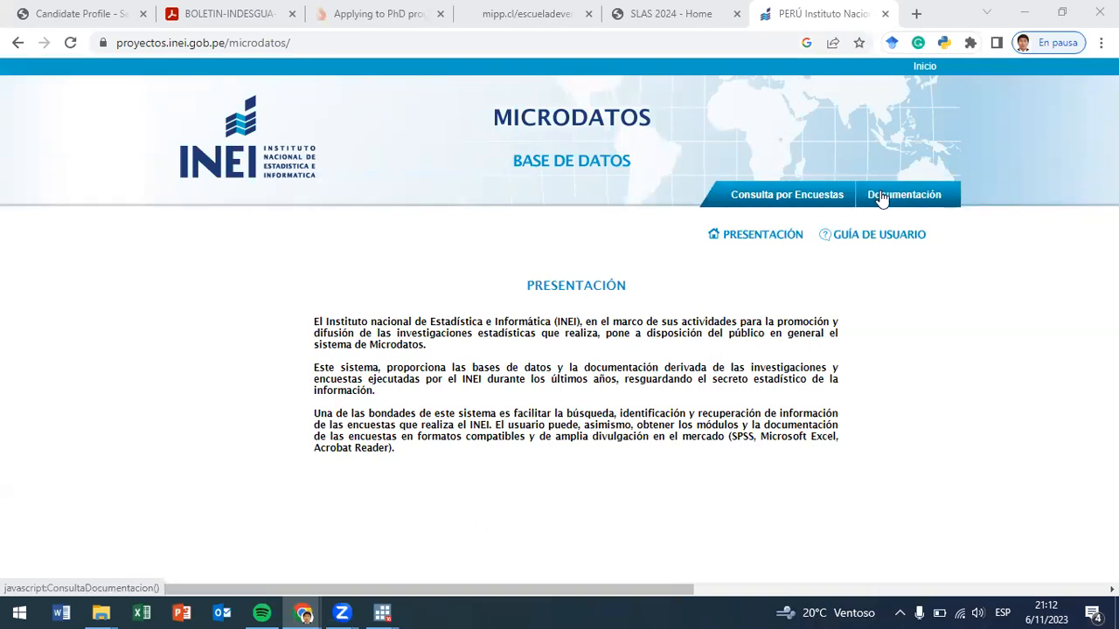
- Open the survey documentation query and choose ENCUESTA NACIONAL AGROPECUARIA as the survey
click(882, 200)
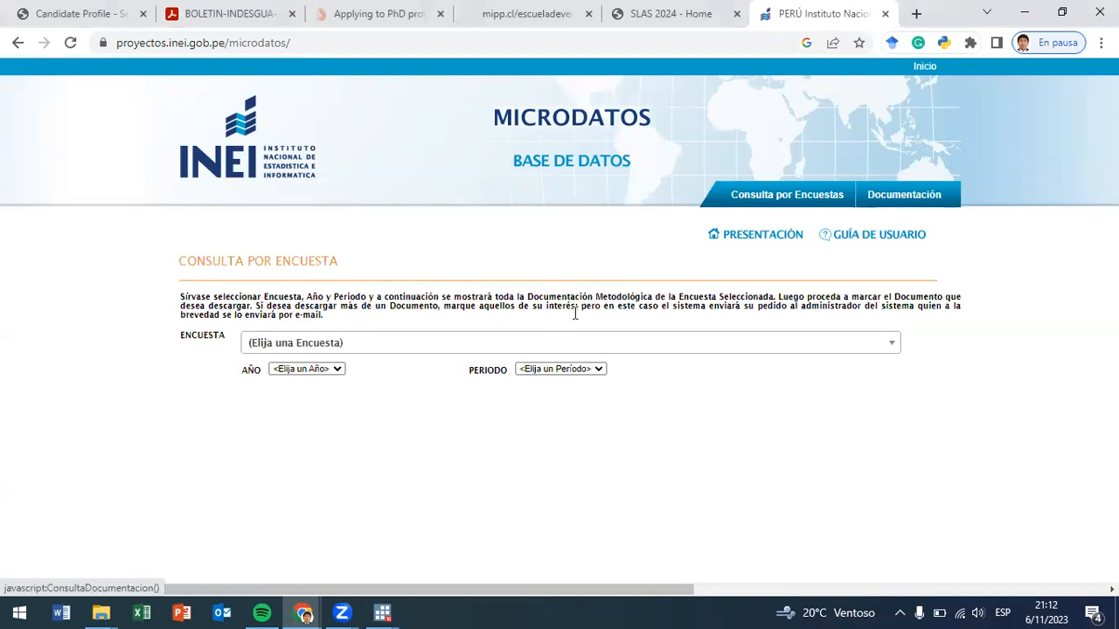
click(559, 344)
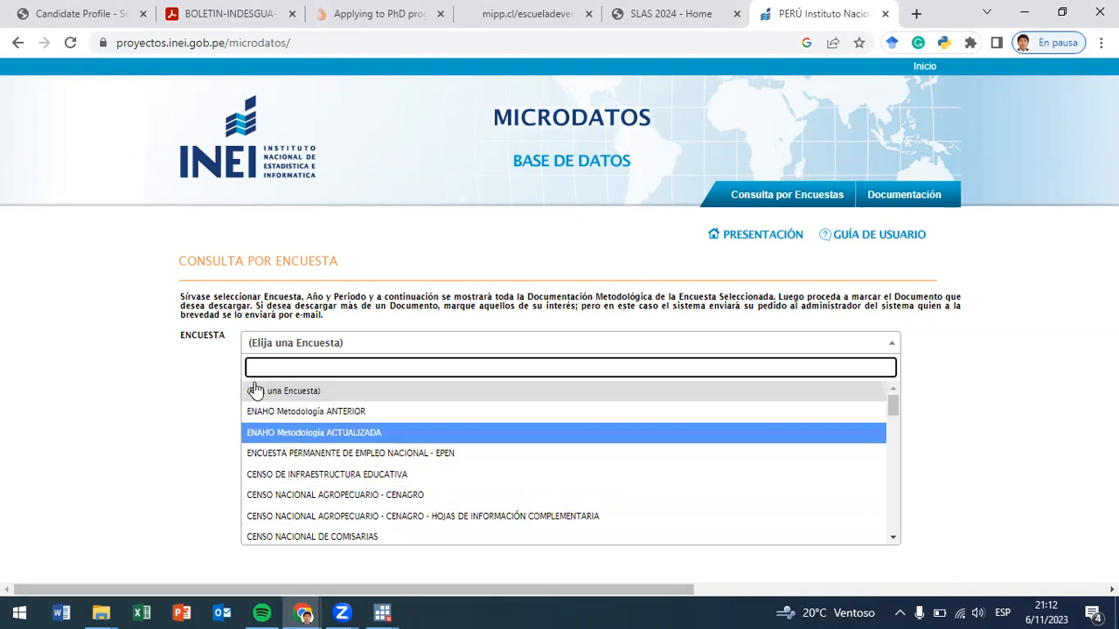
scroll(317, 510, down, 4)
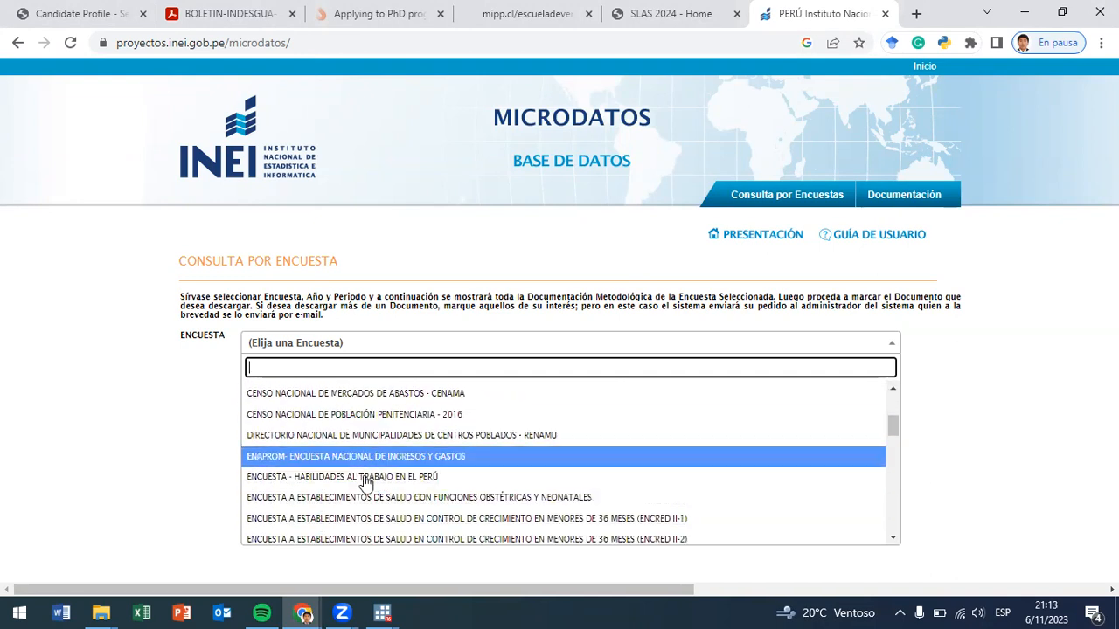
scroll(374, 490, down, 5)
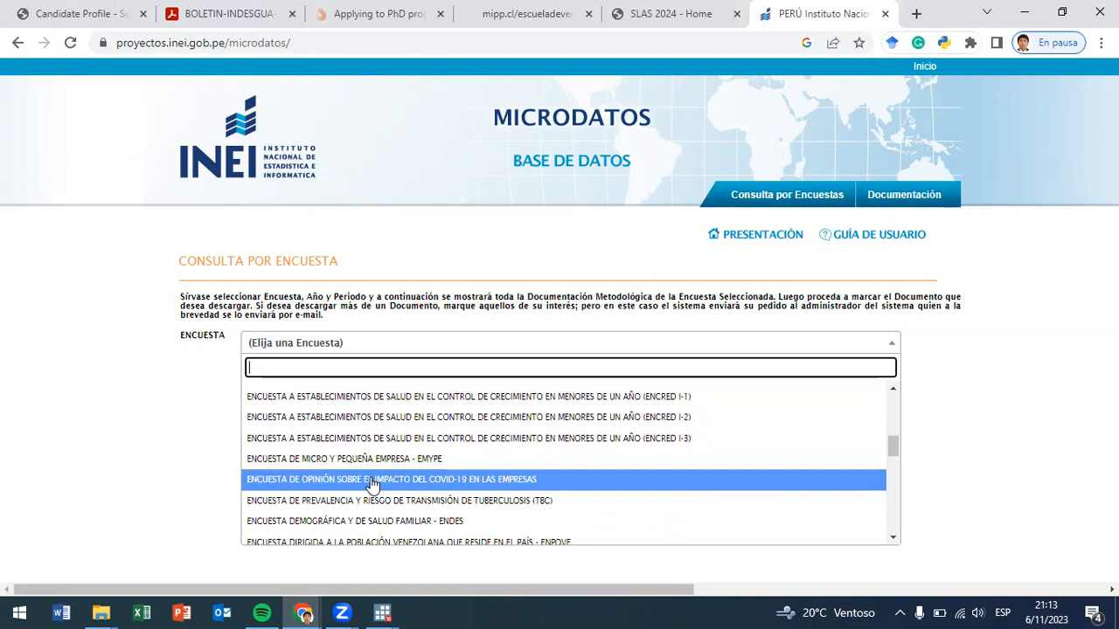
scroll(371, 487, down, 2)
scroll(407, 505, down, 2)
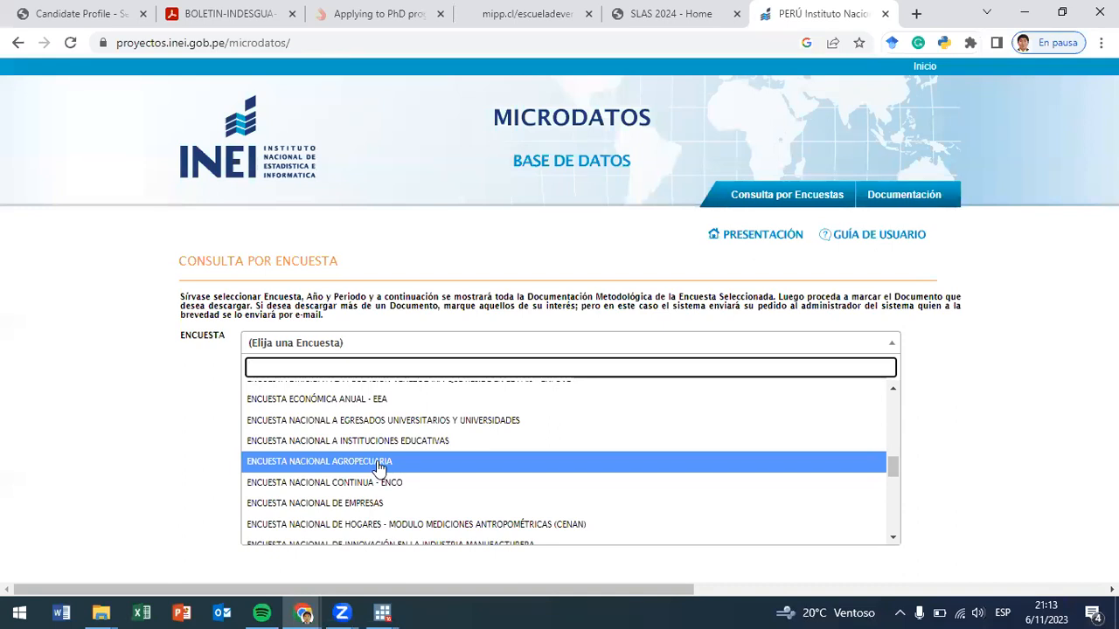
click(377, 464)
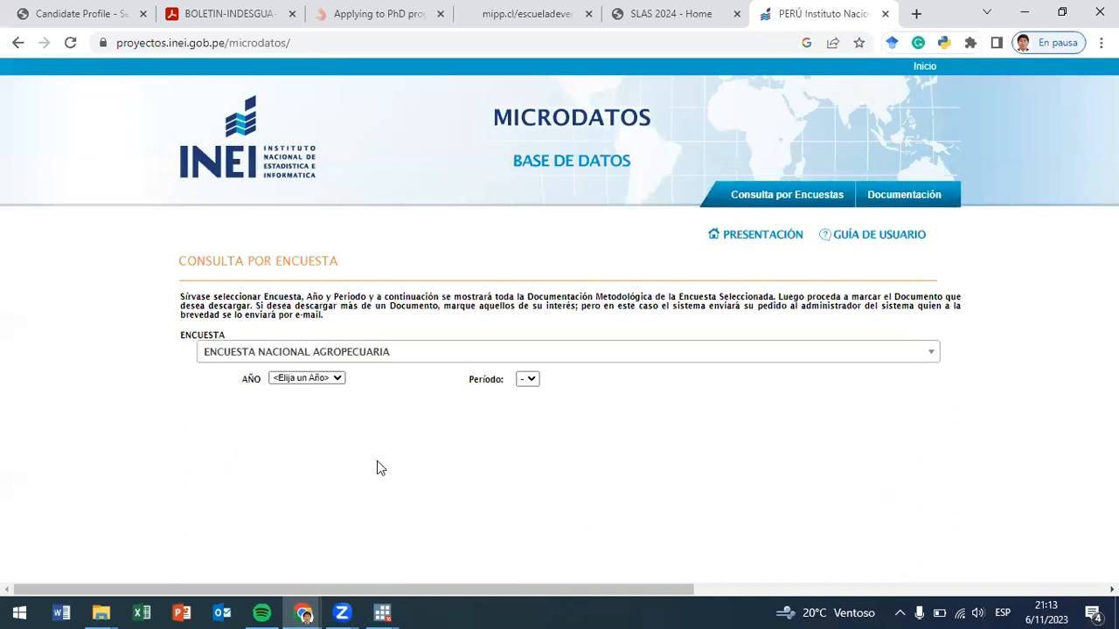
- Set the survey year to 2022 and the period to Anual to list its documents
click(326, 379)
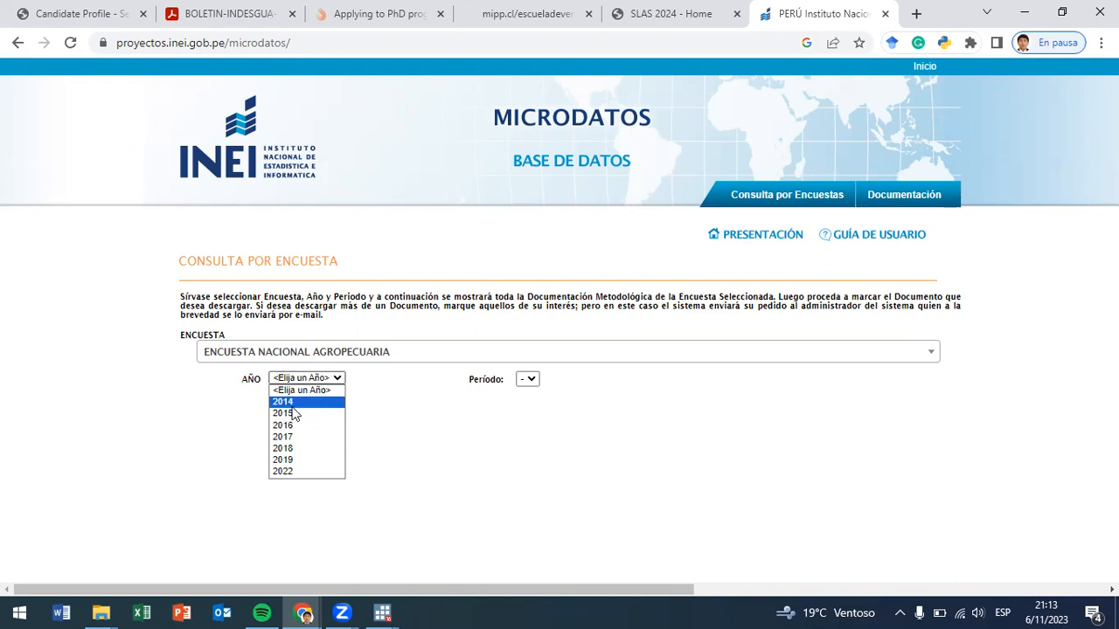
click(310, 473)
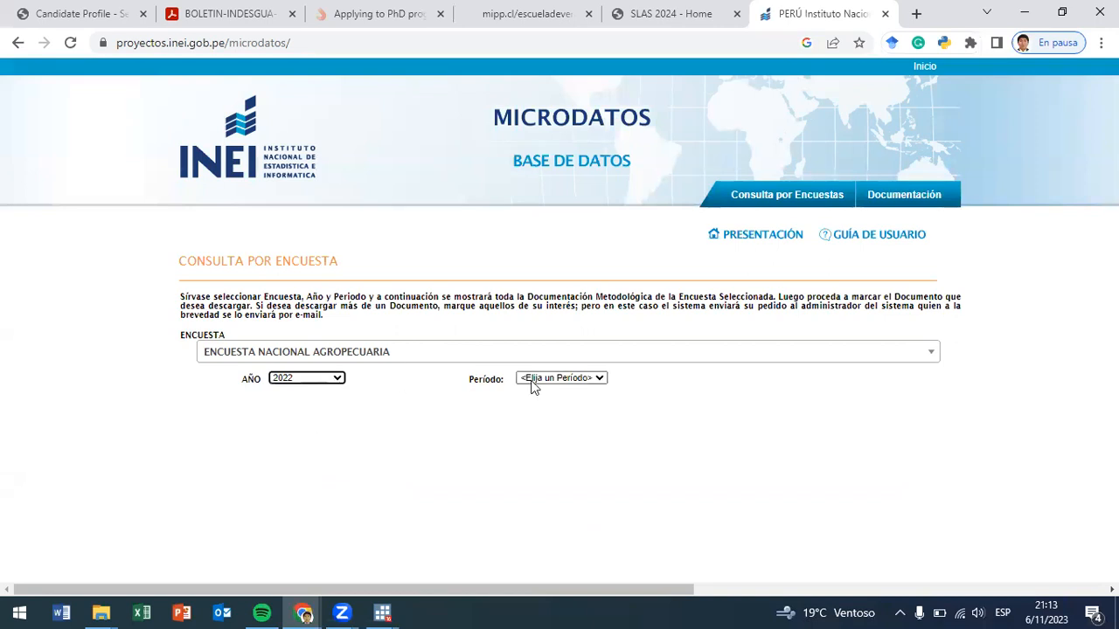
double_click(584, 385)
click(584, 382)
click(585, 429)
click(563, 381)
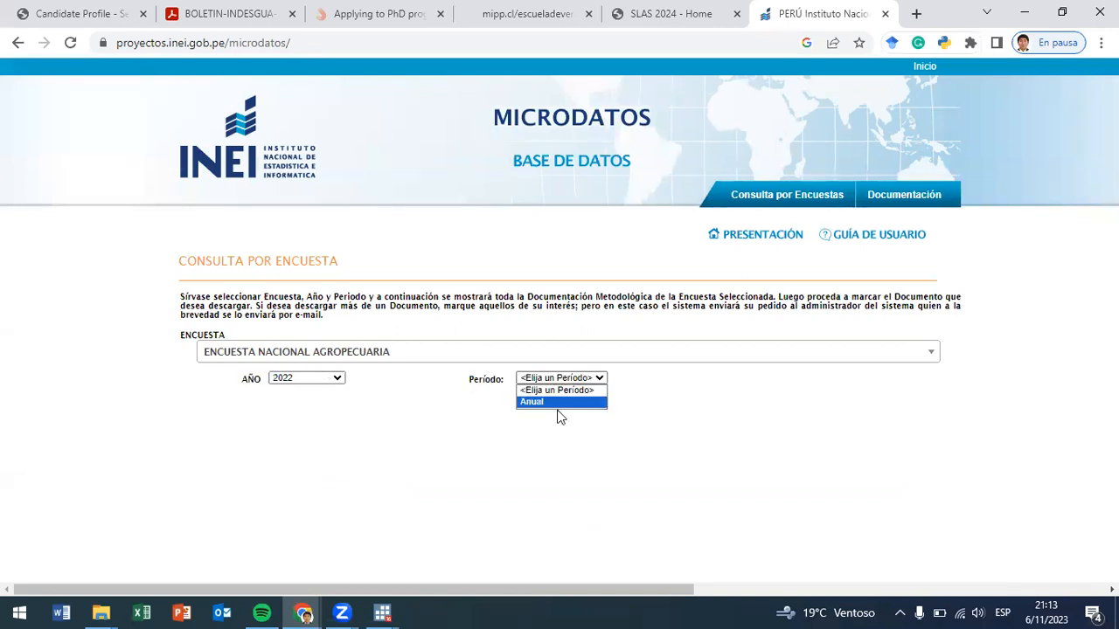
click(562, 403)
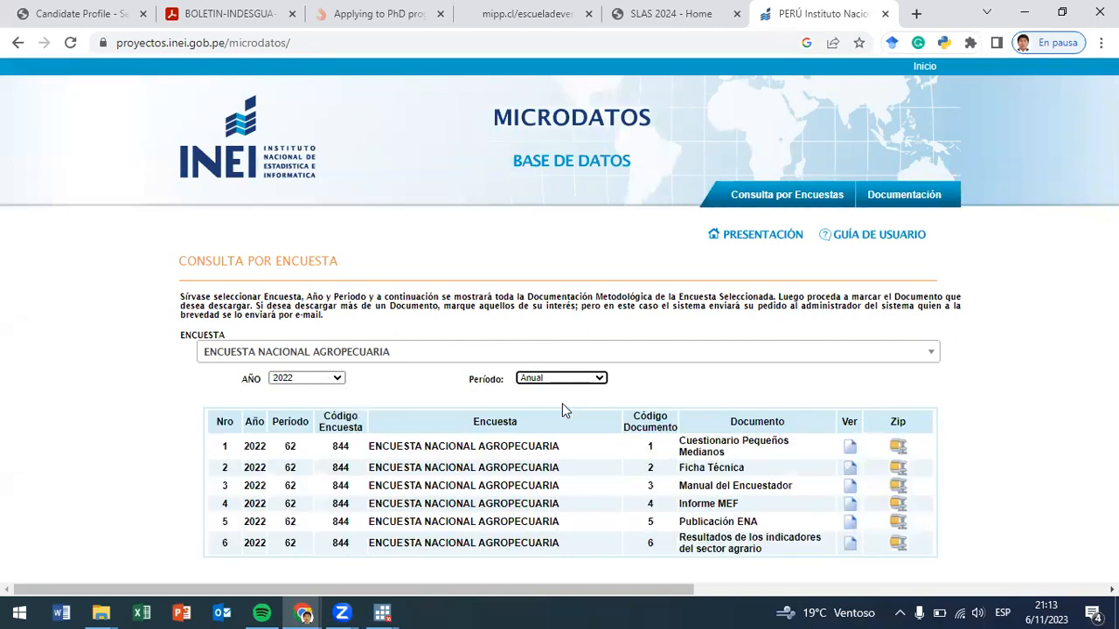
- Download the Ficha Técnica as 02_FICHA_TECNICA_ENA_2022.zip and open the archive in WinRAR, dismissing its pop-up window
click(897, 470)
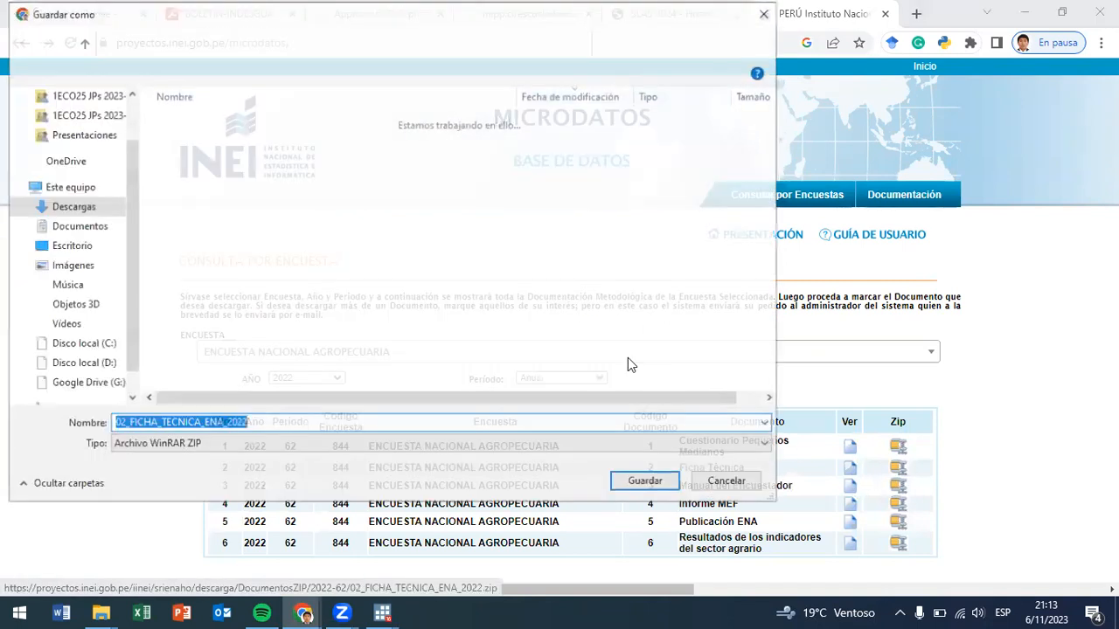
key(Return)
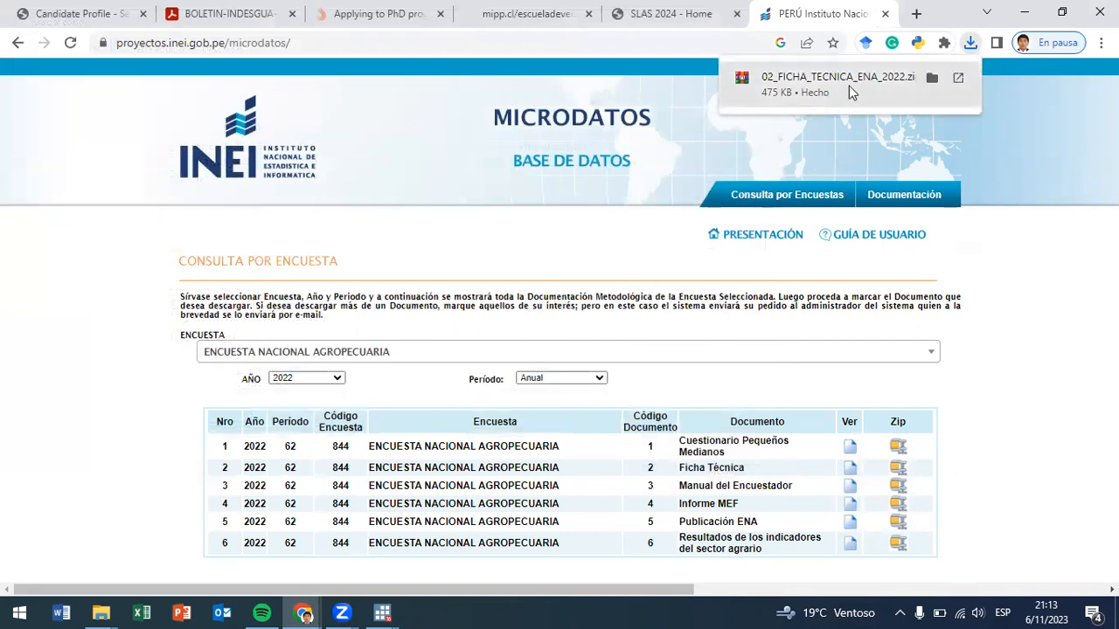
click(848, 86)
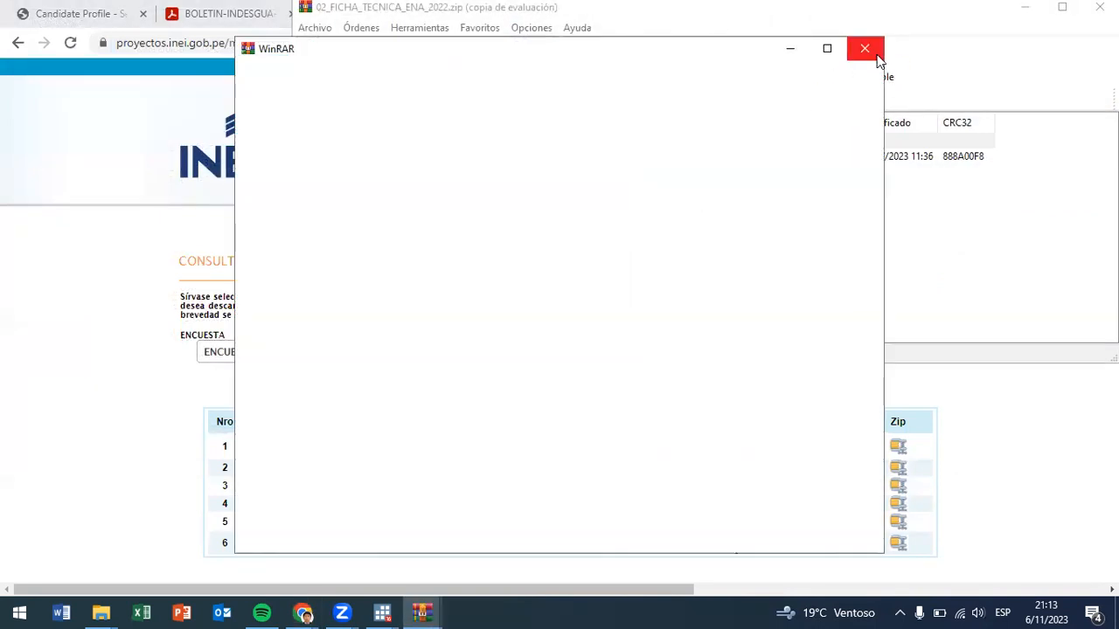
click(864, 49)
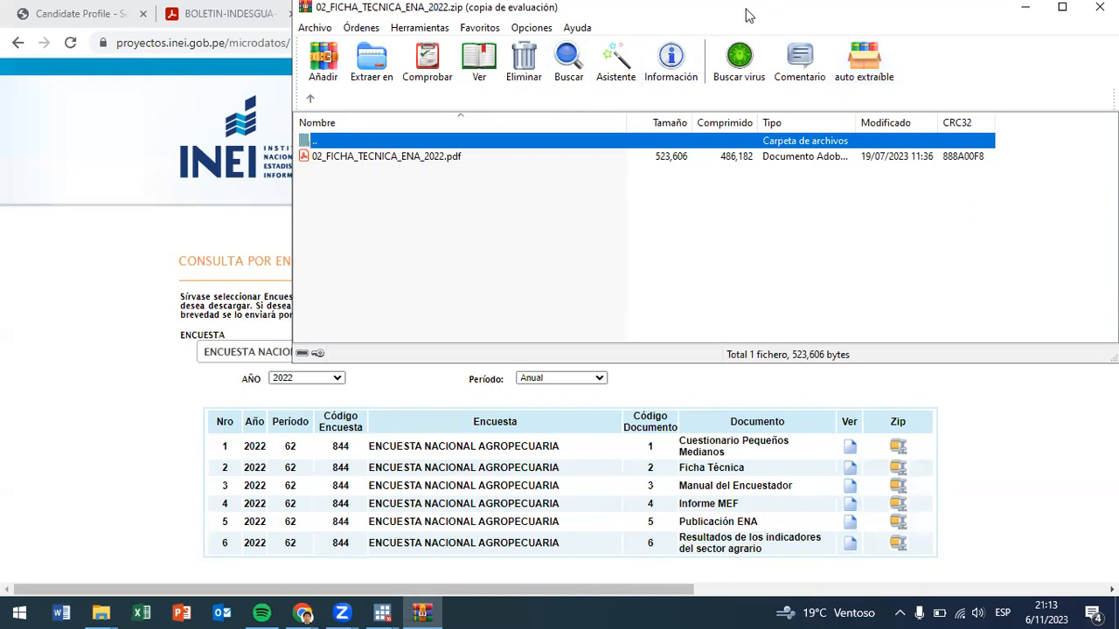
- Select 02_FICHA_TECNICA_ENA_2022.pdf inside the downloaded archive and close the archive window
drag(747, 17, 715, 186)
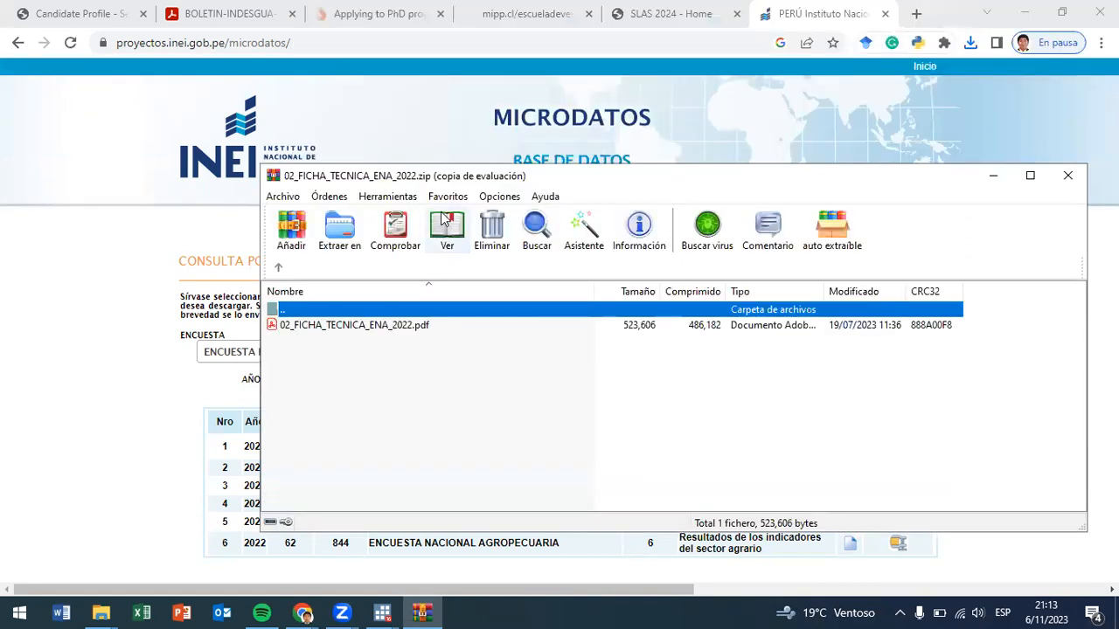
click(361, 325)
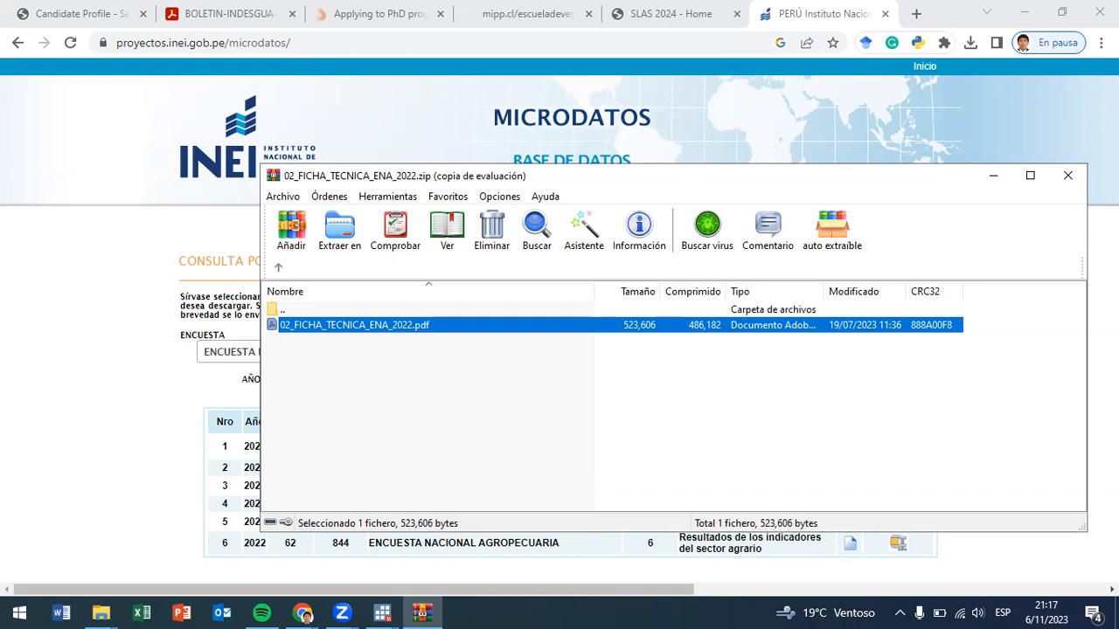
click(1067, 176)
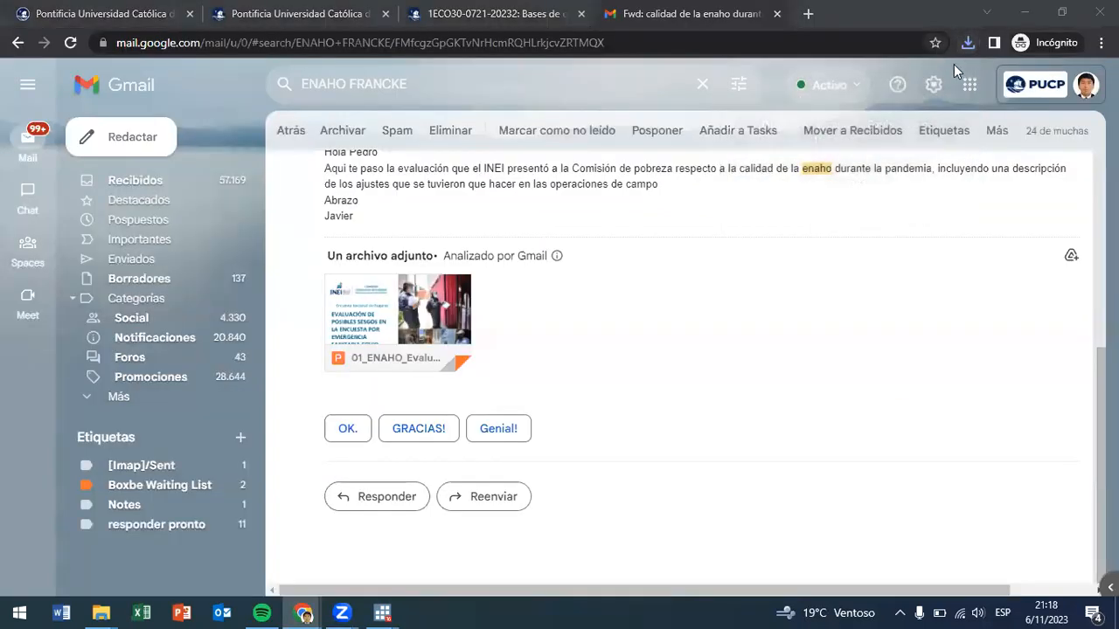
- Open the downloaded 01_ENAHO_Evaluación Posibles Sesgos (12-04-2021)FF presentation in PowerPoint and enable editing
click(966, 42)
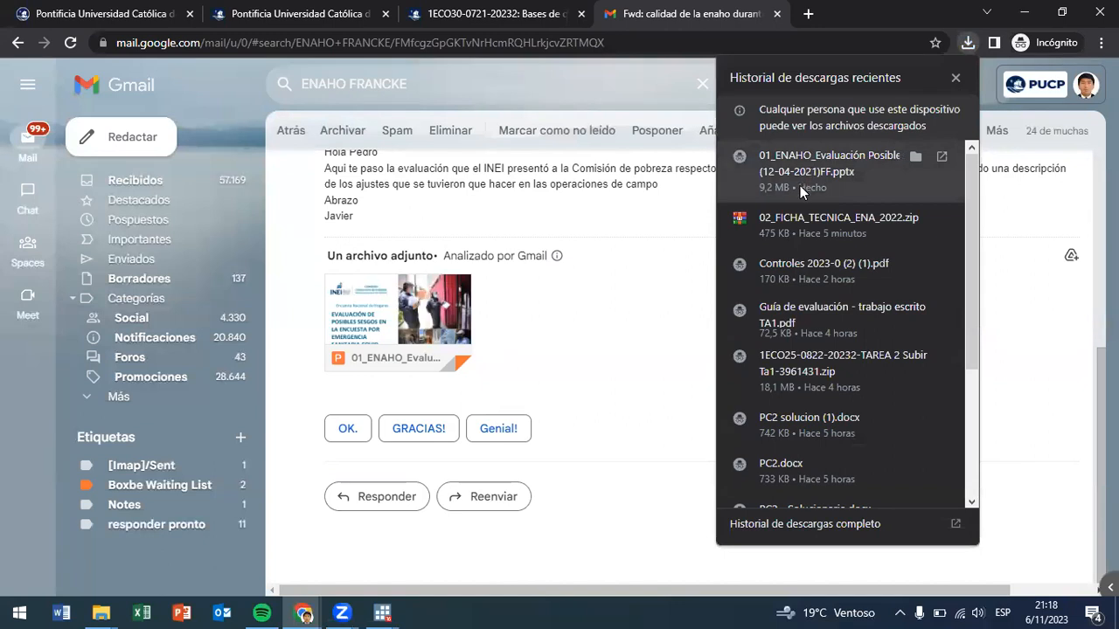
click(794, 171)
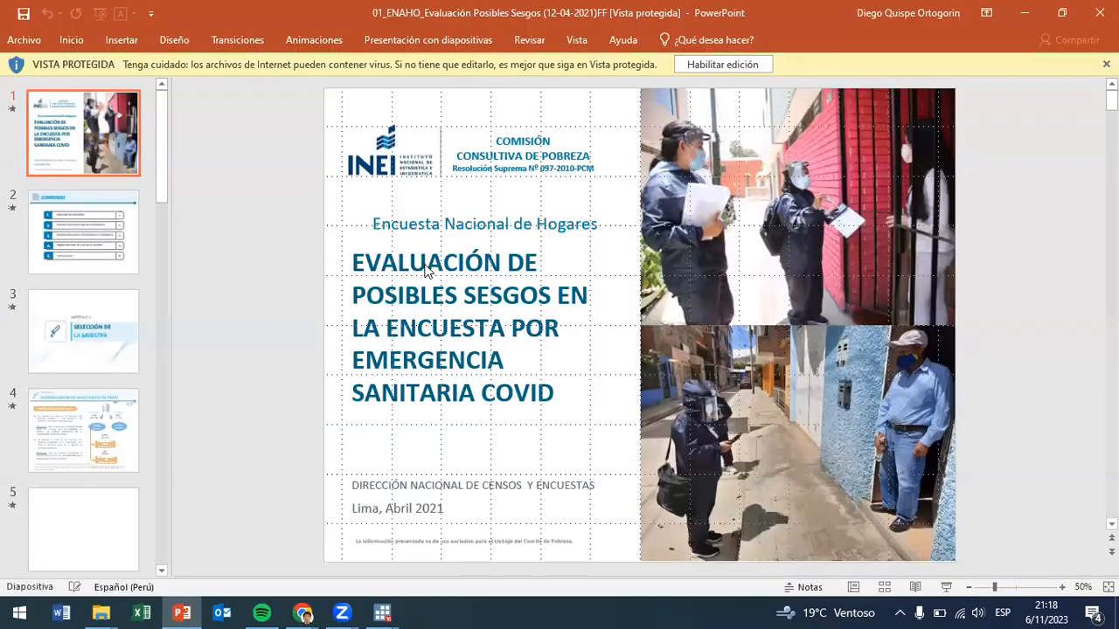
click(689, 66)
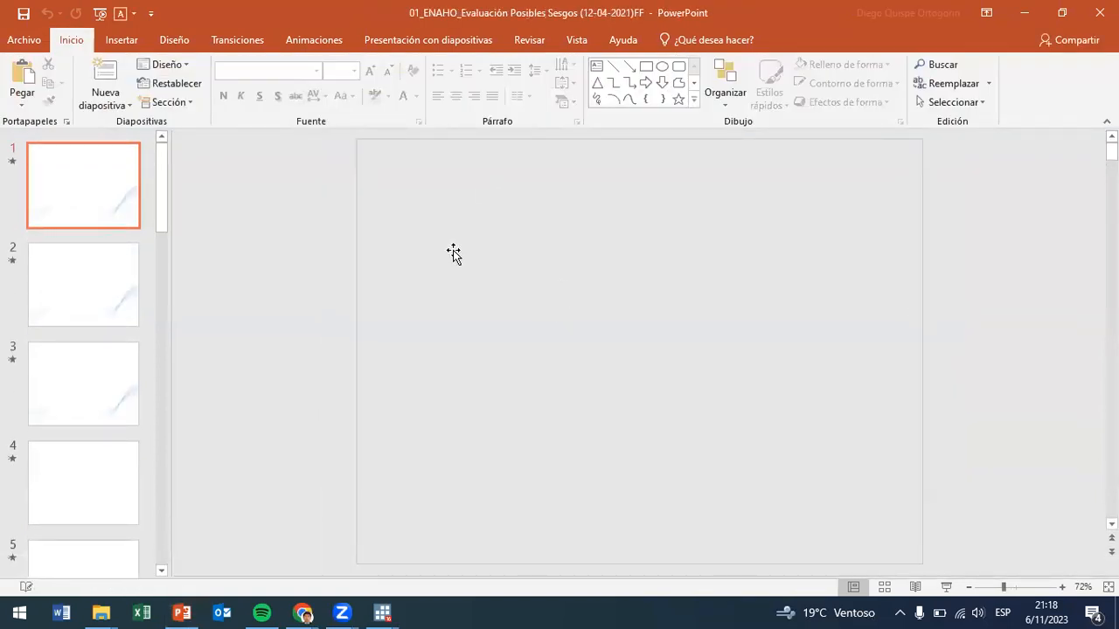
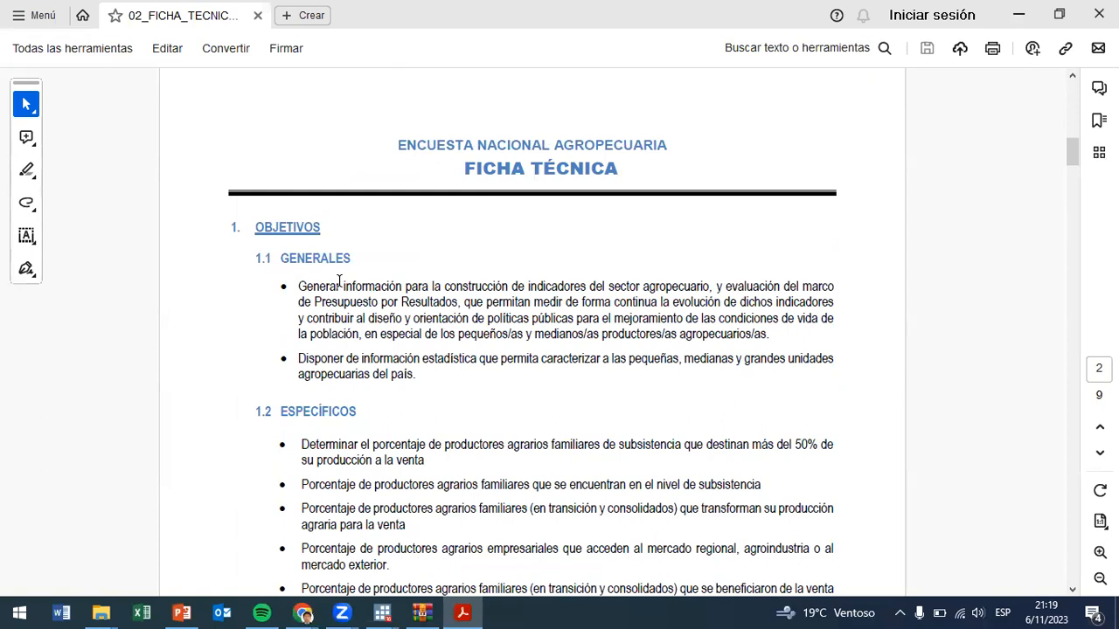
- Read the first general objective in the Ficha Técnica PDF, selecting its passages on agricultural indicators, public policies and the population's living conditions
mouse_move(311, 287)
mouse_down()
mouse_move(776, 286)
mouse_move(459, 301)
mouse_up()
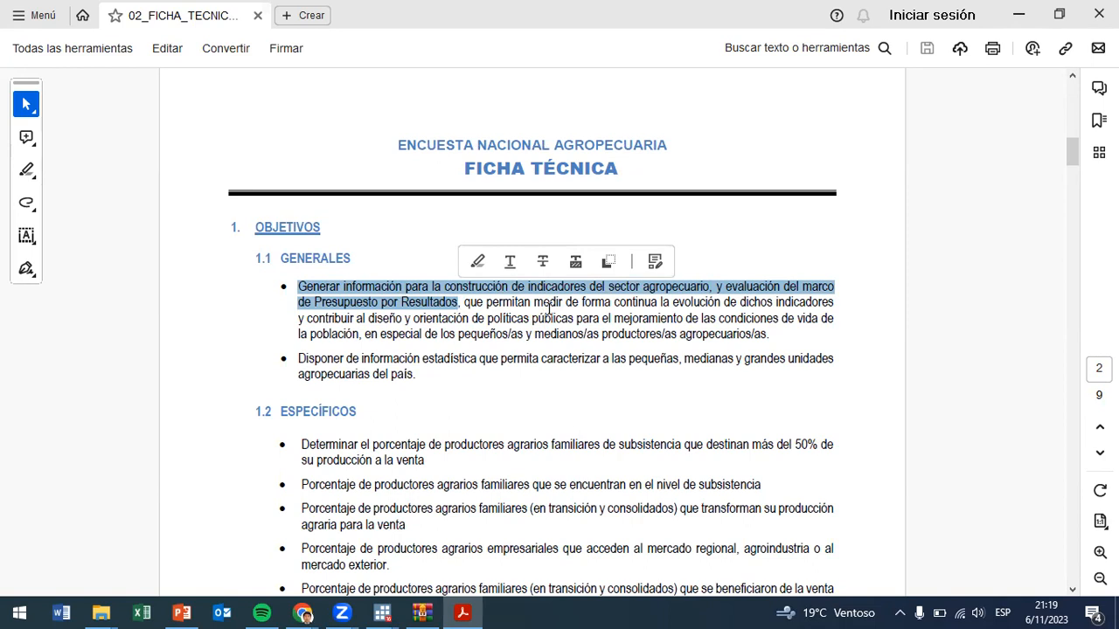
mouse_move(565, 302)
mouse_down()
mouse_move(841, 307)
mouse_move(836, 326)
mouse_move(814, 320)
mouse_move(755, 341)
mouse_move(769, 320)
mouse_move(839, 320)
mouse_up()
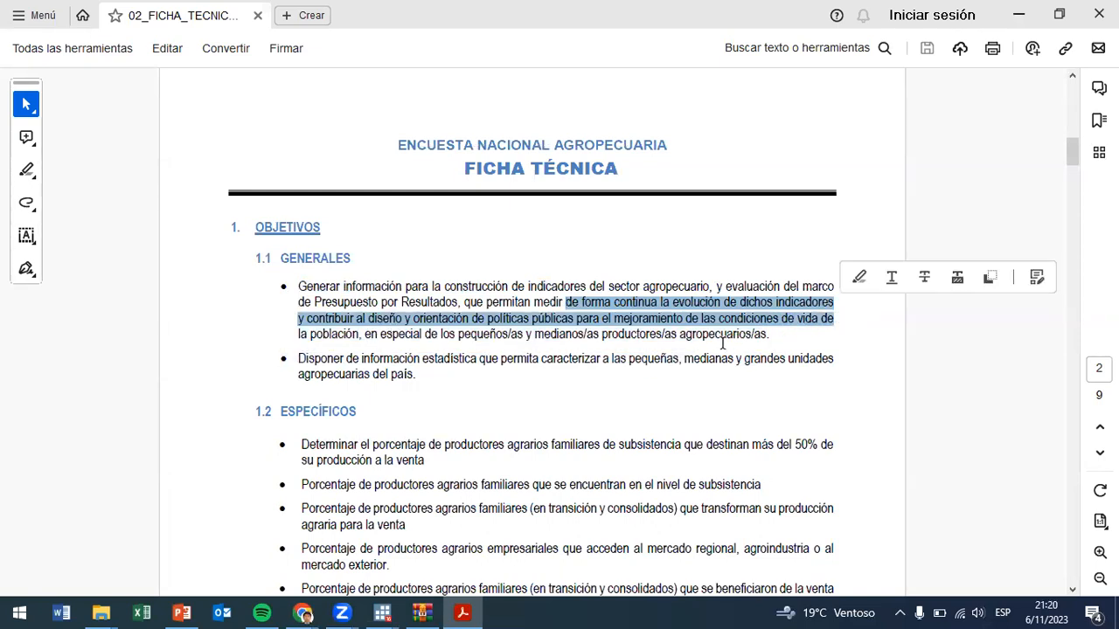
drag(380, 335, 791, 337)
click(733, 389)
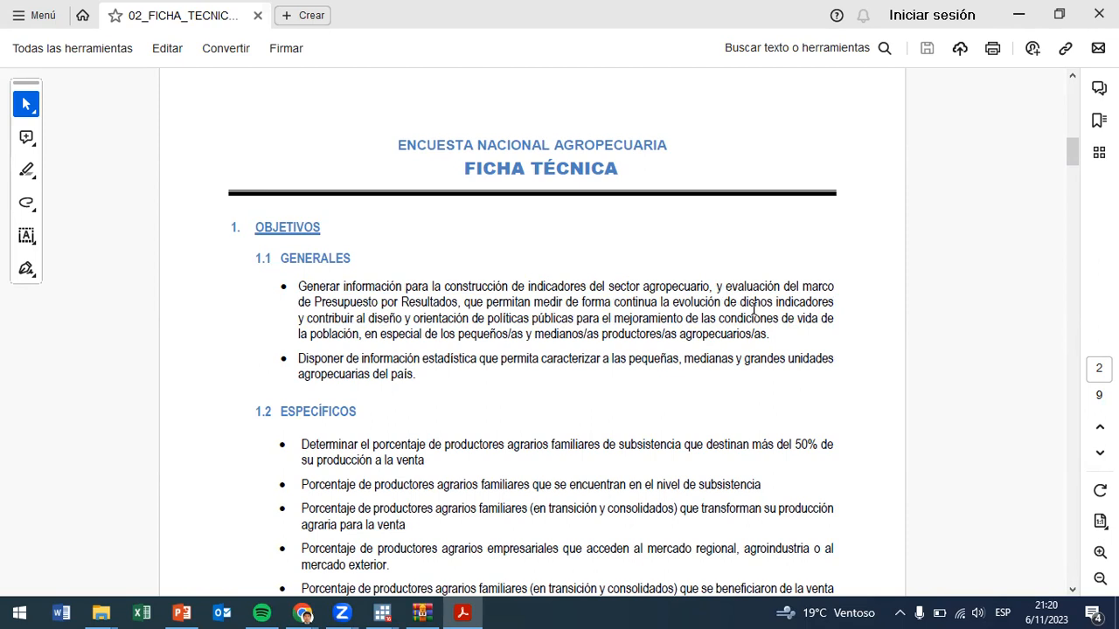
drag(722, 318, 354, 335)
click(376, 334)
drag(778, 319, 362, 335)
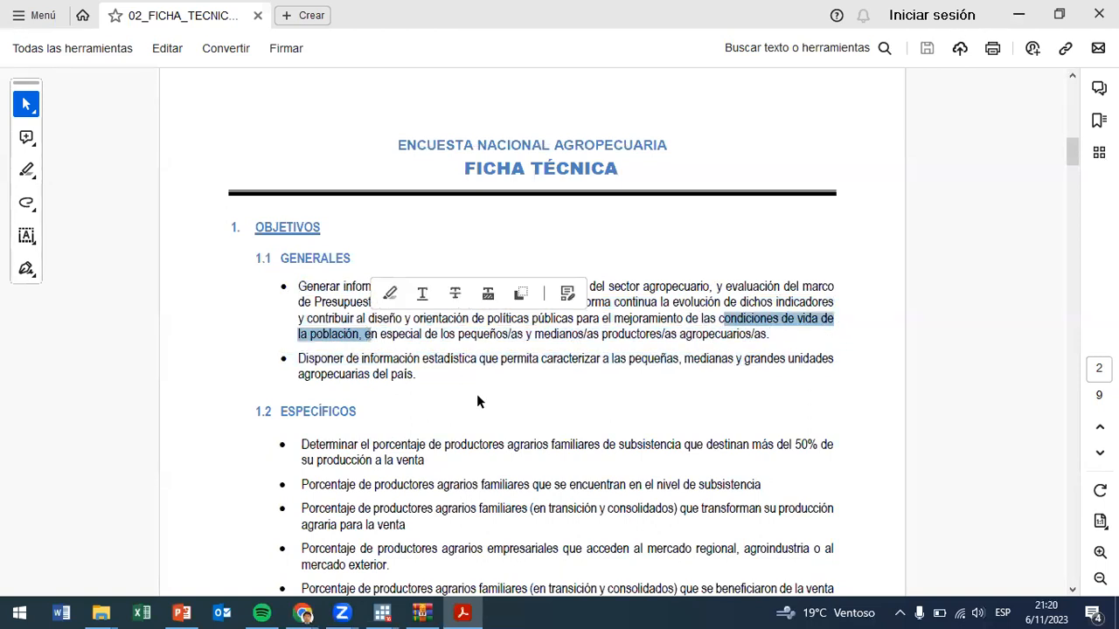
click(483, 371)
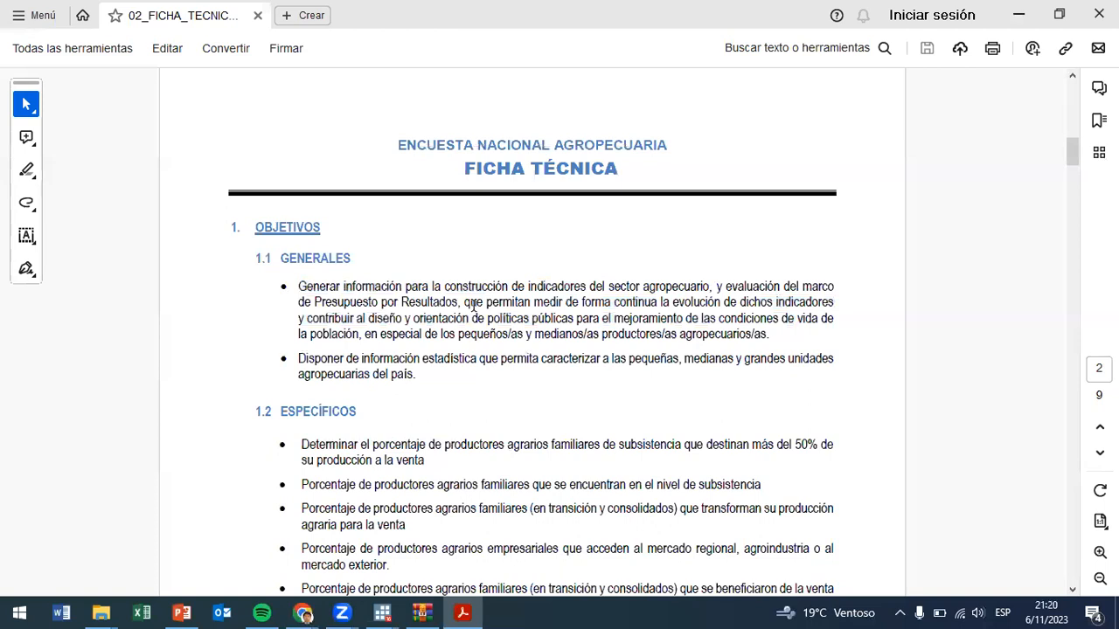
- Select the phrase "Presupuesto por Resultados" in the first general objective
mouse_move(460, 302)
mouse_down()
mouse_move(290, 289)
mouse_move(289, 301)
mouse_move(308, 303)
mouse_move(291, 302)
mouse_move(326, 302)
mouse_move(314, 302)
mouse_up()
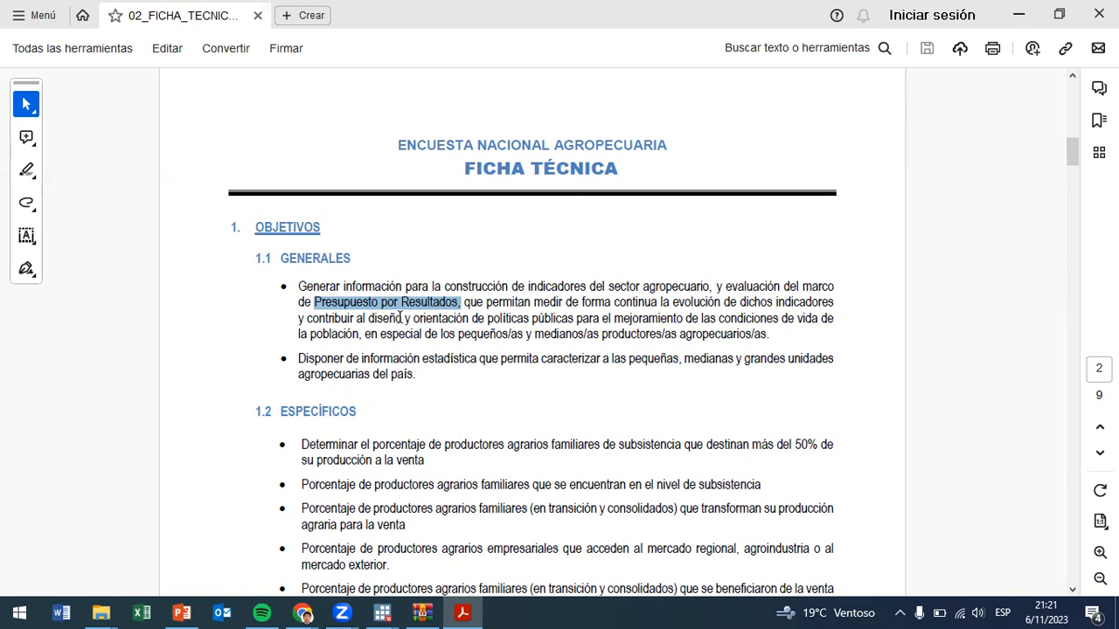
drag(402, 301, 456, 301)
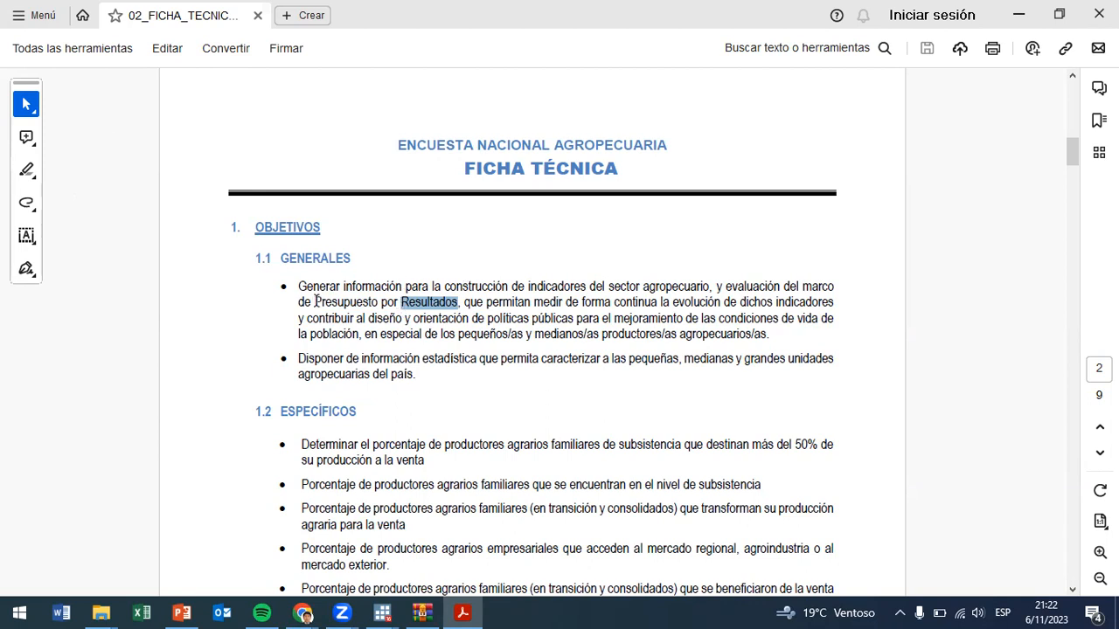
drag(316, 301, 456, 303)
- Go to section 5, Unidades de Investigación Estadística, and select the term "Unidad agropecuaria" in the table
scroll(437, 332, down, 6)
scroll(441, 361, down, 15)
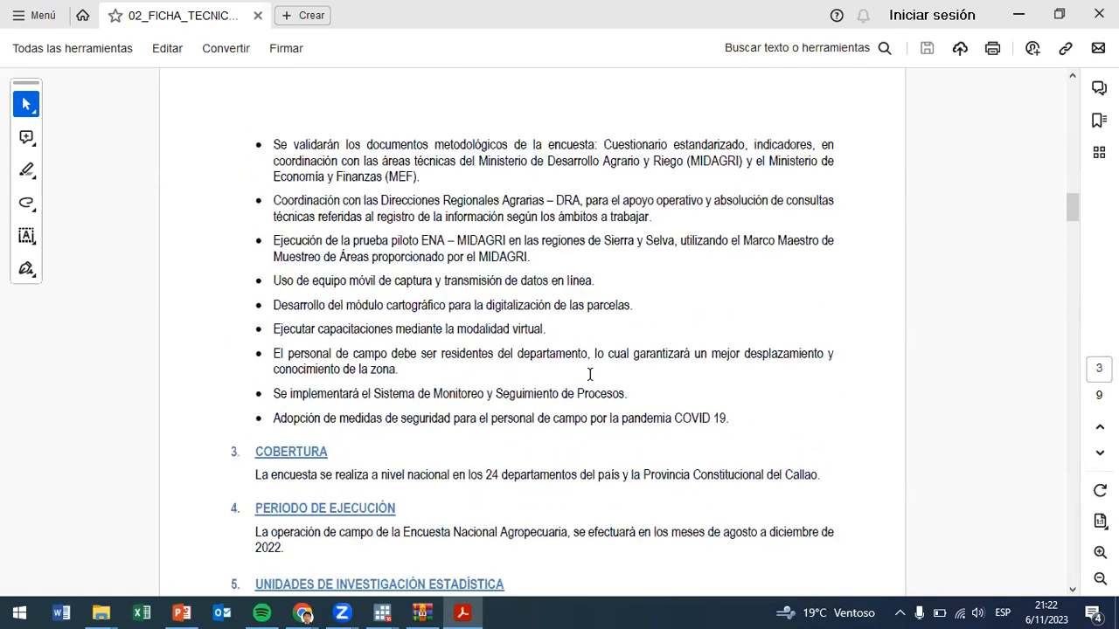
scroll(590, 374, down, 6)
scroll(600, 379, up, 3)
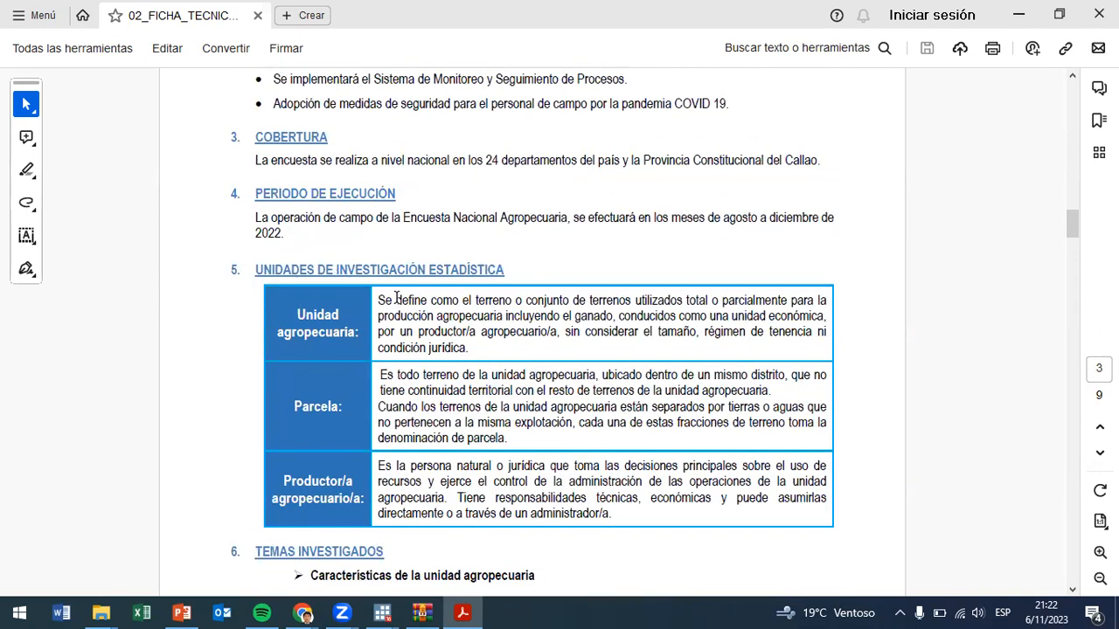
drag(271, 315, 352, 326)
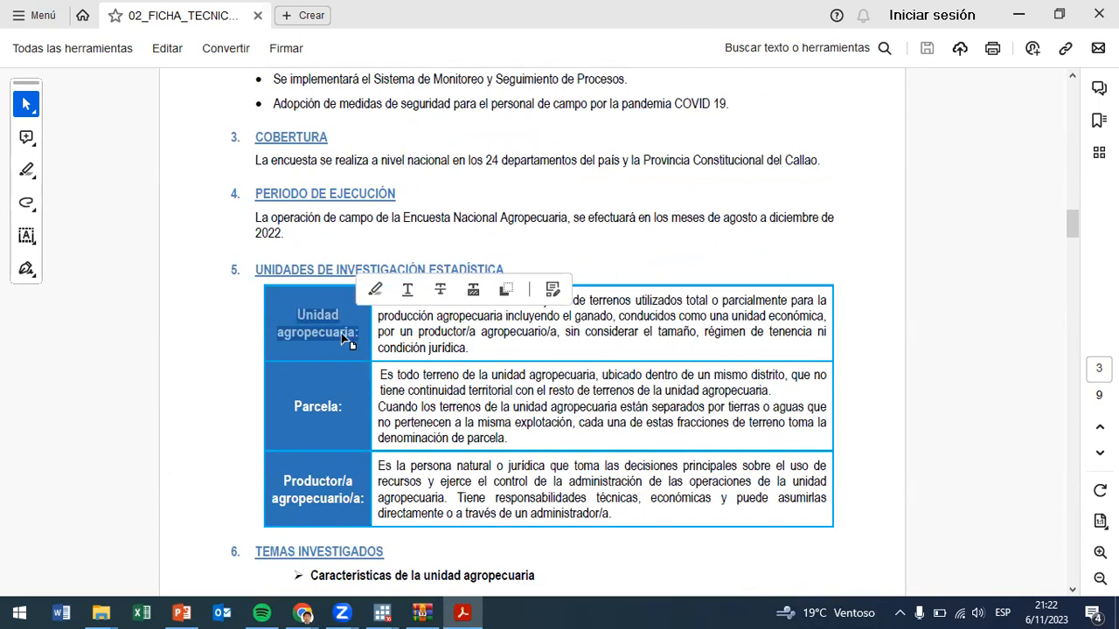
click(395, 340)
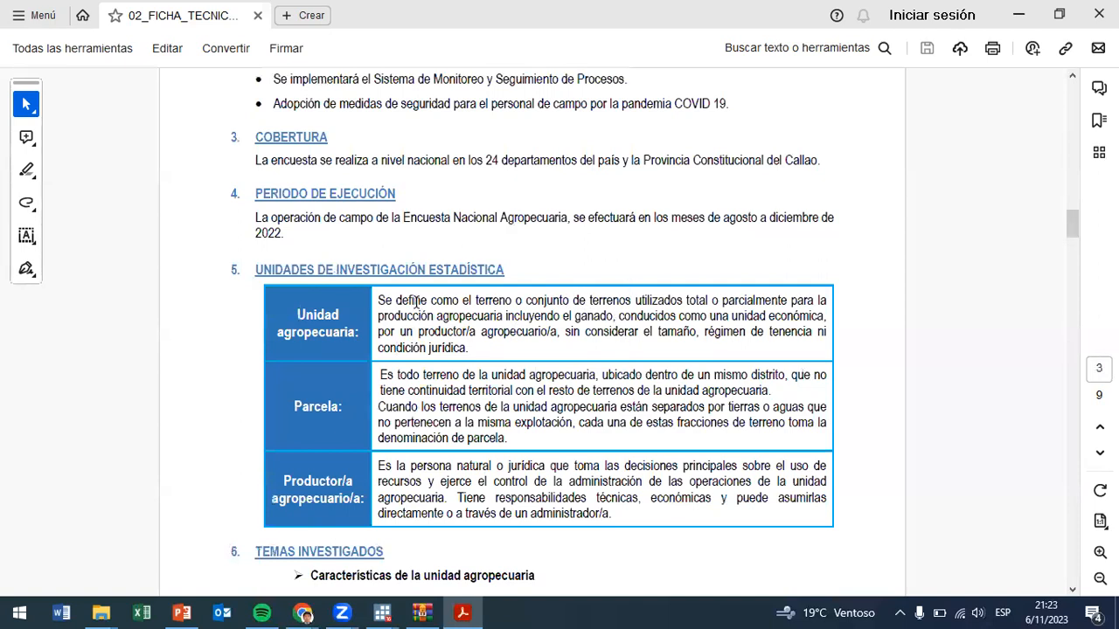
- Examine the definition of Unidad agropecuaria, selecting its text and the phrase "unidad económica"
drag(390, 300, 830, 332)
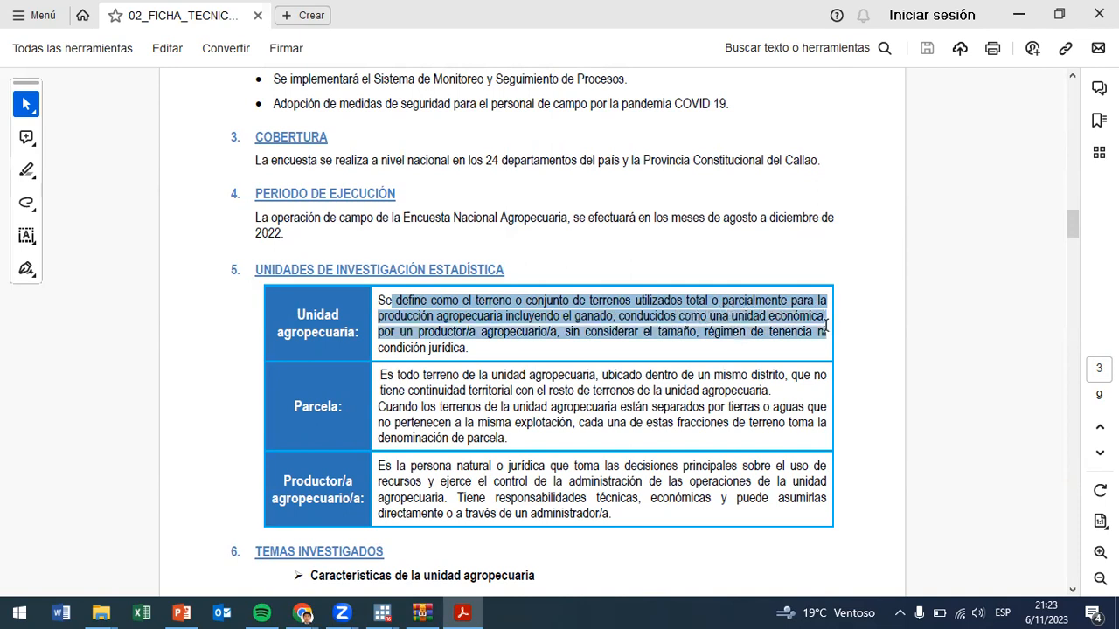
click(657, 332)
mouse_move(732, 315)
mouse_down()
mouse_move(841, 312)
mouse_move(827, 321)
mouse_up()
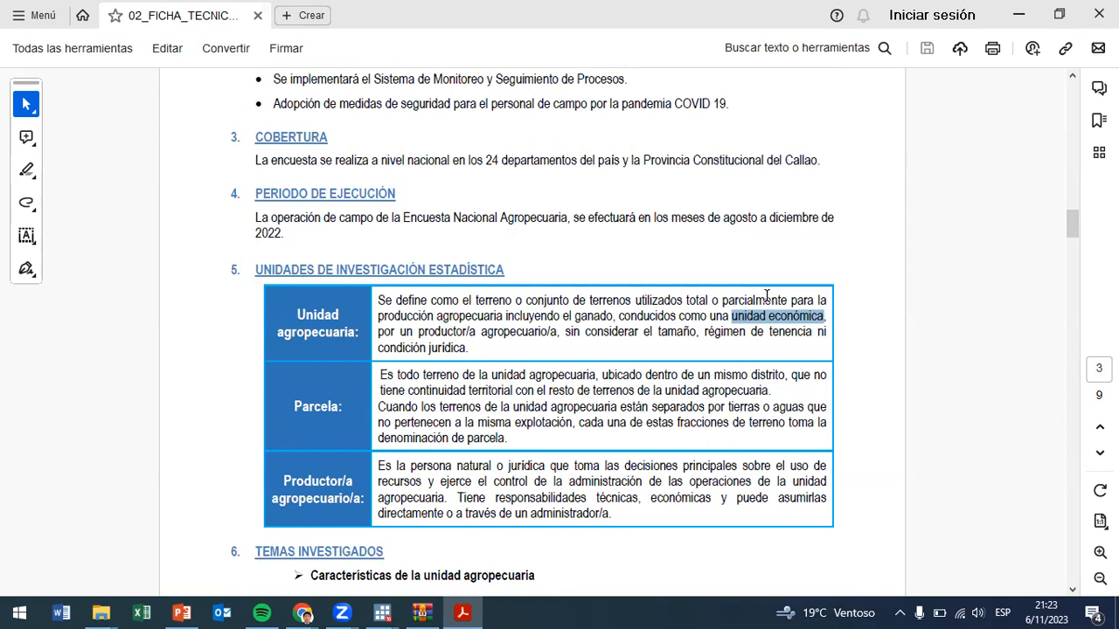
scroll(766, 295, up, 1)
scroll(414, 348, down, 2)
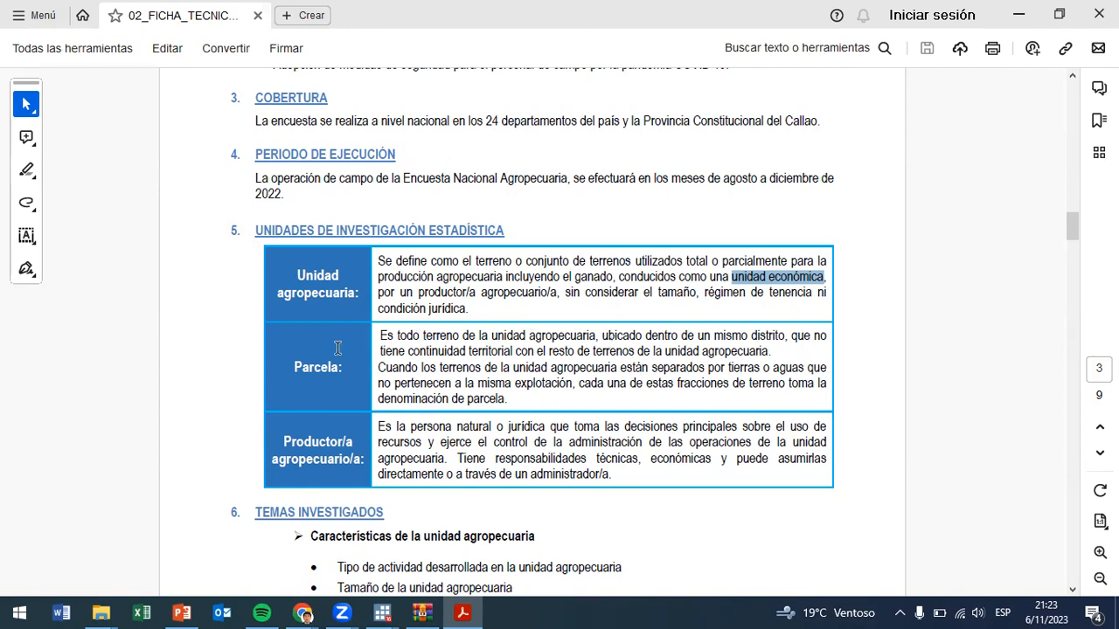
- Look through the Ficha Técnica's investigated topics, survey characteristics and reference periods as far as section 8, Niveles de Inferencia
scroll(389, 332, down, 9)
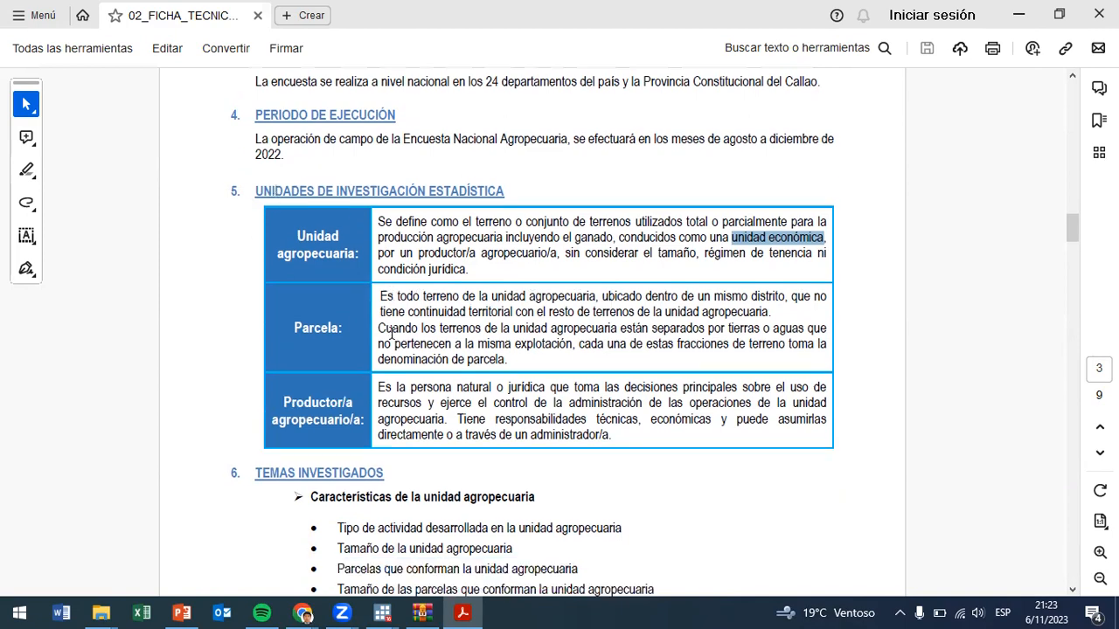
drag(1074, 250, 1036, 349)
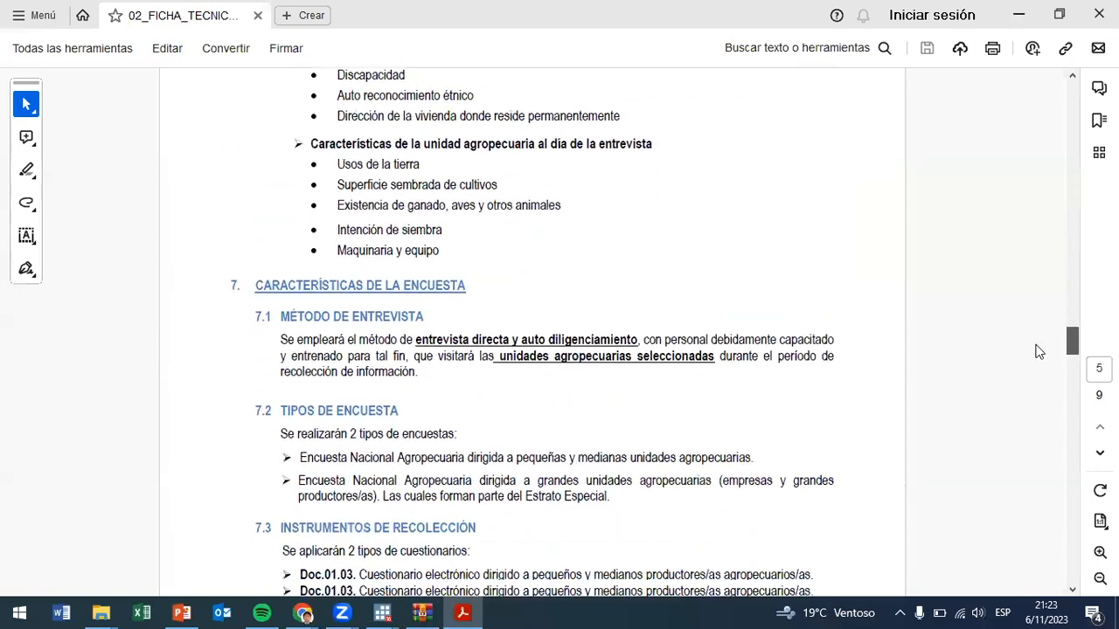
scroll(684, 256, down, 3)
scroll(683, 254, down, 3)
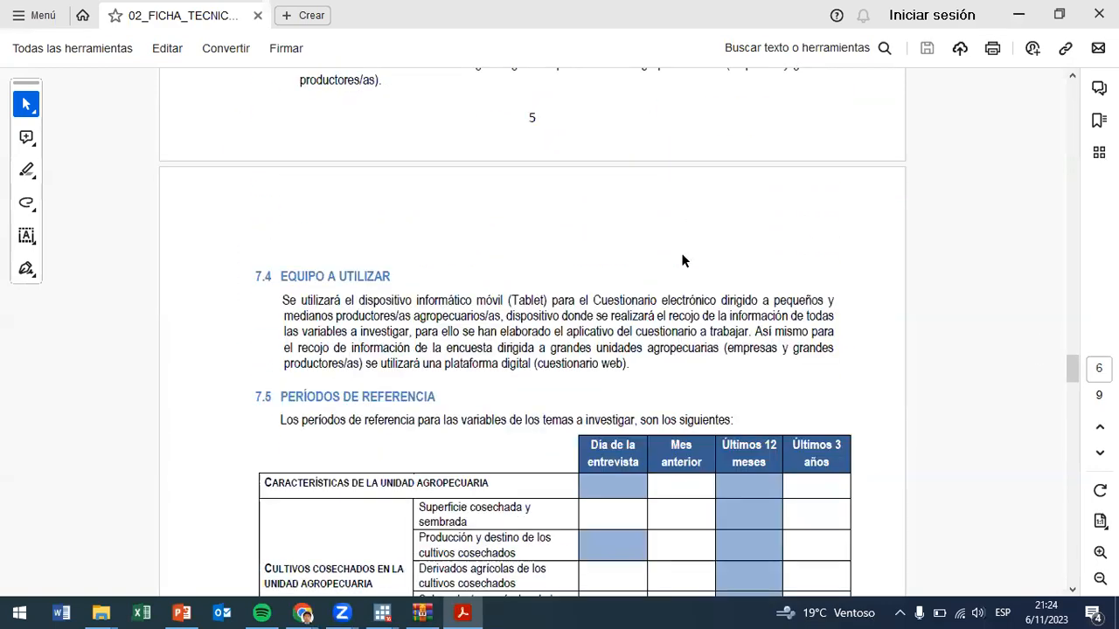
scroll(681, 253, down, 1)
scroll(681, 253, down, 8)
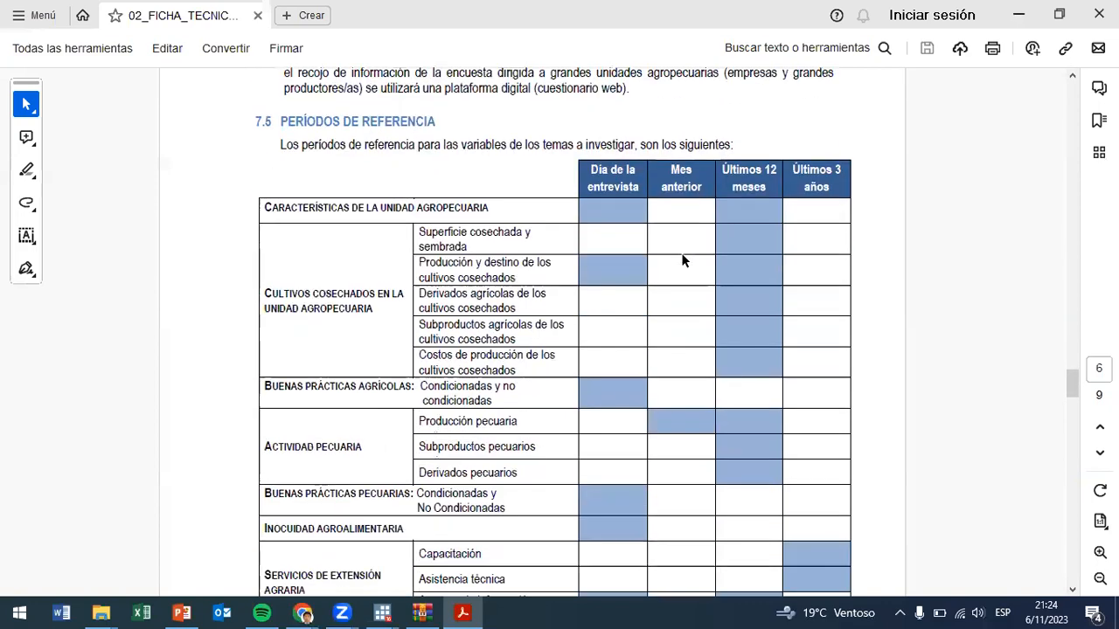
scroll(693, 258, down, 9)
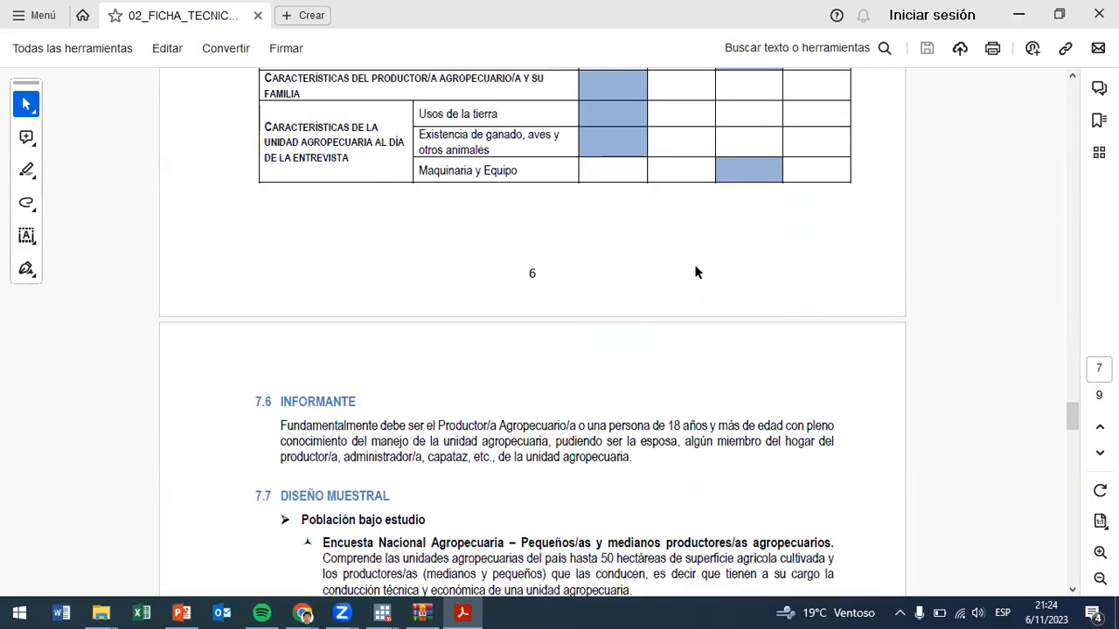
scroll(696, 264, down, 5)
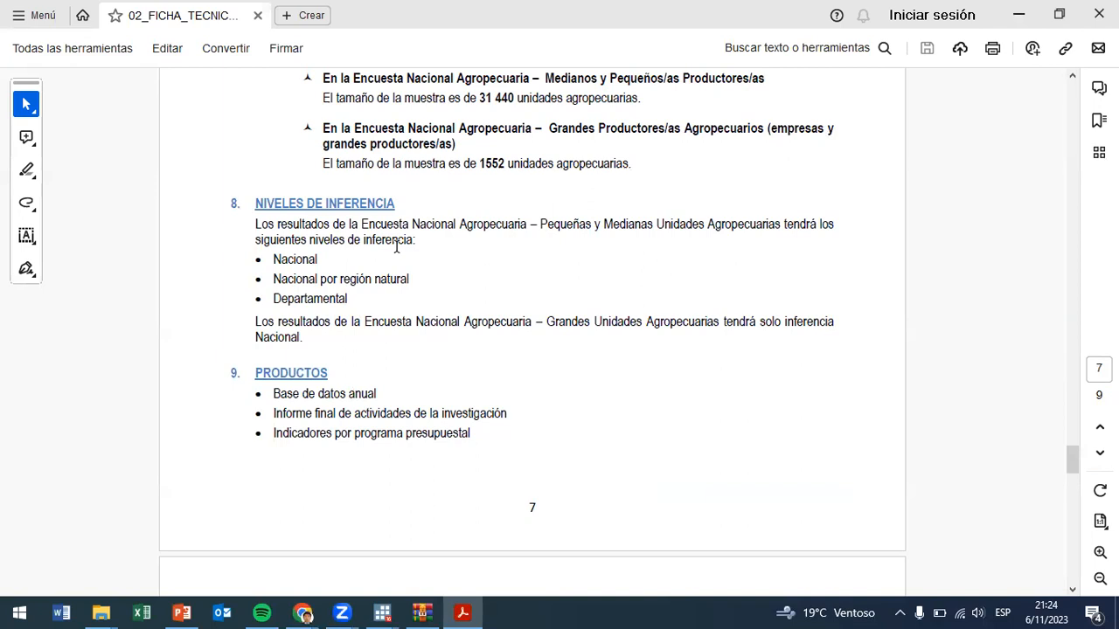
- Read the inference levels for "Pequeñas y Medianas Unidades Agropecuarias", selecting that phrase and the listed levels
drag(540, 224, 778, 223)
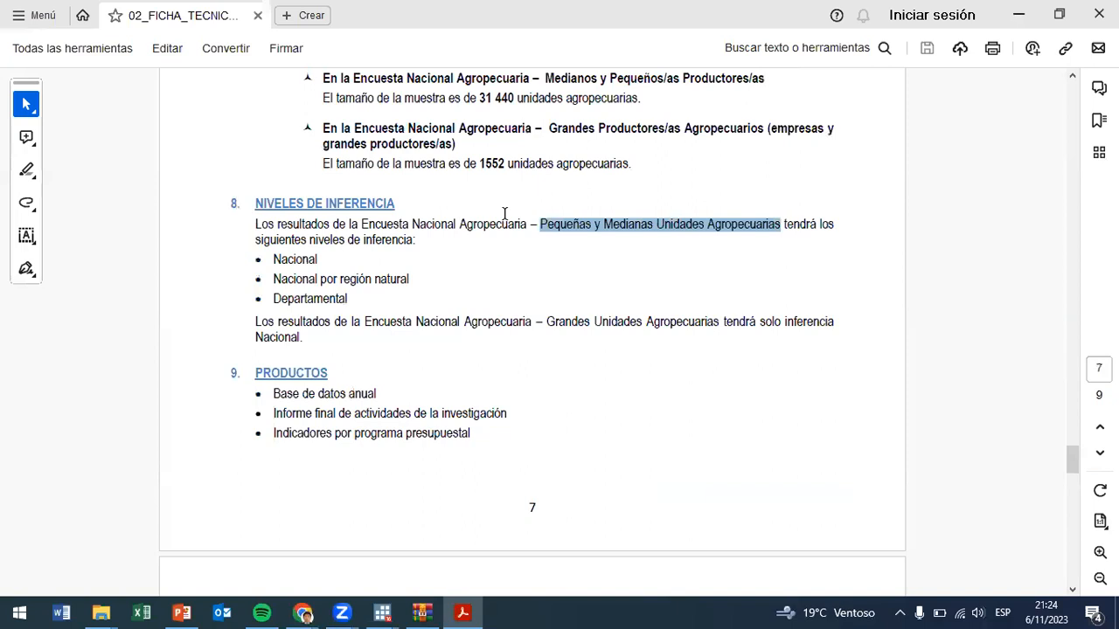
drag(335, 271, 273, 257)
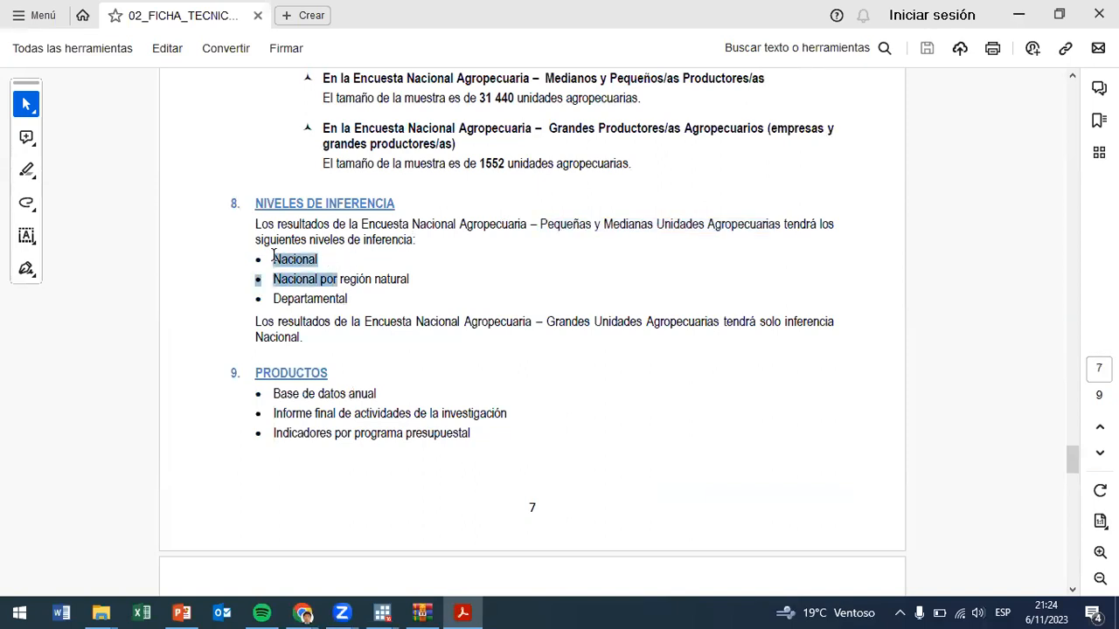
click(424, 279)
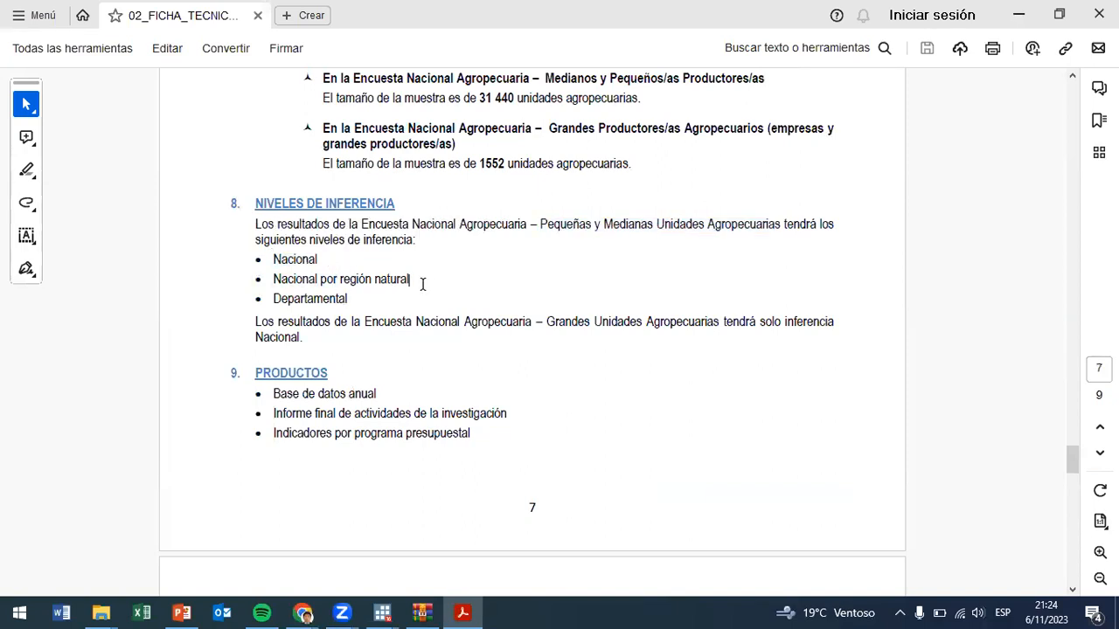
drag(422, 284, 271, 280)
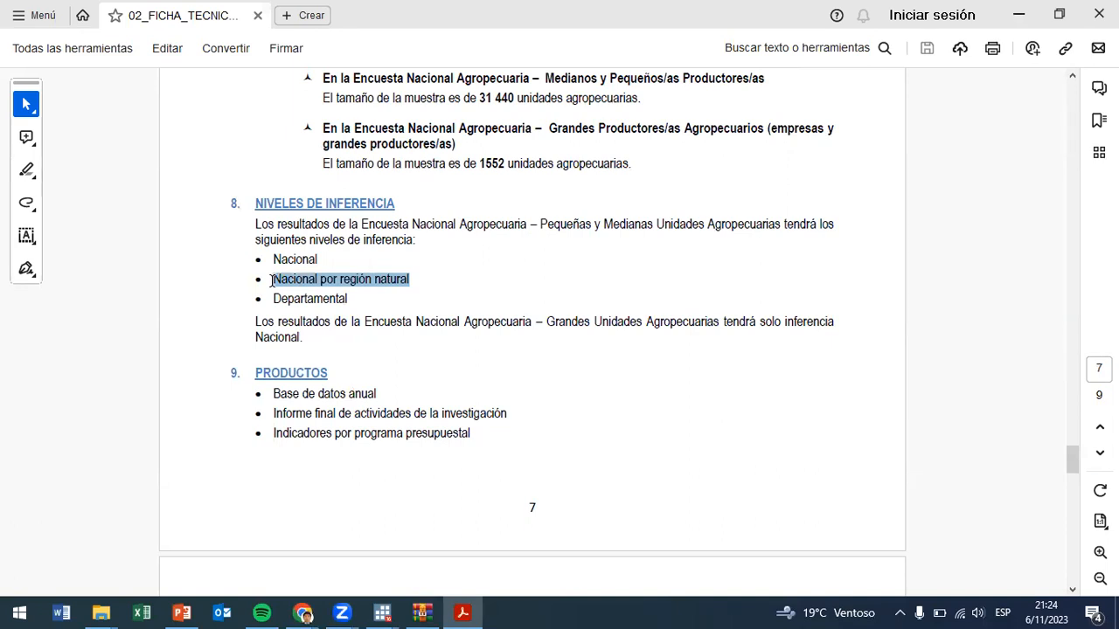
click(352, 300)
drag(356, 303, 254, 293)
click(415, 329)
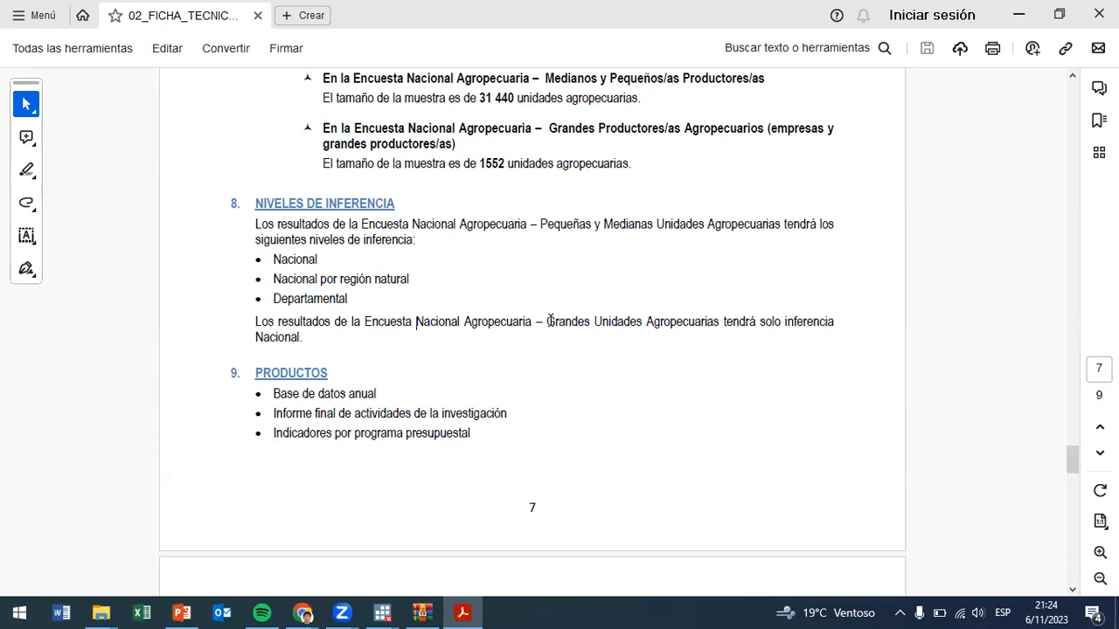
- Read the inference level for large units, selecting "Grandes Unidades Agropecuarias" and "Nacional" in the closing sentence of section 8
drag(548, 321, 719, 322)
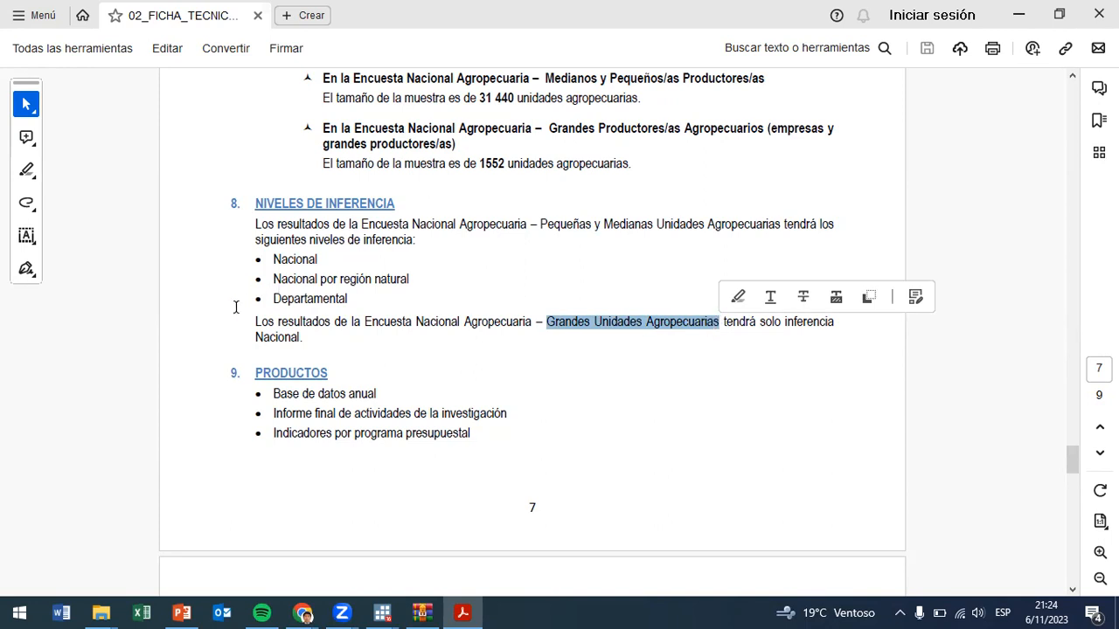
drag(302, 339, 248, 331)
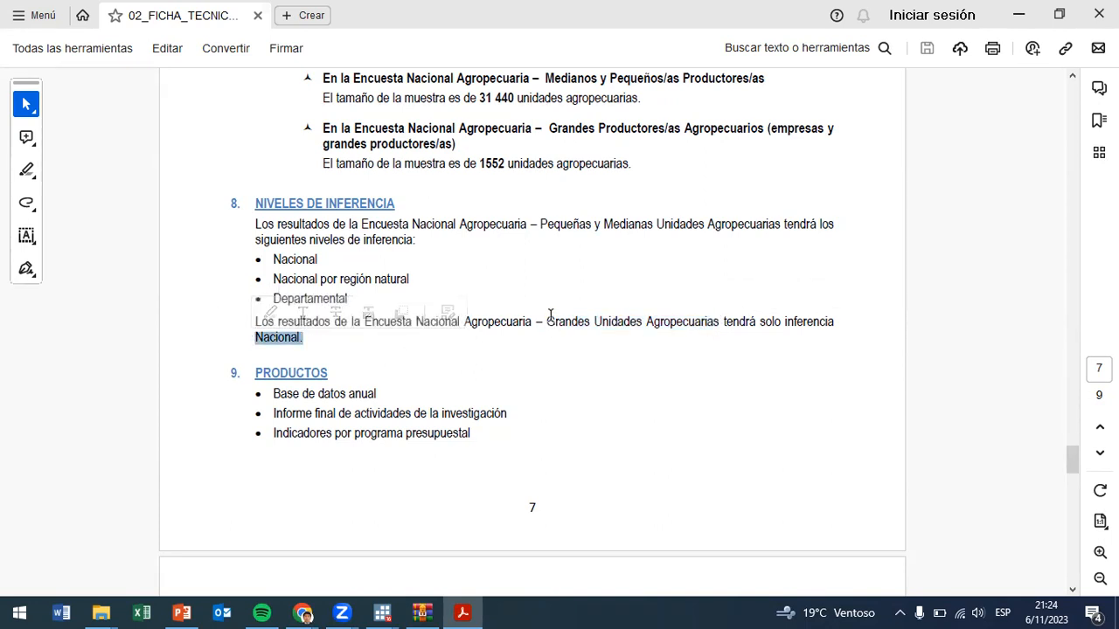
drag(547, 319, 702, 335)
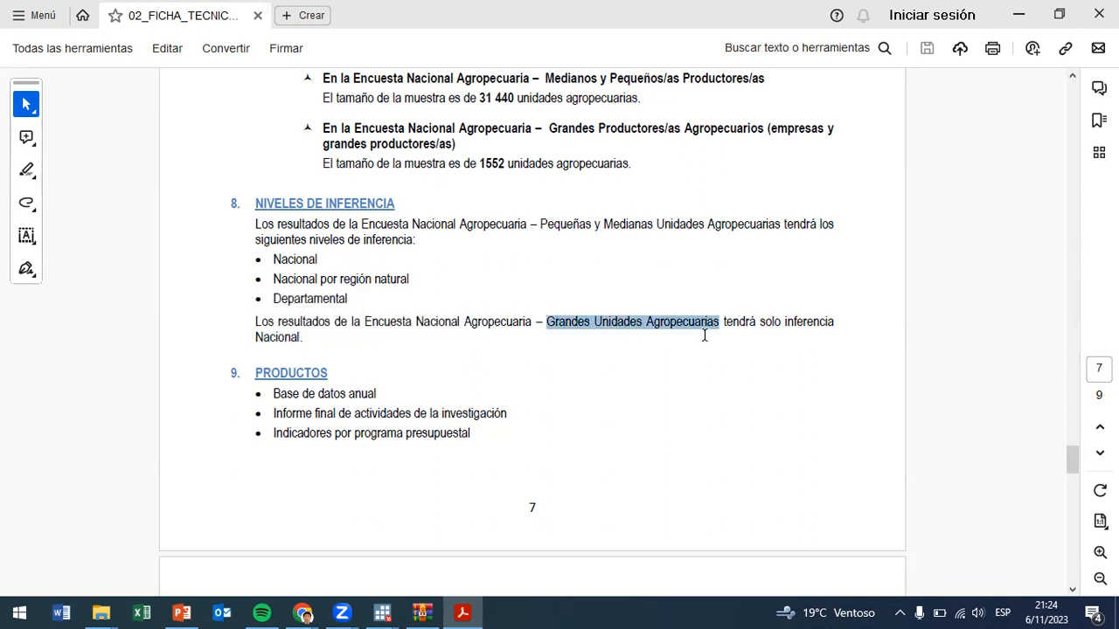
drag(704, 335, 704, 335)
- Review the bulleted inference levels again, selecting the whole list and parts of "Nacional por región natural" and "Departamental"
scroll(628, 318, up, 1)
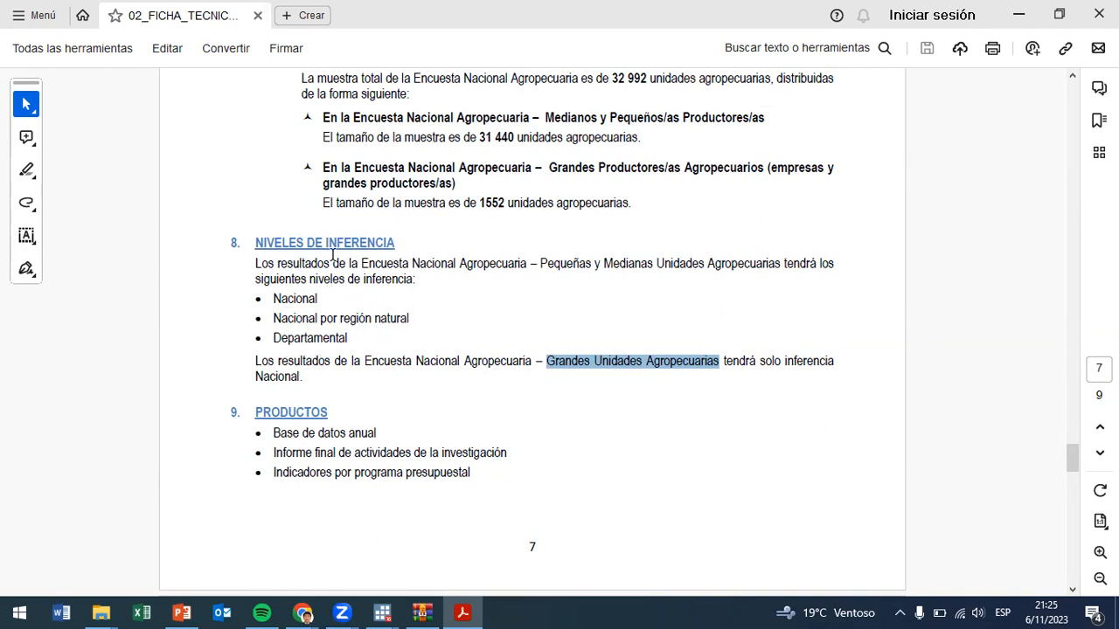
drag(274, 300, 347, 344)
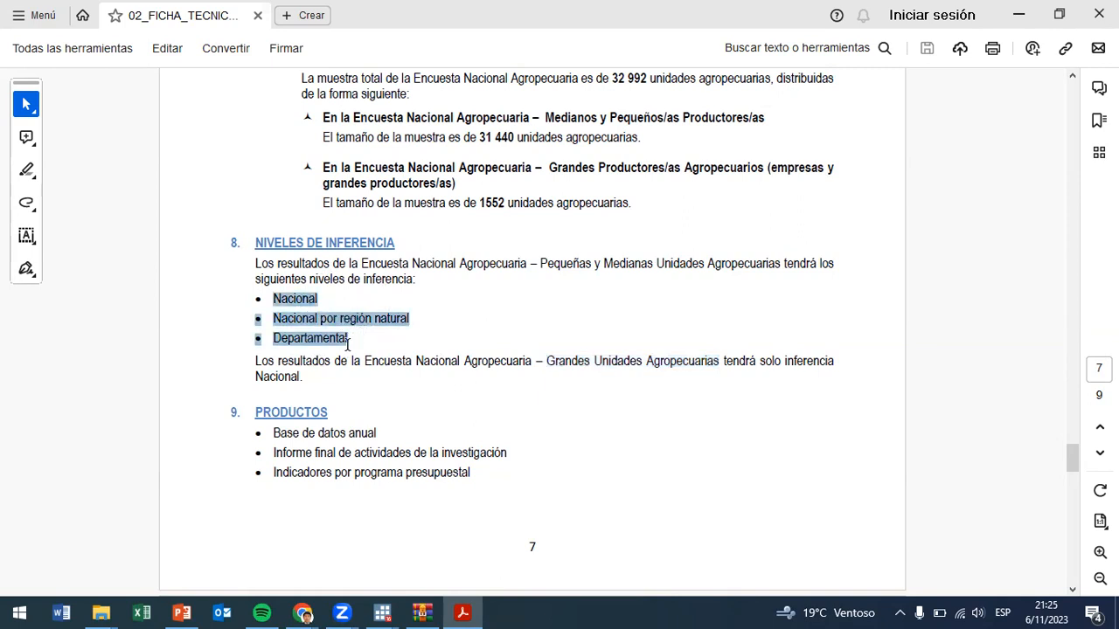
click(288, 318)
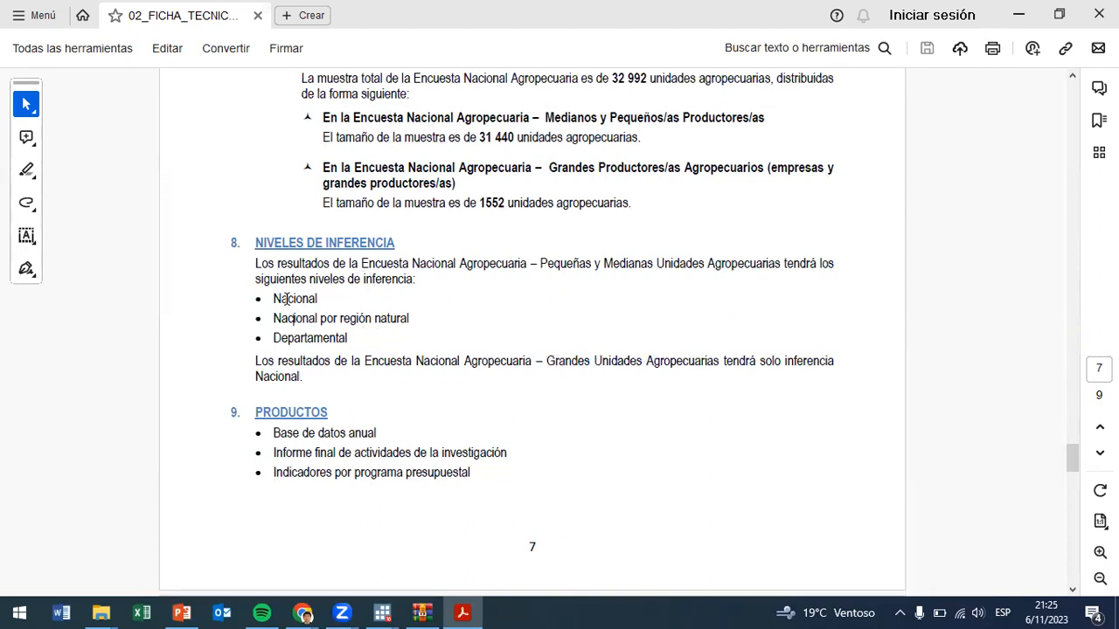
drag(319, 320, 381, 319)
drag(287, 337, 348, 338)
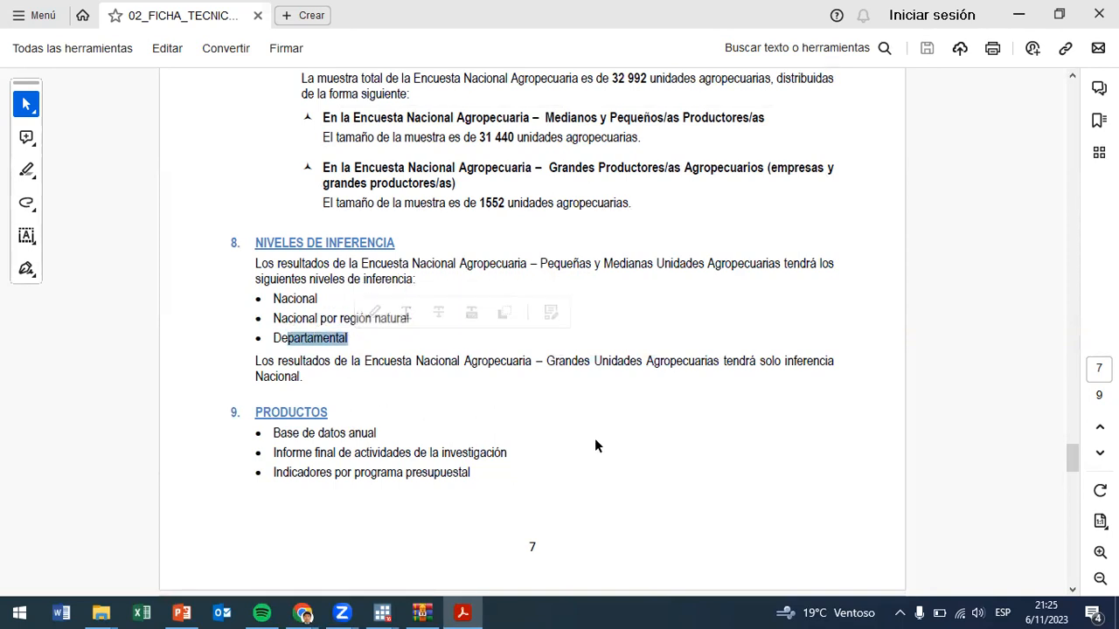
- Skim the indicators on page 8, minimize the PDF and archive windows, and open Consulta por Encuestas on the INEI Microdatos site
scroll(594, 439, down, 8)
scroll(594, 440, down, 9)
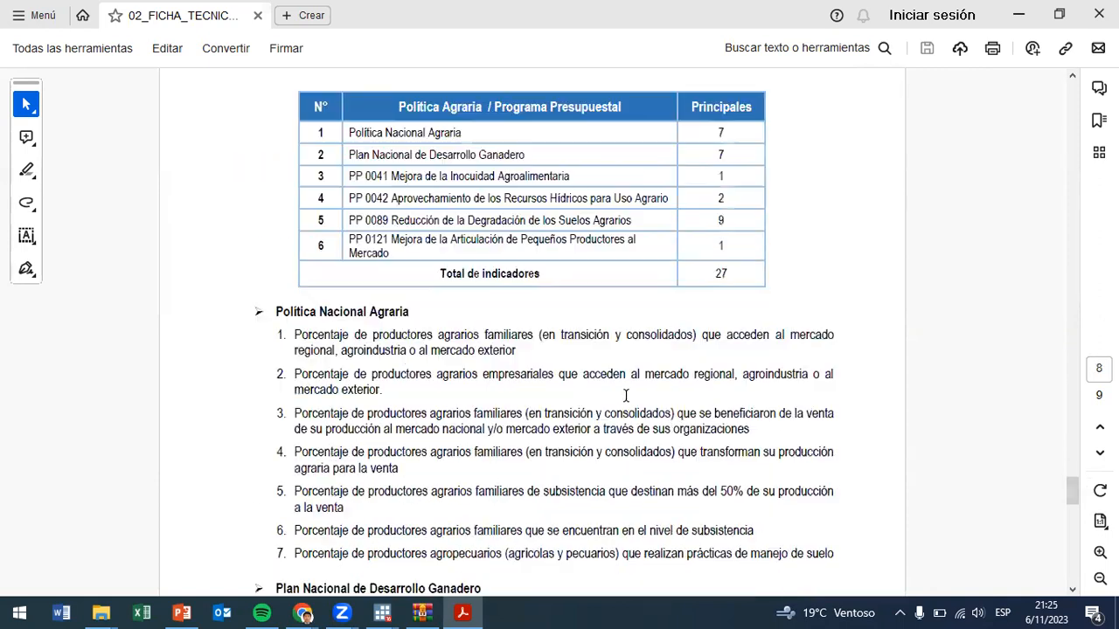
click(1032, 11)
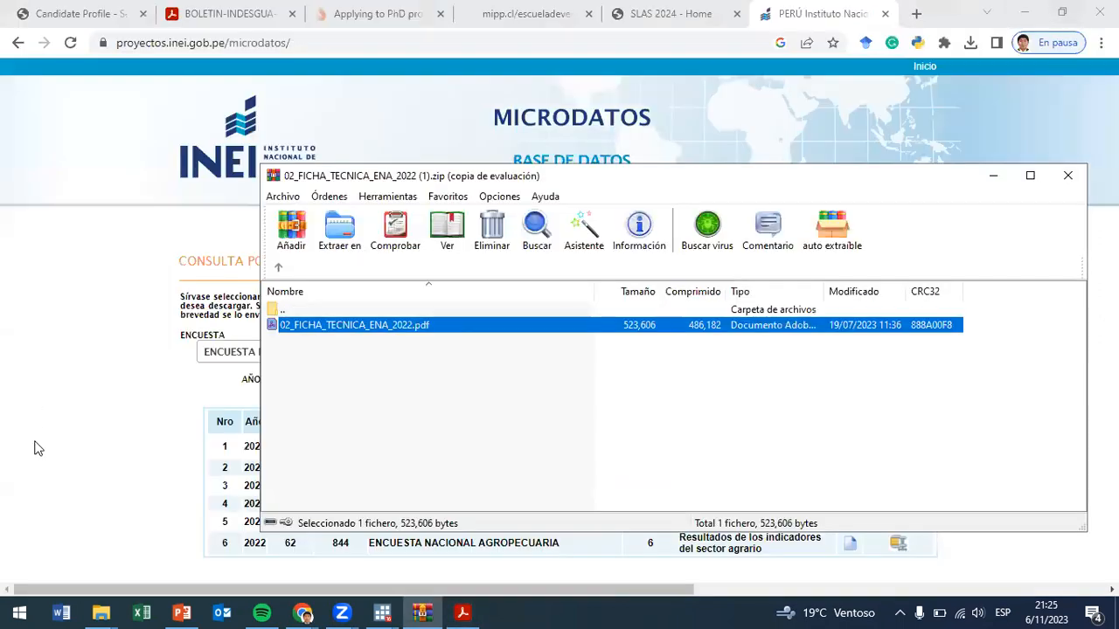
click(996, 175)
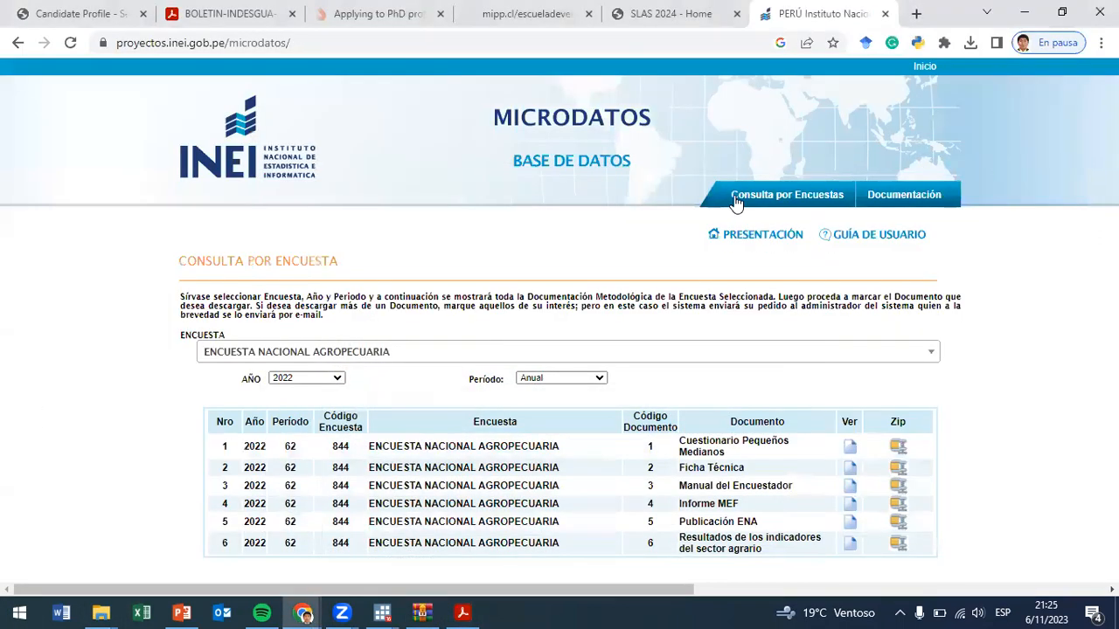
click(804, 194)
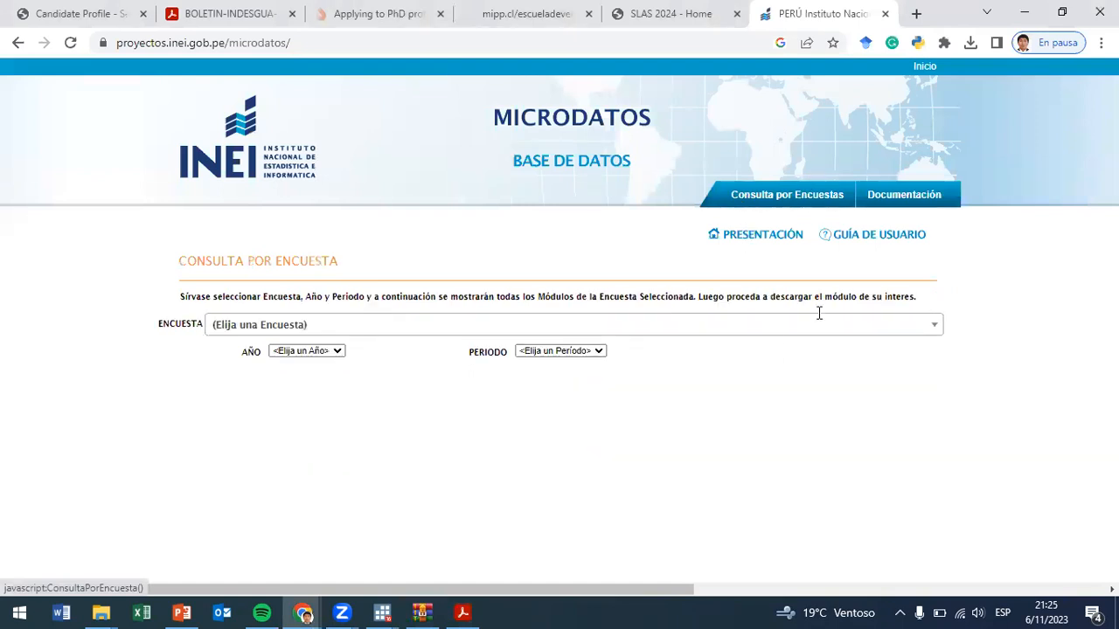
- Choose ENCUESTA NACIONAL AGROPECUARIA as the survey to query
click(506, 332)
scroll(368, 505, down, 4)
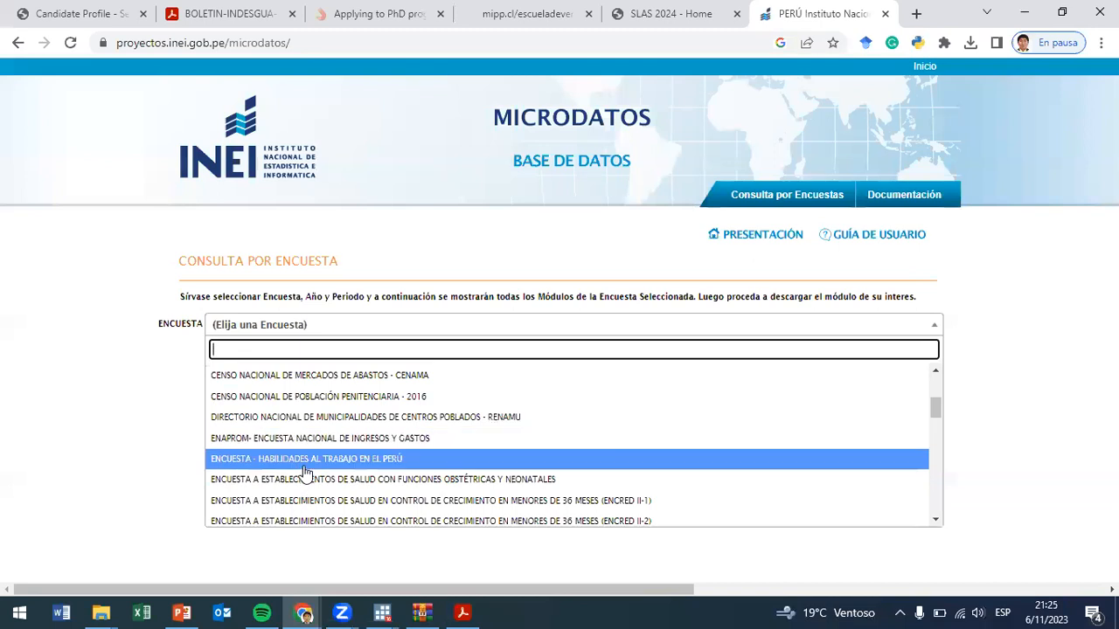
scroll(297, 468, down, 4)
scroll(289, 463, down, 3)
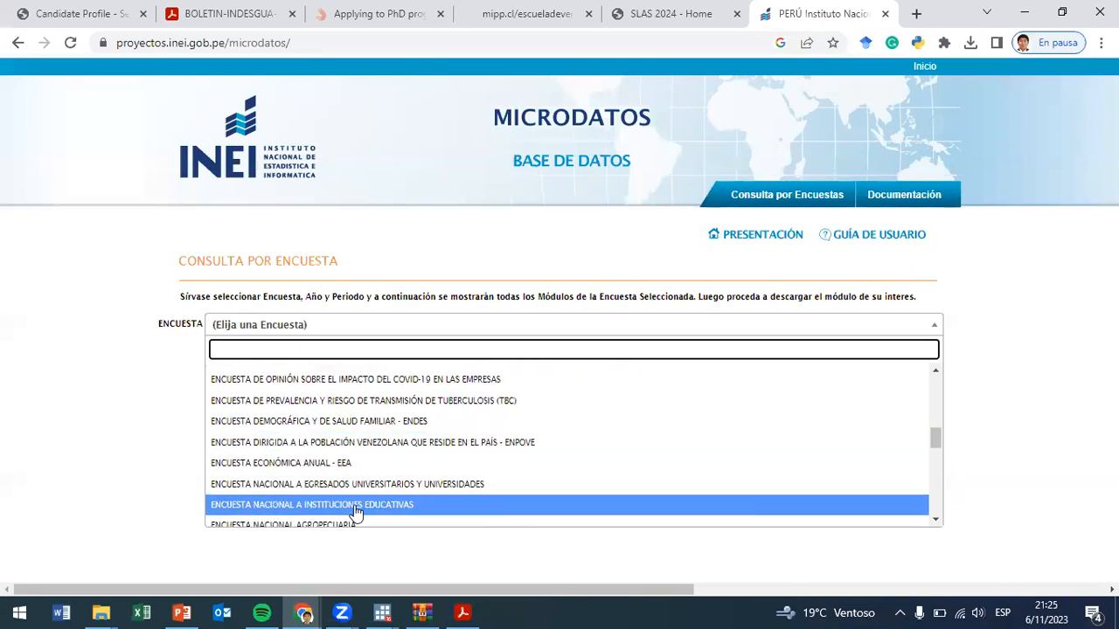
scroll(371, 489, down, 2)
click(382, 448)
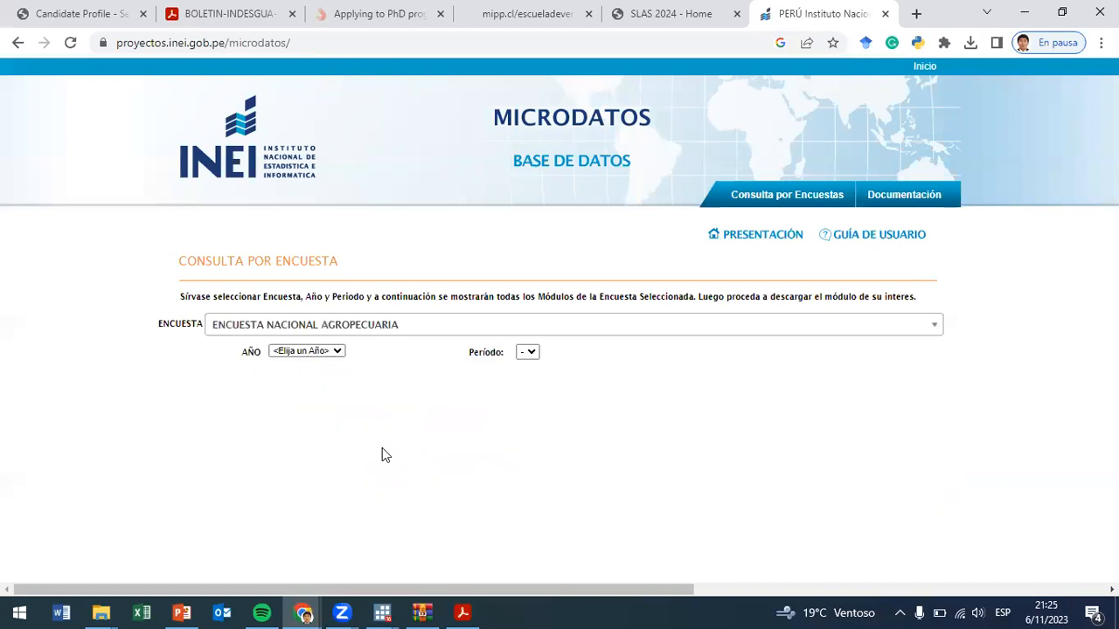
click(320, 330)
key(Down)
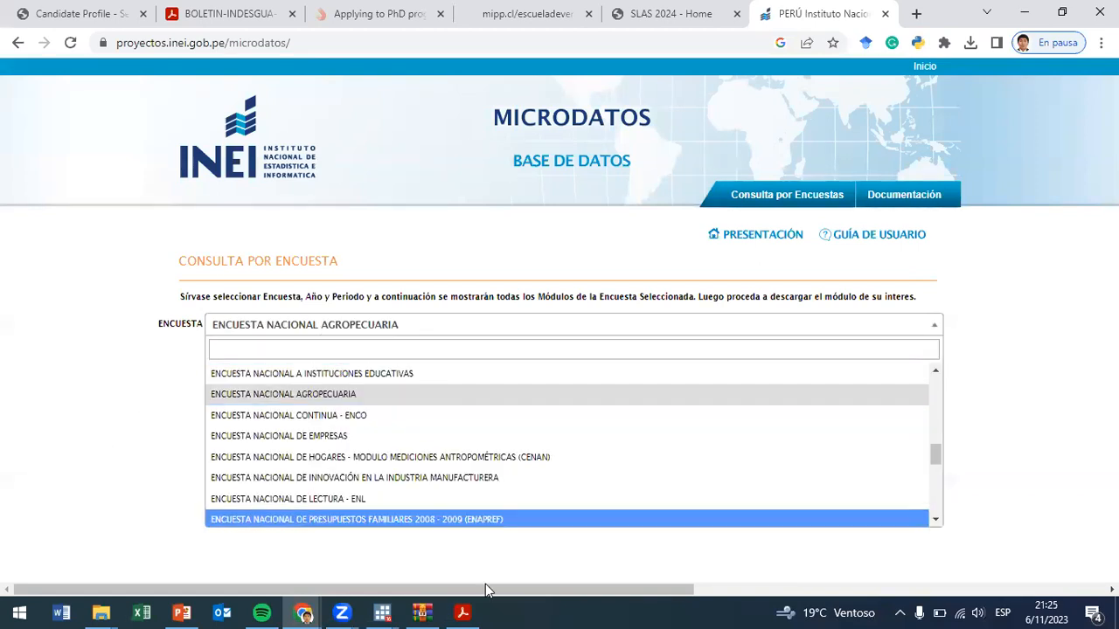
click(579, 399)
- Set the survey year to 2022 and the period to Anual to list its modules
click(306, 352)
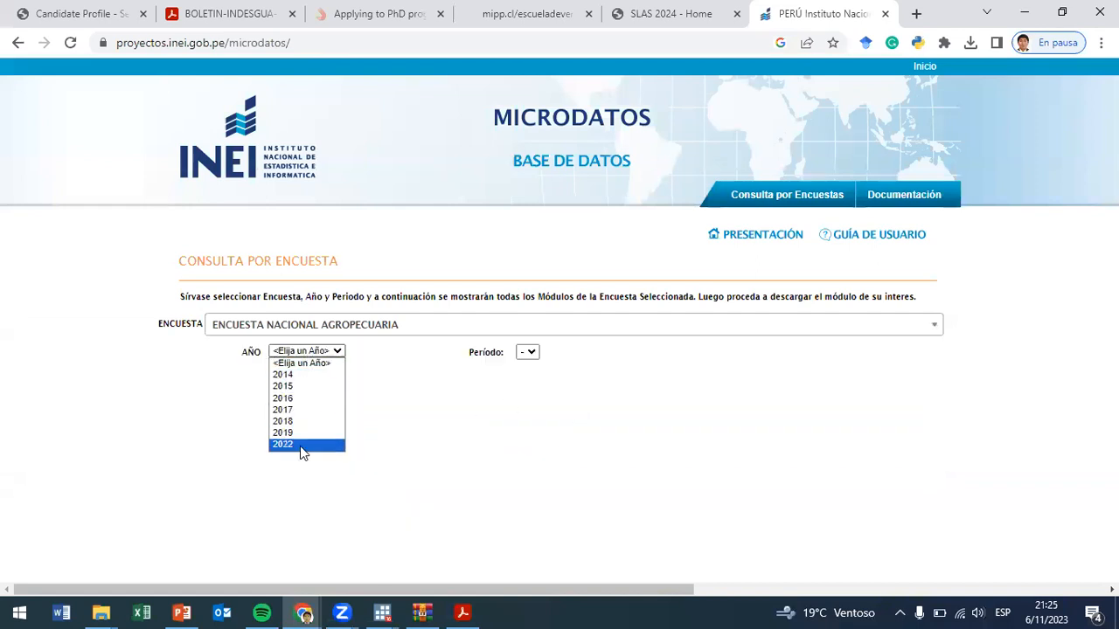
click(300, 444)
click(564, 353)
click(307, 353)
click(308, 353)
click(585, 352)
click(569, 377)
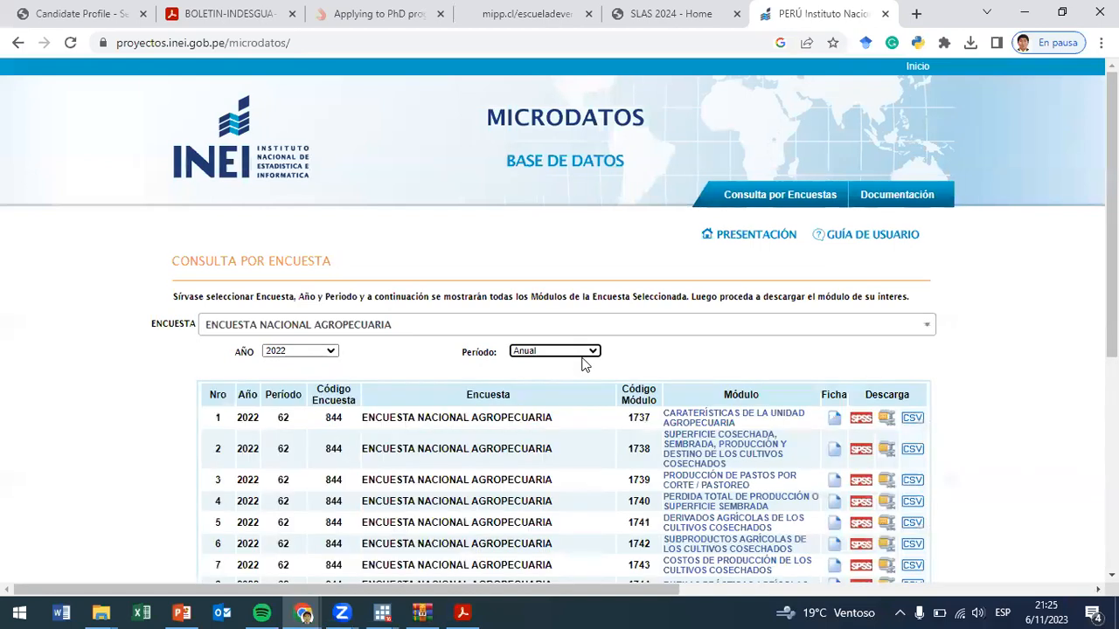
- Look through the list of 2022 survey modules and their module codes
scroll(591, 356, down, 3)
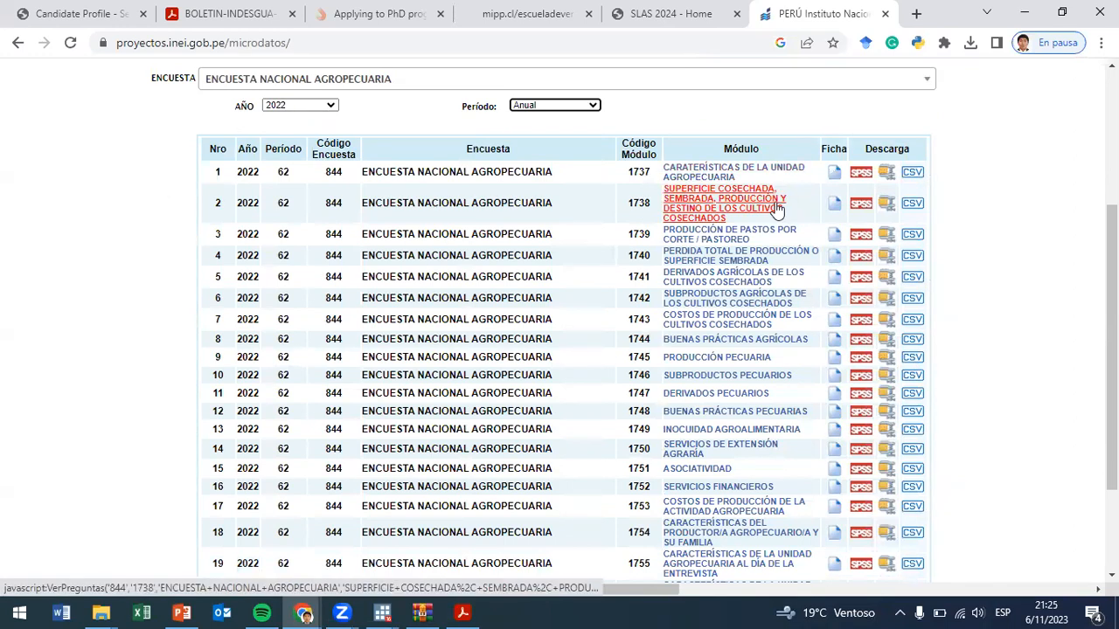
scroll(770, 180, down, 2)
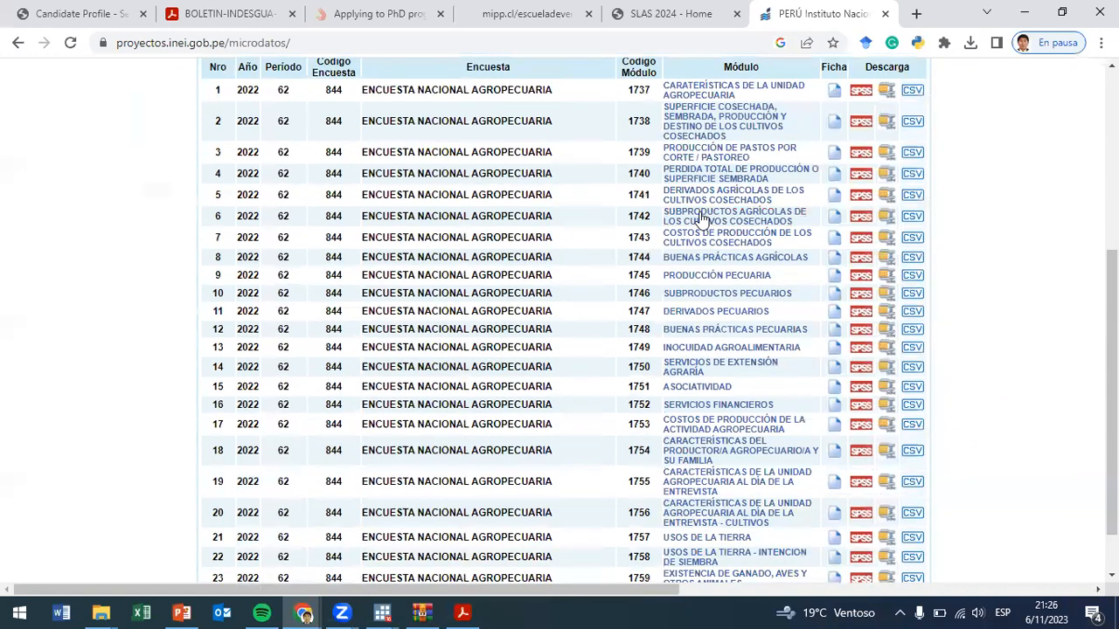
drag(647, 89, 655, 387)
click(655, 336)
- Examine the first four modules' codes and names, selecting the names of modules 1737 and 1740 in the table
scroll(775, 191, up, 1)
drag(773, 182, 668, 167)
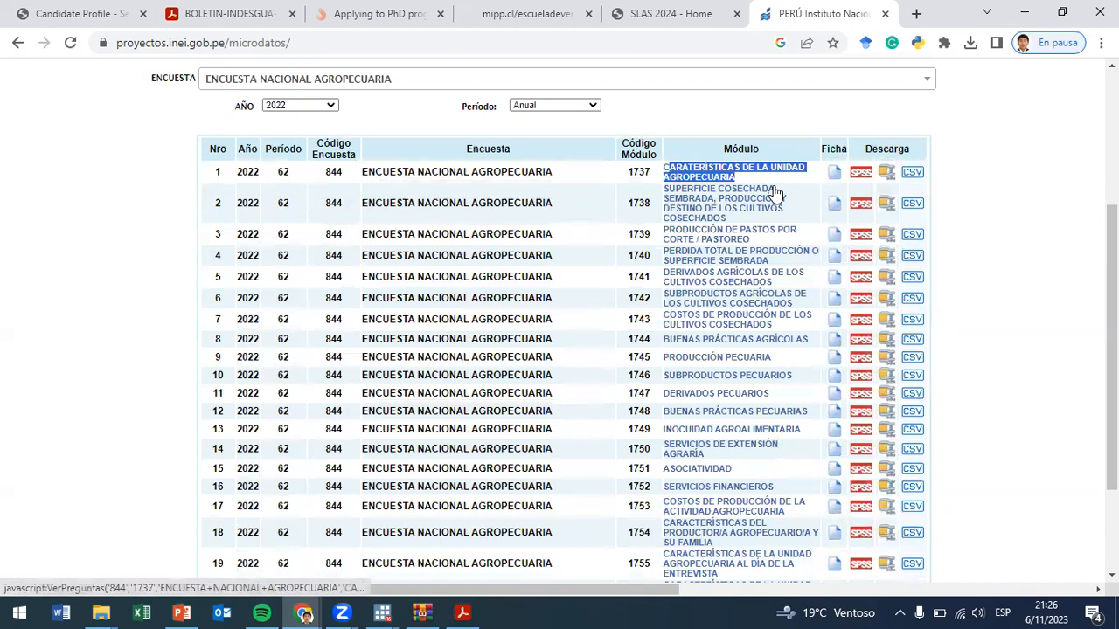
drag(645, 173, 639, 172)
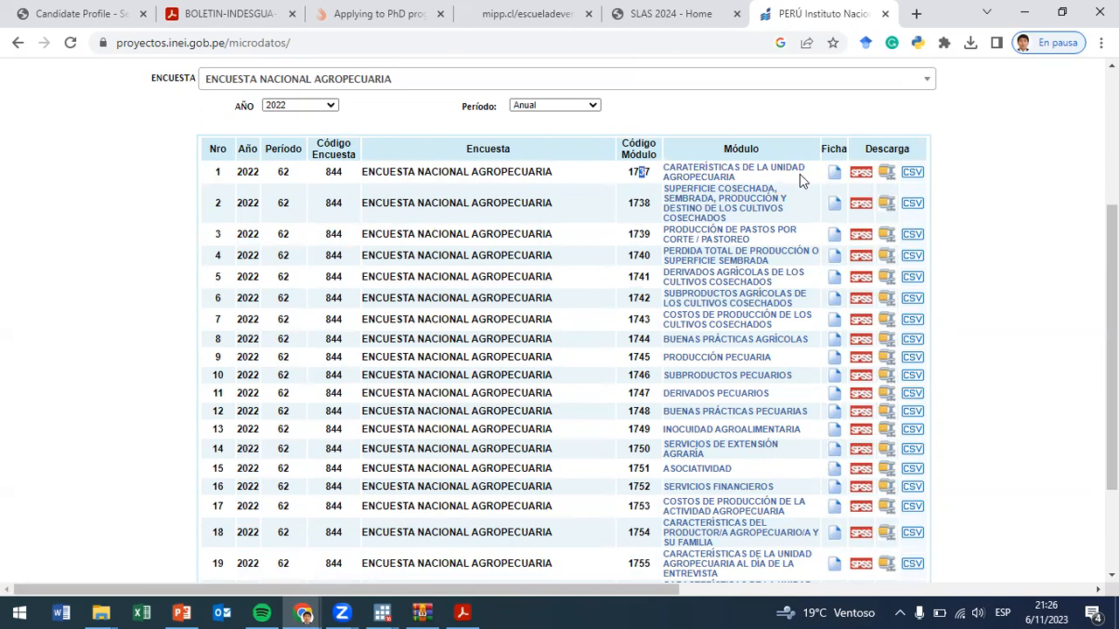
drag(628, 203, 651, 208)
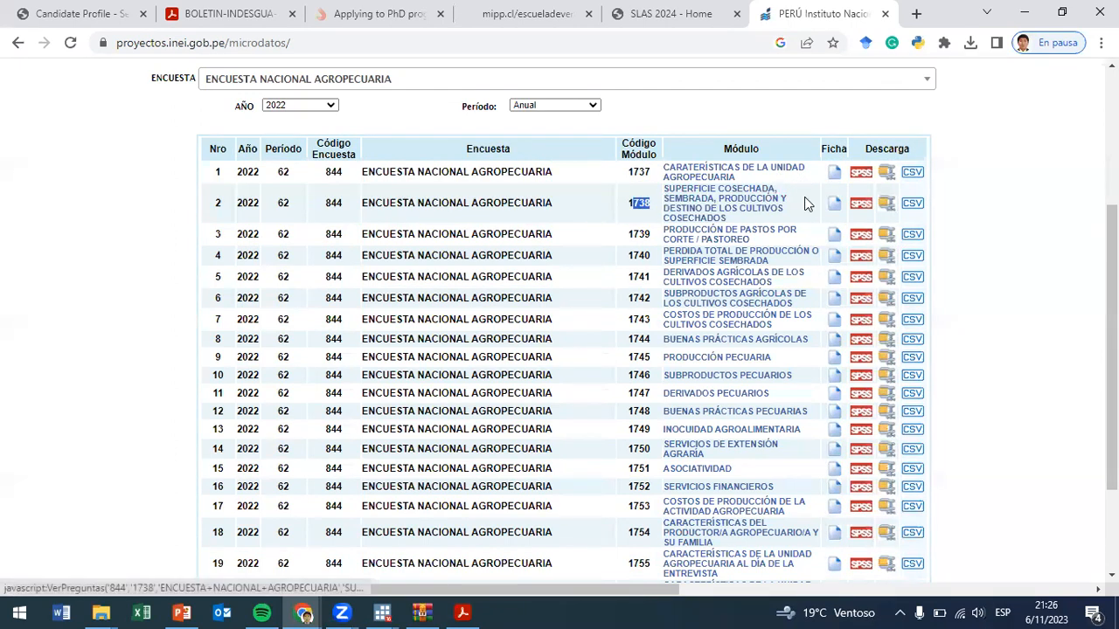
mouse_move(640, 234)
mouse_down()
mouse_move(653, 235)
mouse_move(650, 255)
mouse_up()
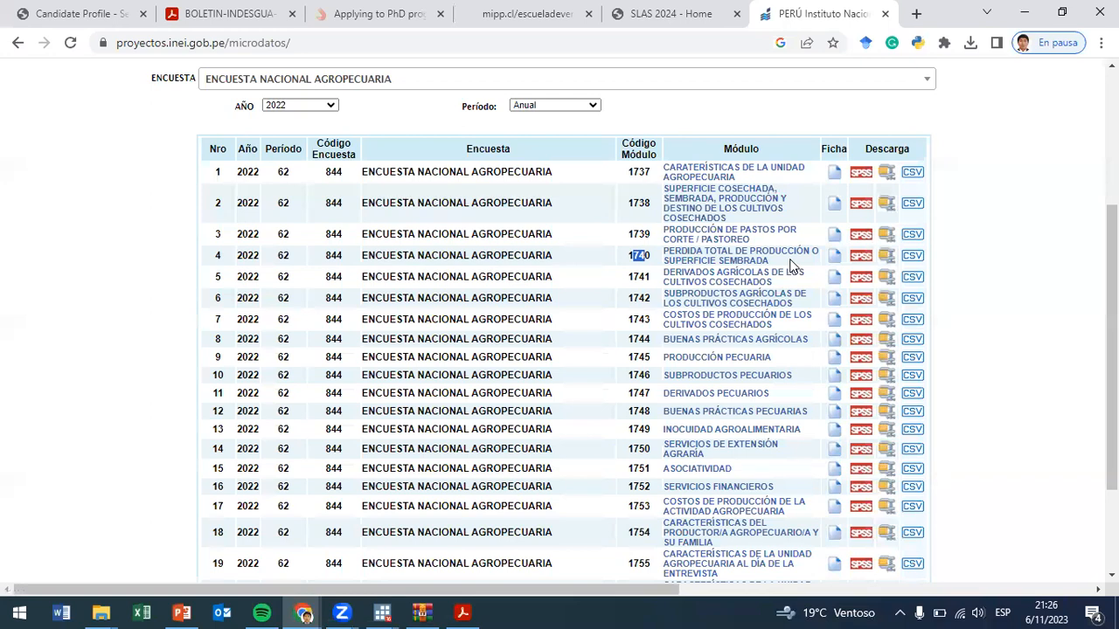
drag(791, 265, 661, 253)
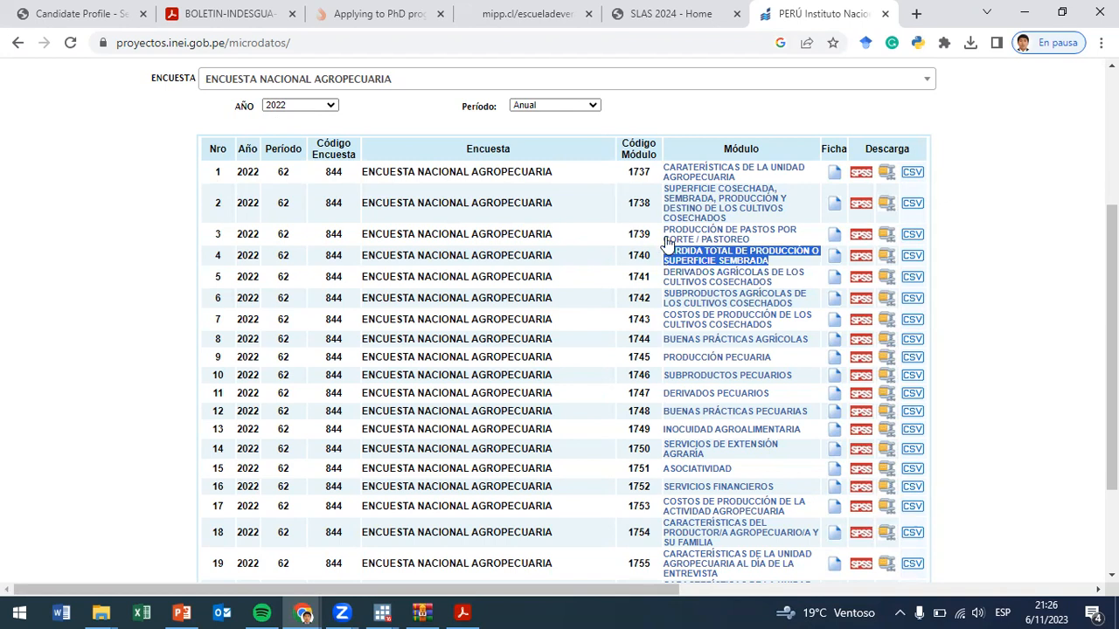
- Open the 2020 folder inside the Sesión 13 folder to view its downloaded module files
click(101, 611)
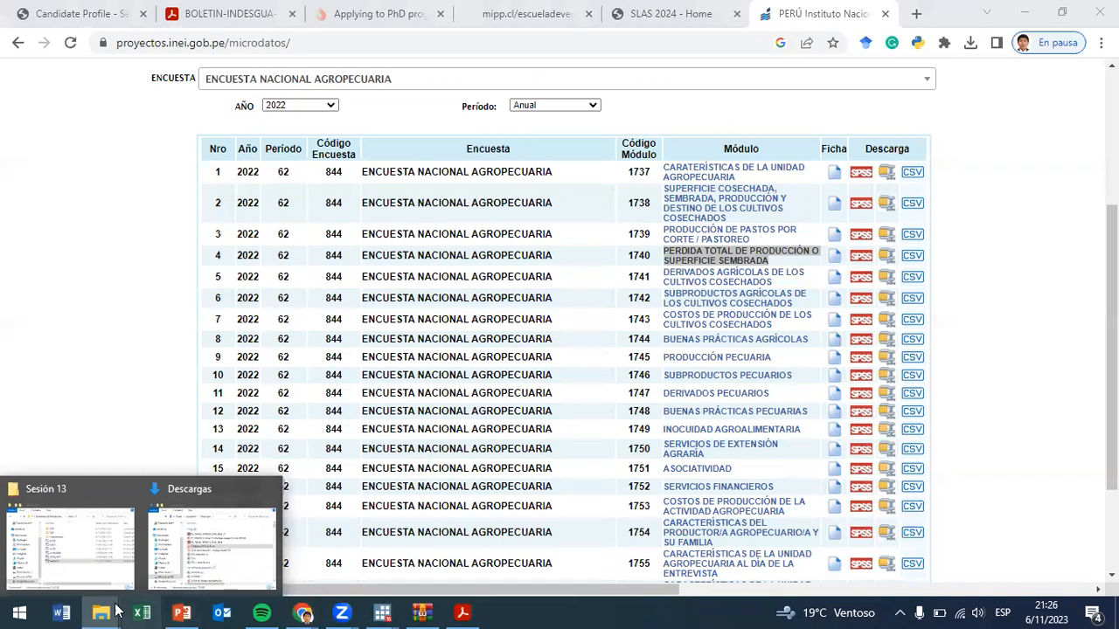
click(94, 536)
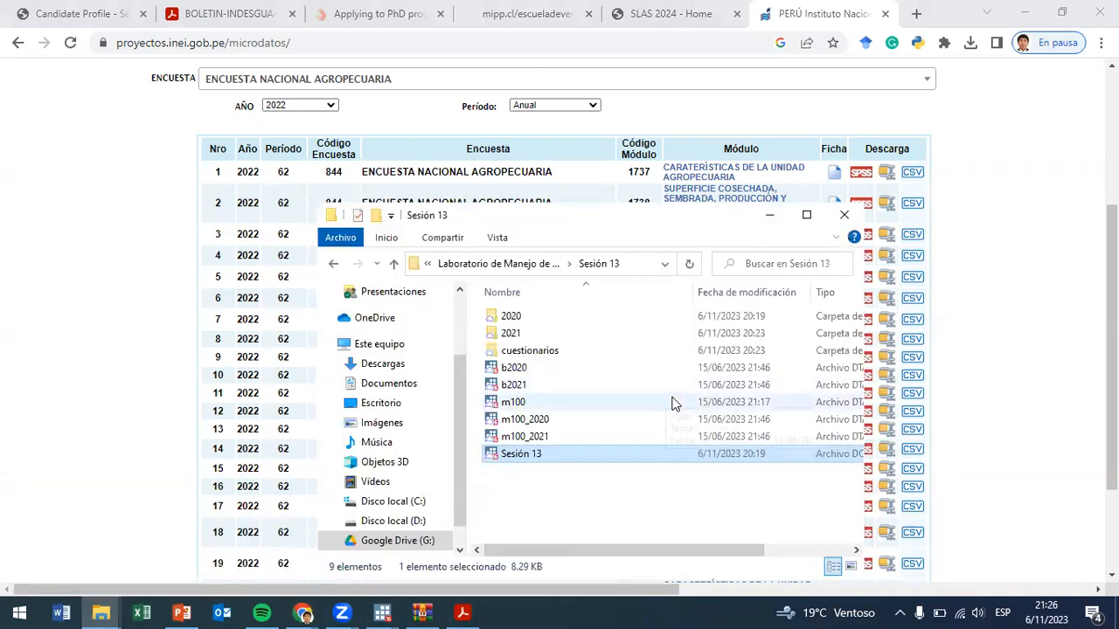
double_click(589, 317)
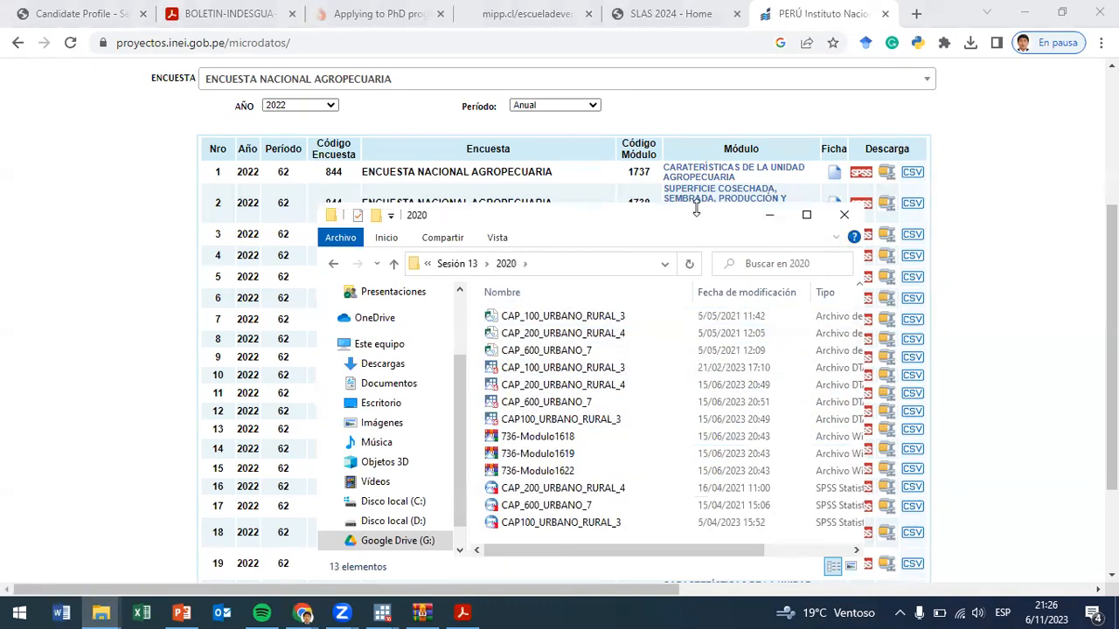
drag(696, 209, 695, 224)
- Look through the list of available surveys around the ENAPRES entry, keeping ENCUESTA NACIONAL AGROPECUARIA as the chosen survey
click(602, 80)
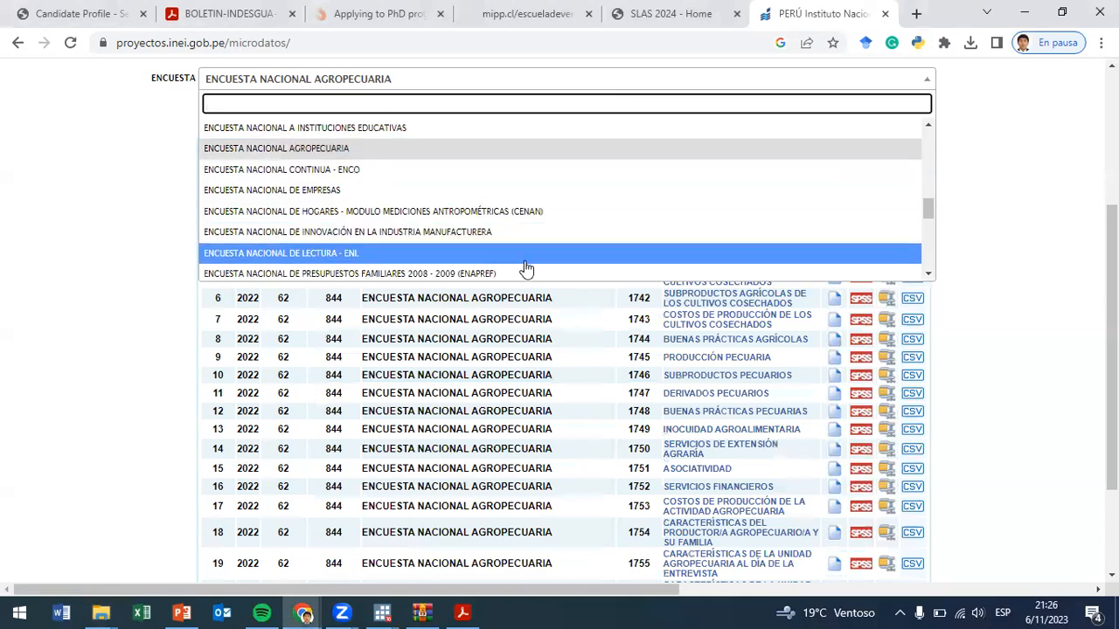
scroll(533, 267, down, 1)
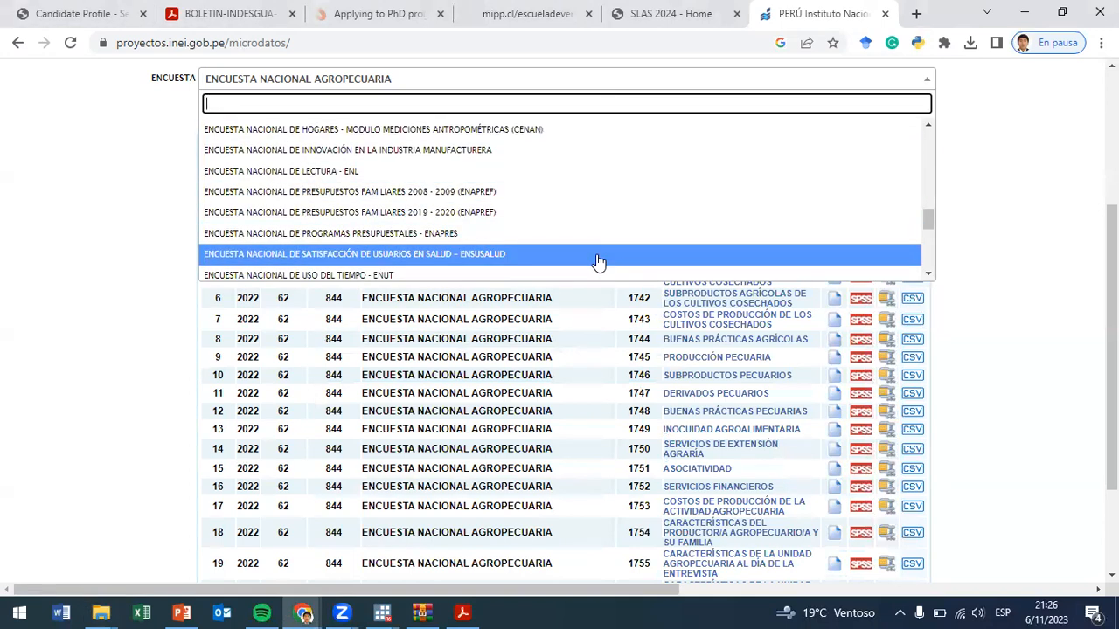
click(77, 269)
- Switch to Stata's Do-file Editor and review the directory and database import sections of the Sesión 13 do-file
click(101, 612)
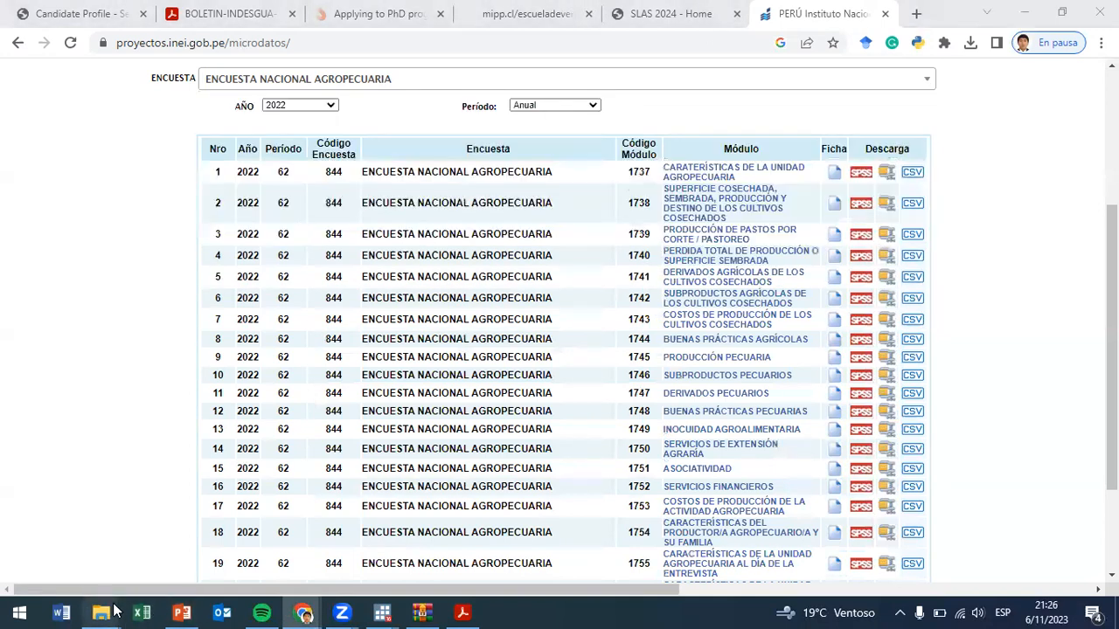
mouse_move(382, 611)
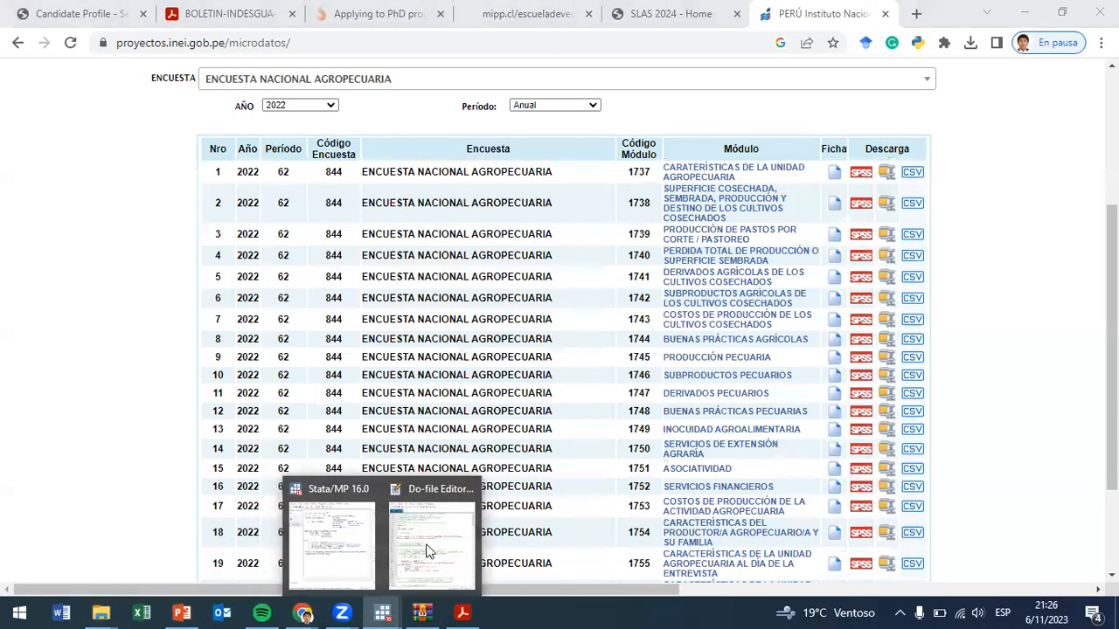
click(442, 553)
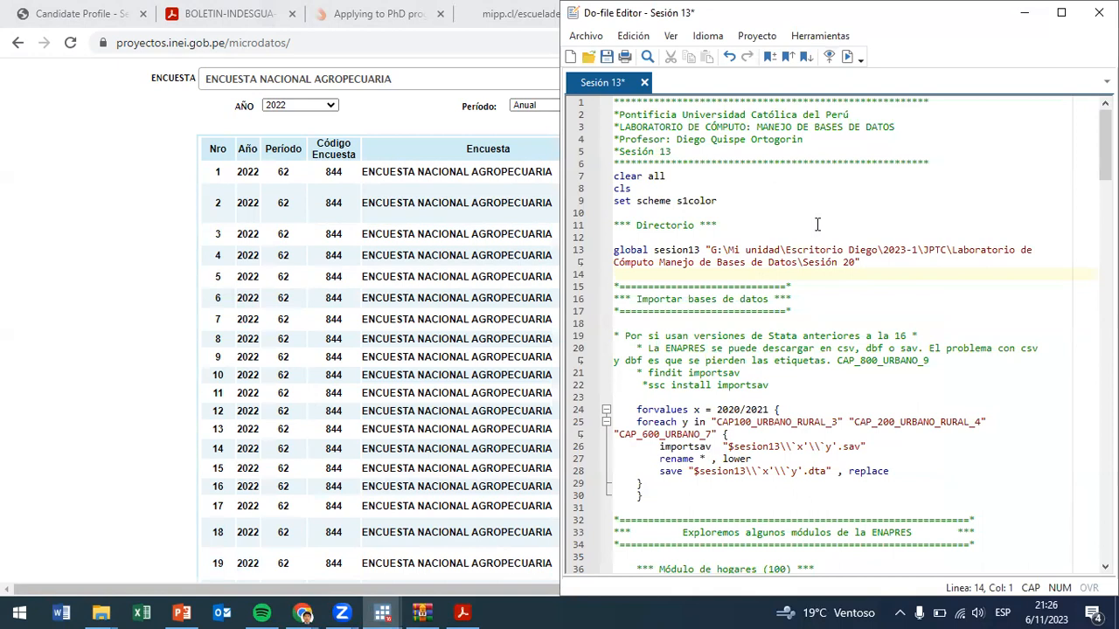
scroll(817, 225, down, 4)
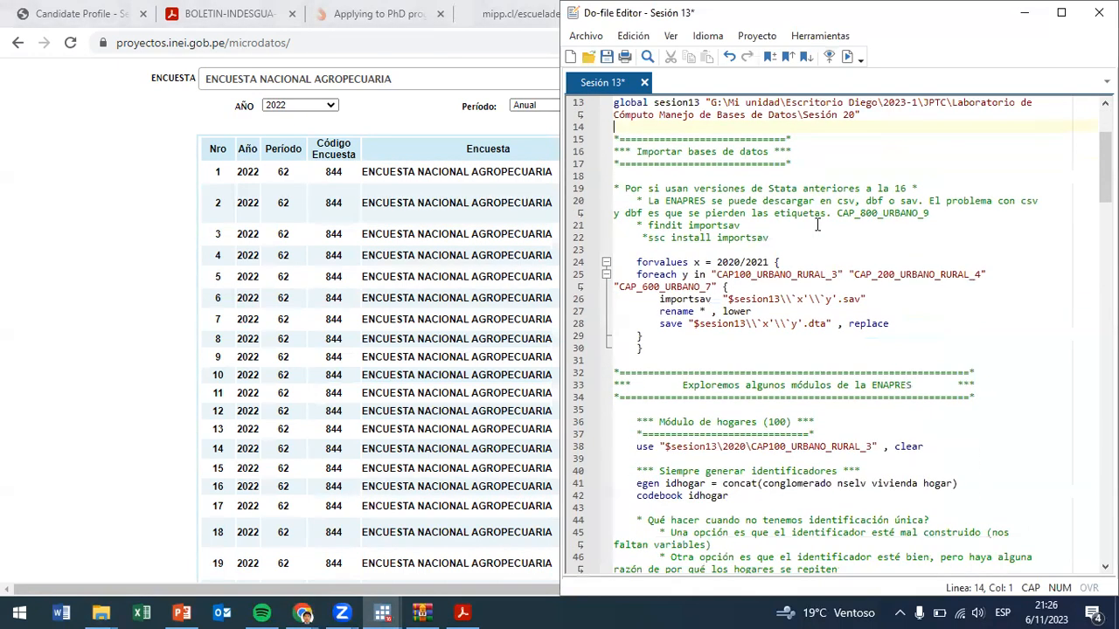
scroll(817, 225, up, 4)
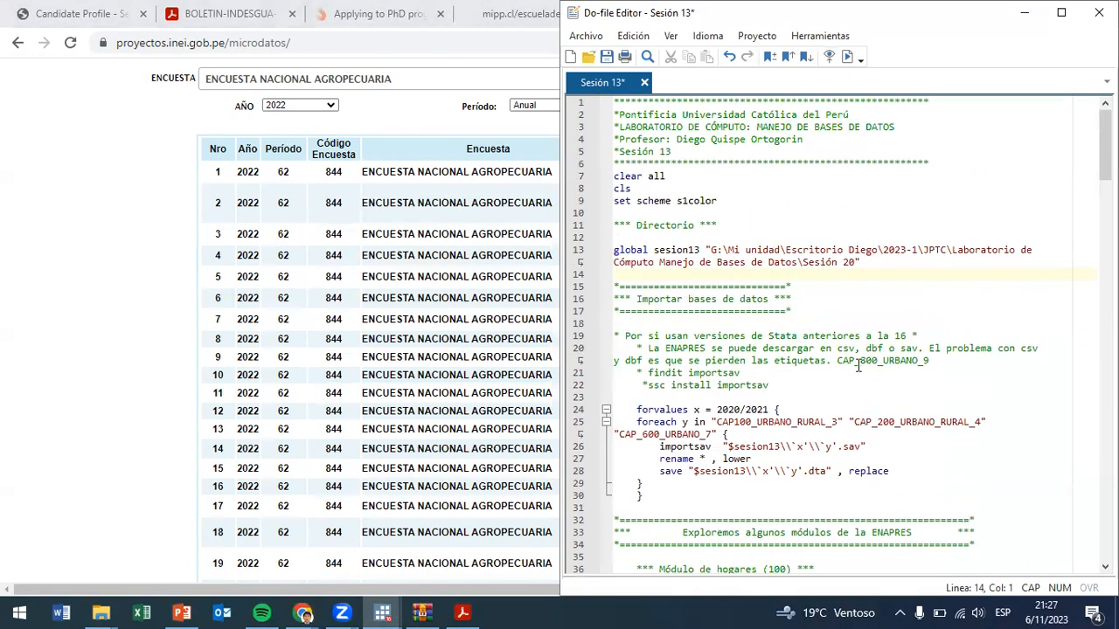
click(845, 315)
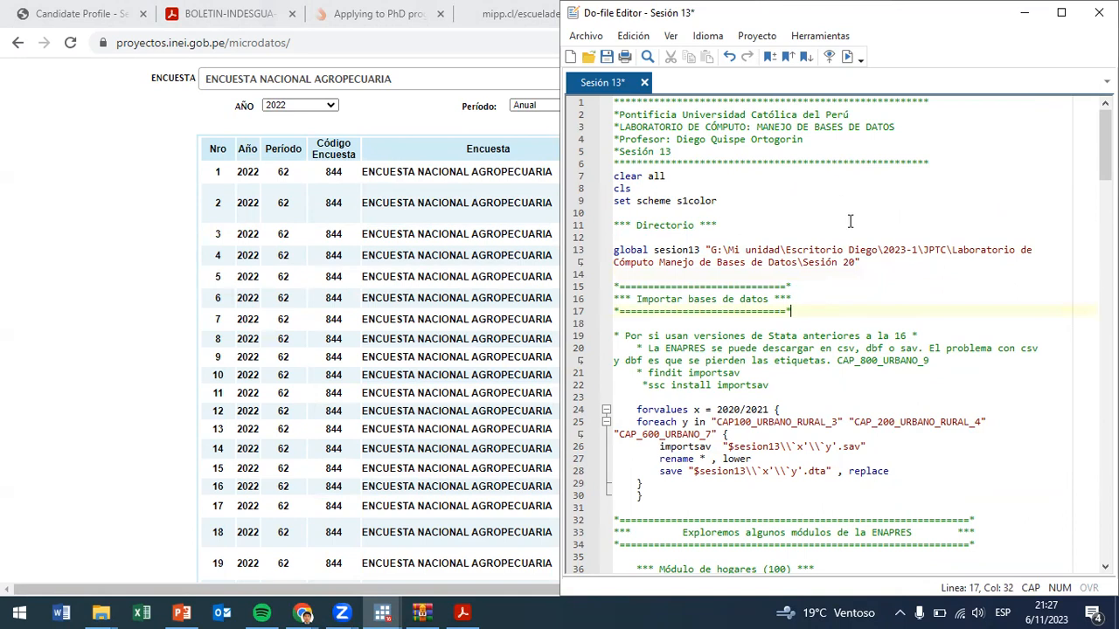
click(88, 375)
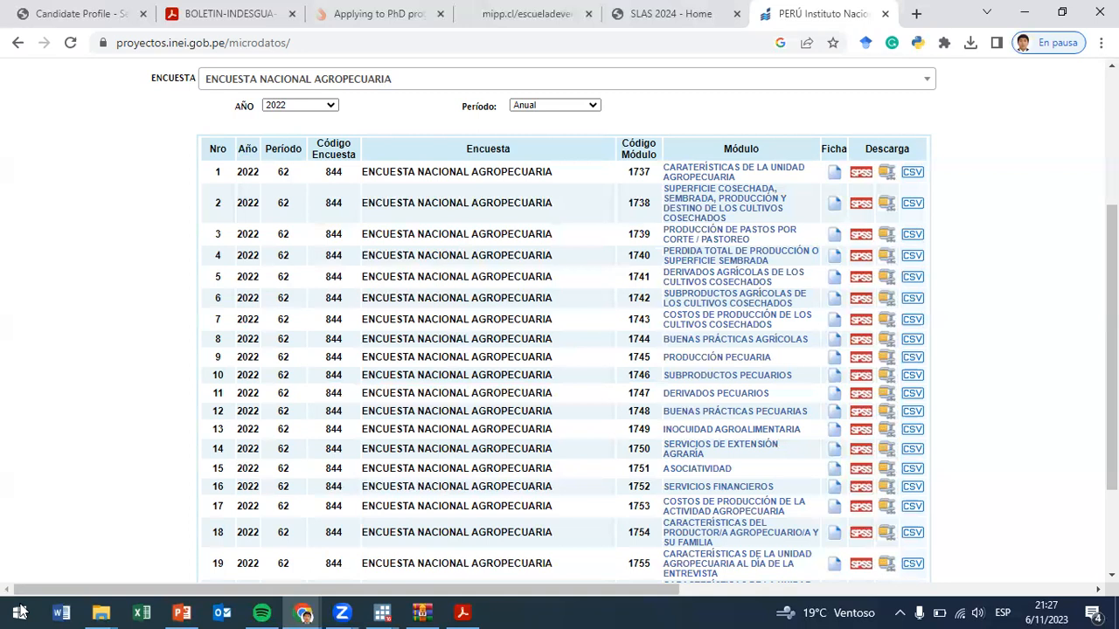
- Browse in File Explorer from the Desktop through the personal work folder and 2023-2 to the JPTC folder
key(alt+Tab)
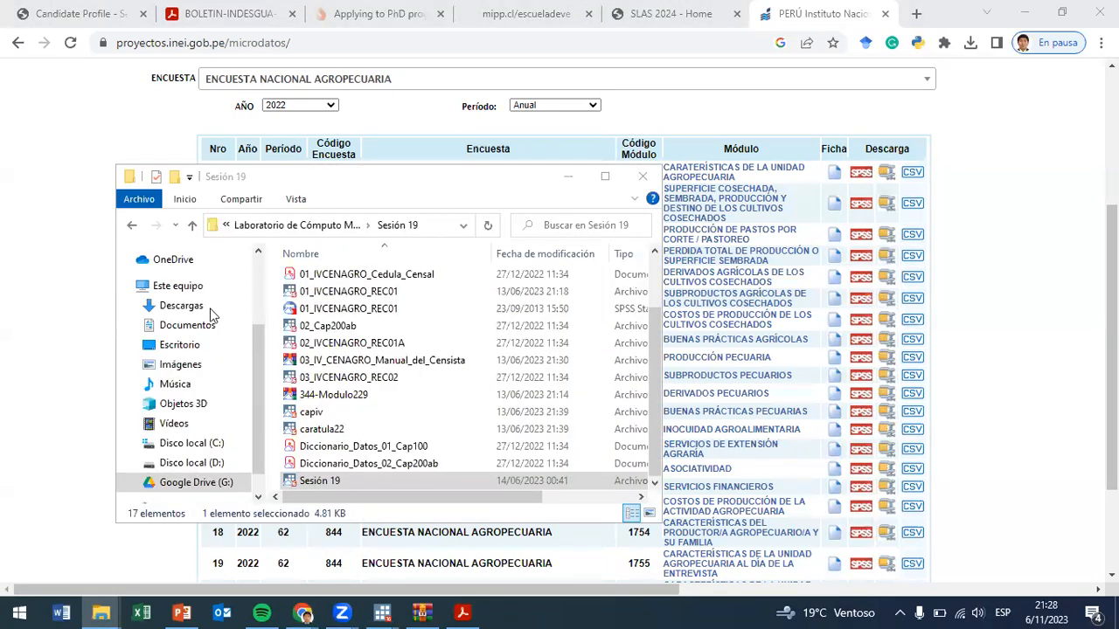
scroll(192, 324, up, 1)
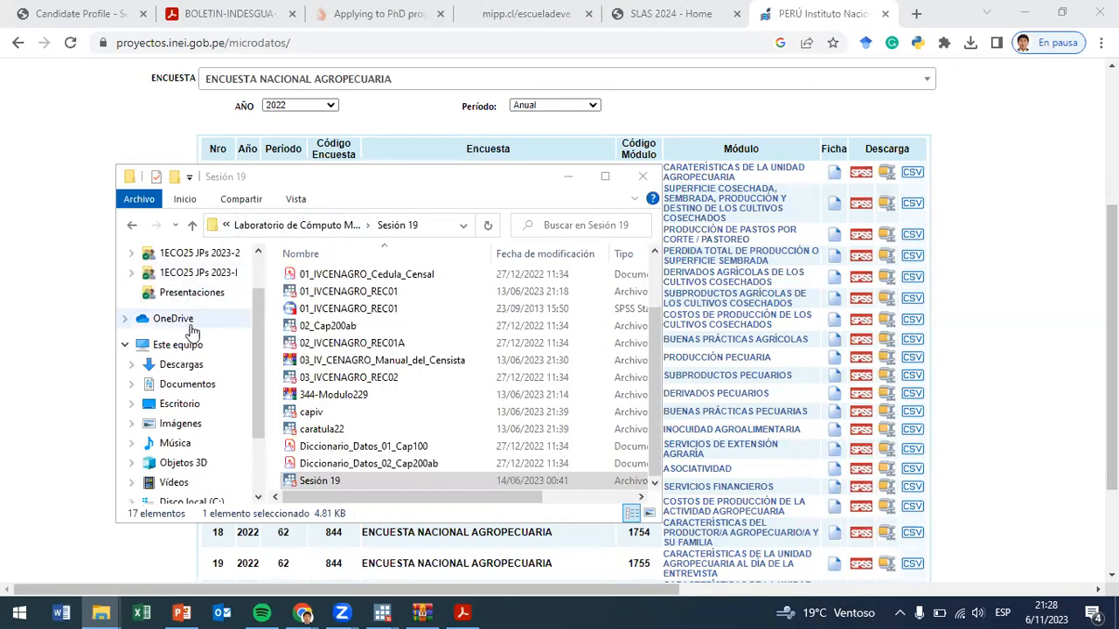
click(179, 405)
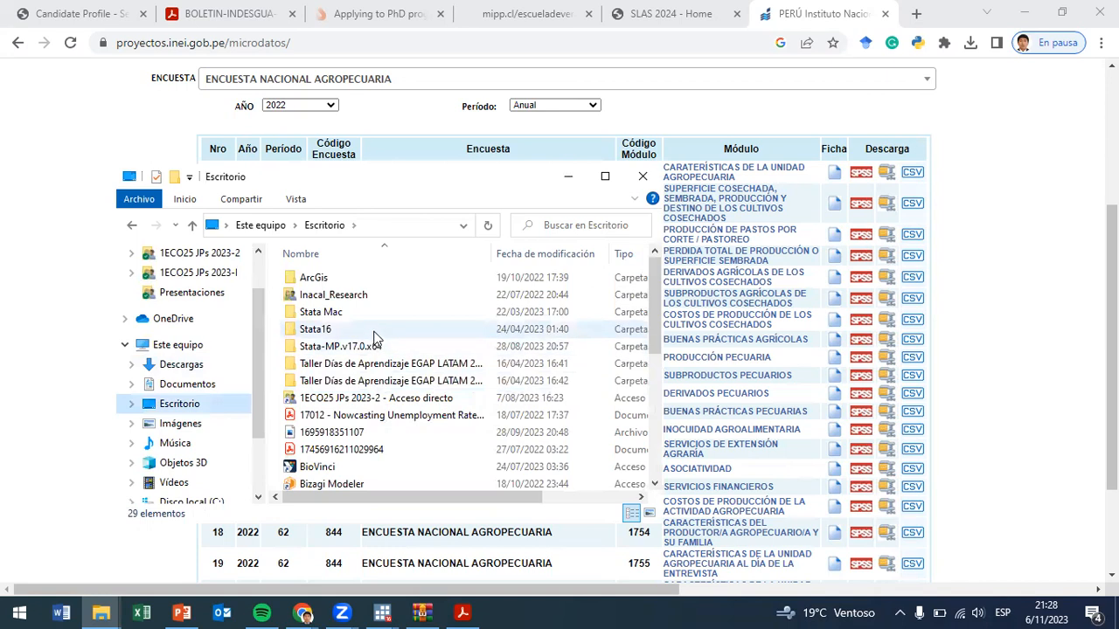
scroll(360, 437, down, 2)
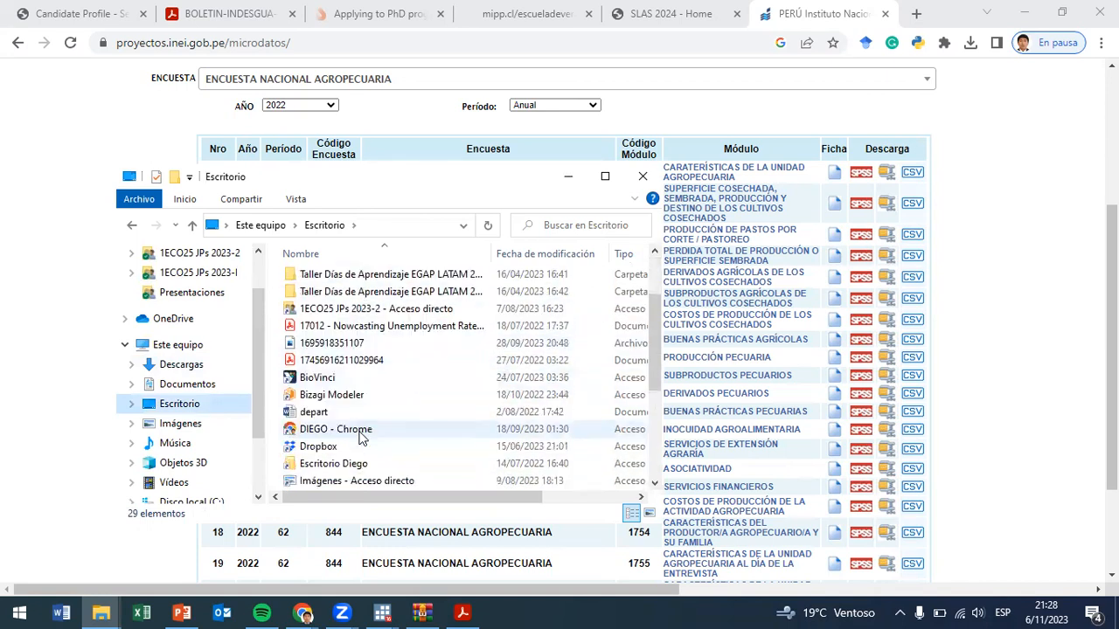
click(363, 463)
double_click(363, 463)
scroll(357, 375, down, 4)
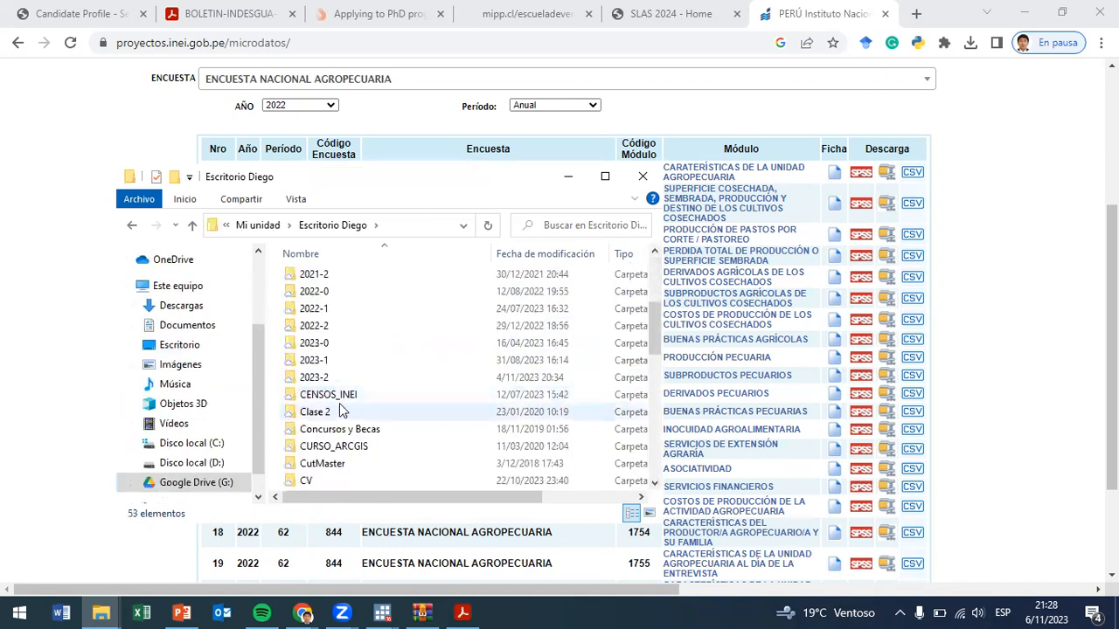
click(354, 378)
double_click(354, 378)
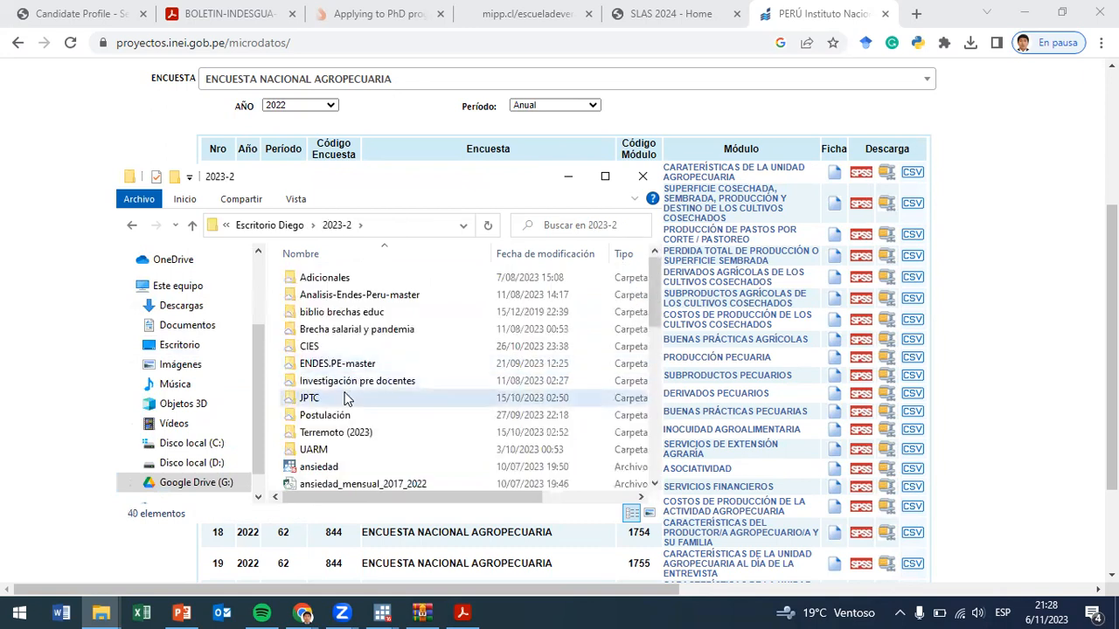
double_click(345, 395)
- Open the Sesión 12 folder inside Laboratorio de Manejo de Bases de Datos and find its do-file
scroll(354, 433, down, 1)
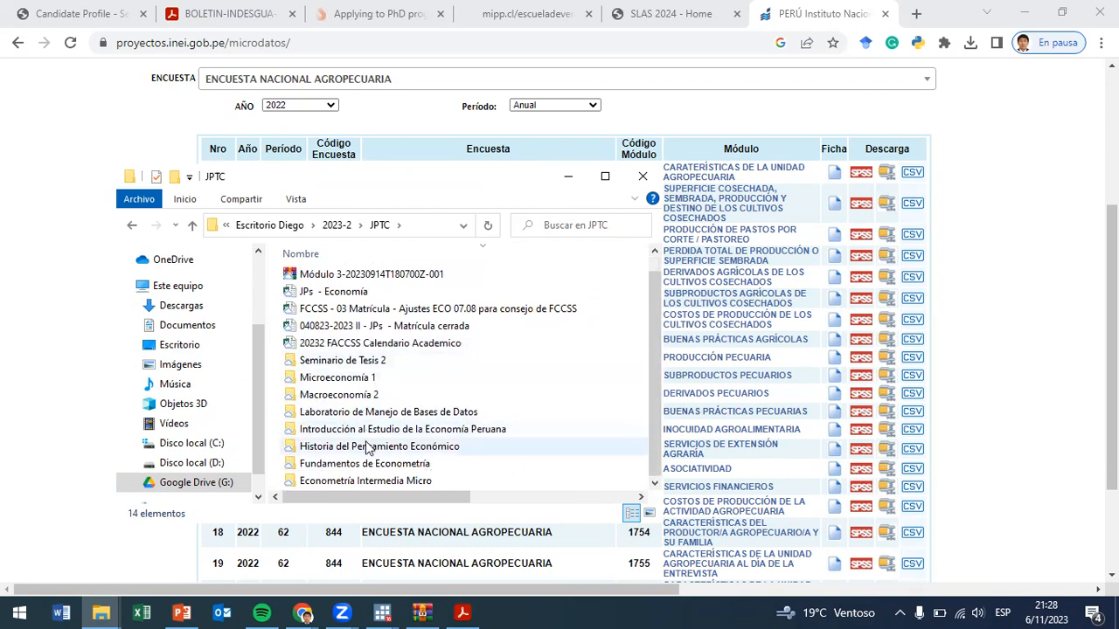
click(381, 417)
double_click(380, 417)
scroll(374, 408, down, 2)
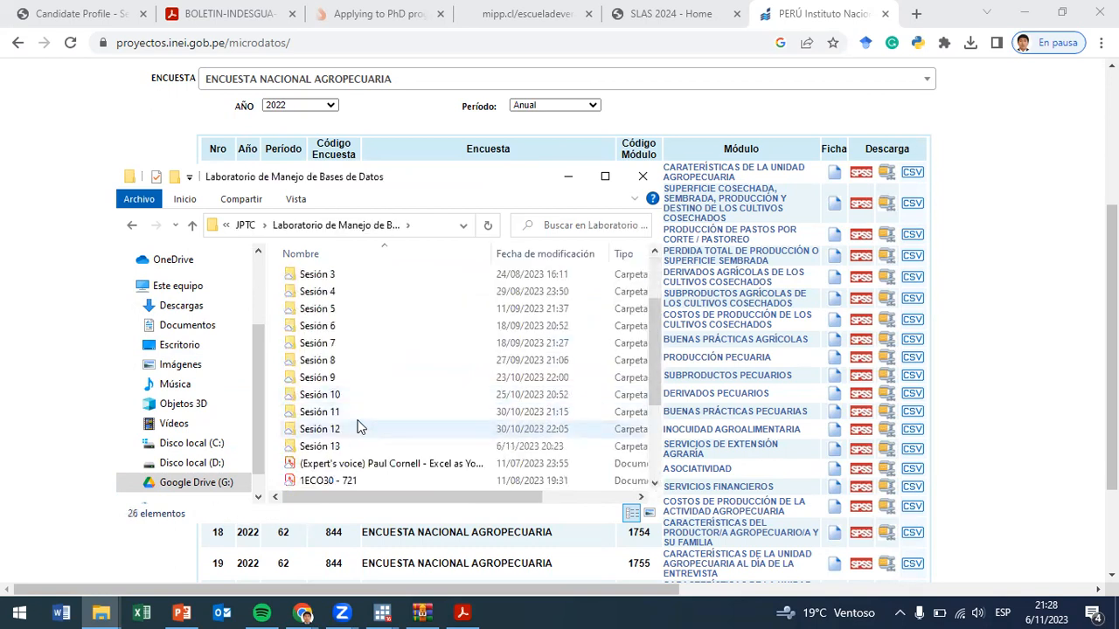
double_click(354, 430)
scroll(355, 406, down, 3)
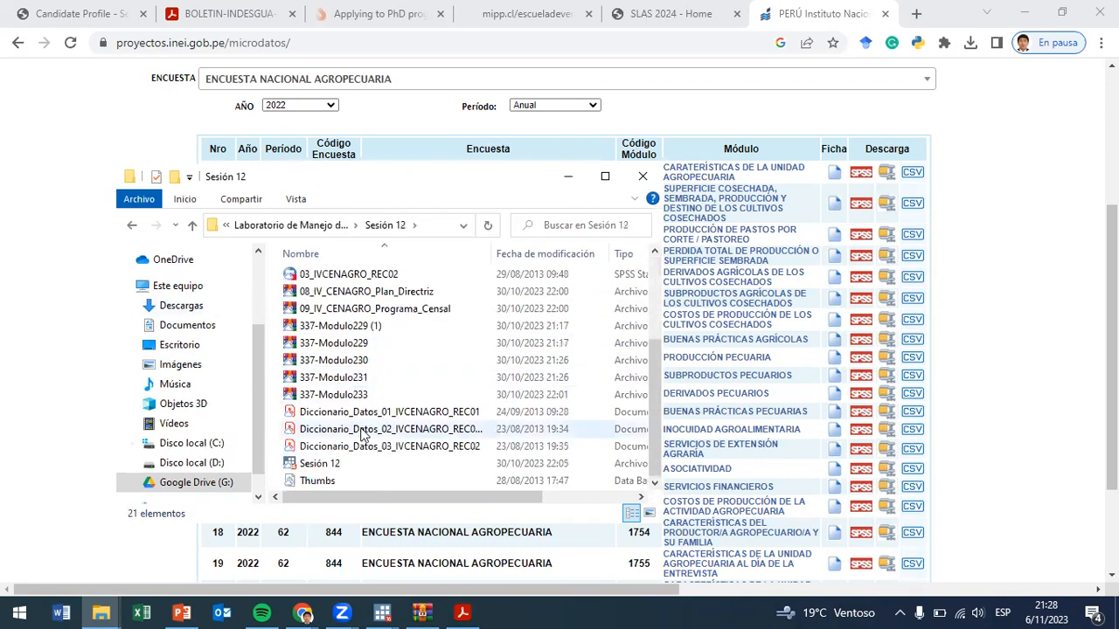
- Look through the Sesión 12 do-file's code from the import section to the merge, and close its Stata windows
click(338, 464)
double_click(337, 463)
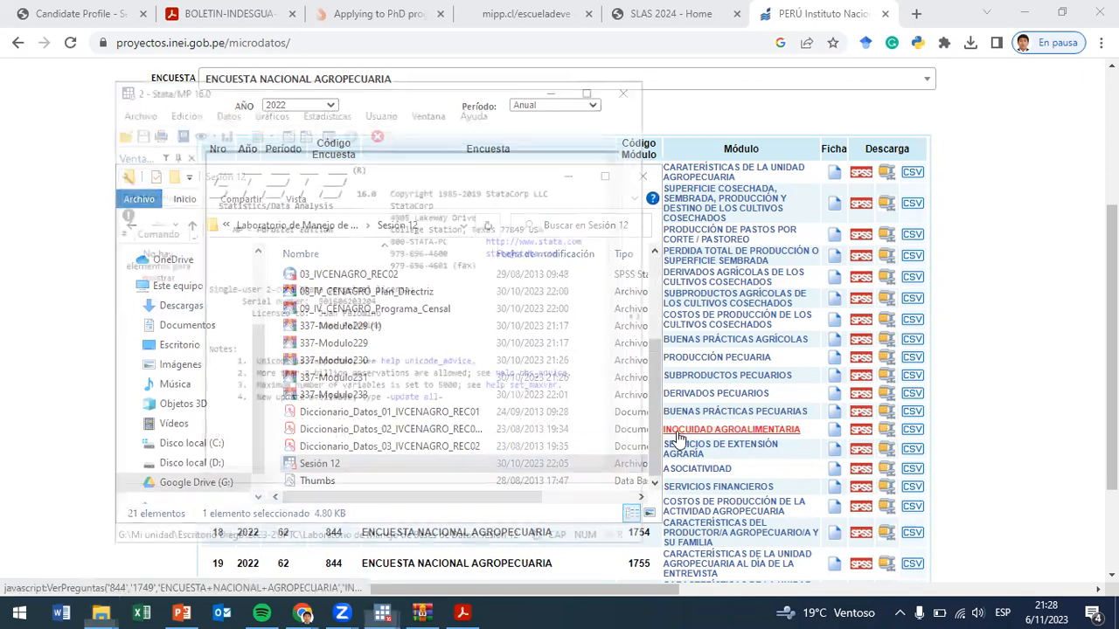
scroll(1011, 268, down, 15)
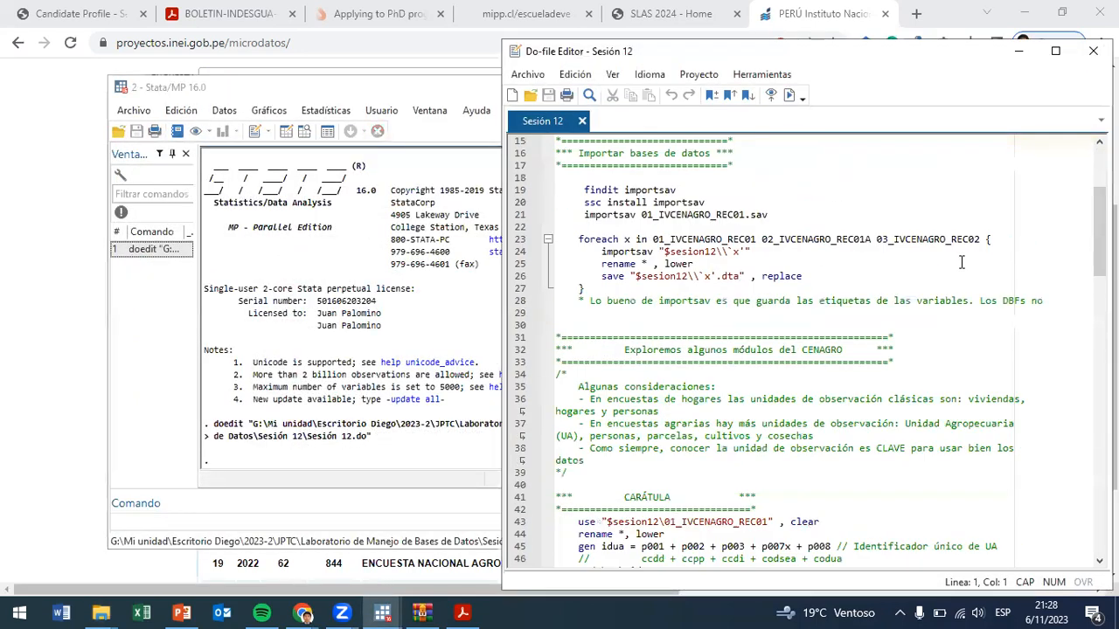
scroll(1011, 269, down, 7)
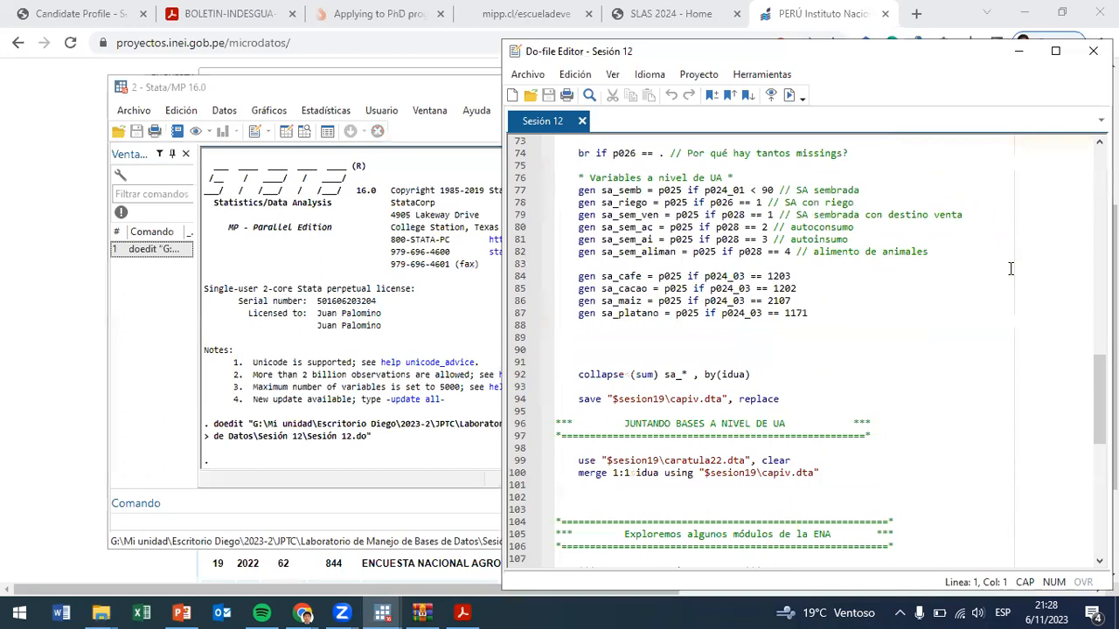
click(1092, 51)
click(630, 84)
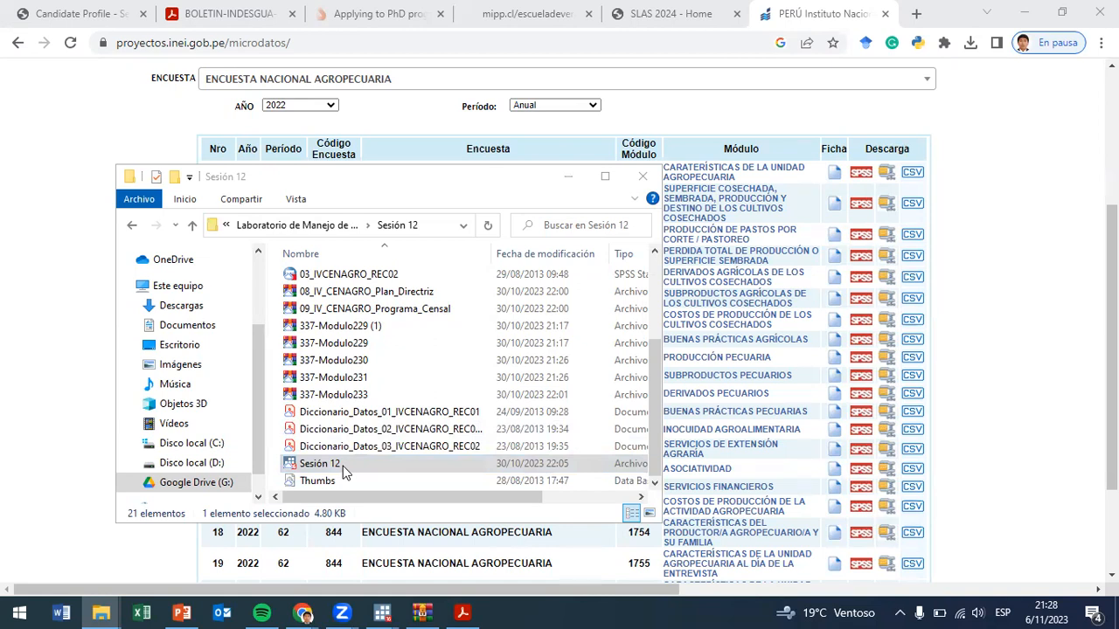
- Close the Sesión 13 Do-file Editor window and the Descargas folder window
mouse_move(131, 609)
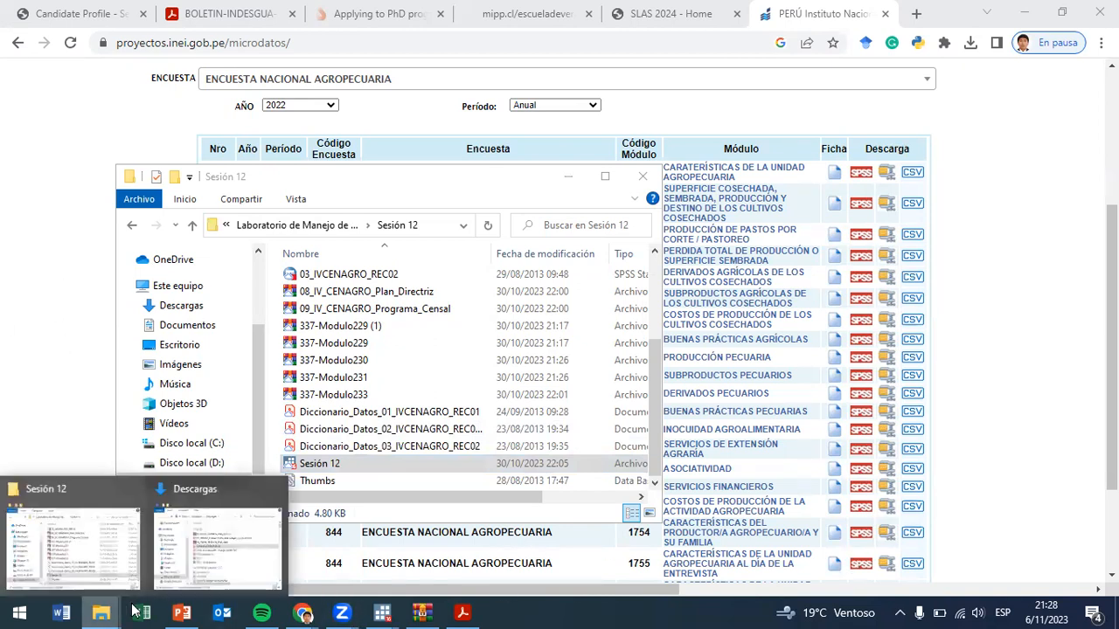
click(74, 542)
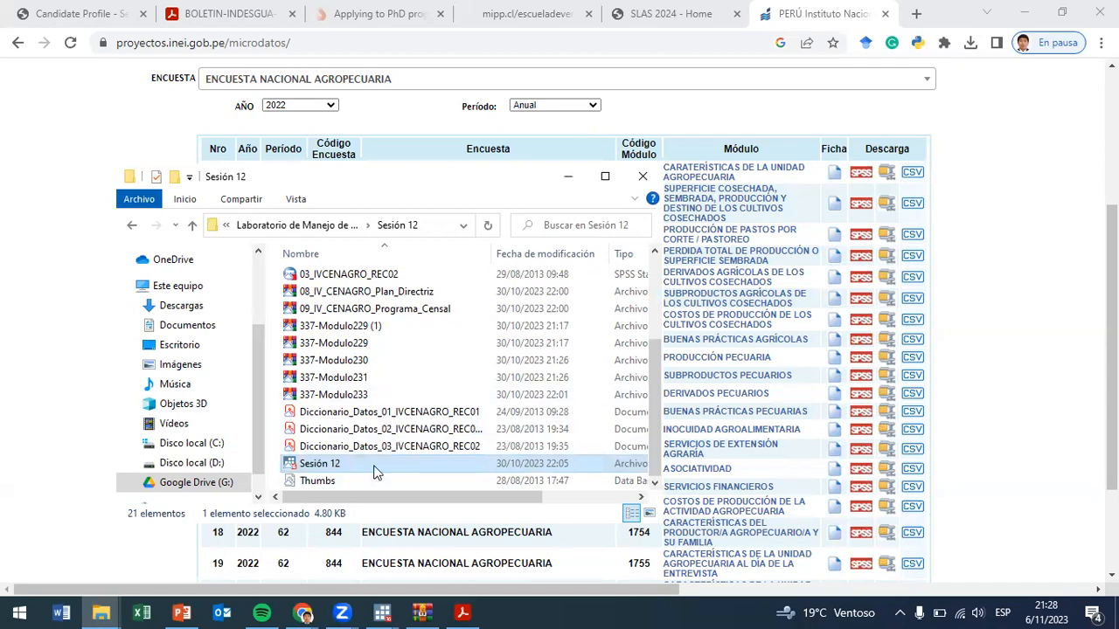
click(382, 613)
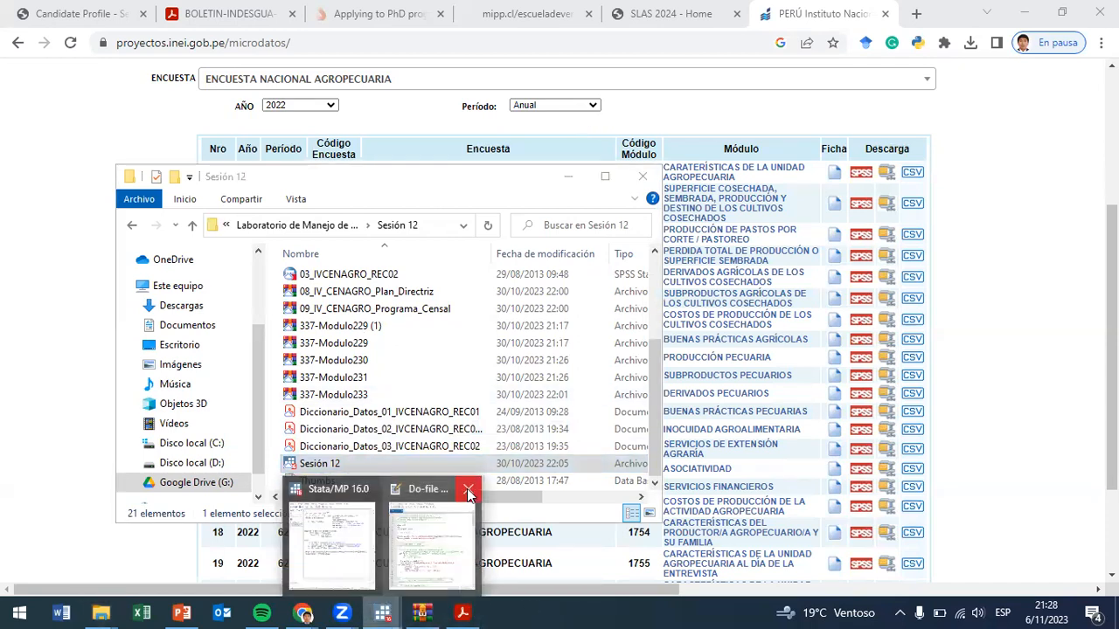
click(469, 490)
click(846, 354)
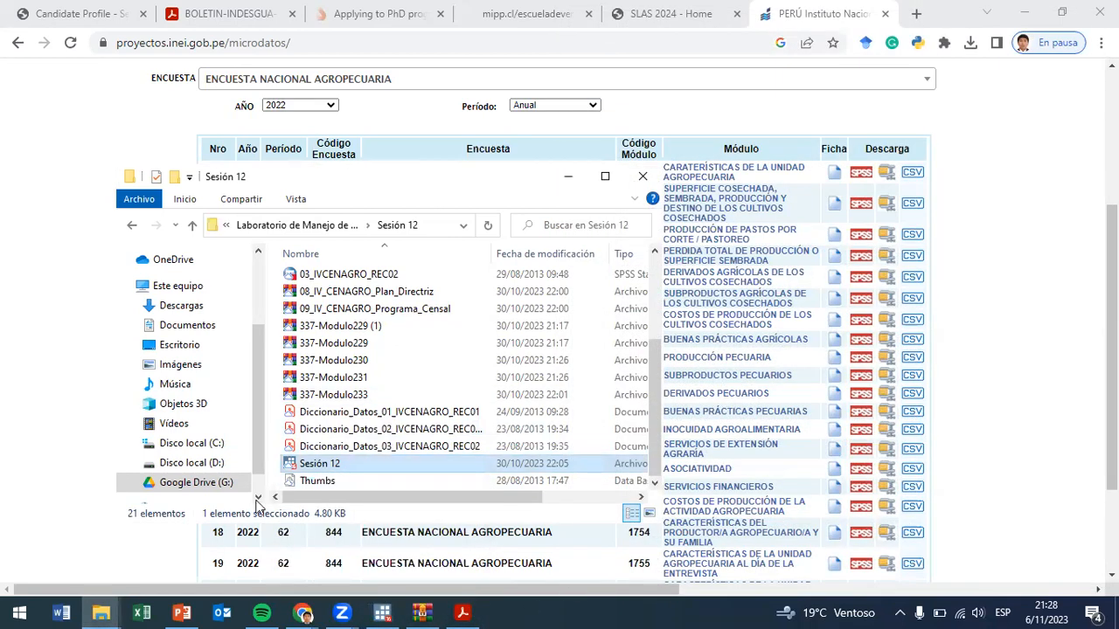
click(101, 612)
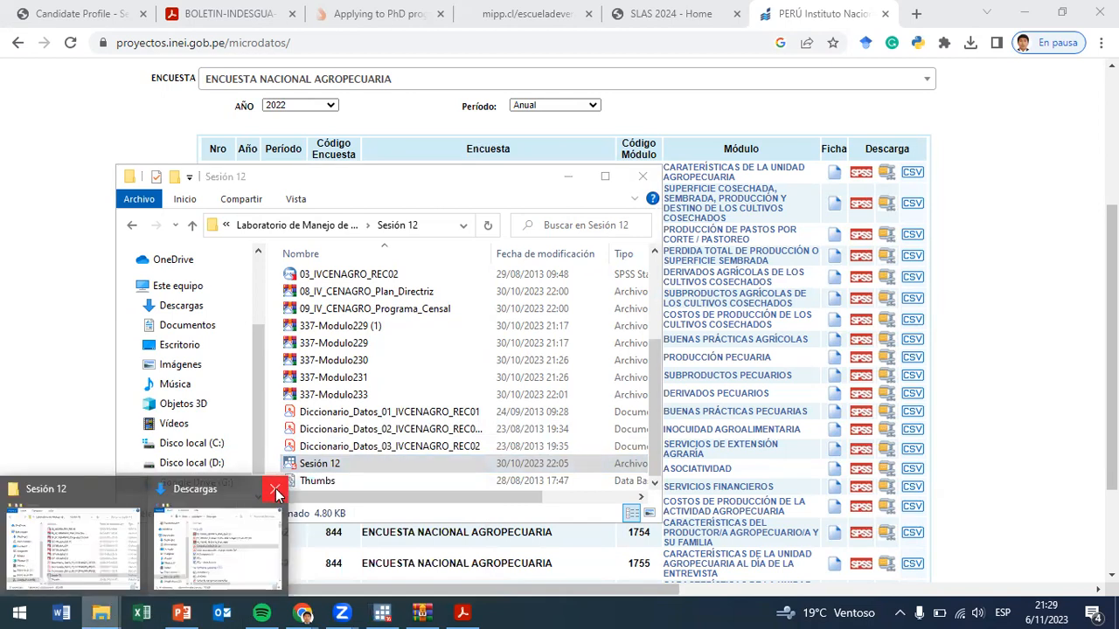
click(275, 491)
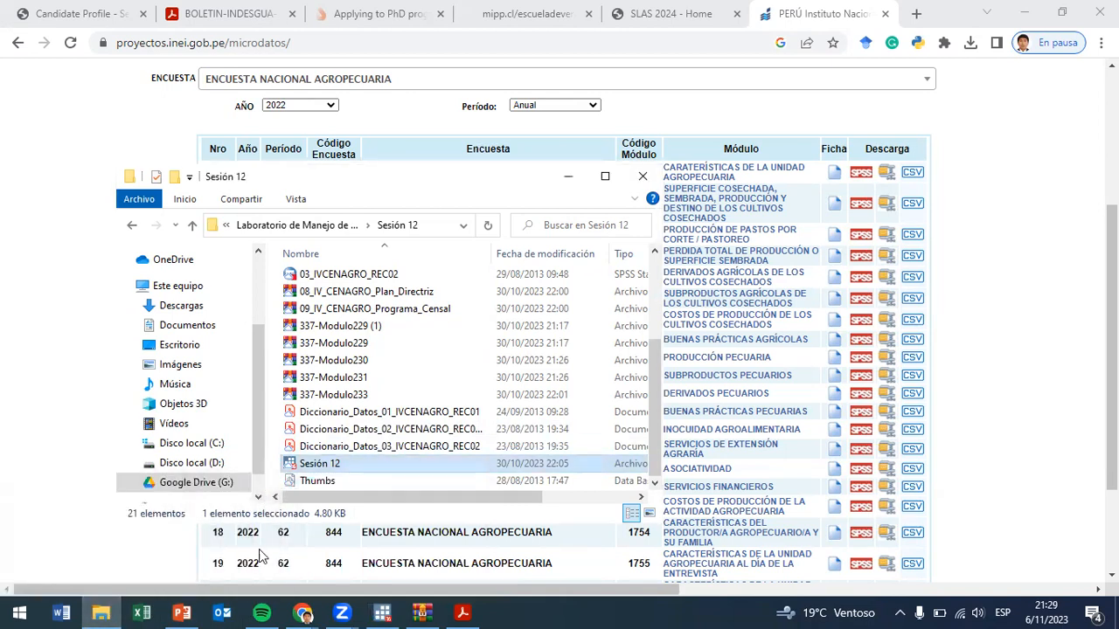
- Reopen the Sesión 12 do-file with Stata and the Do-file Editor side by side, and go to its UA-level variables section
double_click(393, 462)
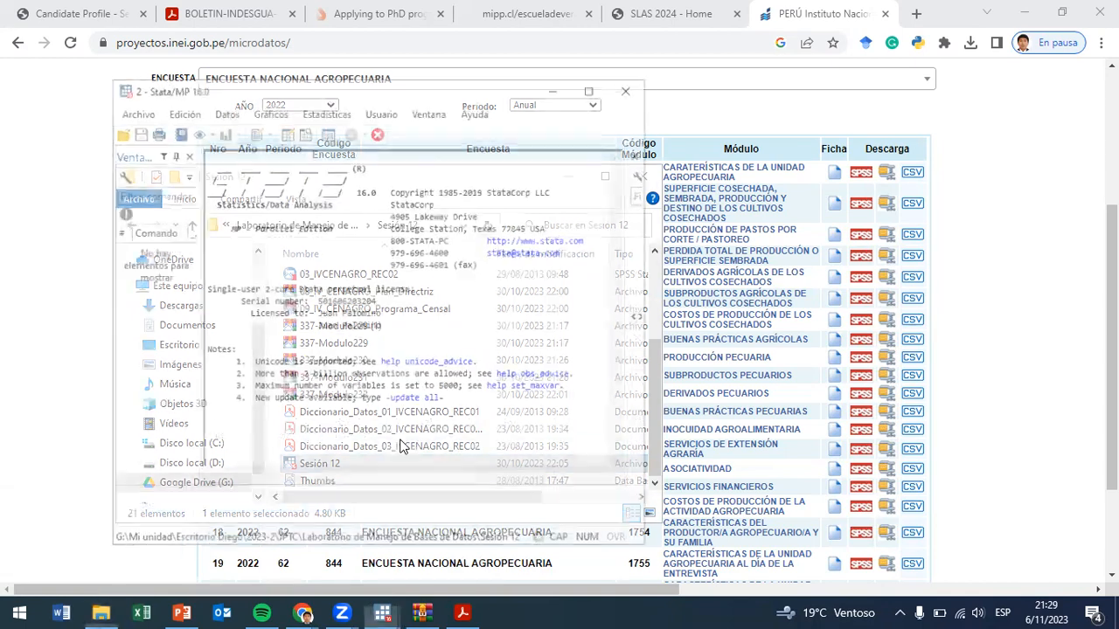
click(390, 88)
drag(390, 88, 3, 83)
click(697, 81)
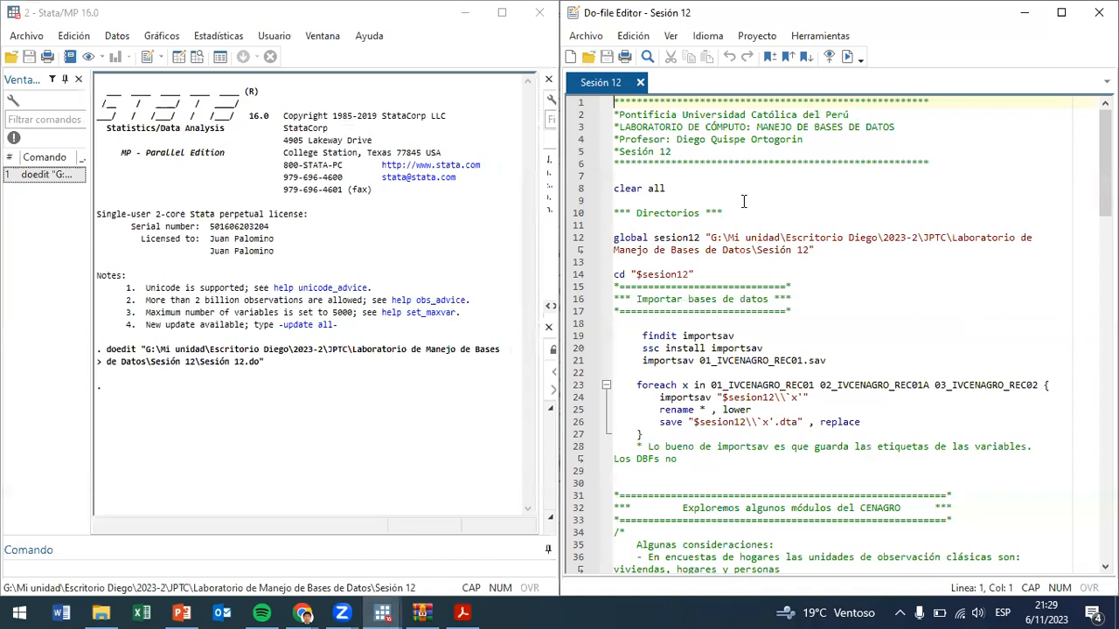
scroll(924, 299, down, 18)
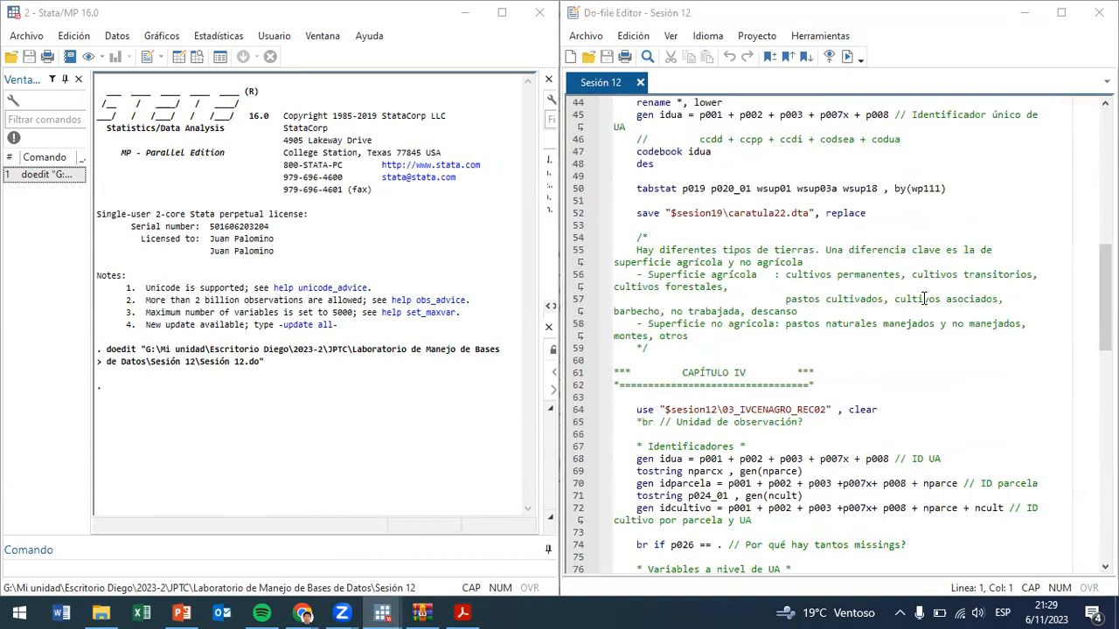
scroll(923, 298, down, 3)
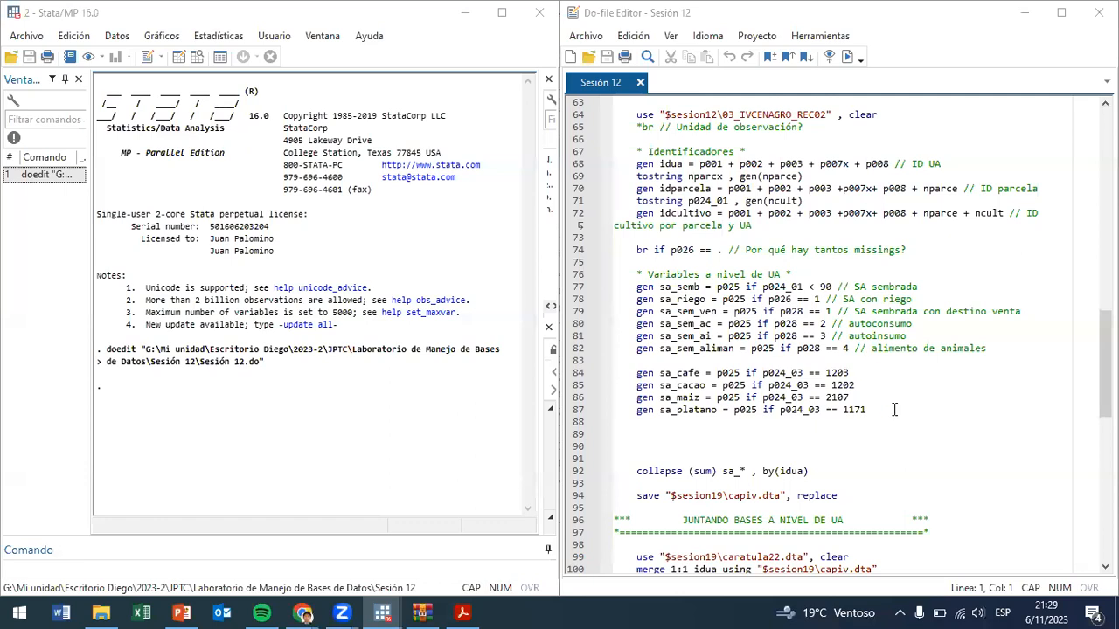
- Look through the do-file's UA-level merge and ENA modules sections, noting the 01_Cap100_1, 01_Cap100_2 and 02_Cap200ab files they load
scroll(895, 411, down, 2)
scroll(975, 433, down, 3)
click(629, 409)
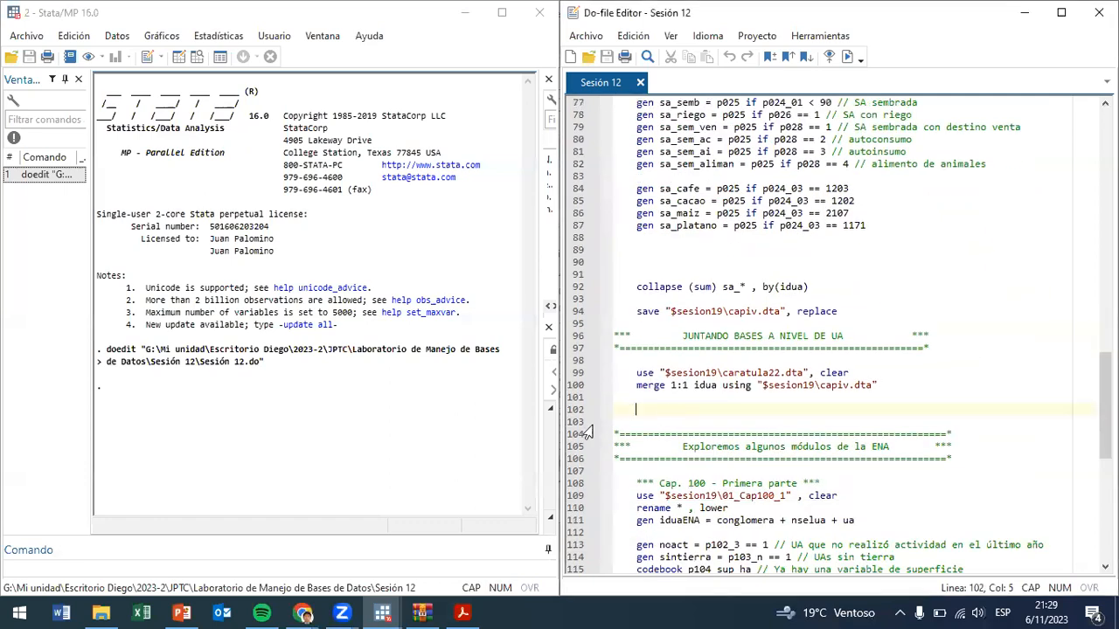
drag(583, 421, 583, 421)
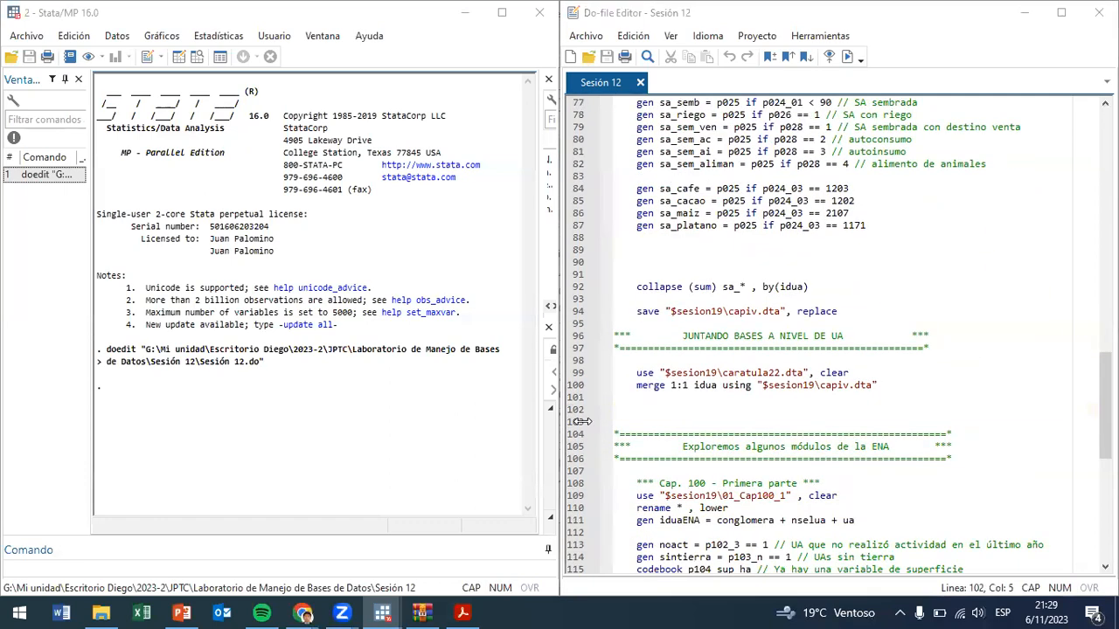
scroll(665, 427, down, 6)
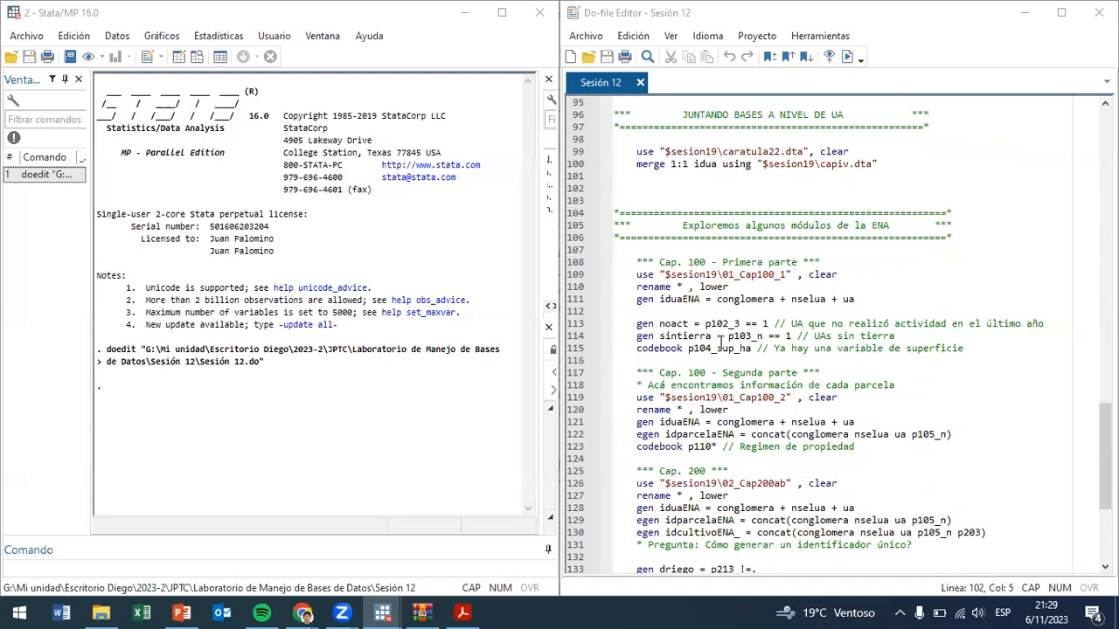
drag(790, 275, 721, 275)
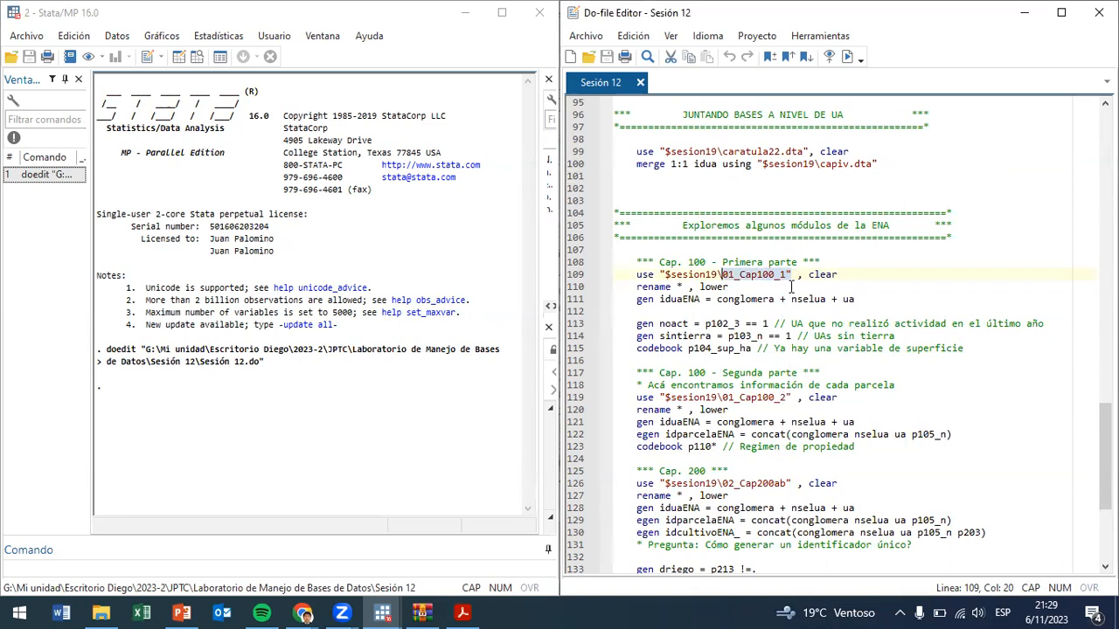
drag(757, 398, 792, 398)
drag(757, 484, 787, 484)
scroll(787, 479, down, 6)
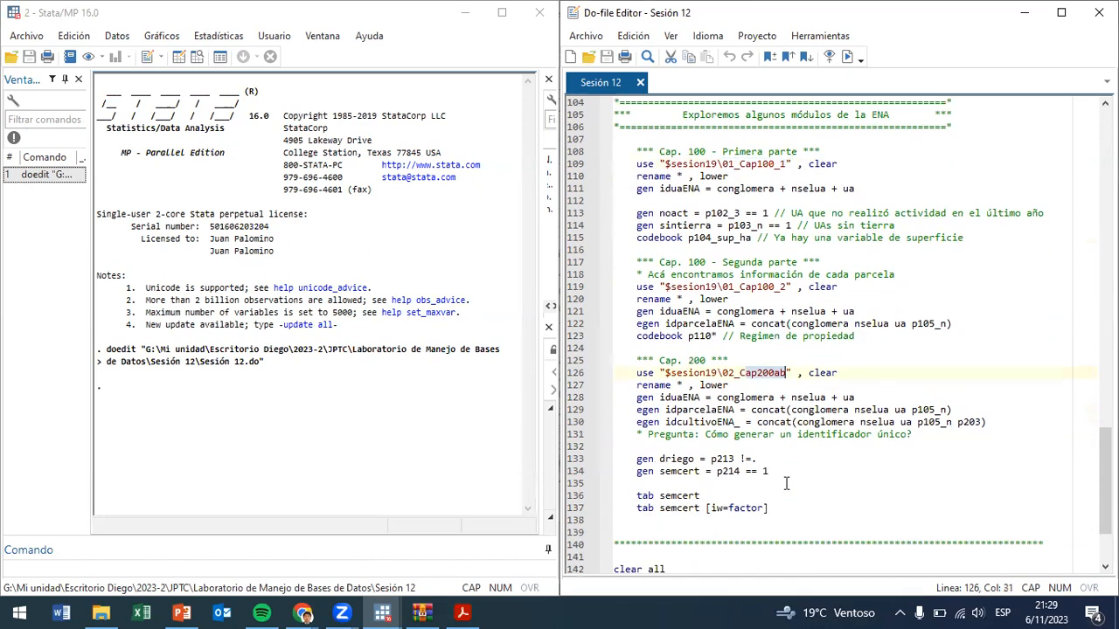
scroll(783, 468, up, 3)
- Arrange the Sesión 12 Do-file Editor and the Chrome window with INEI's Microdatos page side by side
key(super+Left)
click(418, 90)
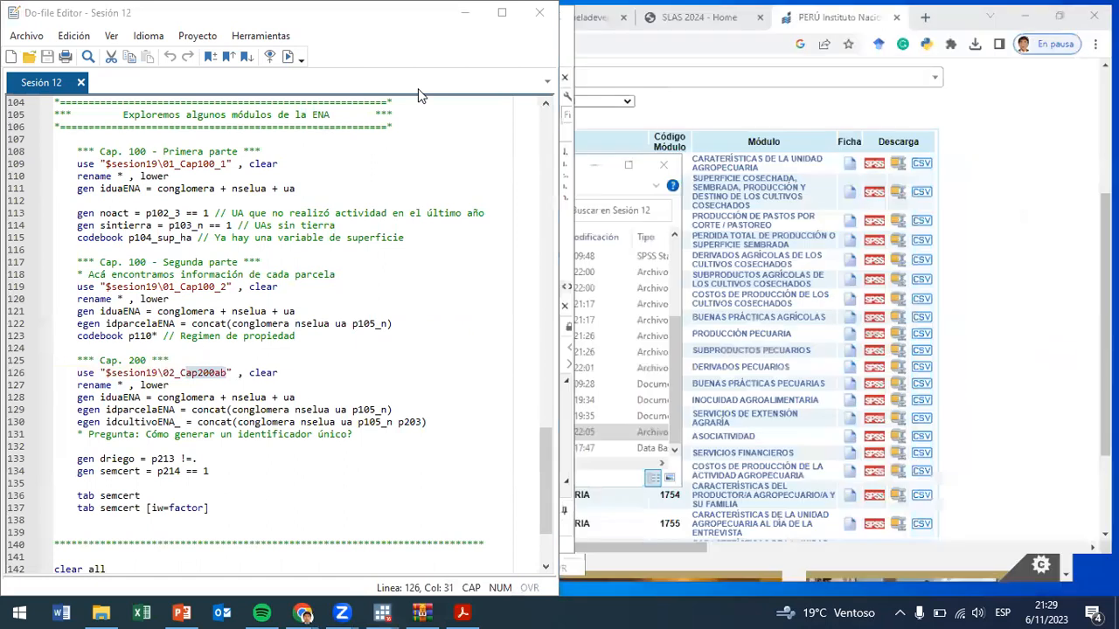
click(850, 6)
key(super+Right)
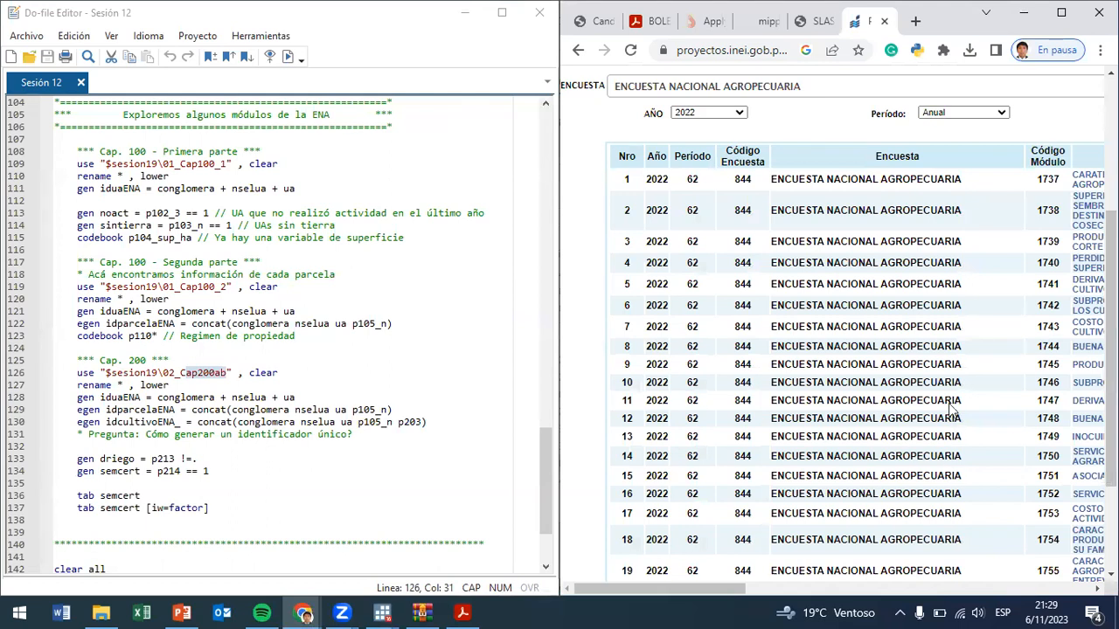
- Keep 2022 as the Encuesta Nacional Agropecuaria year and request the Stata download of module 1737 on agricultural unit characteristics
scroll(878, 262, up, 2)
click(725, 194)
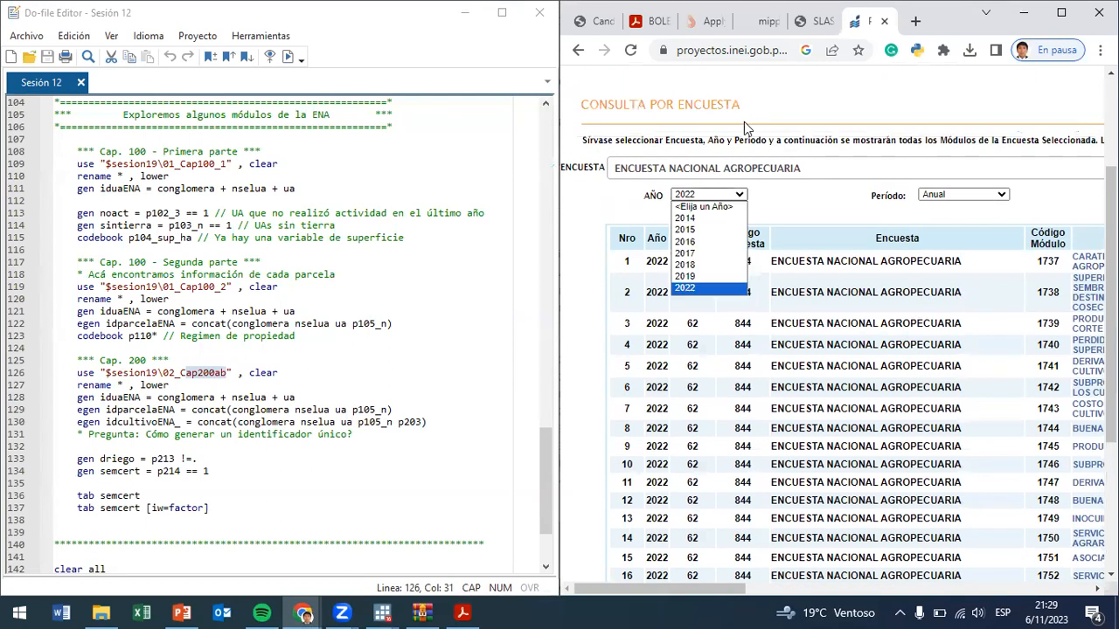
click(728, 289)
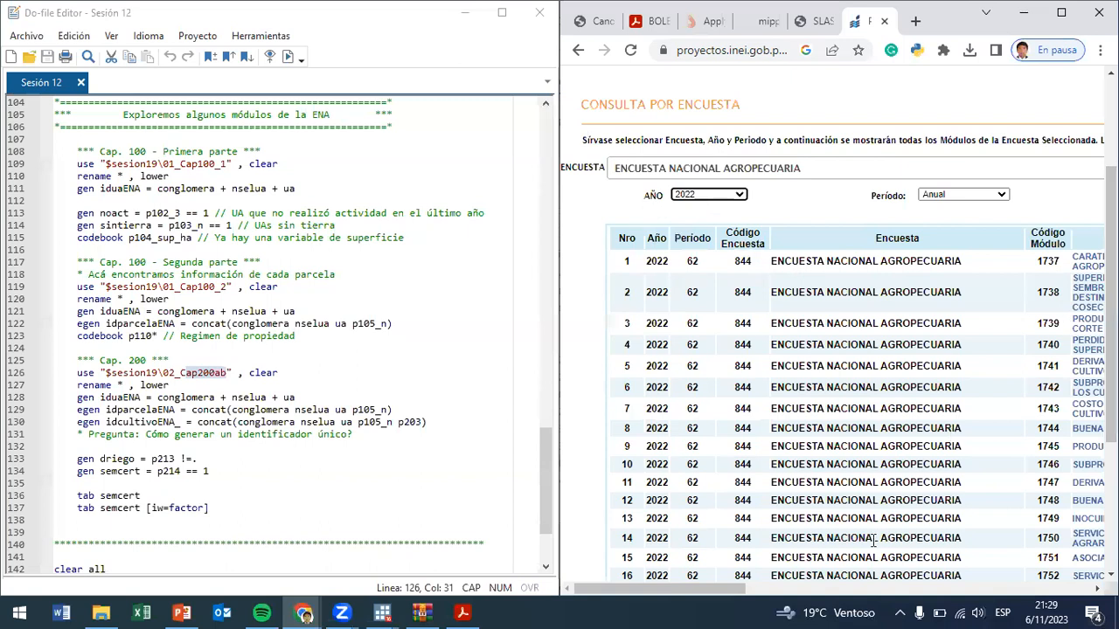
drag(664, 587, 776, 588)
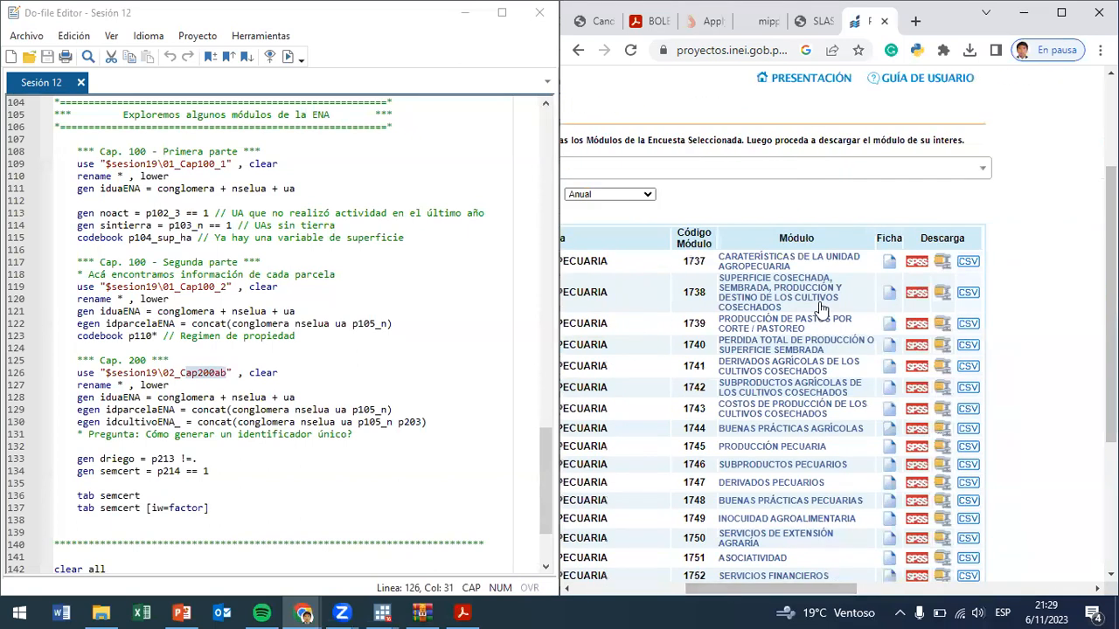
click(950, 260)
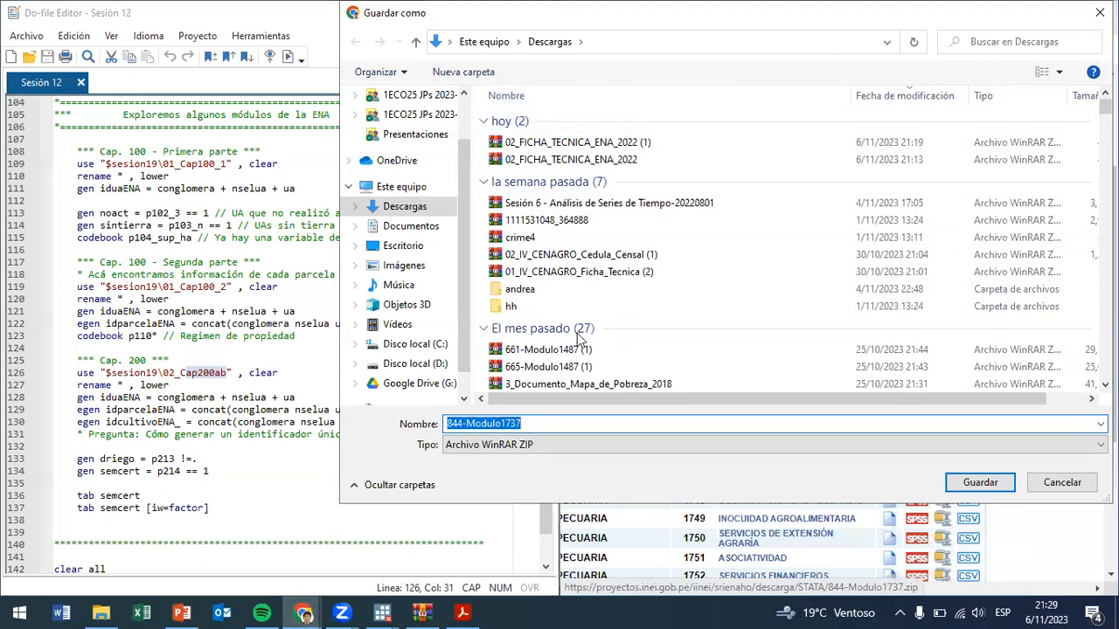
- Save 844-Modulo1737 in Escritorio Diego > 2023-2 > JPTC > Laboratorio de Manejo de Bases de Datos > Sesión 12
scroll(428, 271, up, 1)
click(406, 304)
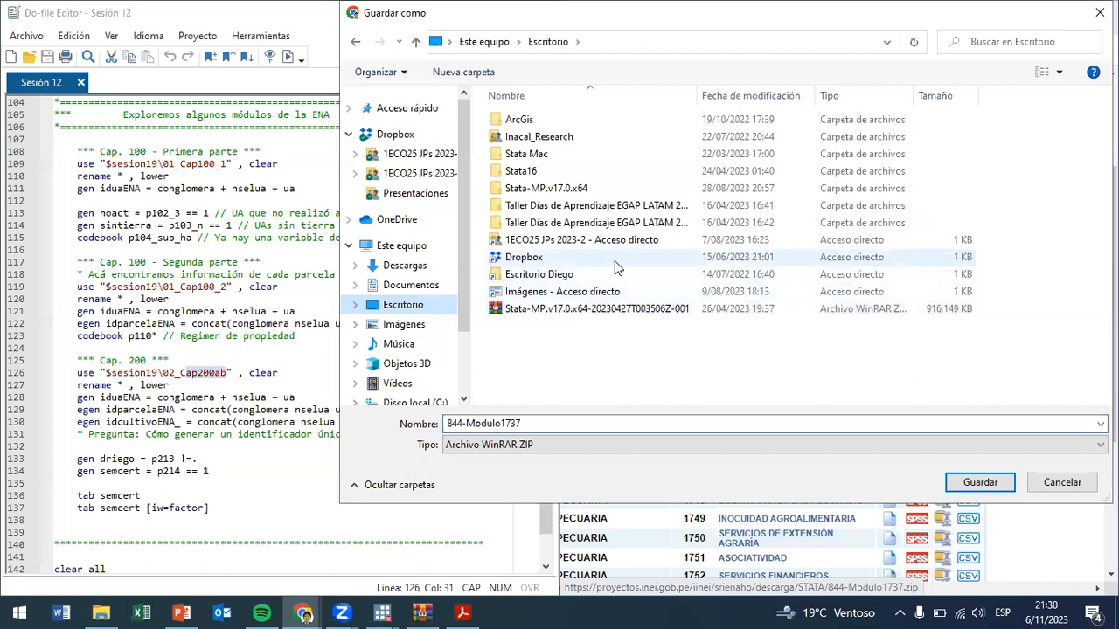
double_click(601, 274)
scroll(595, 266, down, 3)
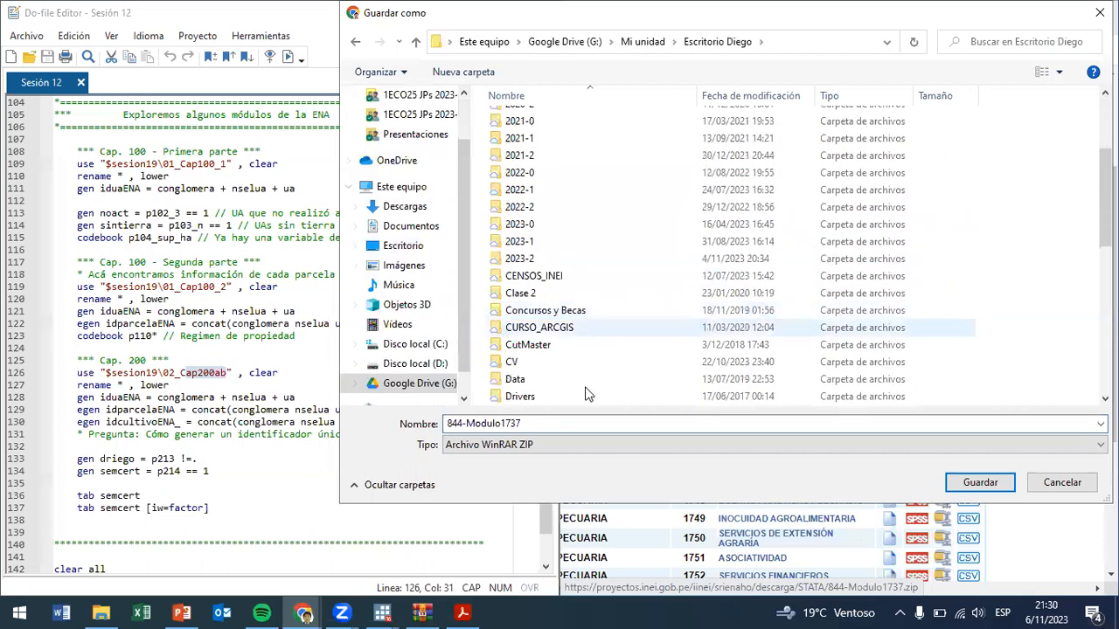
double_click(591, 261)
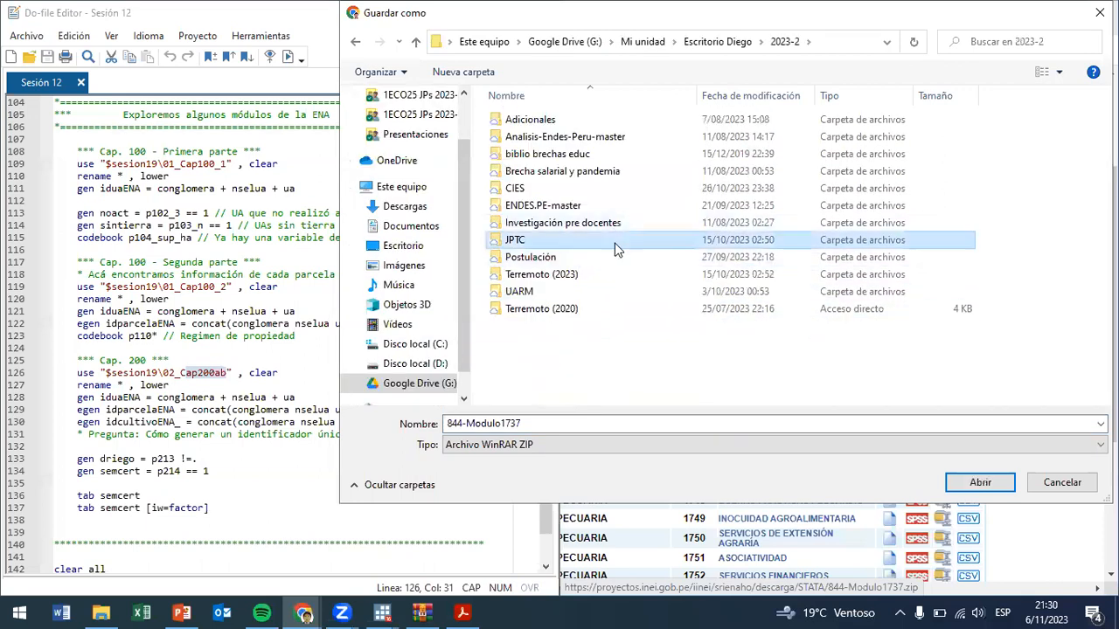
double_click(618, 242)
double_click(611, 188)
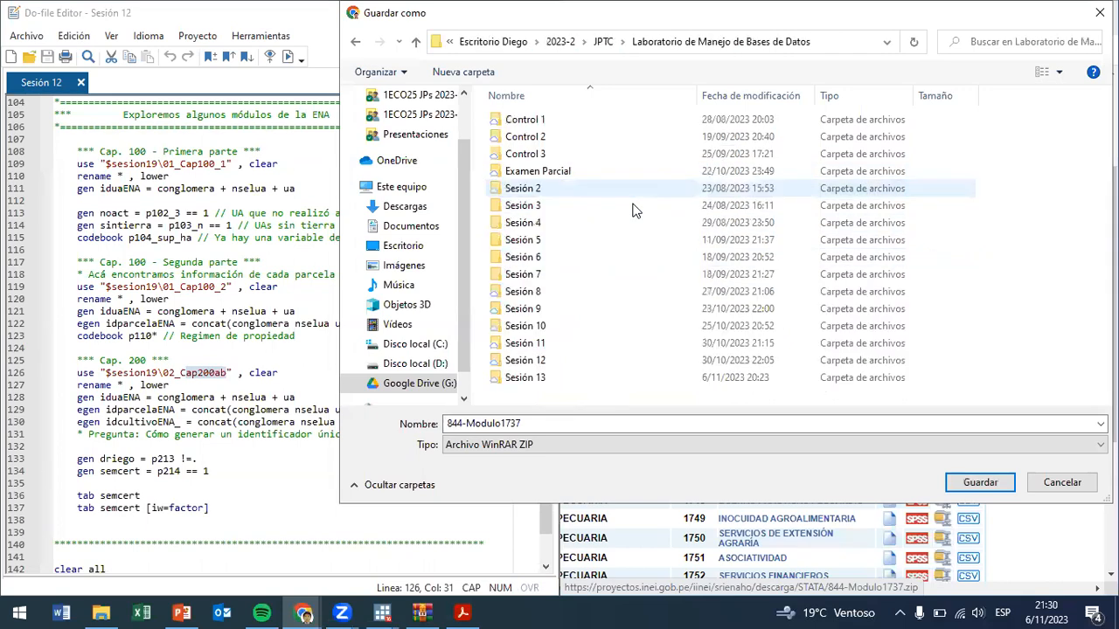
double_click(543, 366)
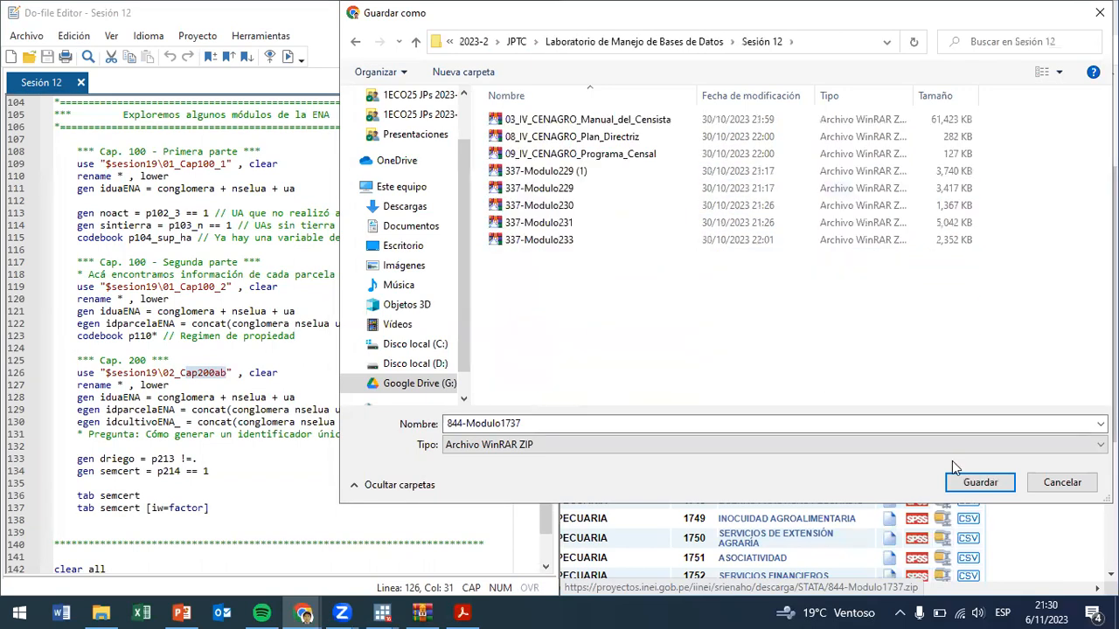
click(976, 479)
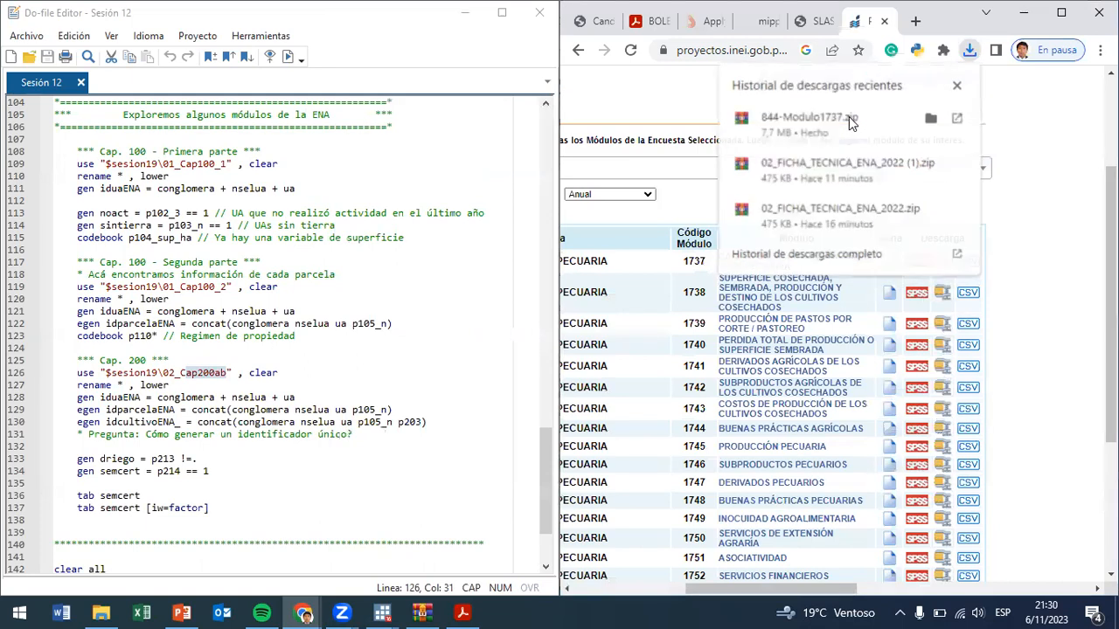
- Open the downloaded 844-Modulo1737.zip and extract 01_Cap100_1.dta and 01_Cap100_2.dta into the Sesión 12 folder
click(847, 119)
double_click(349, 325)
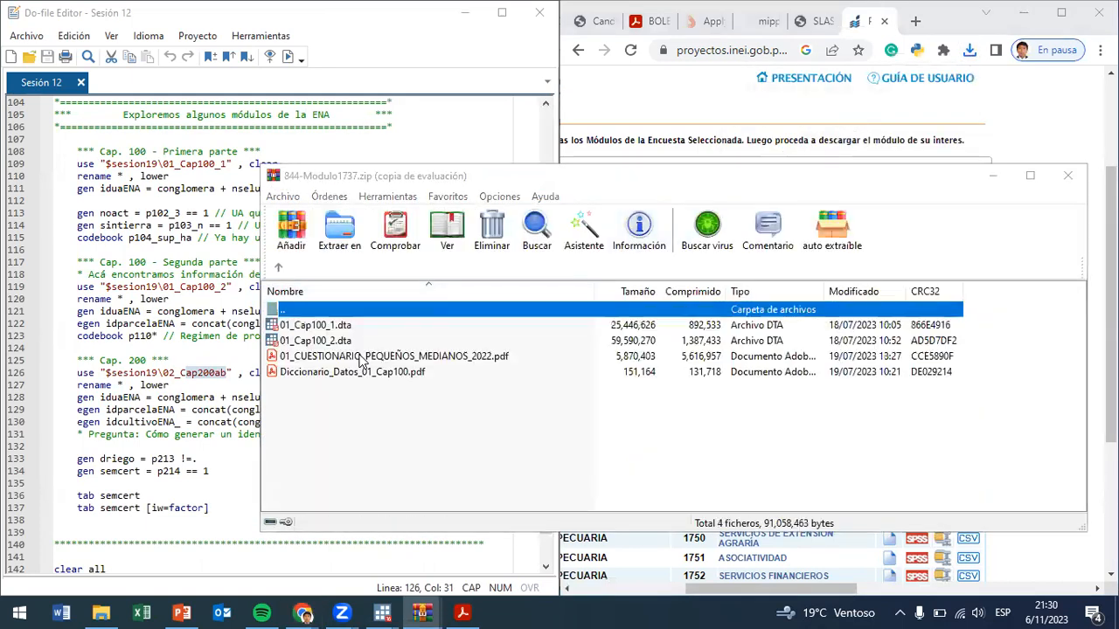
click(798, 288)
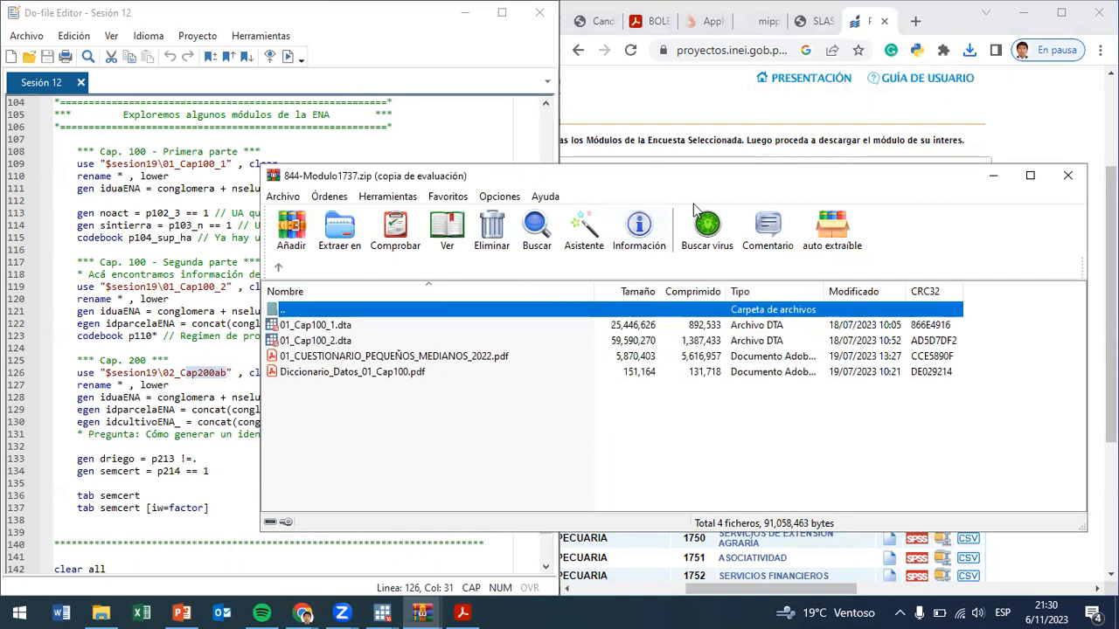
drag(367, 176, 605, 145)
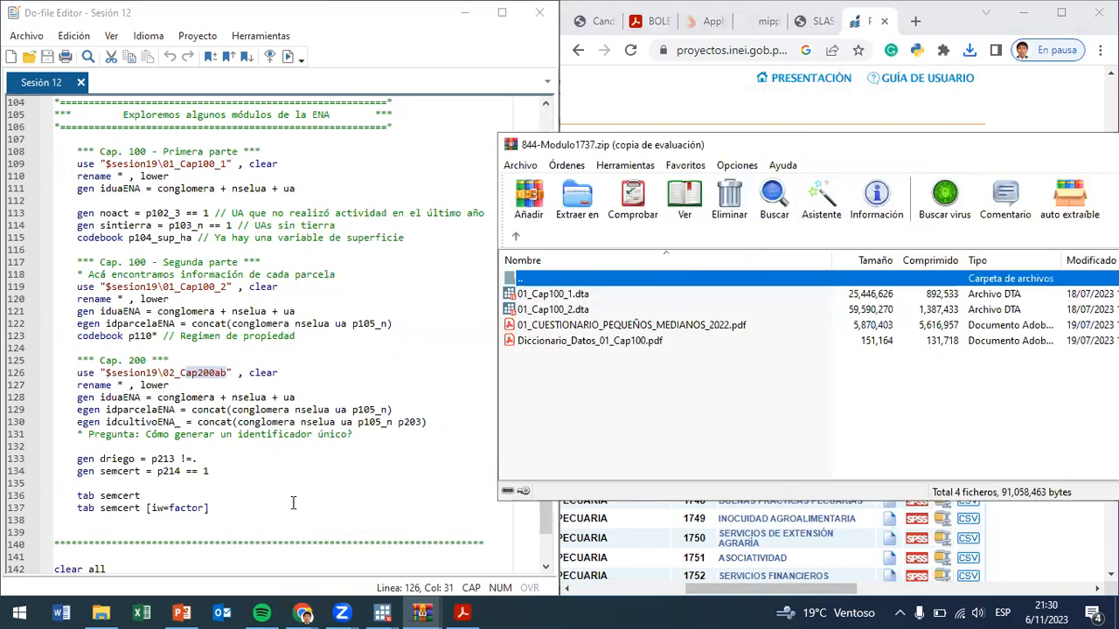
click(101, 613)
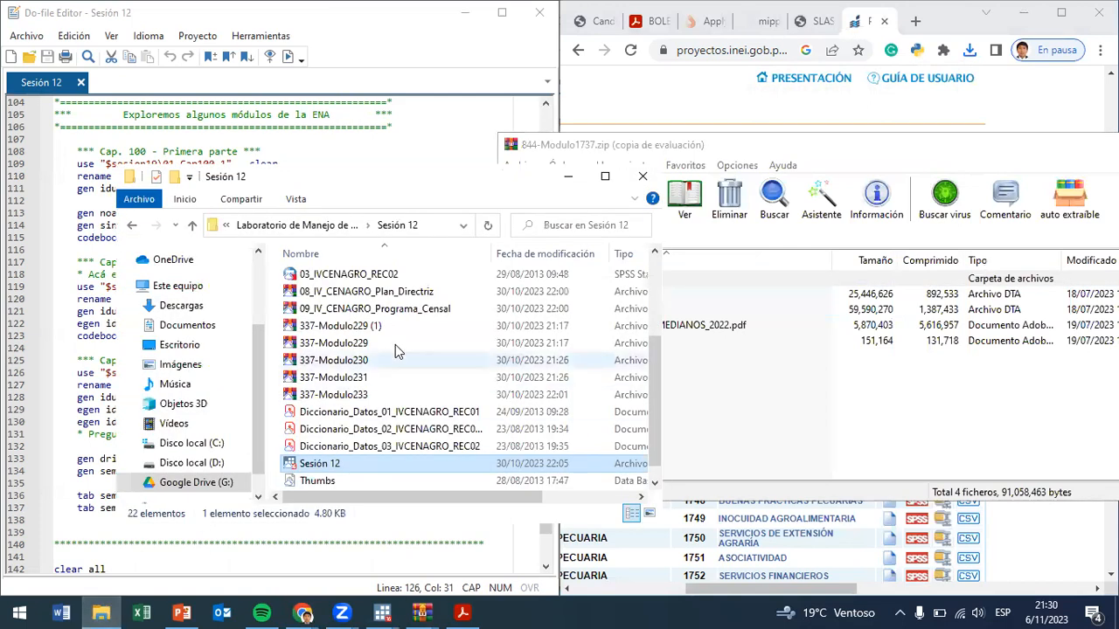
click(655, 350)
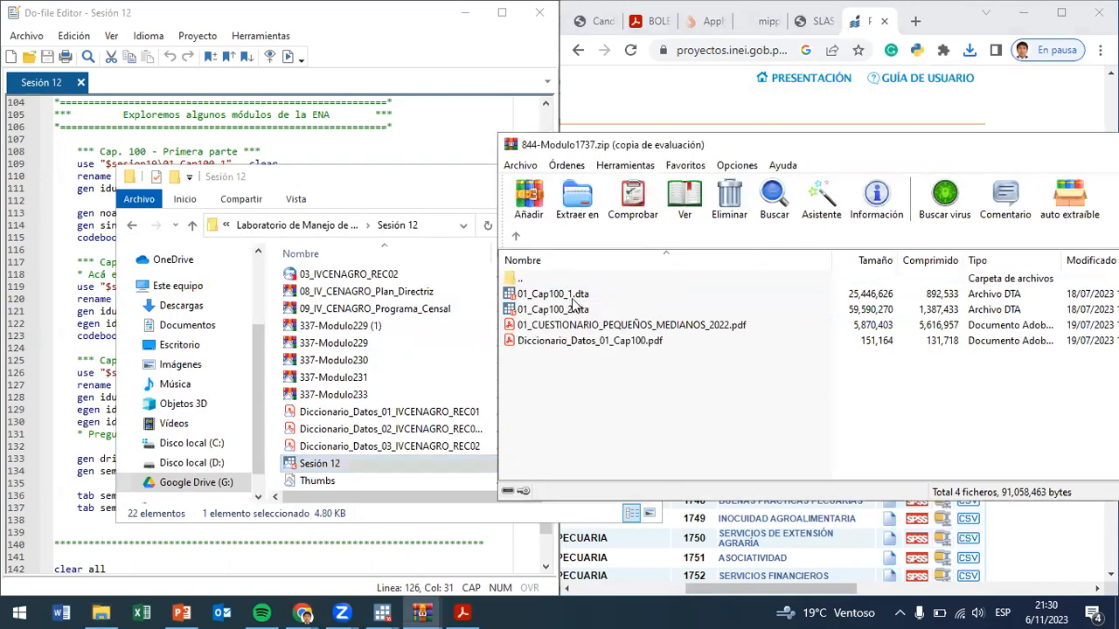
click(573, 295)
shift+click(612, 310)
drag(635, 296, 276, 368)
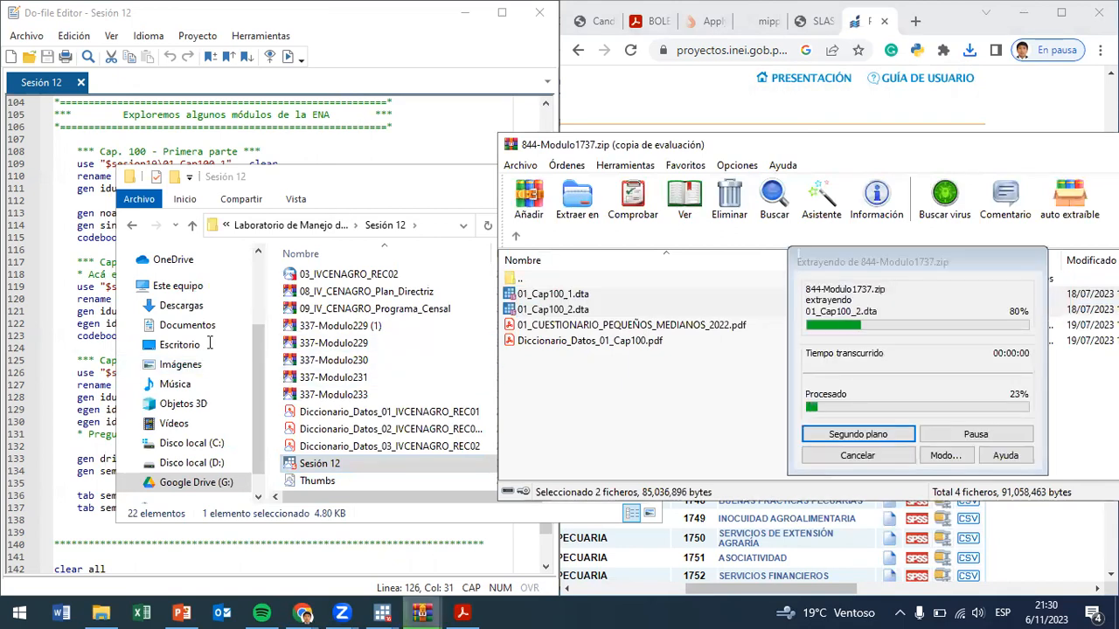
- Download the Stata archive of module 1738 from Microdatos and save it as 844-Modulo1738 in the Sesión 12 folder
key(alt+Tab)
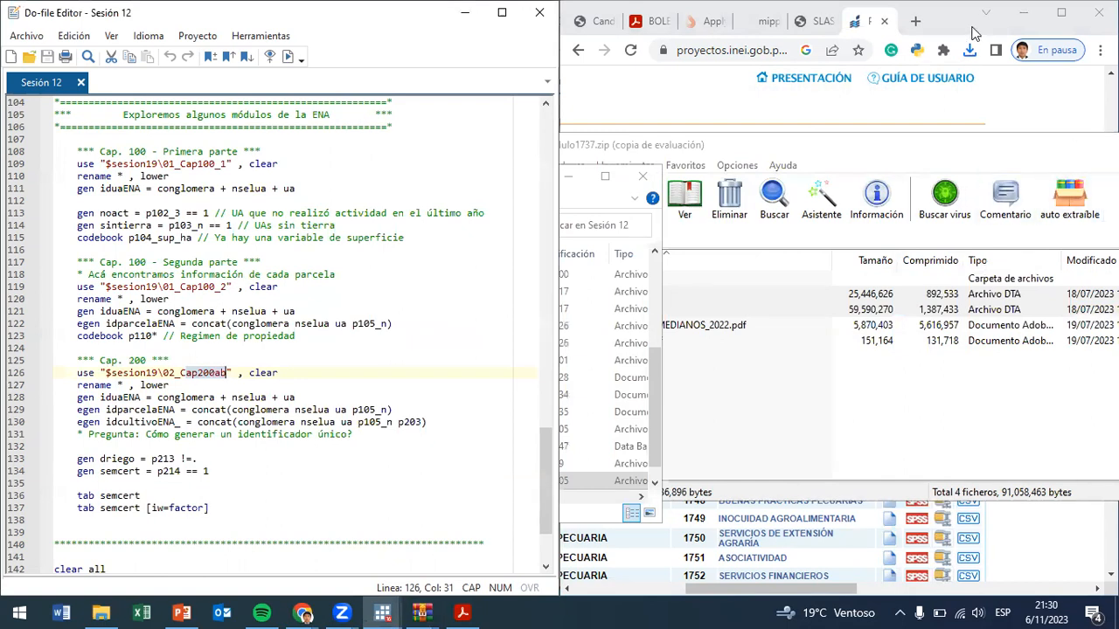
click(857, 26)
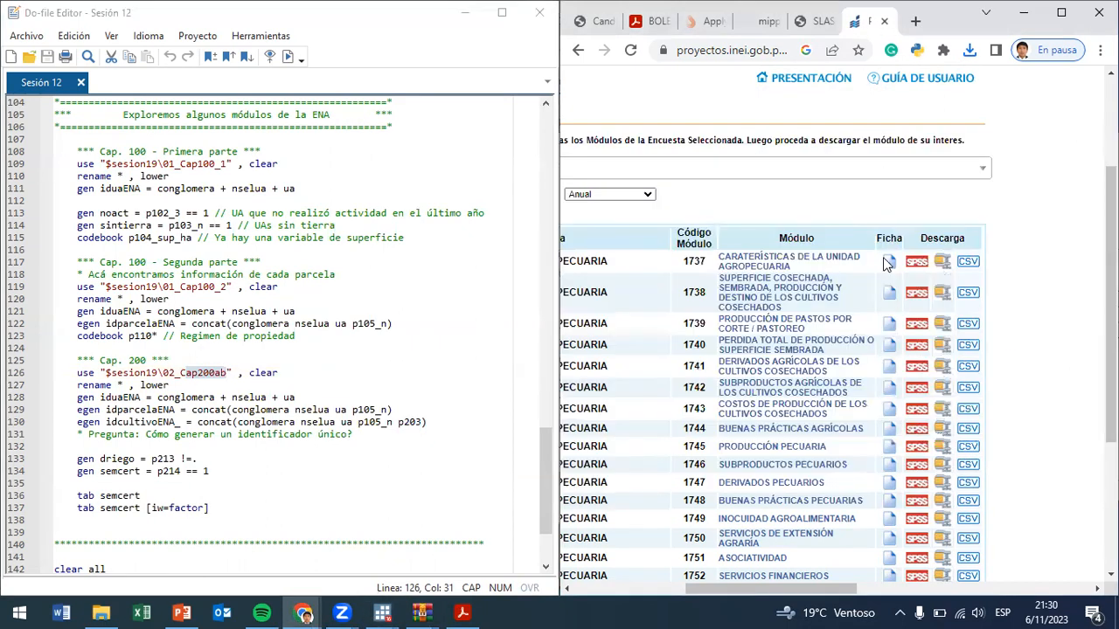
click(941, 297)
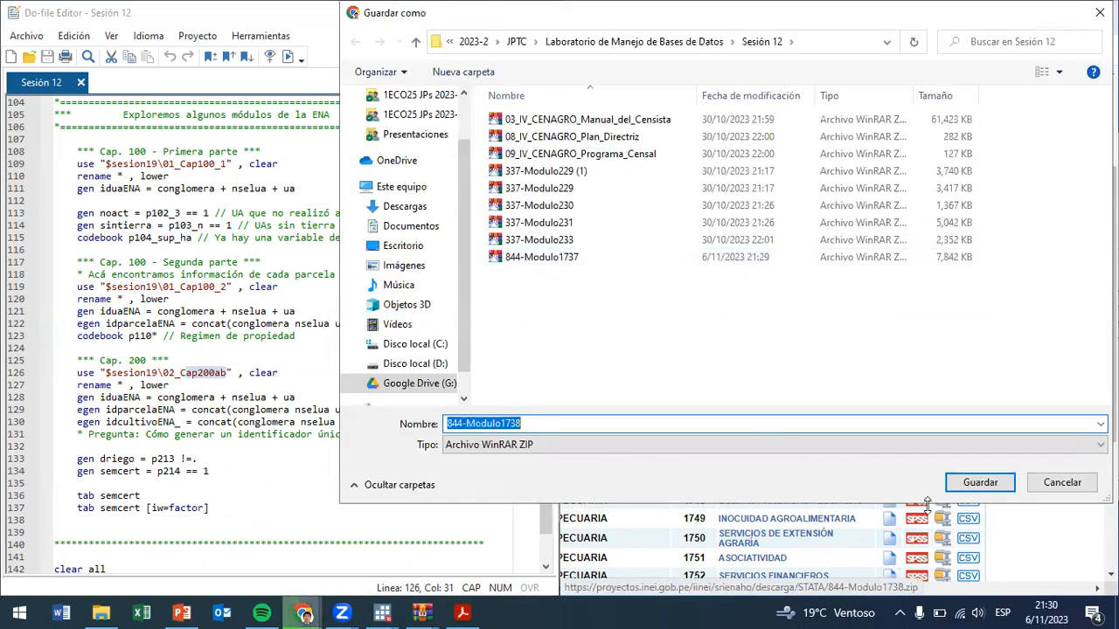
click(980, 483)
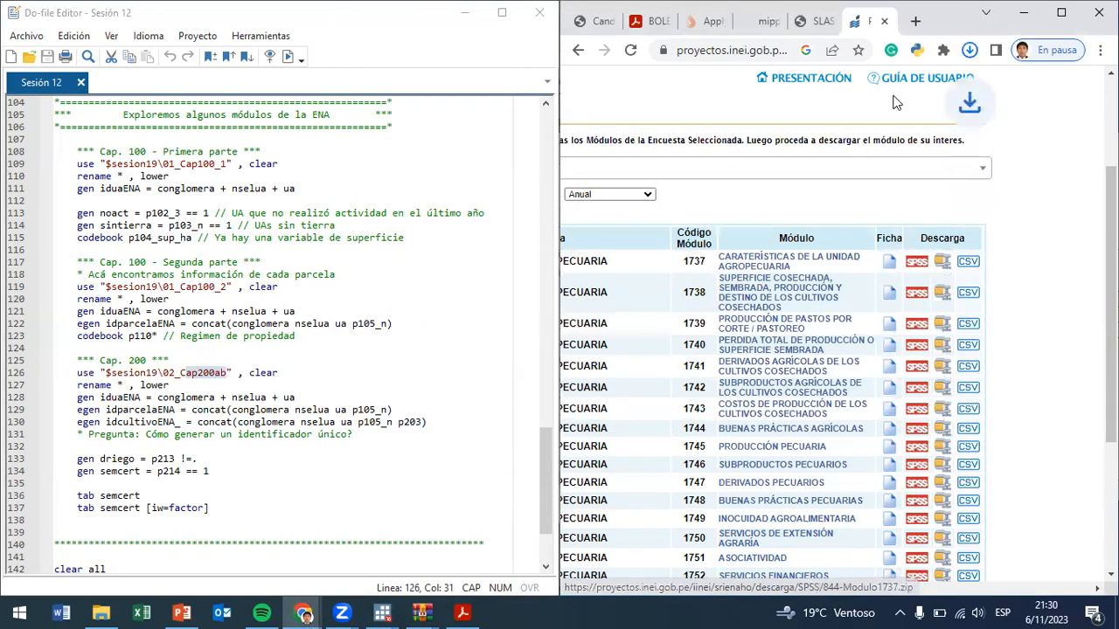
- Open the downloaded 844-Modulo1738.zip and extract 02_Cap200ab.dta into the Sesión 12 folder
click(971, 52)
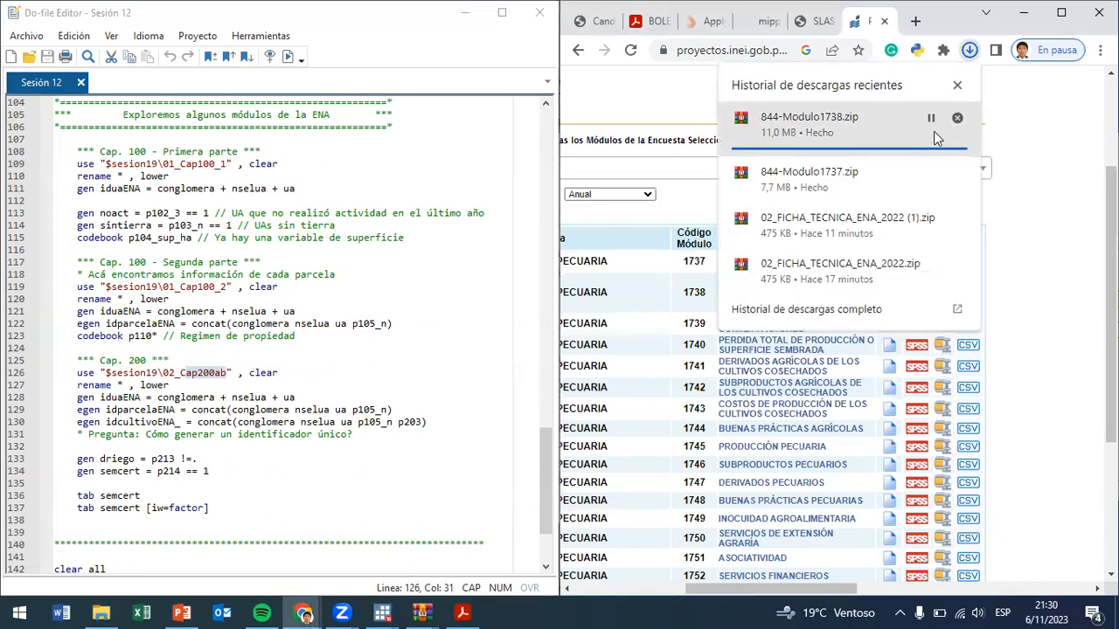
click(856, 131)
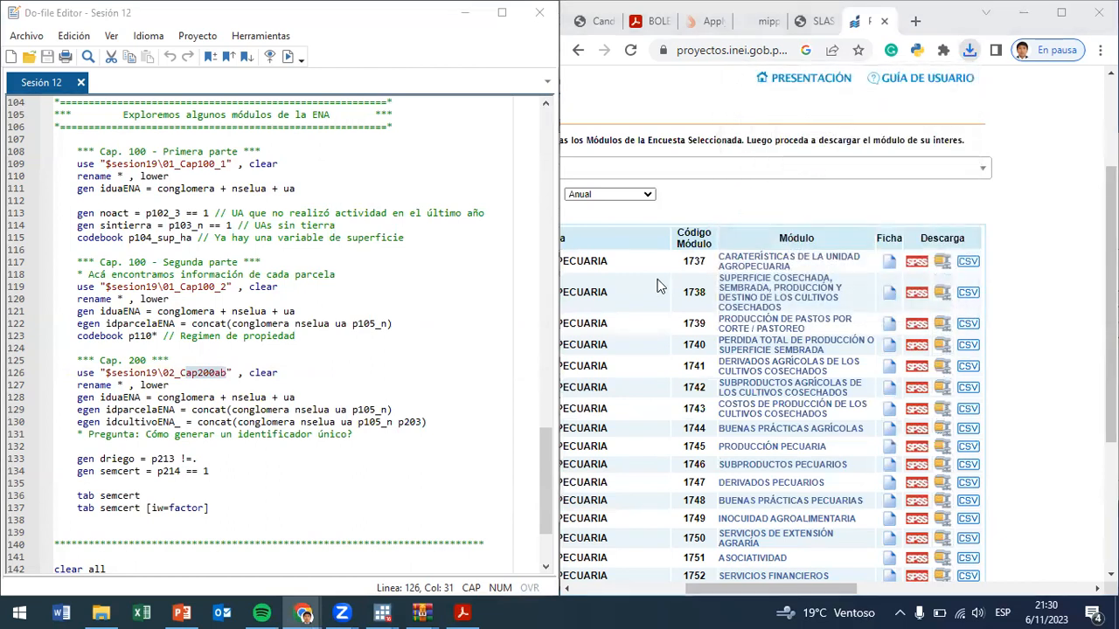
double_click(312, 325)
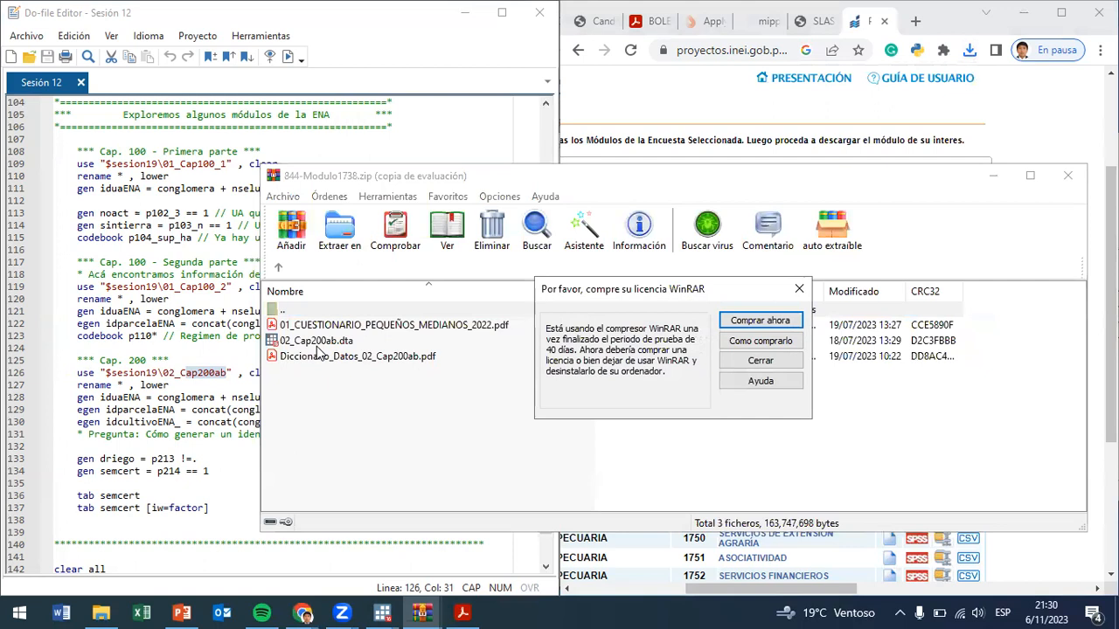
click(798, 288)
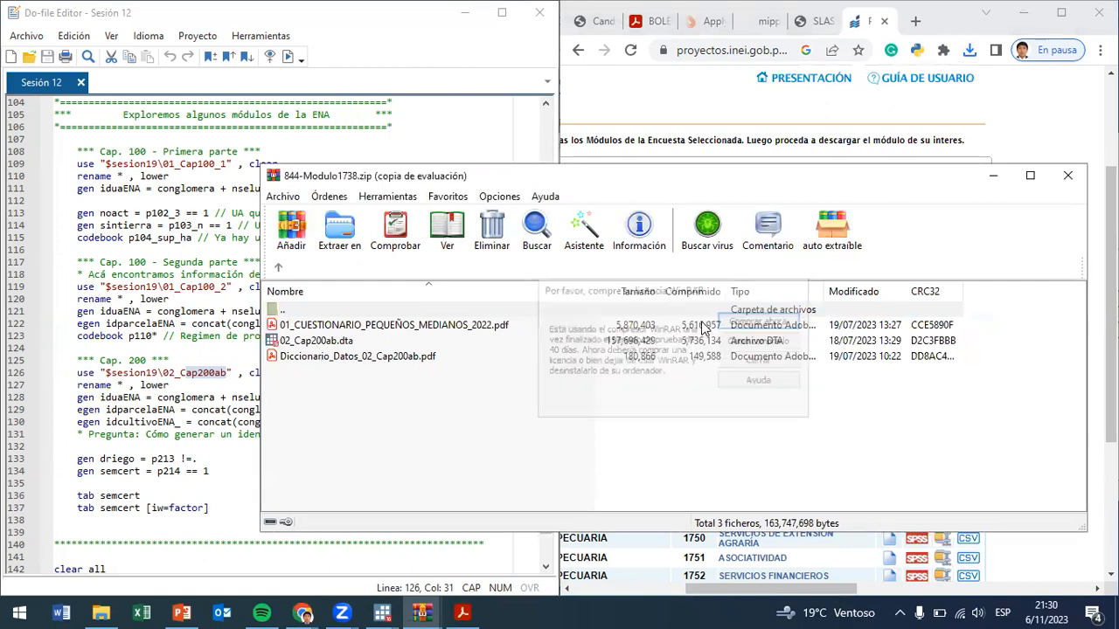
click(325, 342)
click(101, 613)
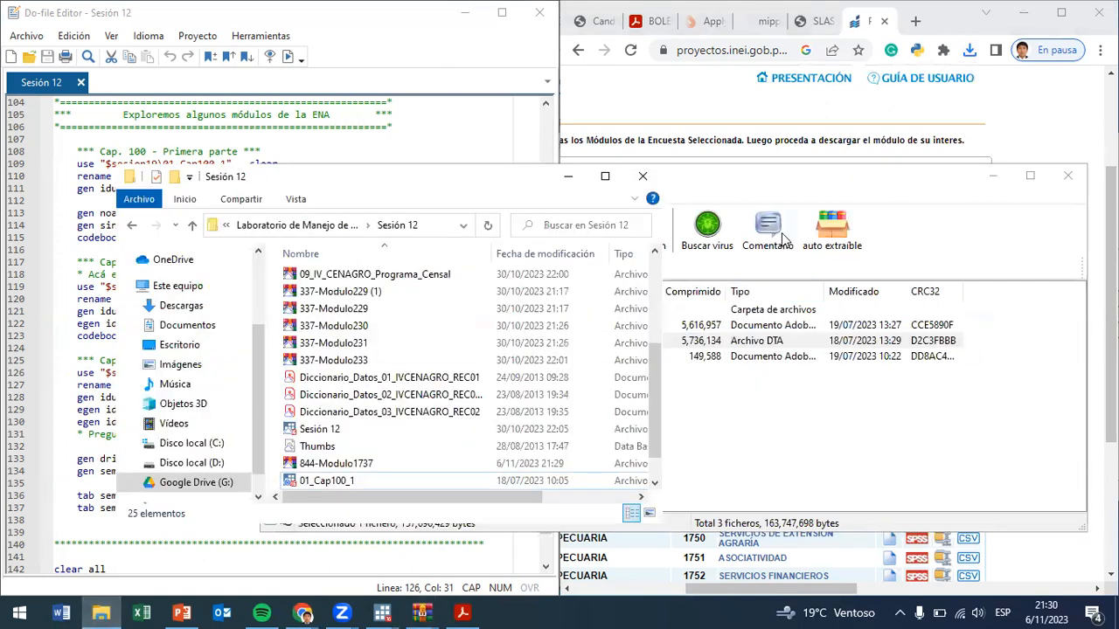
click(787, 262)
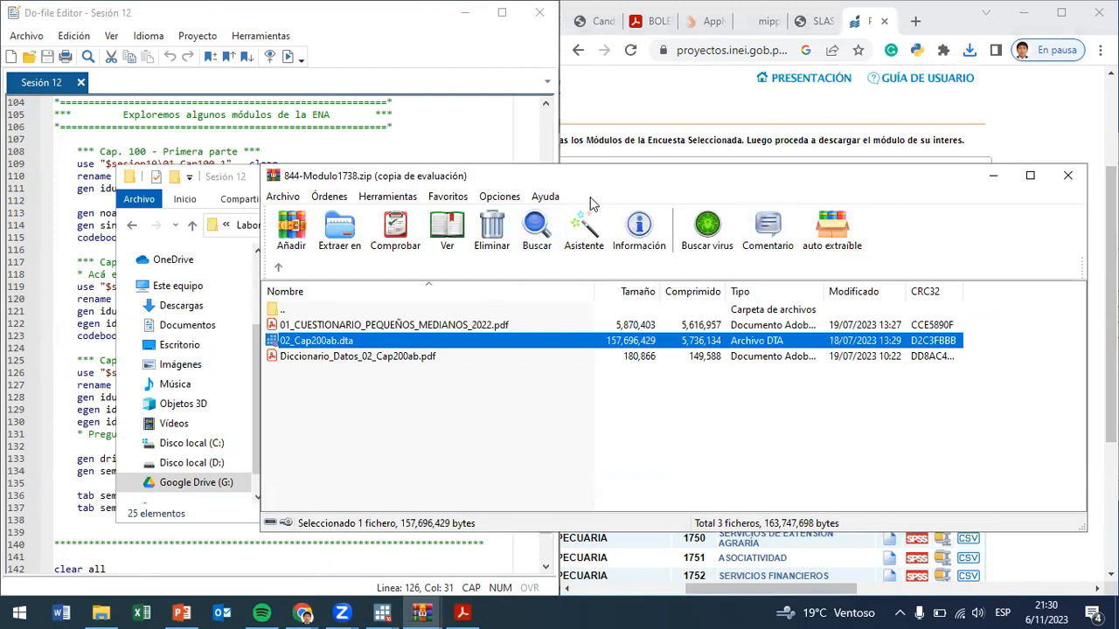
drag(583, 175, 747, 172)
drag(472, 337, 285, 388)
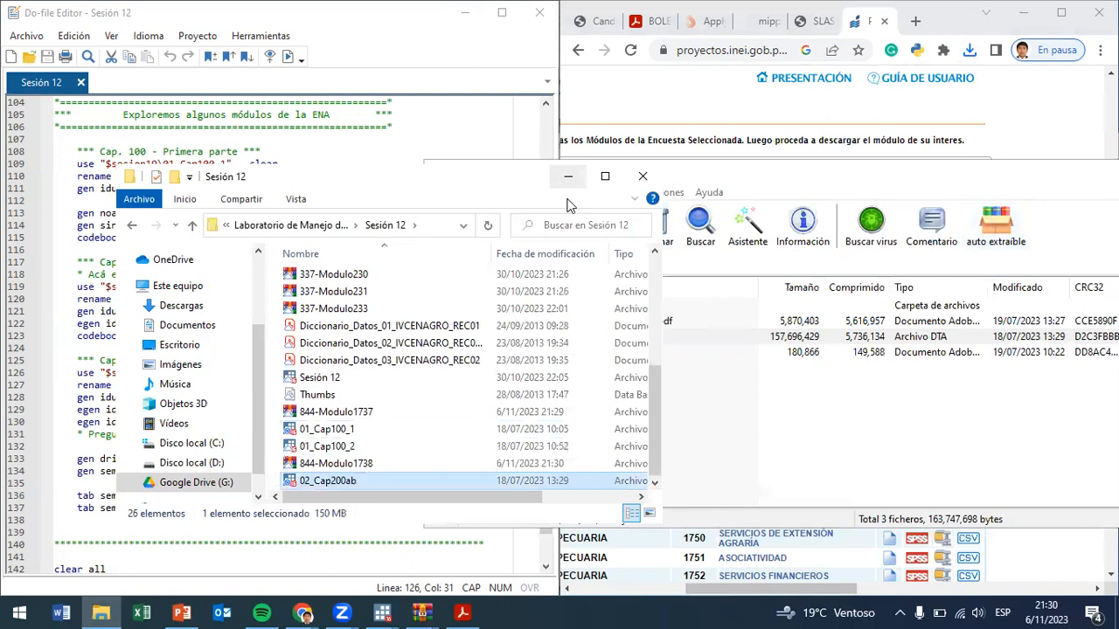
- Arrange the Sesión 12 do-file editor and the main Stata/MP 16.0 window side by side
click(282, 24)
drag(282, 24, 1117, 26)
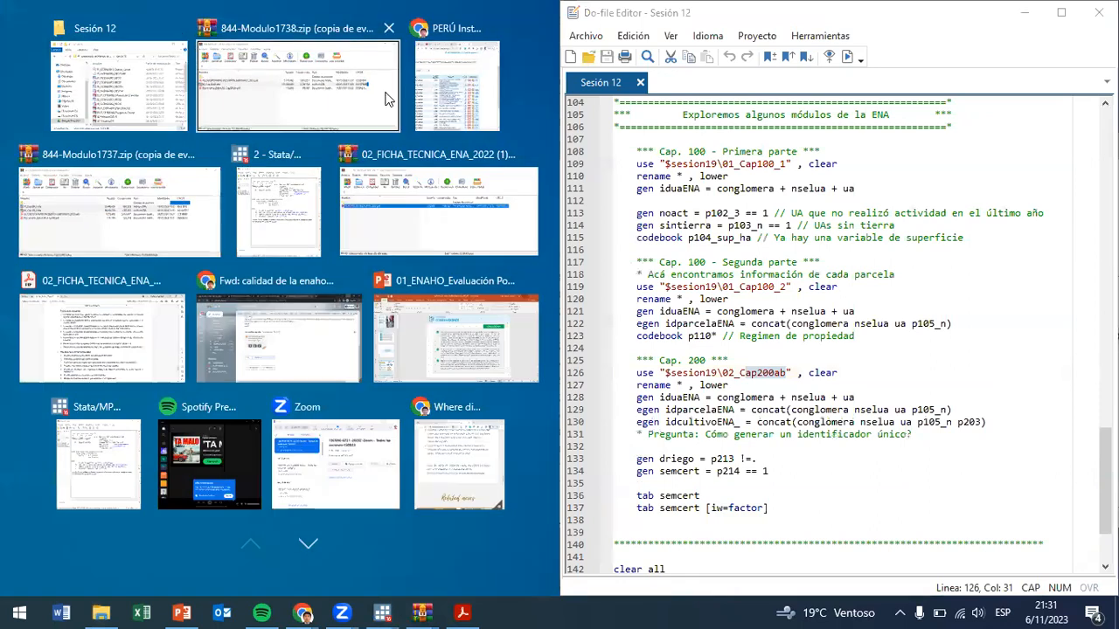
click(247, 227)
- Run the do-file's opening block, from the header through clear all, the sesion12 global and cd "$sesion12"
drag(1105, 479, 1105, 149)
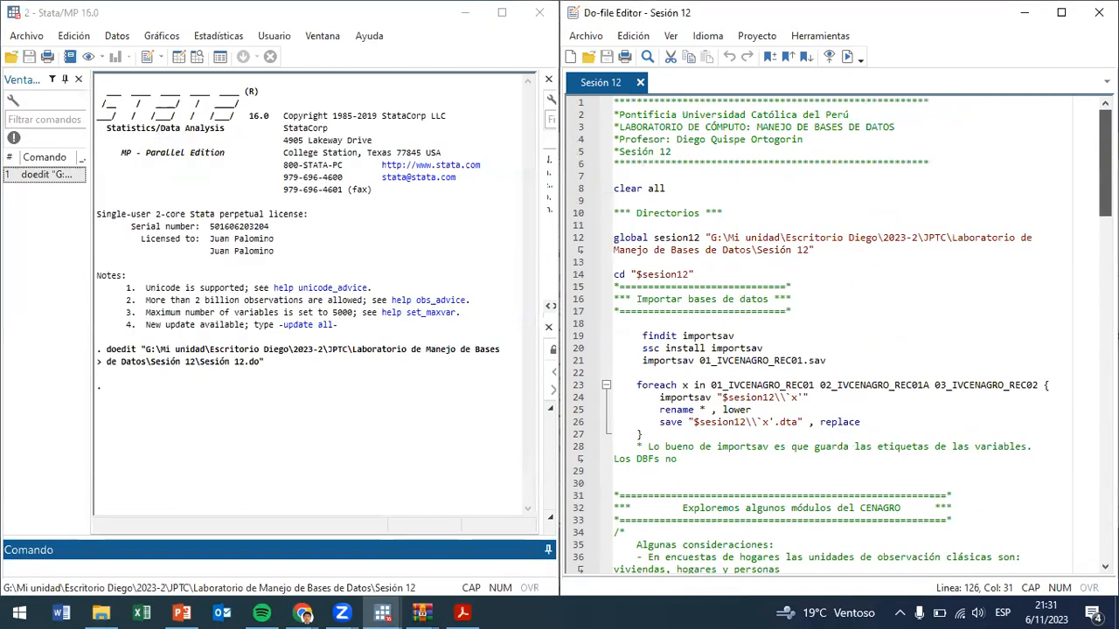
drag(732, 275, 613, 102)
key(ctrl+d)
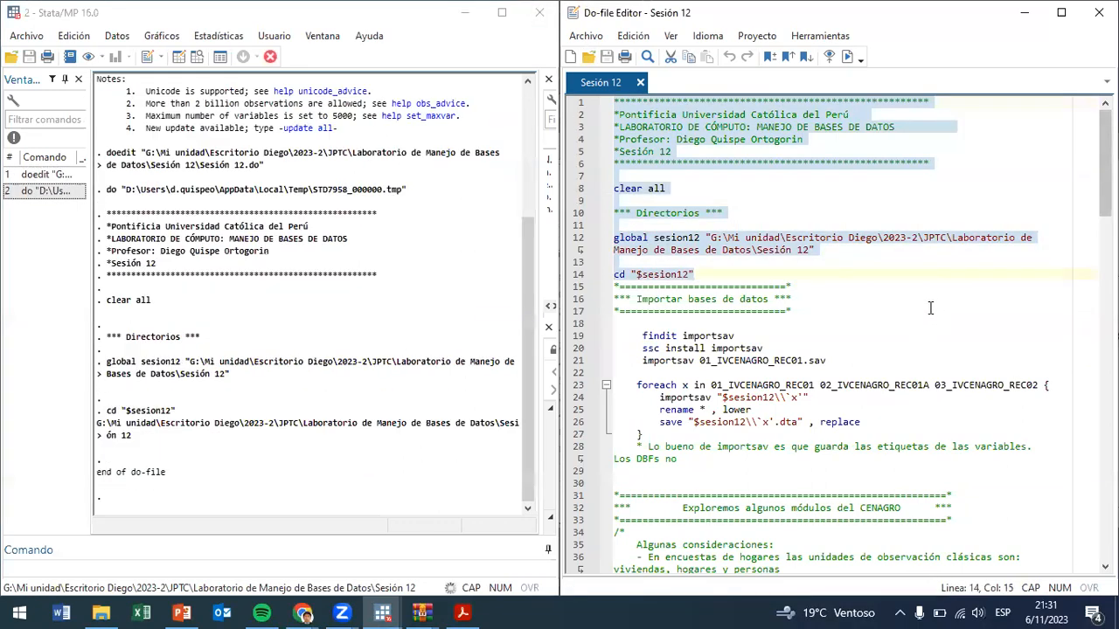
- Change the cd line below the final clear all in the do-file to cd "$sesion12"
drag(1105, 166, 1106, 509)
click(644, 458)
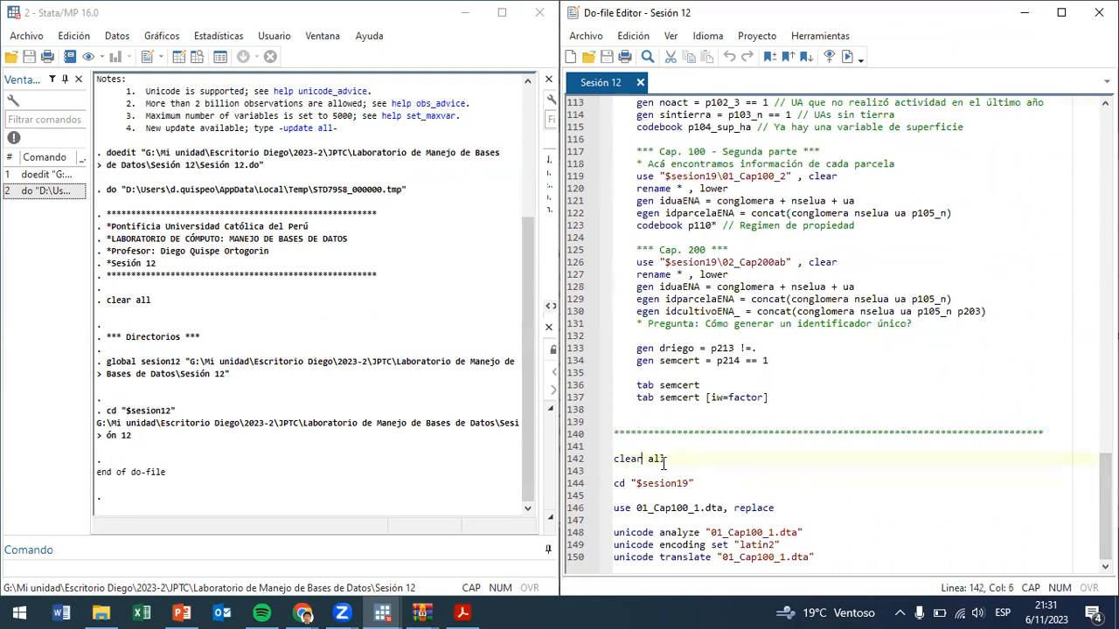
click(688, 486)
key(BackSpace)
text(2)
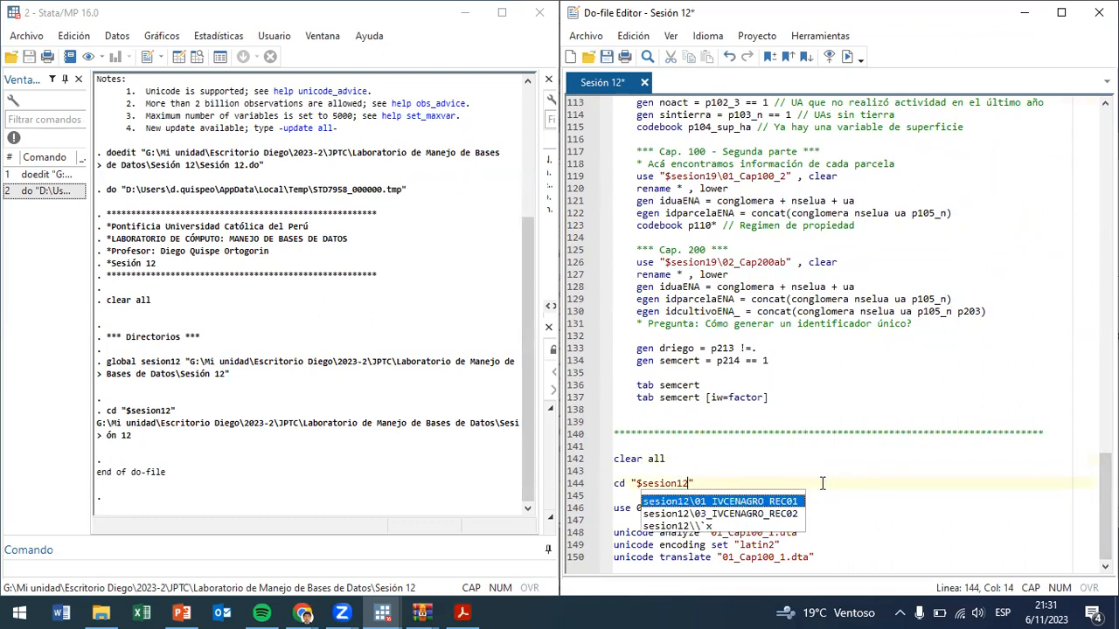
- Run the do-file lines clear all, cd "$sesion12" and use 01_Cap100_1.dta, replace to load the dataset
click(641, 471)
click(647, 458)
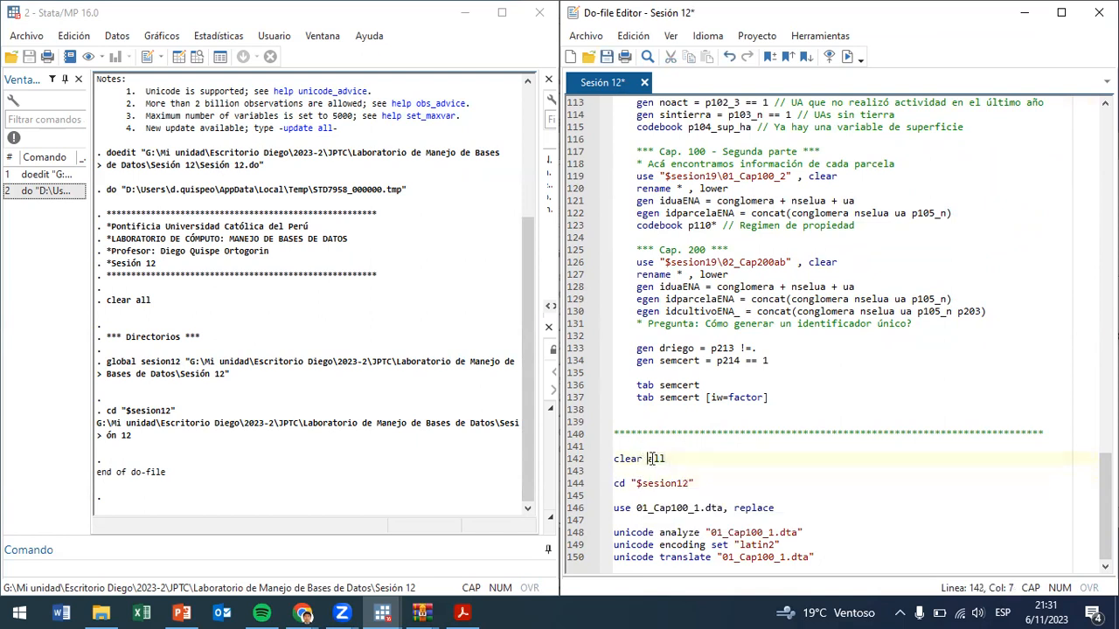
drag(649, 458, 717, 523)
key(ctrl+d)
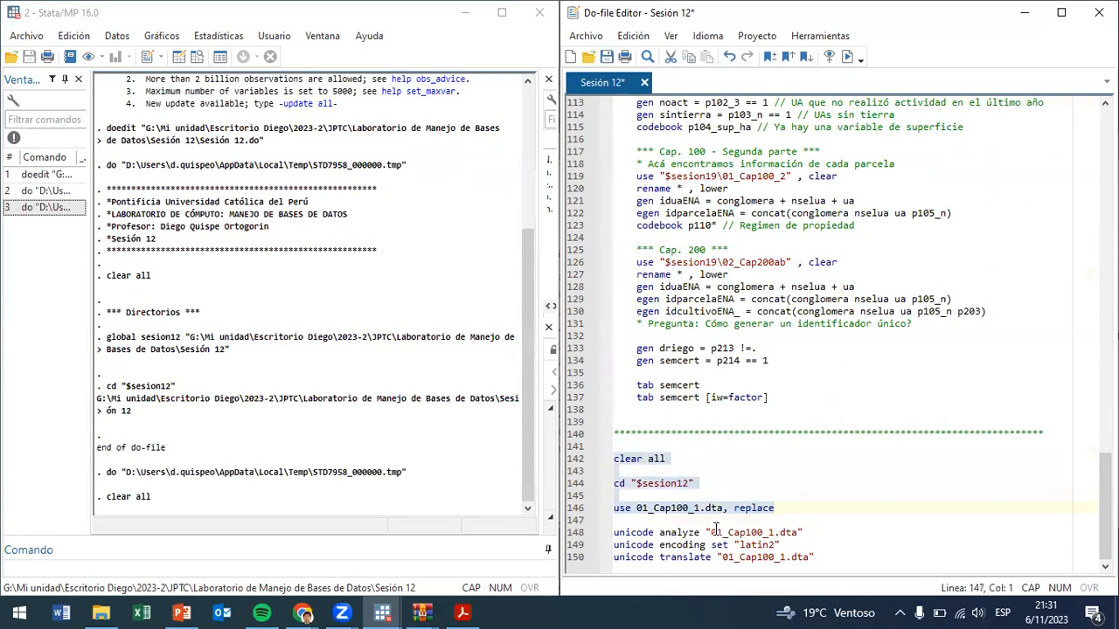
- Browse the loaded 01_Cap100_1 data and examine the columns from ANIO through the department, province and district names to CONGLOMERADO
click(198, 58)
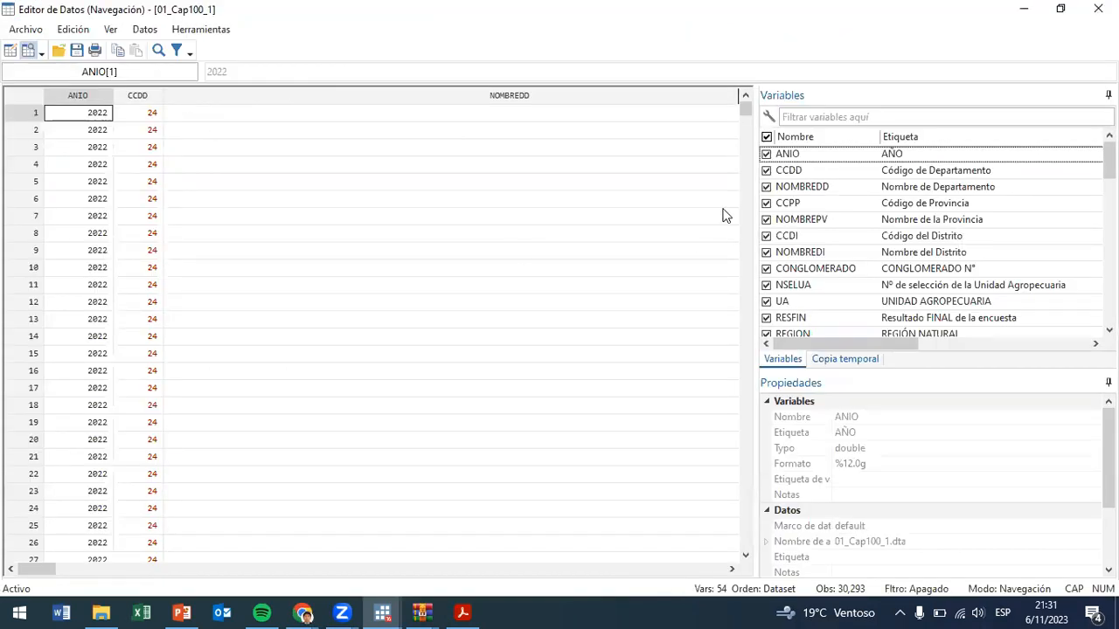
click(67, 267)
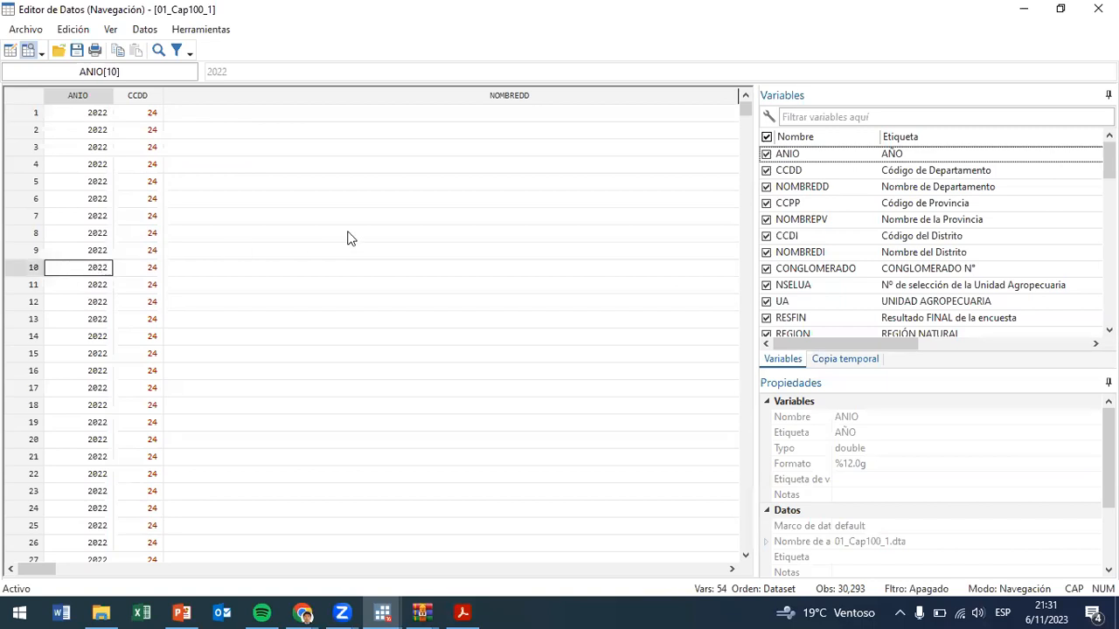
key(Right)
key(Right)
key(Right)
key(Right)
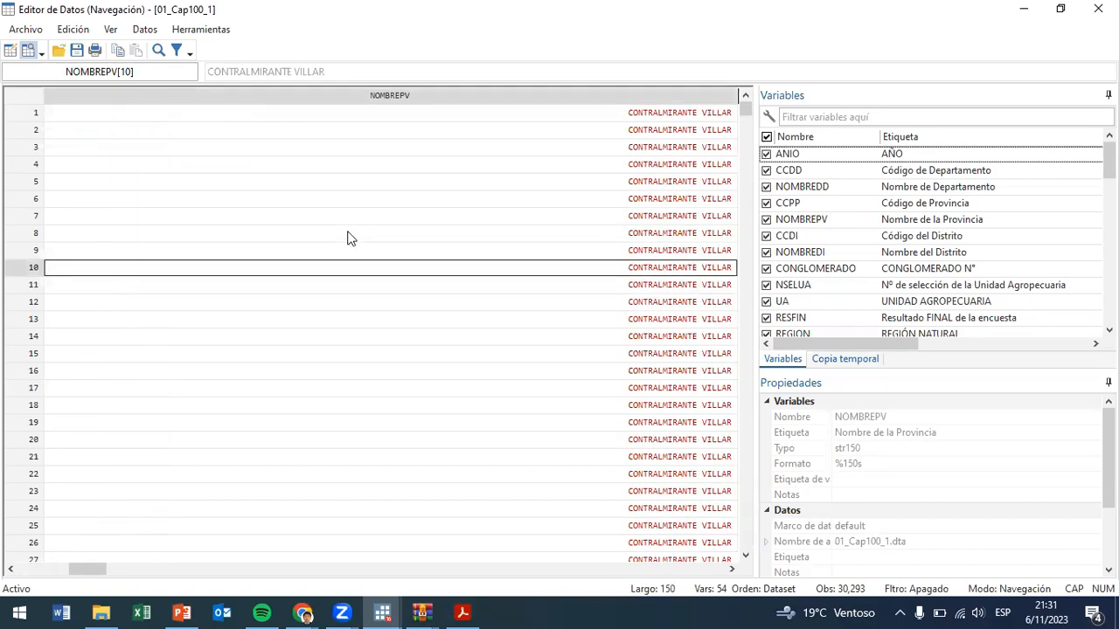
key(Right)
key(Right)
key(Right)
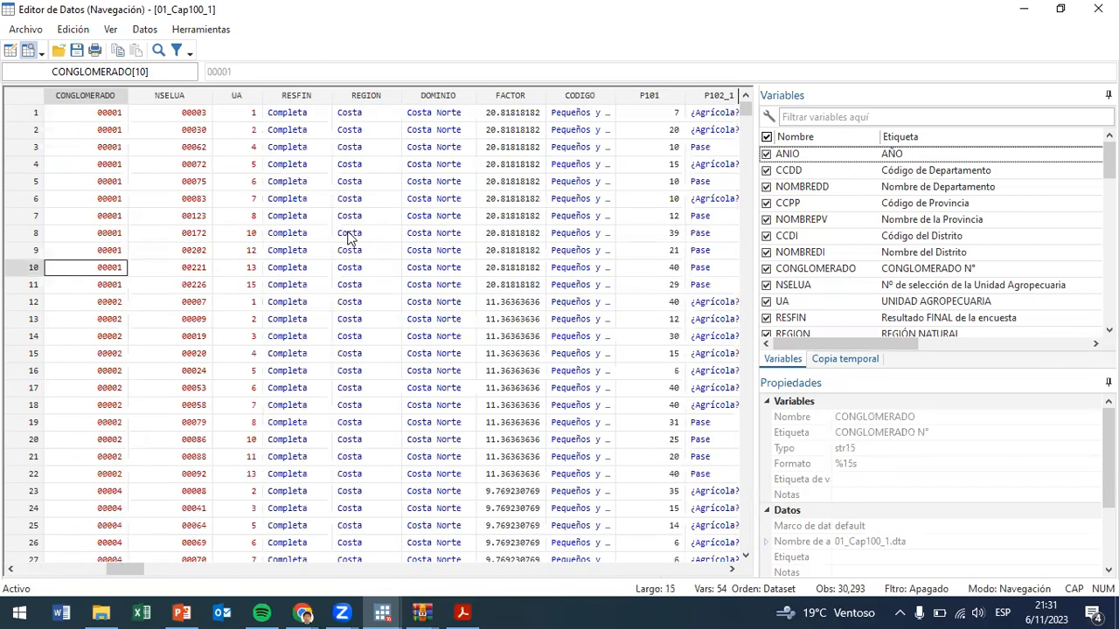
- Examine the NSELUA and UA columns up to the first observation and check the NSELUA variable's label
key(Right)
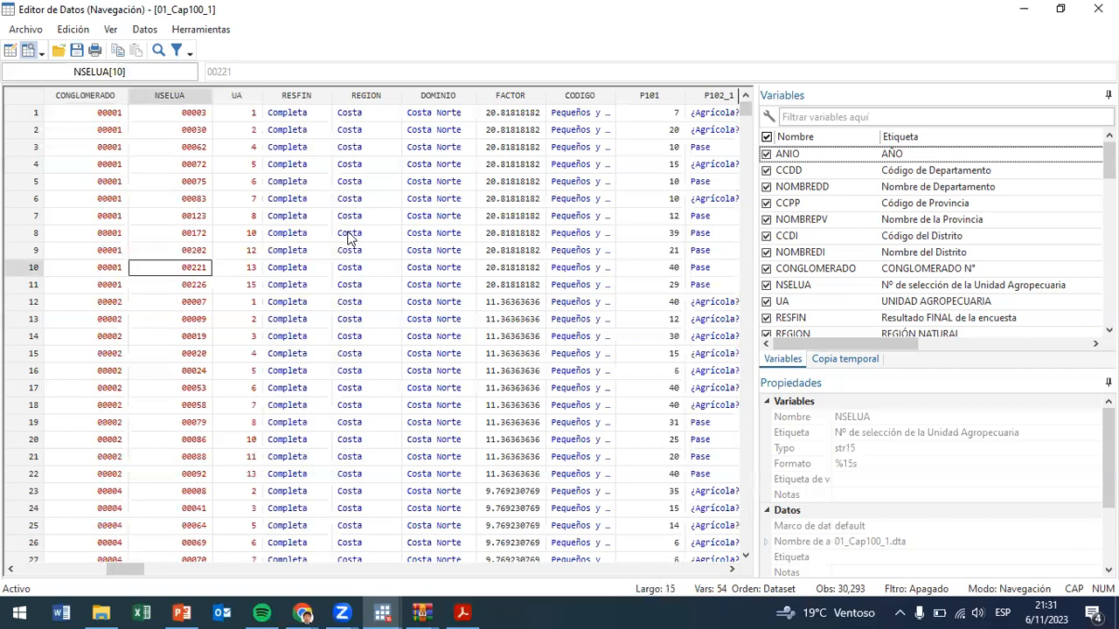
key(Up)
key(Up)
key(Up)
key(Up)
key(Up)
key(Up)
key(Up)
key(Up)
key(Up)
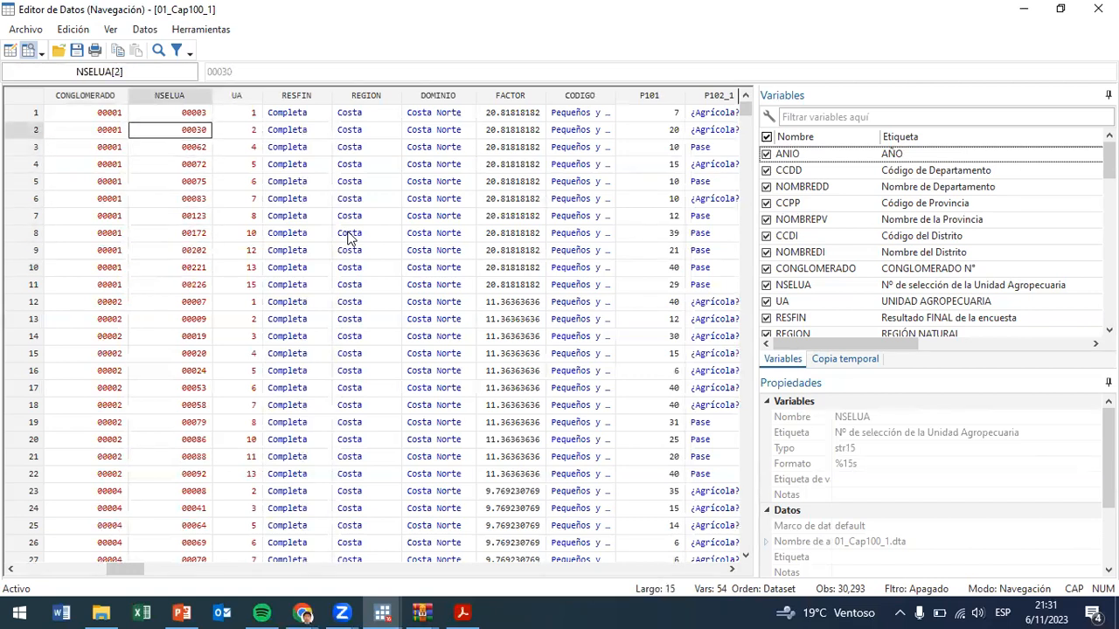
key(Right)
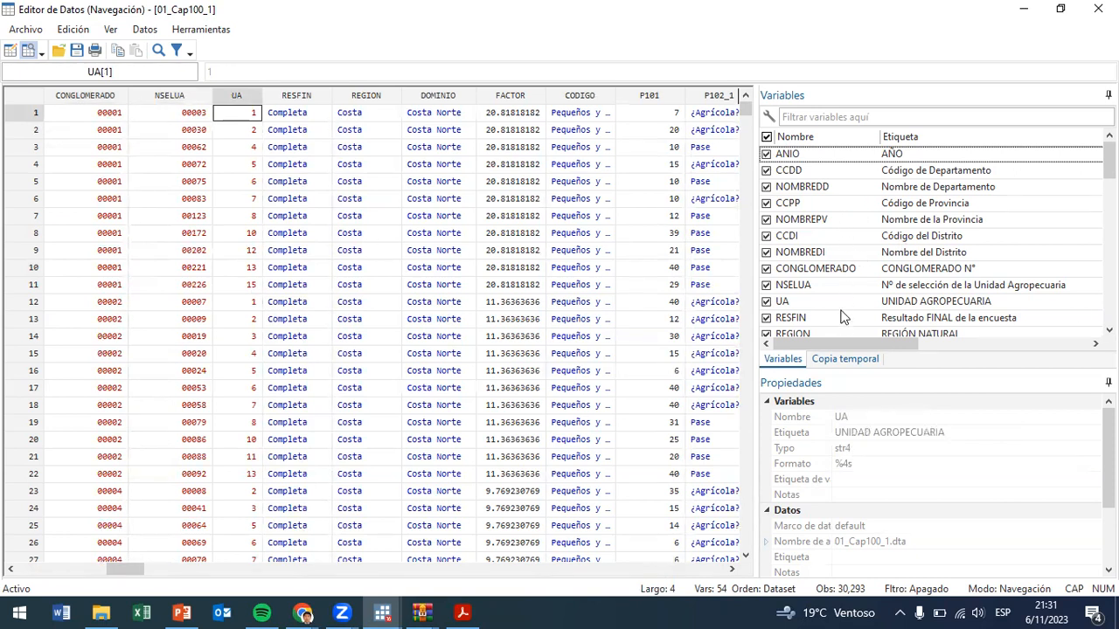
click(933, 292)
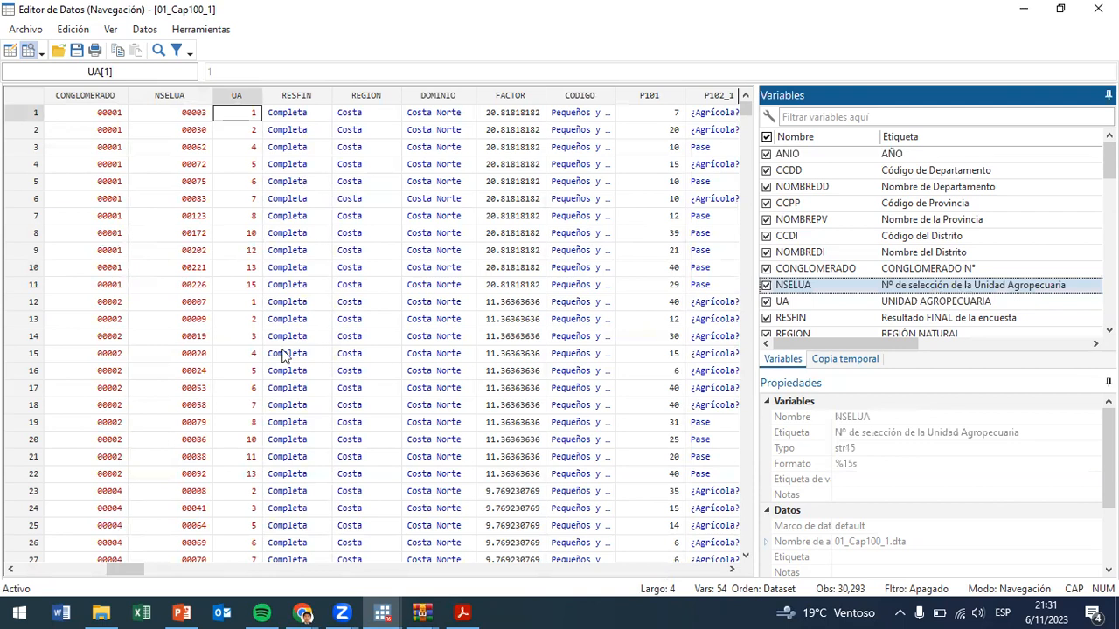
- Inspect the RESFIN column and variable labels, and compare the first observation's UA, NSELUA and CONGLOMERADO identifiers
click(309, 97)
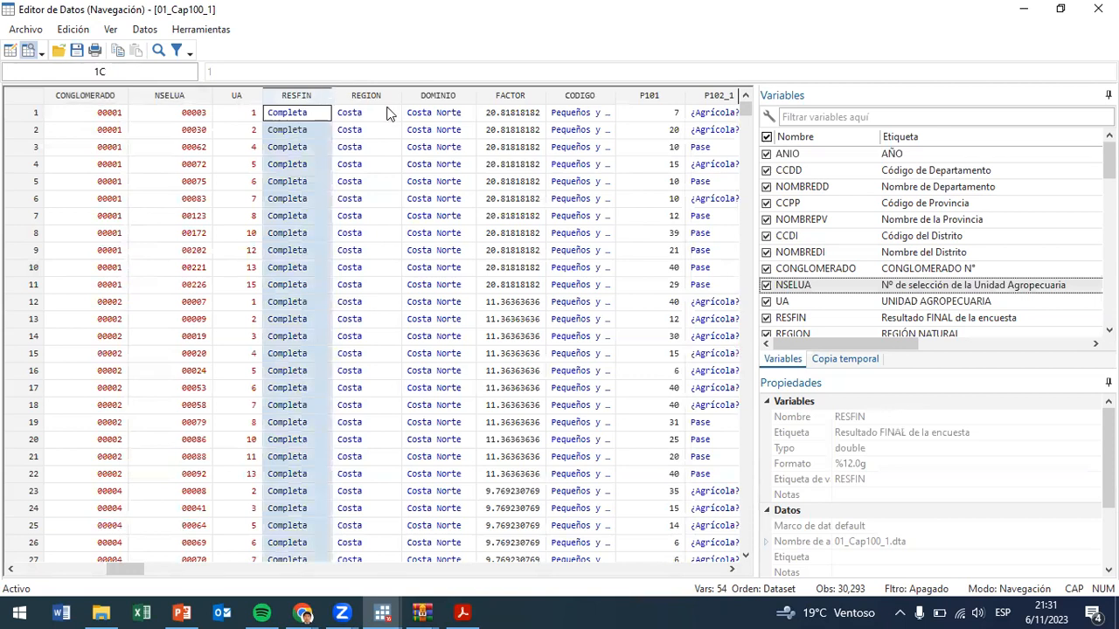
scroll(977, 290, down, 1)
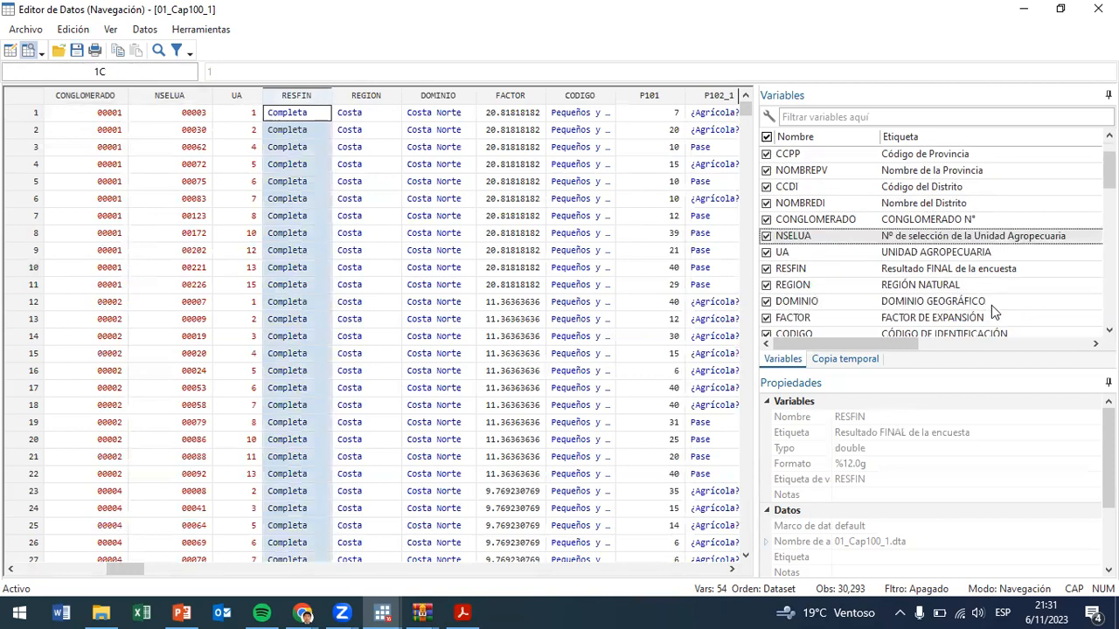
click(247, 96)
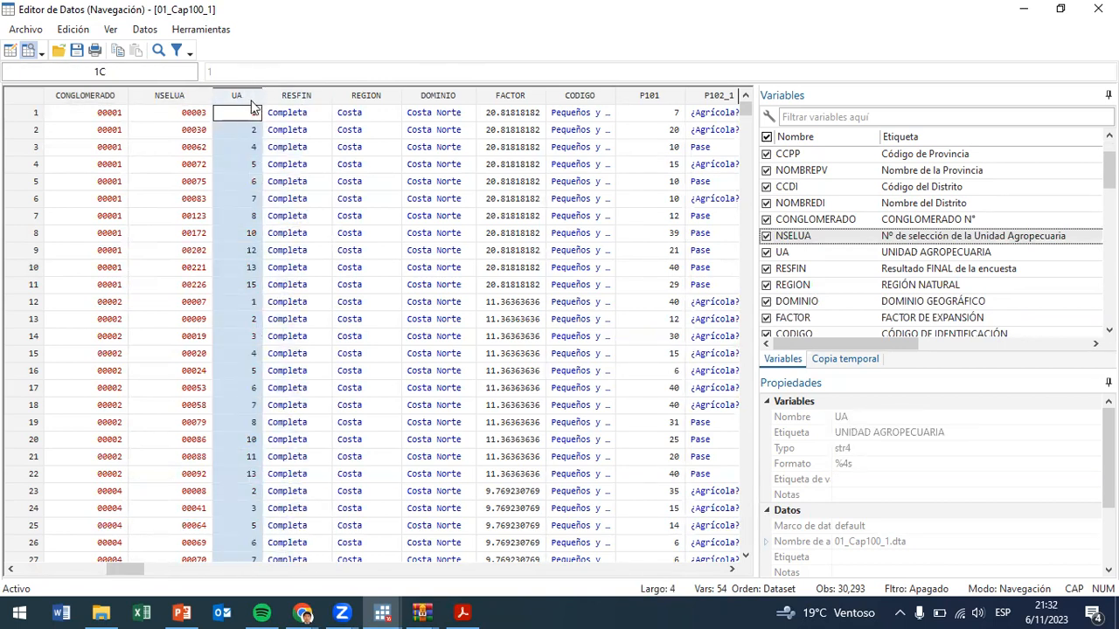
click(254, 120)
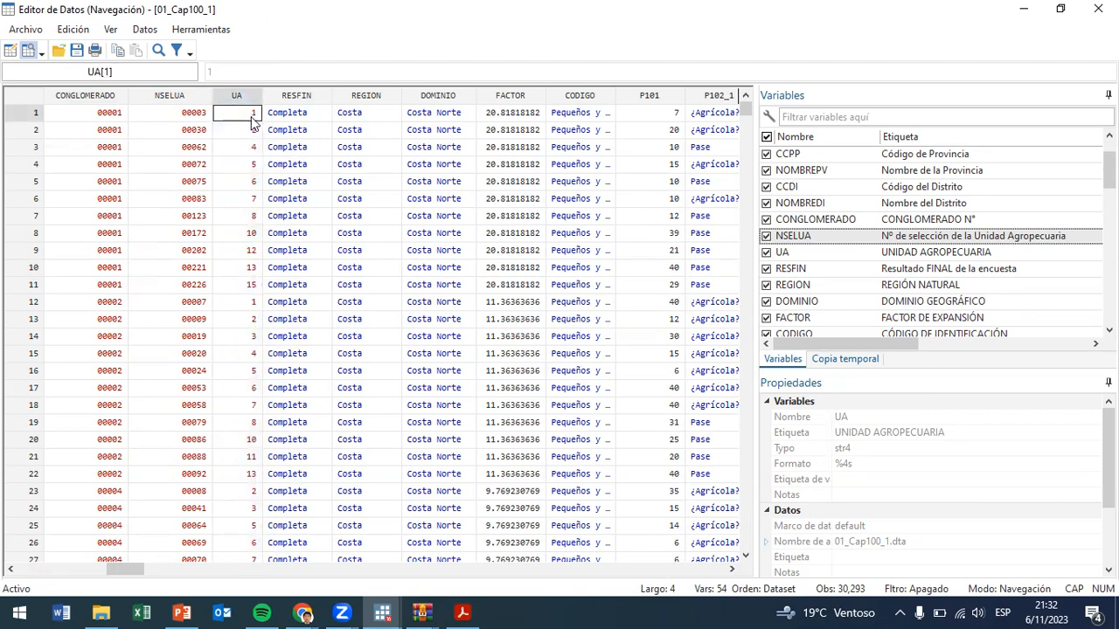
click(194, 117)
click(114, 121)
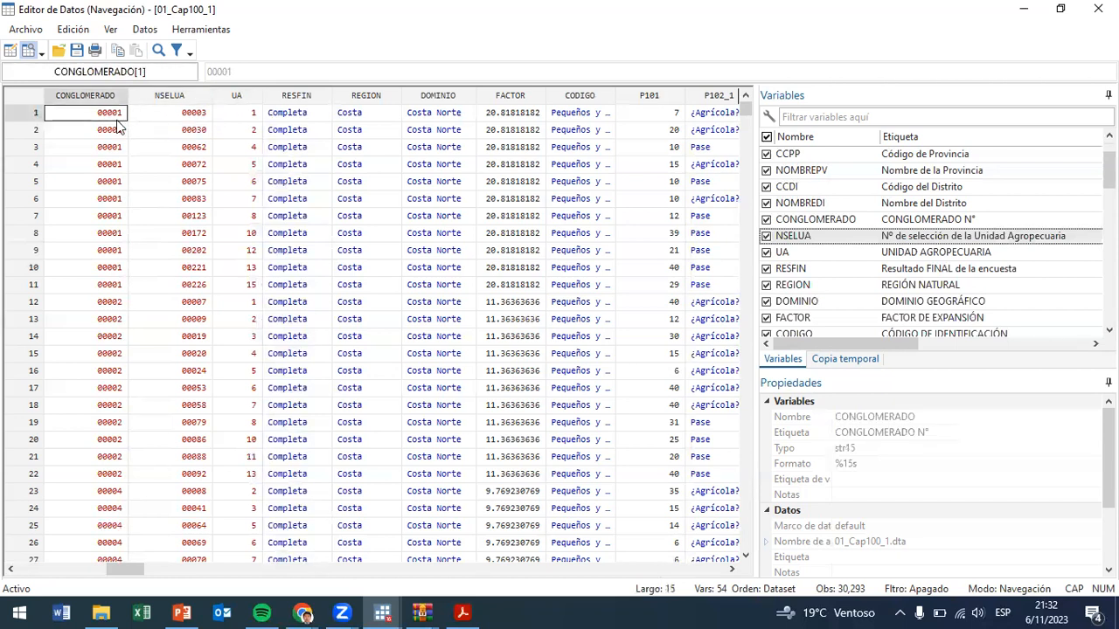
- Review the first observation's location fields from the district name NOMBREDI back to the department code CCDD and name NOMBREDD
key(Left)
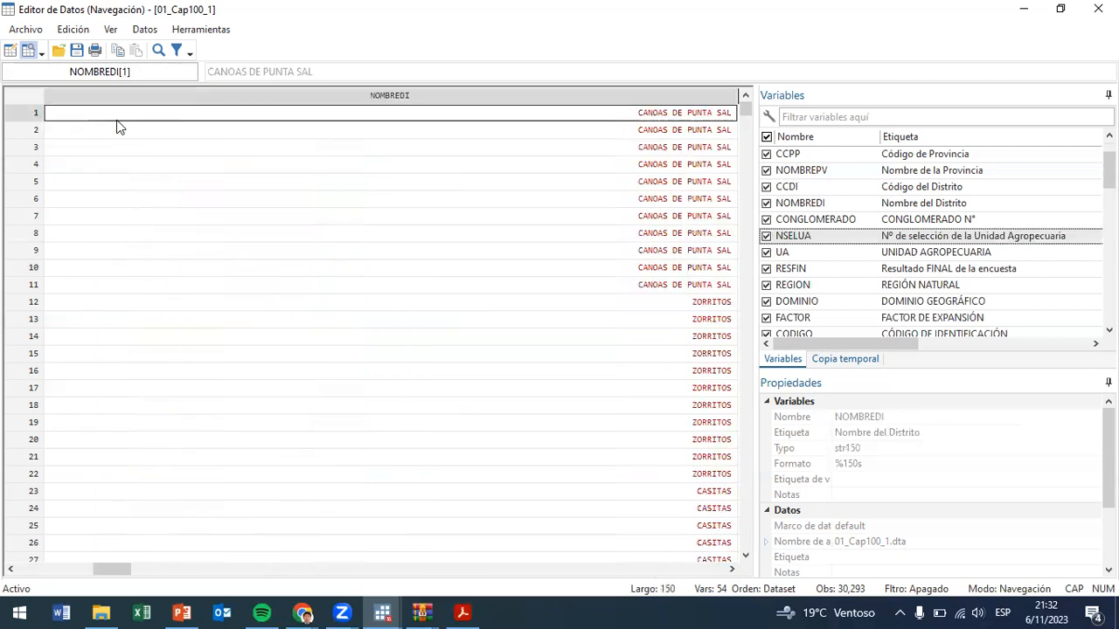
key(Left)
key(Left)
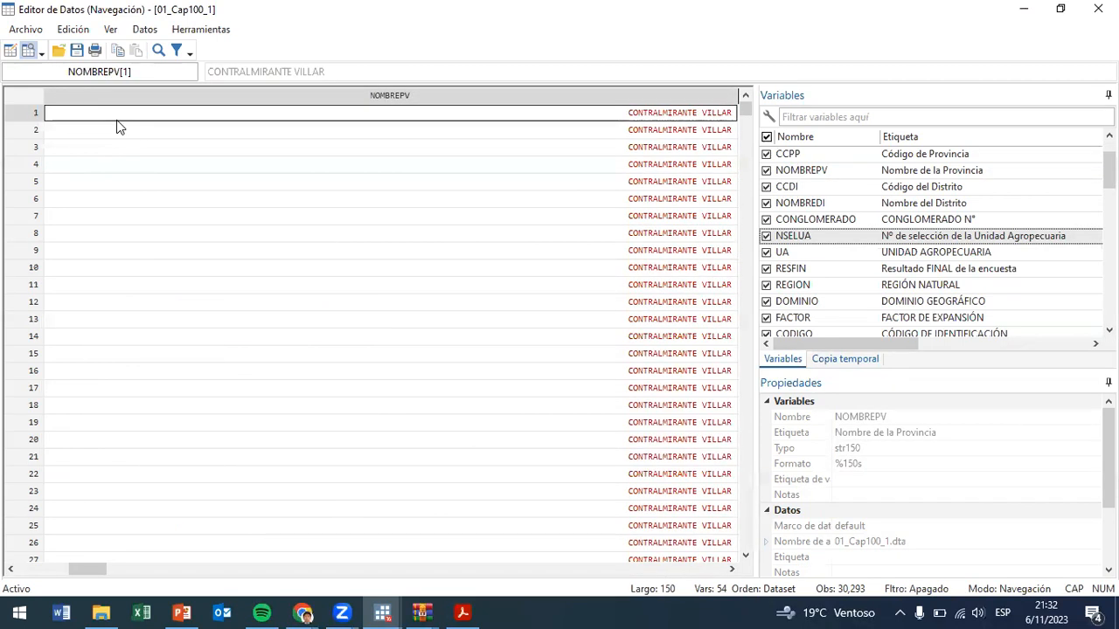
key(Left)
key(Left)
key(Left)
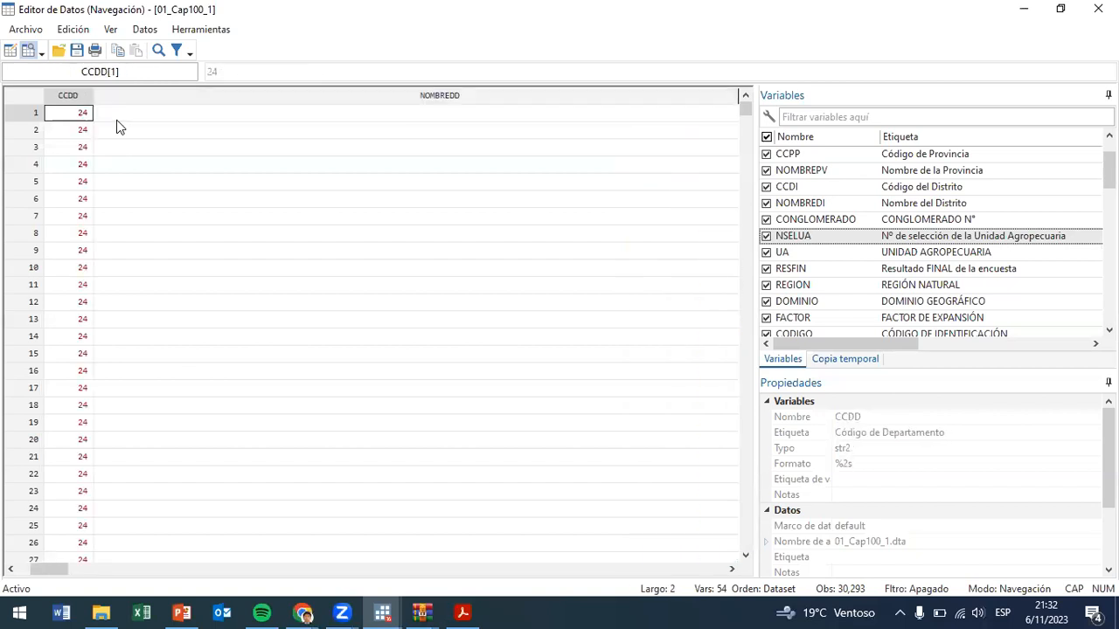
key(Right)
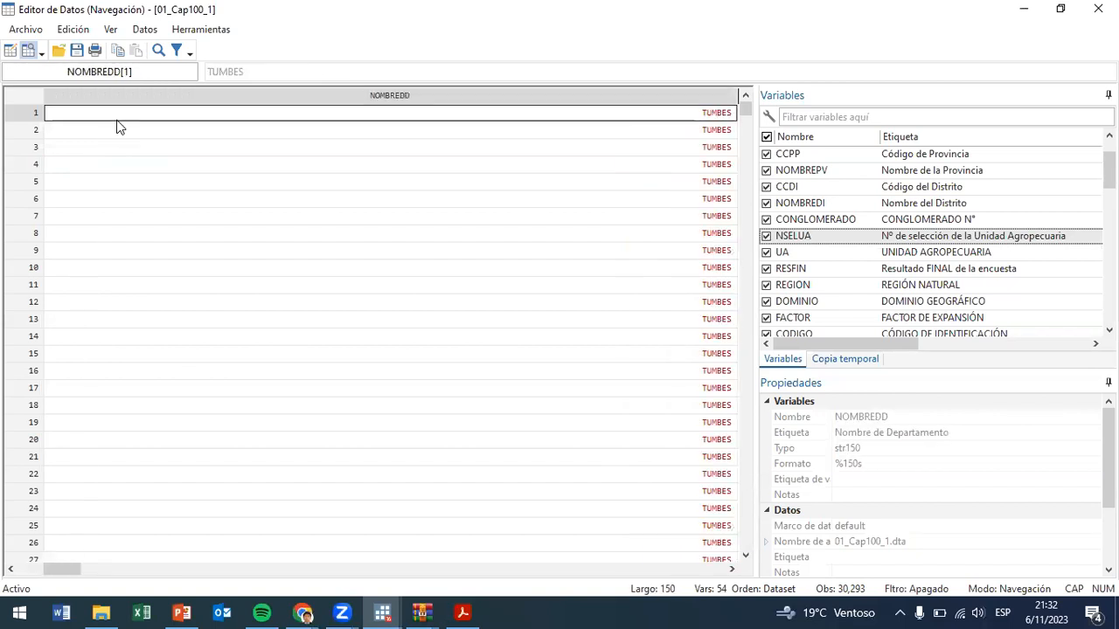
- Go through the first observation's remaining identifier, region and factor columns up to P101 and check CODIGO
key(Right)
key(Right)
key(Right)
key(Right)
key(Right)
key(Right)
key(Right)
key(Right)
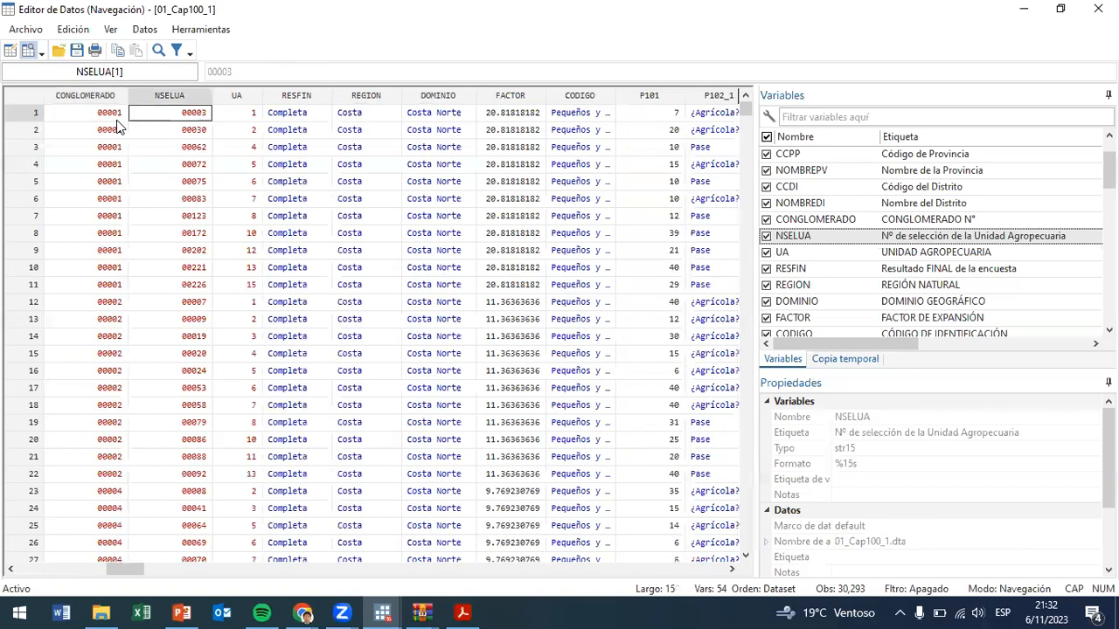
key(Right)
key(Right)
key(Right)
key(Right)
key(Right)
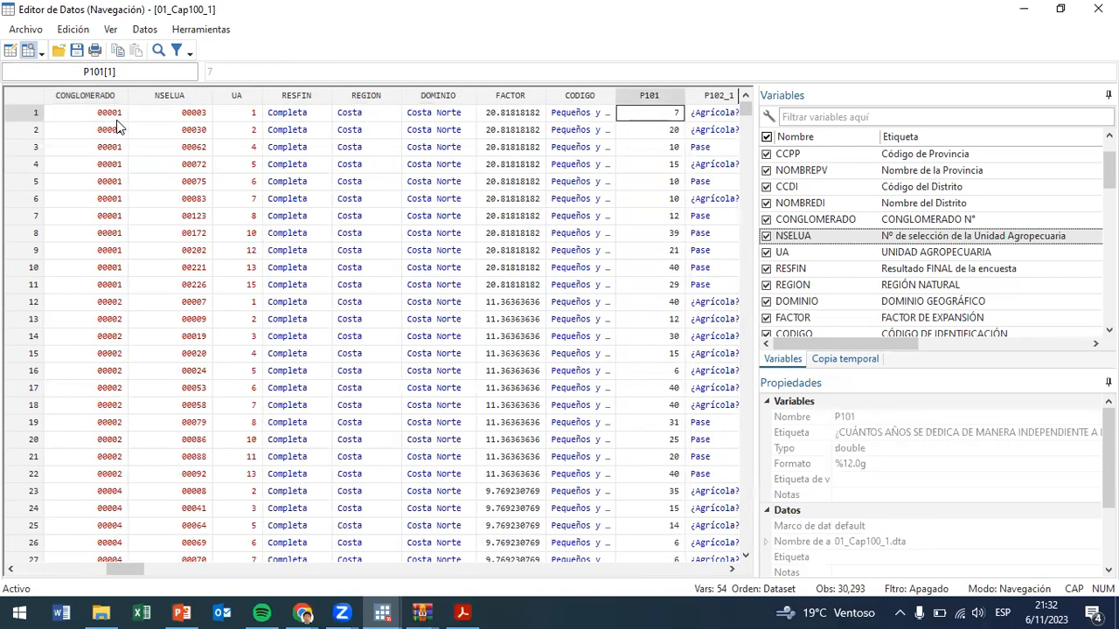
key(Left)
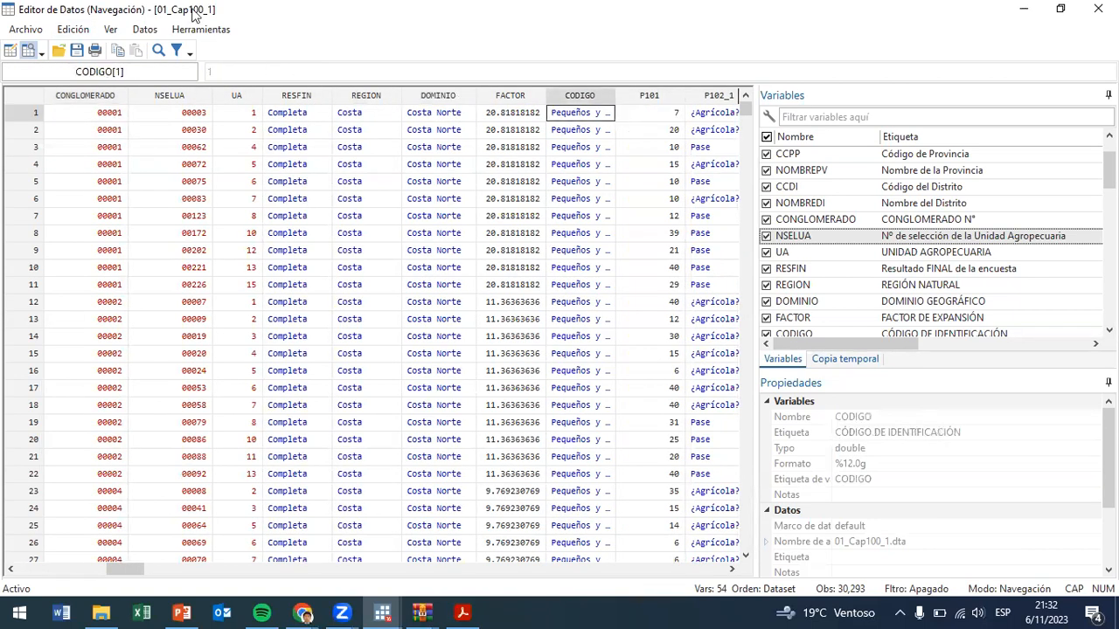
- Widen the CODIGO column to read its categories, look through the observations, and close the data browser
drag(615, 95, 751, 110)
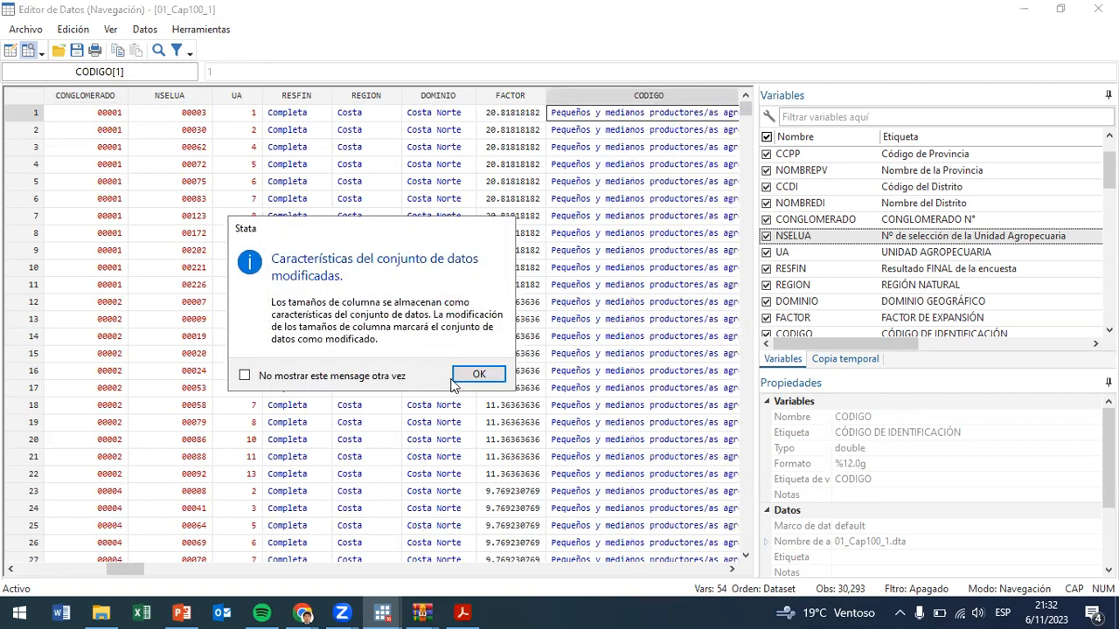
click(486, 374)
click(600, 288)
key(Right)
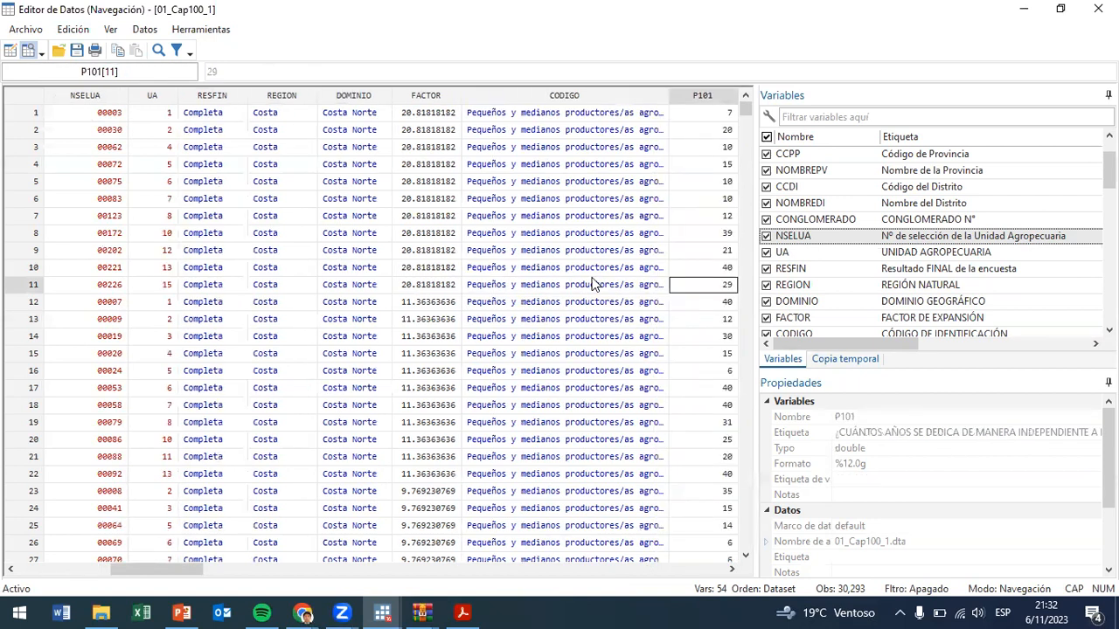
click(592, 284)
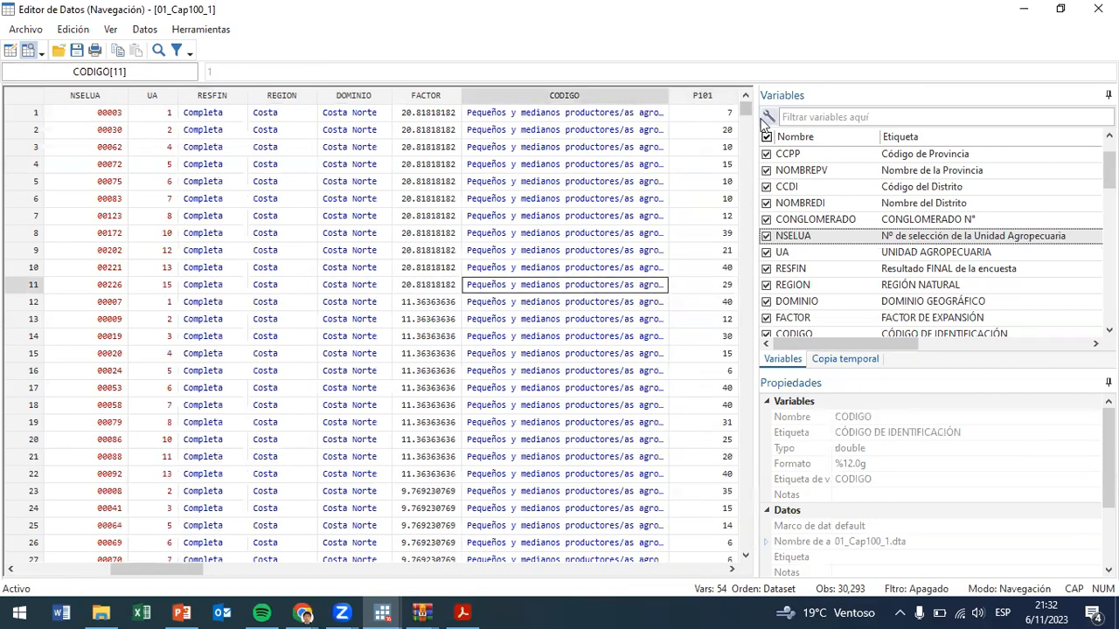
drag(747, 121, 714, 538)
click(1097, 9)
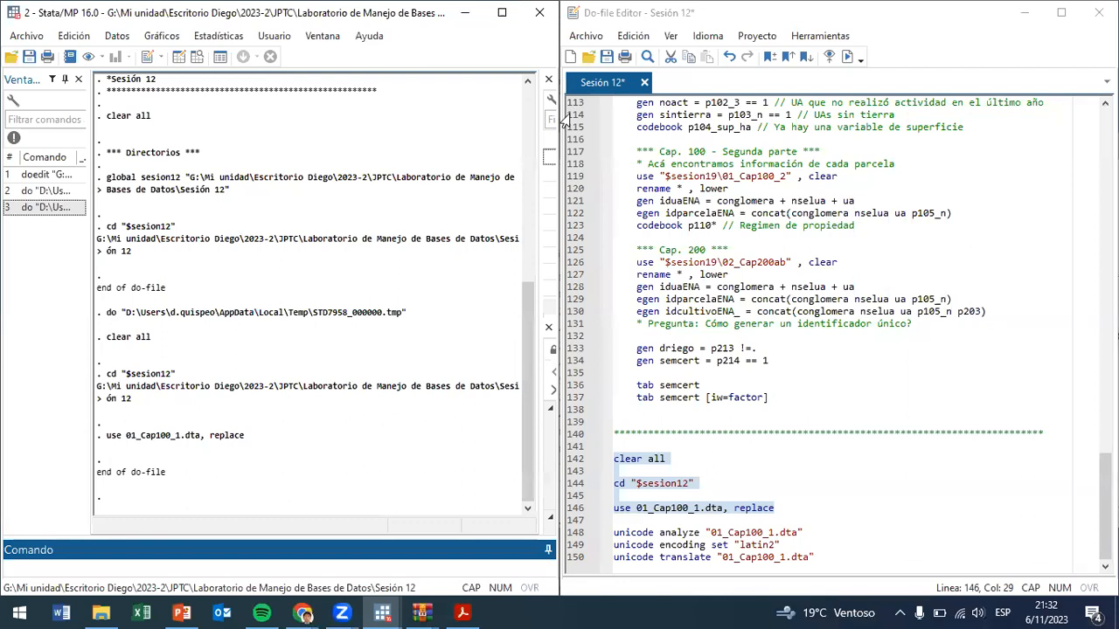
- Filter the variables list by CODI and tabulate the CODIGO variable with tab
mouse_move(553, 121)
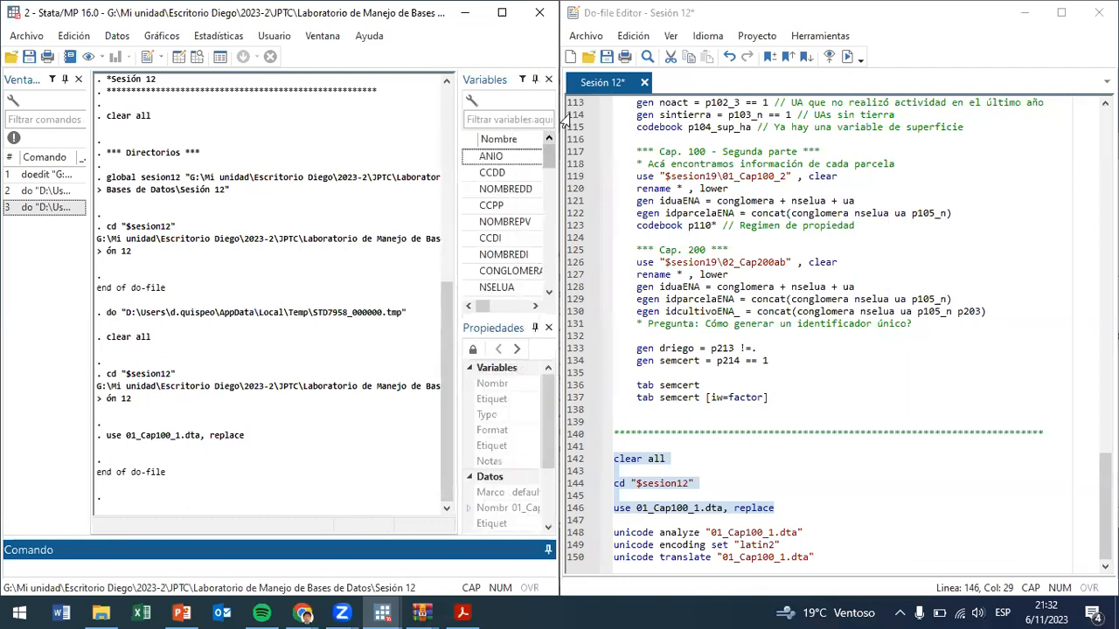
click(497, 119)
text(CODI)
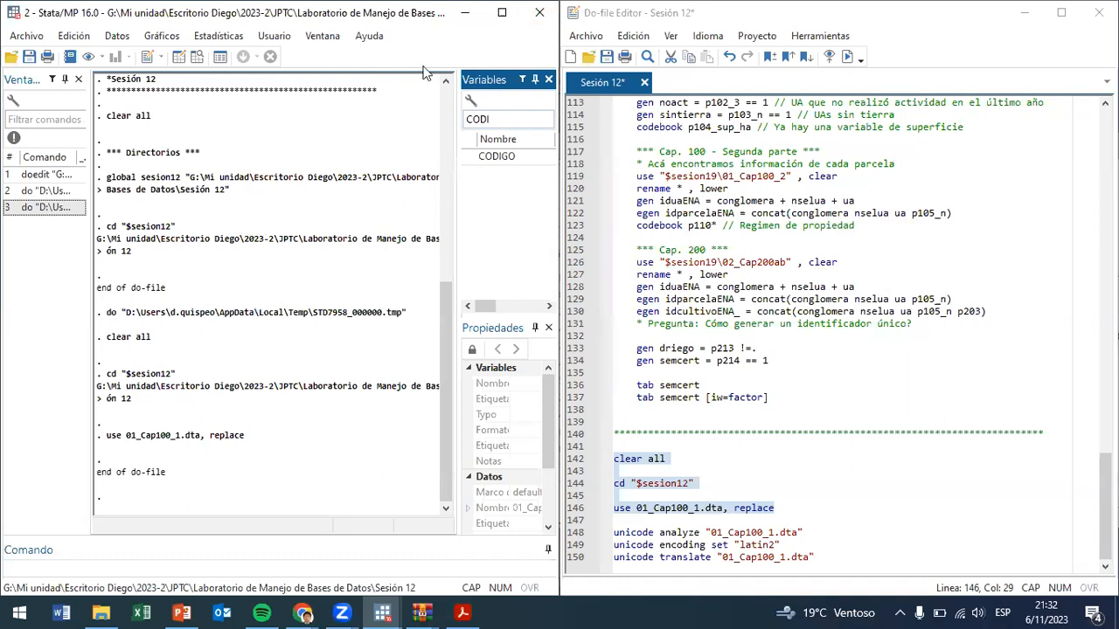
click(496, 156)
click(42, 571)
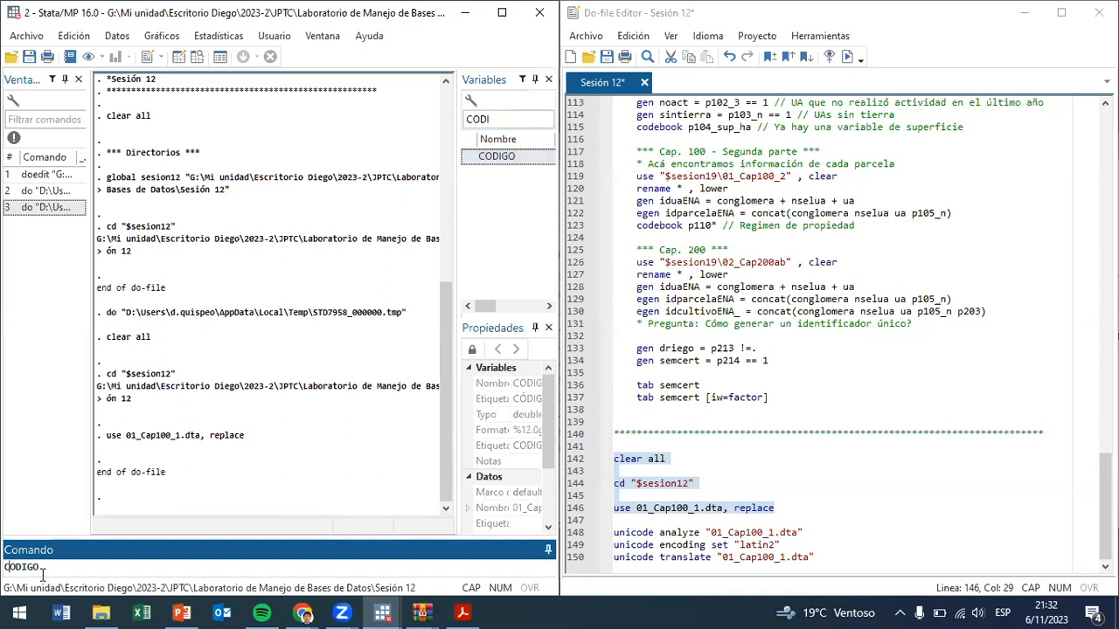
text(tab)
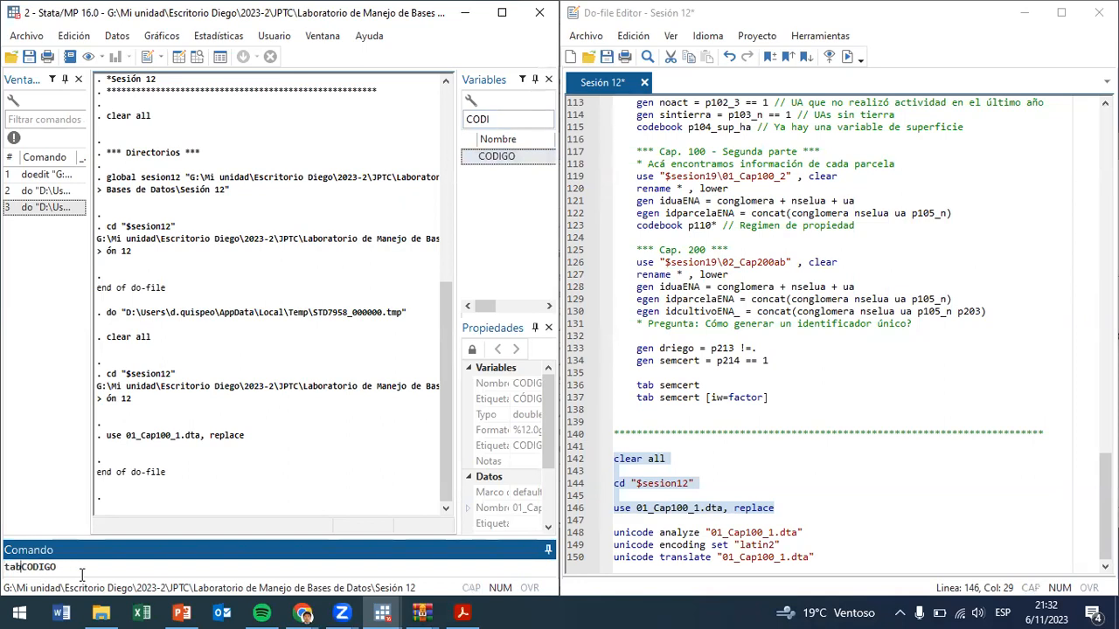
key(Return)
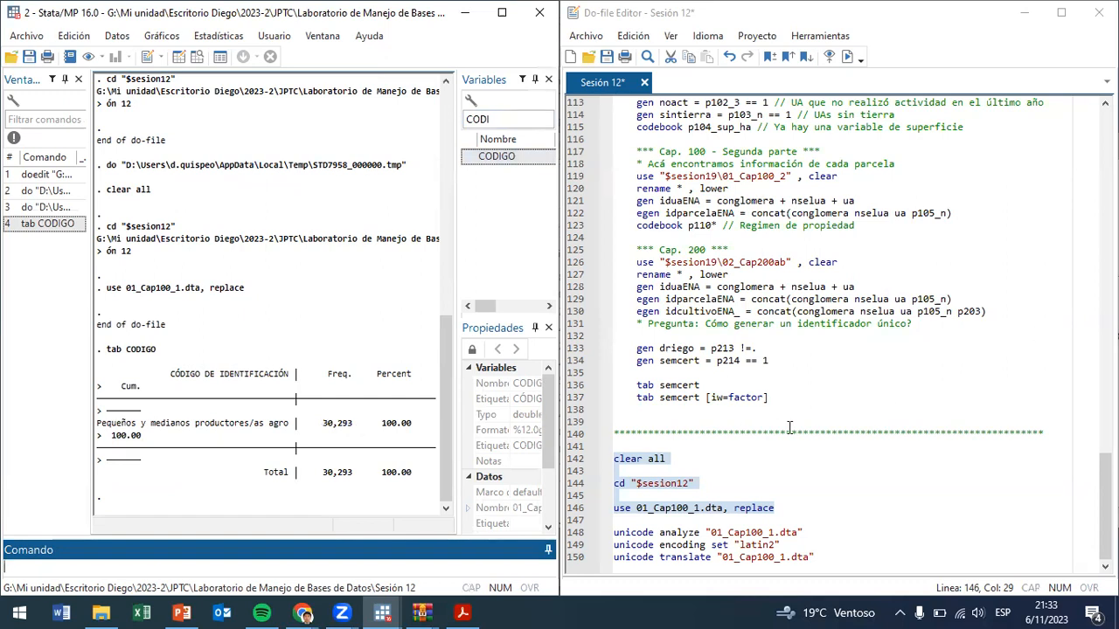
- Try to run the load line of the "Cap. 100 - Primera parte" section with its $sesion19 path
scroll(839, 337, up, 12)
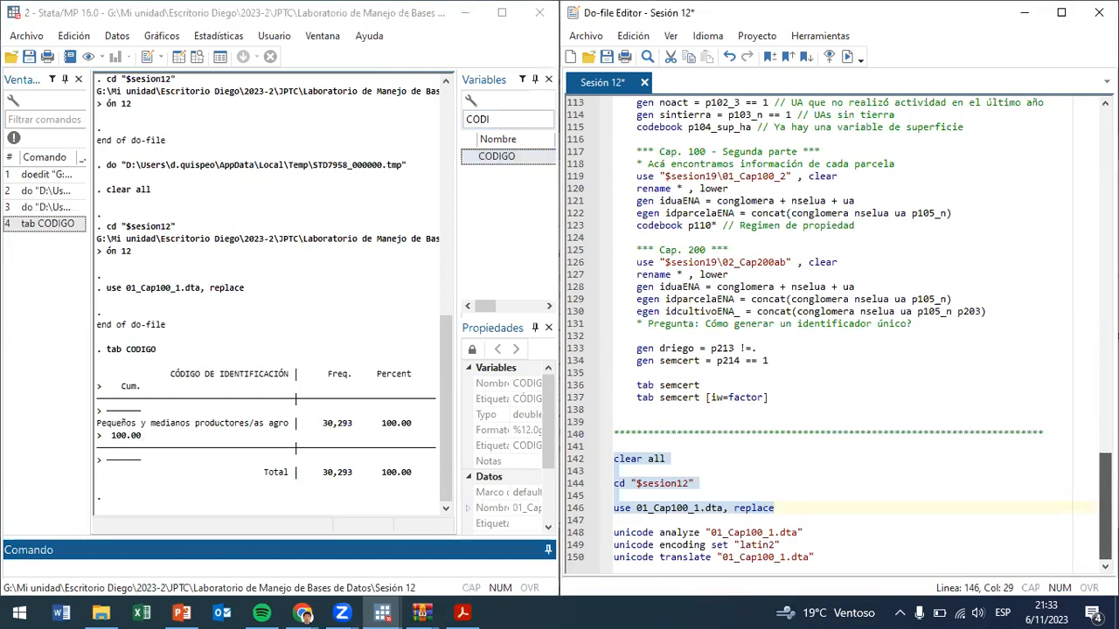
scroll(839, 336, down, 13)
scroll(839, 337, up, 12)
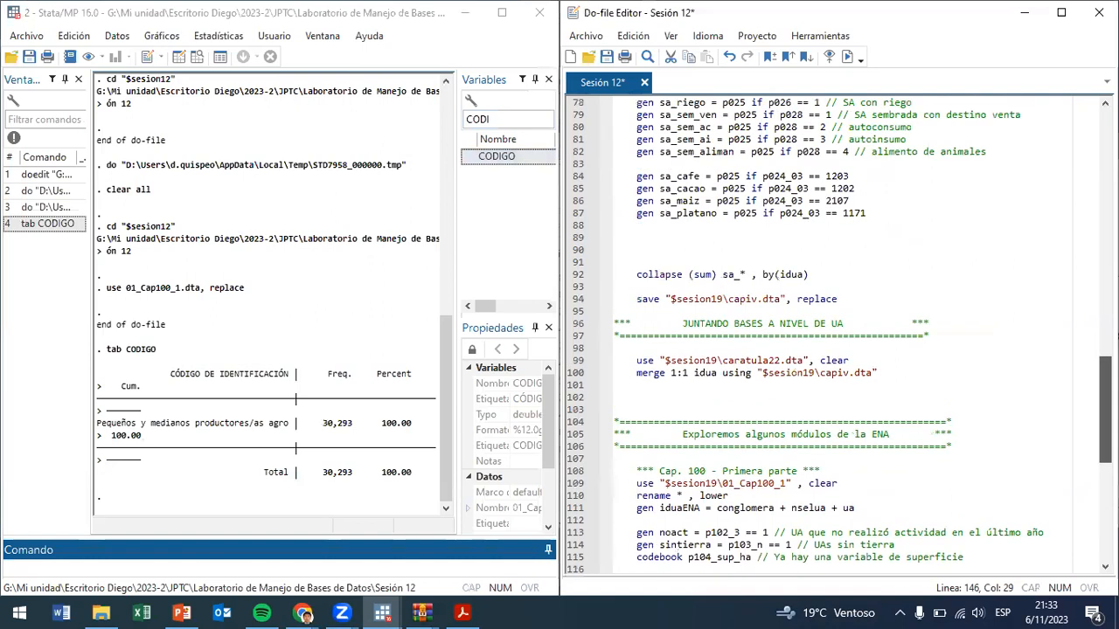
scroll(839, 337, down, 2)
click(688, 384)
key(Down)
key(Home)
key(shift+End)
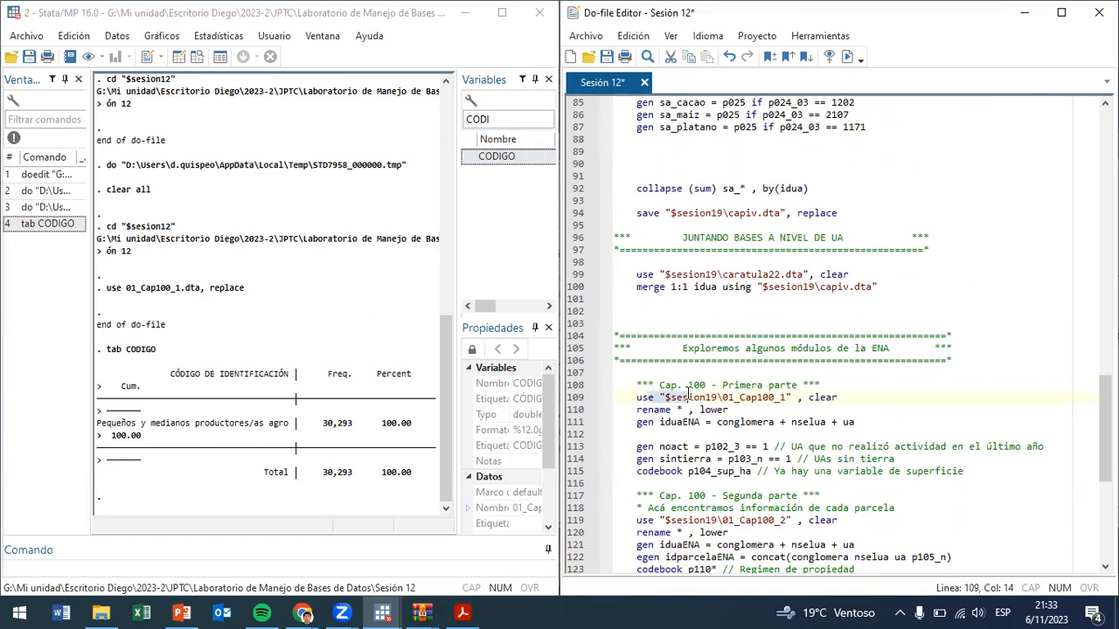
click(846, 58)
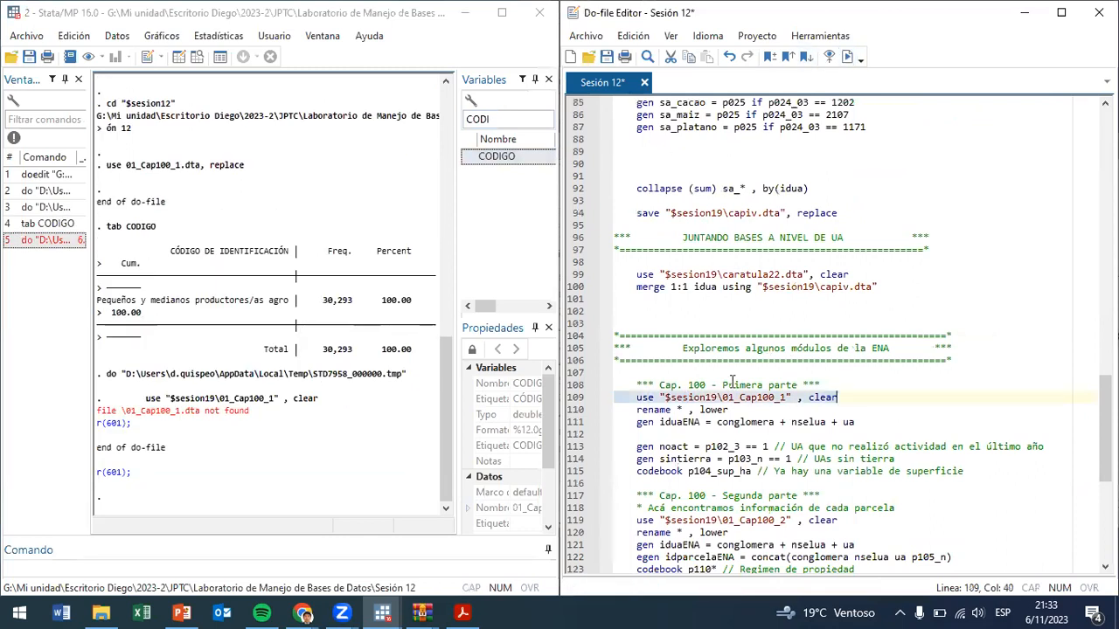
- Change the path in the Primera parte load line to $sesion12 and run it to load 01_Cap100_1
click(726, 397)
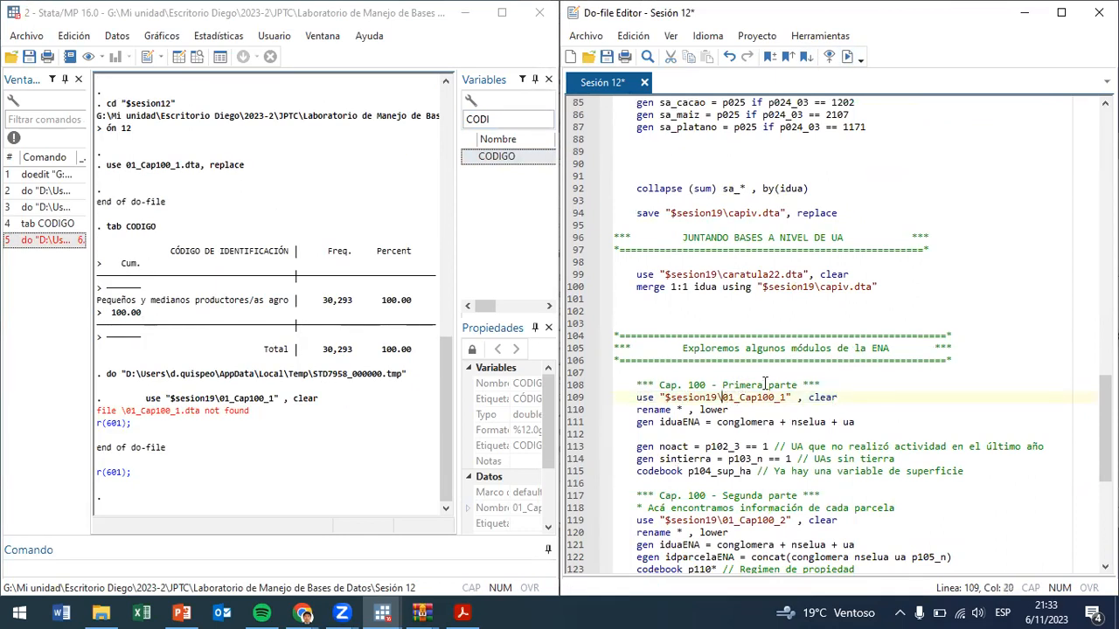
key(BackSpace)
text(2)
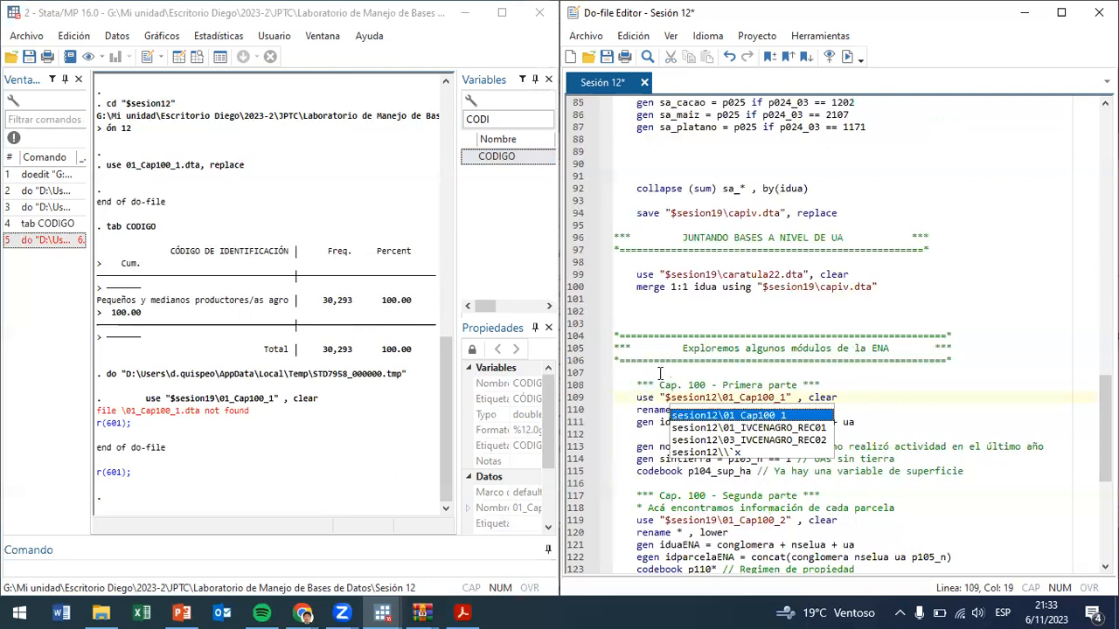
click(742, 399)
triple_click(746, 397)
key(ctrl+d)
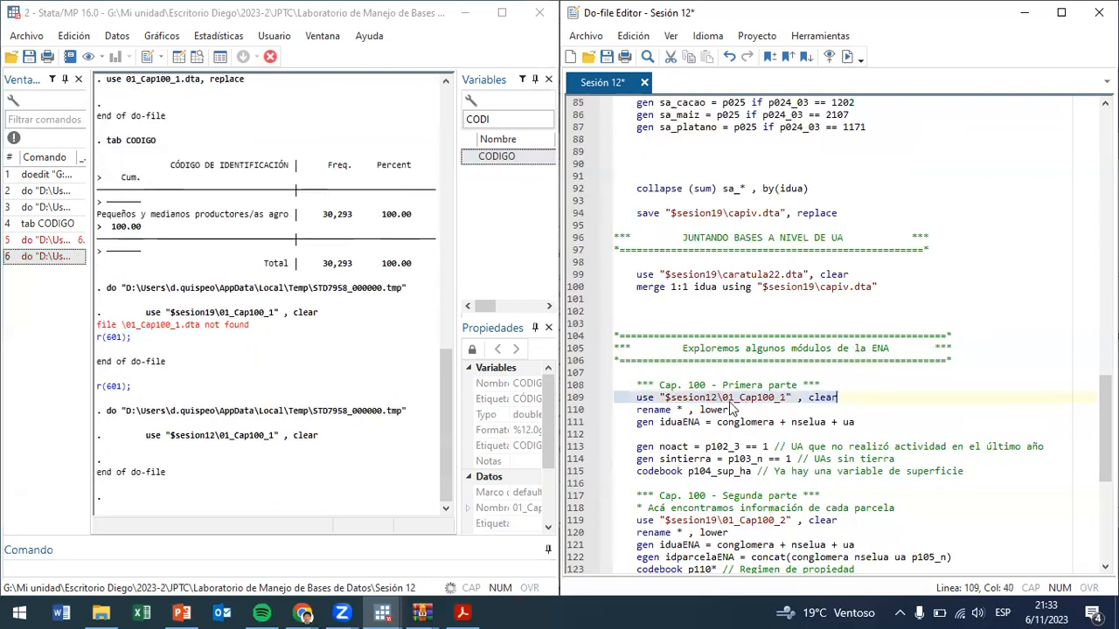
- Browse the loaded 01_Cap100_1 data, close the data browser, and clear the variable filter
click(315, 181)
click(197, 56)
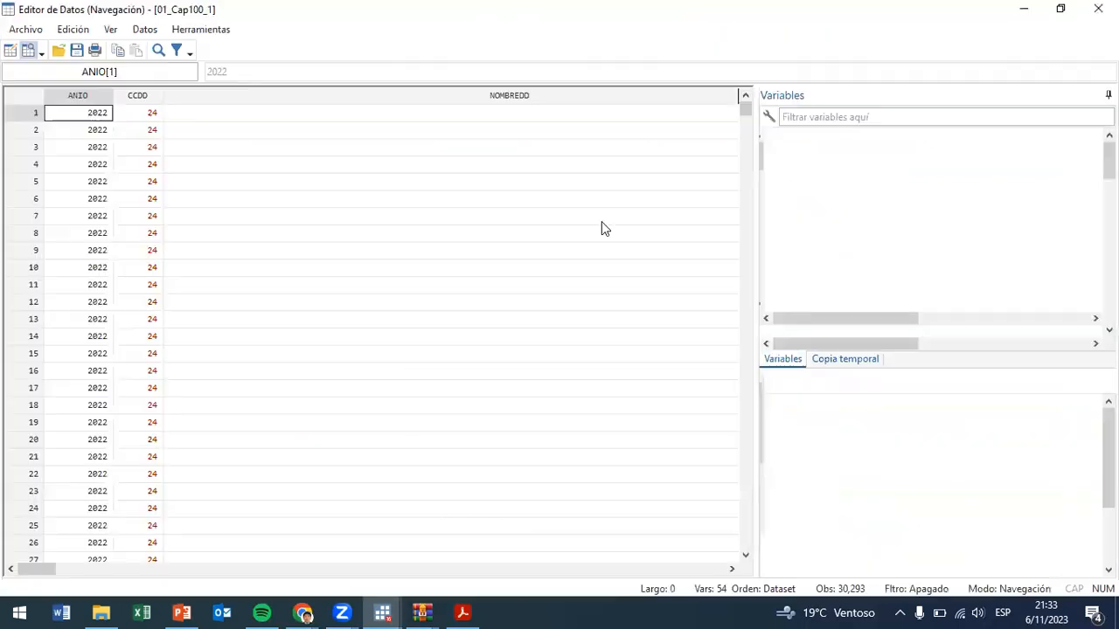
mouse_move(50, 569)
mouse_down()
mouse_move(485, 567)
mouse_move(489, 595)
mouse_move(45, 552)
mouse_up()
click(1097, 9)
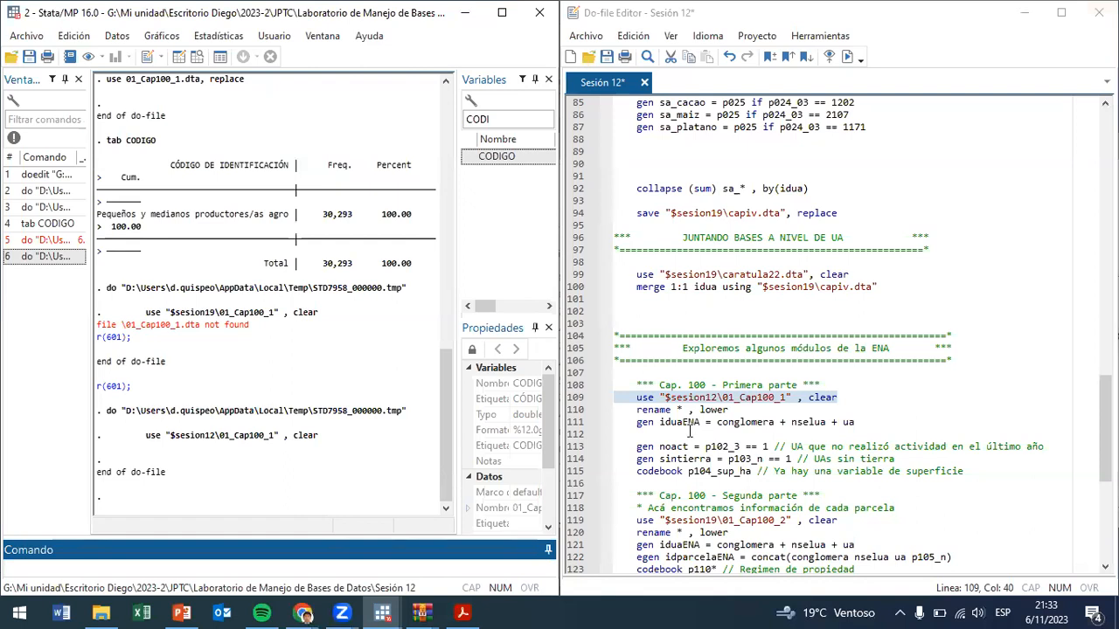
double_click(525, 118)
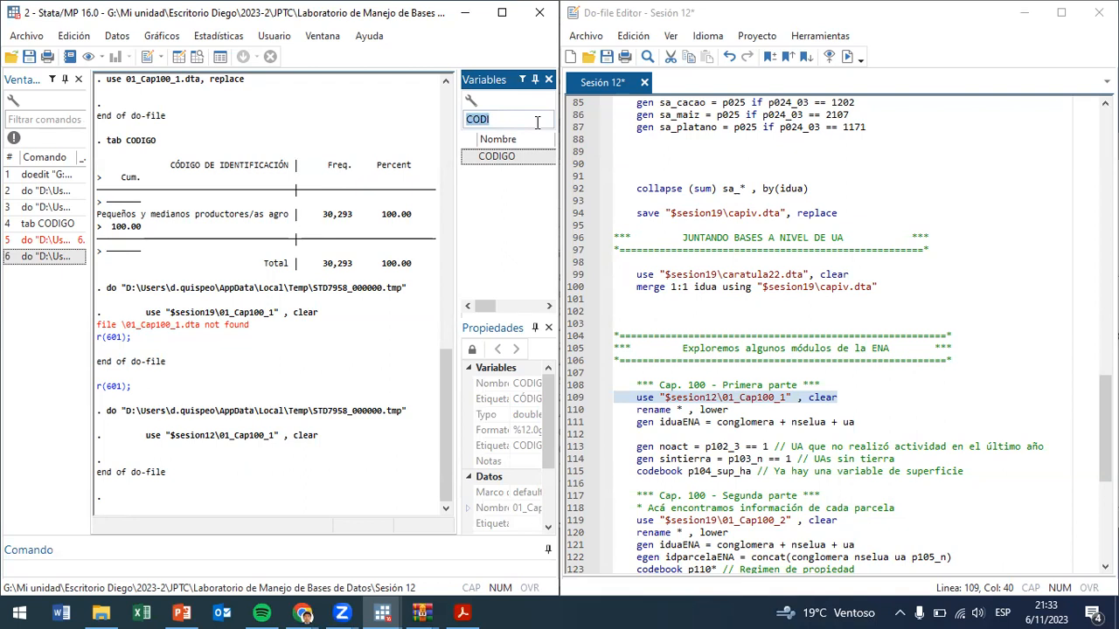
key(BackSpace)
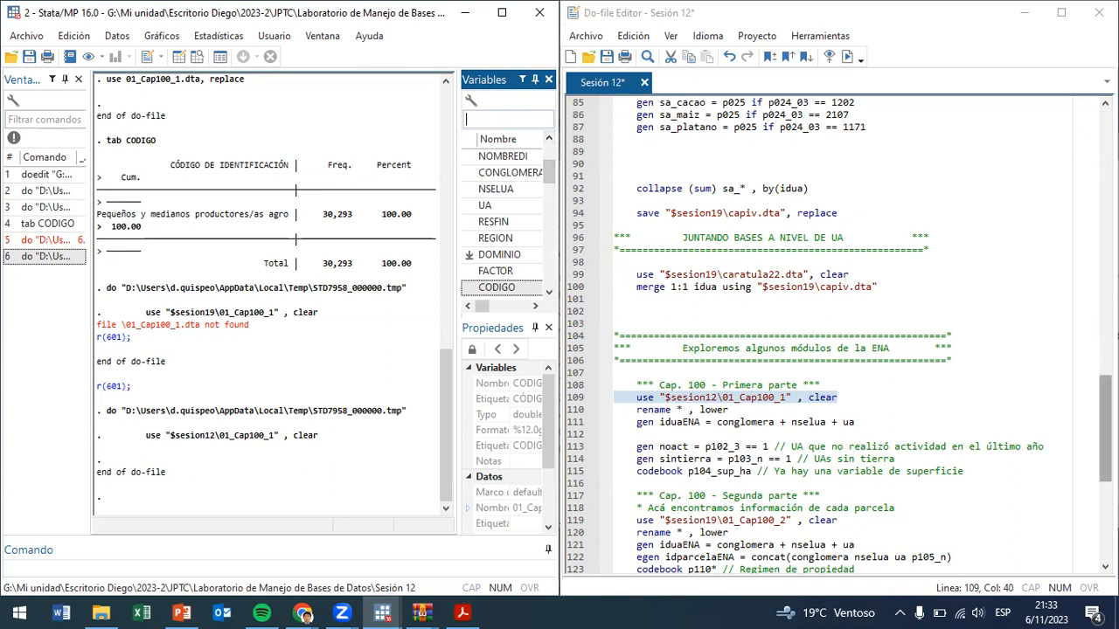
- Review the three unicode lines for 01_Cap100_1.dta at the do-file's end and the beginning of the variables list
scroll(947, 472, down, 9)
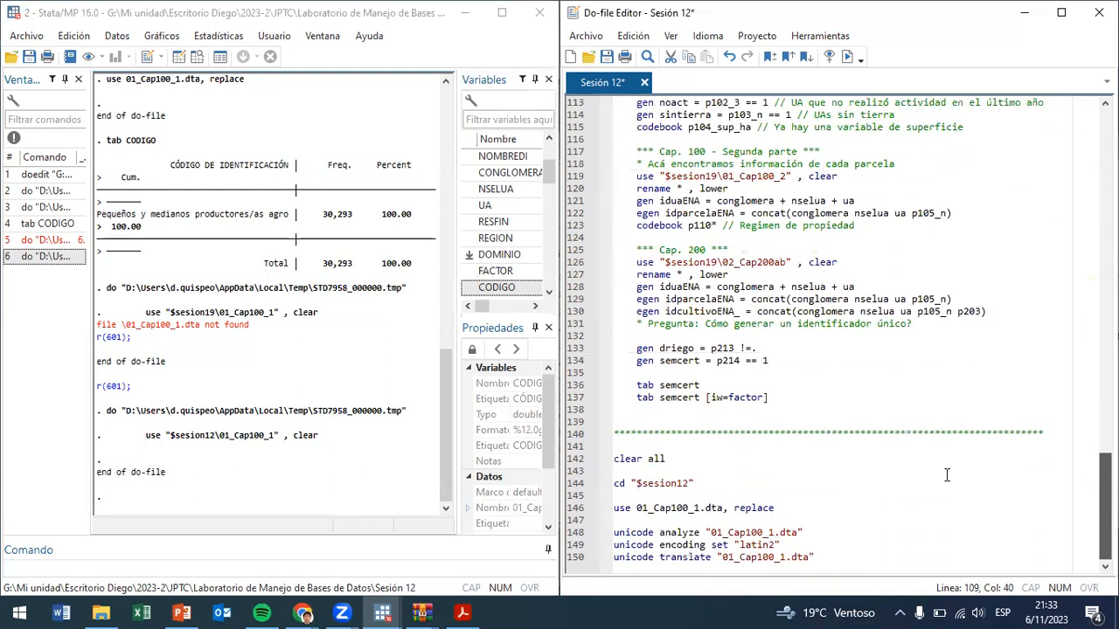
drag(831, 556, 612, 532)
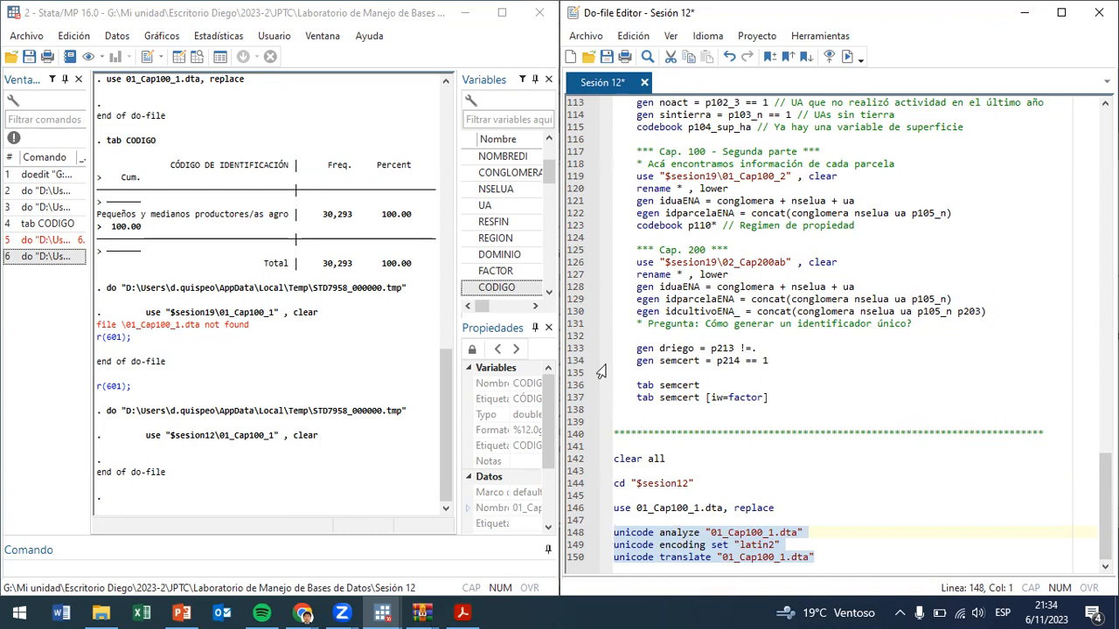
drag(551, 171, 555, 153)
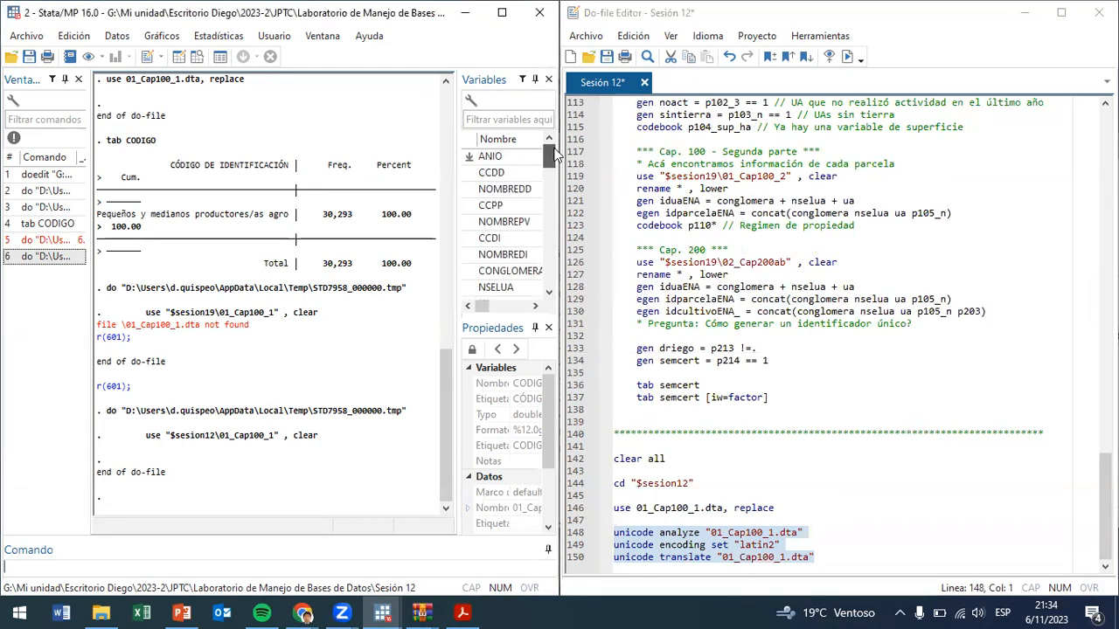
- Try to run the "Cap. 100 - Segunda parte" load line with its $sesion19 path
scroll(848, 315, up, 6)
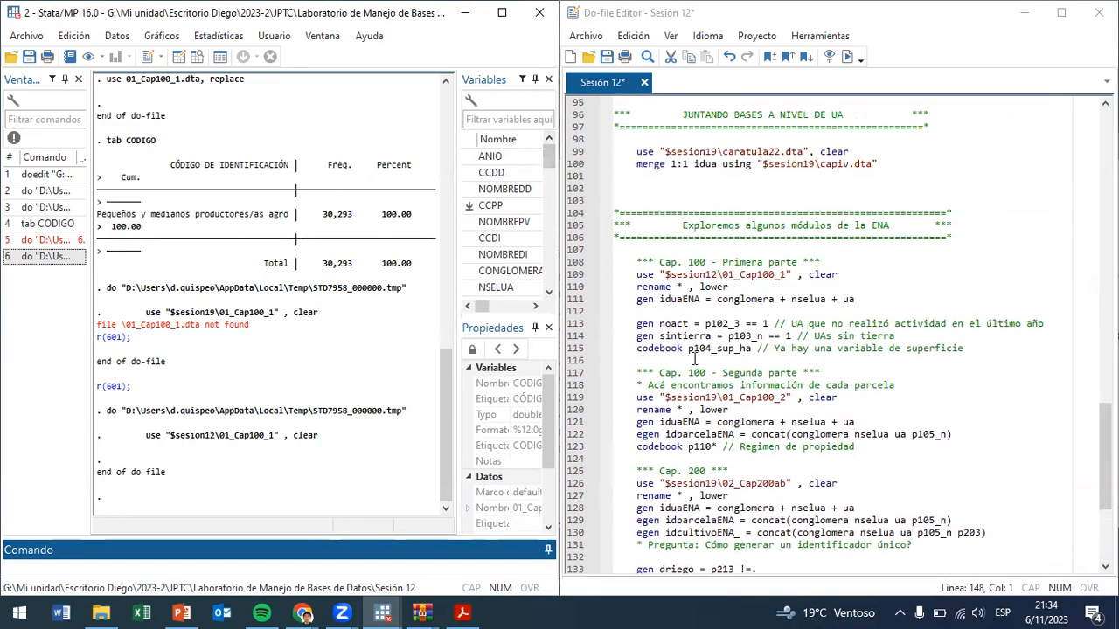
click(714, 398)
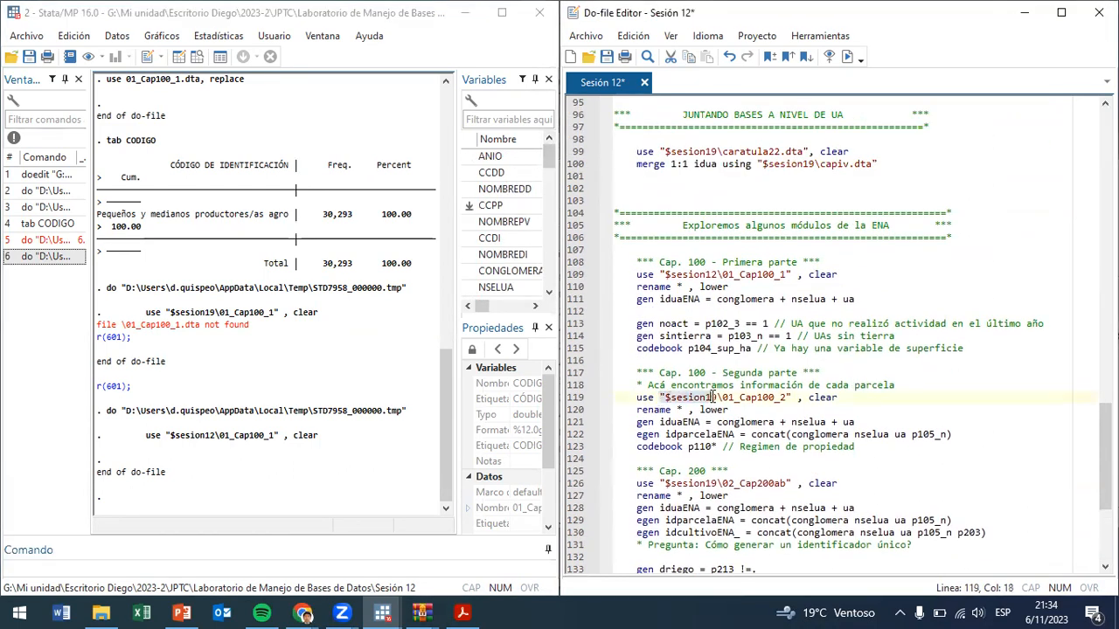
click(847, 56)
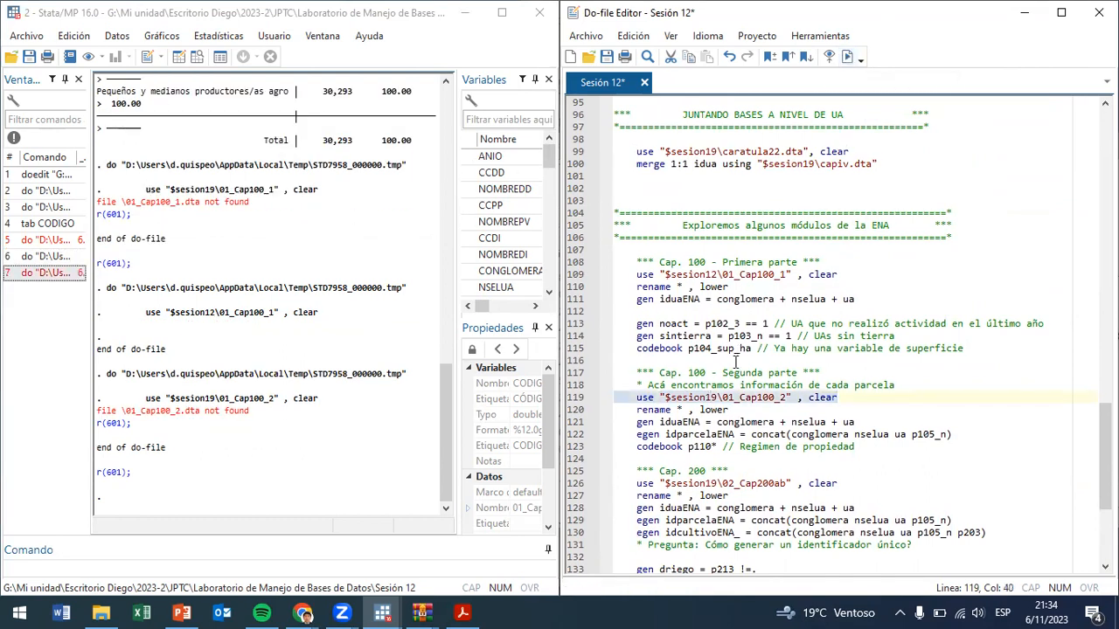
- Change the path in the Segunda parte load line to $sesion12 and run it to load 01_Cap100_2
click(717, 397)
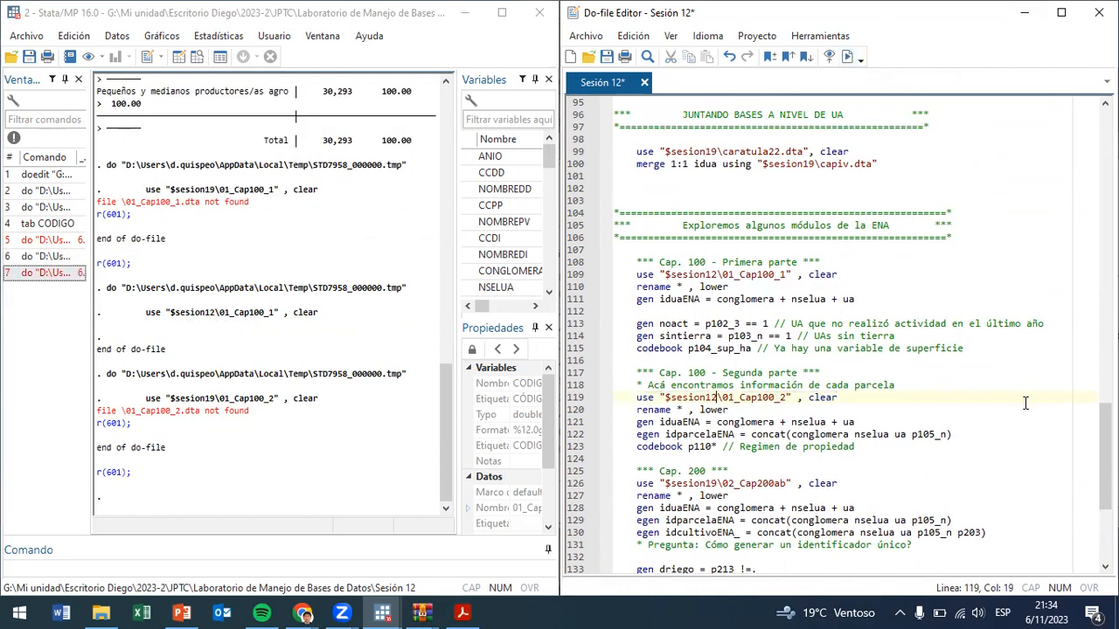
click(782, 397)
click(739, 398)
key(ctrl+d)
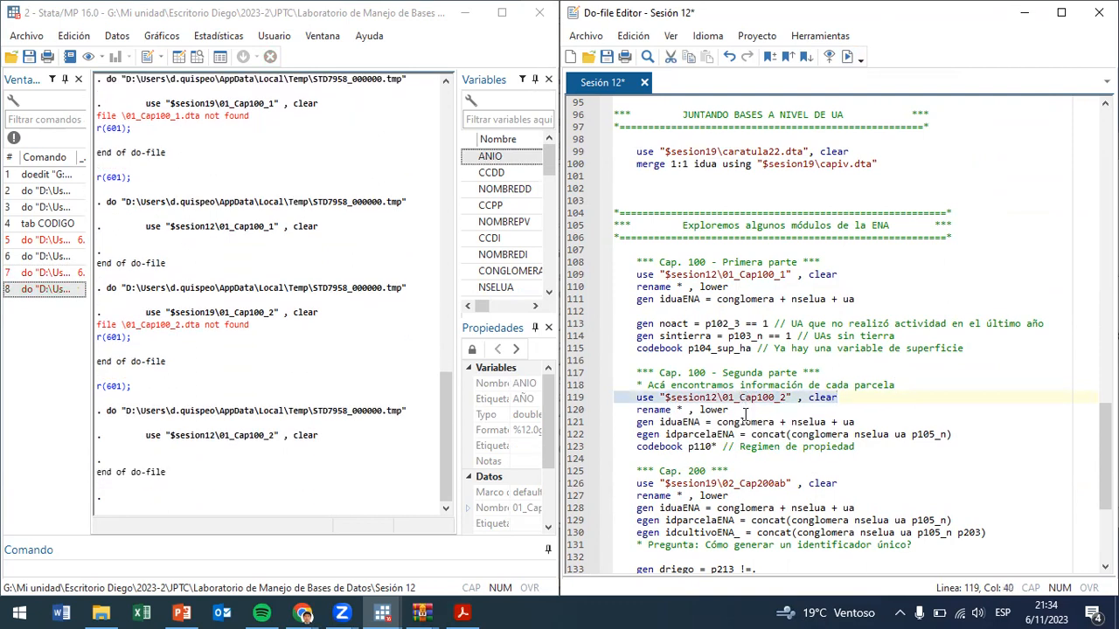
- Change the path in the "Cap. 200" load line to $sesion12 and run it to load 02_Cap200ab
click(716, 483)
key(BackSpace)
text(2)
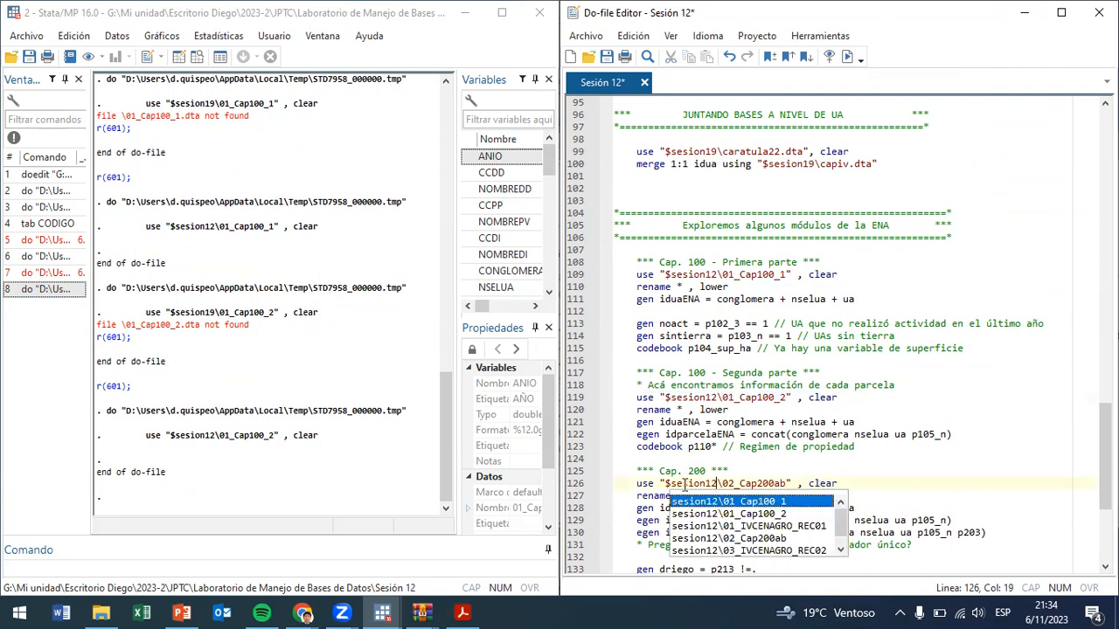
key(Escape)
key(ctrl+d)
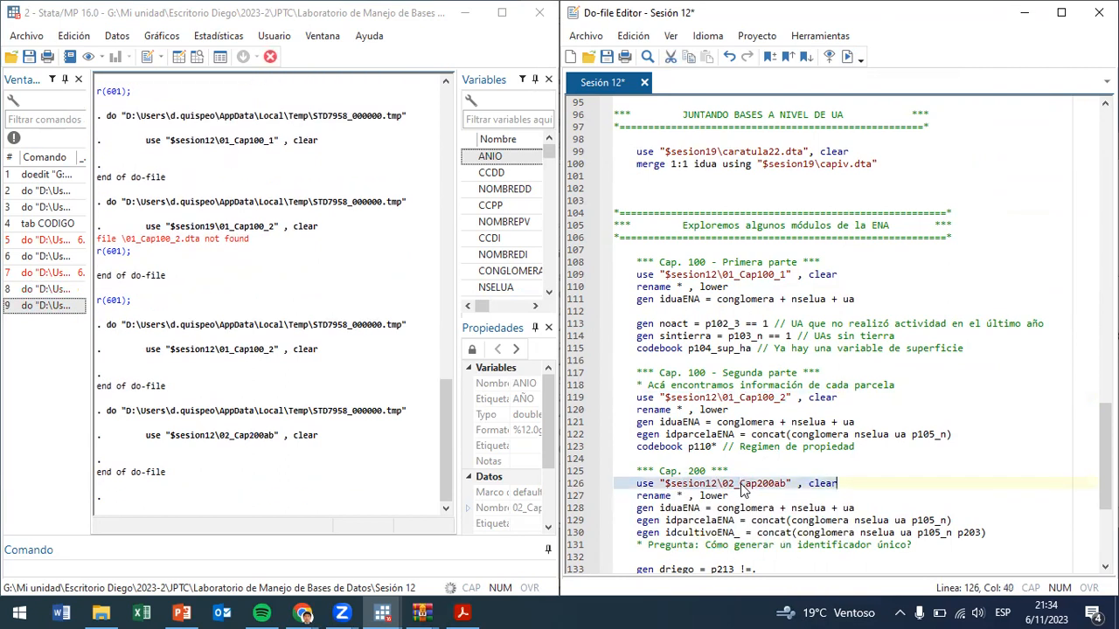
- Review the variable names and labels of 02_Cap200ab and the remaining code down to the unicode lines
drag(458, 209, 407, 209)
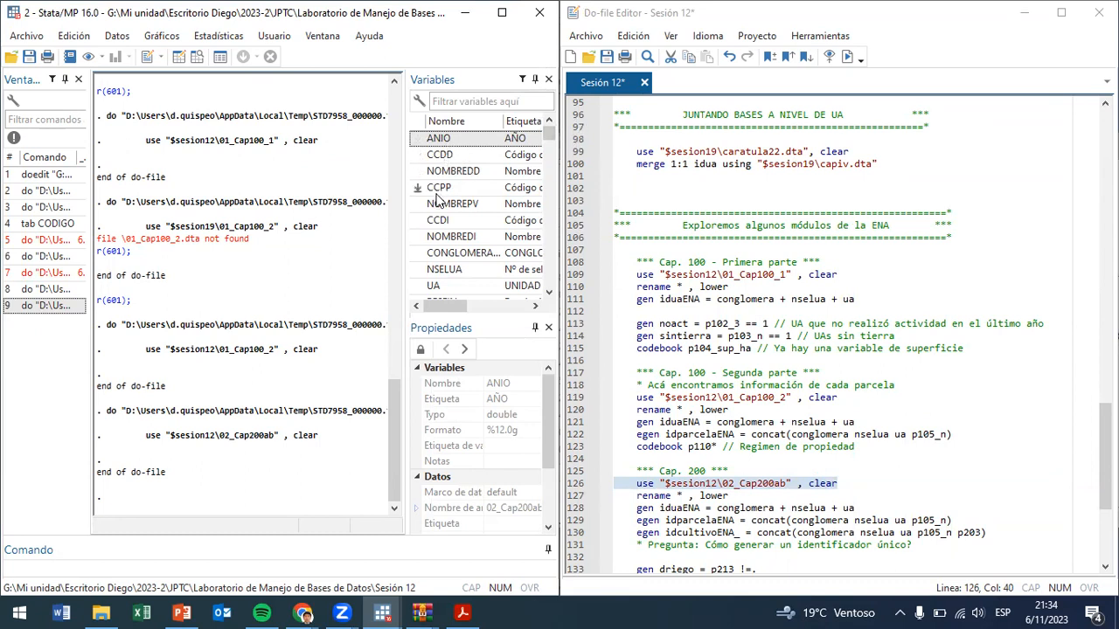
scroll(496, 223, down, 4)
scroll(494, 229, up, 4)
scroll(866, 393, down, 5)
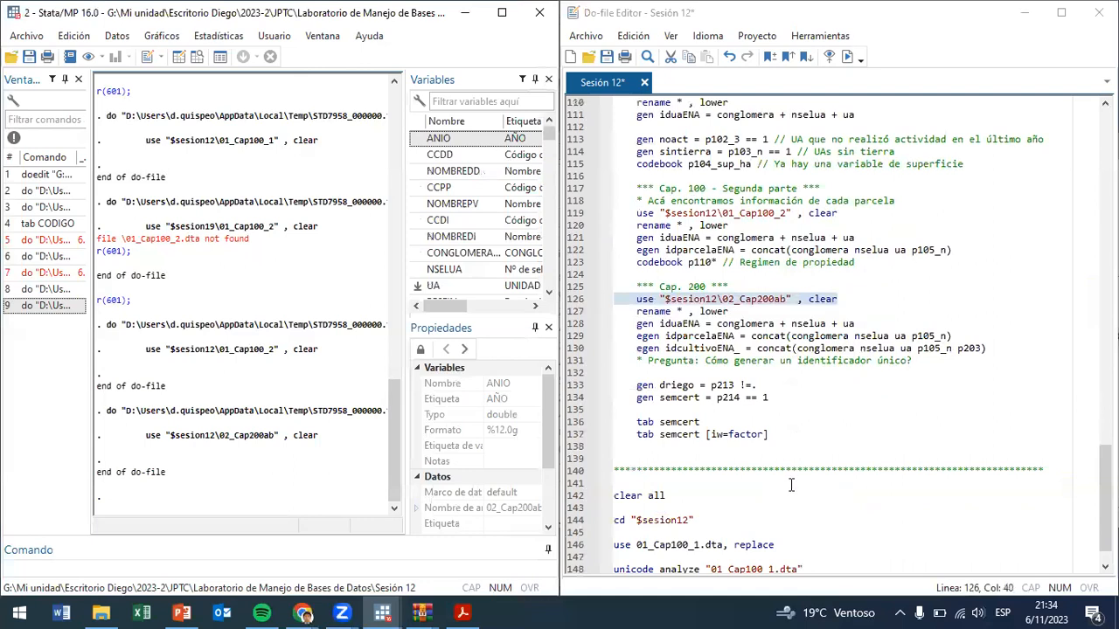
scroll(791, 485, down, 1)
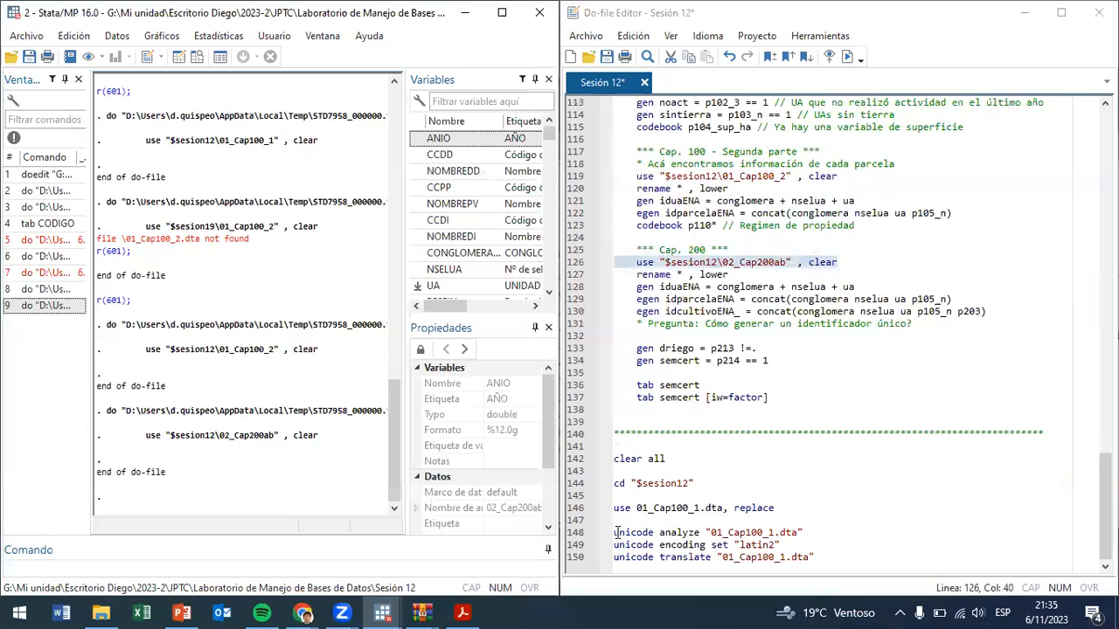
- Enlarge the results area and try to run unicode analyze on "01_Cap100_1.dta"
drag(407, 441, 516, 441)
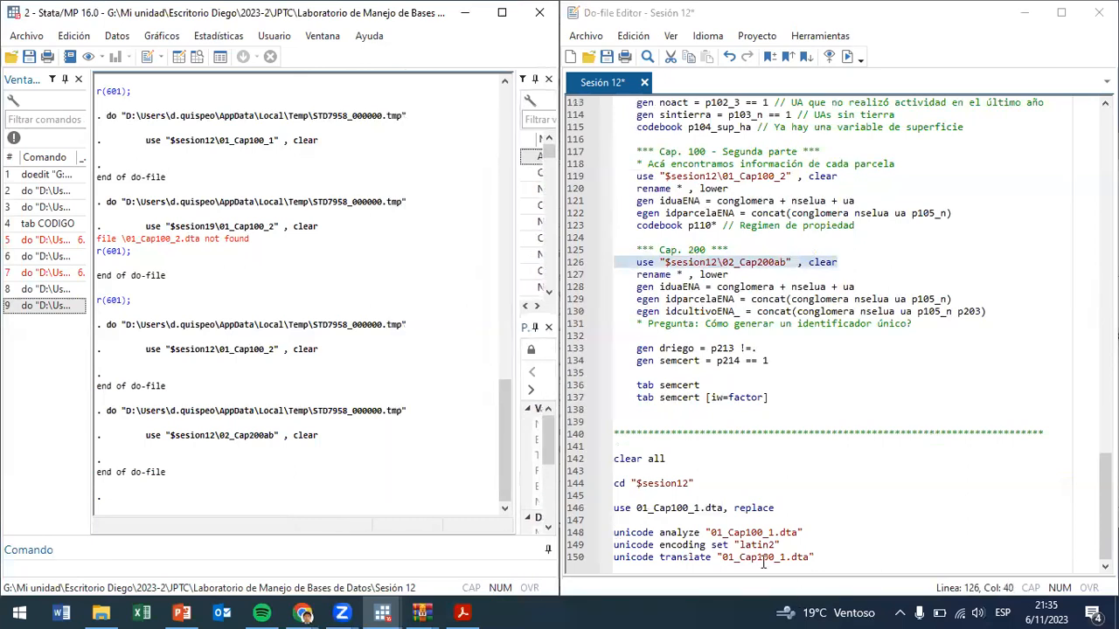
drag(732, 531, 596, 540)
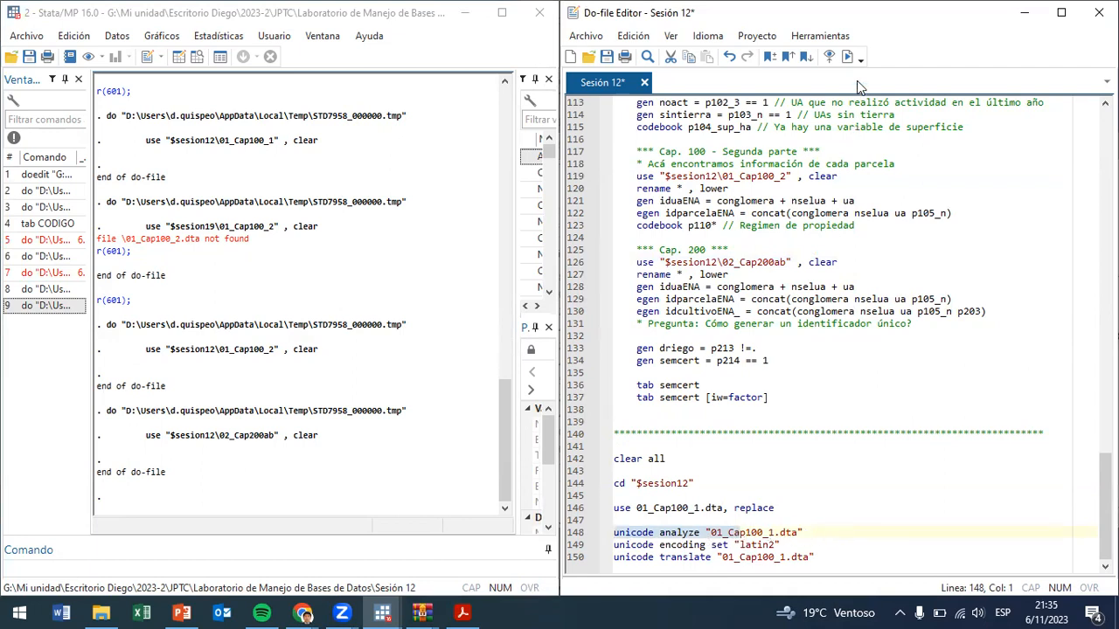
click(846, 56)
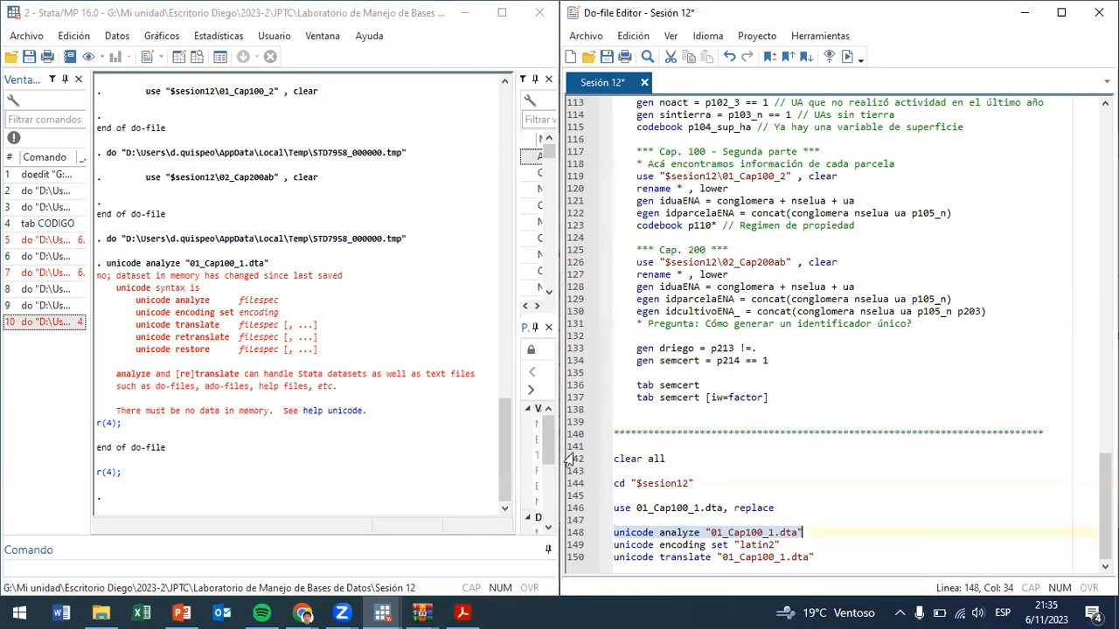
- Examine the unicode analyze line and the unicode encoding set "latin2" line in the do-file
shift+click(705, 532)
click(700, 546)
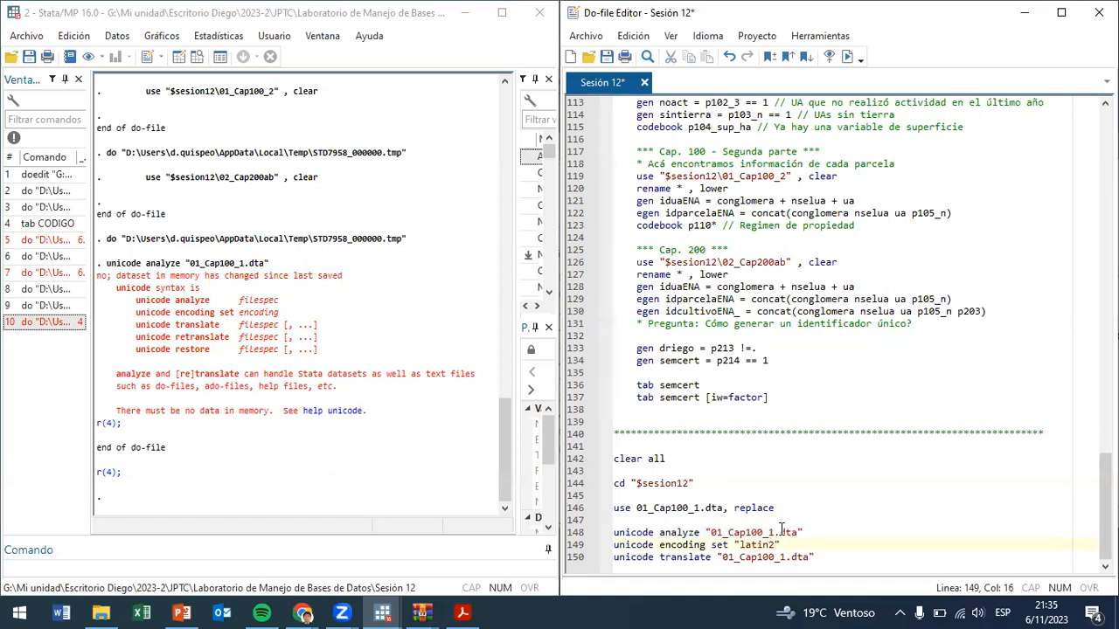
click(645, 545)
drag(645, 545, 750, 545)
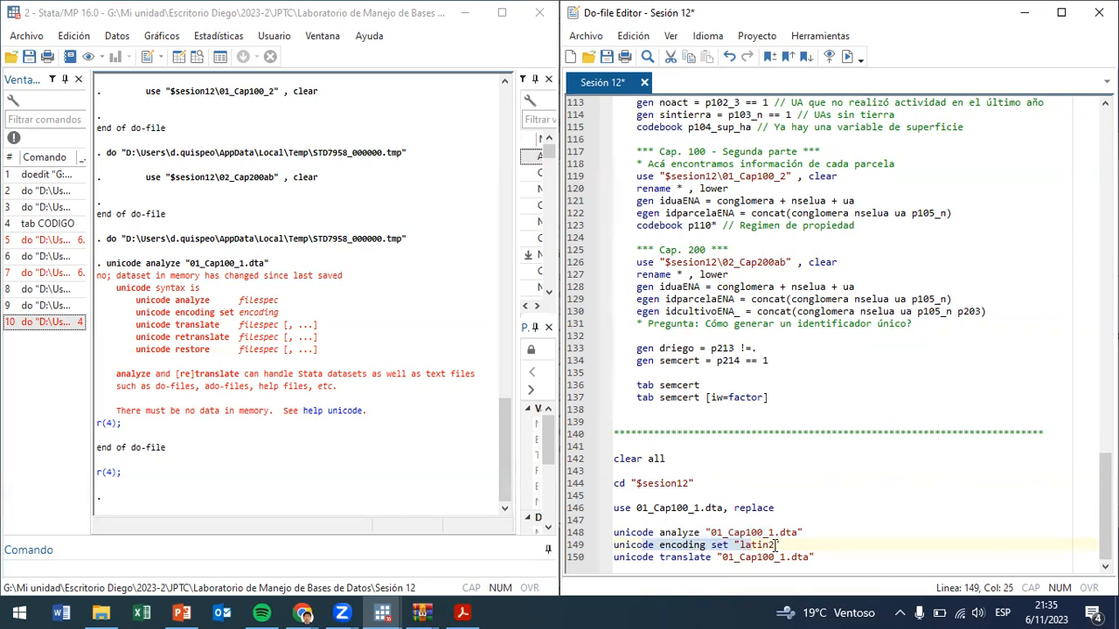
drag(776, 545, 705, 544)
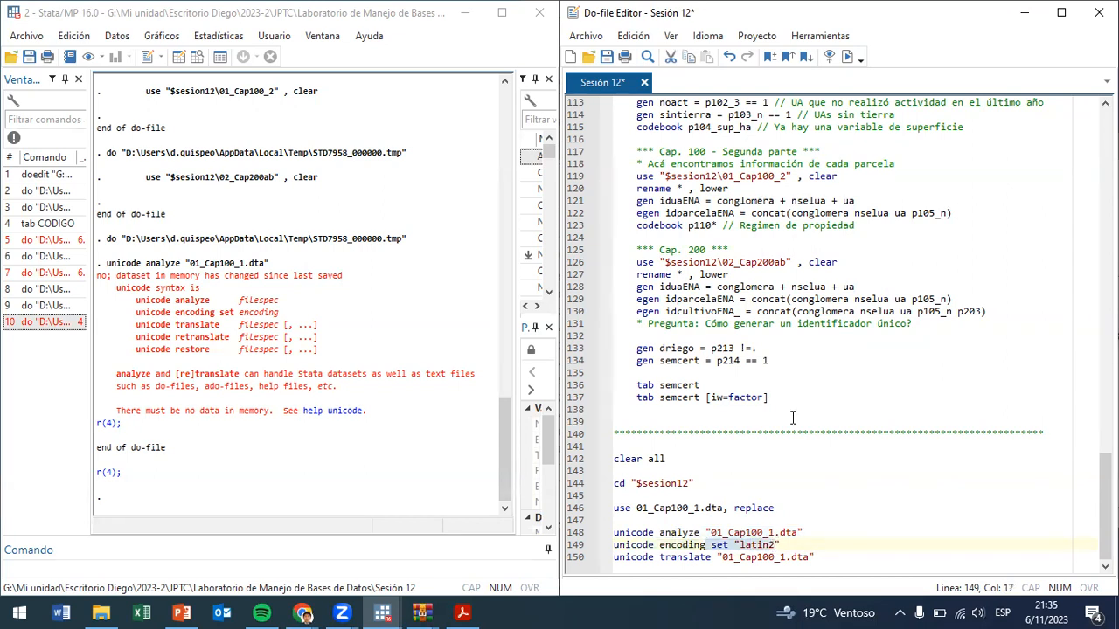
- Try to run the unicode encoding set "latin2" line and the unicode translate "01_Cap100_1.dta" line one at a time
click(847, 57)
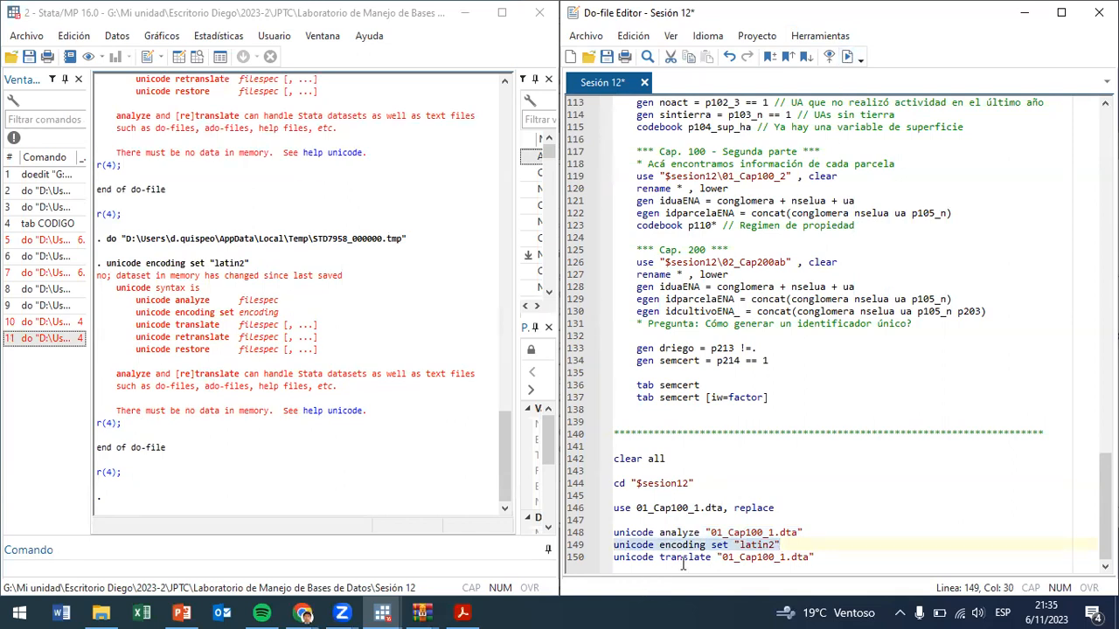
drag(667, 561, 760, 551)
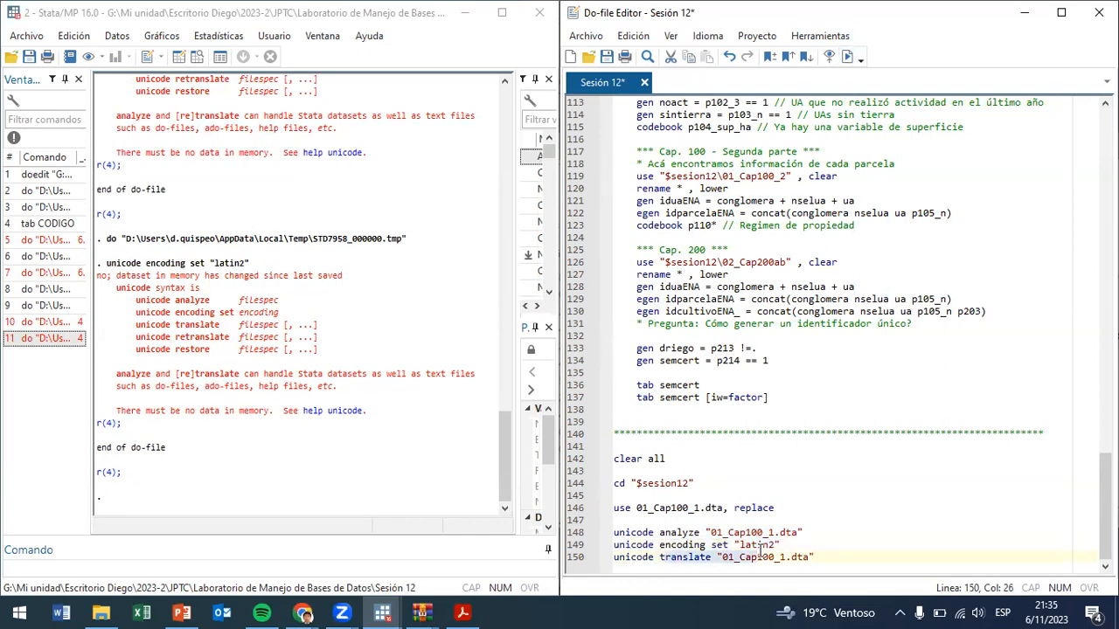
click(845, 64)
- Try to run the code from use 01_Cap100_1.dta through unicode translate, and again starting from the cd "$sesion12" line
drag(645, 495, 814, 556)
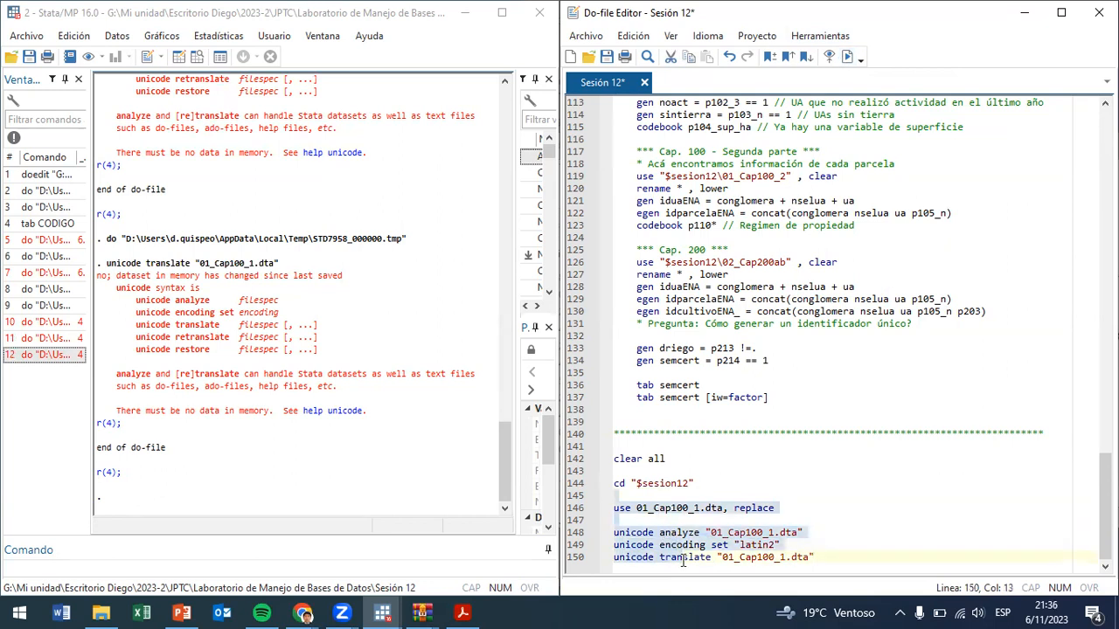
click(846, 56)
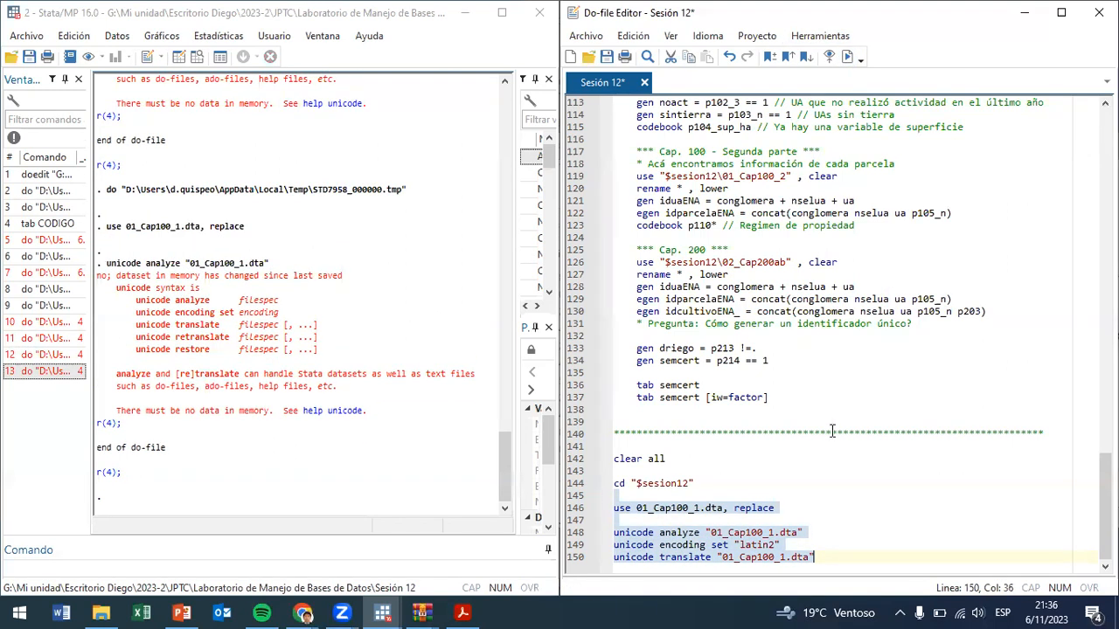
click(818, 507)
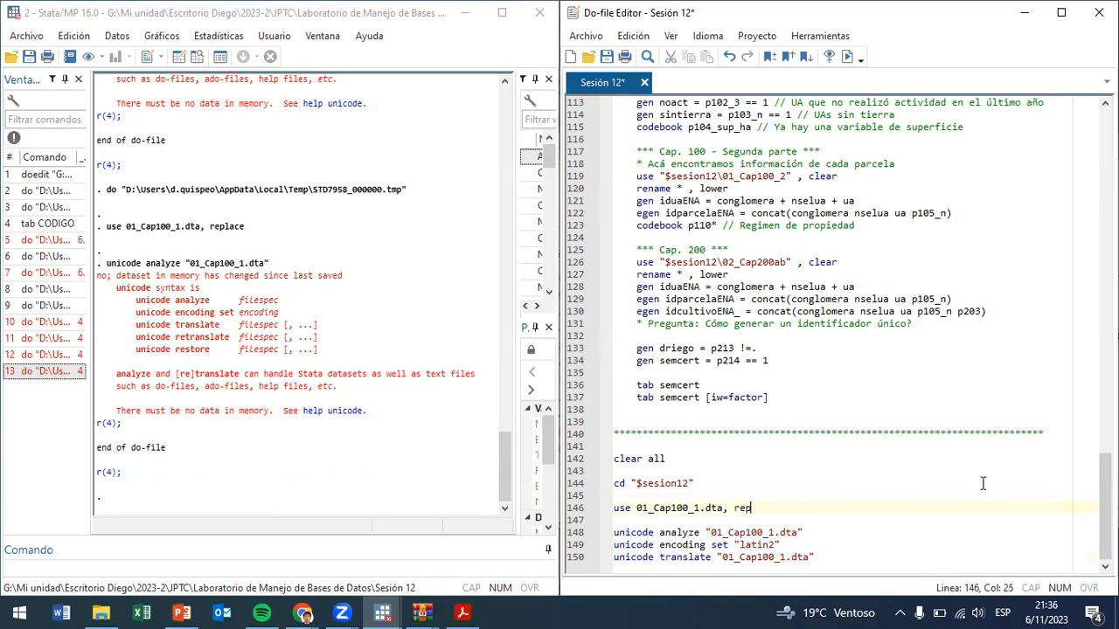
drag(614, 482, 664, 563)
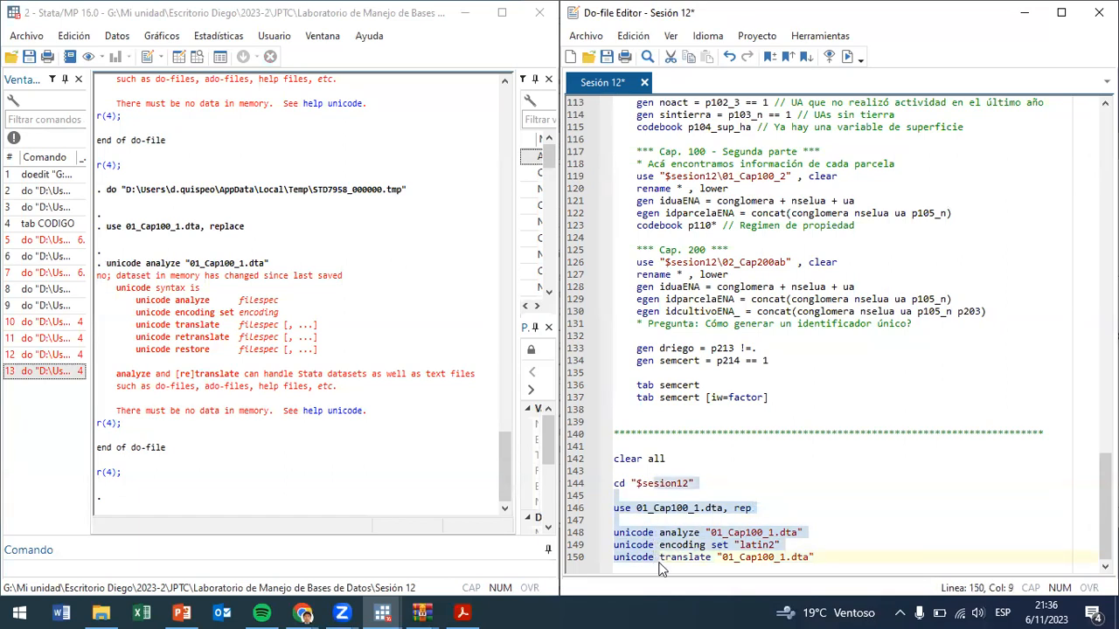
key(ctrl+d)
click(760, 484)
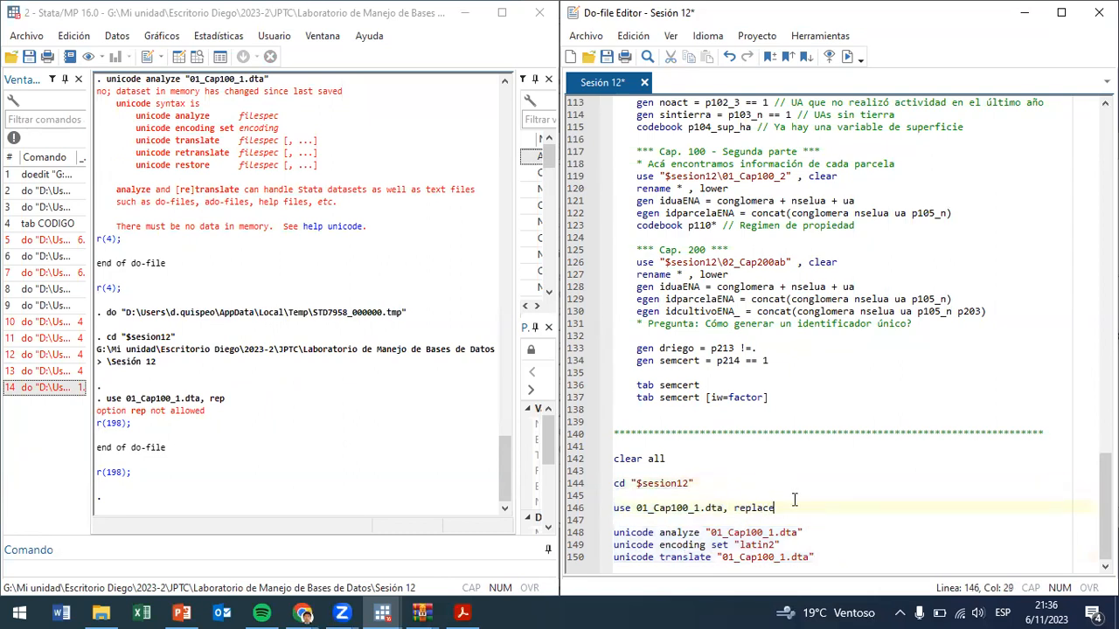
drag(658, 469, 690, 568)
key(ctrl+d)
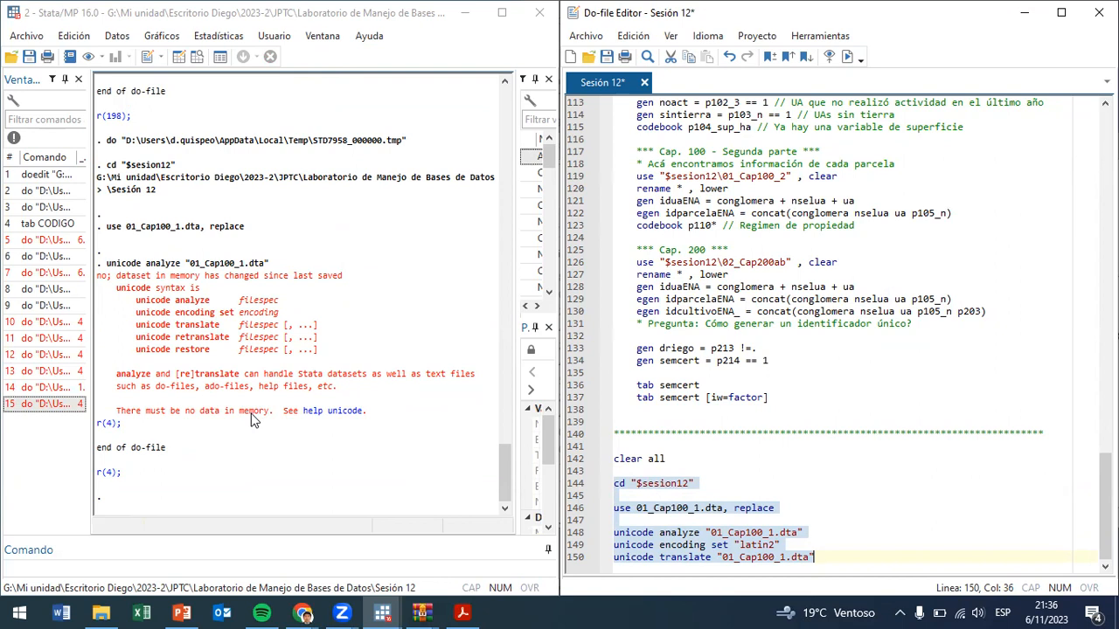
- Run clear all and cd "$sesion12", run the three unicode lines on 01_Cap100_1.dta, and review their output
drag(664, 535, 669, 556)
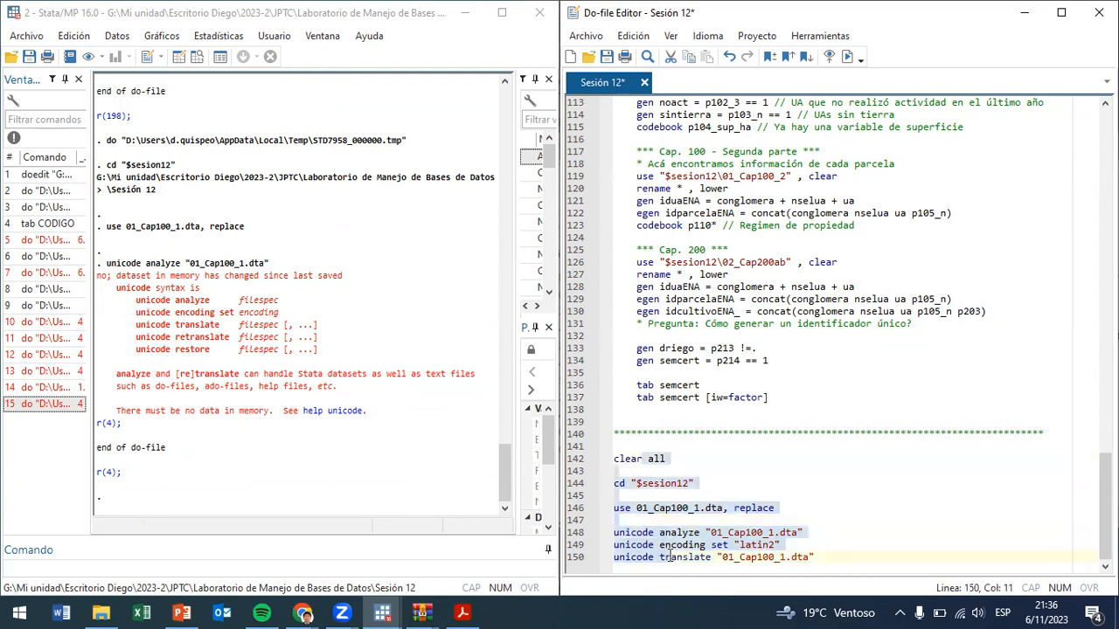
drag(652, 460, 646, 491)
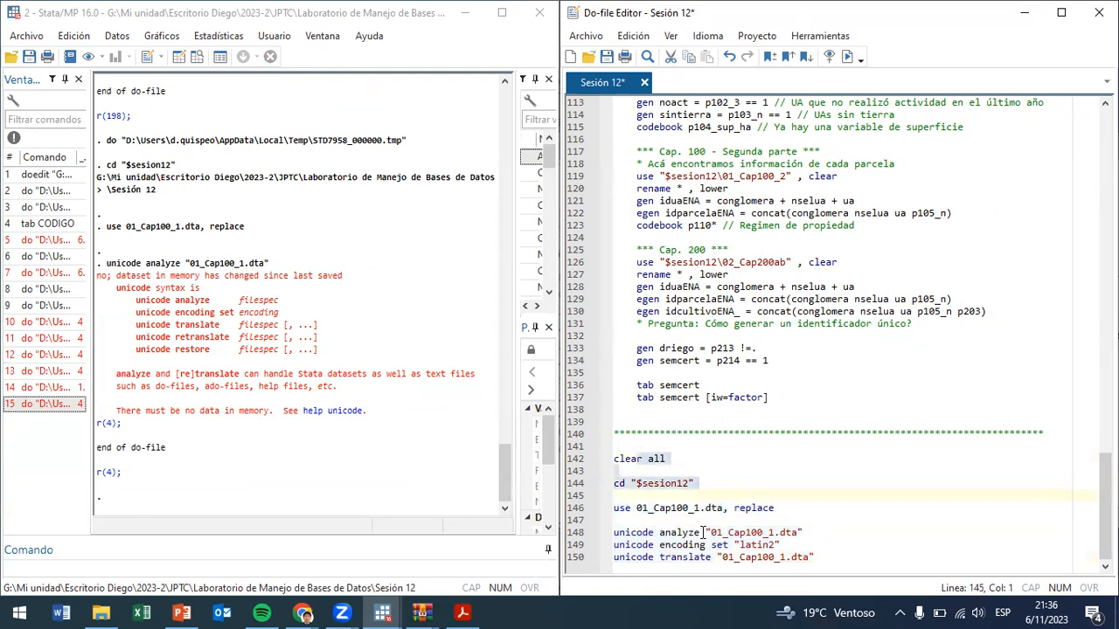
key(ctrl+d)
drag(660, 532, 680, 556)
key(ctrl+d)
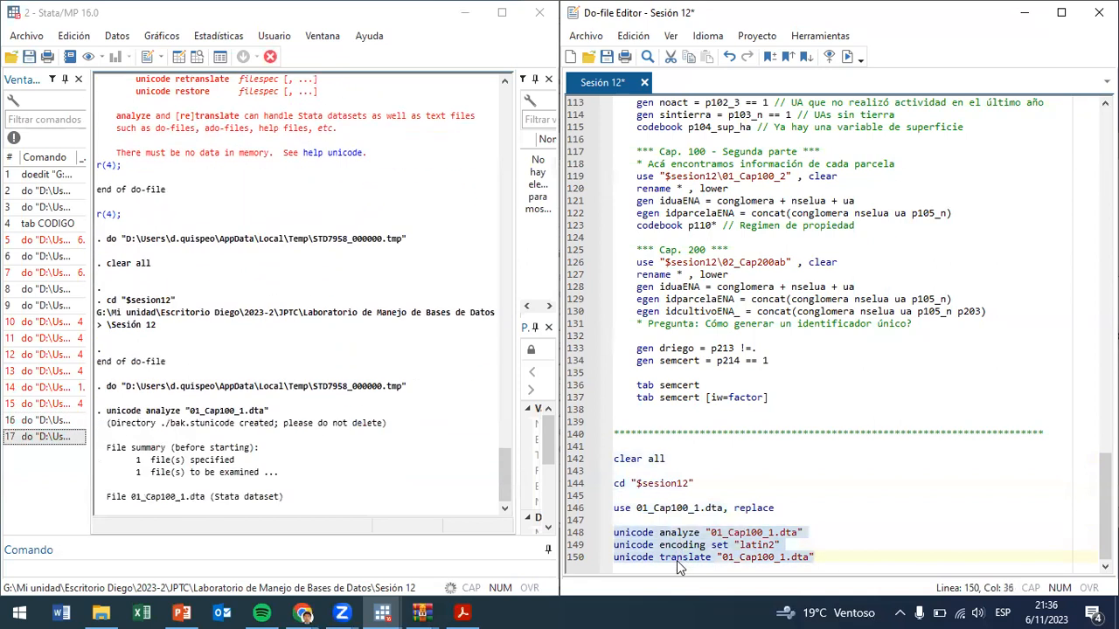
scroll(349, 391, up, 7)
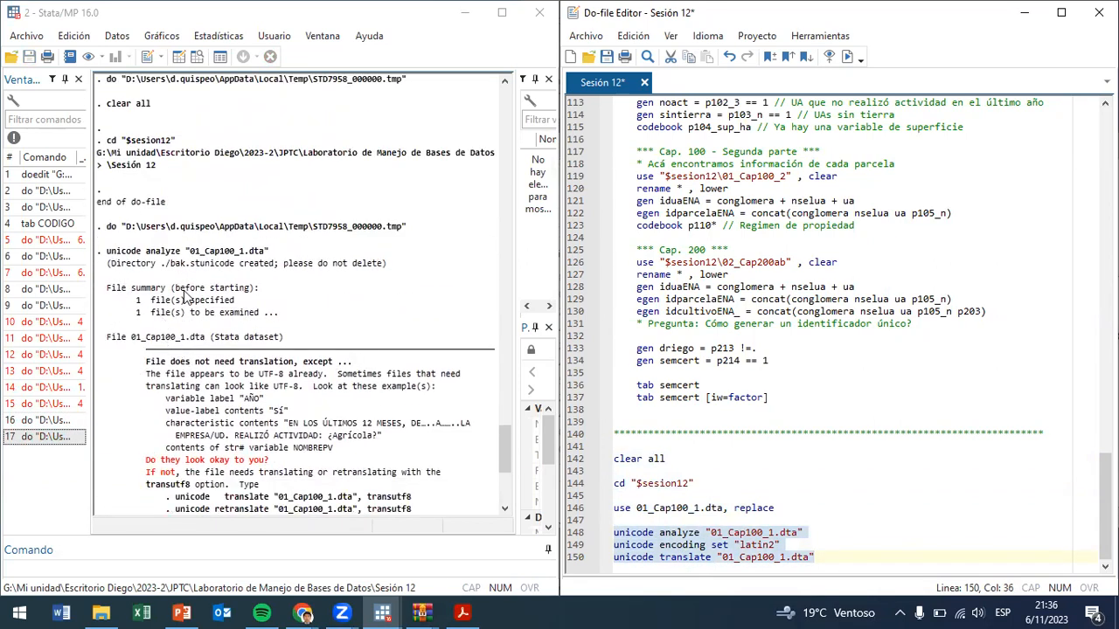
scroll(199, 313, down, 1)
scroll(199, 313, down, 5)
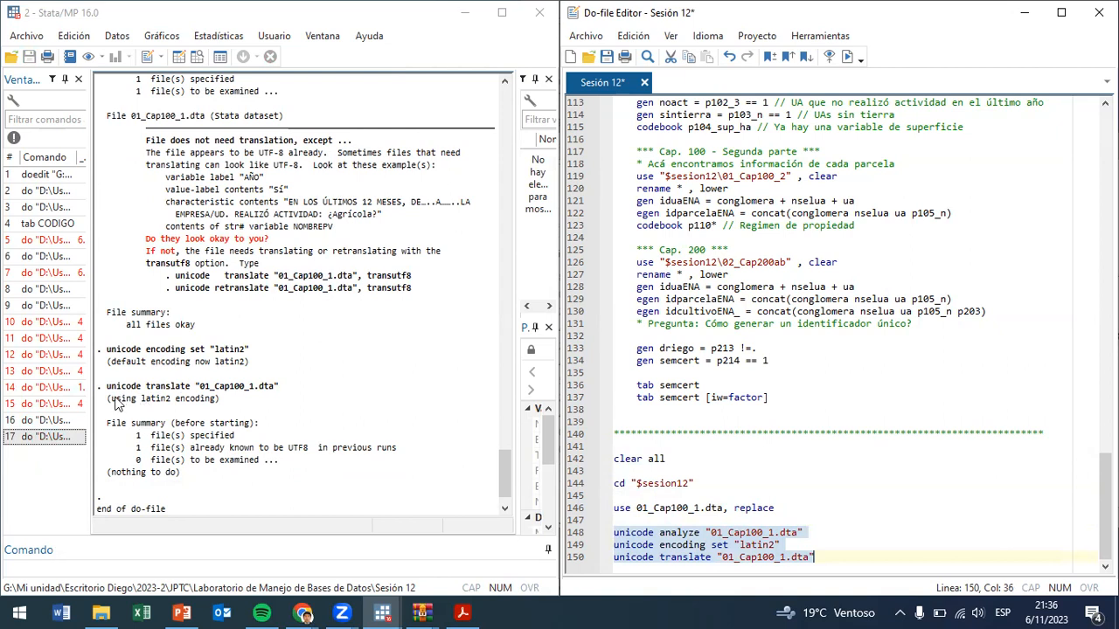
drag(109, 399, 224, 402)
drag(162, 461, 273, 460)
click(261, 491)
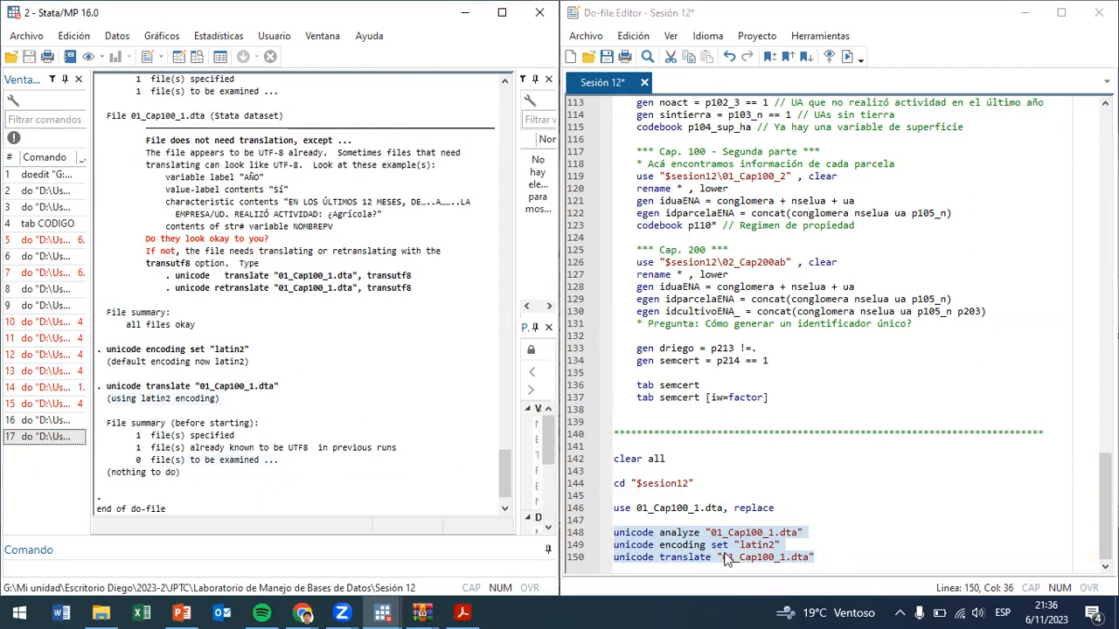
- Duplicate the three unicode lines for 01_Cap100_1.dta at the end of the do-file
drag(835, 560, 611, 525)
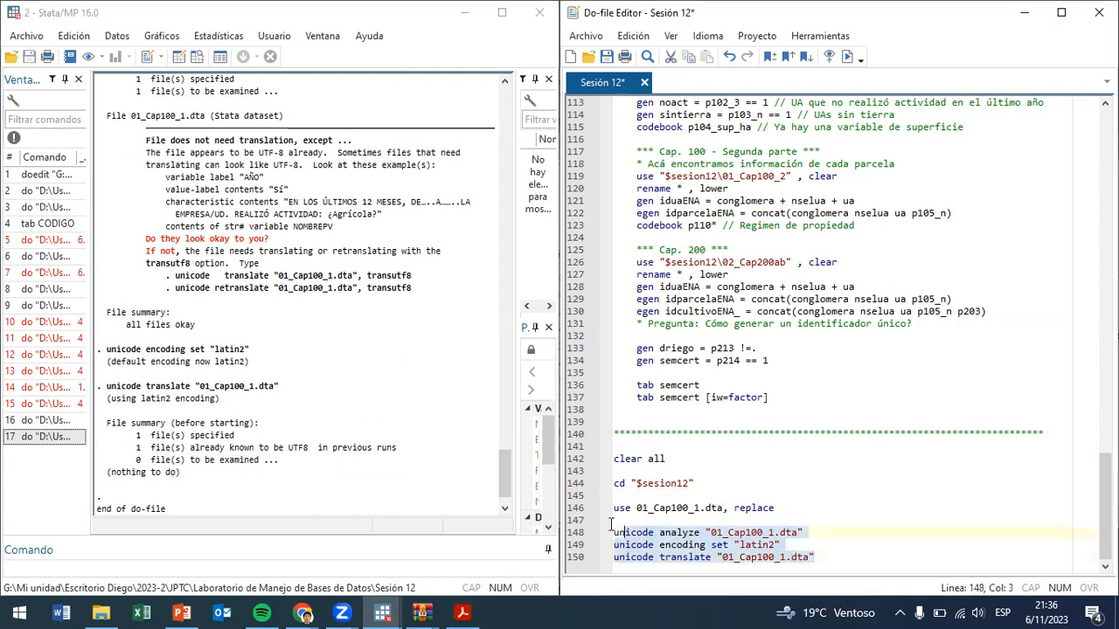
click(840, 554)
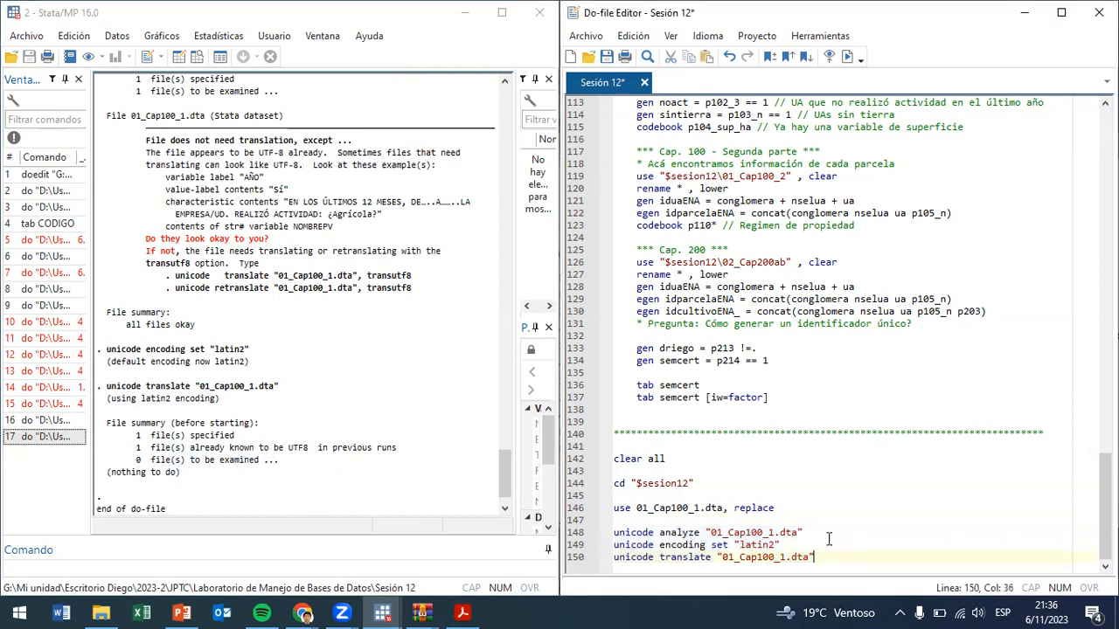
key(Return)
key(Return)
text(unicode analyze "01_Cap100_1.dta" unicode encoding set "latin2" unicode translate "01_Cap100_1.dta")
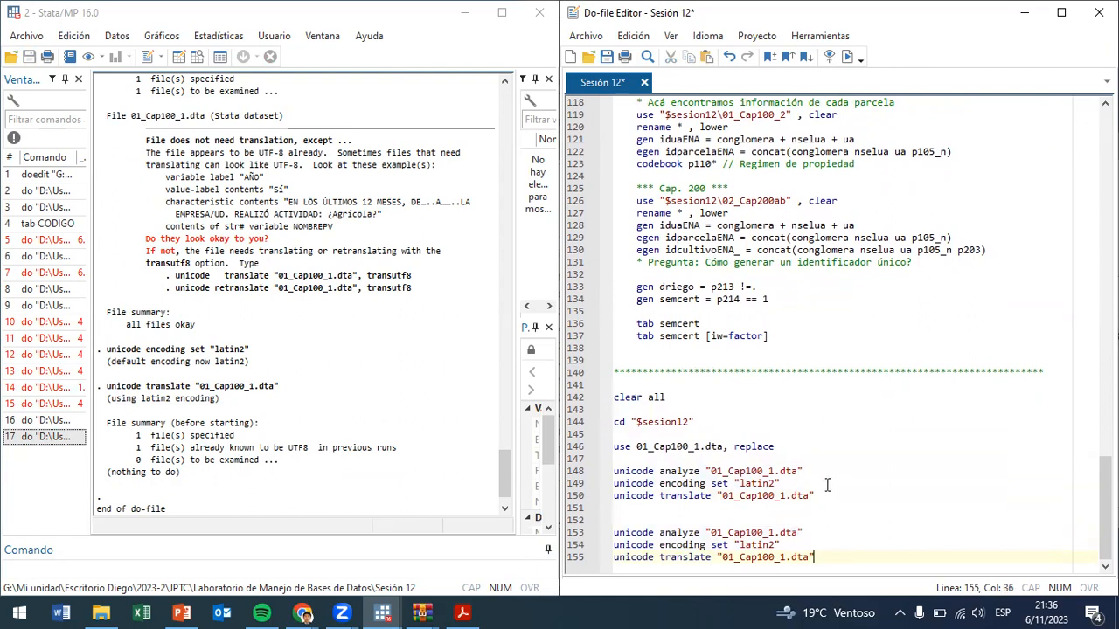
- Change the file name in the copied analyze and translate lines to 01_Cap100_2 and run the block
scroll(795, 210, up, 1)
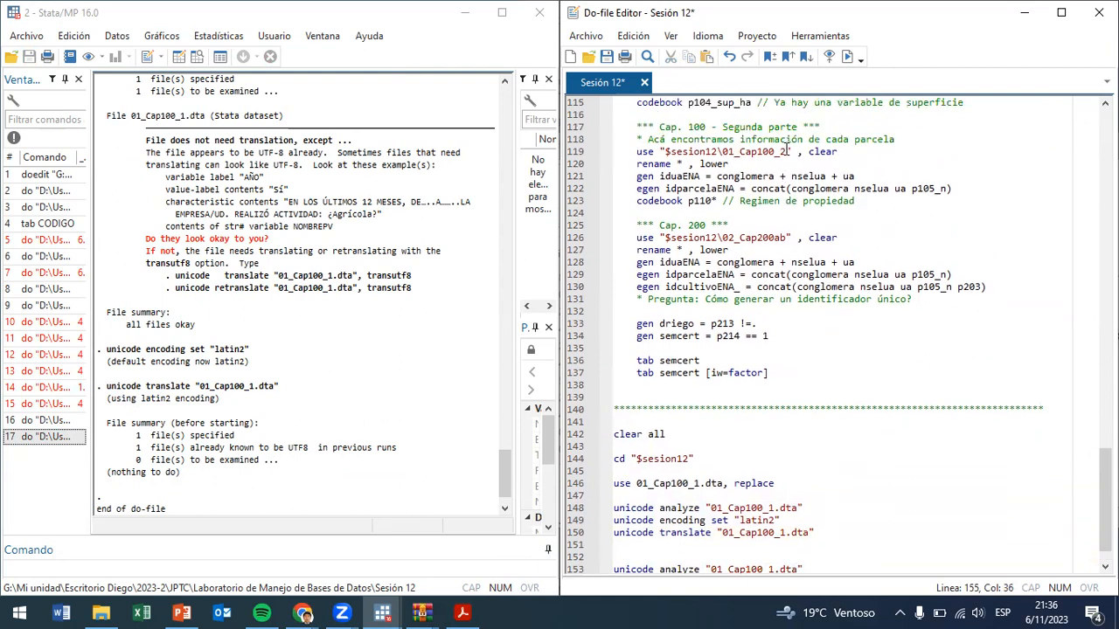
drag(786, 151, 723, 152)
key(ctrl+c)
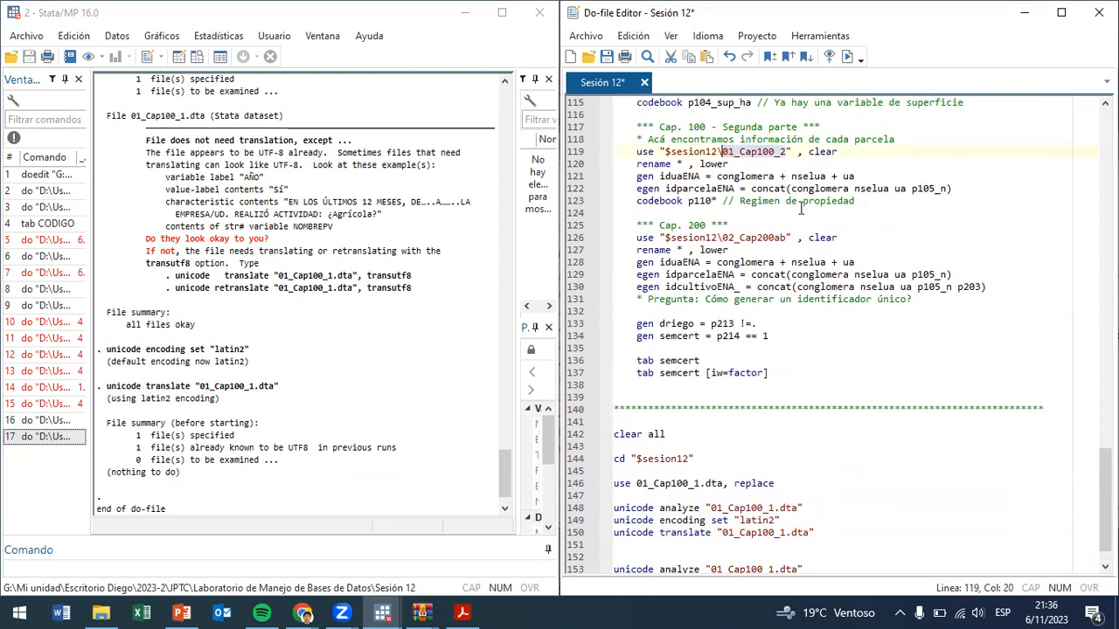
scroll(801, 208, down, 1)
drag(774, 533, 783, 556)
key(ctrl+v)
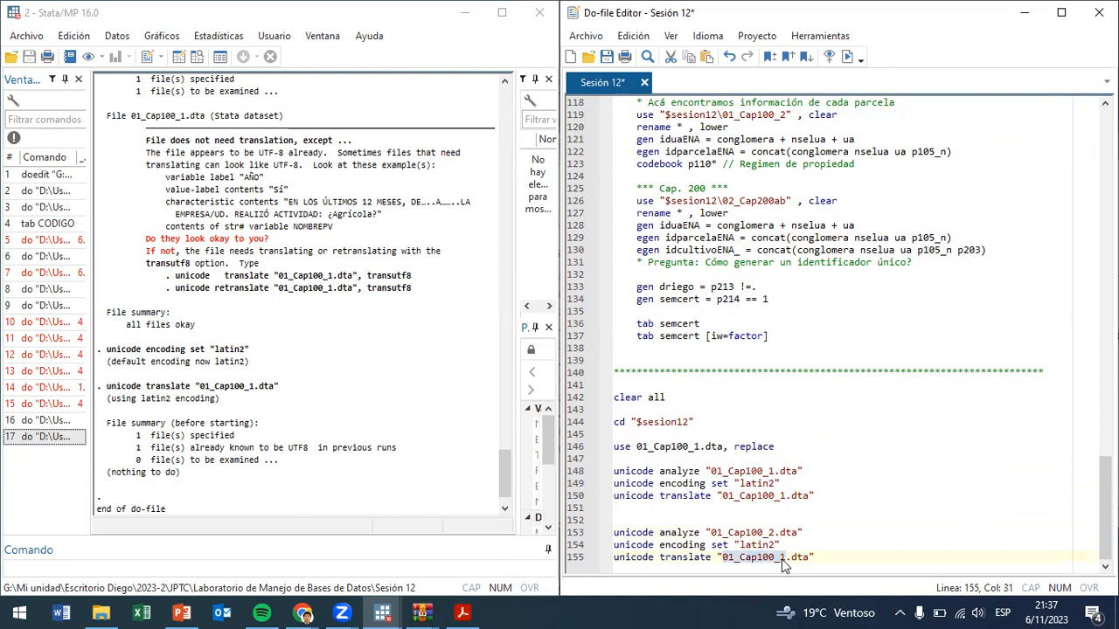
key(ctrl+v)
drag(706, 532, 714, 560)
key(ctrl+d)
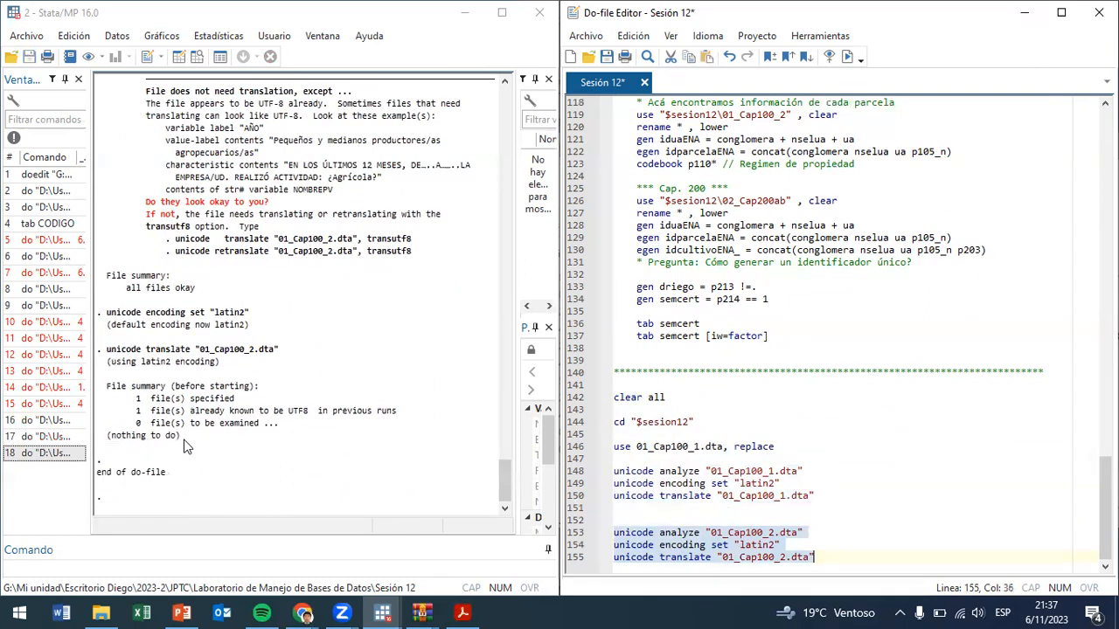
- Add a copy of the 01_Cap100_2.dta unicode block below it at the end of the do-file
click(879, 559)
drag(831, 556, 601, 529)
key(ctrl+c)
click(819, 559)
key(Return)
key(Return)
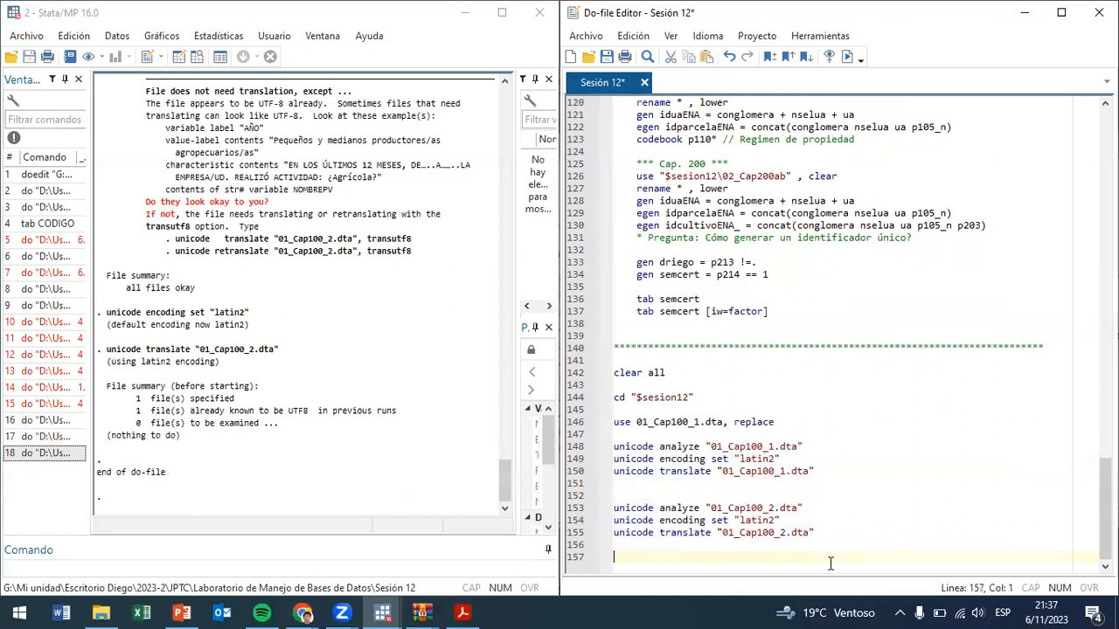
key(ctrl+v)
- Replace the file name in the newest unicode analyze line with 02_Cap200ab, copied from the "Cap. 200" load line
scroll(832, 193, up, 3)
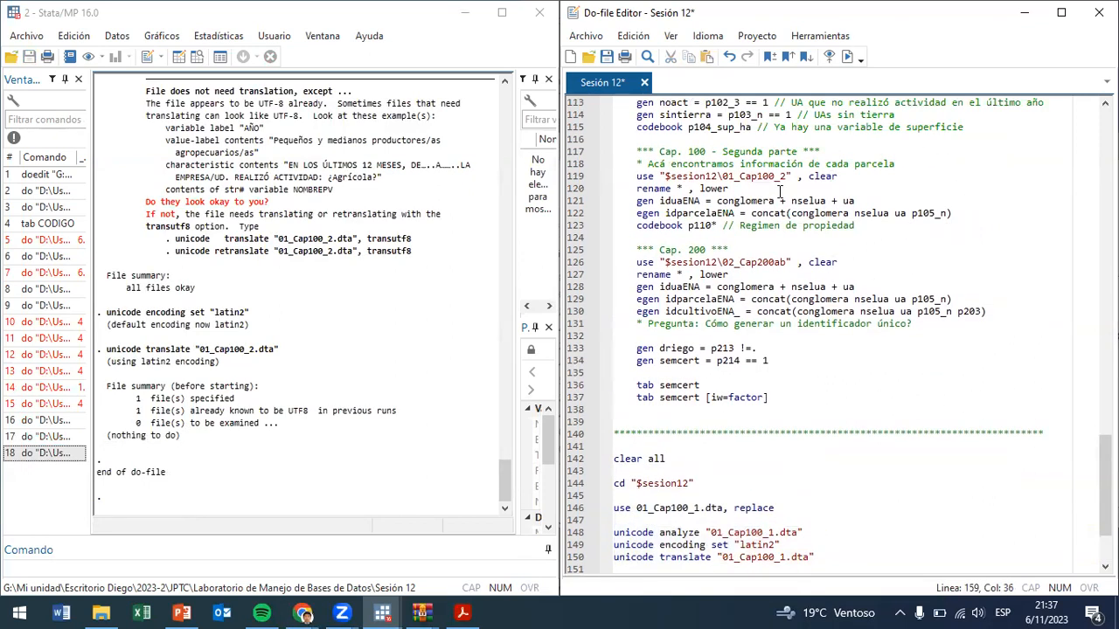
scroll(832, 193, up, 2)
drag(788, 336, 720, 335)
key(ctrl+c)
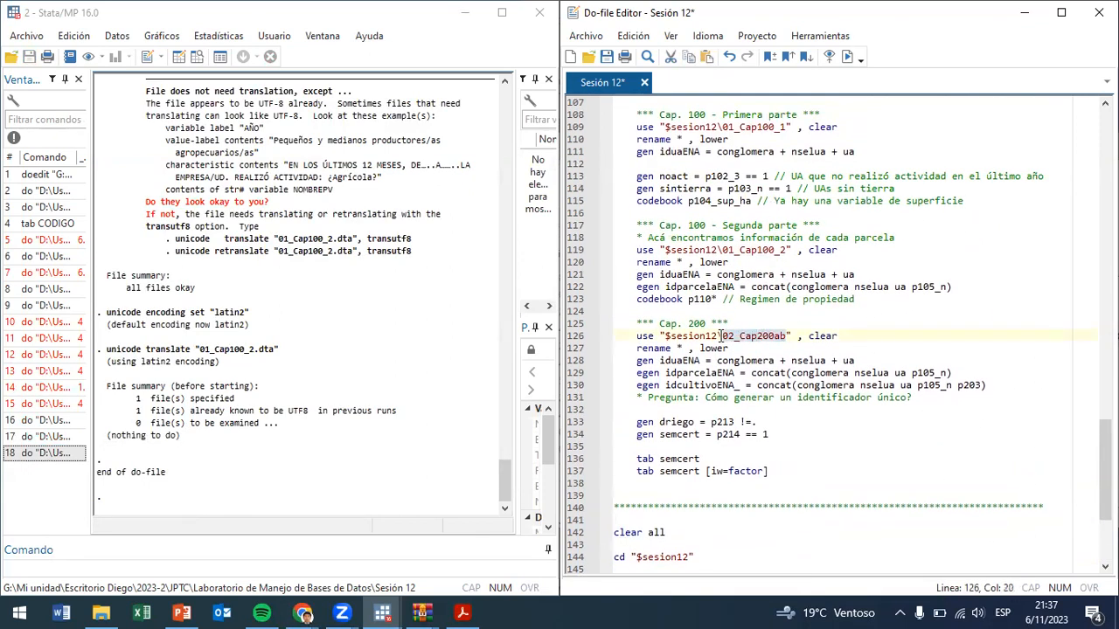
scroll(756, 447, down, 3)
scroll(765, 547, down, 2)
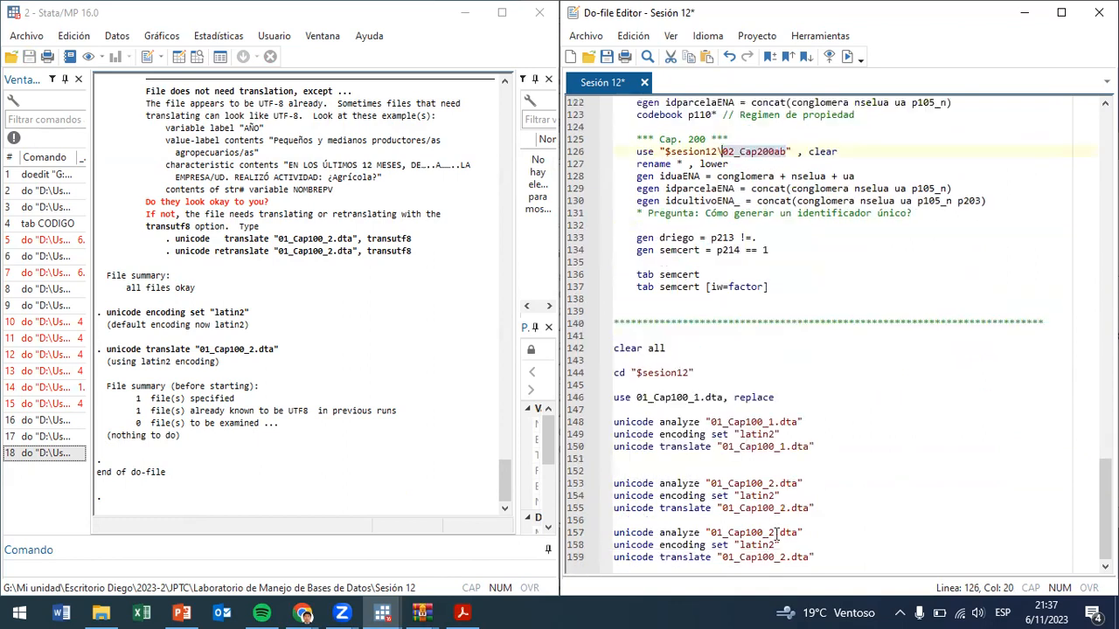
drag(777, 532, 735, 532)
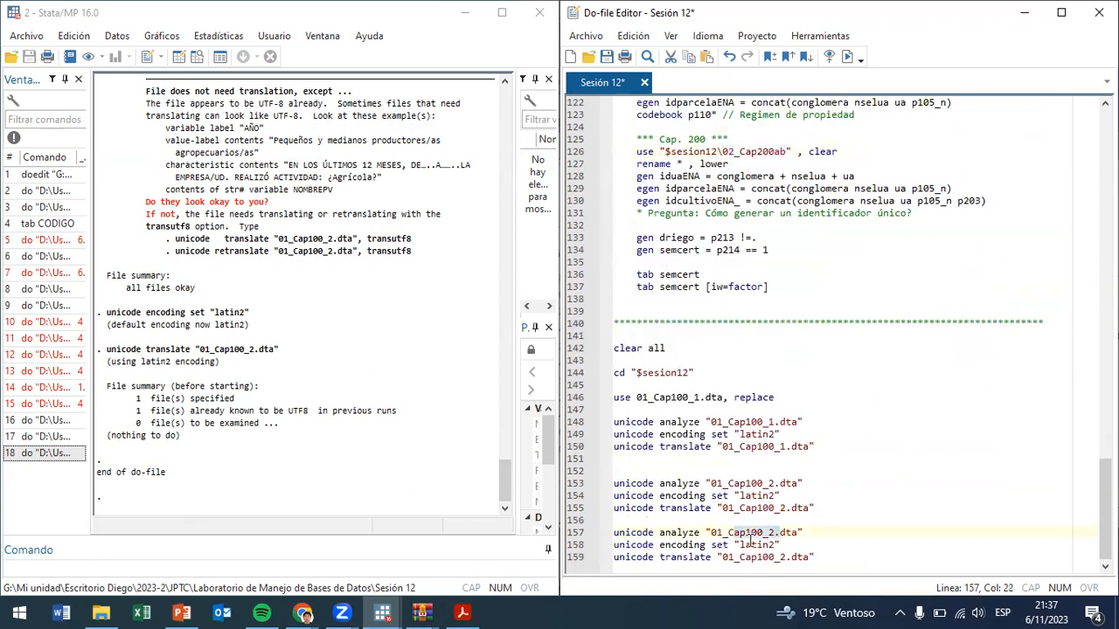
click(739, 532)
click(767, 532)
key(shift+Left)
key(shift+Left)
key(shift+Left)
key(shift+Left)
key(shift+Left)
key(shift+Left)
key(shift+Left)
key(shift+Left)
key(shift+Left)
key(shift+Left)
key(shift+Left)
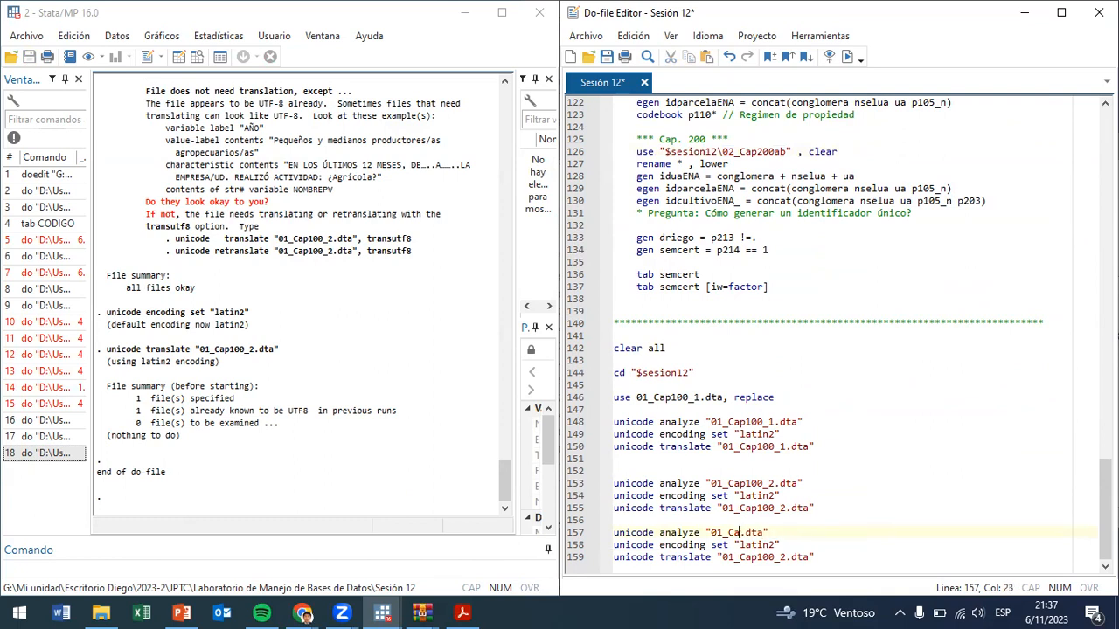
key(ctrl+v)
- Replace the file name in the last unicode translate line with 02_Cap200ab and run that block's three unicode lines
key(Down)
key(Down)
key(Right)
key(Right)
key(BackSpace)
key(BackSpace)
key(BackSpace)
key(BackSpace)
key(BackSpace)
key(BackSpace)
key(BackSpace)
key(BackSpace)
key(BackSpace)
key(BackSpace)
key(BackSpace)
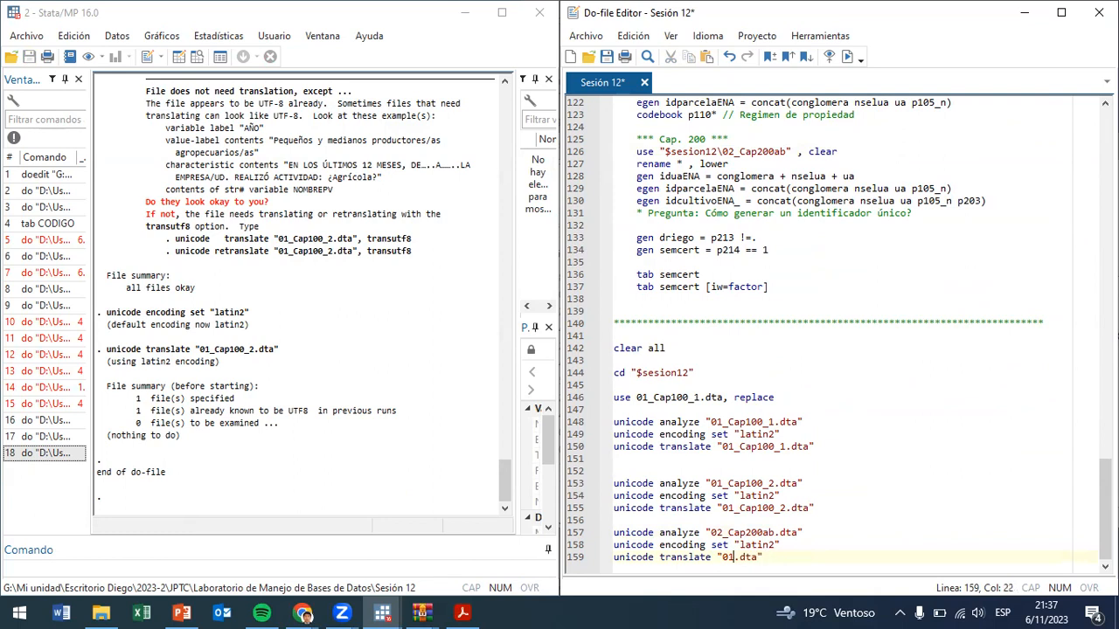
key(ctrl+v)
drag(613, 532, 738, 557)
key(ctrl+d)
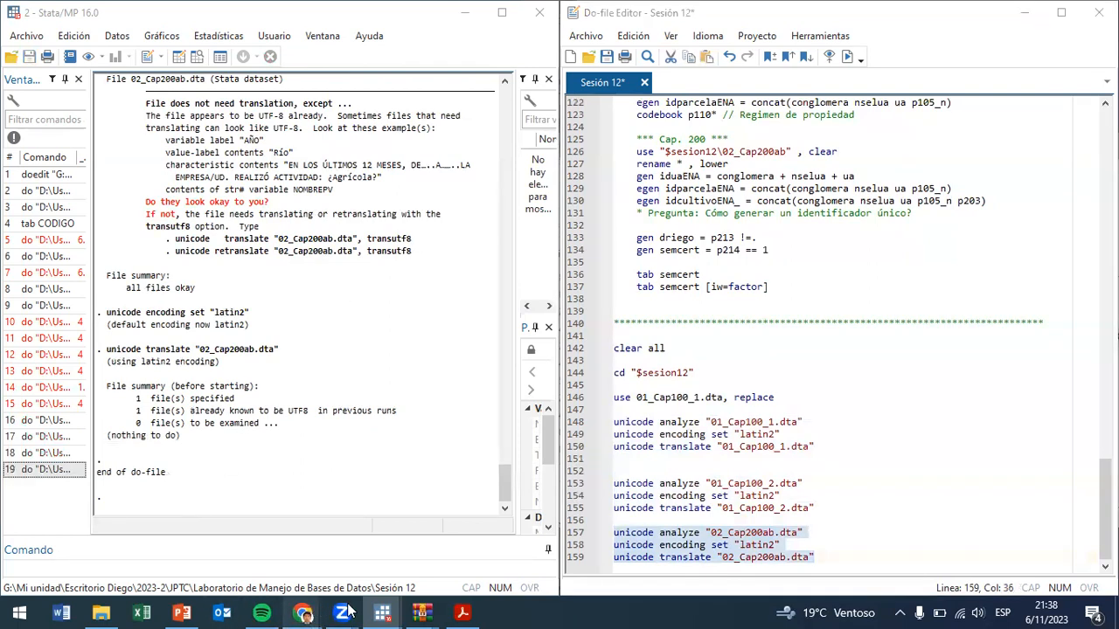
- Switch to the Incognito Chrome window and open a new tab
mouse_move(303, 611)
click(1027, 550)
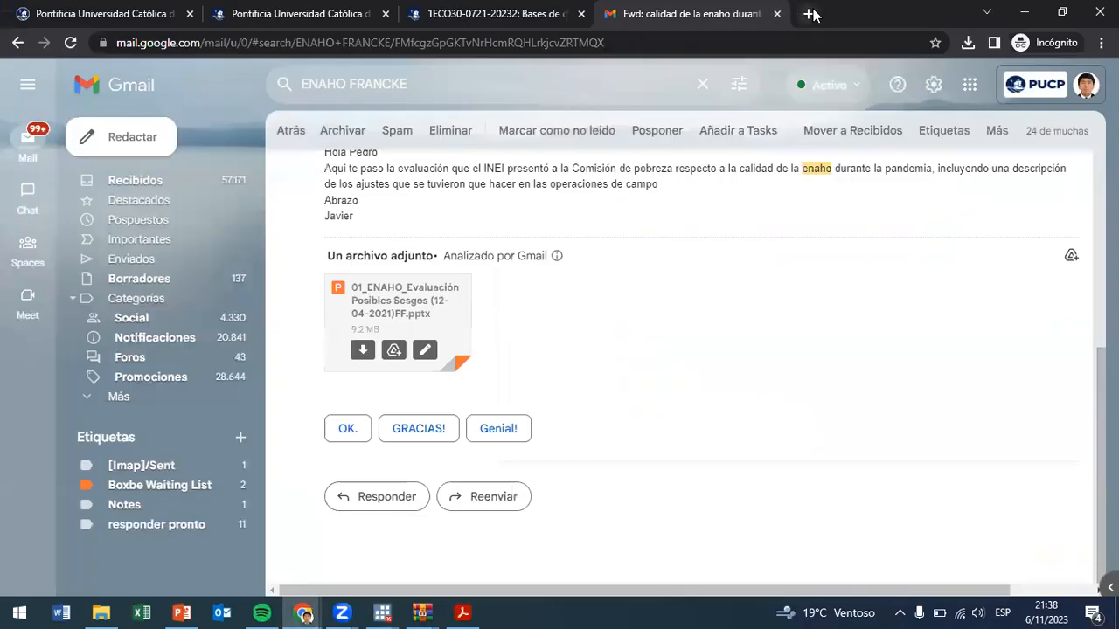
click(808, 16)
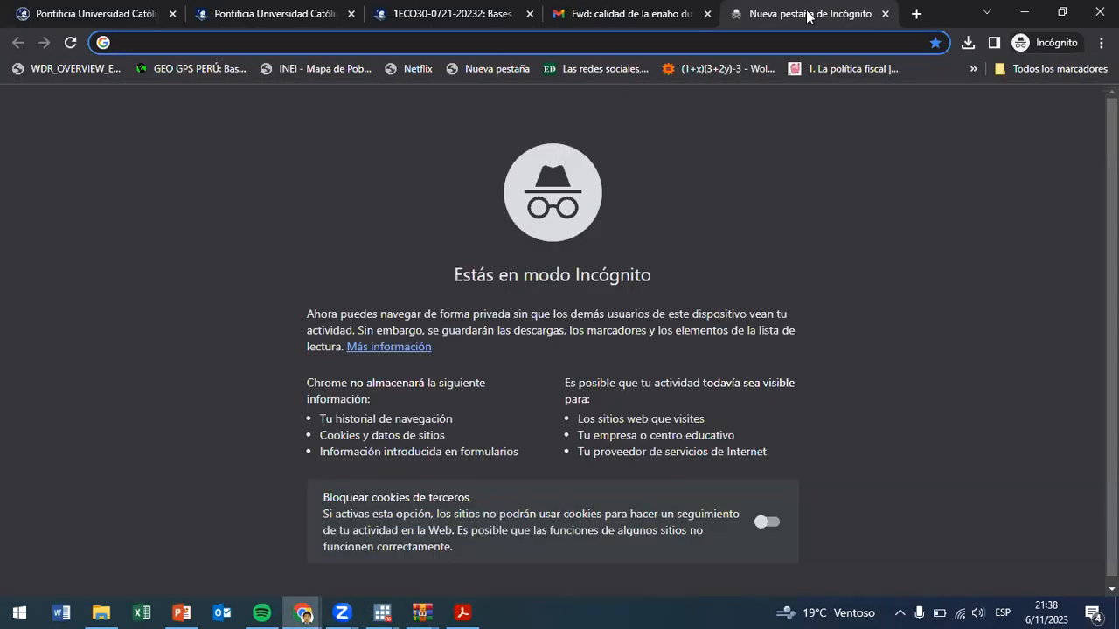
text(¨)
key(Return)
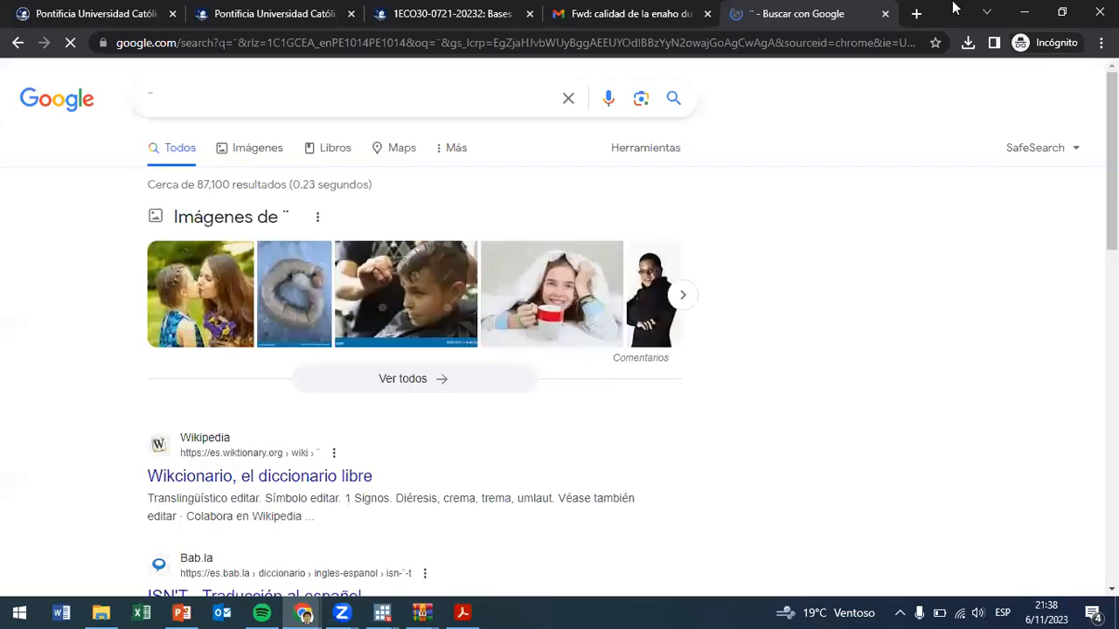
scroll(327, 394, down, 3)
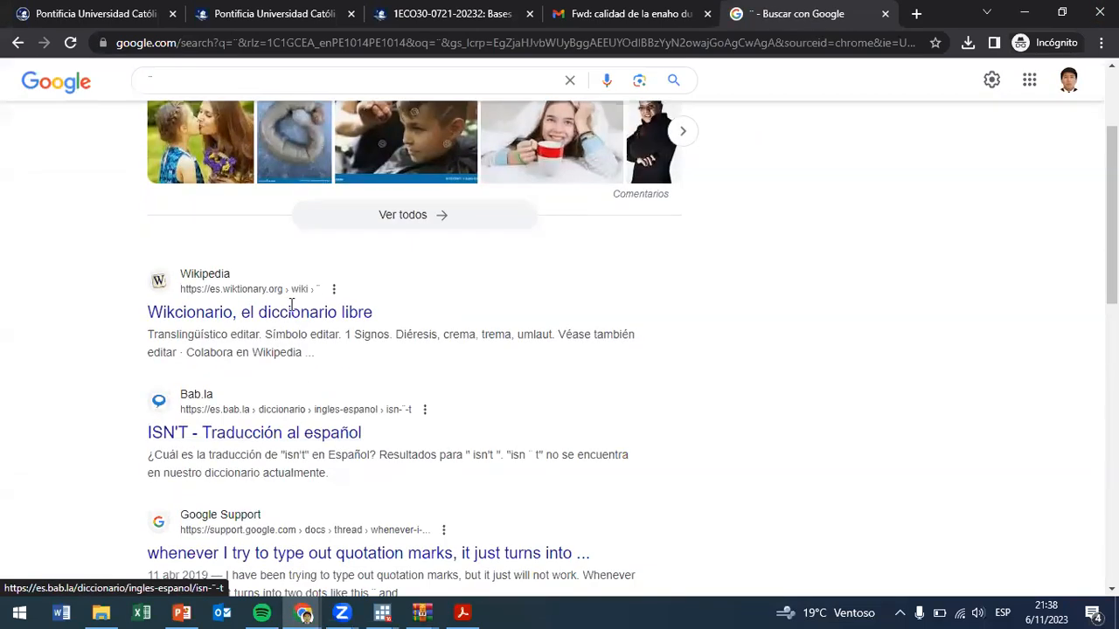
scroll(202, 120, up, 3)
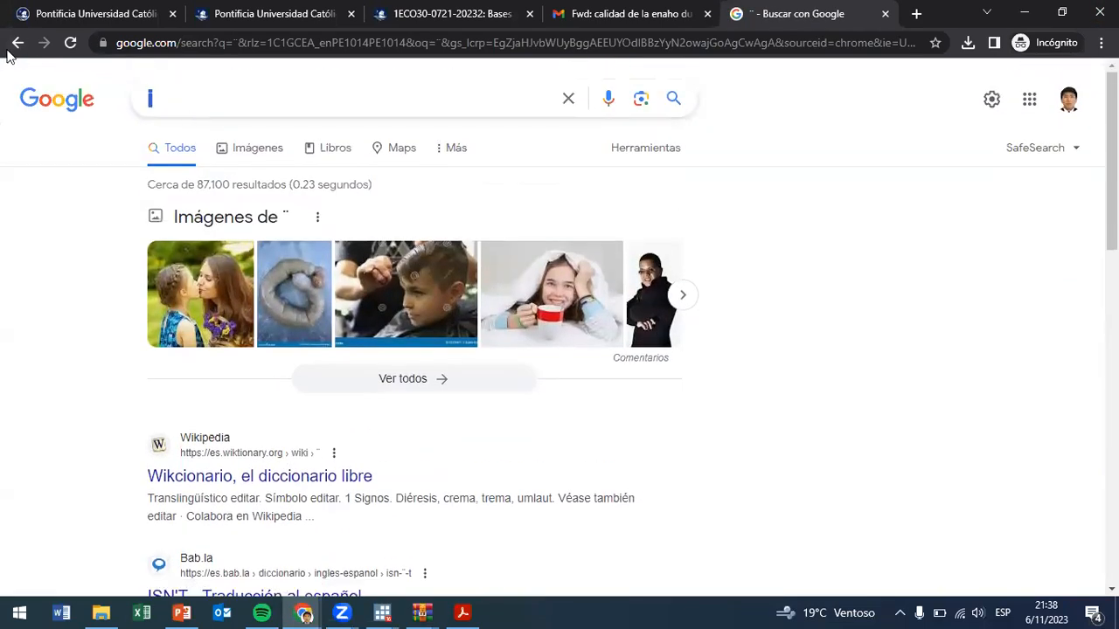
click(17, 44)
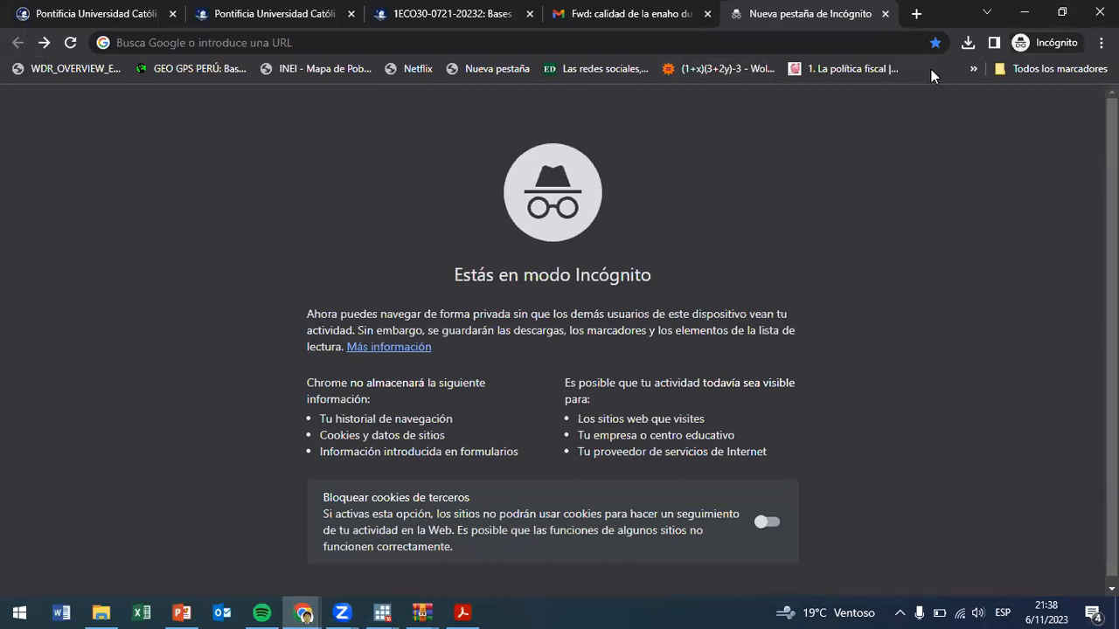
- Search Google for "aleman simbolos" and skim the results for German letters and symbols
click(873, 45)
text(aleman)
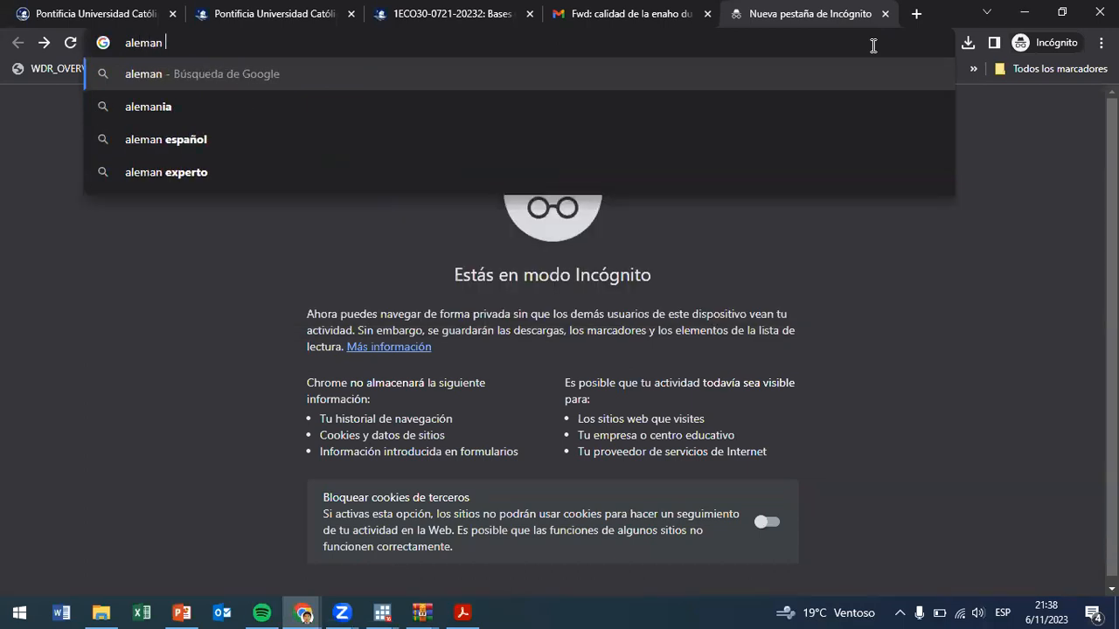
text( simbolos)
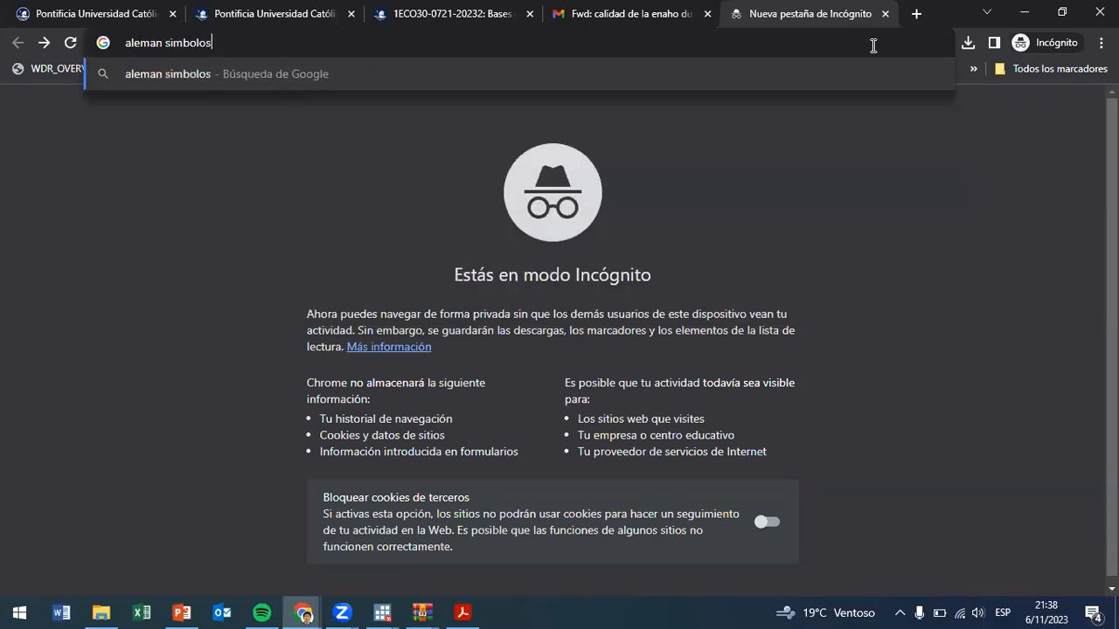
key(Return)
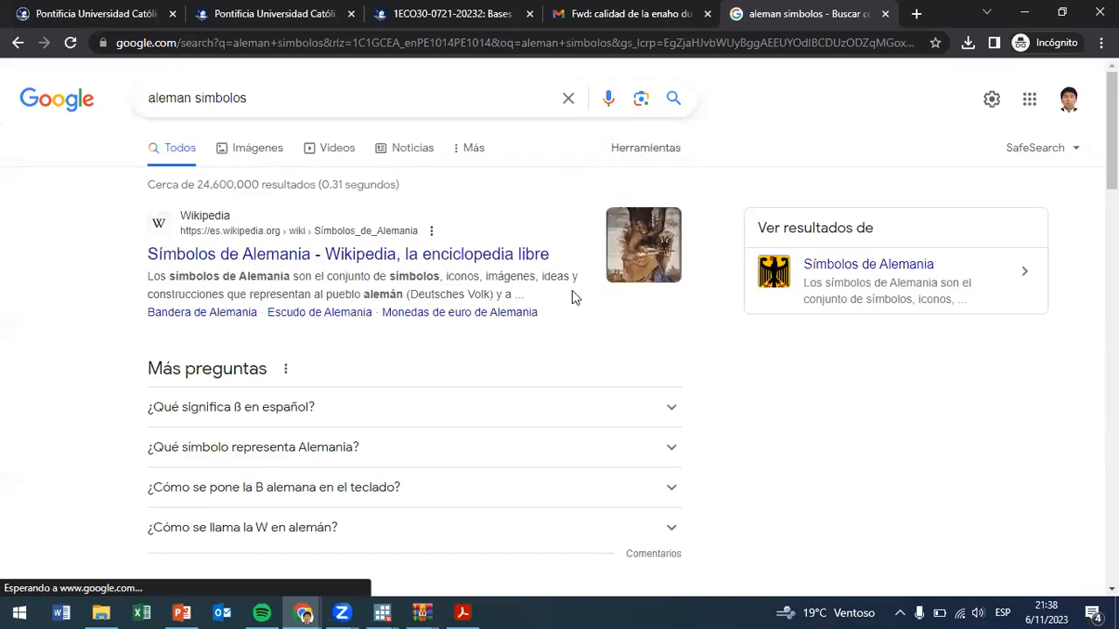
scroll(471, 275, down, 4)
scroll(470, 275, up, 4)
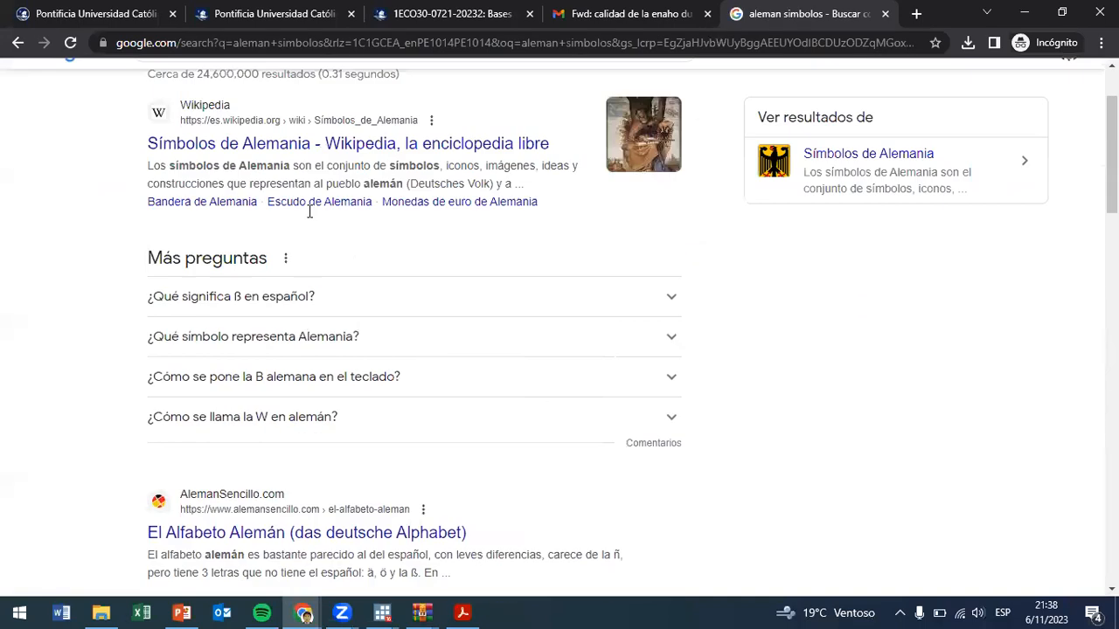
- Remove "simbolos" from the search query, keeping "aleman", and start entering a different term
drag(195, 98, 594, 145)
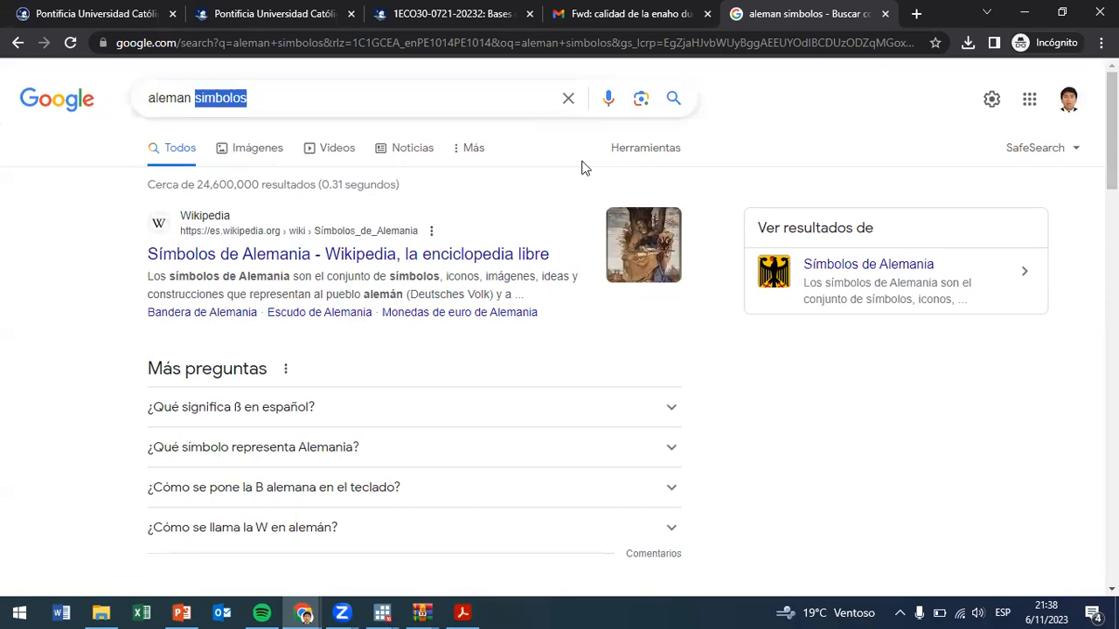
key(BackSpace)
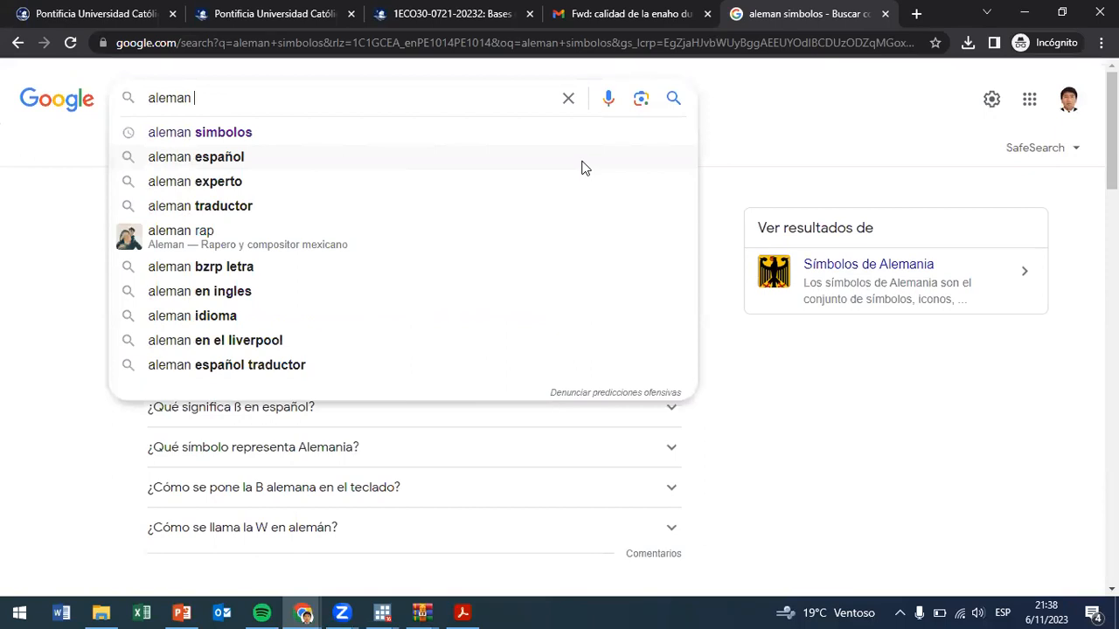
text(´)
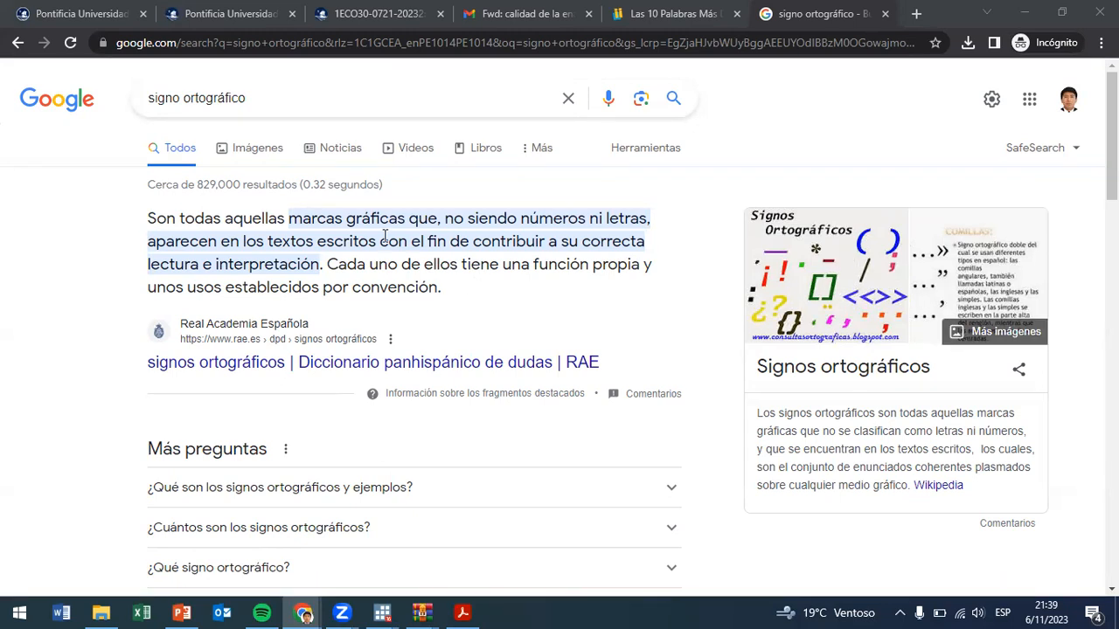
- Compare the Google results for "signo ortográfico" with the earlier "ü virgilia" search, checking the virgulilla symbol
scroll(431, 260, down, 2)
scroll(432, 260, up, 2)
click(15, 43)
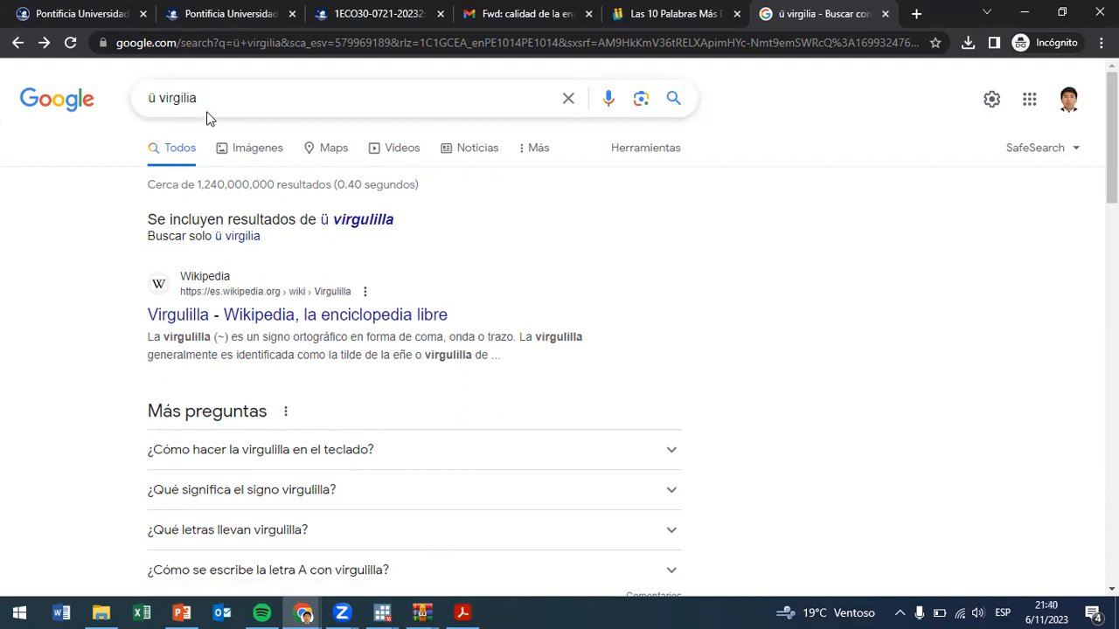
double_click(221, 337)
scroll(247, 334, down, 1)
scroll(166, 249, up, 1)
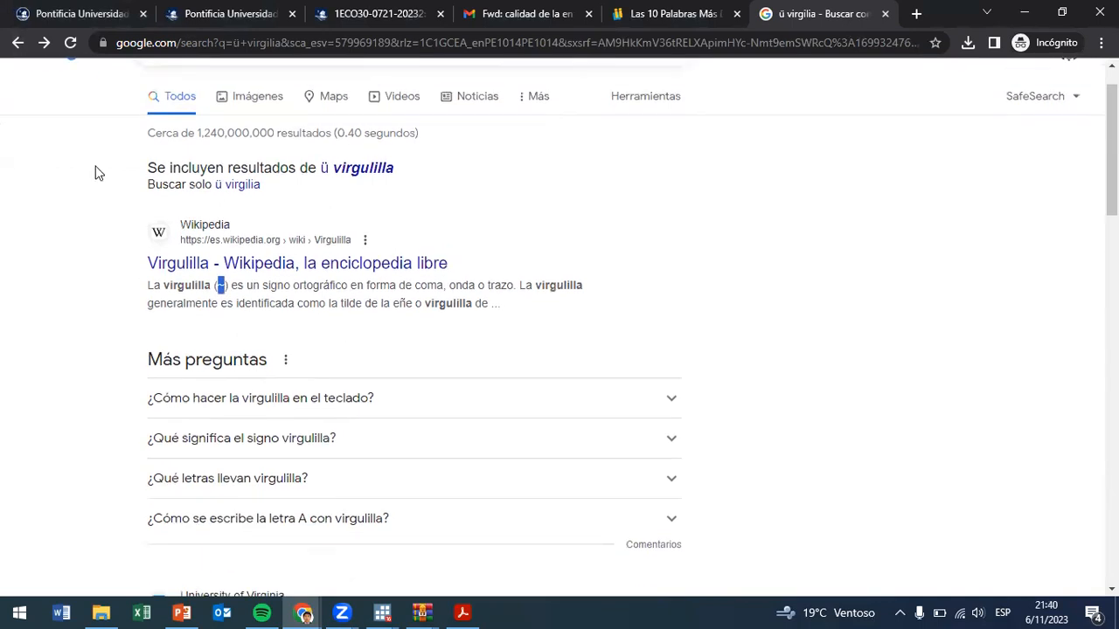
key(alt+Right)
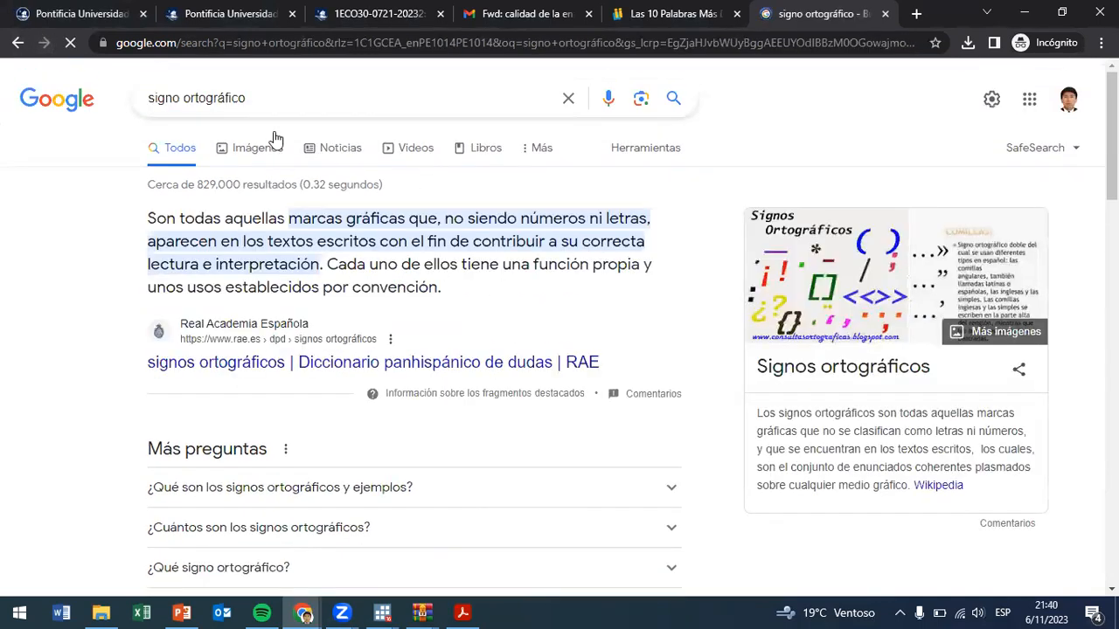
scroll(275, 140, down, 1)
scroll(275, 140, down, 2)
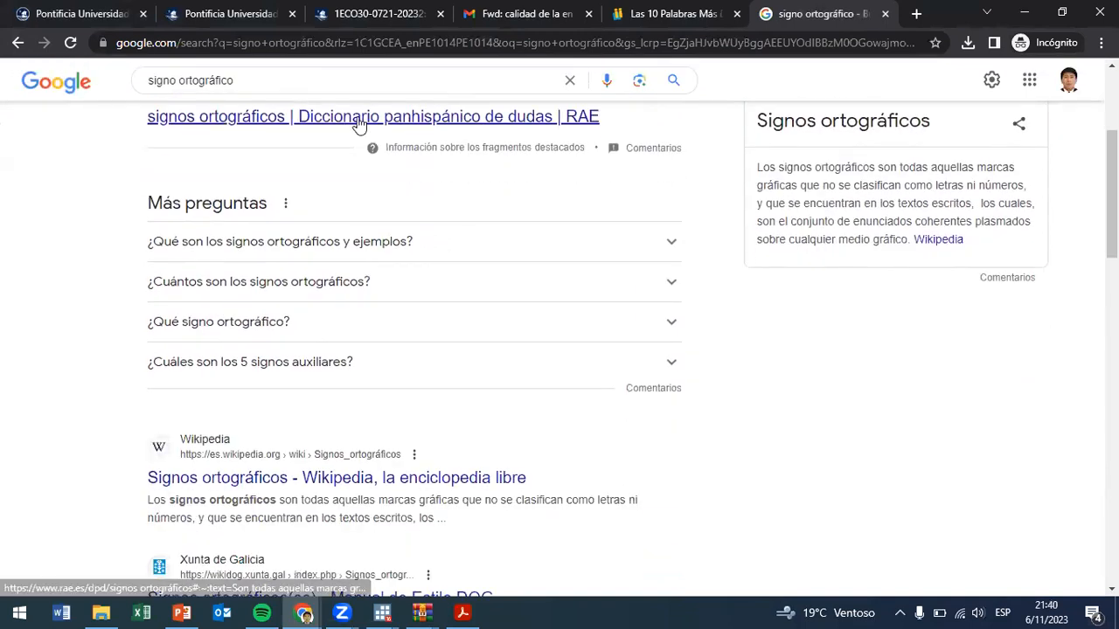
- Switch back to Stata, delete the extra blank line below the 01_Cap100_1.dta unicode block, and widen the Variables pane
key(alt+Tab)
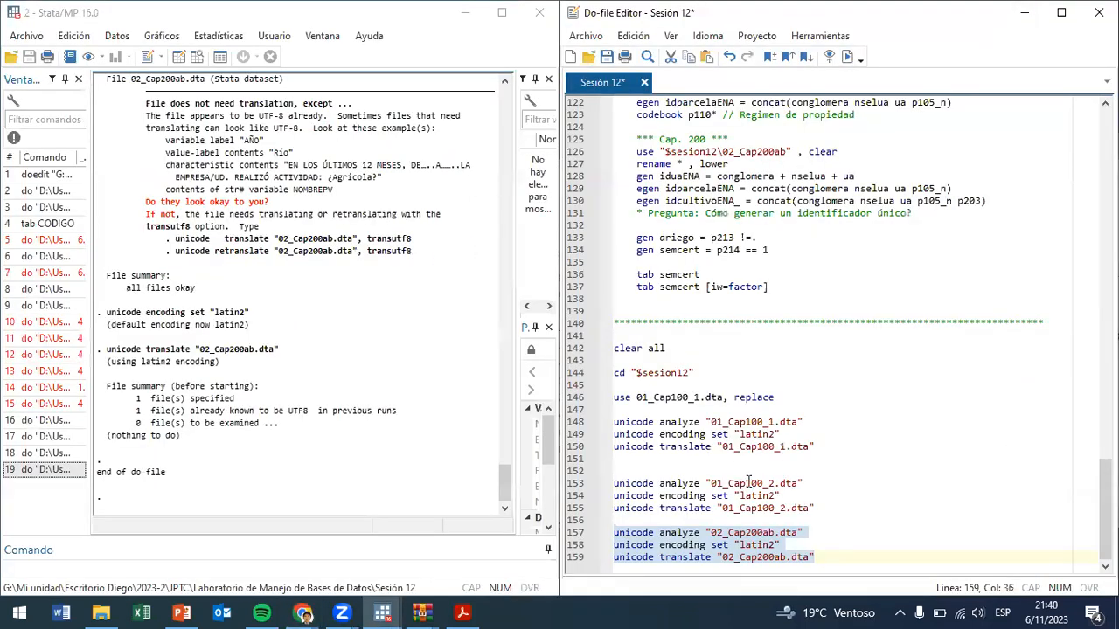
click(647, 459)
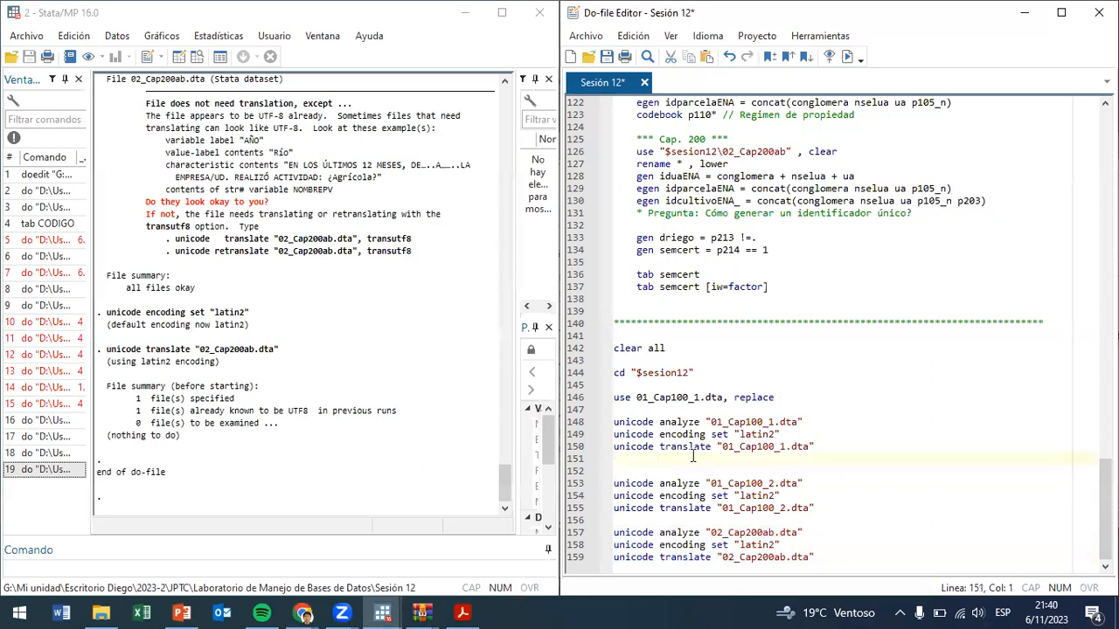
key(BackSpace)
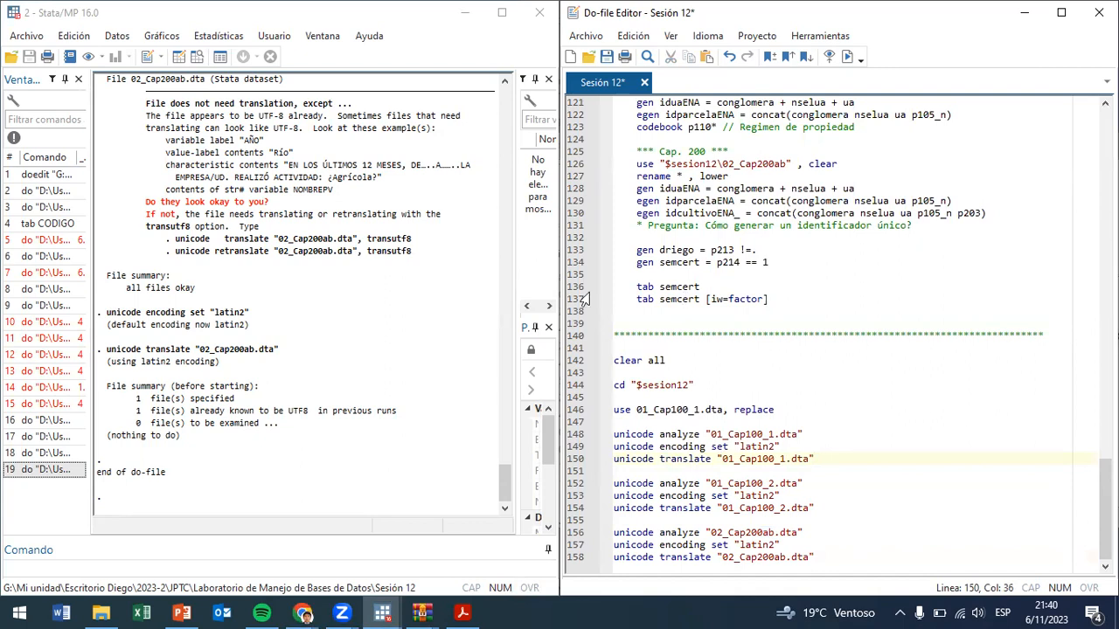
drag(516, 207, 461, 202)
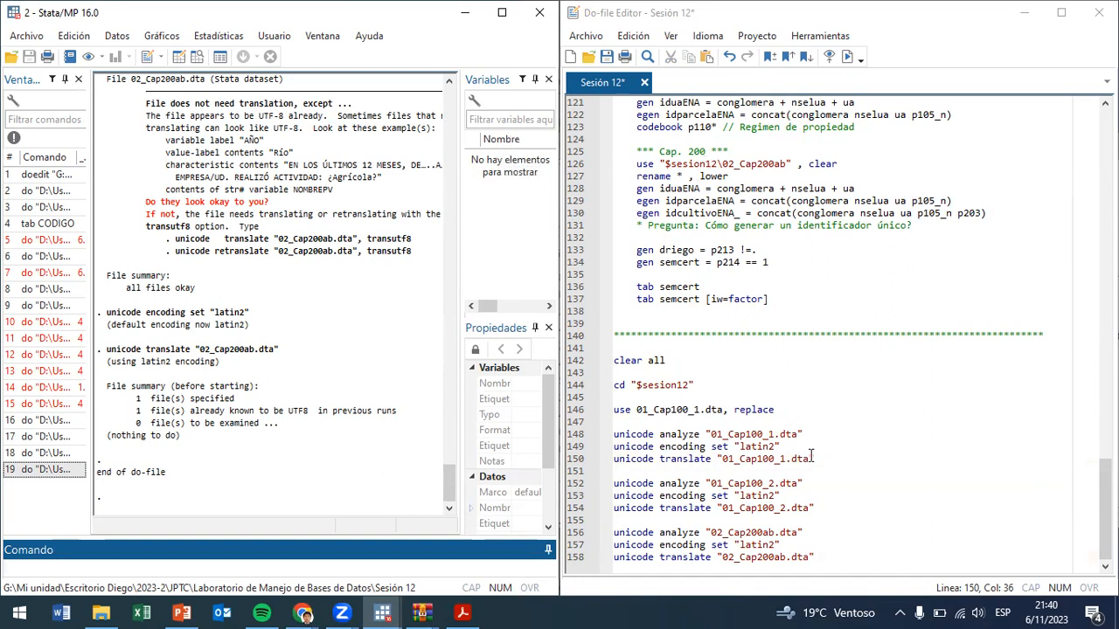
- Review the unicode command output in the results against the do-file's unicode blocks and the Cap. 100 load line
drag(784, 447, 739, 447)
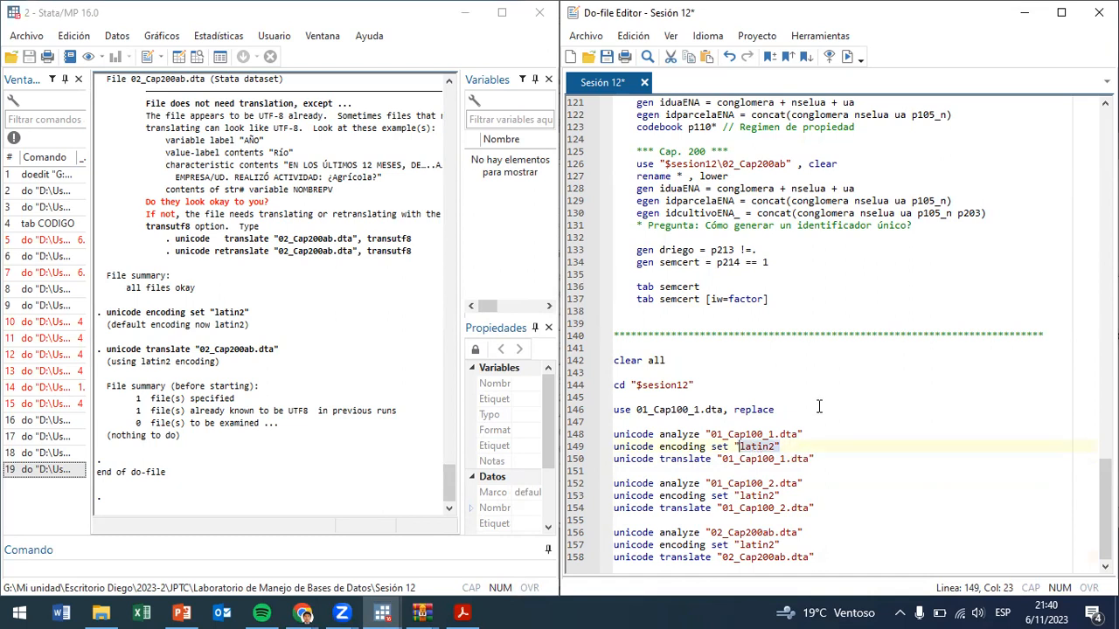
scroll(804, 382, up, 1)
key(ctrl+d)
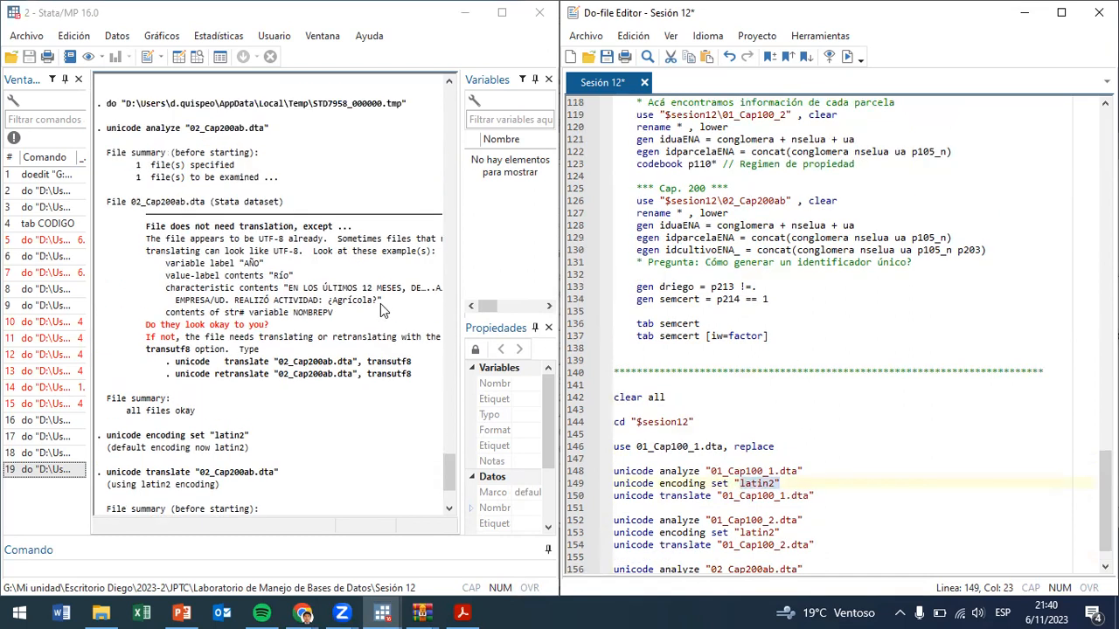
scroll(304, 312, up, 20)
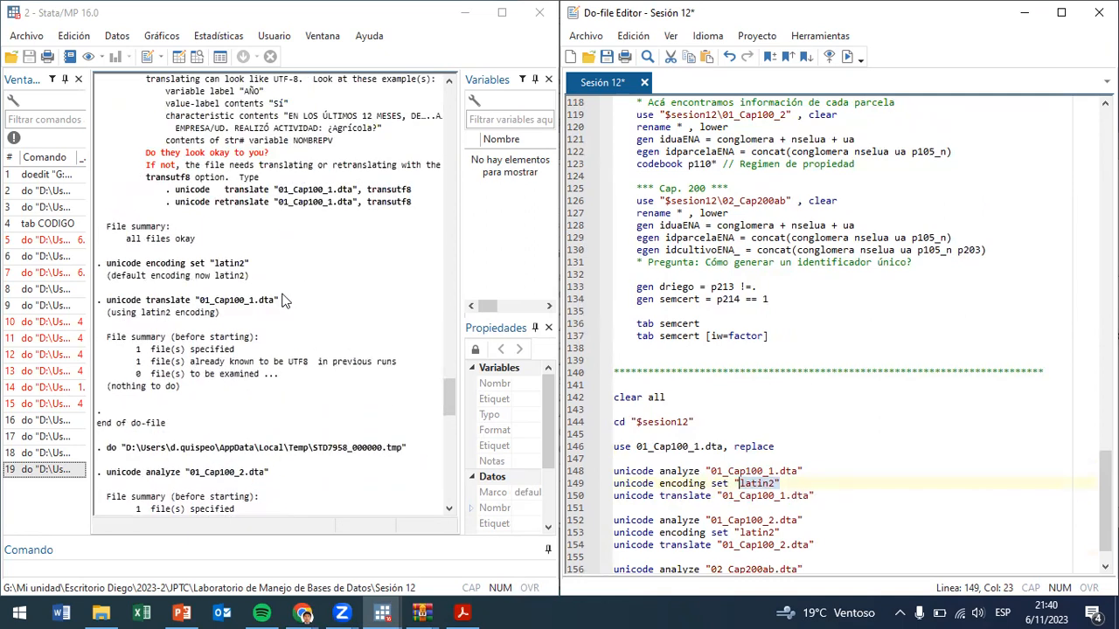
scroll(393, 326, up, 5)
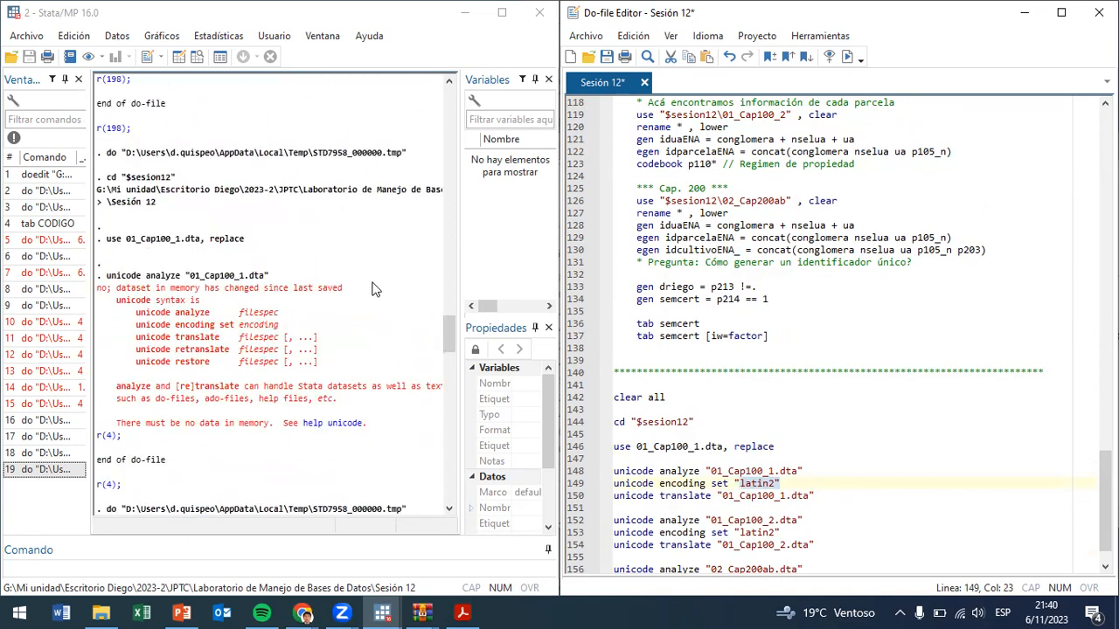
scroll(765, 293, up, 4)
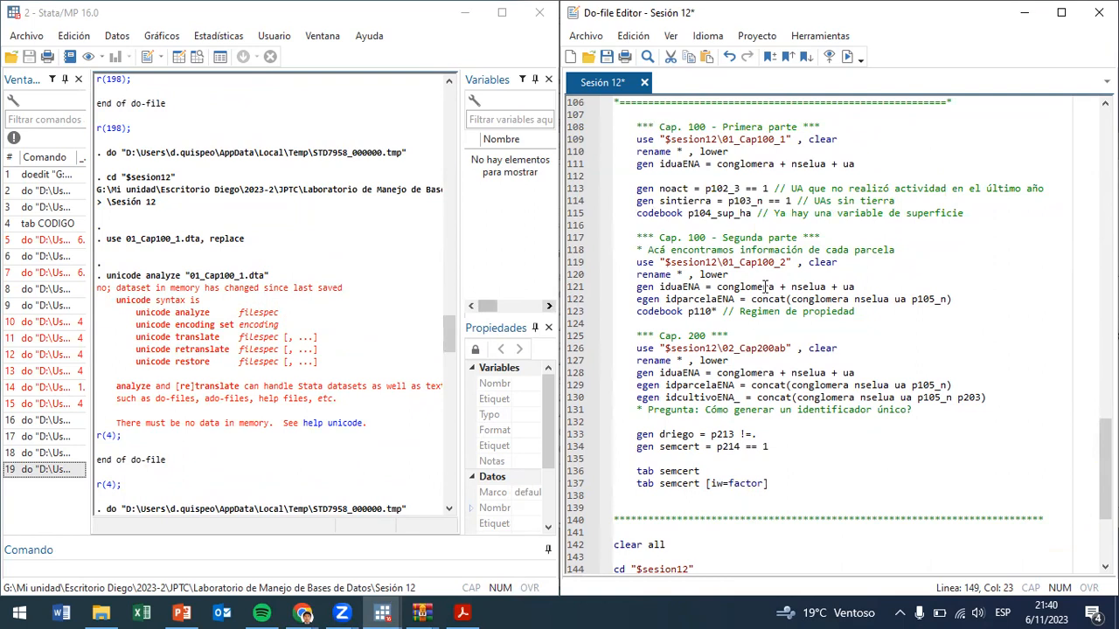
scroll(756, 280, up, 1)
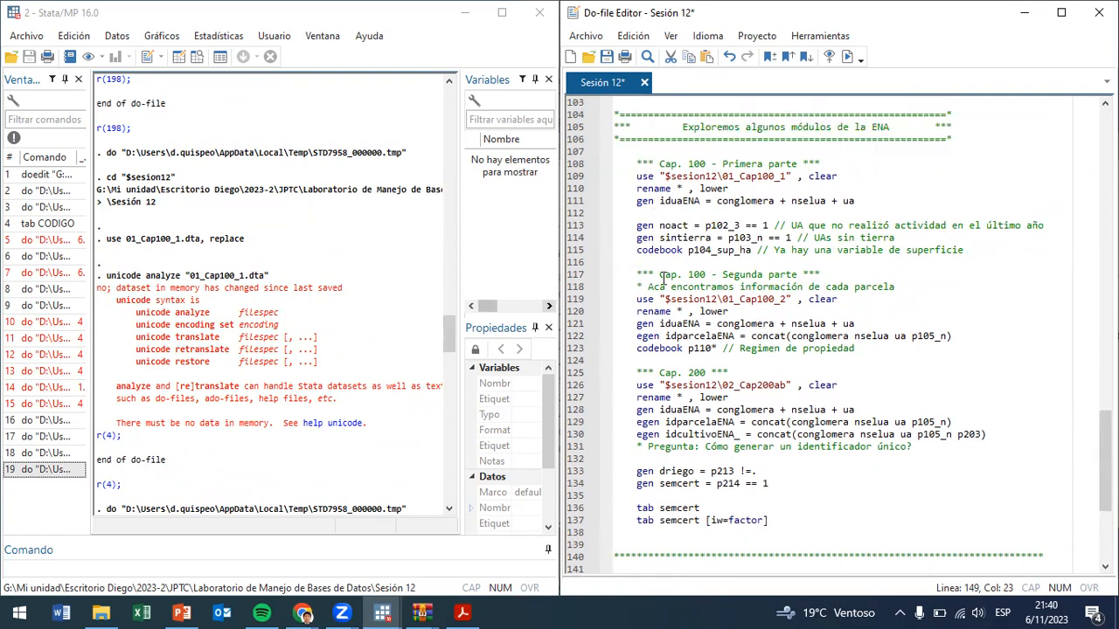
drag(677, 176, 730, 175)
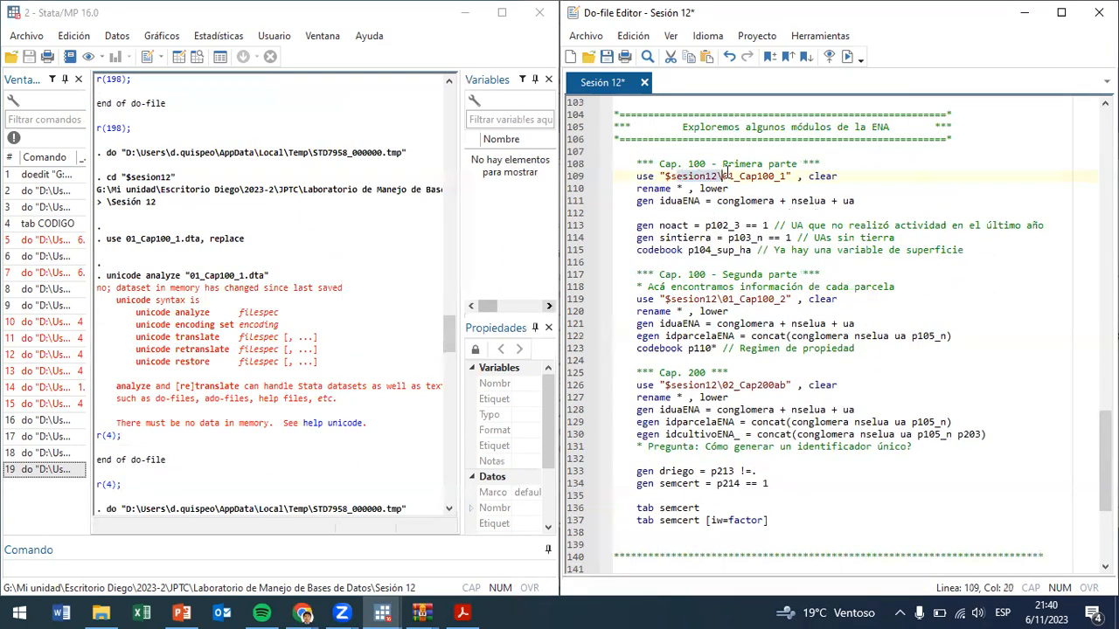
scroll(835, 287, down, 6)
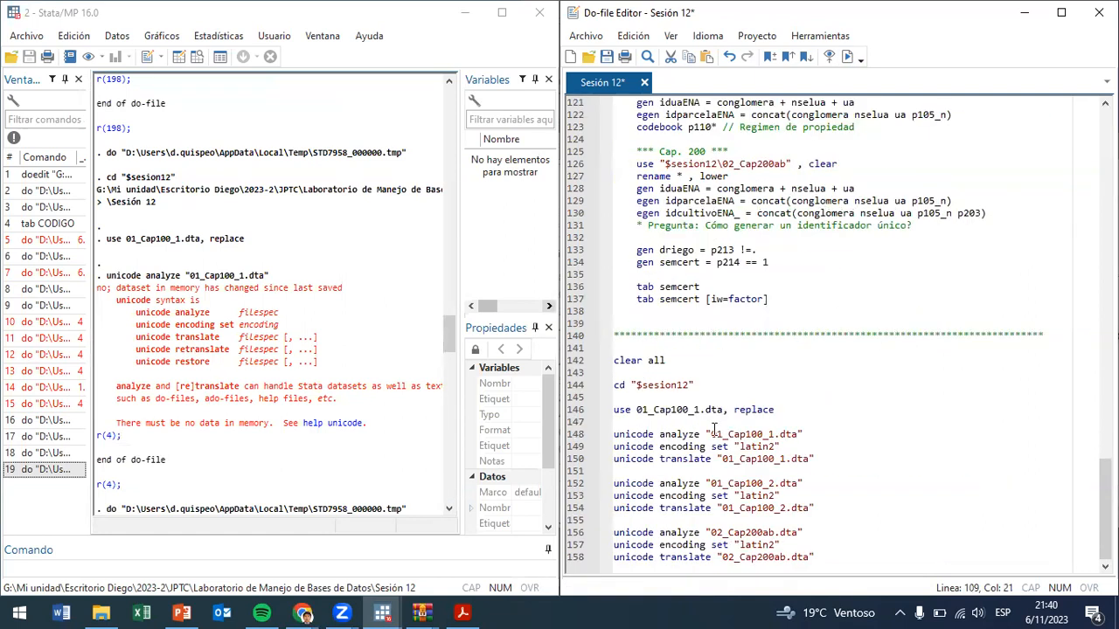
drag(660, 461, 742, 460)
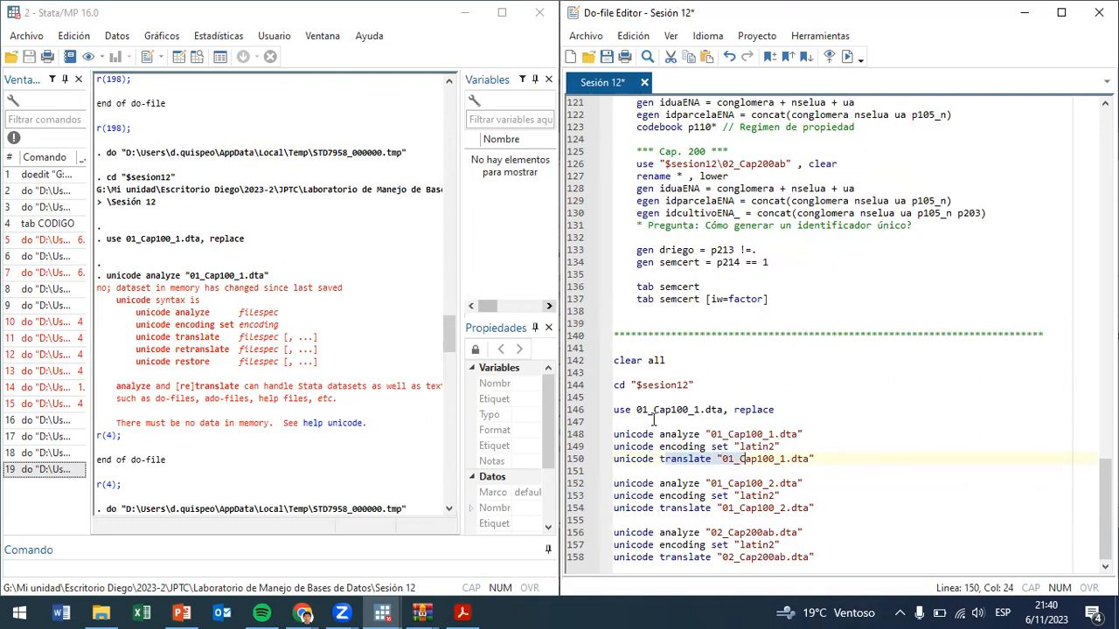
scroll(733, 324, up, 9)
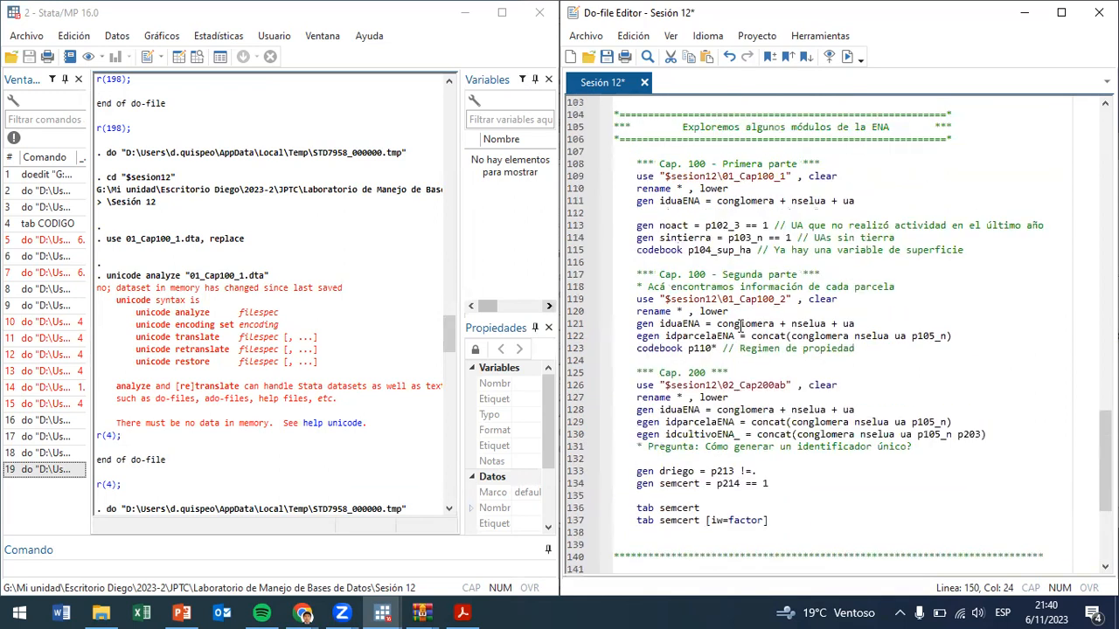
- Run the "Cap. 100 - Primera parte" load line for 01_Cap100_1 and widen the Variables pane to review variable names and labels
drag(678, 275, 766, 287)
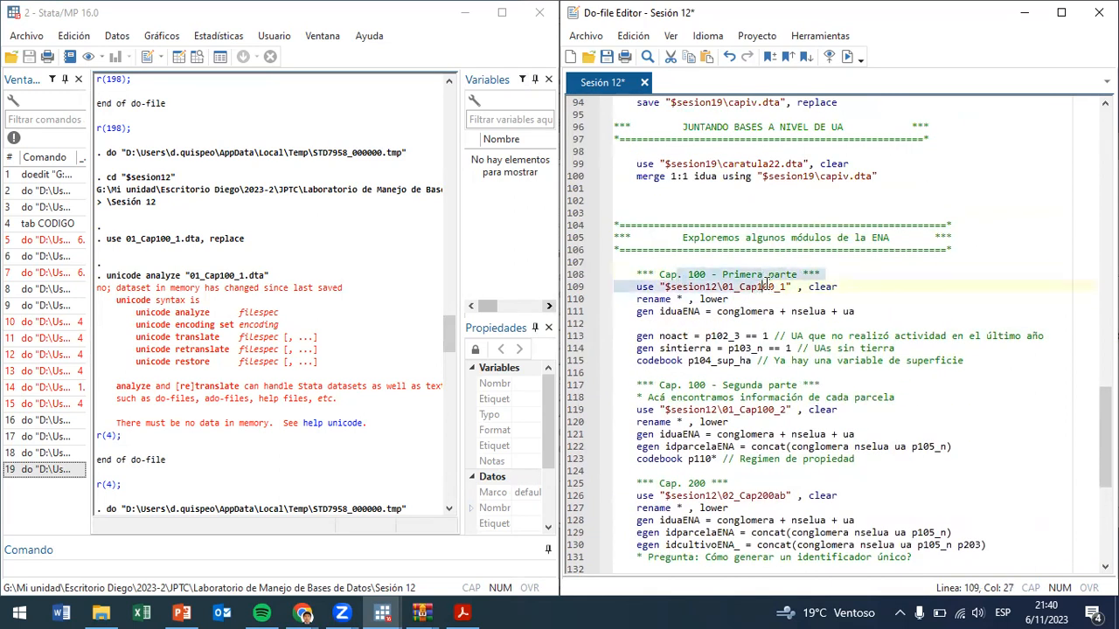
click(847, 56)
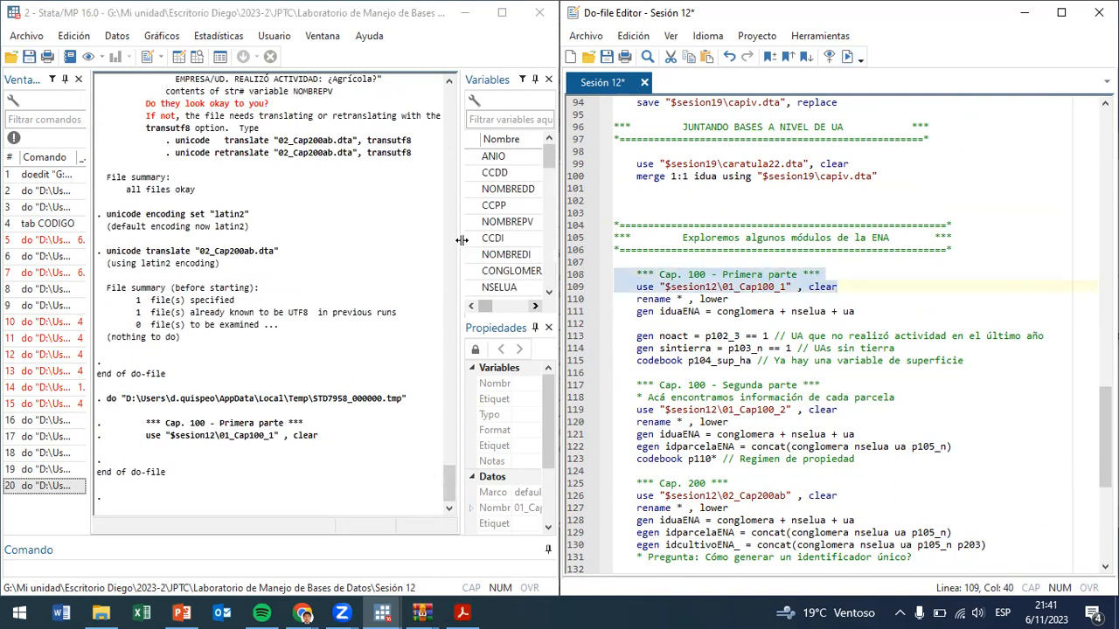
drag(462, 239, 362, 245)
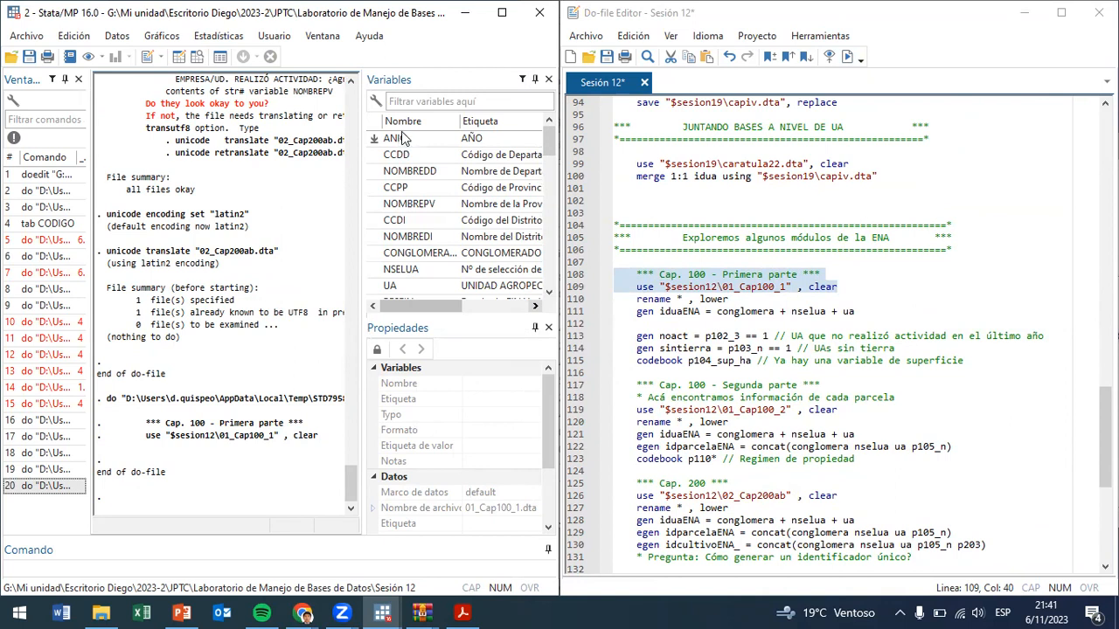
scroll(428, 225, down, 4)
scroll(429, 229, down, 7)
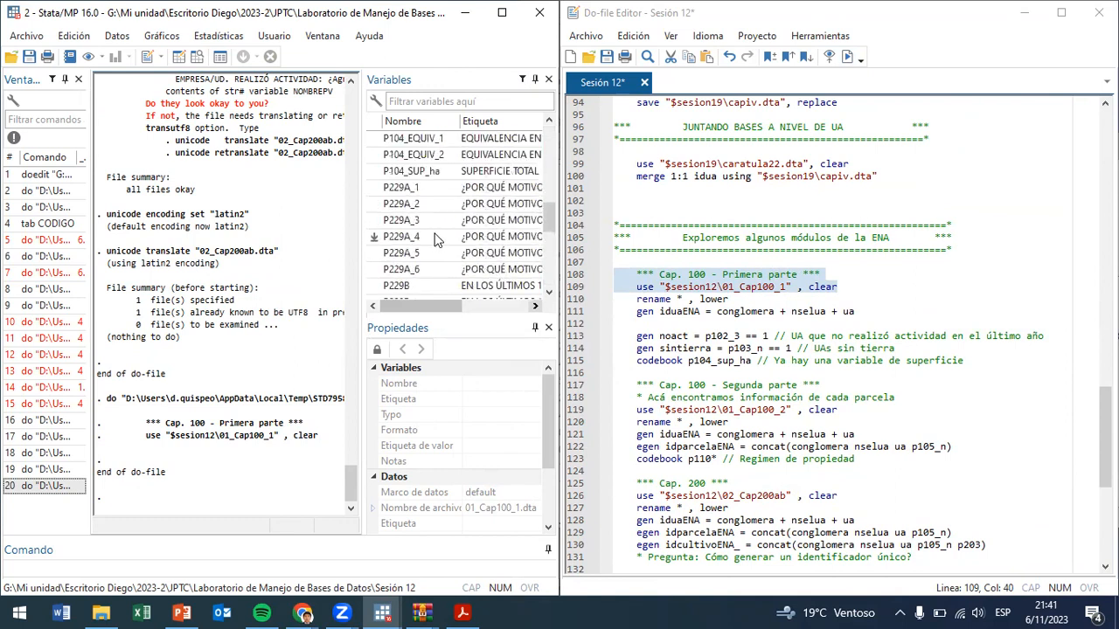
scroll(435, 236, up, 10)
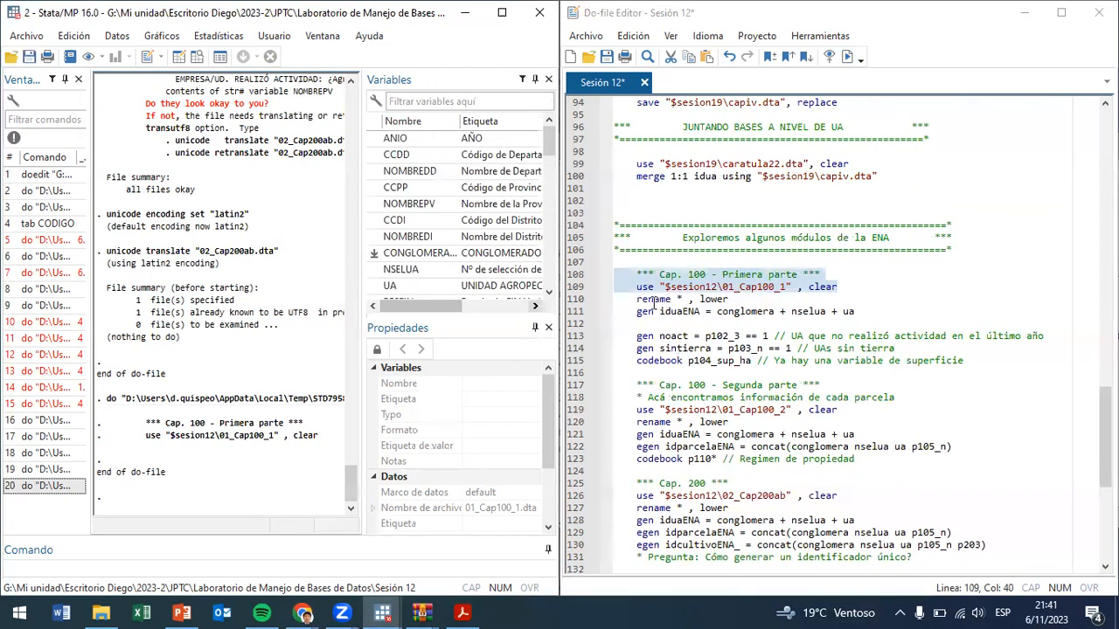
- Run the rename * , lower line on the loaded 01_Cap100_1 data and narrow the Variables pane again
click(710, 299)
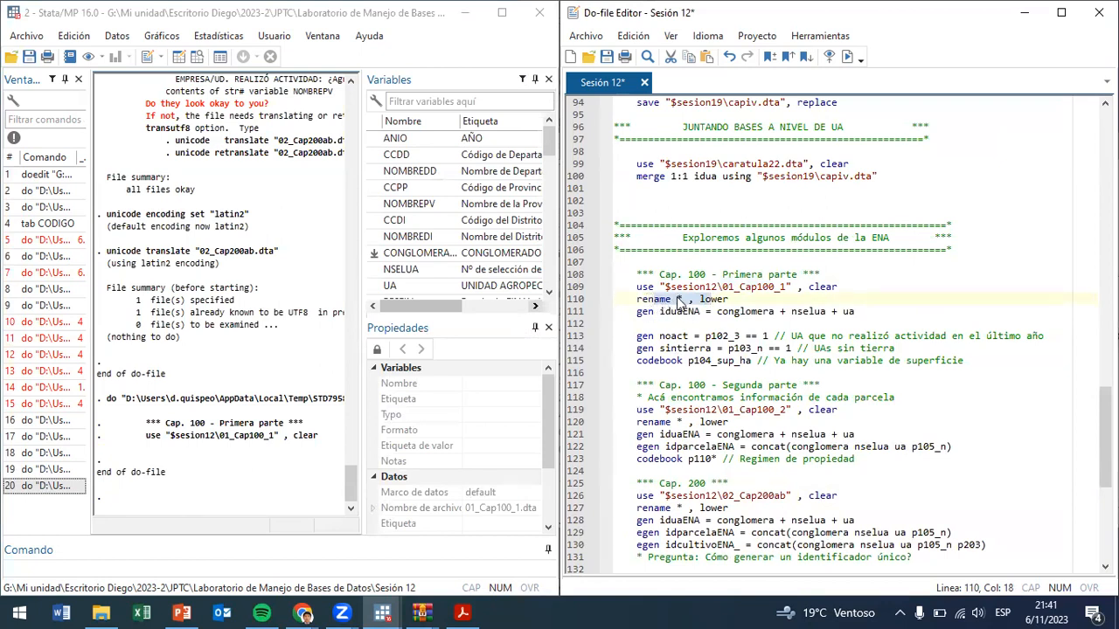
click(848, 56)
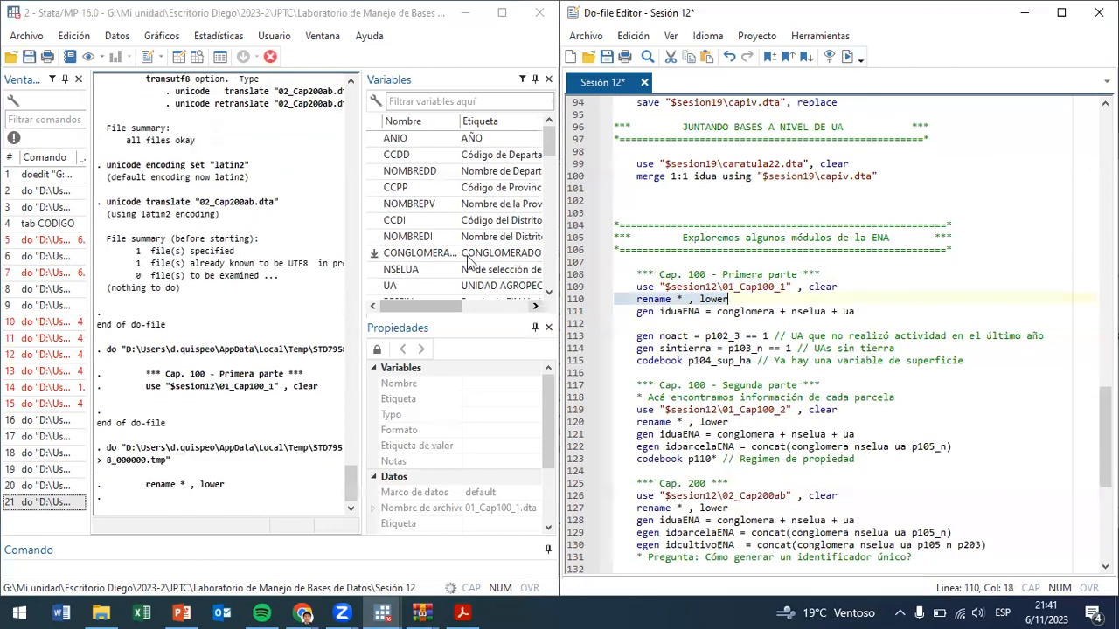
click(366, 359)
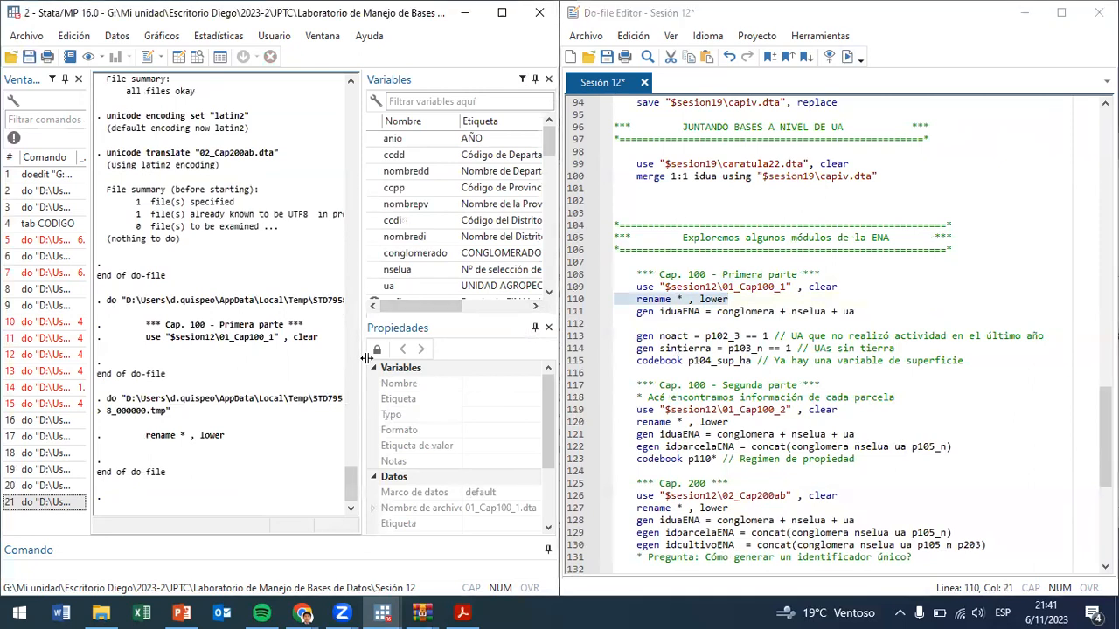
drag(365, 358, 481, 360)
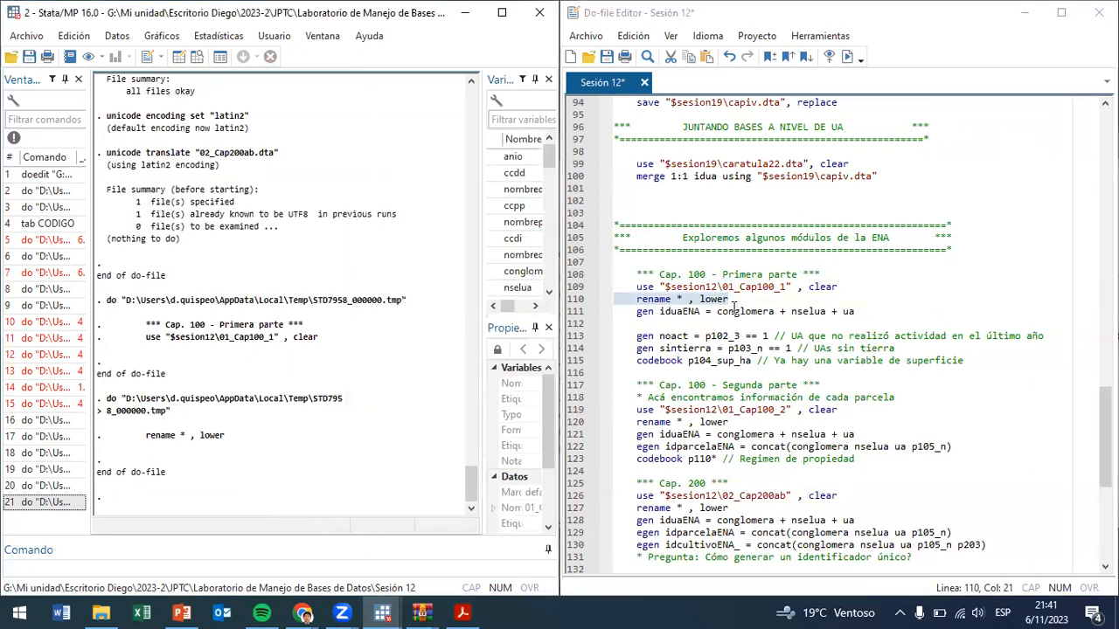
- Run the gen iduaENA = conglomera + nselua + ua line under "Cap. 100 - Primera parte", checking its component variables and narrowing the Variables pane again
click(846, 311)
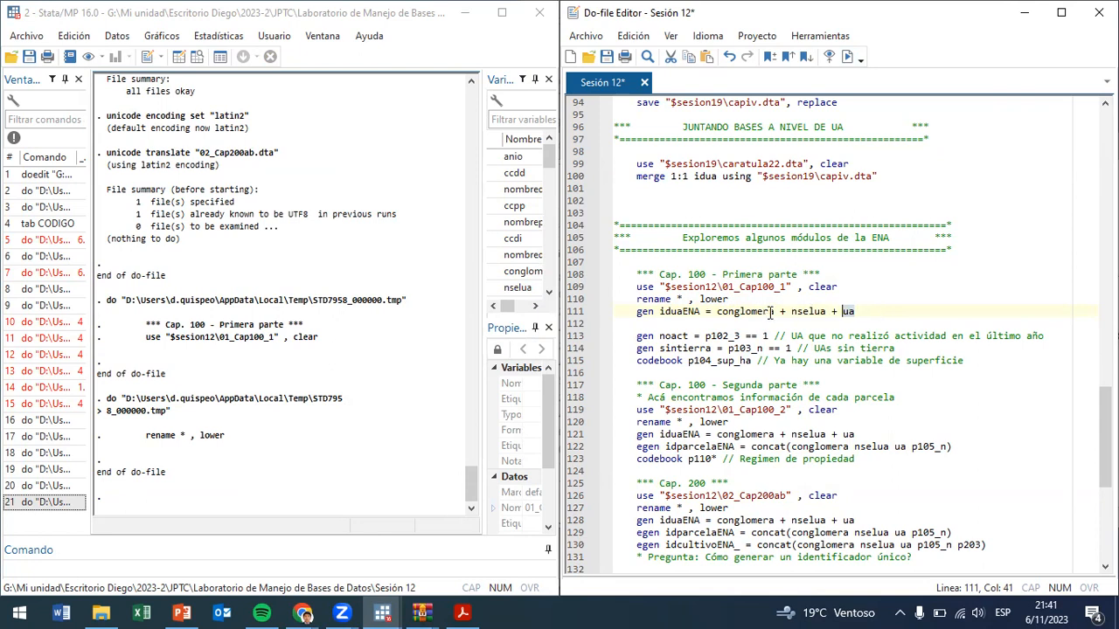
drag(777, 311, 718, 311)
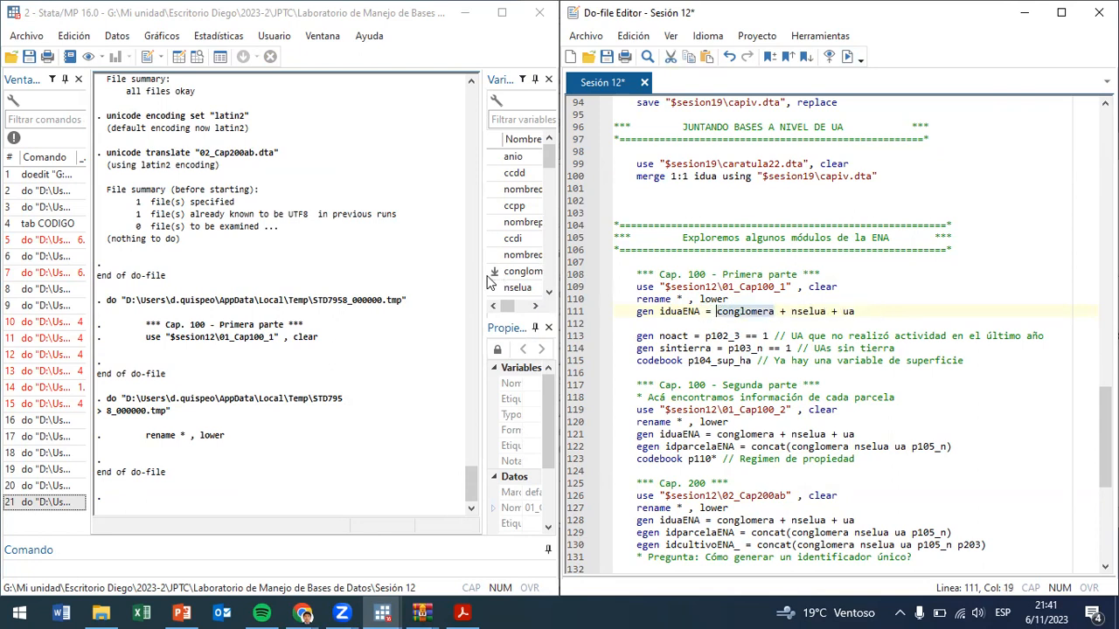
drag(486, 279, 383, 279)
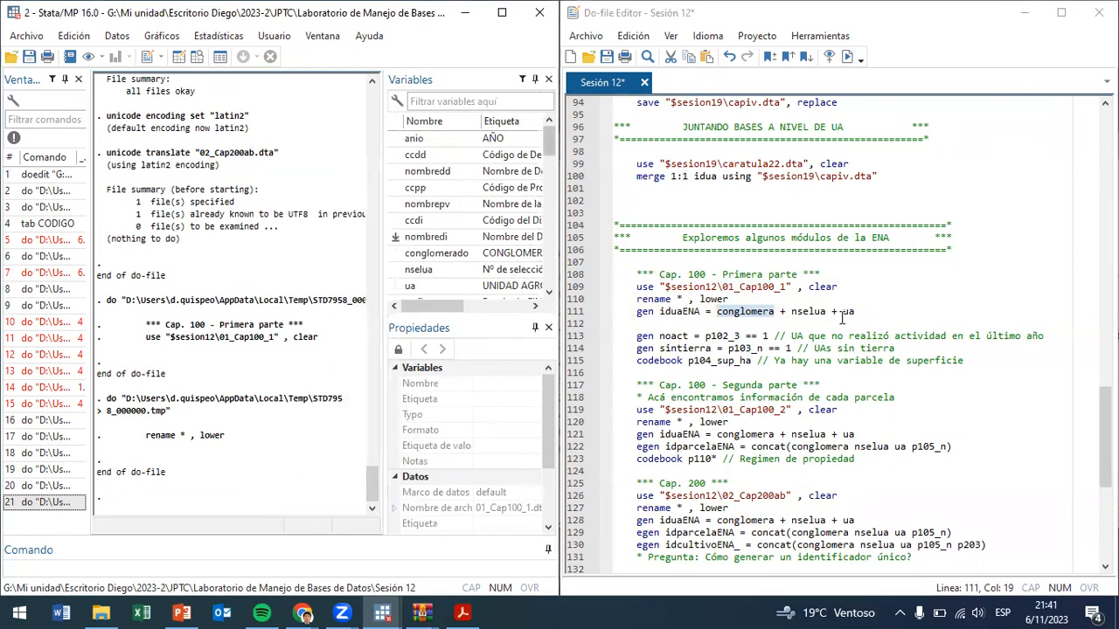
click(875, 311)
key(shift+Home)
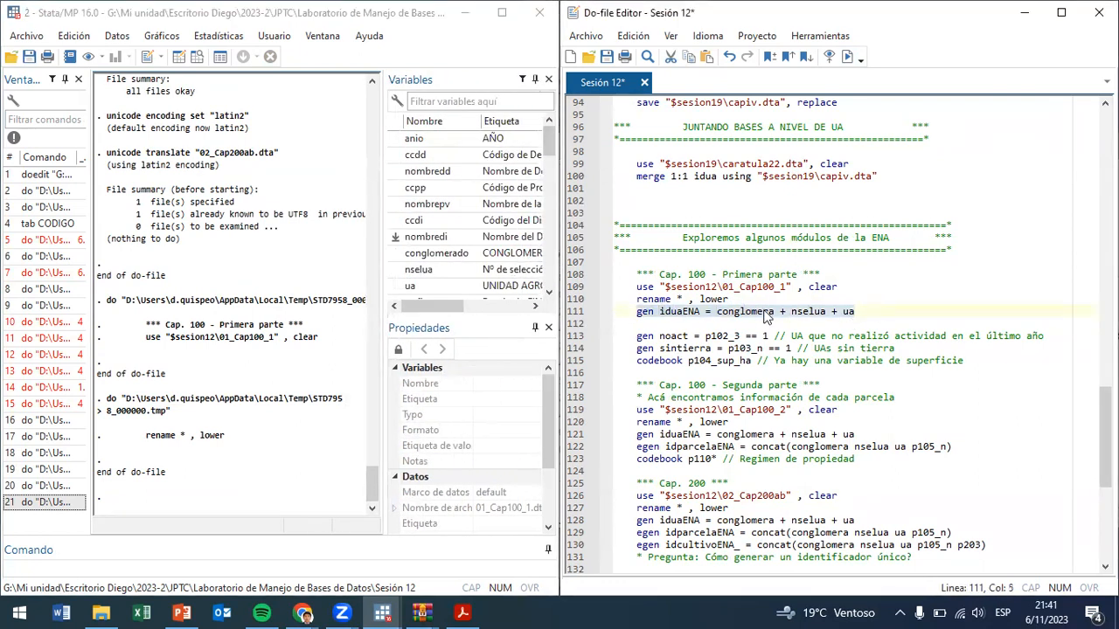
drag(385, 247, 529, 245)
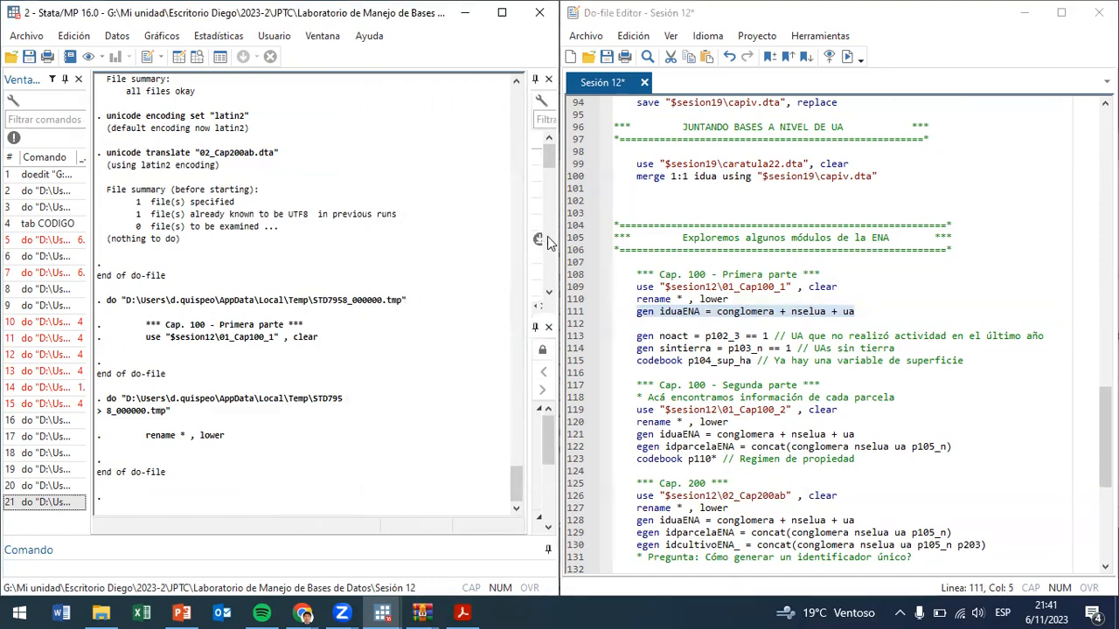
click(846, 56)
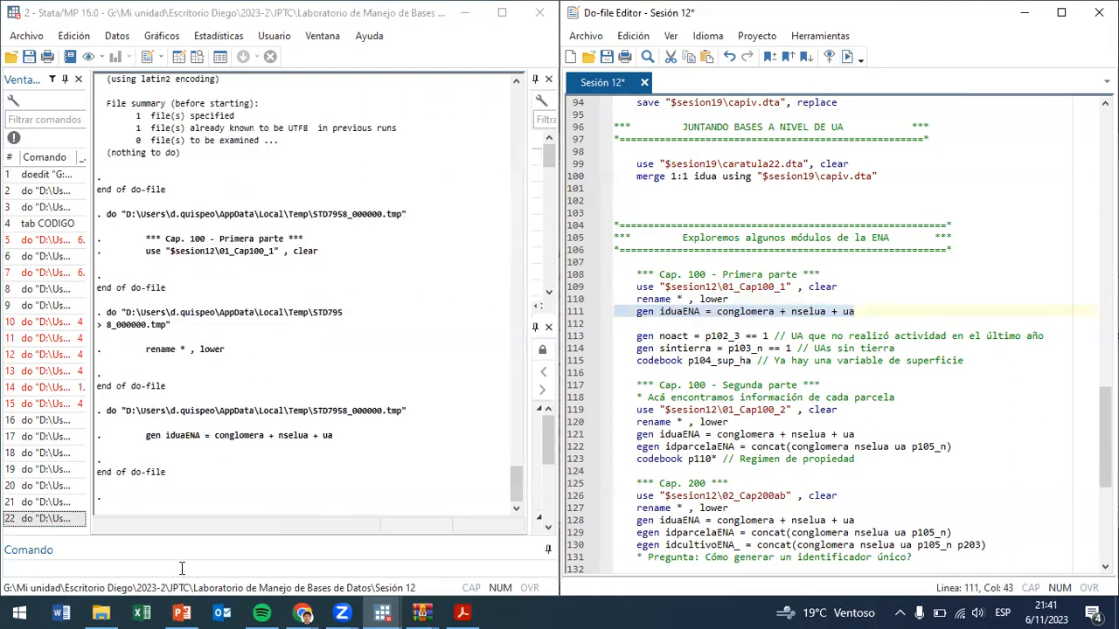
- Try to report duplicates with the command duplicates report iduENA
click(235, 569)
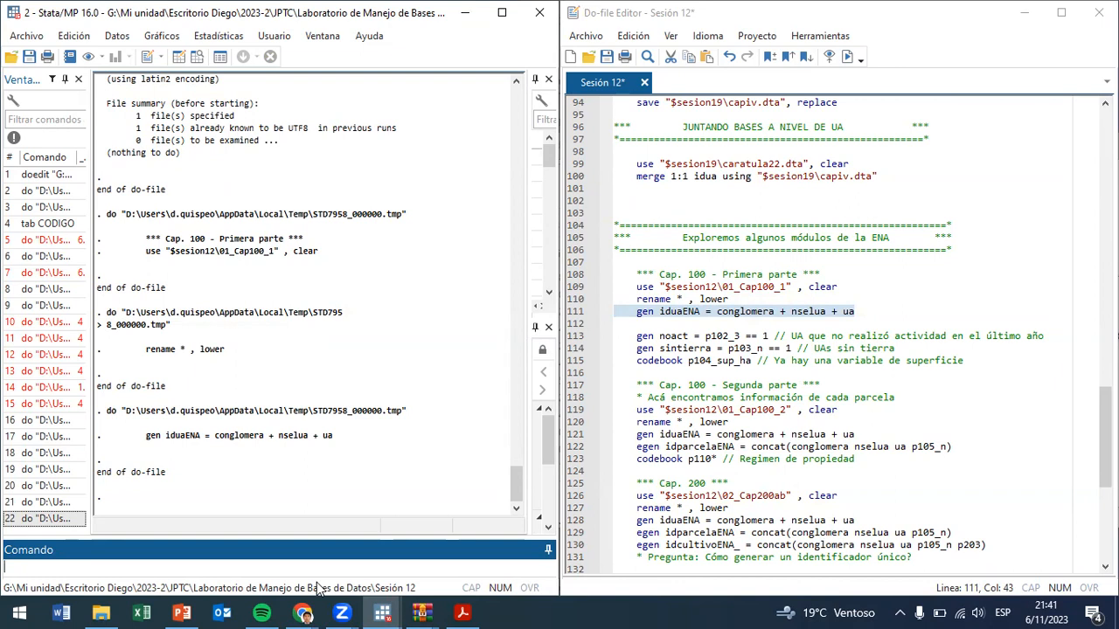
text(duplicates report idua)
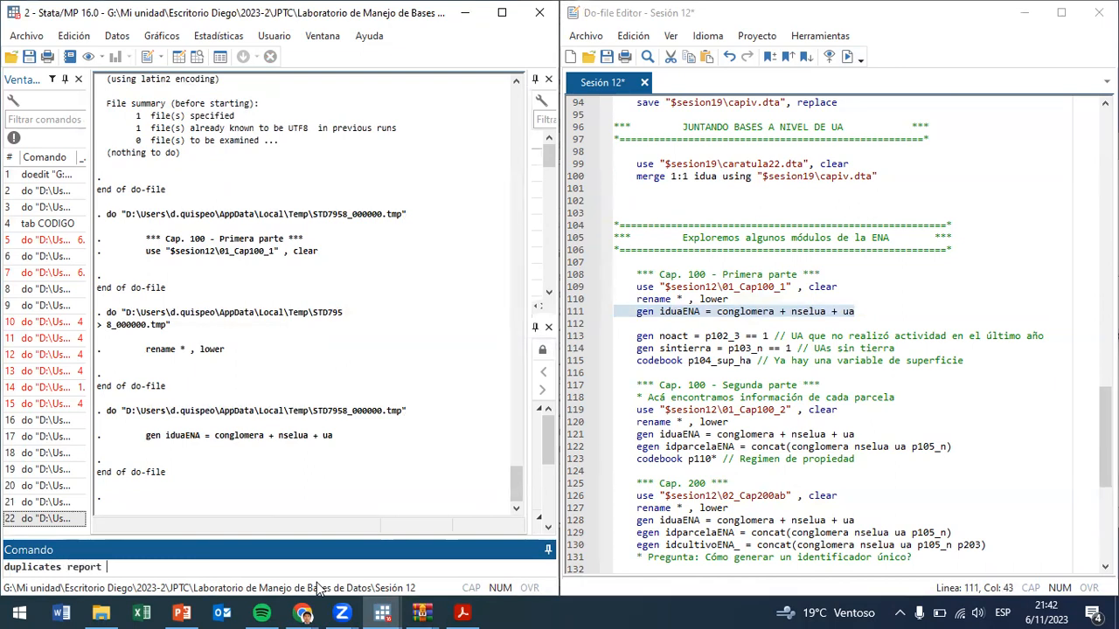
text(ENA)
key(Return)
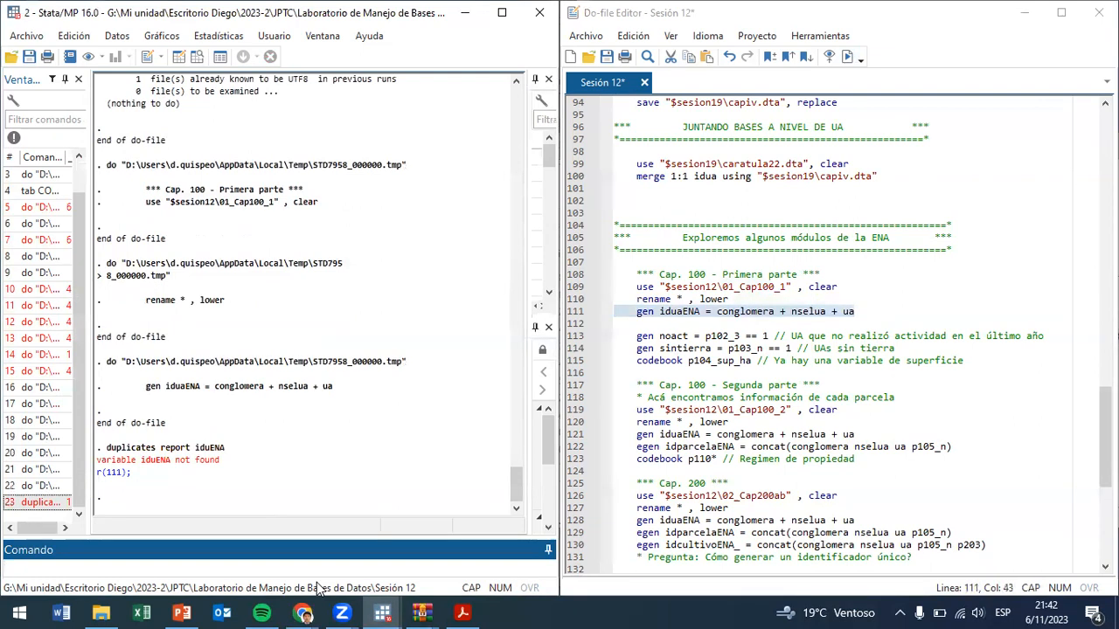
- Reuse the failed command with the variable name corrected, running duplicates report iduaENA, and examine the observations and surplus figures
click(234, 452)
drag(233, 451, 111, 456)
key(ctrl+c)
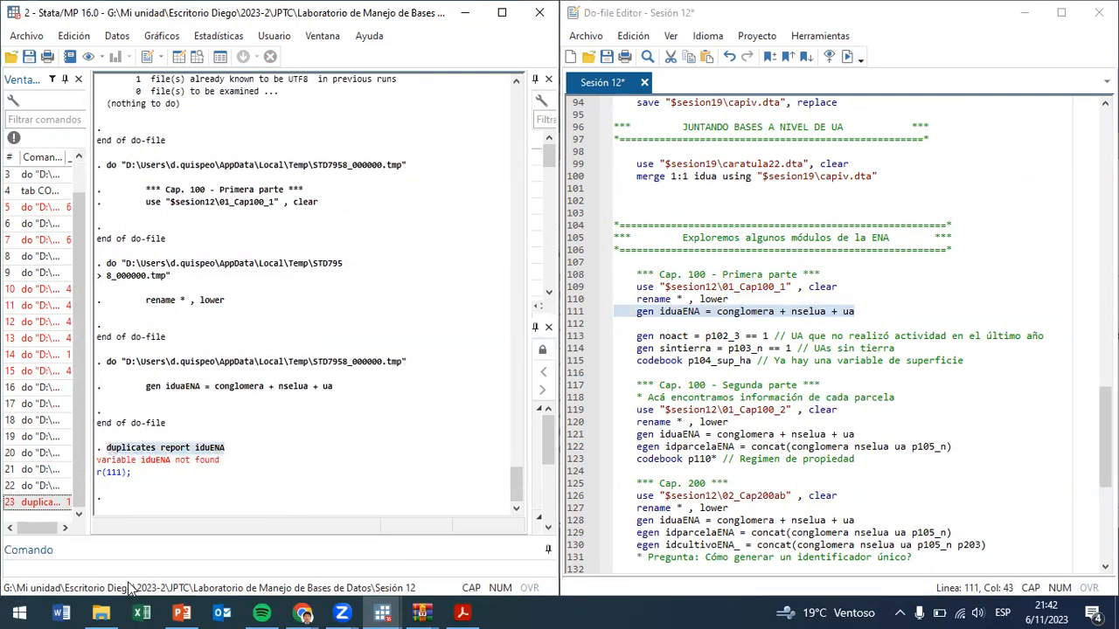
click(130, 572)
key(ctrl+v)
click(125, 566)
text(a)
key(Return)
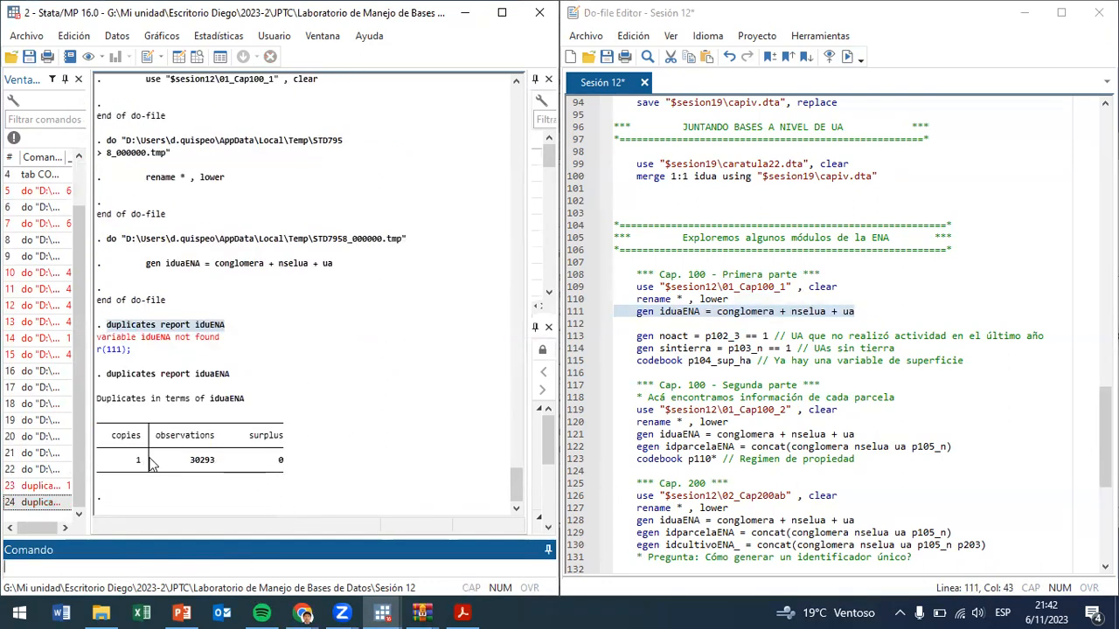
drag(190, 467, 212, 464)
click(280, 464)
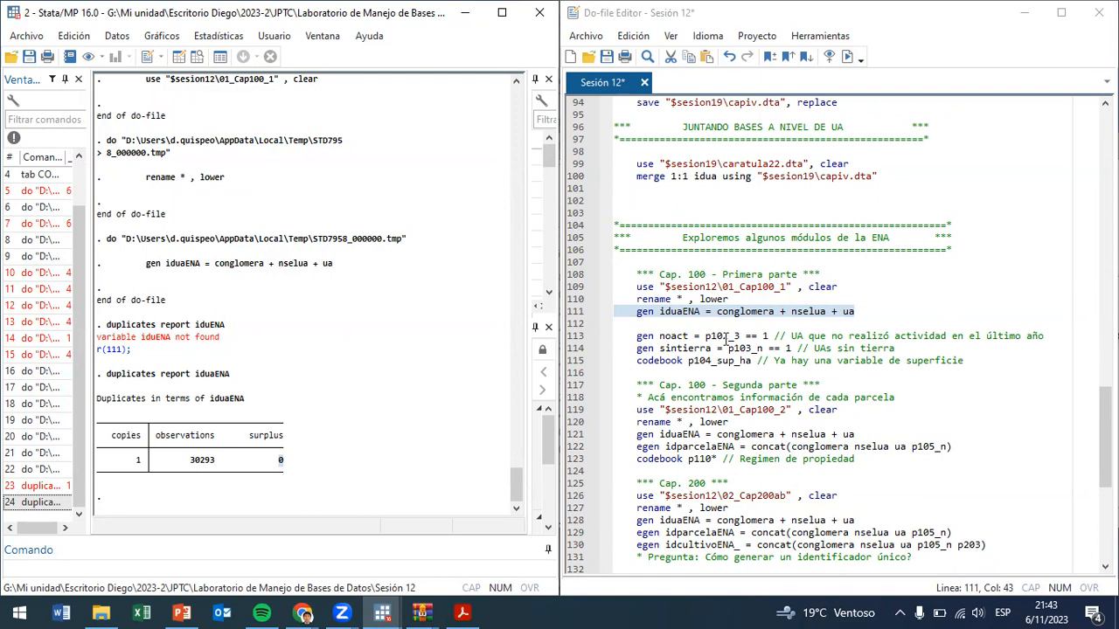
- Tabulate p102_3 and examine the frequencies of agricultural units with and without activity in the last 12 months
drag(739, 335, 704, 337)
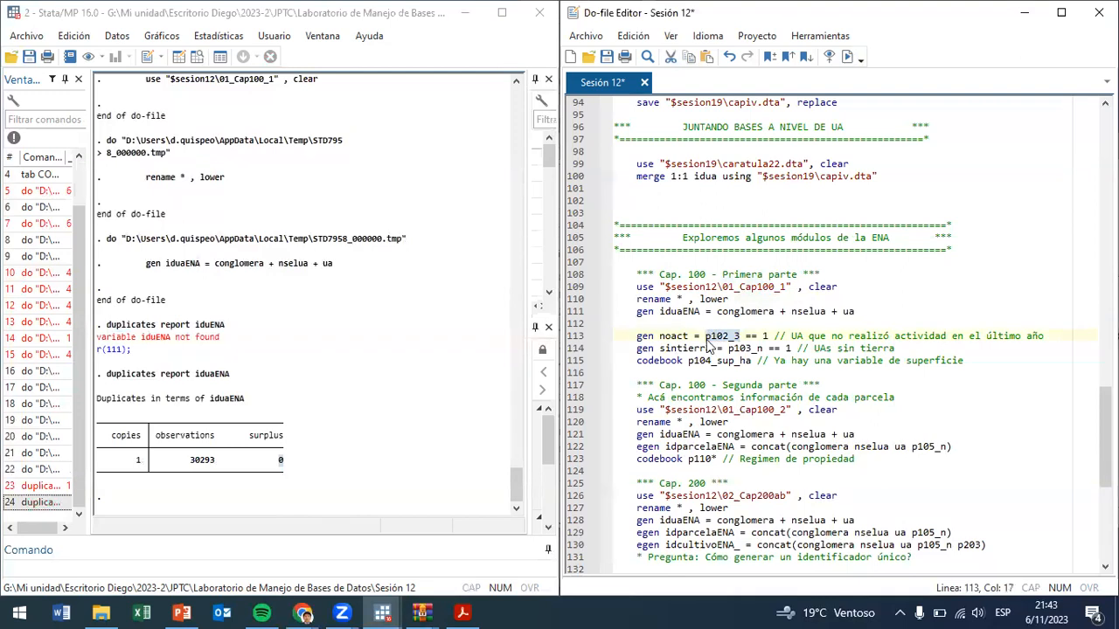
click(156, 569)
text(tab)
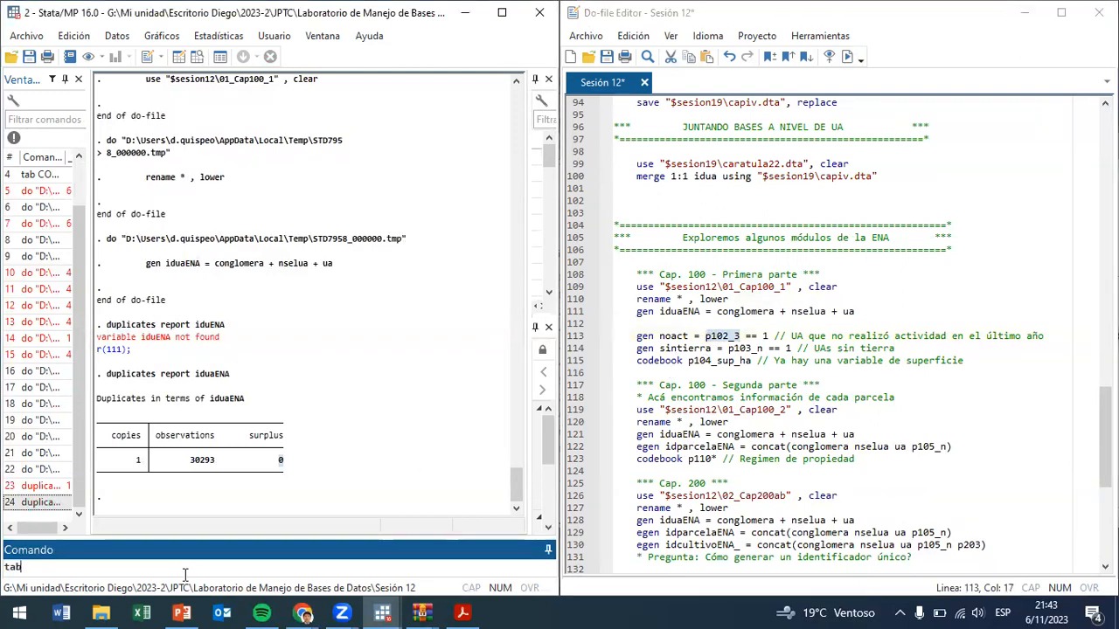
key(ctrl+v)
key(Return)
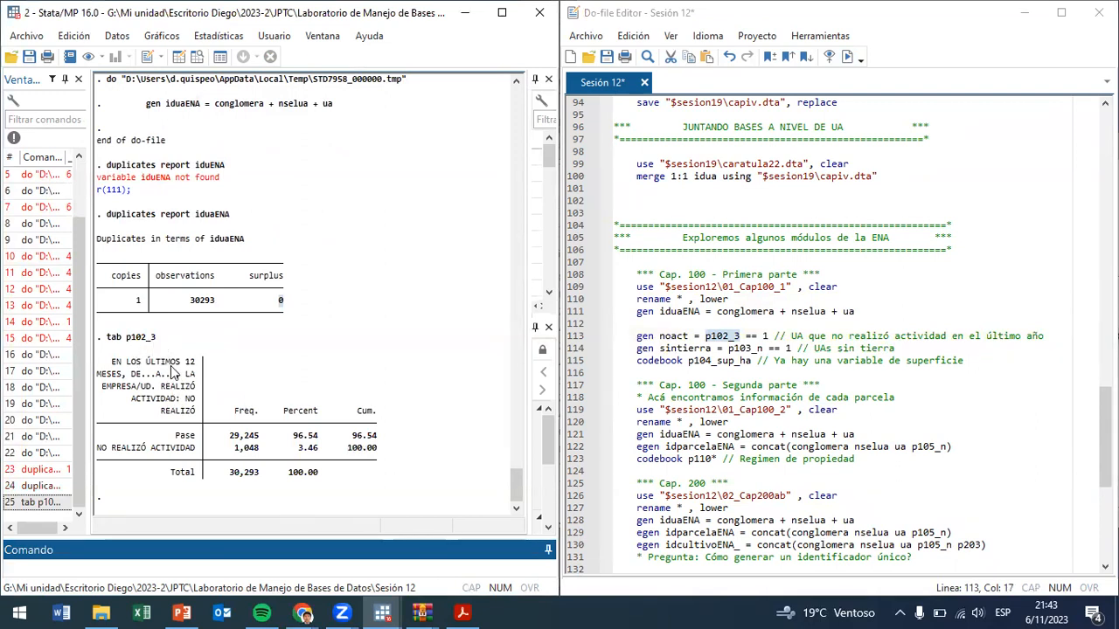
drag(124, 367, 194, 415)
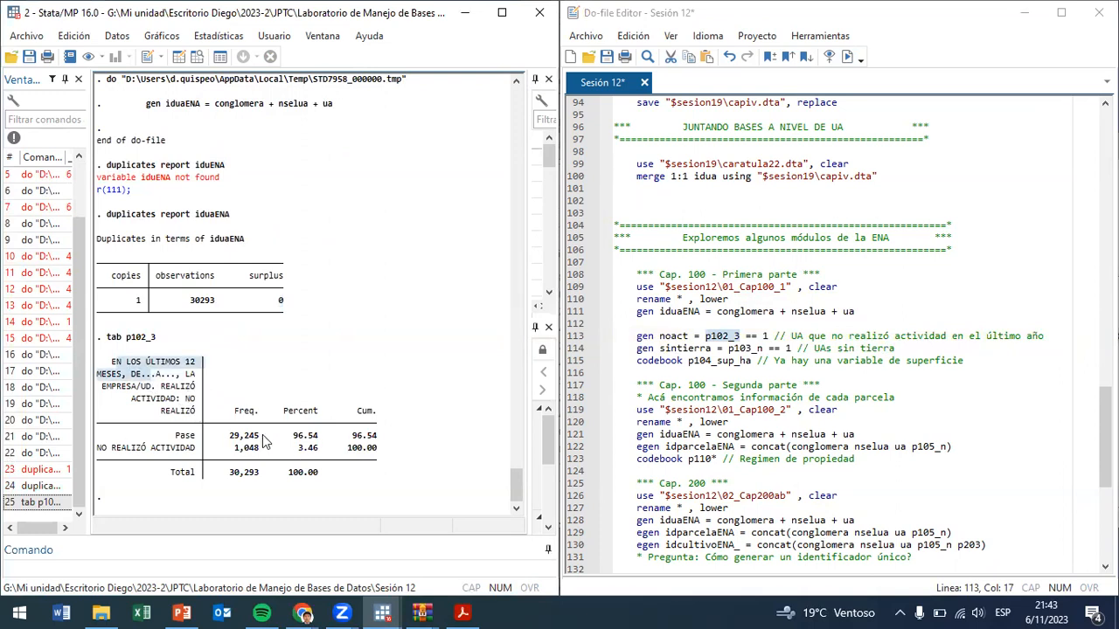
drag(131, 451, 259, 436)
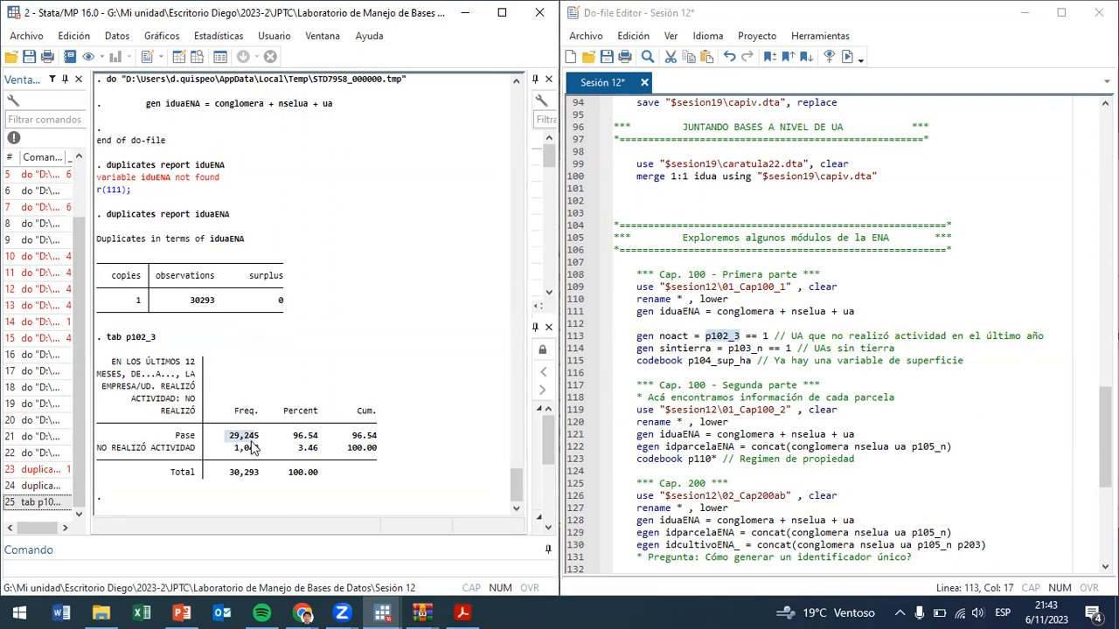
click(259, 447)
drag(262, 436, 232, 441)
- Run the do-file line that generates noact from p102_3 == 1
click(638, 337)
drag(637, 336, 704, 336)
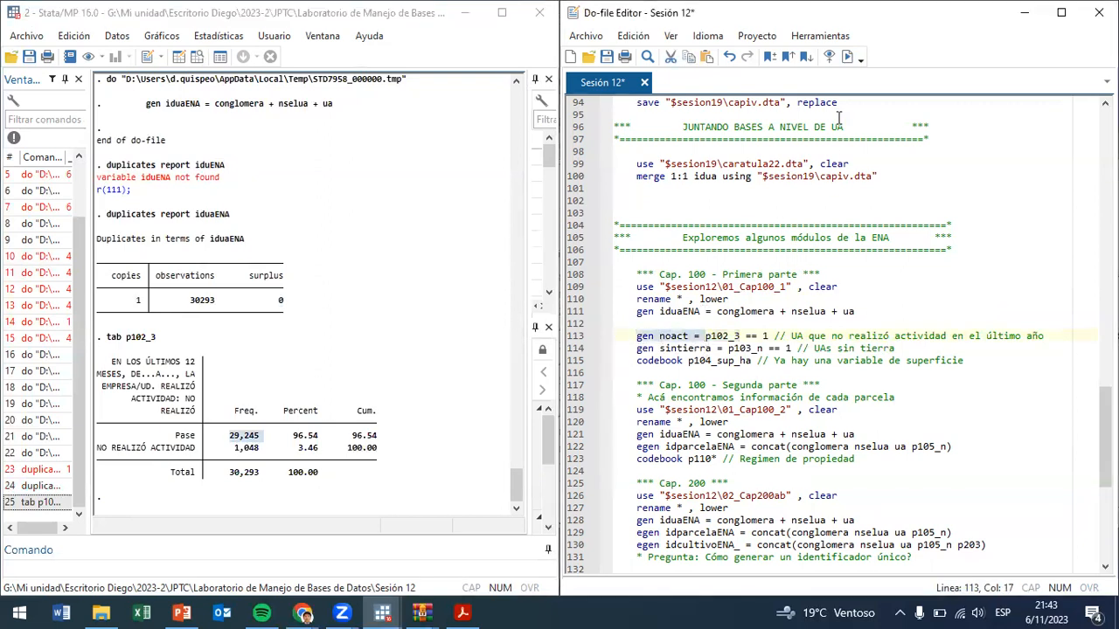
click(847, 56)
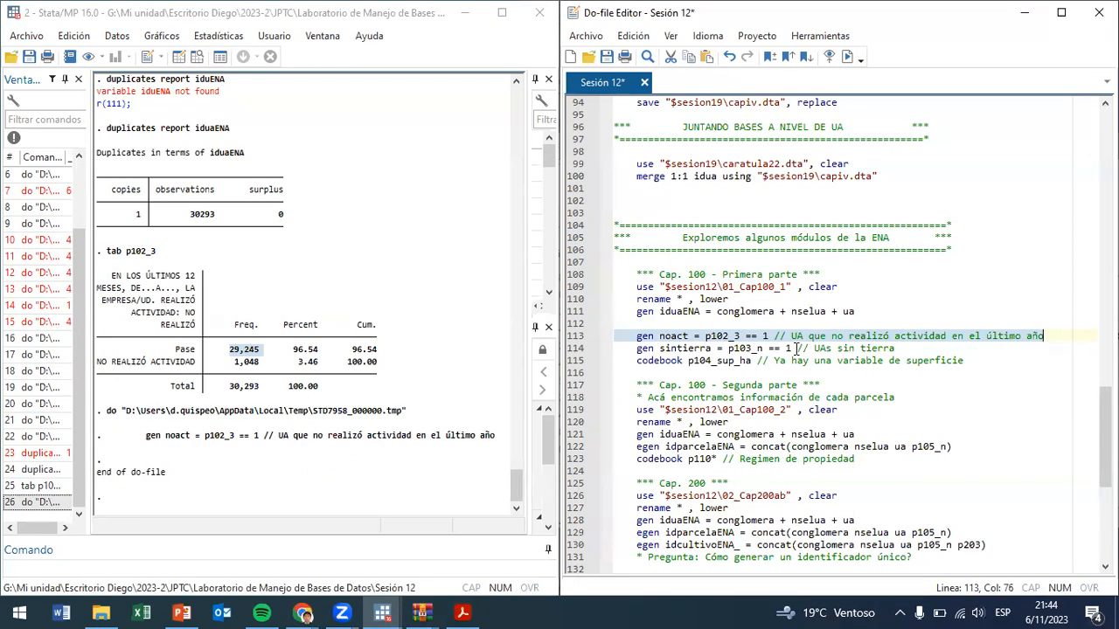
drag(797, 348, 637, 350)
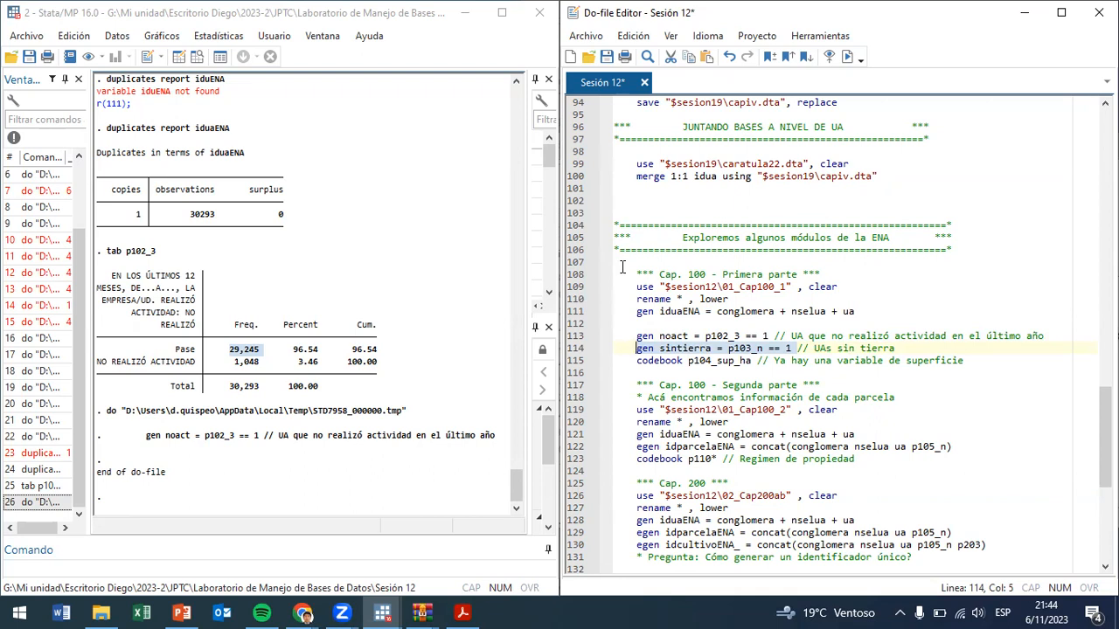
click(151, 571)
text(APAR)
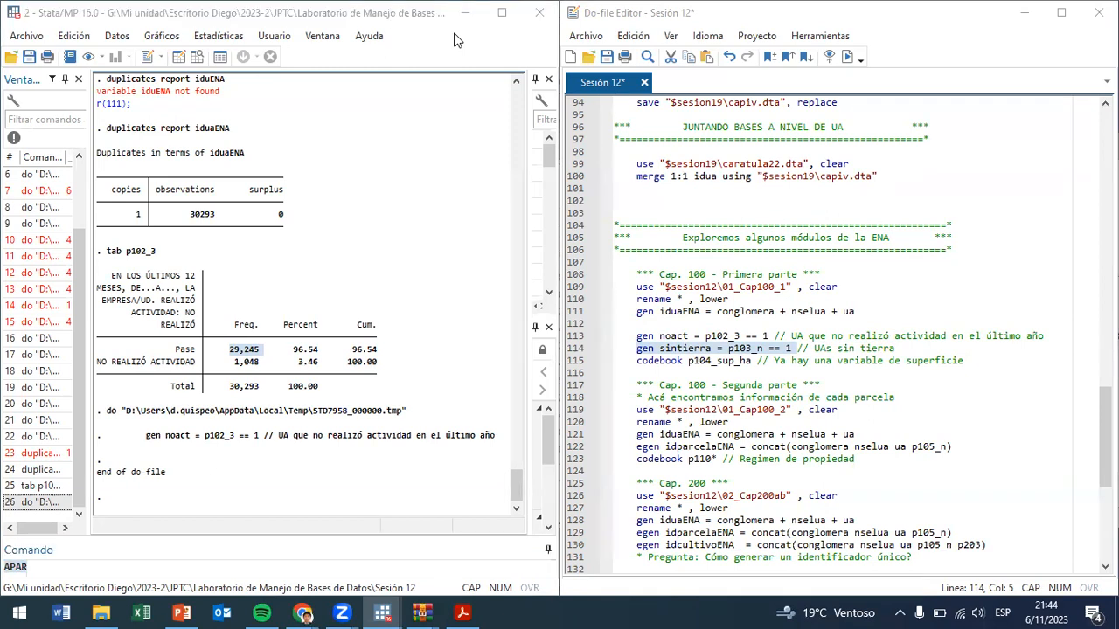
click(77, 571)
text(APAR)
drag(76, 572, 3, 566)
text(aparcería)
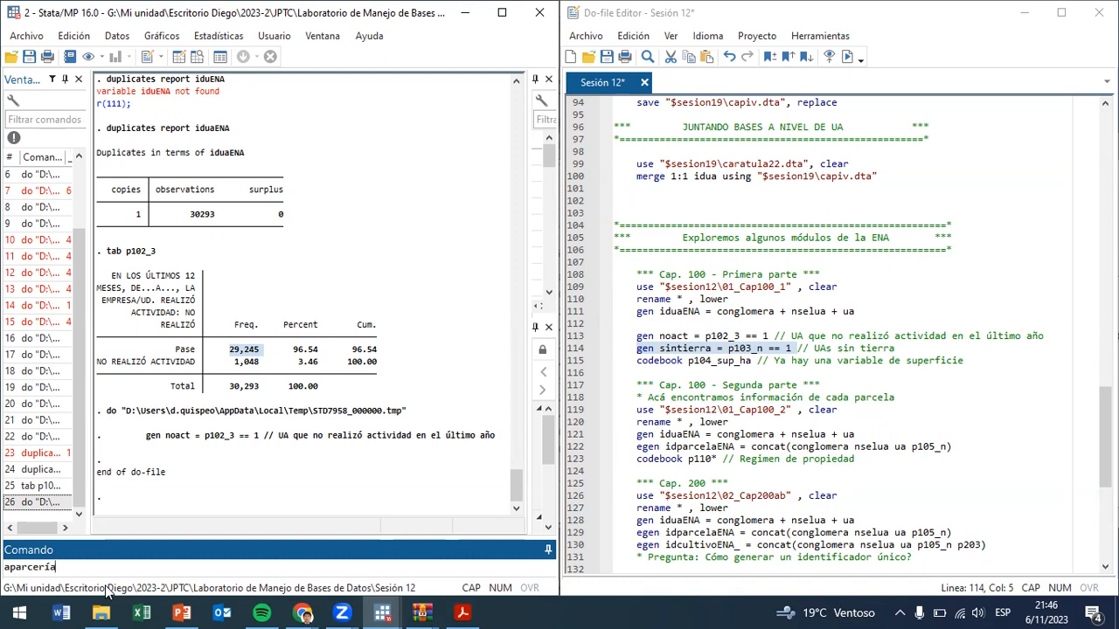
- Tabulate p103_n and examine the frequencies of agricultural units with and without land
click(778, 359)
double_click(745, 349)
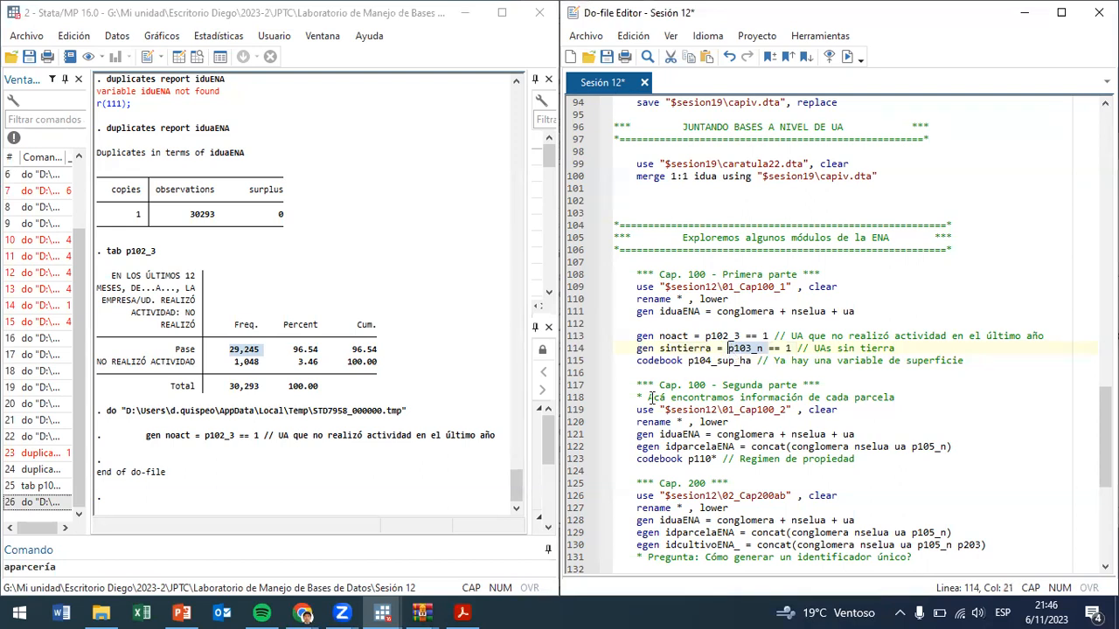
click(242, 583)
click(255, 571)
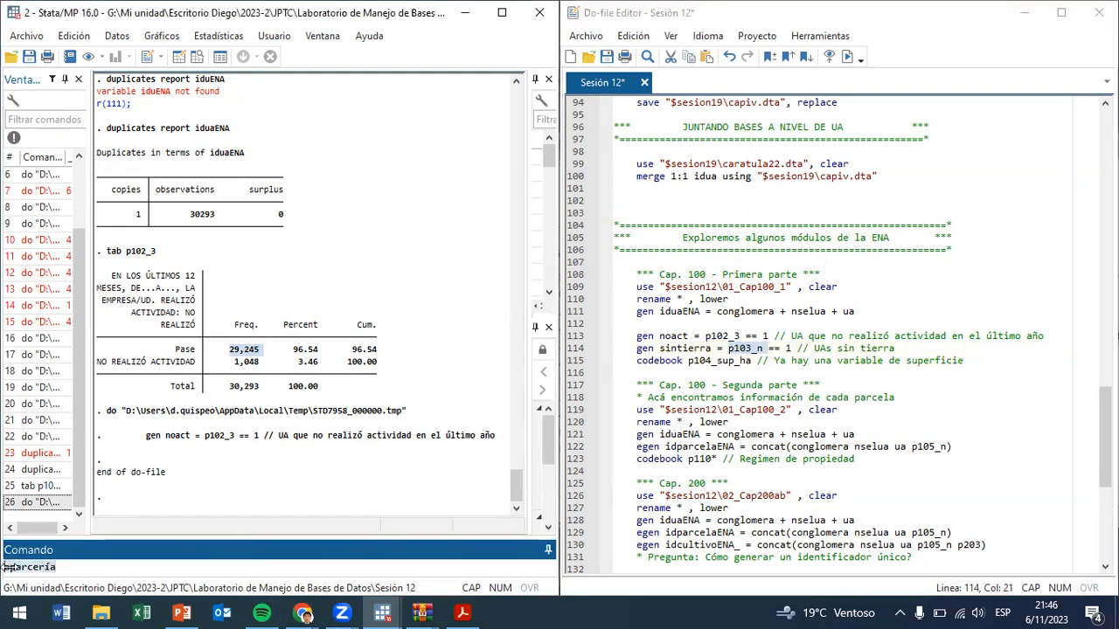
key(Escape)
text(tab p103_n)
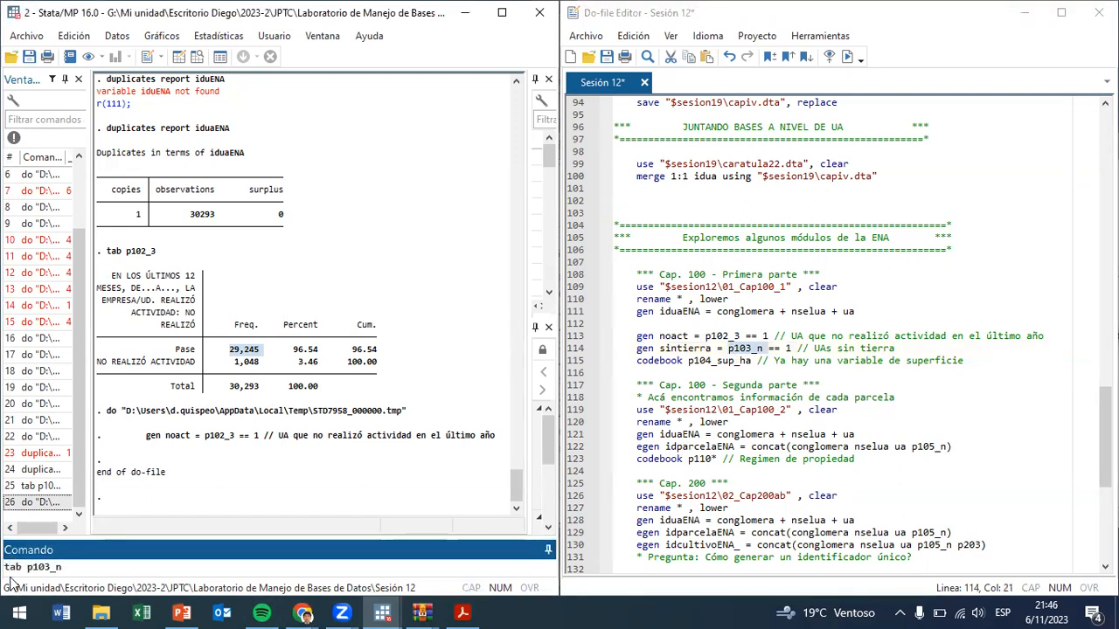
key(Return)
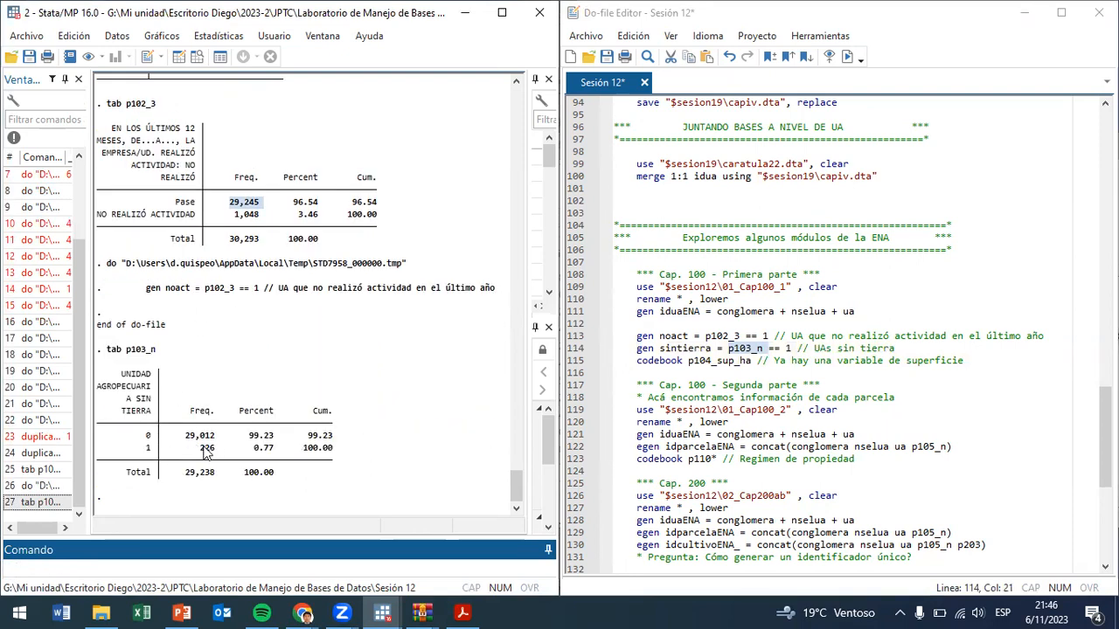
drag(200, 451, 213, 453)
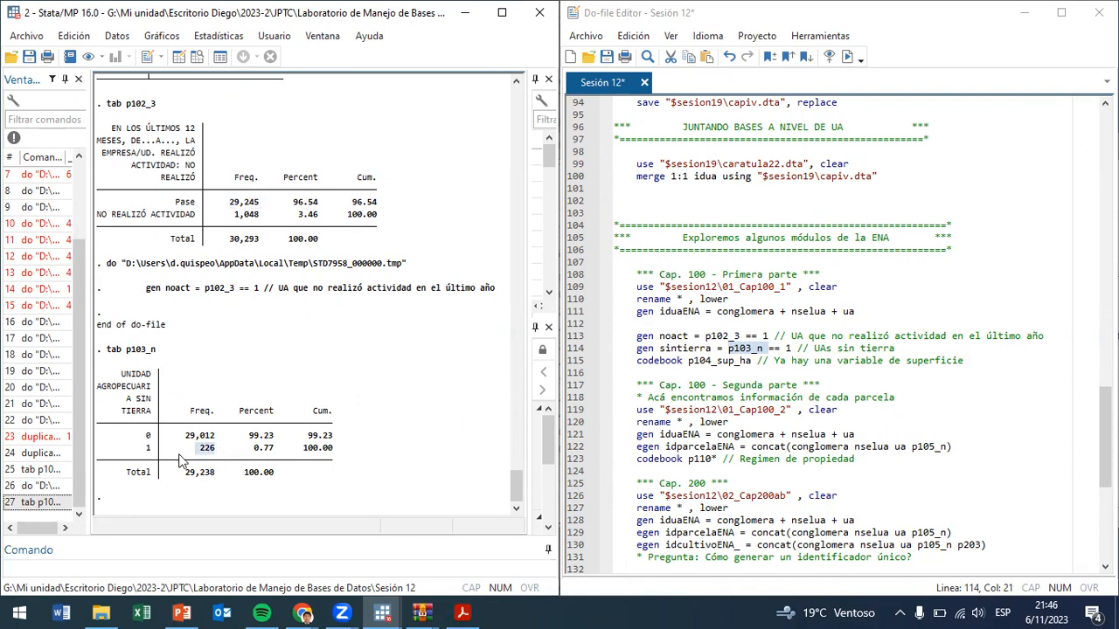
click(192, 441)
drag(191, 439, 218, 439)
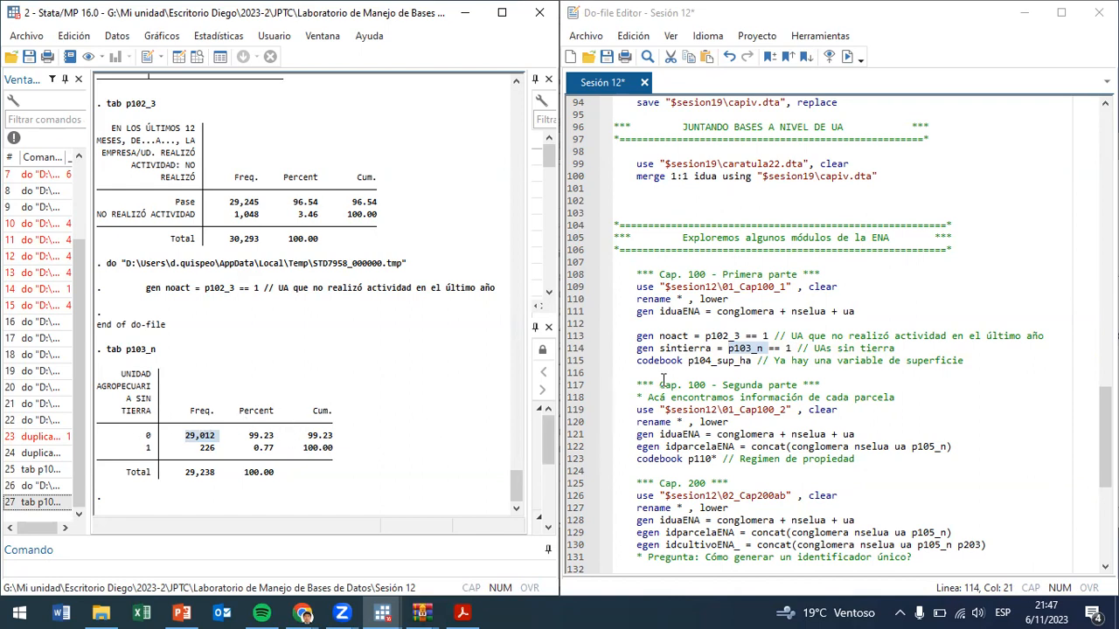
- Run the do-file's codebook line for p104_sup_ha and review the variable's label and summary
drag(658, 360, 712, 360)
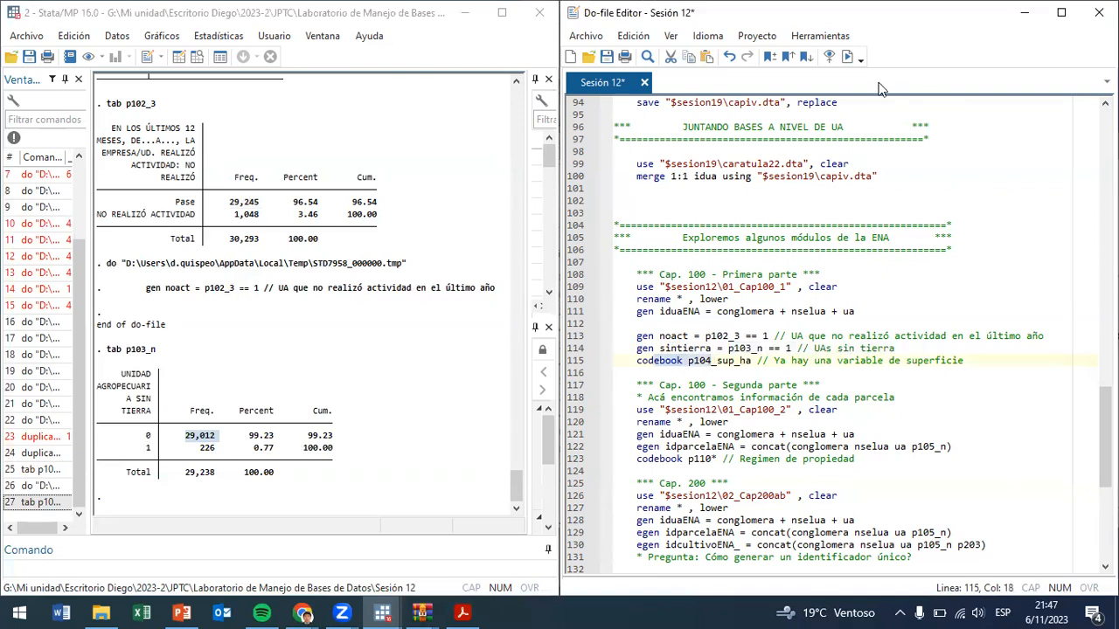
click(845, 54)
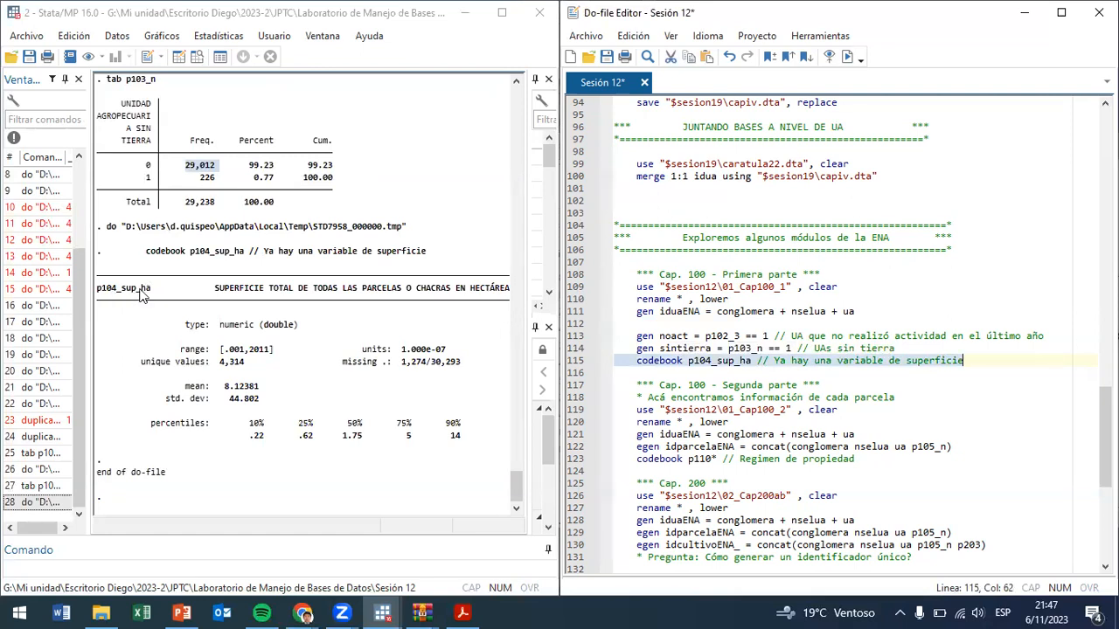
drag(220, 284, 483, 297)
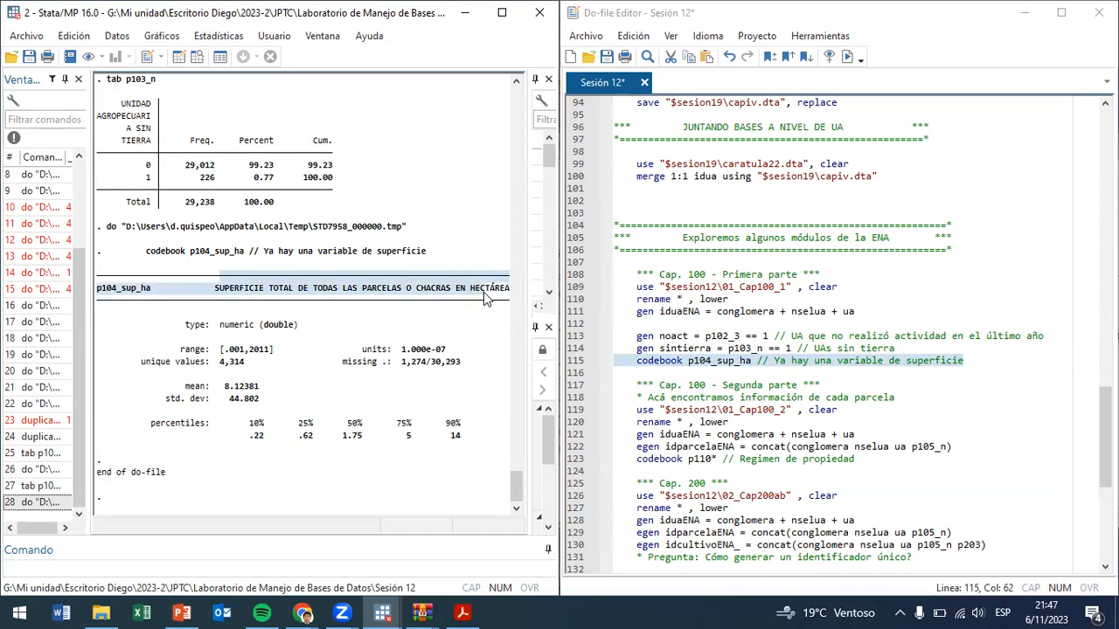
click(251, 362)
- Plot a histogram of p104_sup_ha, view the distribution of total plot area, and close the graph
drag(155, 289, 104, 302)
click(194, 287)
drag(177, 294, 96, 292)
key(ctrl+c)
click(102, 570)
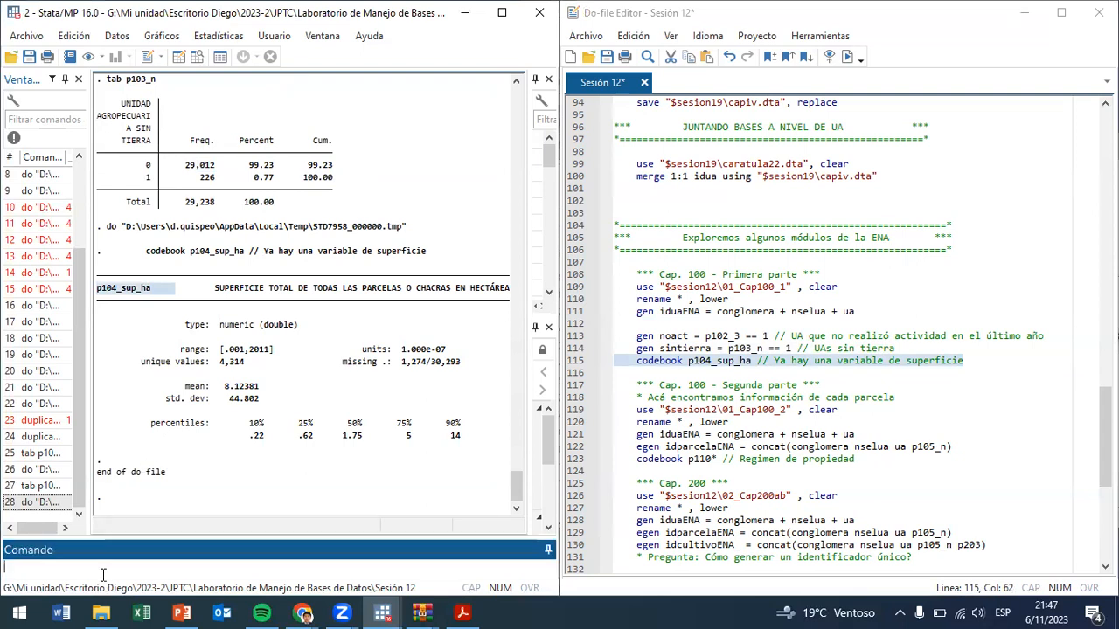
text(histogram)
key(ctrl+v)
key(Return)
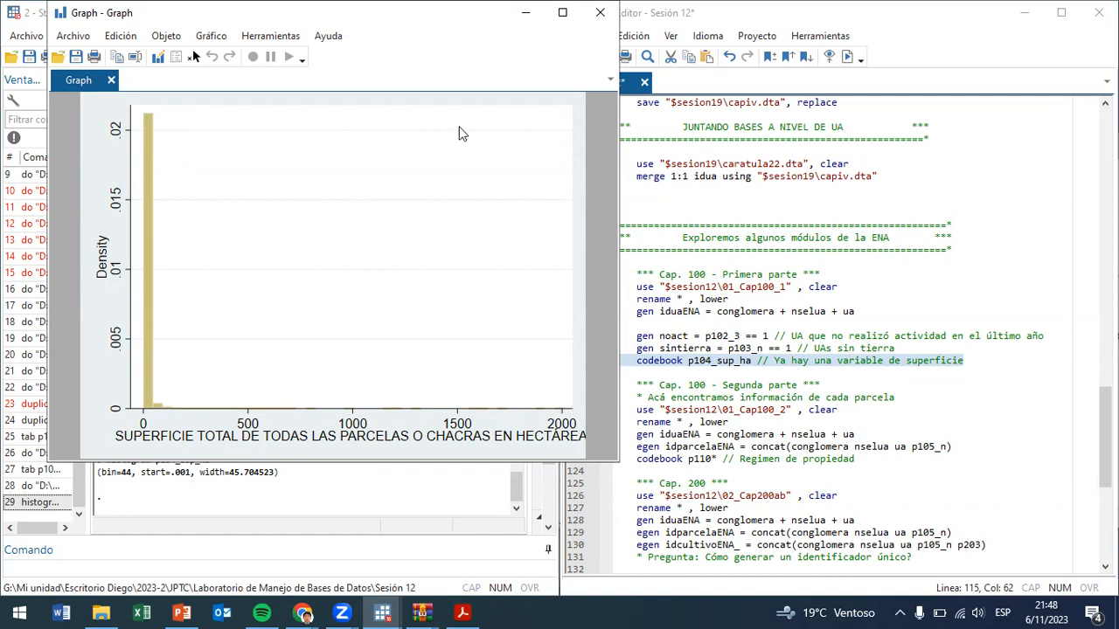
click(600, 12)
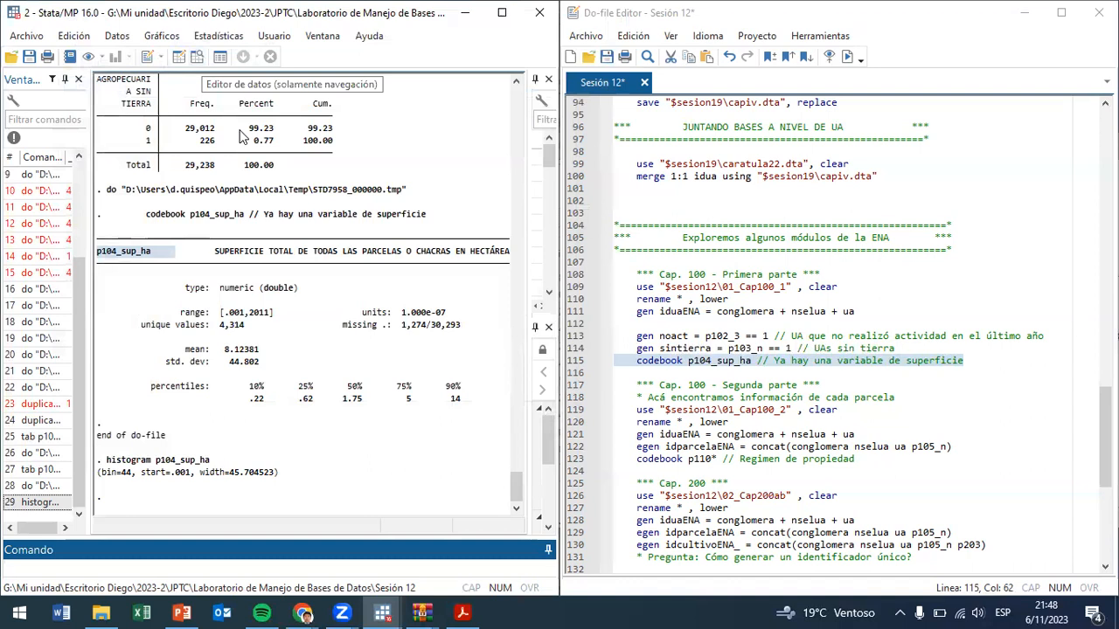
- Load the 01_Cap100_2 dataset by running its use line in the Cap. 100 second-part section
click(788, 287)
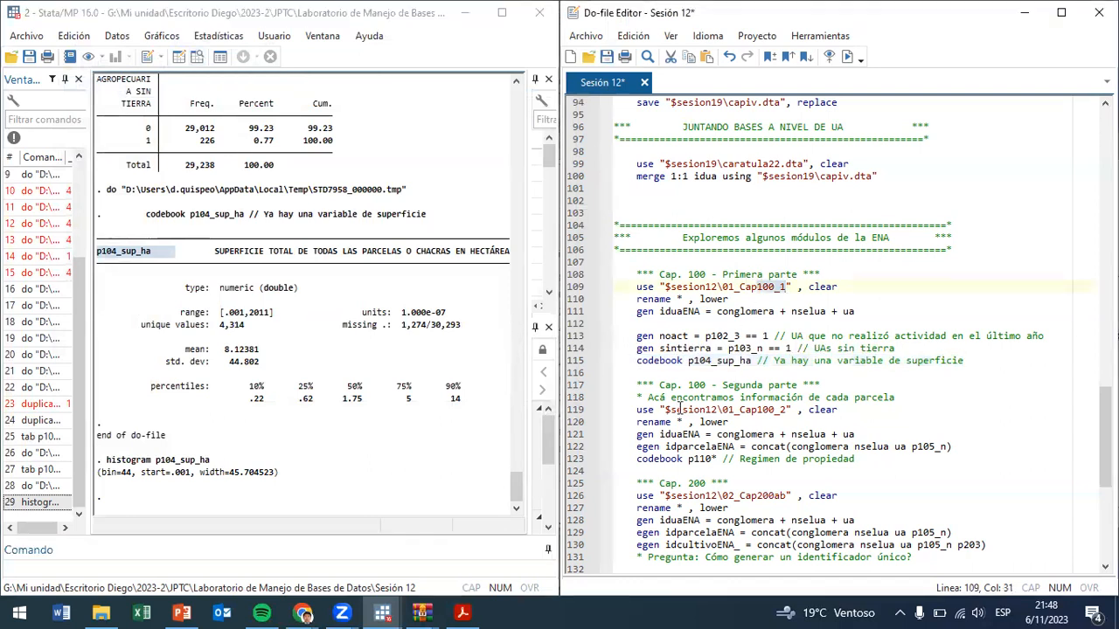
click(766, 409)
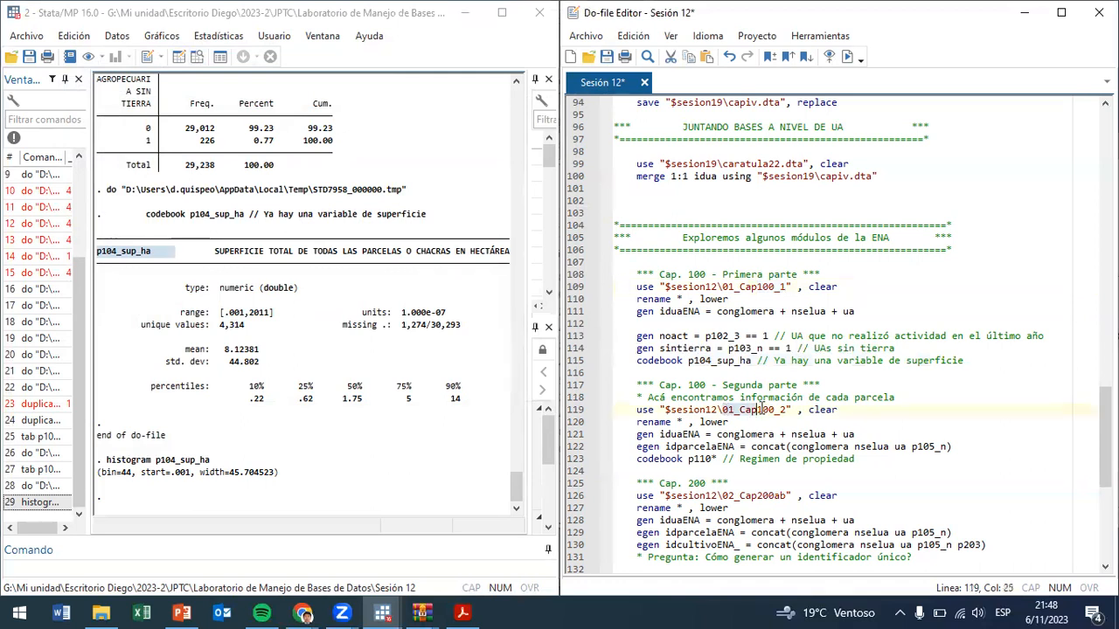
key(ctrl+d)
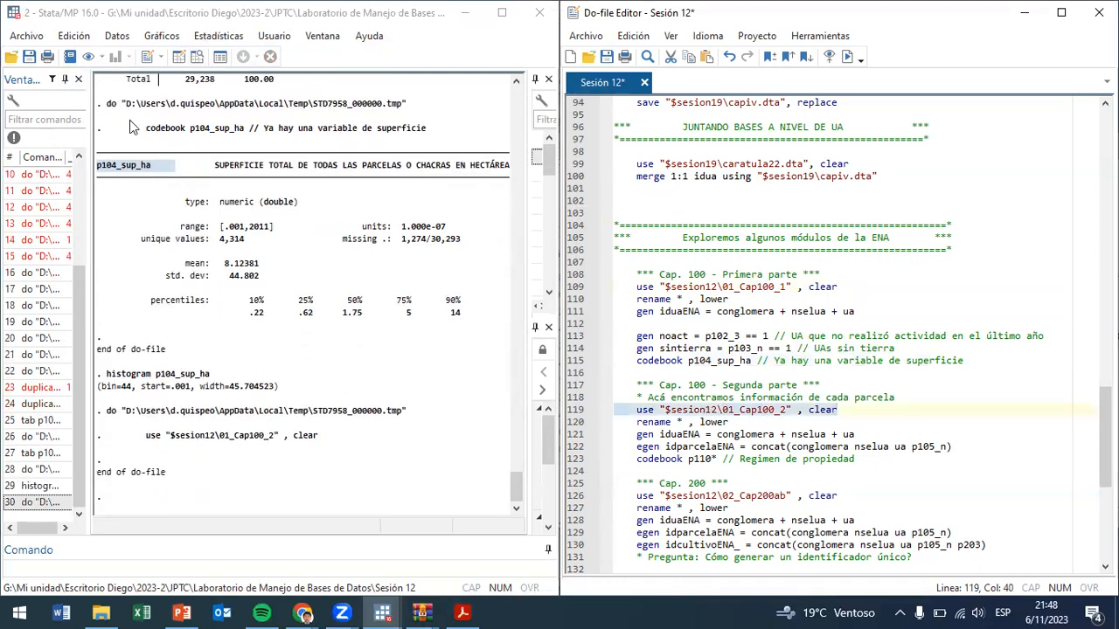
- Browse the 01_Cap100_2 data and examine the variable labels for parcel area, tenure (P110), P202 and P224
click(198, 56)
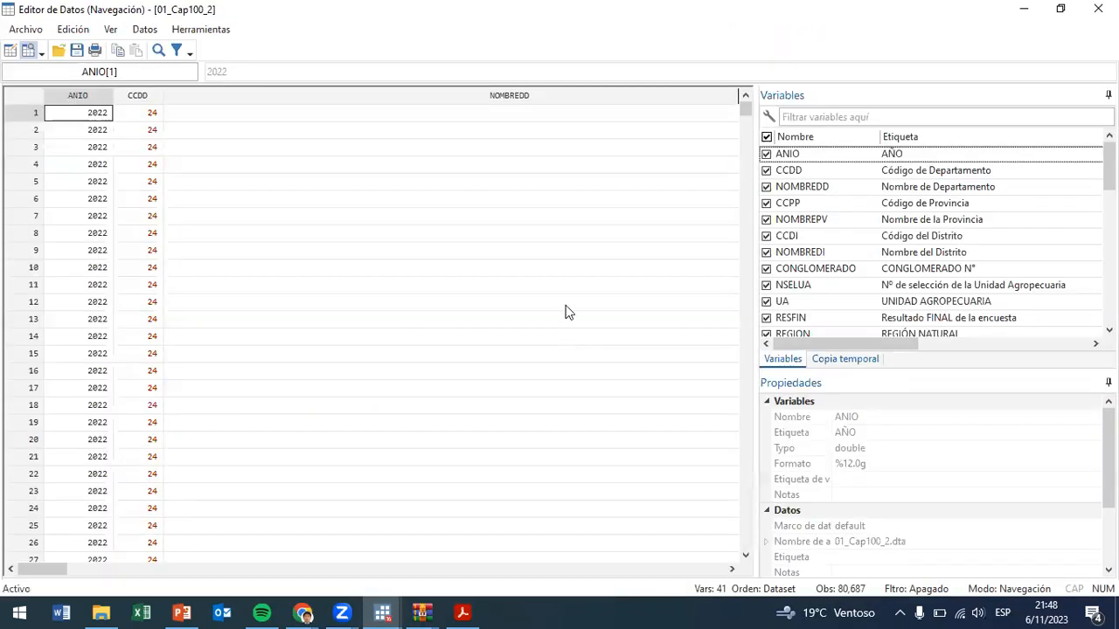
click(940, 222)
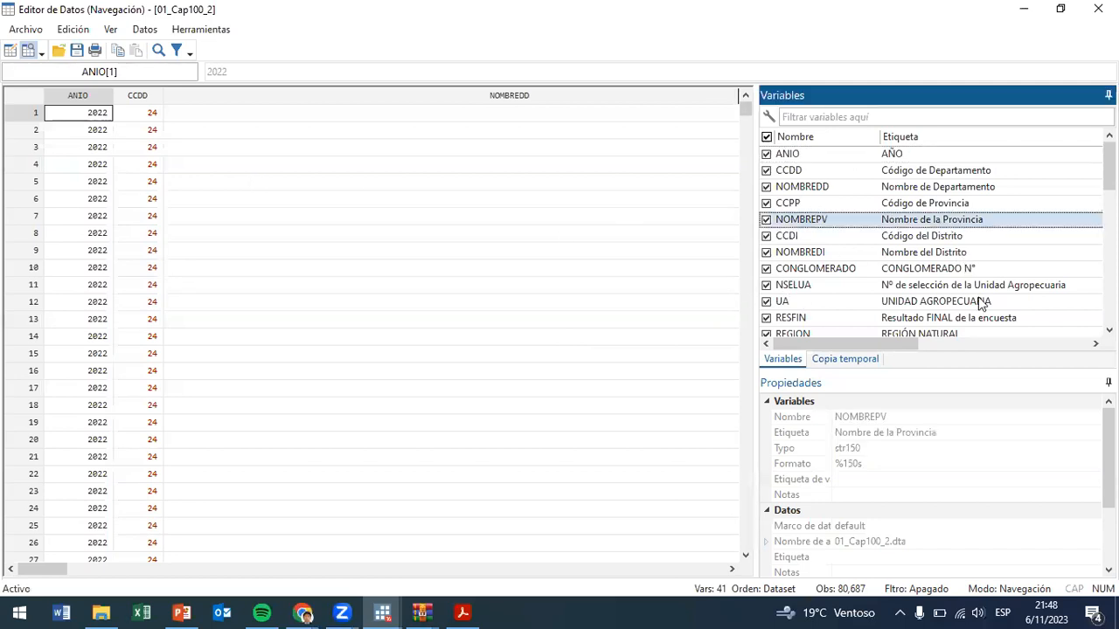
click(927, 303)
scroll(944, 302, down, 5)
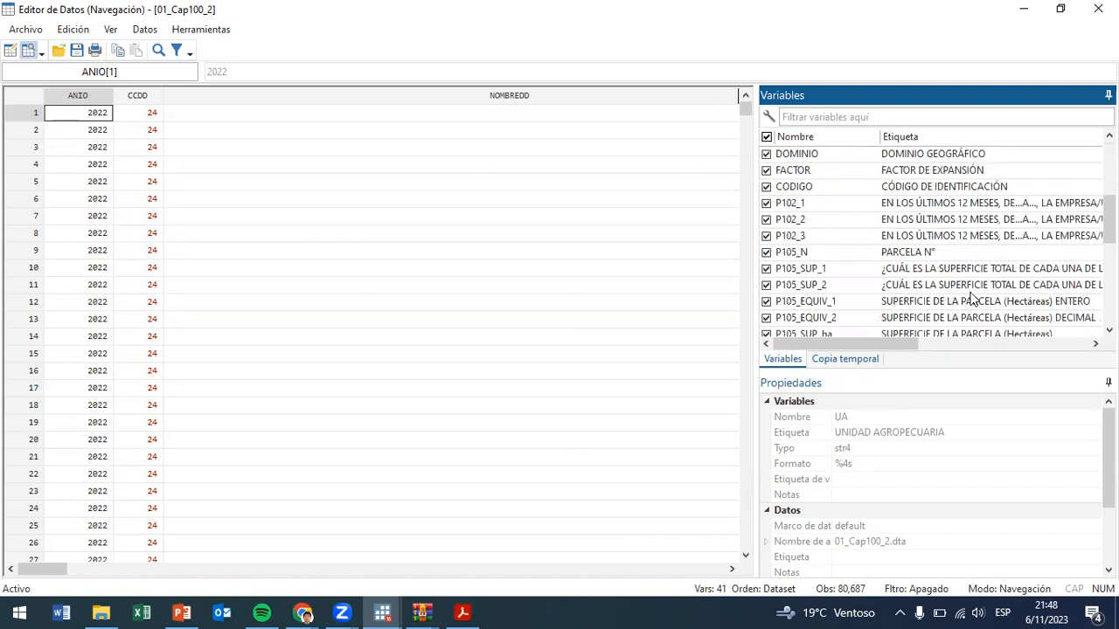
scroll(975, 274, down, 5)
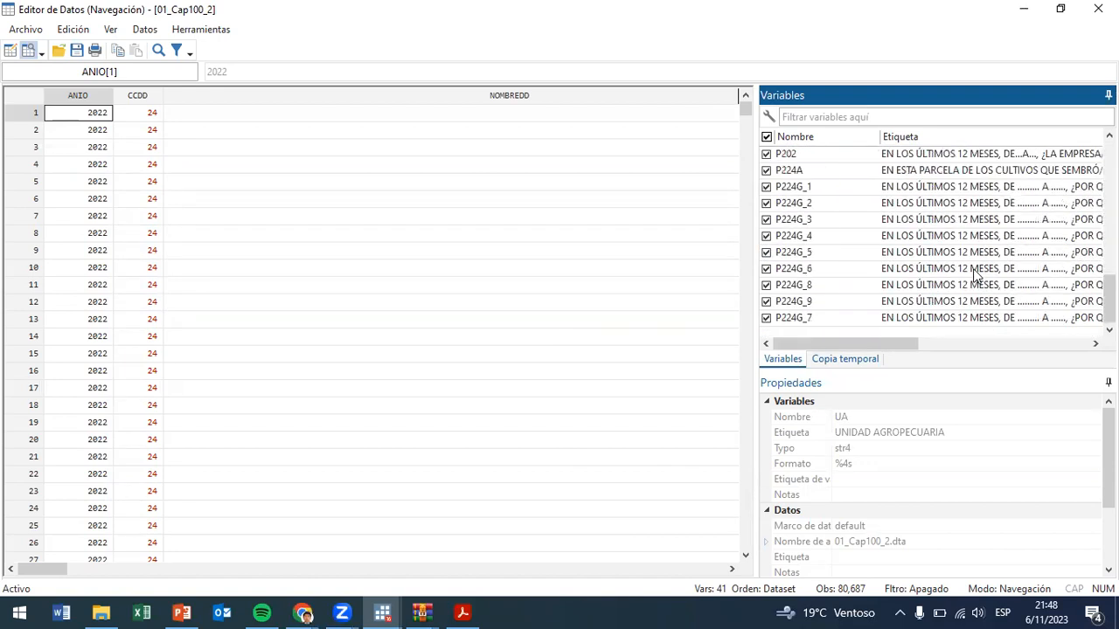
drag(755, 271, 510, 282)
scroll(778, 263, up, 3)
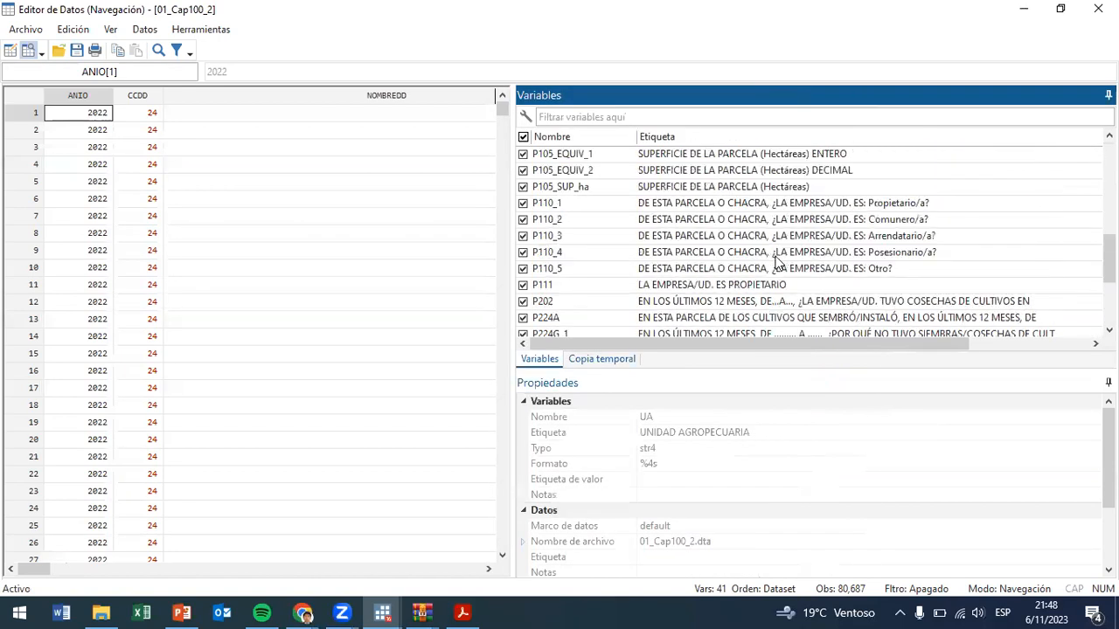
click(823, 208)
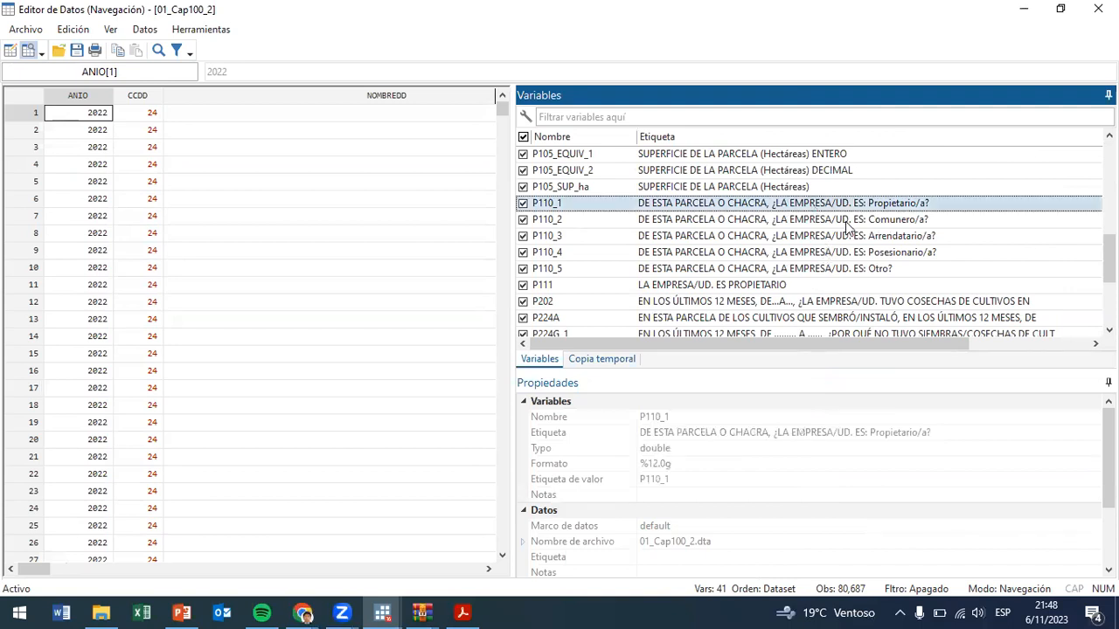
scroll(909, 243, up, 1)
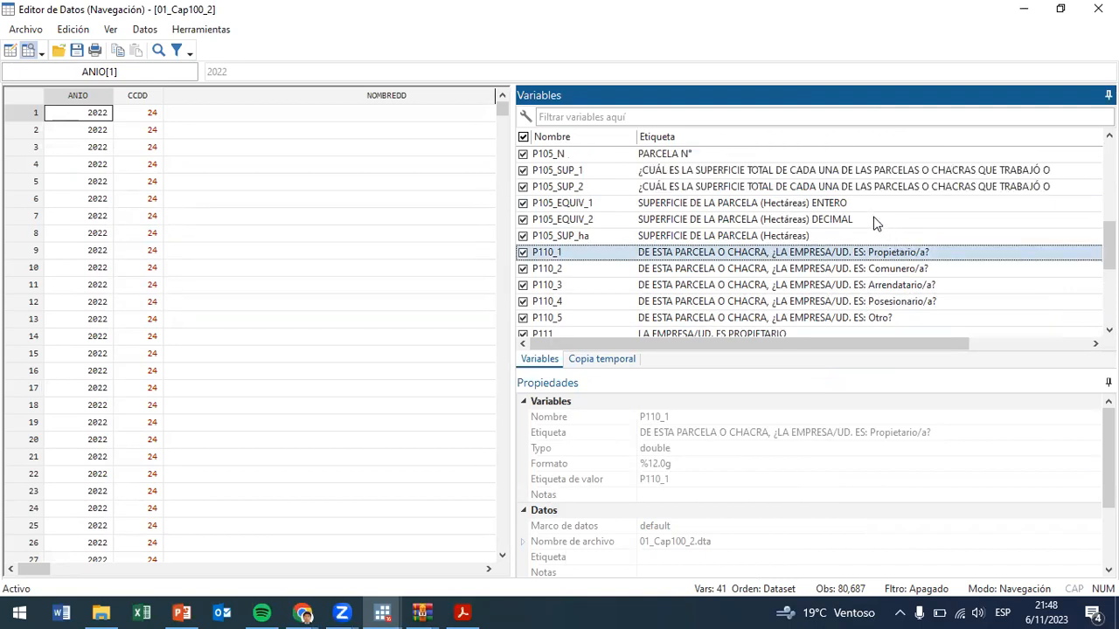
click(823, 207)
scroll(830, 249, down, 2)
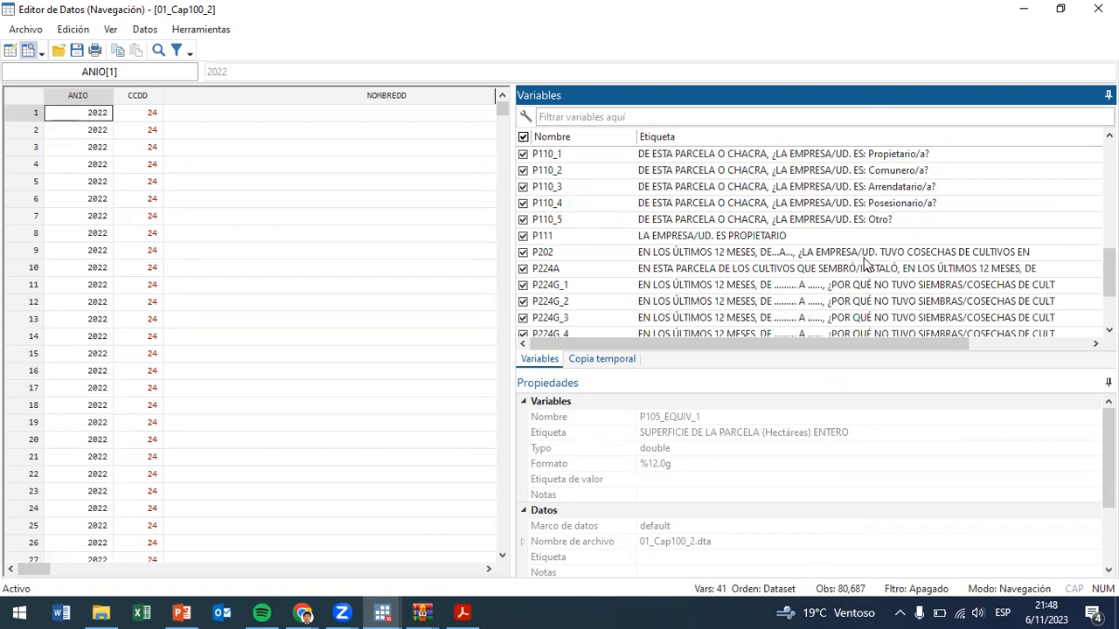
click(993, 287)
scroll(996, 293, down, 2)
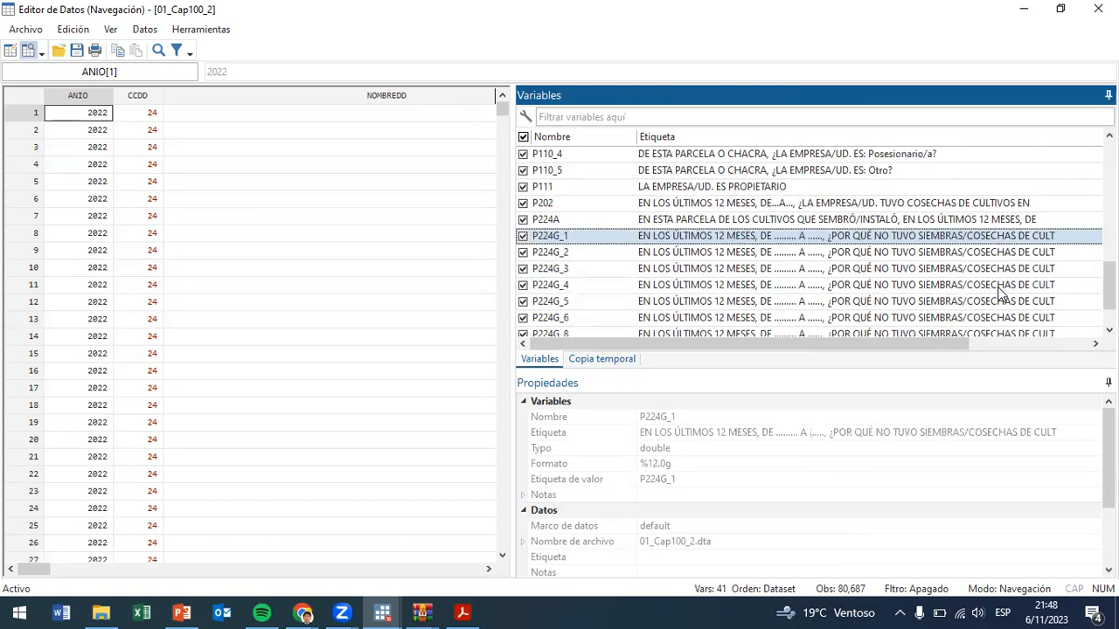
- Put the data browser away and run the do-file line that renames all 01_Cap100_2 variables to lowercase
click(1023, 9)
drag(677, 423, 744, 424)
key(ctrl+d)
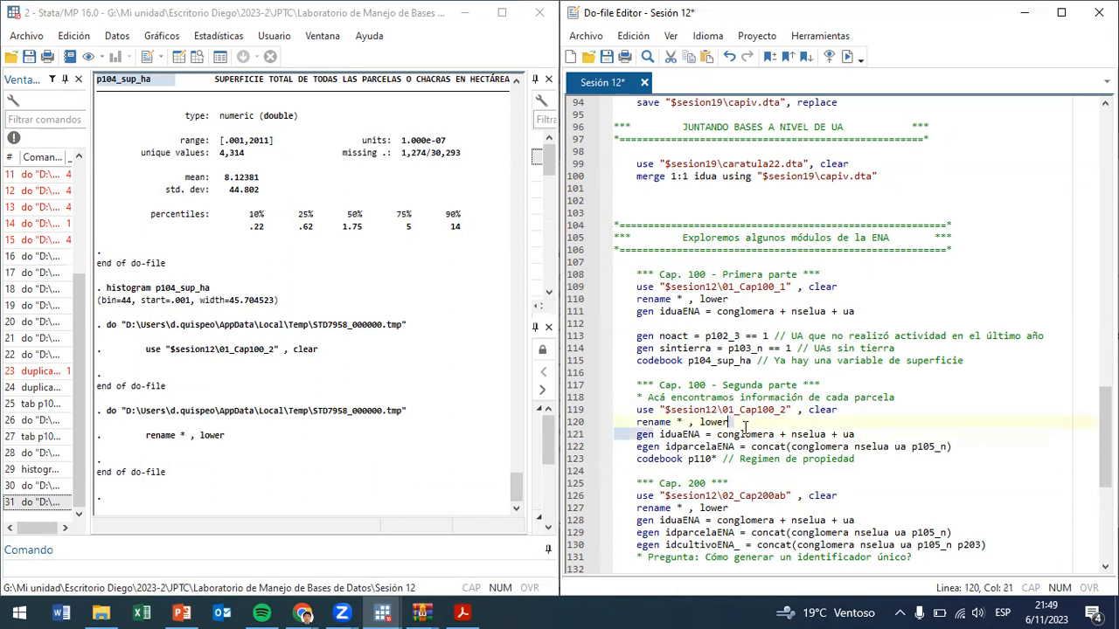
- Run the do-file line in the Cap. 100 second-part section that generates iduaENA from conglomera, nselua and ua
click(756, 437)
drag(816, 434, 673, 437)
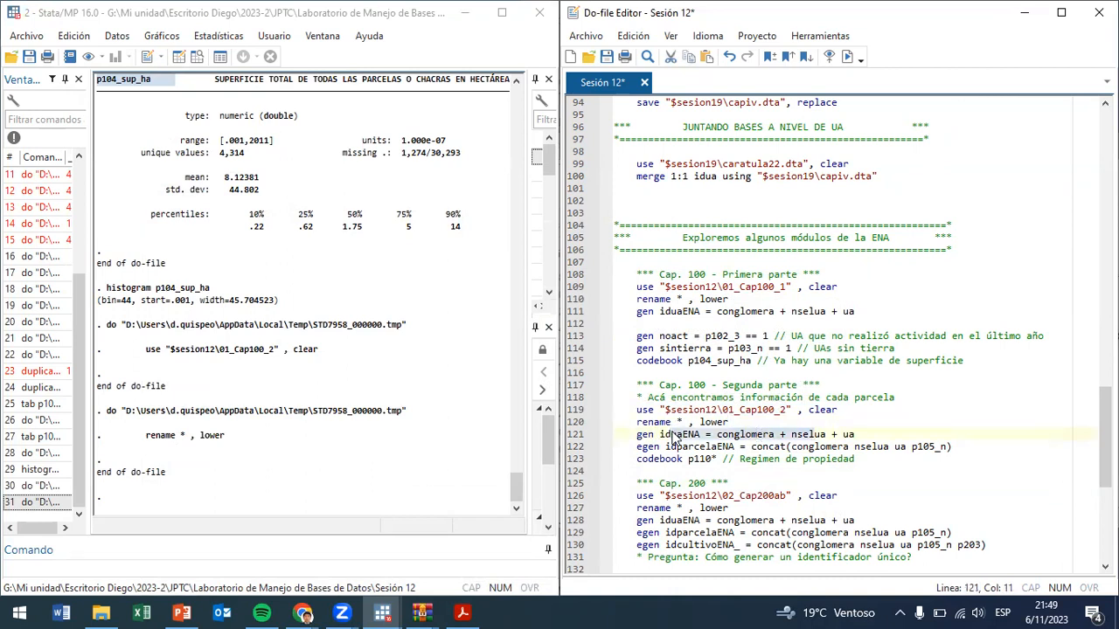
key(ctrl+d)
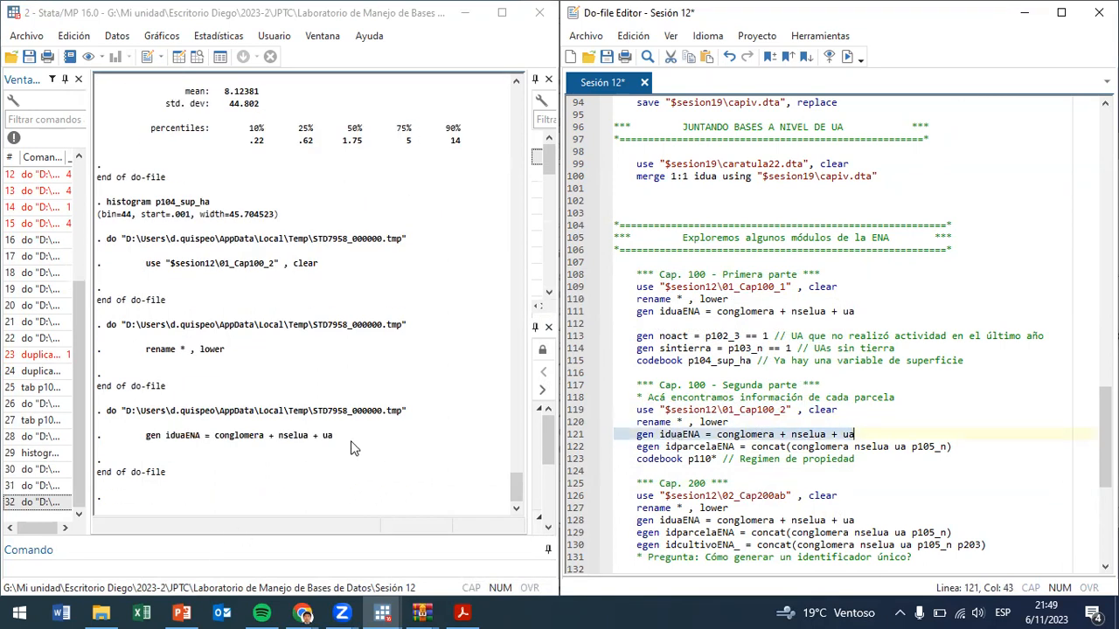
click(185, 437)
drag(185, 437, 346, 447)
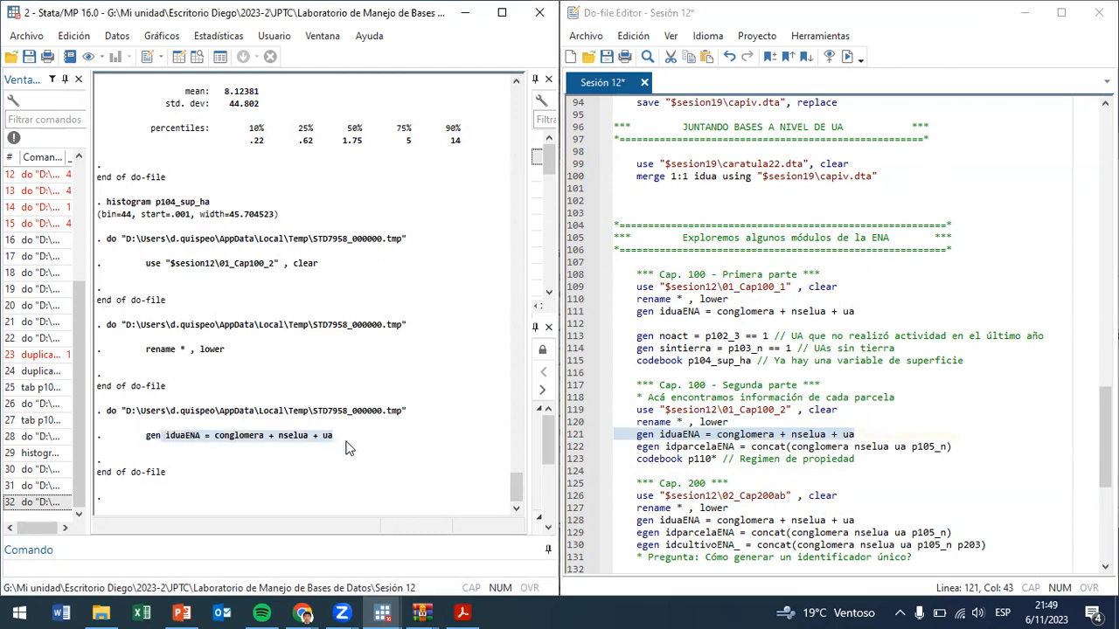
- Try to report duplicates in terms of iduENA
click(121, 567)
text(duplicates)
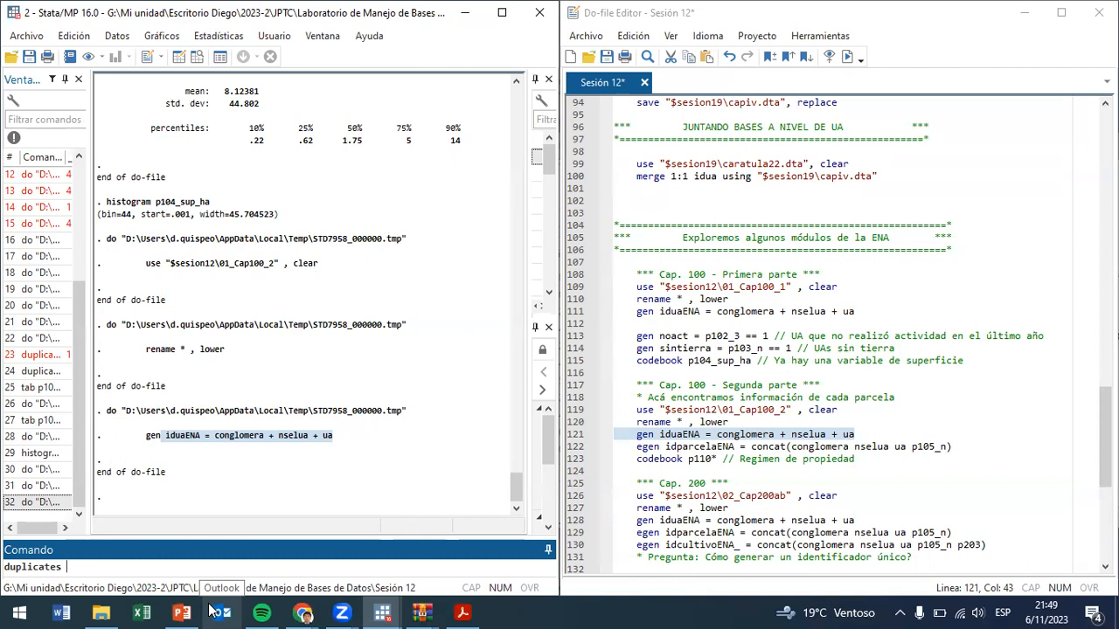
text( report id)
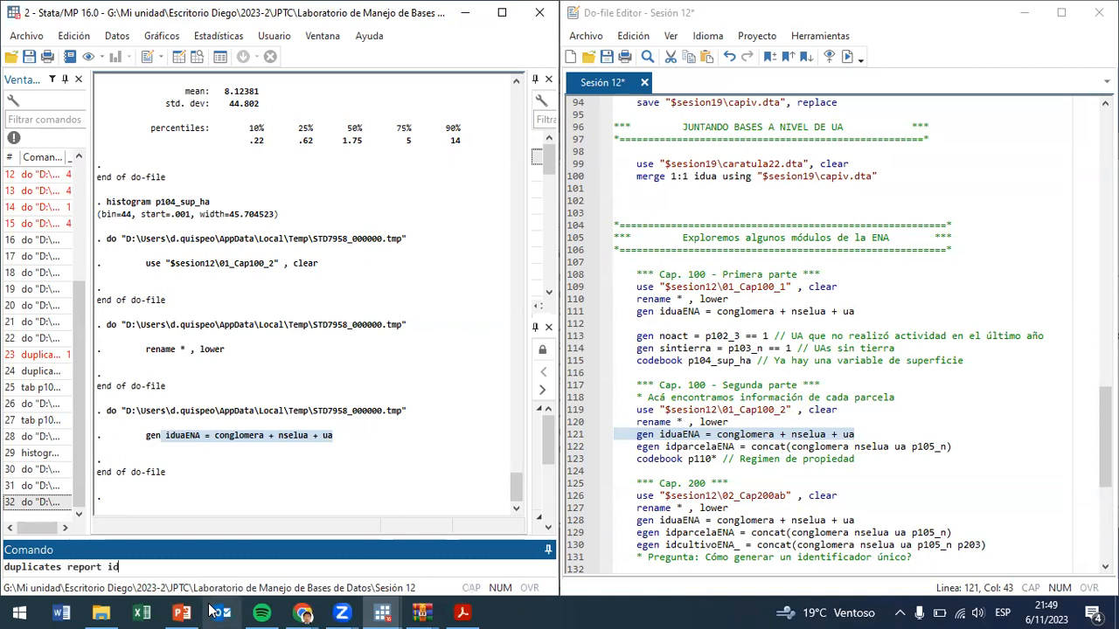
key(Caps_Lock)
key(Return)
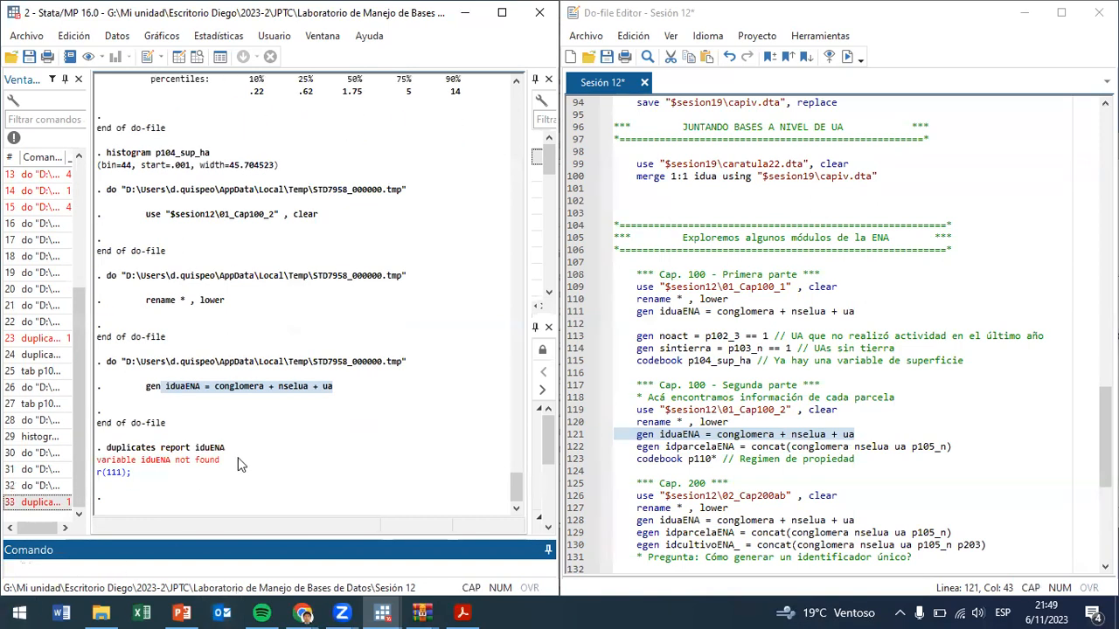
- Reuse the duplicates report command with the variable name corrected to iduaENA and run it
click(225, 437)
drag(229, 448, 117, 570)
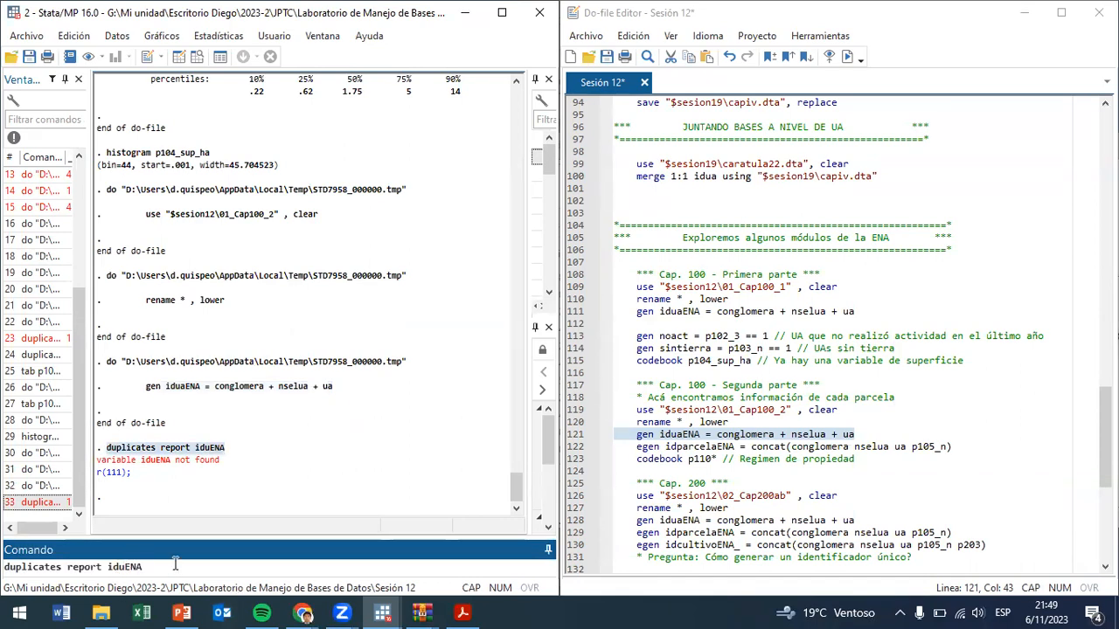
key(Return)
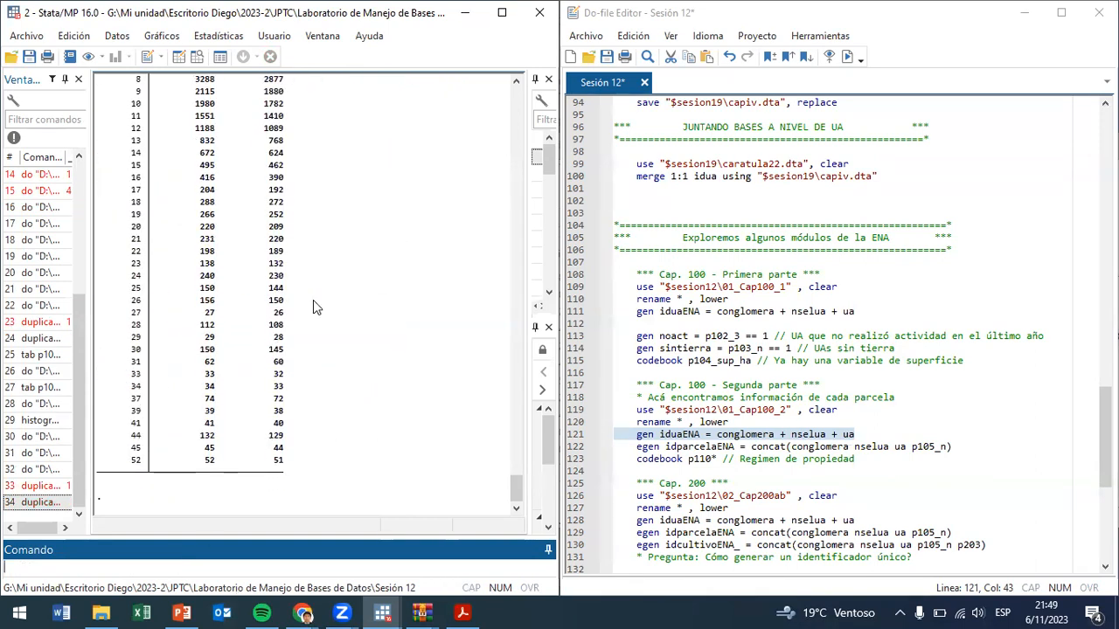
- Examine the iduaENA duplicates table, comparing copies and observations from the first rows to the highest copy counts
scroll(239, 228, up, 5)
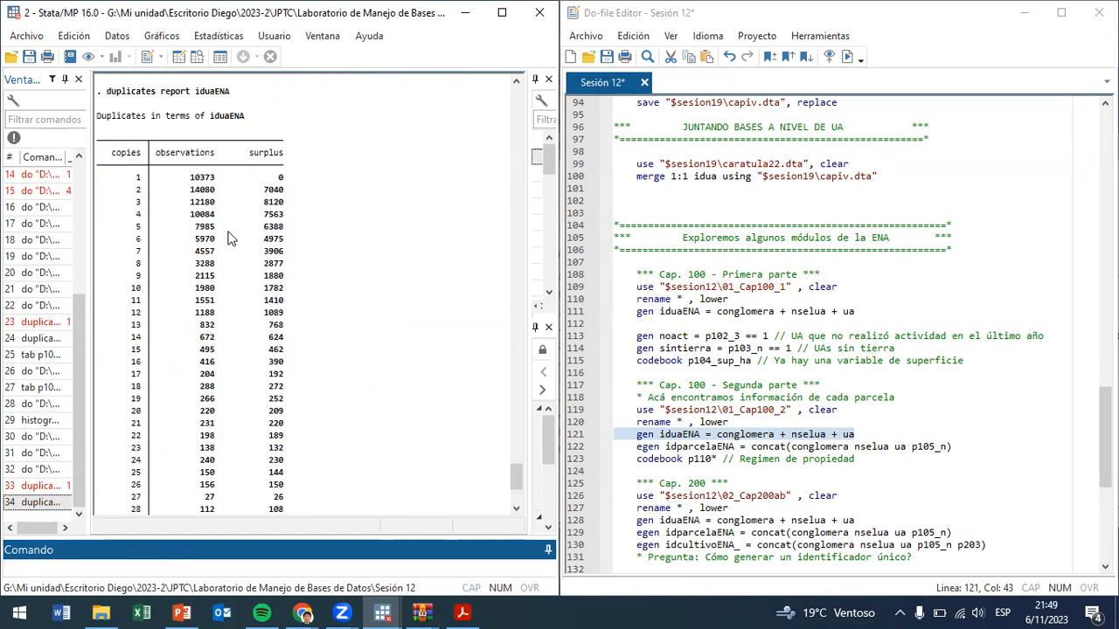
scroll(231, 227, up, 2)
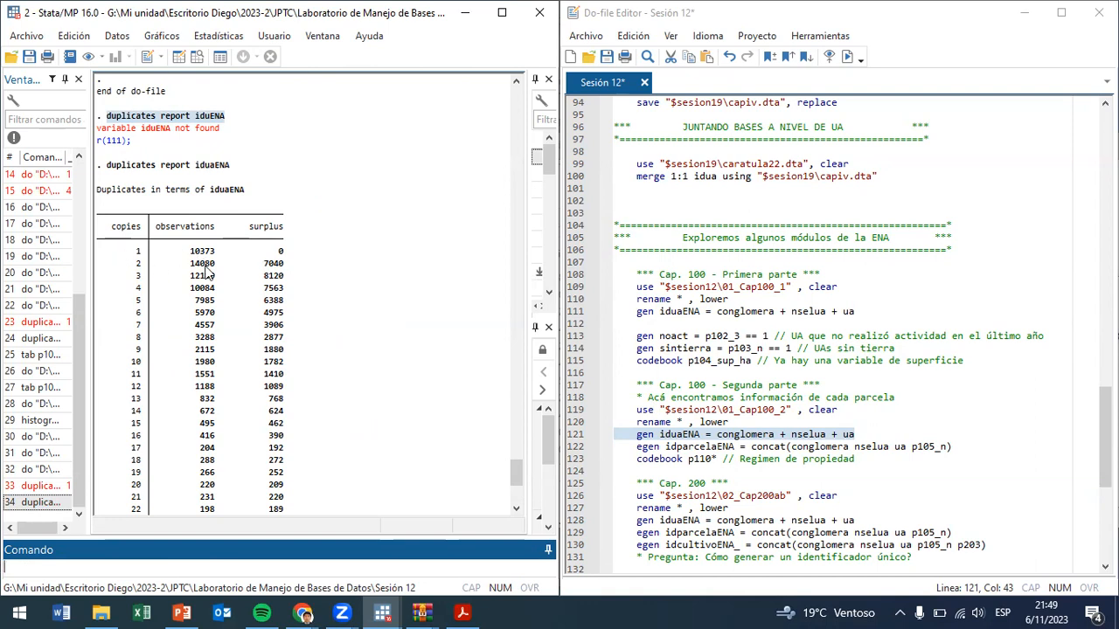
scroll(194, 274, down, 5)
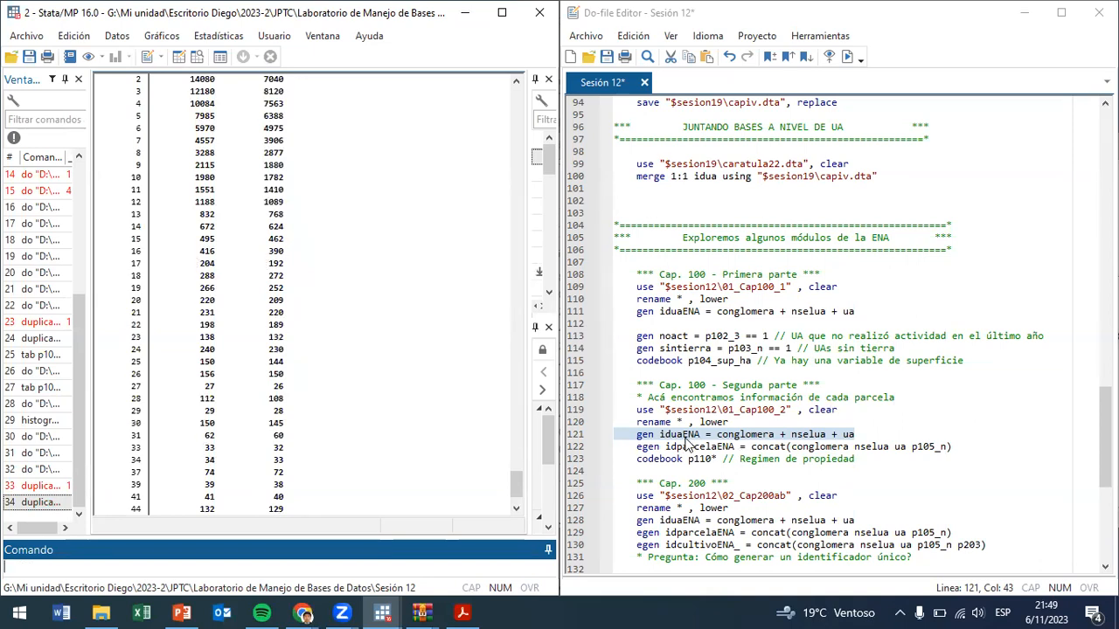
key(ctrl+d)
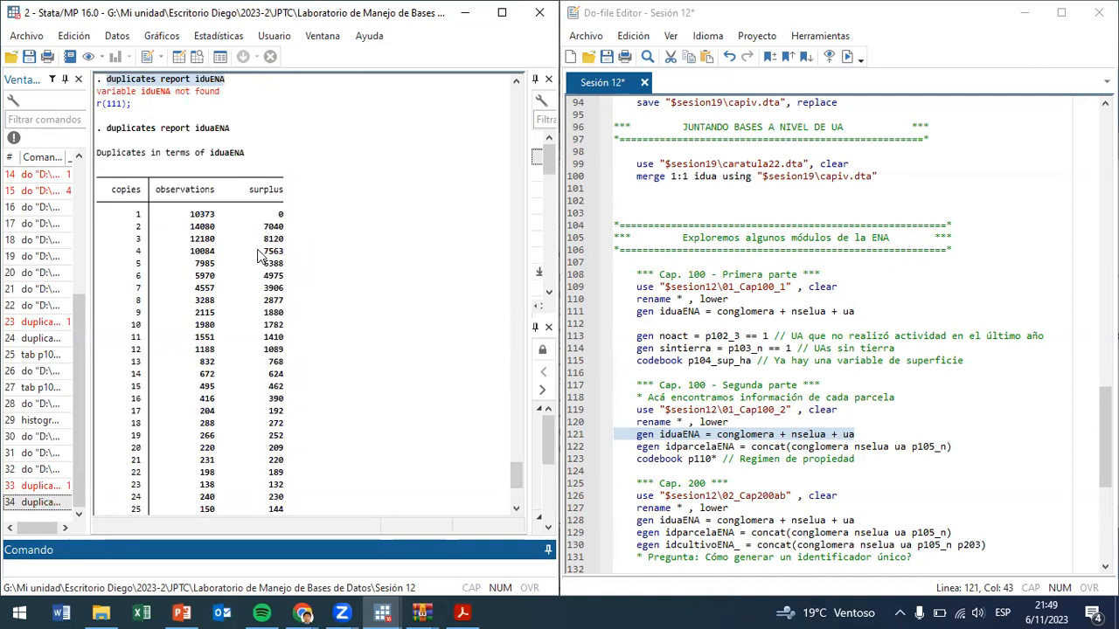
scroll(218, 359, down, 4)
scroll(218, 358, down, 2)
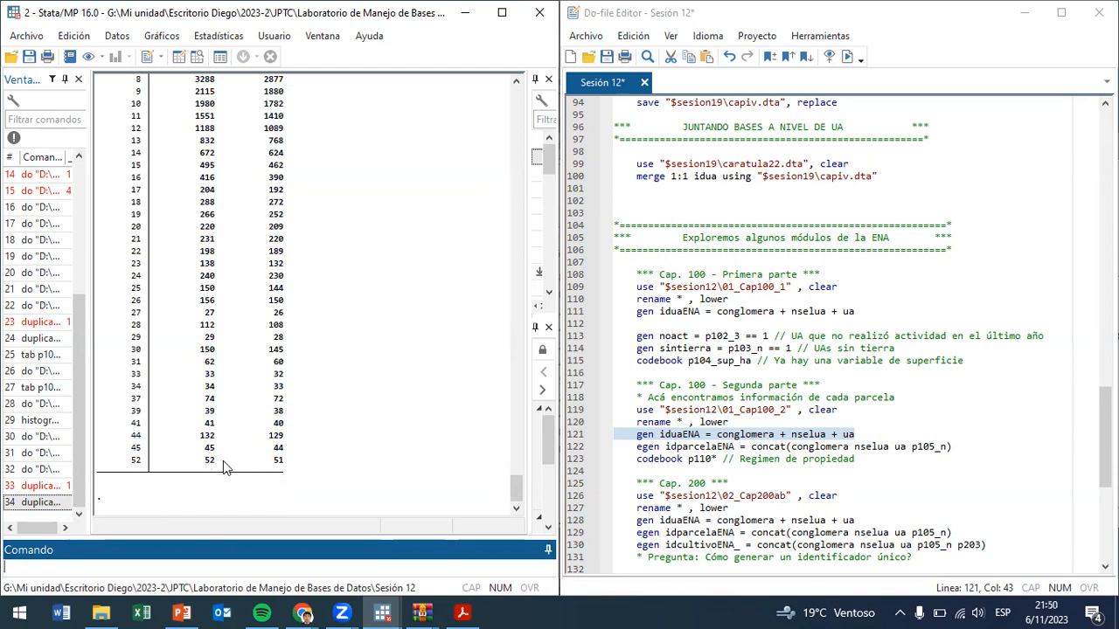
drag(214, 465, 208, 463)
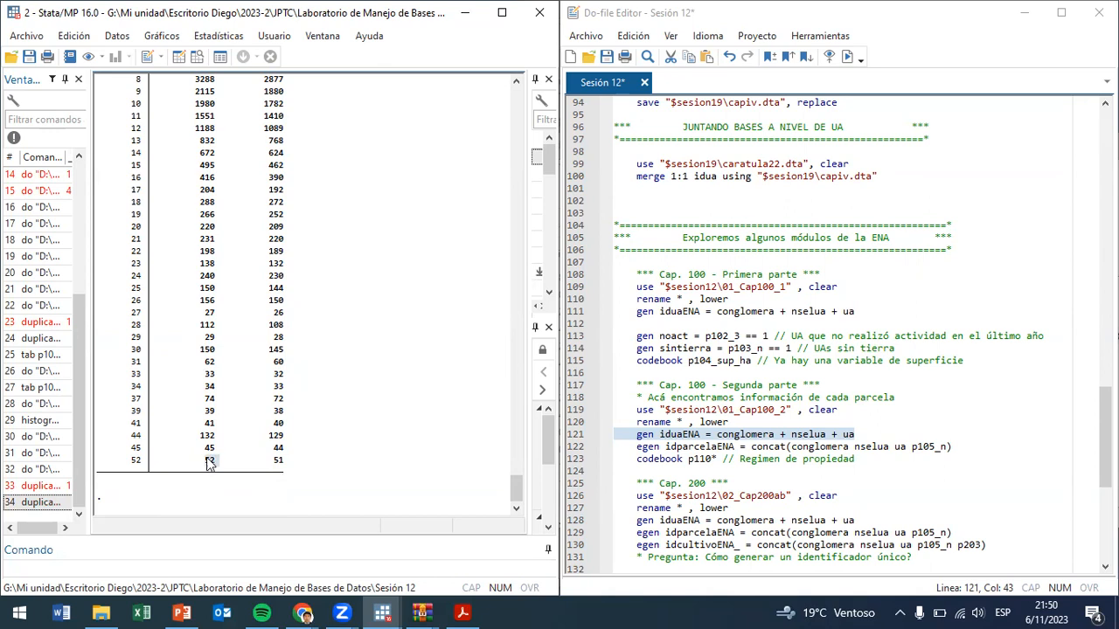
drag(216, 451, 207, 451)
scroll(251, 406, up, 9)
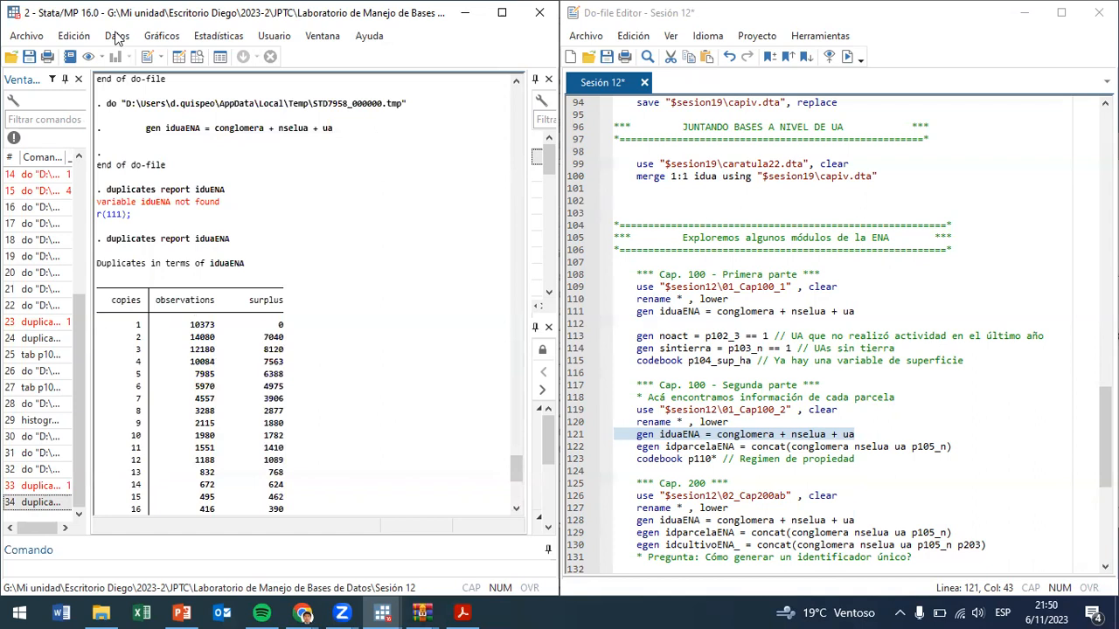
- Browse the 01_Cap100_2 data and inspect the agricultural unit identifiers conglomerado, nselua and ua
click(198, 56)
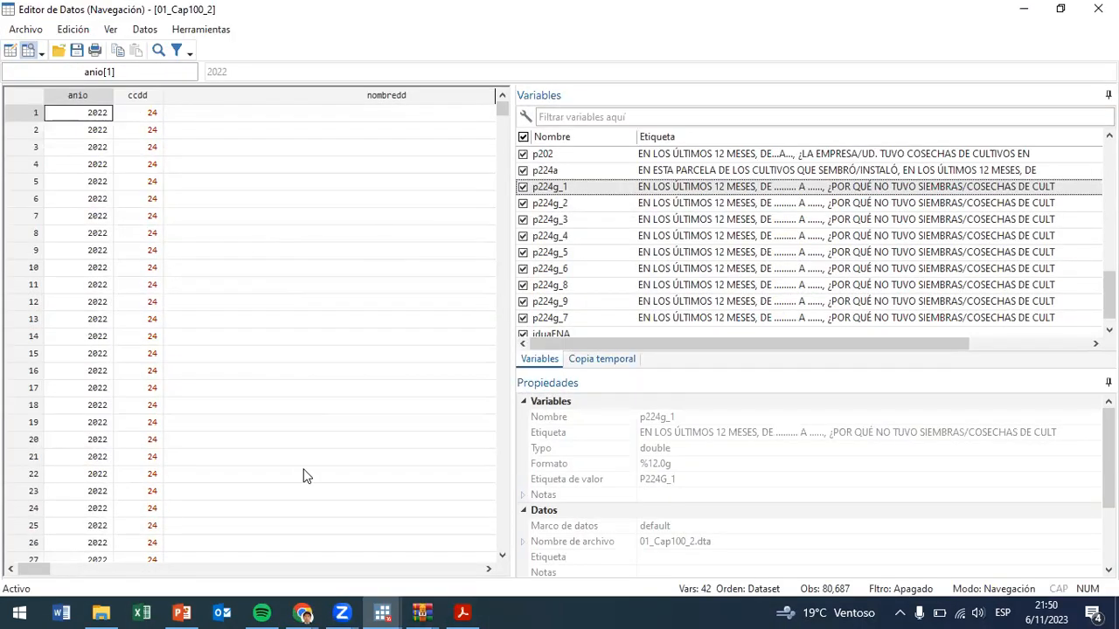
scroll(969, 192, up, 8)
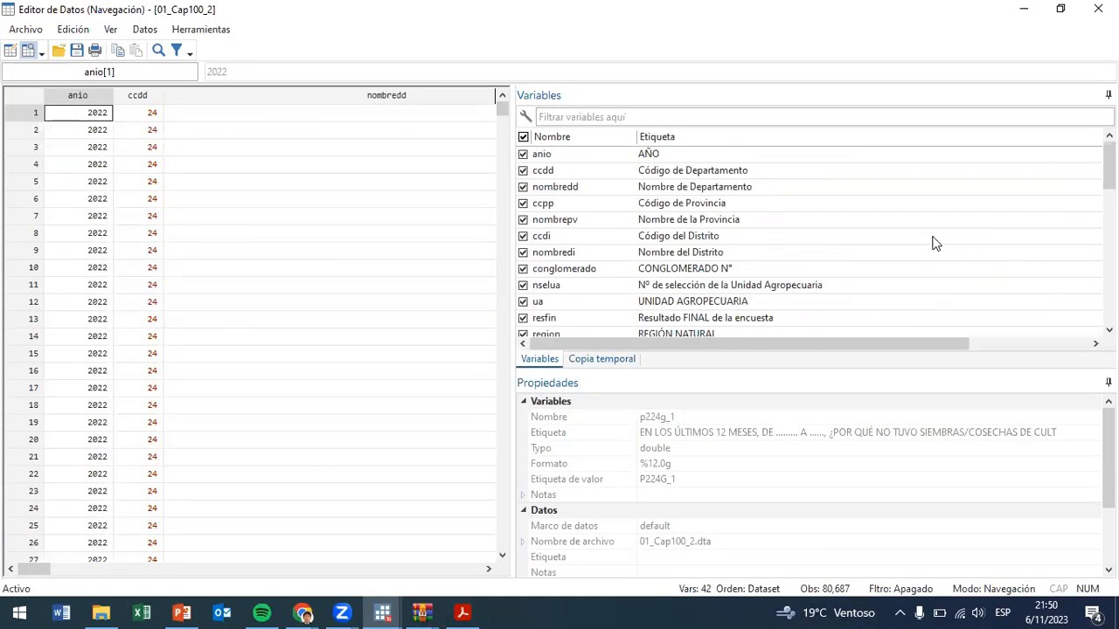
click(702, 288)
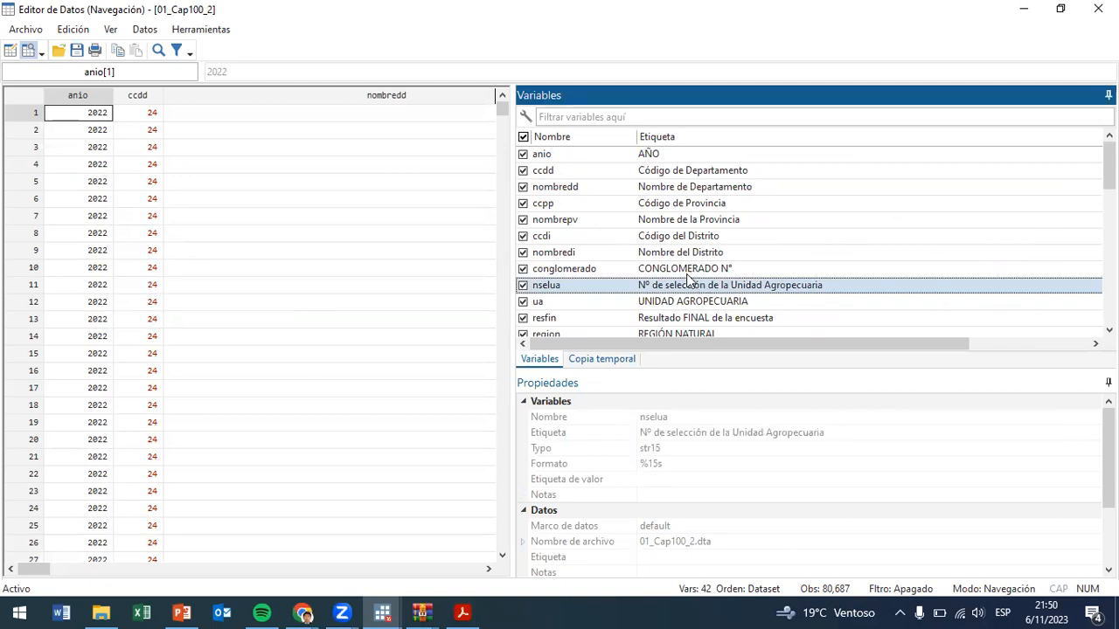
click(688, 273)
click(694, 292)
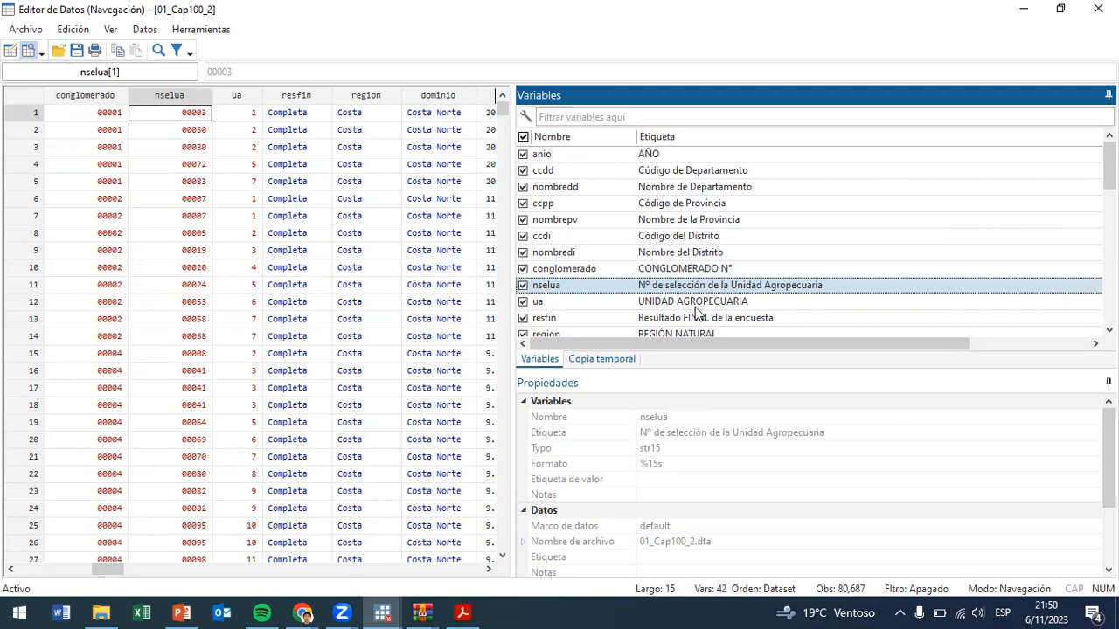
click(696, 304)
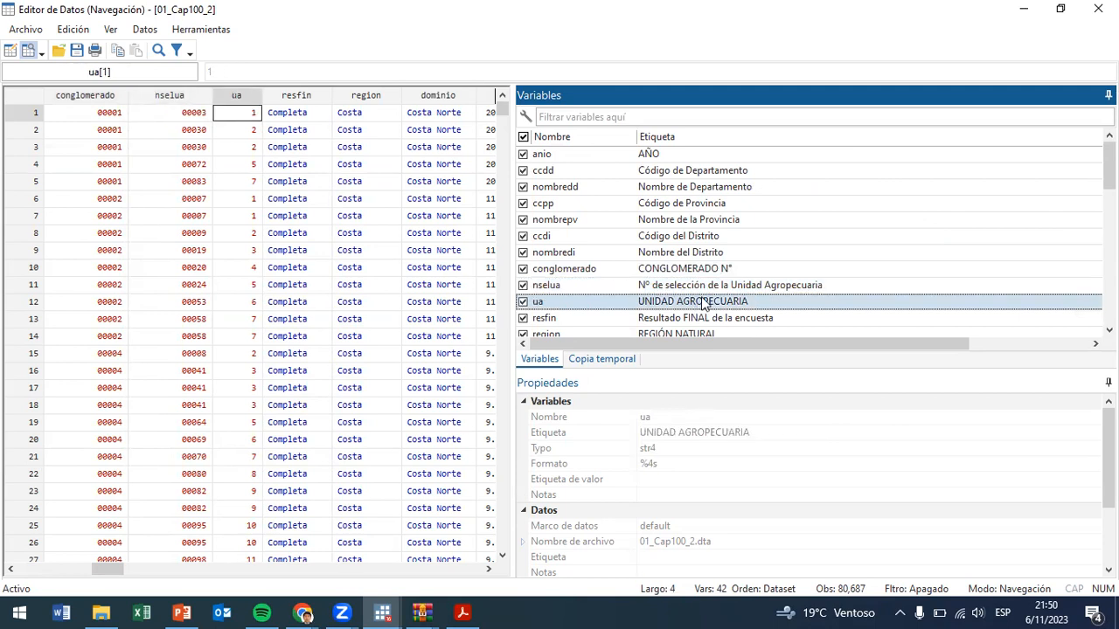
- Inspect the resfin, region, dominio, factor and codigo variables, then the parcel number p105_n and the parcel area variables
click(748, 321)
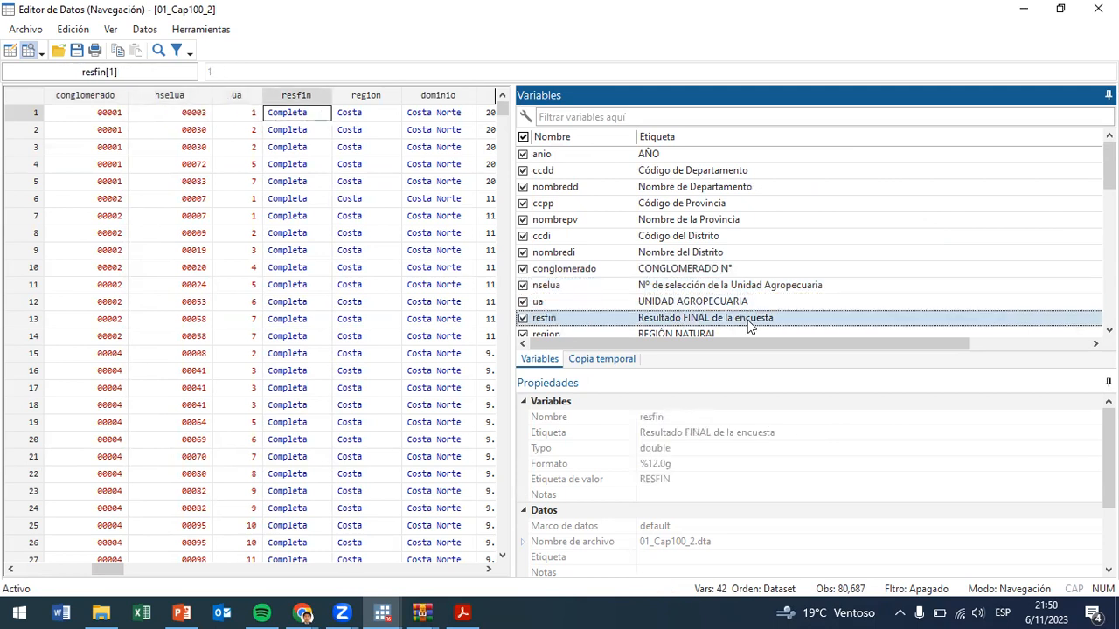
scroll(743, 316, down, 1)
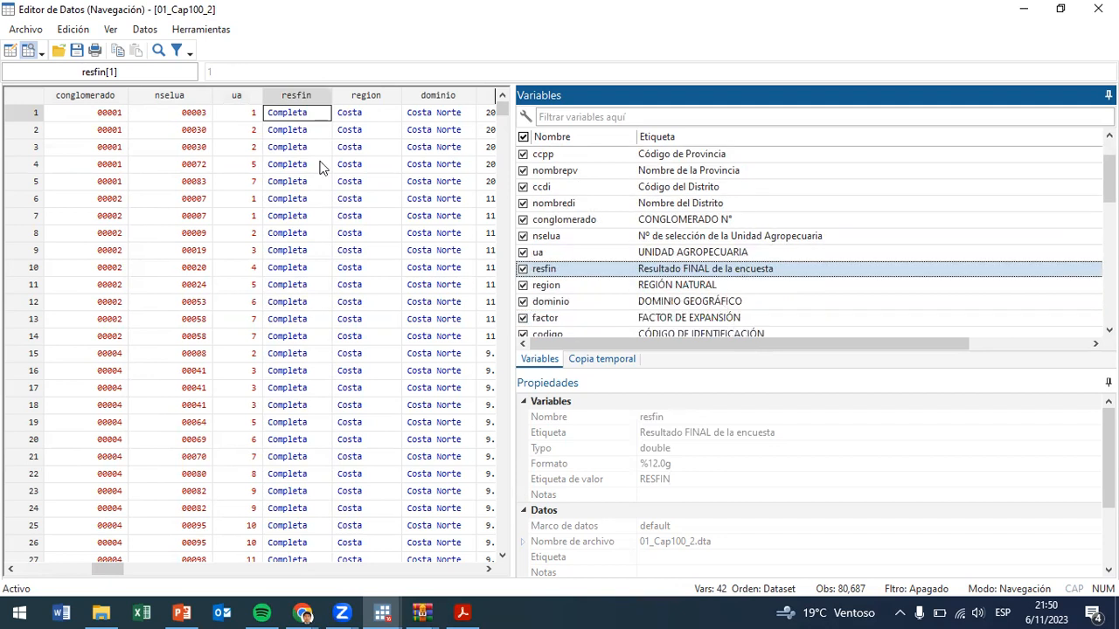
click(713, 289)
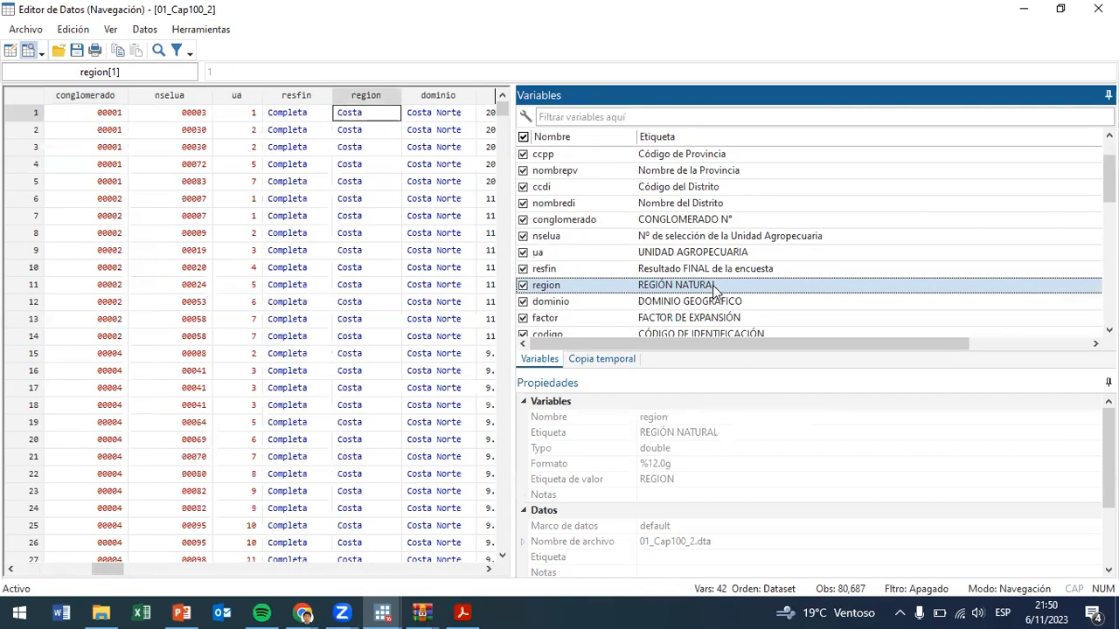
scroll(715, 288, down, 1)
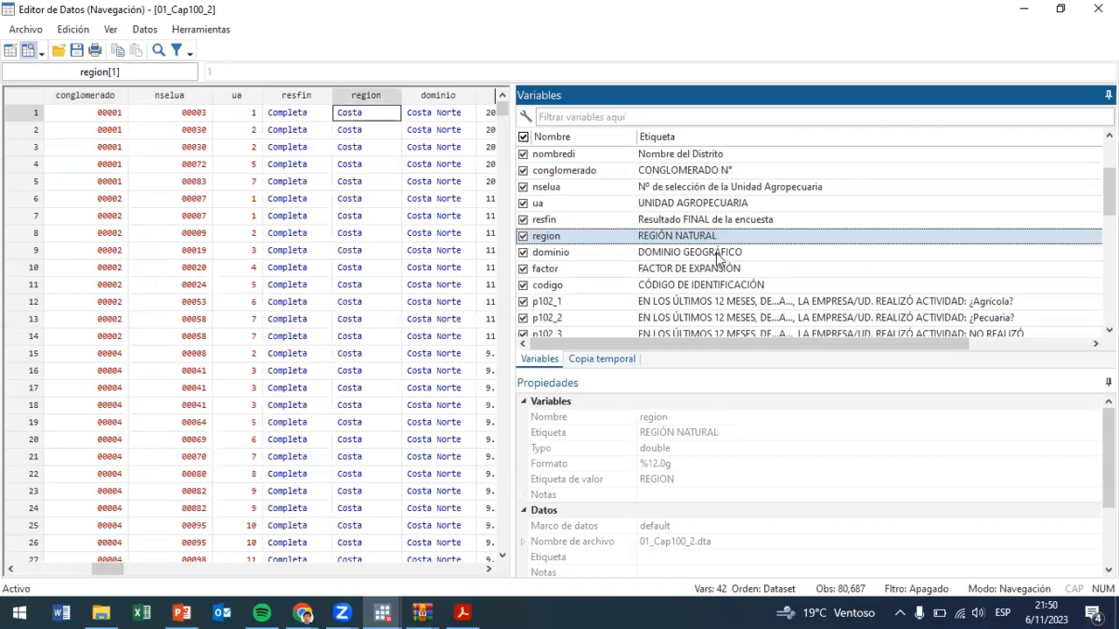
click(720, 253)
click(757, 268)
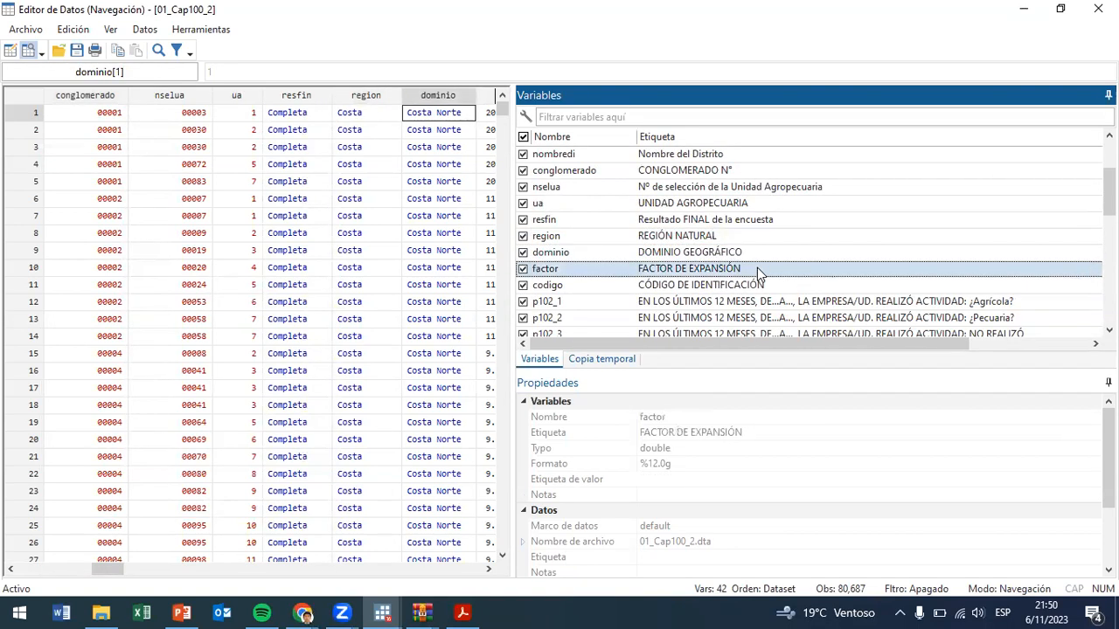
click(755, 284)
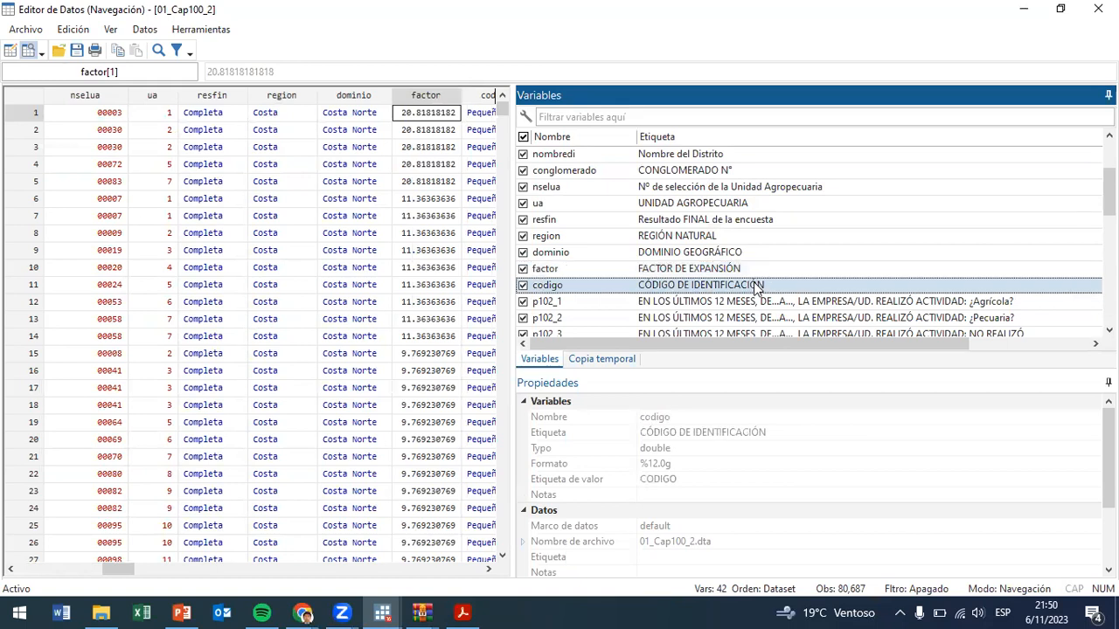
scroll(757, 287, down, 1)
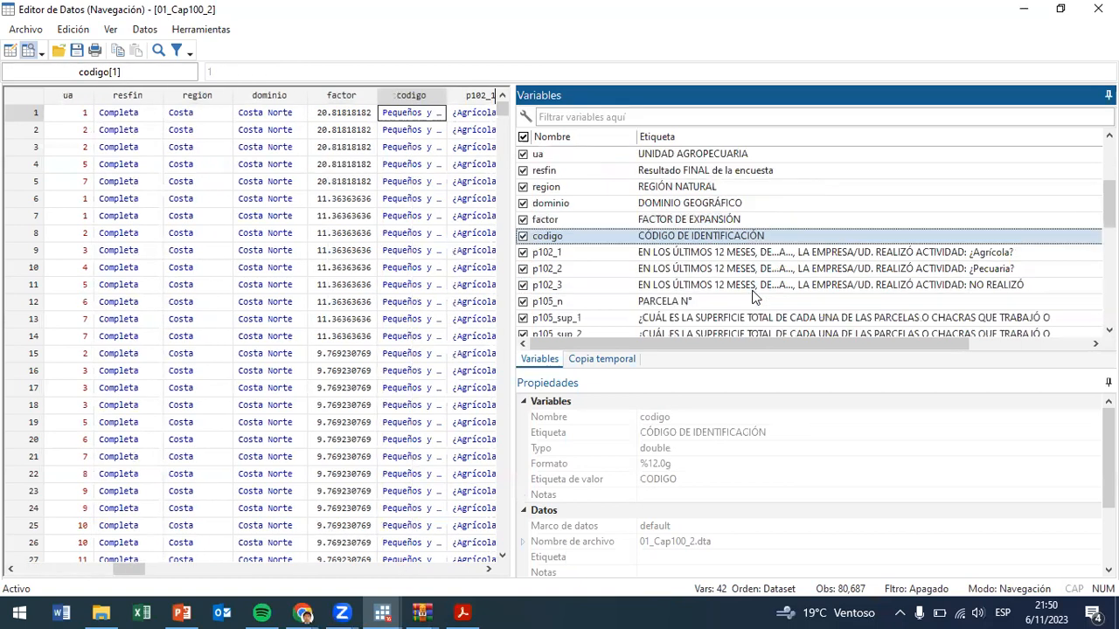
click(693, 301)
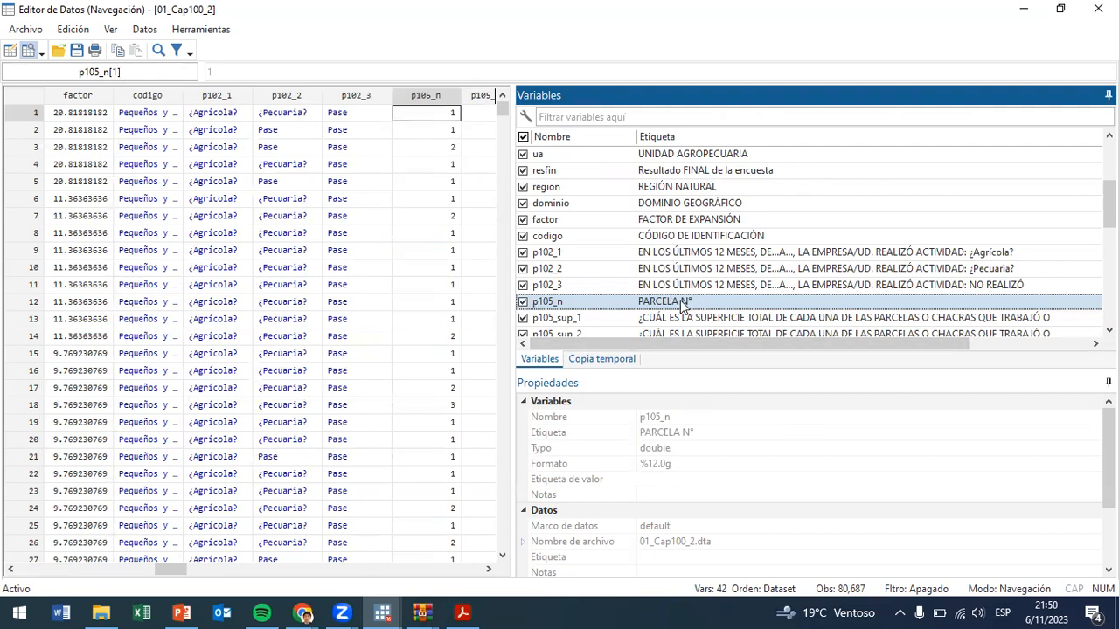
scroll(683, 306, down, 2)
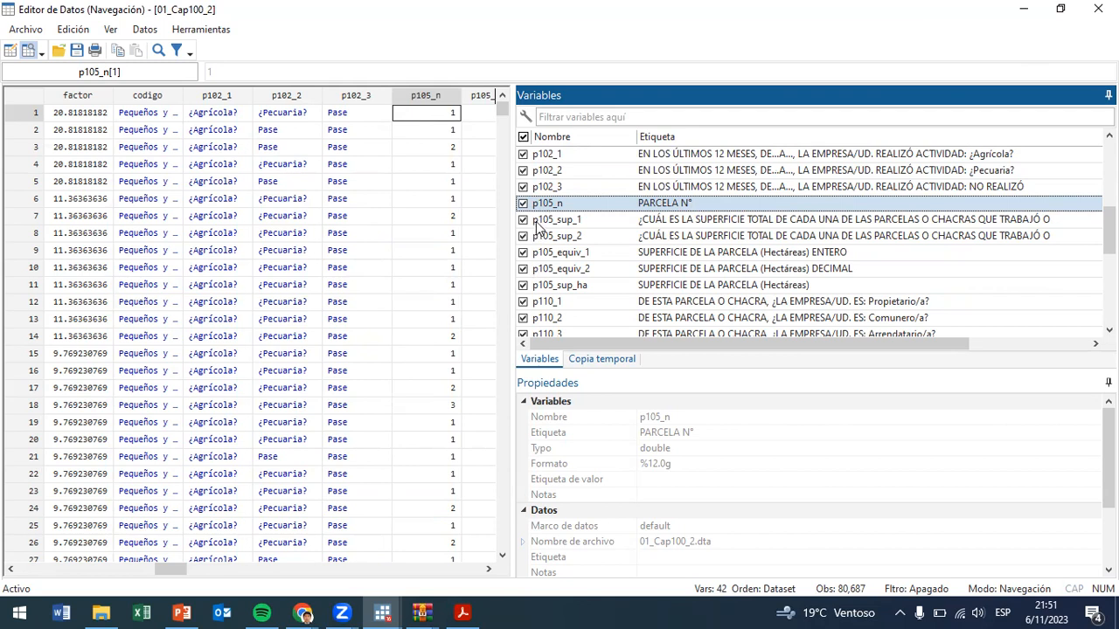
- Restore the data browser from full screen, tile it beside the do-file editor, and return to the do-file
double_click(732, 9)
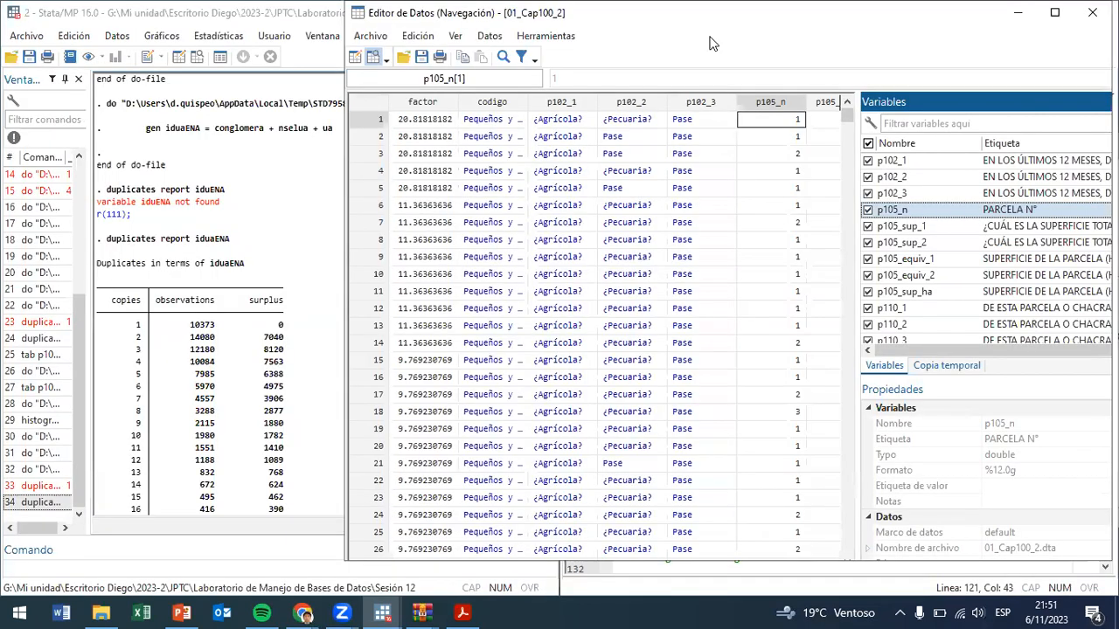
key(super+Left)
click(794, 447)
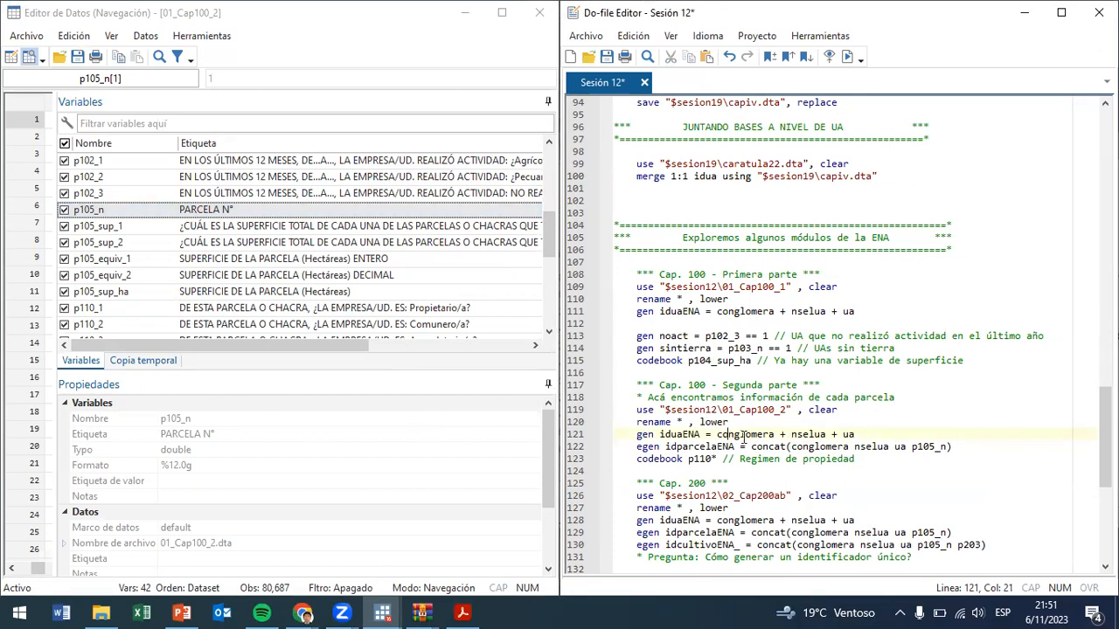
- Examine in the do-file which variables make up iduaENA and which are concatenated into idparcelaENA, including p105_n
drag(723, 434, 828, 434)
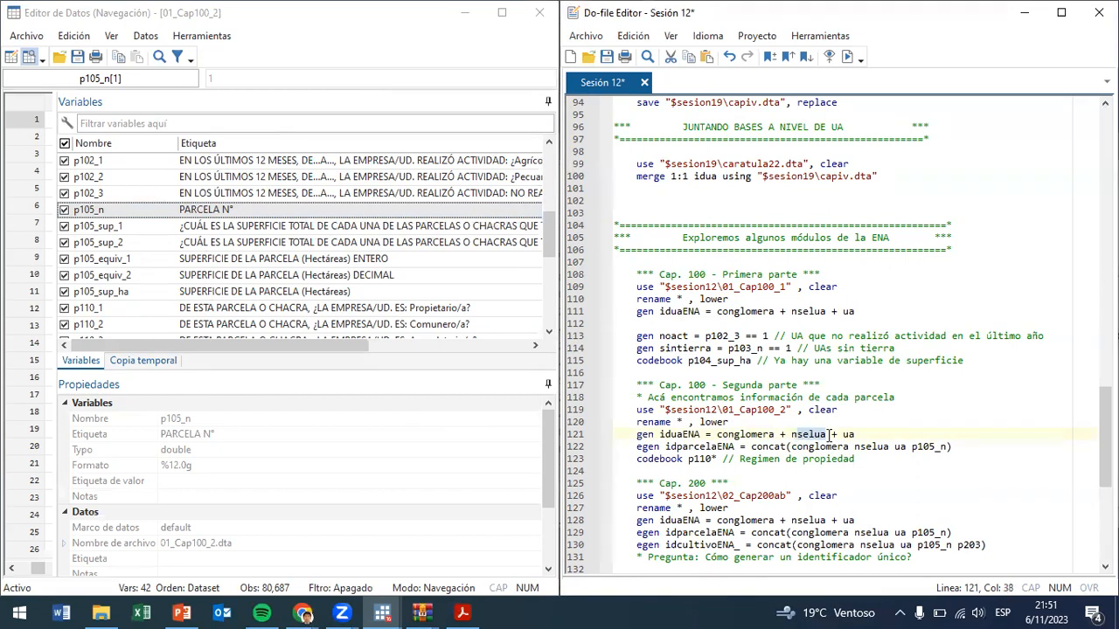
click(858, 434)
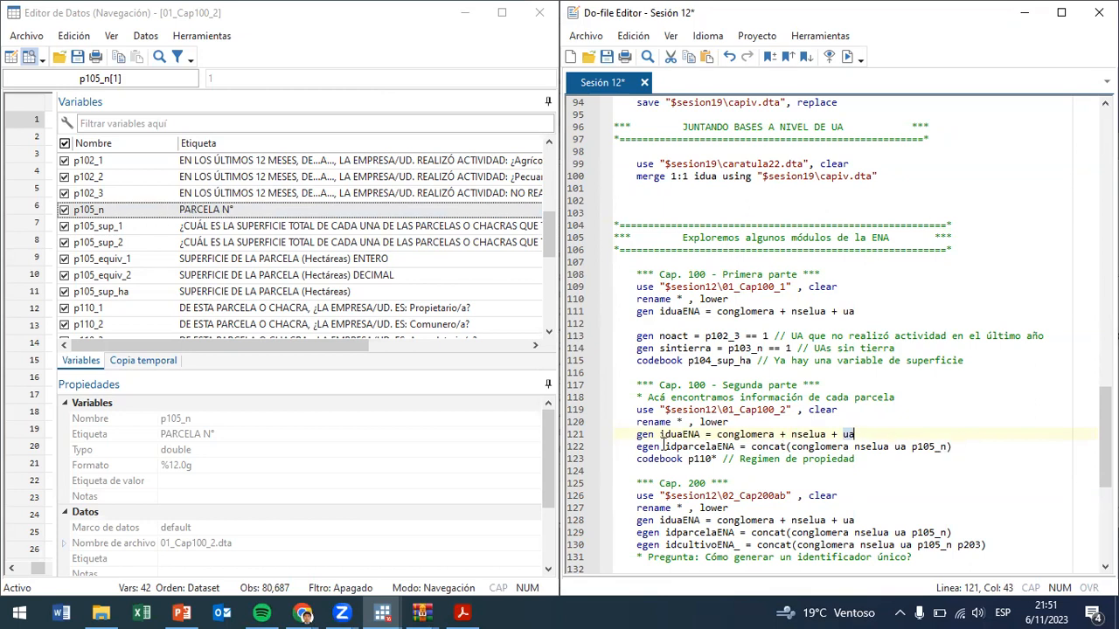
drag(664, 447, 732, 447)
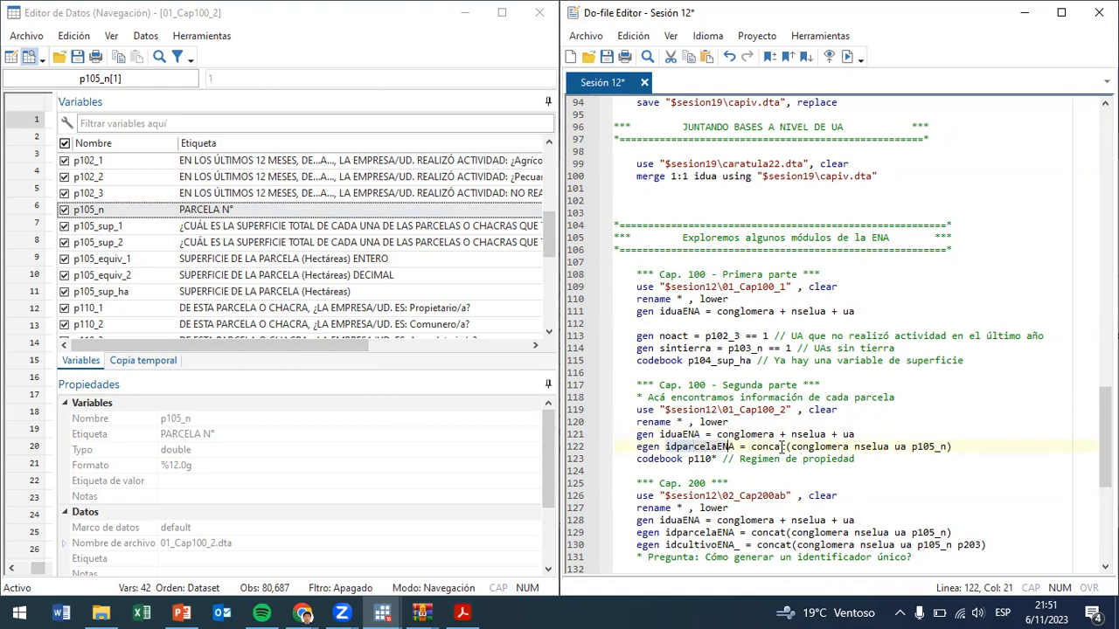
drag(791, 446, 941, 447)
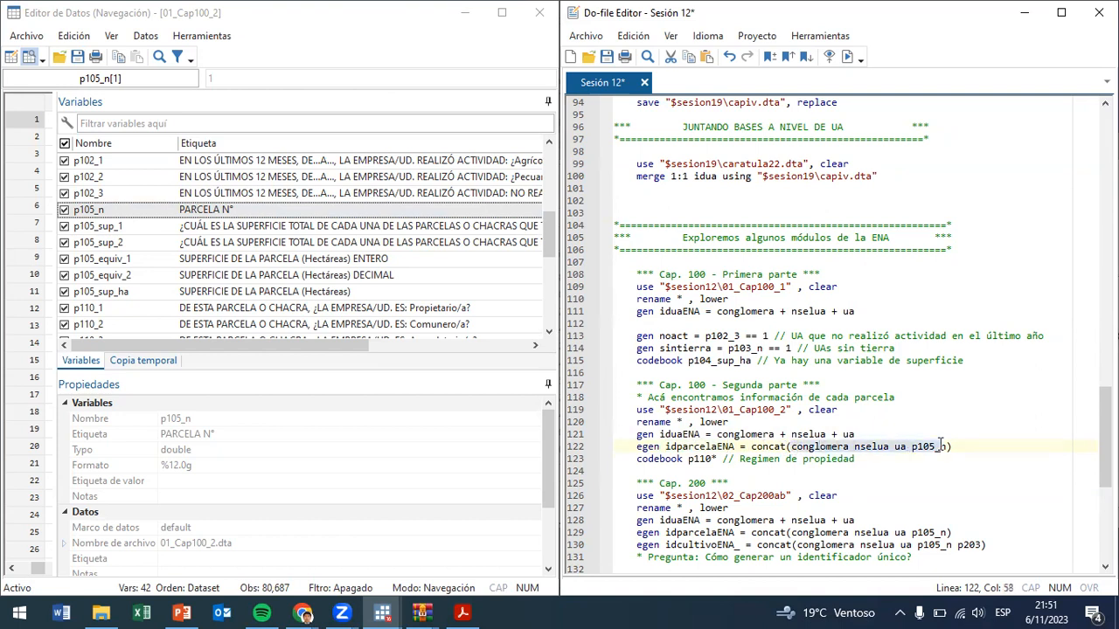
- Minimize the data browser and run the do-file line that creates idparcelaENA by concatenating conglomera, nselua, ua and p105_n
click(464, 12)
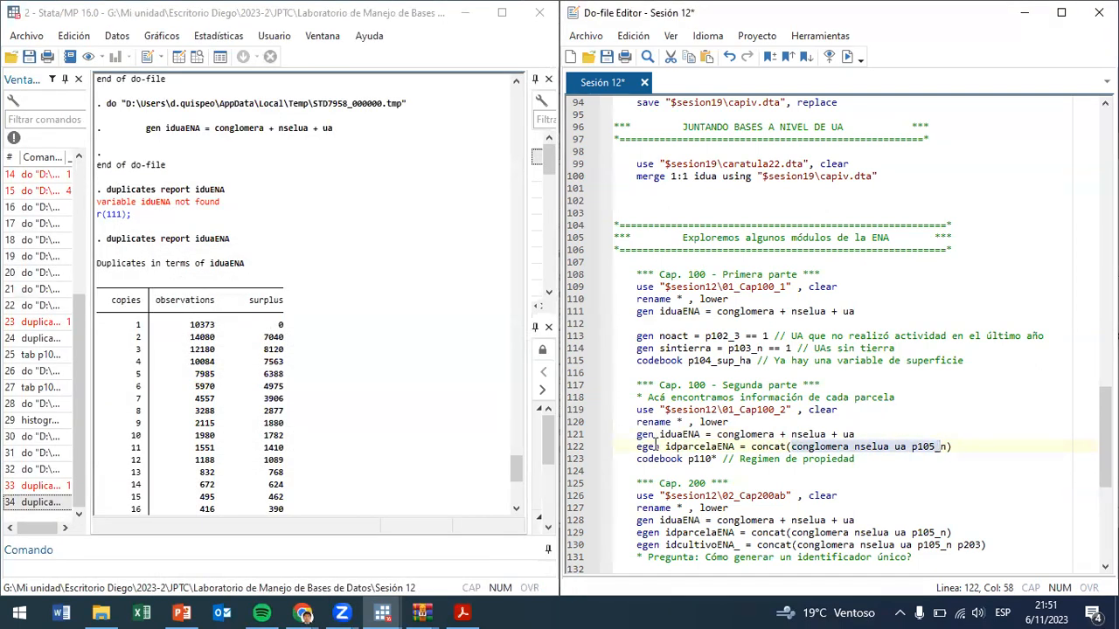
drag(656, 446, 709, 446)
key(ctrl+d)
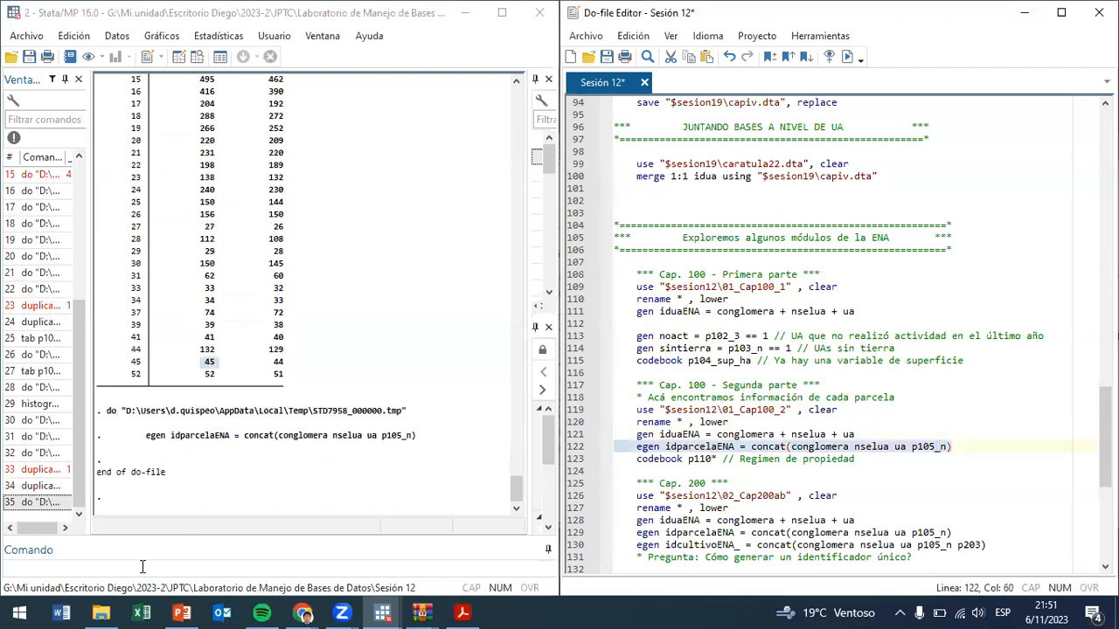
- Check whether the parcel identifier is unique by running duplicates report idparcelaENA in the main Stata window
click(162, 568)
text(duplica)
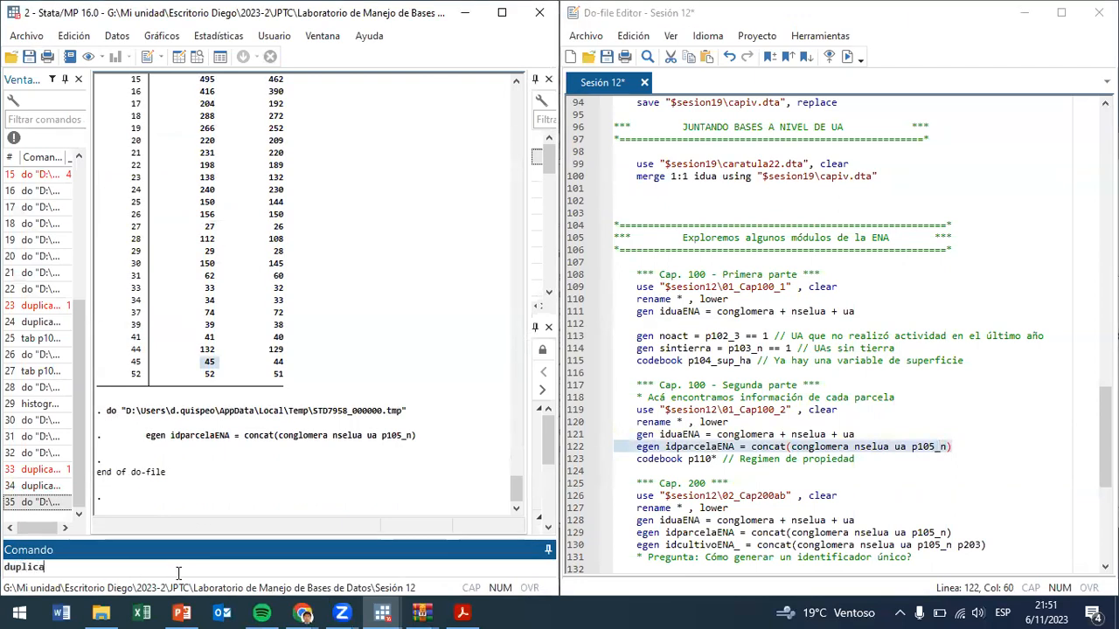
text(tes report)
click(701, 457)
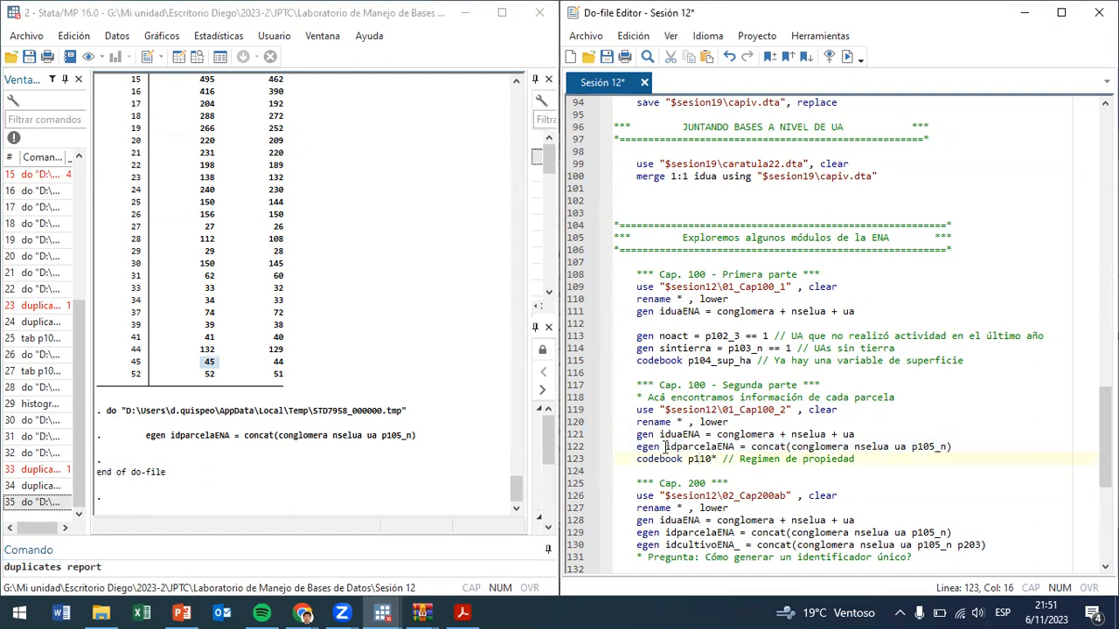
double_click(666, 447)
key(ctrl+c)
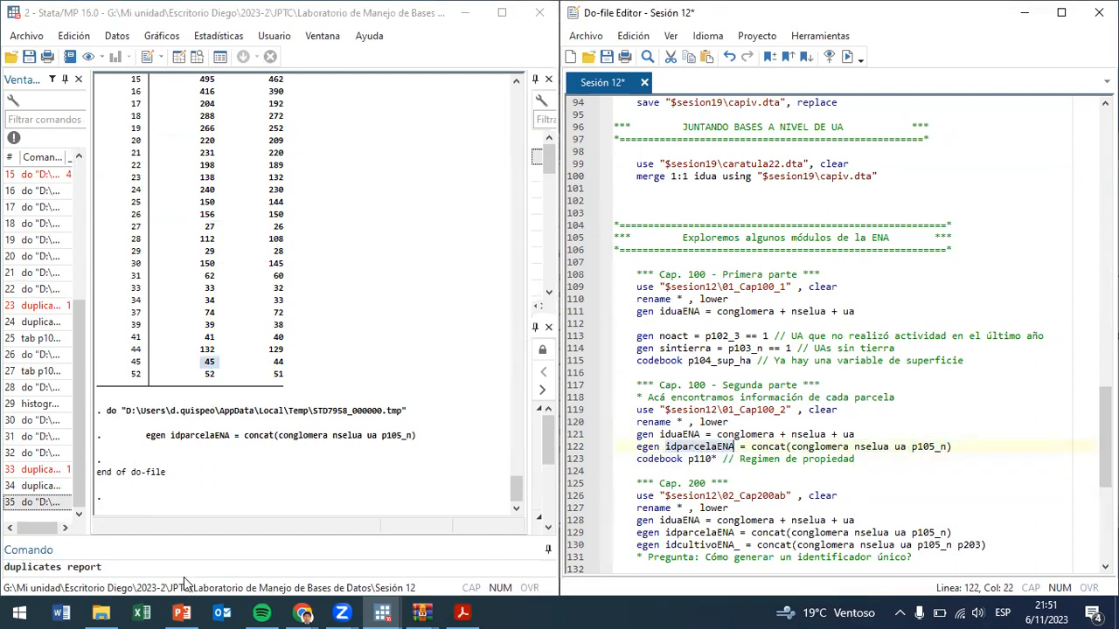
click(187, 571)
key(ctrl+v)
key(BackSpace)
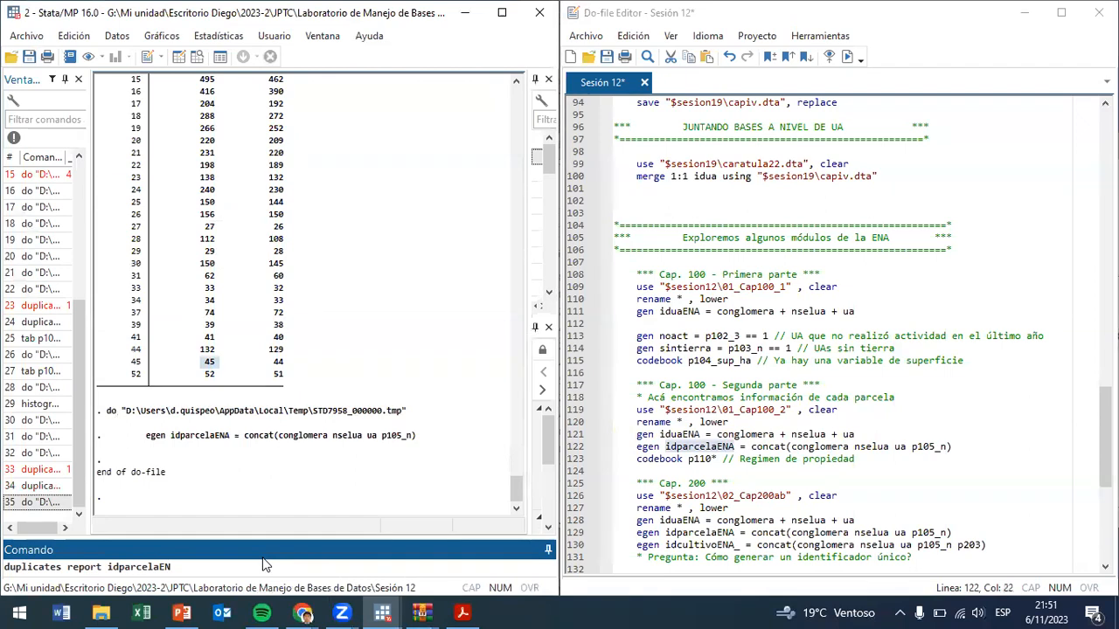
text(A)
key(Return)
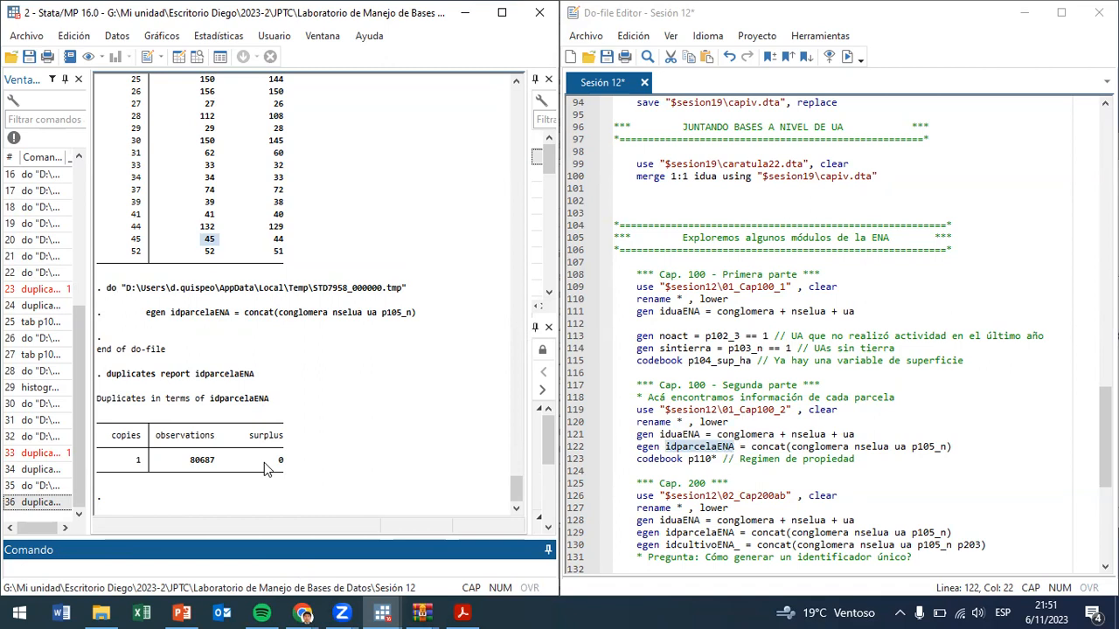
- Add the line "order conglomera nselua ua p105_n" to the do-file below the idparcelaENA line
click(982, 448)
key(Return)
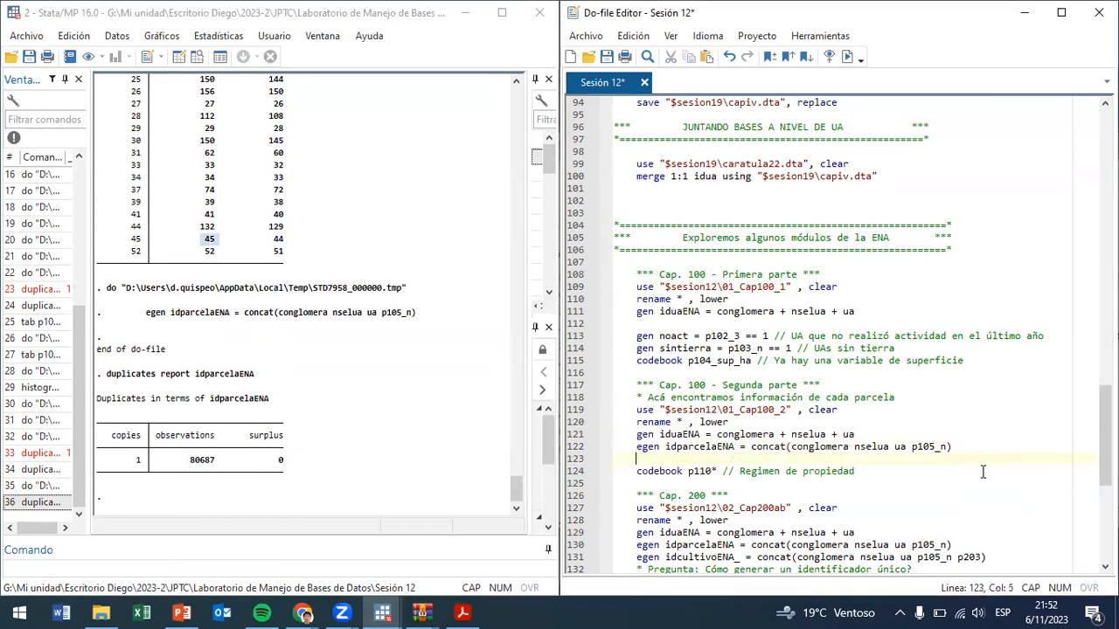
key(Caps_Lock)
text(br )
text(order)
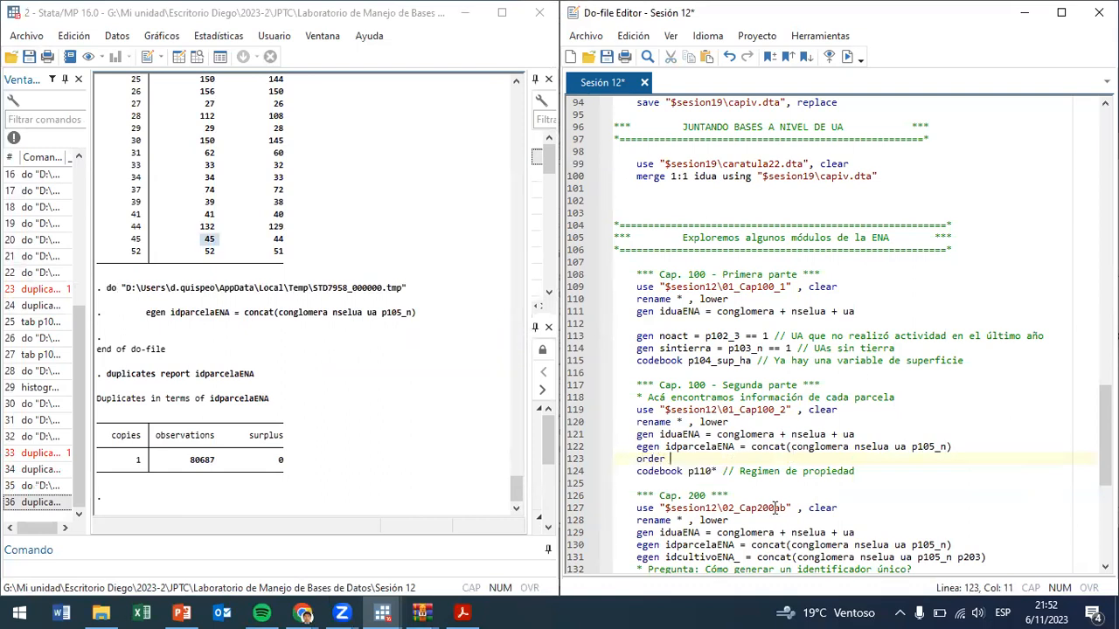
drag(790, 447, 949, 447)
key(ctrl+c)
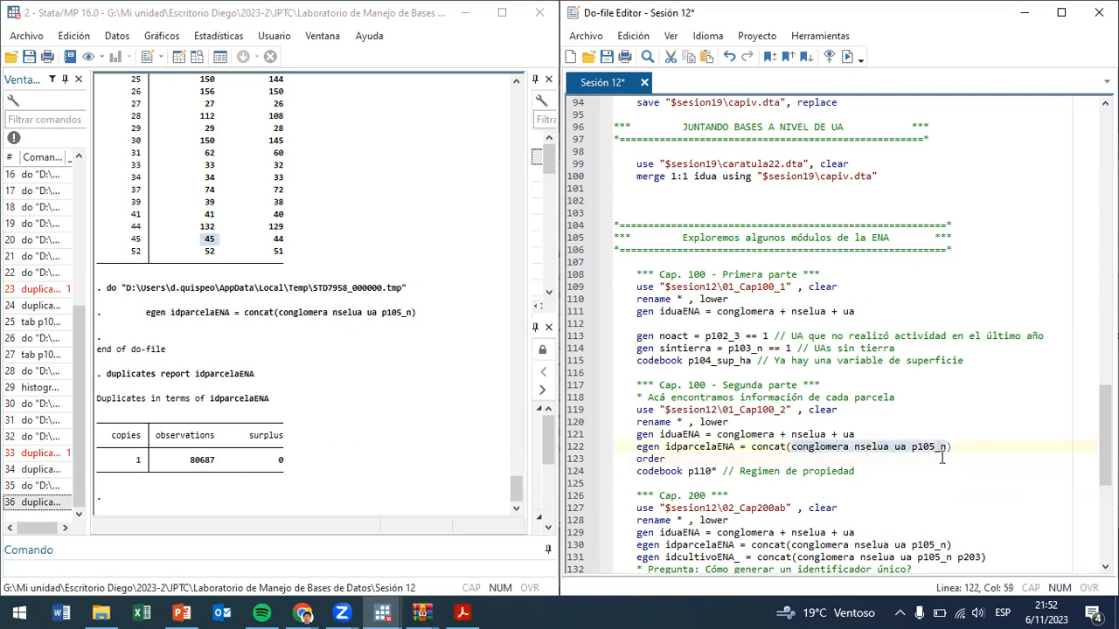
click(701, 459)
key(ctrl+v)
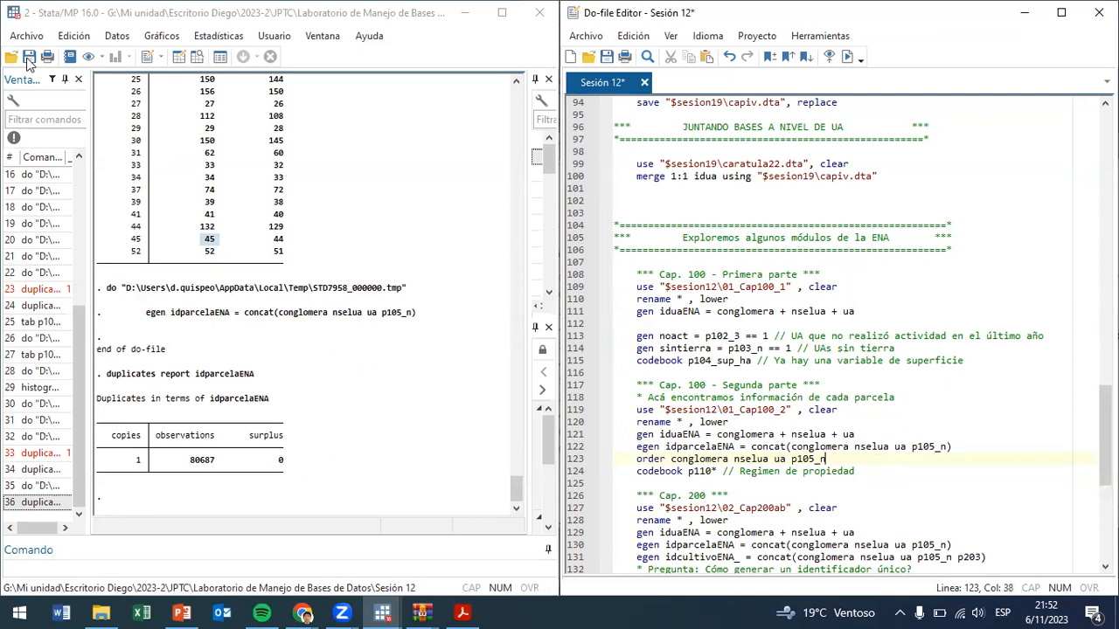
- Open the data browser, review the variable list up to anio, and narrow that list to enlarge the data grid
click(197, 57)
drag(55, 236, 101, 254)
click(246, 210)
scroll(250, 217, up, 1)
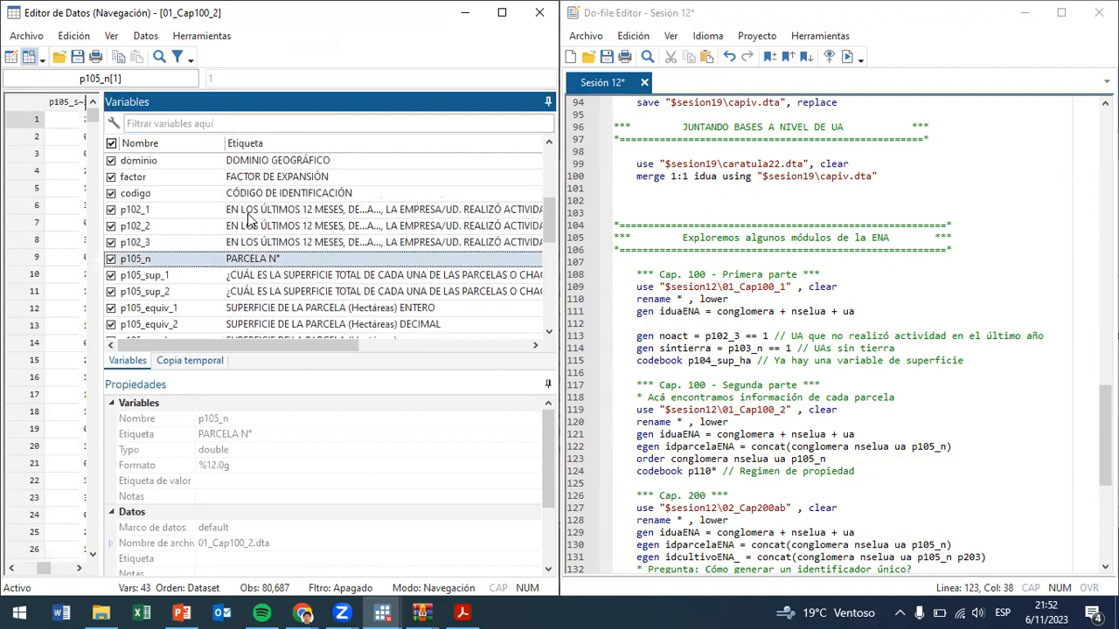
scroll(184, 259, up, 2)
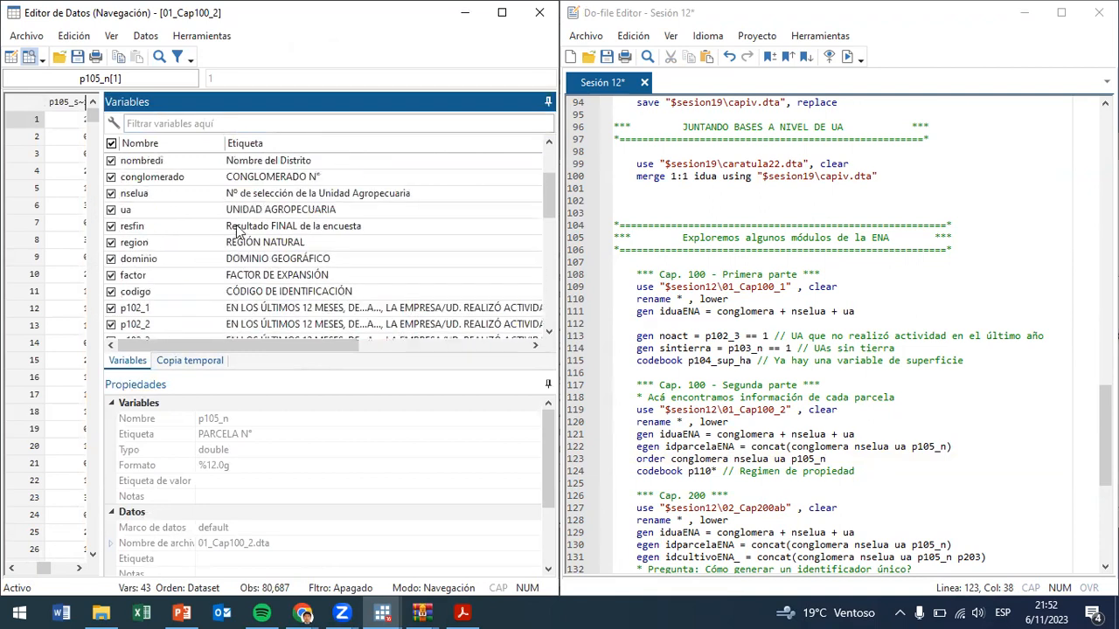
scroll(240, 200, up, 2)
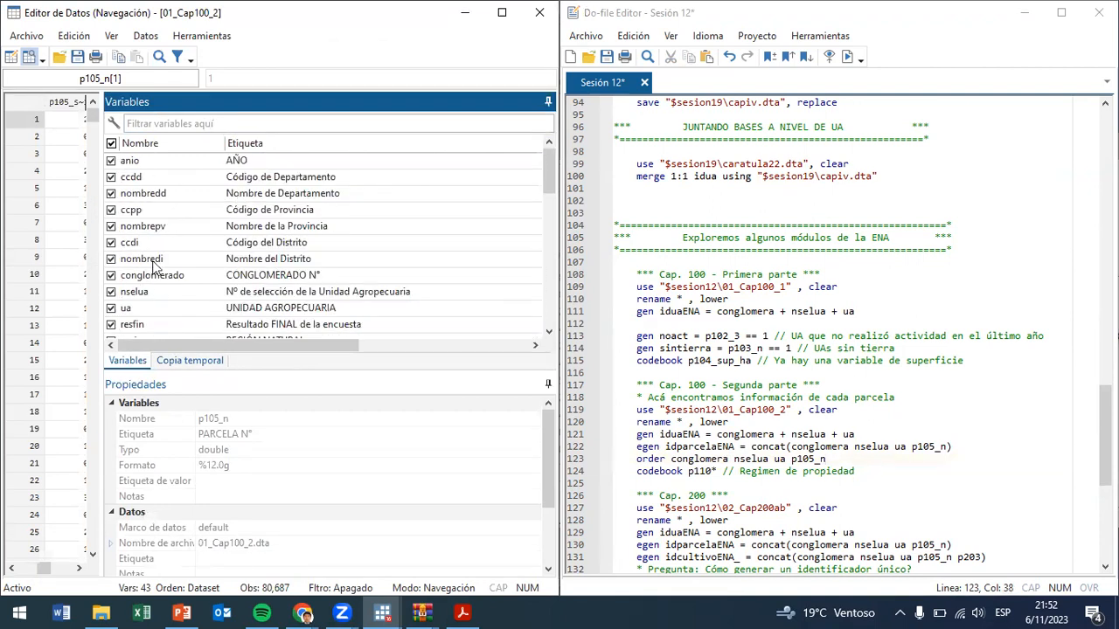
drag(101, 266, 435, 272)
scroll(846, 426, down, 1)
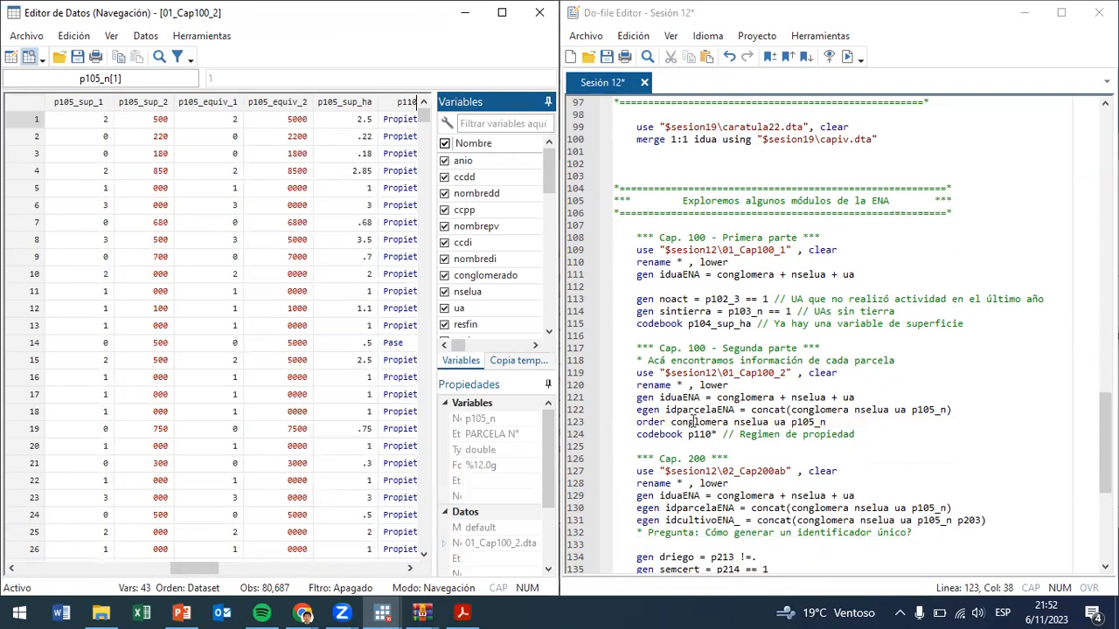
- Run the order line and inspect the conglomerado, nselua, ua and p105_n columns at the start of the data grid
double_click(687, 423)
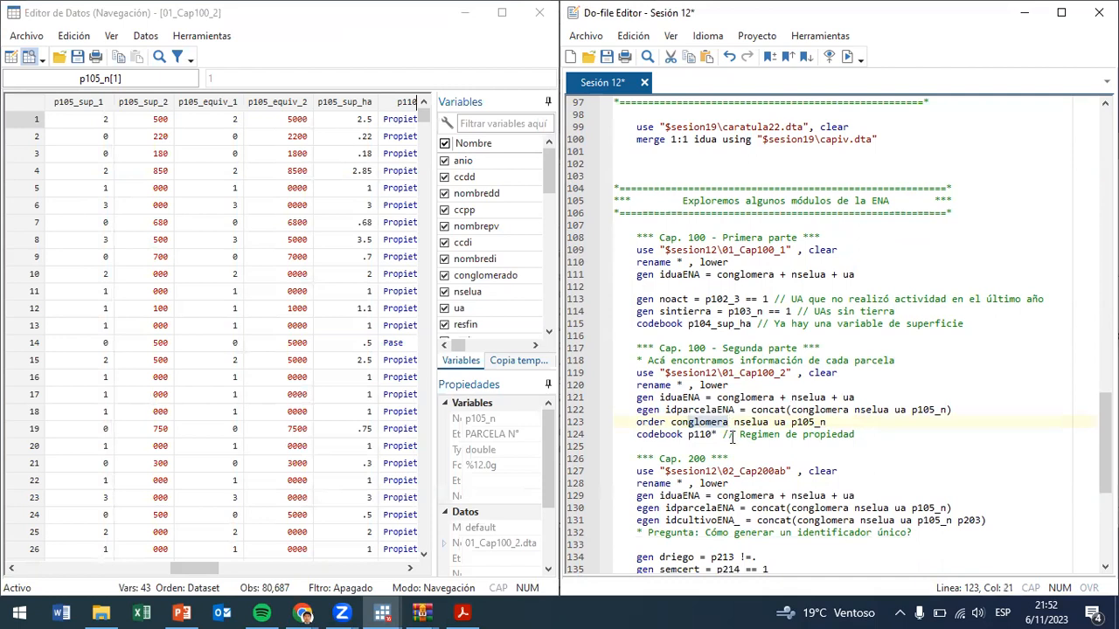
key(ctrl+d)
drag(181, 569, 10, 523)
click(122, 119)
drag(122, 119, 309, 127)
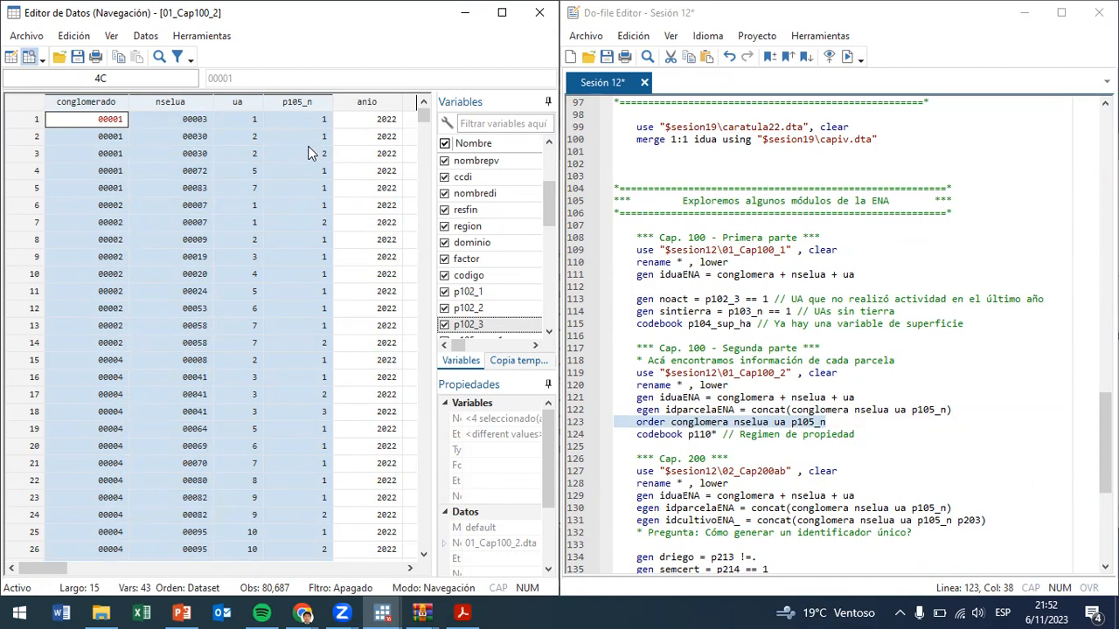
click(255, 137)
click(37, 122)
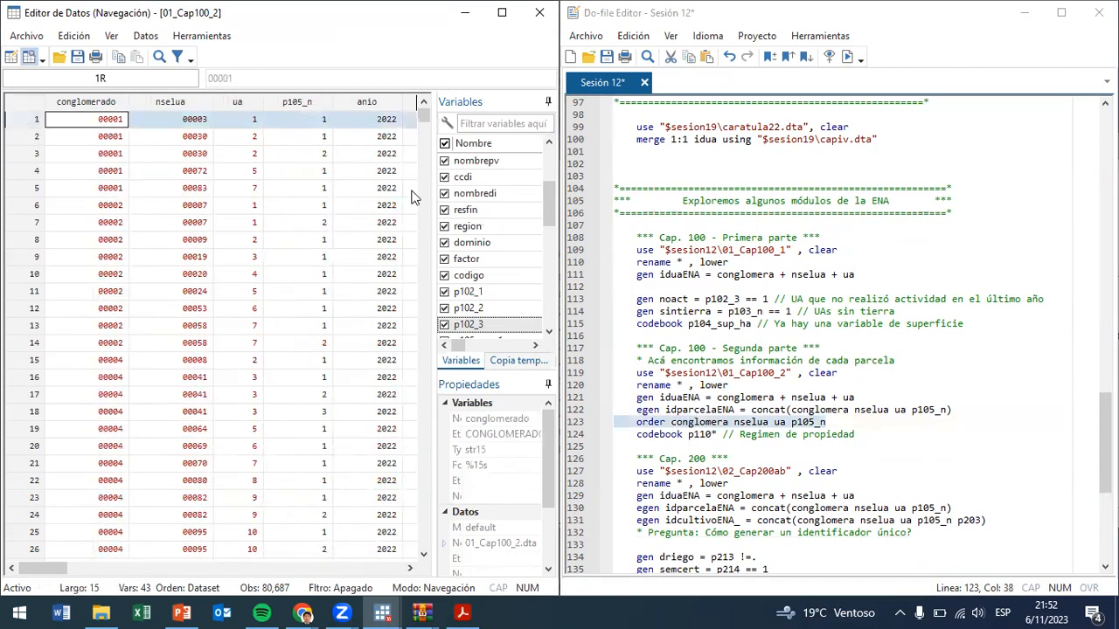
- Add the line "sort conglomera nselua ua p105_n" below the order line in the do-file and run it
click(837, 421)
key(Return)
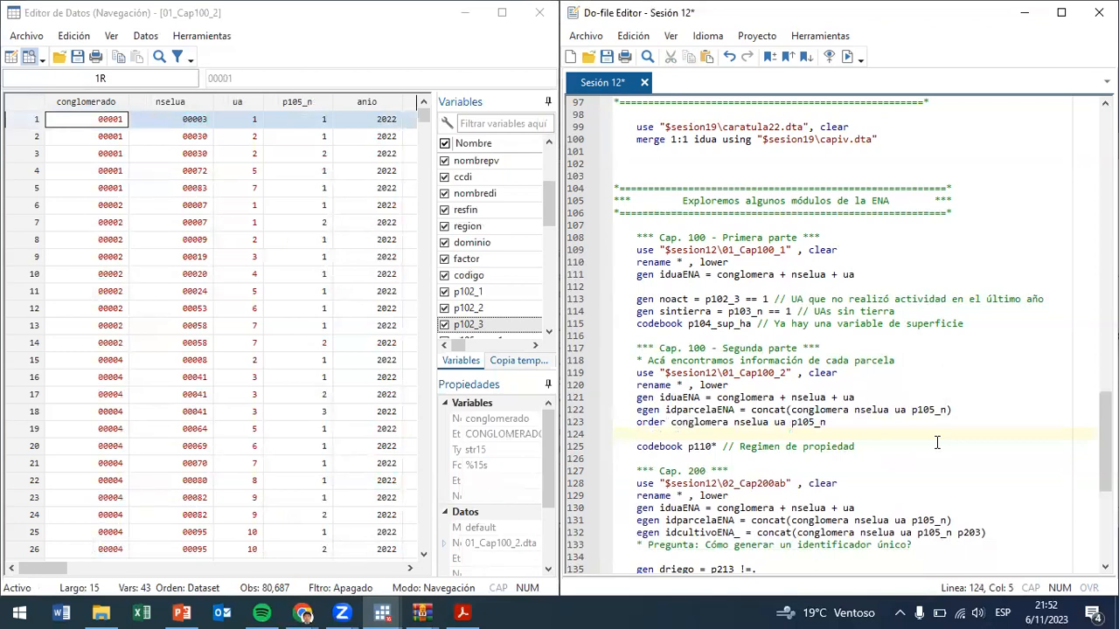
text(sort)
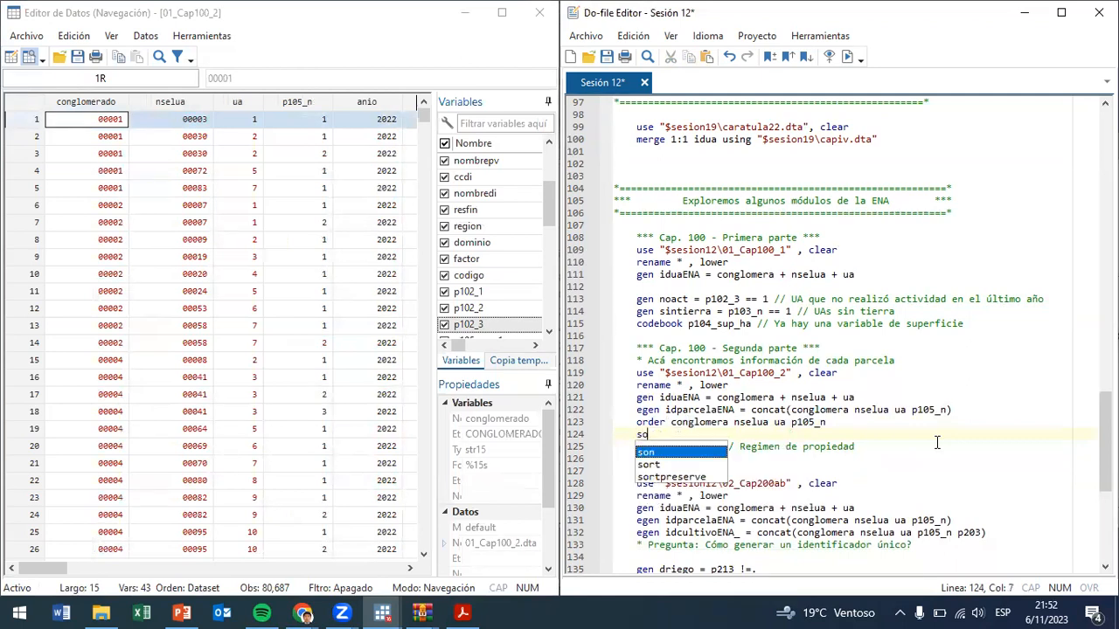
drag(826, 423, 670, 423)
key(ctrl+c)
click(699, 434)
key(ctrl+v)
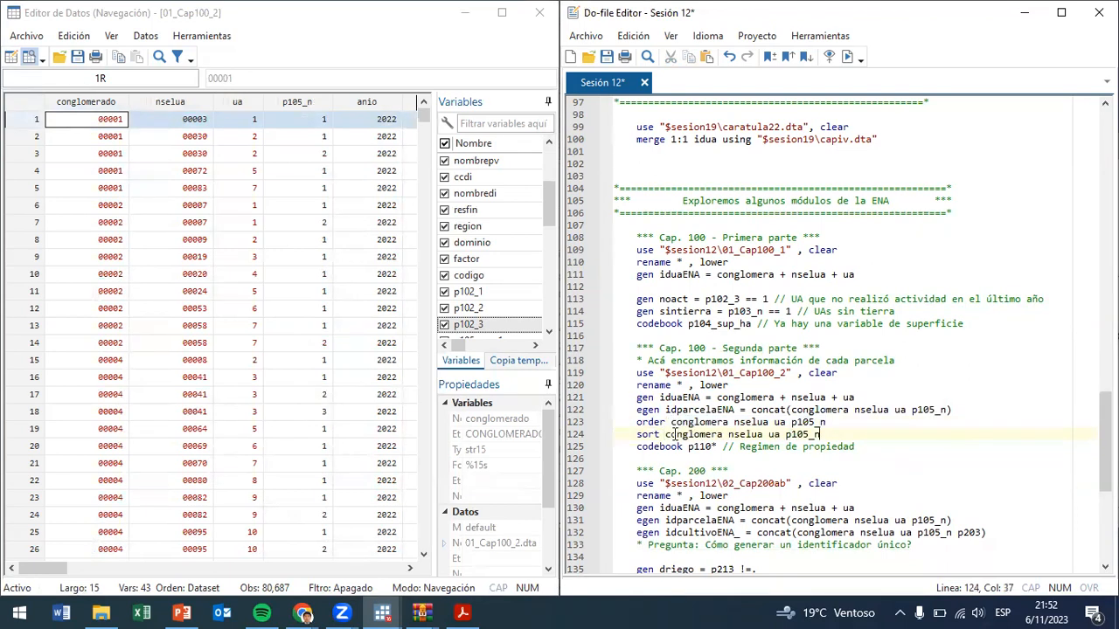
key(ctrl+d)
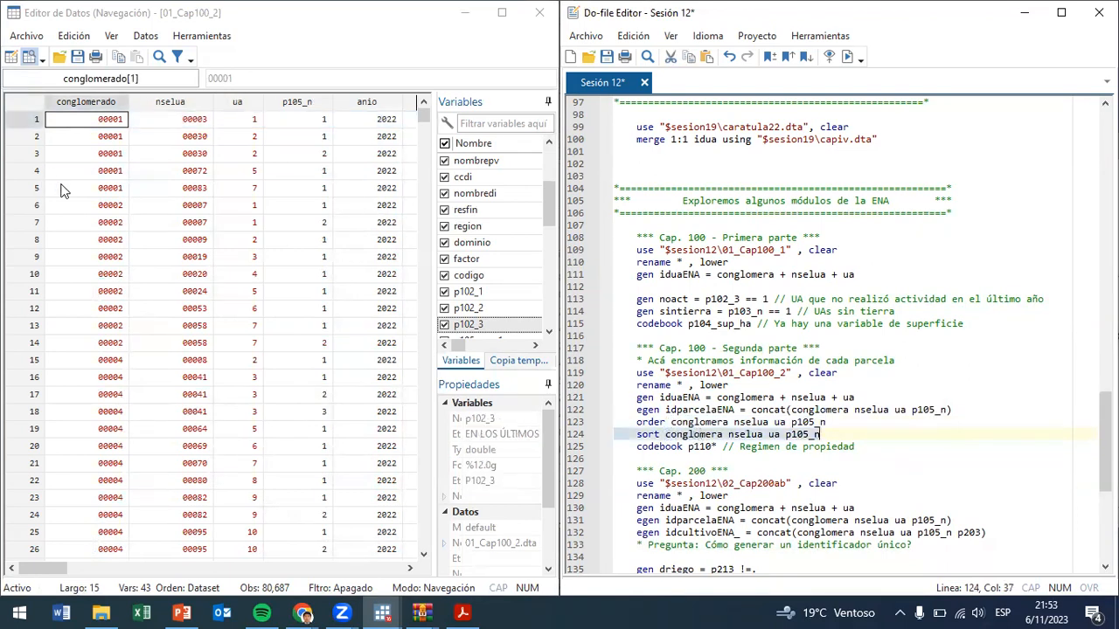
- Compare the first agricultural unit's parcel record with the two parcel records of the second unit by p105_n
click(254, 120)
click(20, 120)
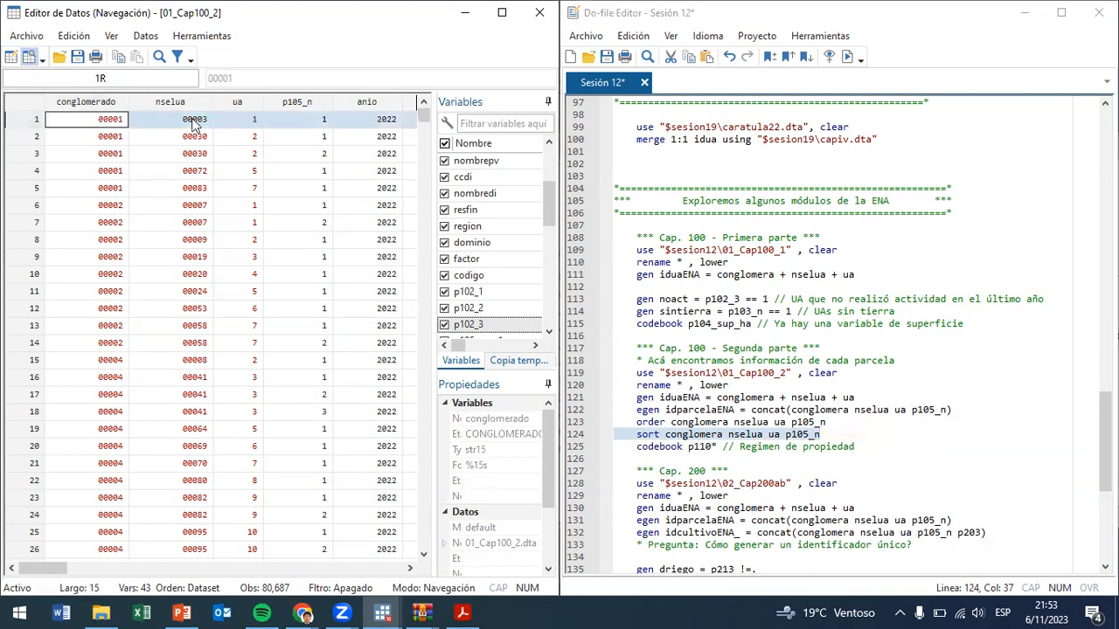
click(255, 121)
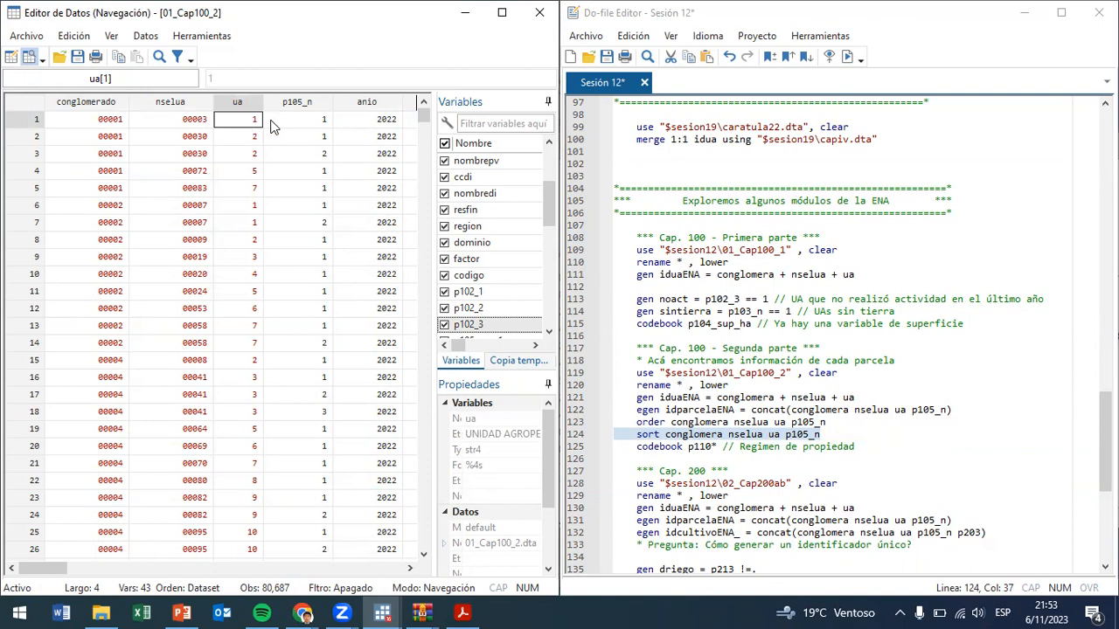
click(301, 125)
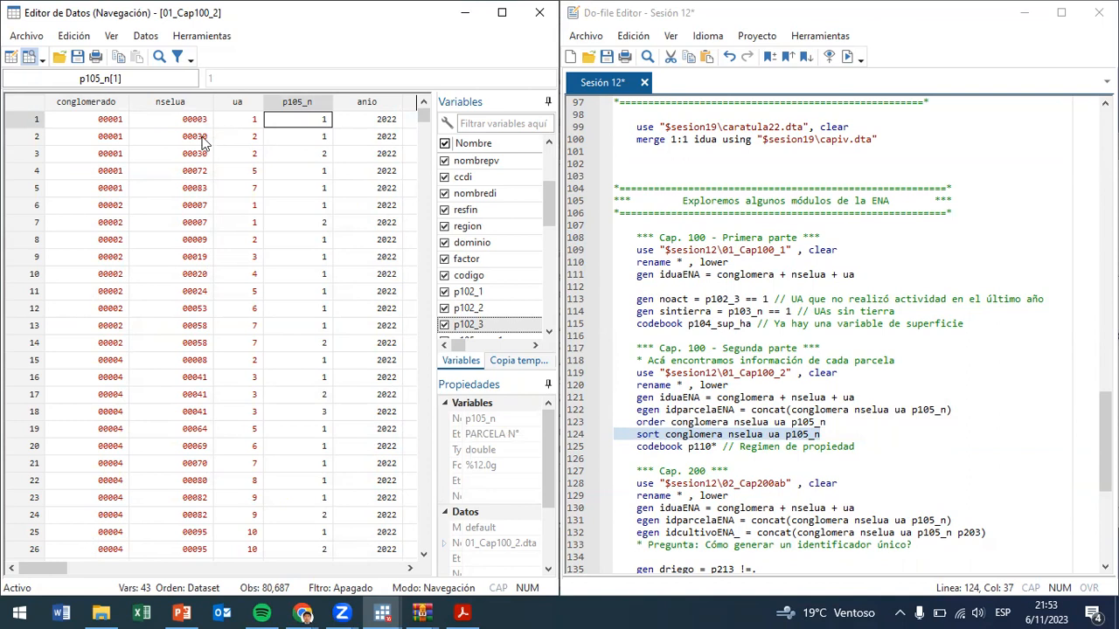
drag(77, 138, 345, 164)
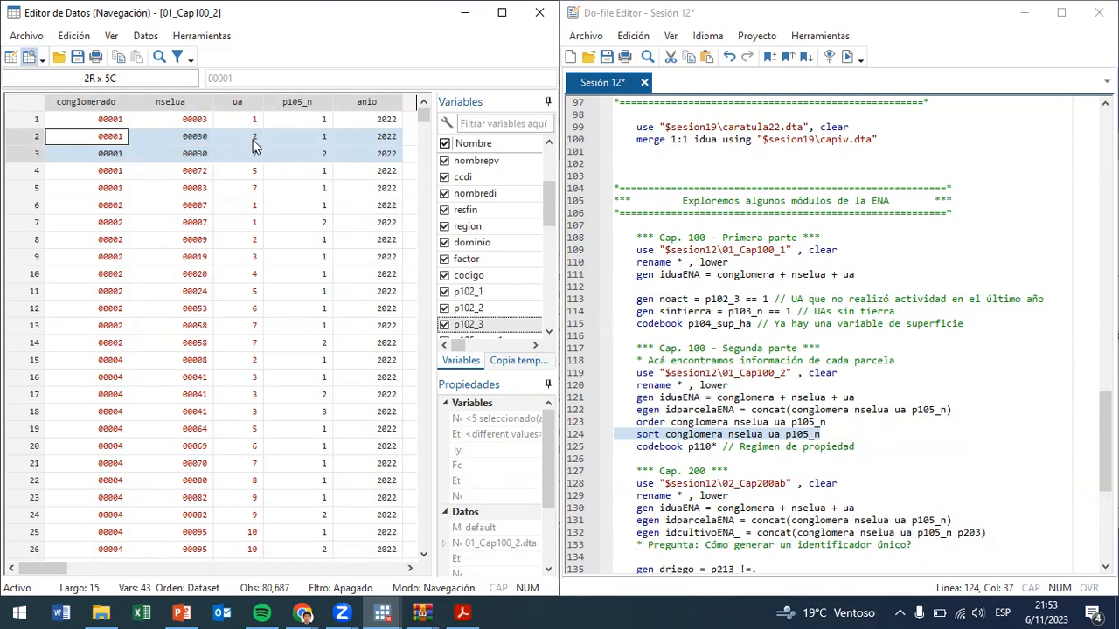
click(311, 140)
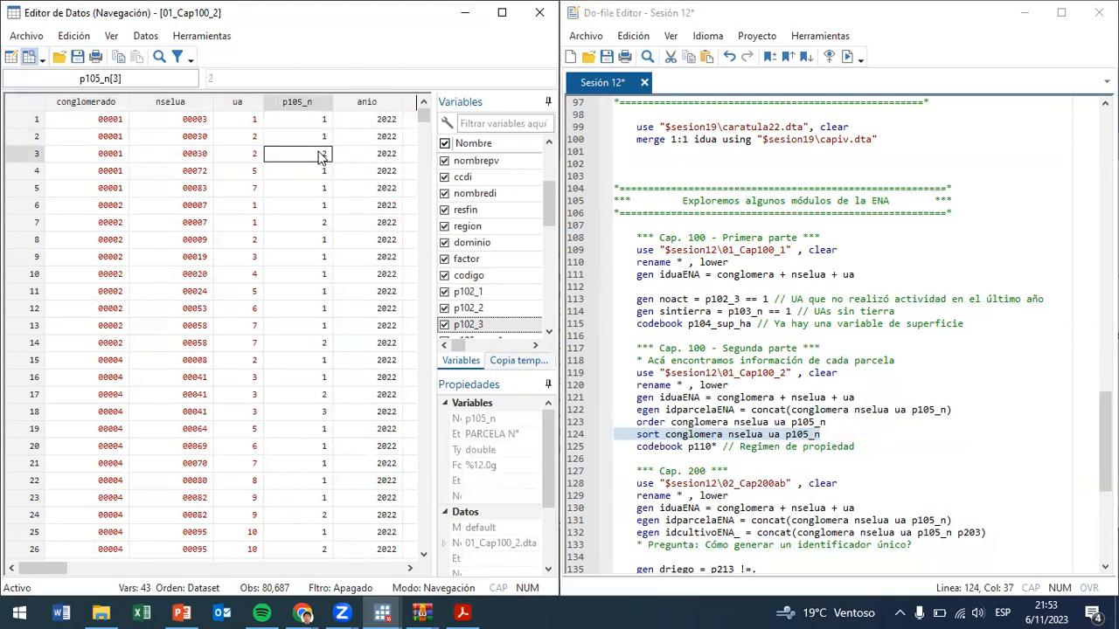
- Examine the second record across the geographic, activity, parcel area and tenure variables through p224g_8
key(Right)
key(Right)
key(Right)
key(Right)
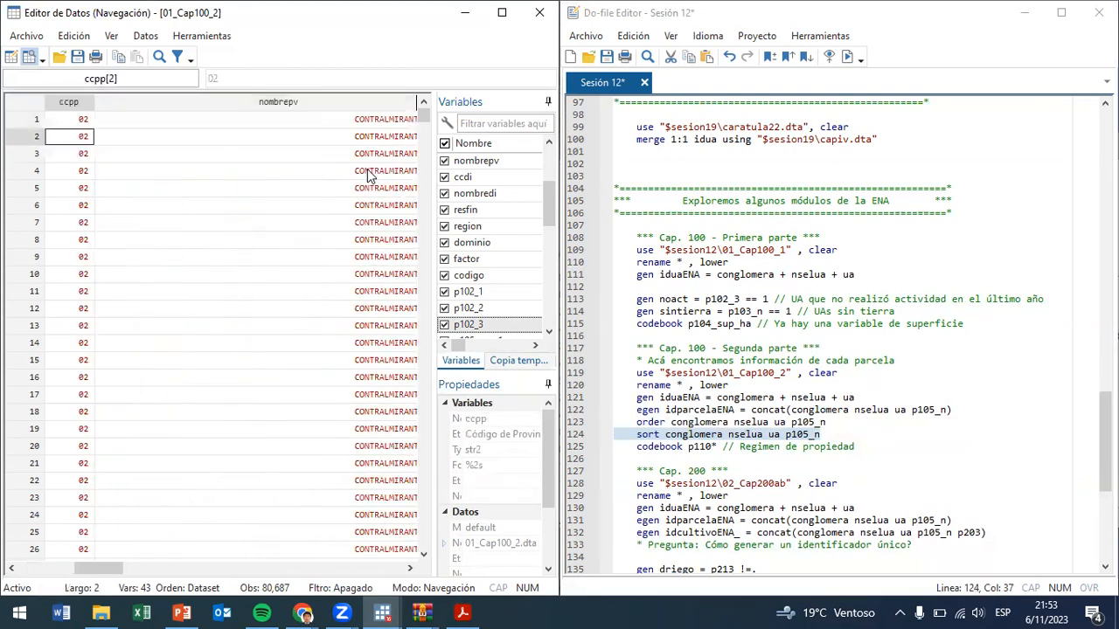
key(Right)
key(Right)
key(Right)
key(Right)
key(Right)
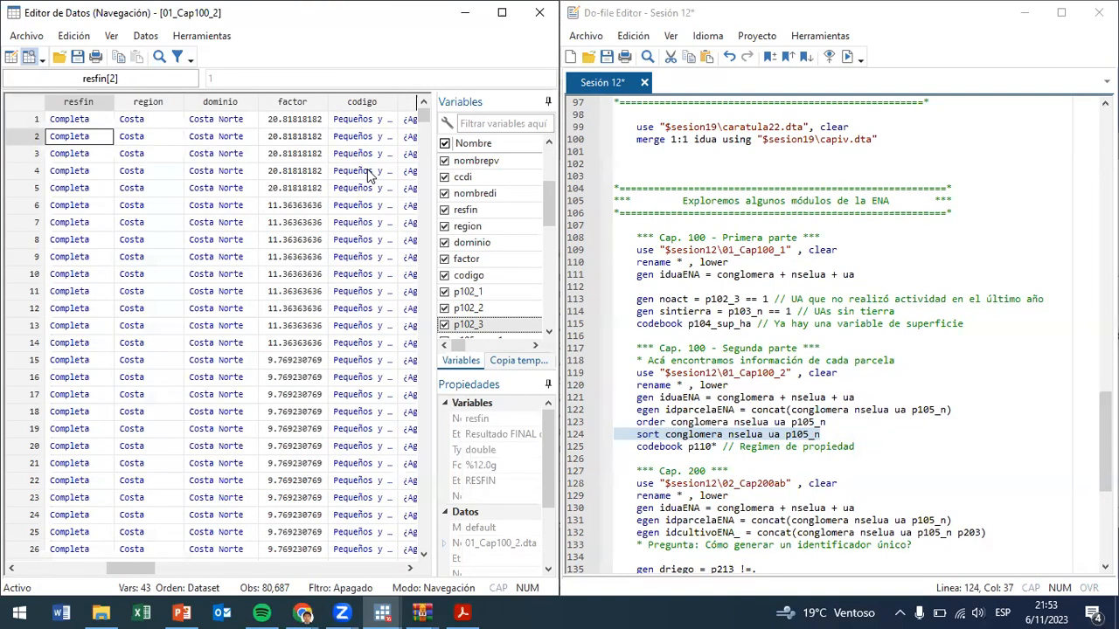
key(Right)
key(Right)
key(Right)
key(Right)
key(Right)
key(Right)
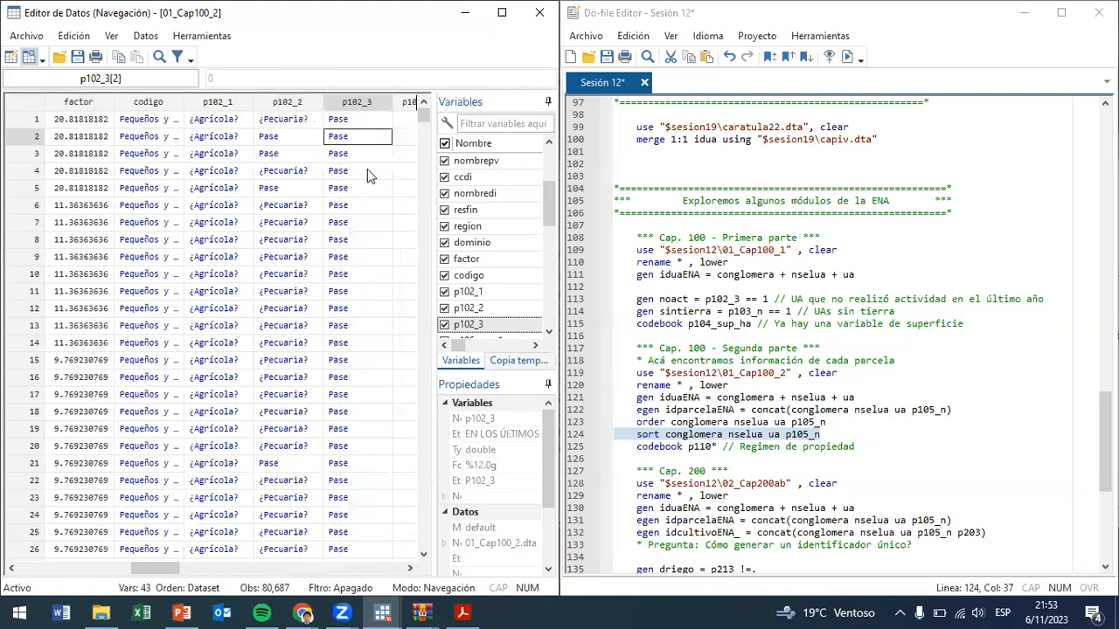
key(Right)
key(Right)
key(Right)
key(Right)
key(Right)
key(Right)
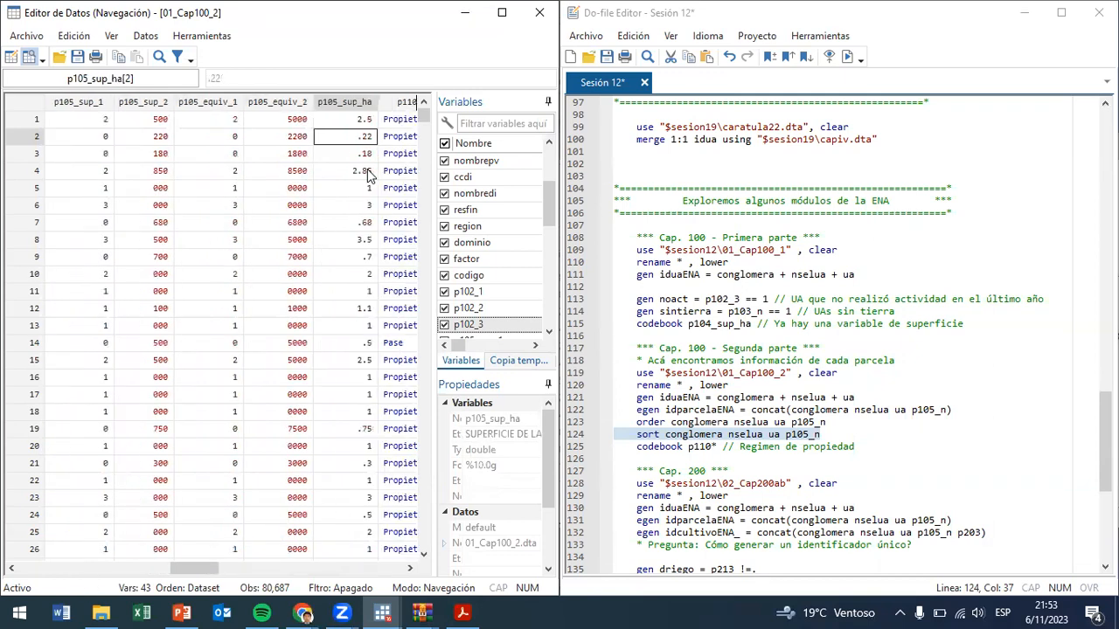
key(Right)
key(Right)
key(Right)
key(Right)
key(Right)
key(Right)
key(Right)
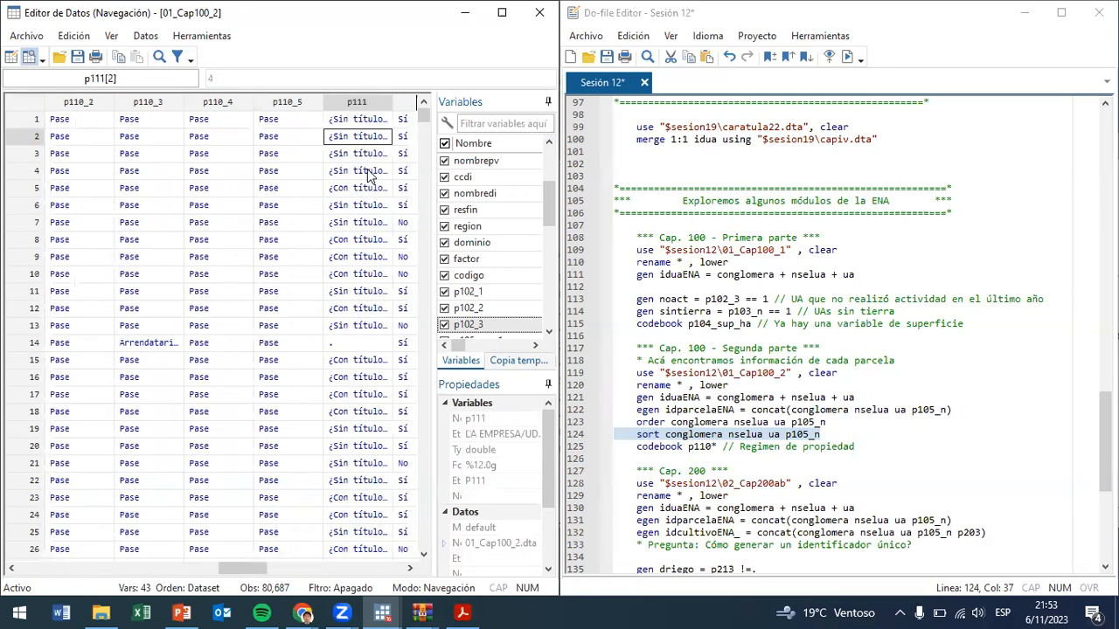
key(Right)
key(Right)
key(Right)
key(Right)
key(Right)
key(Right)
key(Right)
key(Right)
key(Right)
key(Right)
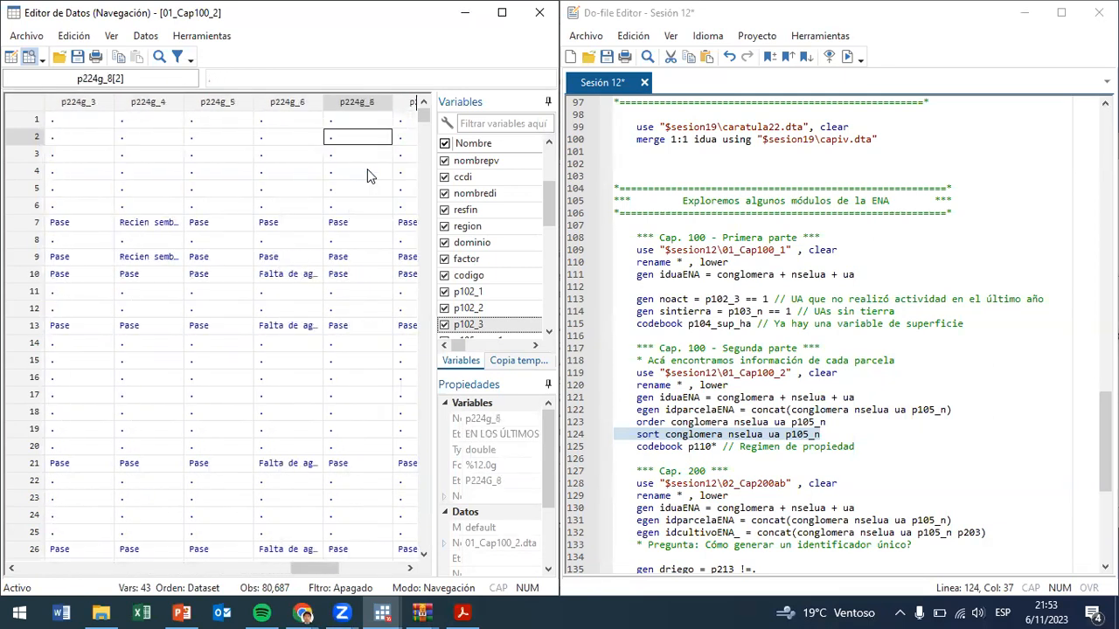
- Return to the identifier columns and move to the third record, the second parcel of the same agricultural unit
key(Left)
key(Left)
key(Left)
key(Left)
key(Left)
key(Left)
key(Left)
key(Left)
key(Left)
key(Left)
key(Left)
key(Left)
key(Left)
key(Left)
key(Left)
key(Left)
key(Left)
key(Left)
key(Left)
key(Left)
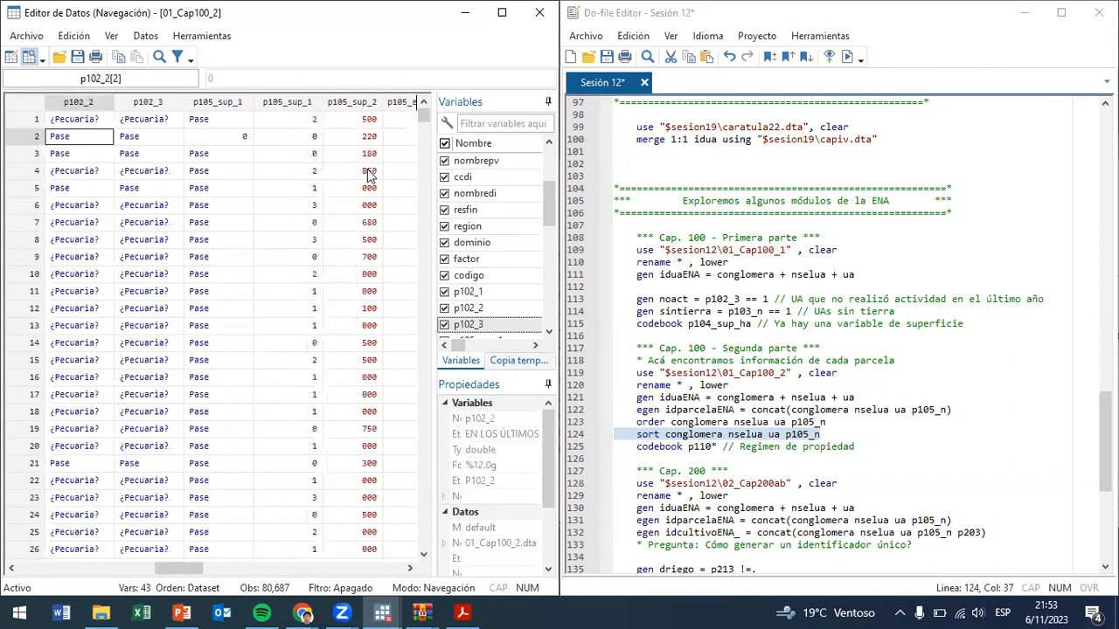
key(Down)
key(Right)
key(Right)
key(Right)
key(Right)
key(Right)
key(Right)
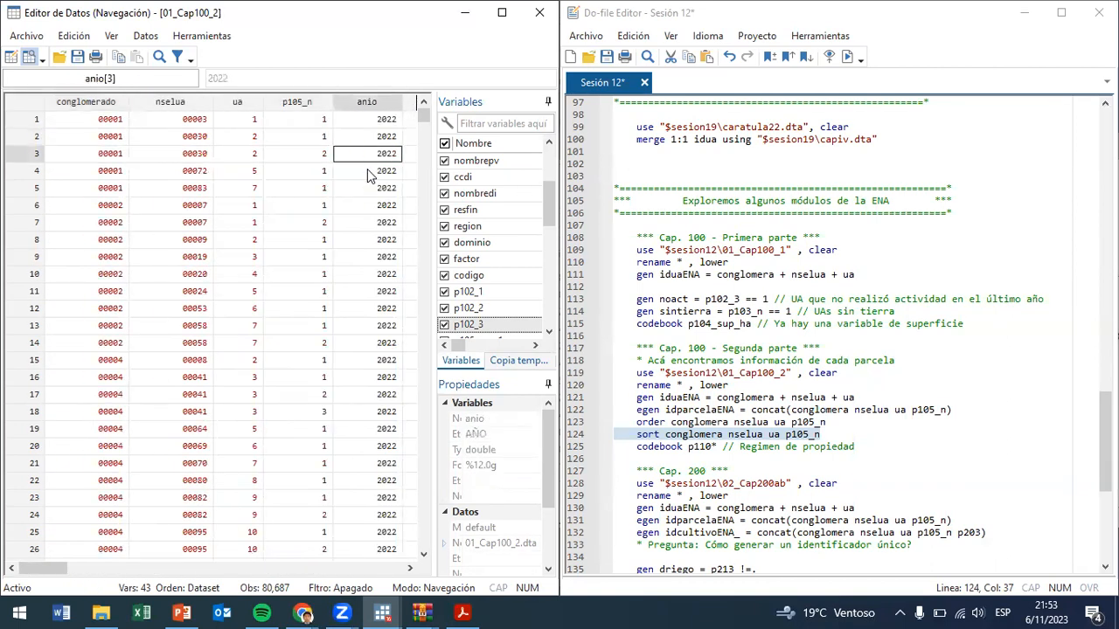
- Check the parcel rows 4 to 7 by identifier, selecting together both rows of the first agricultural unit in conglomerado 00002
key(Left)
key(Left)
key(Left)
key(Left)
key(Left)
key(Left)
key(Left)
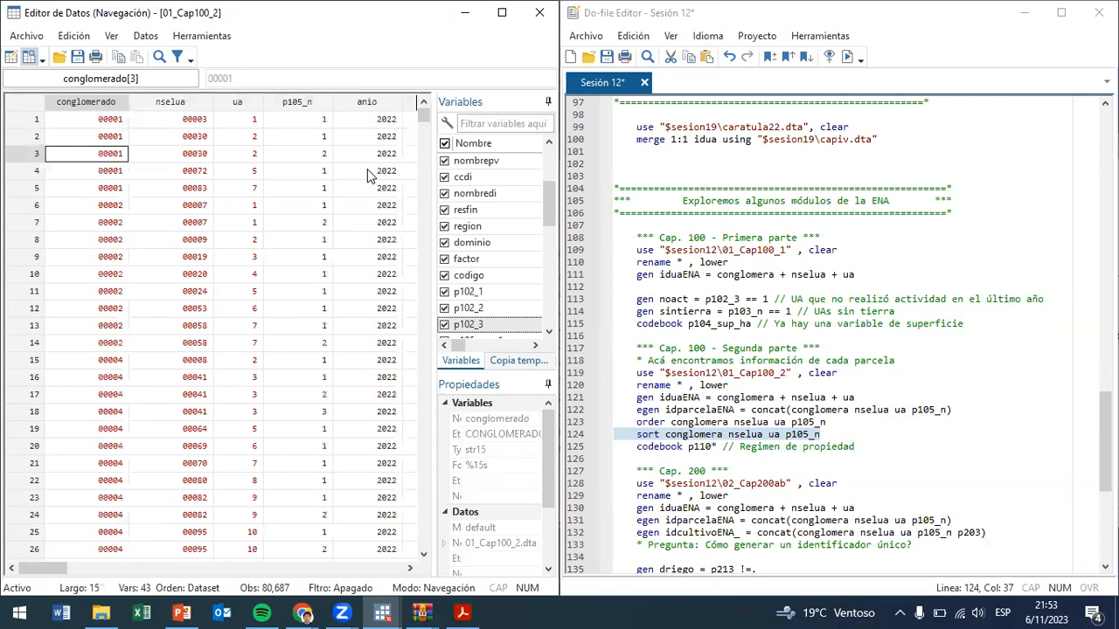
click(35, 172)
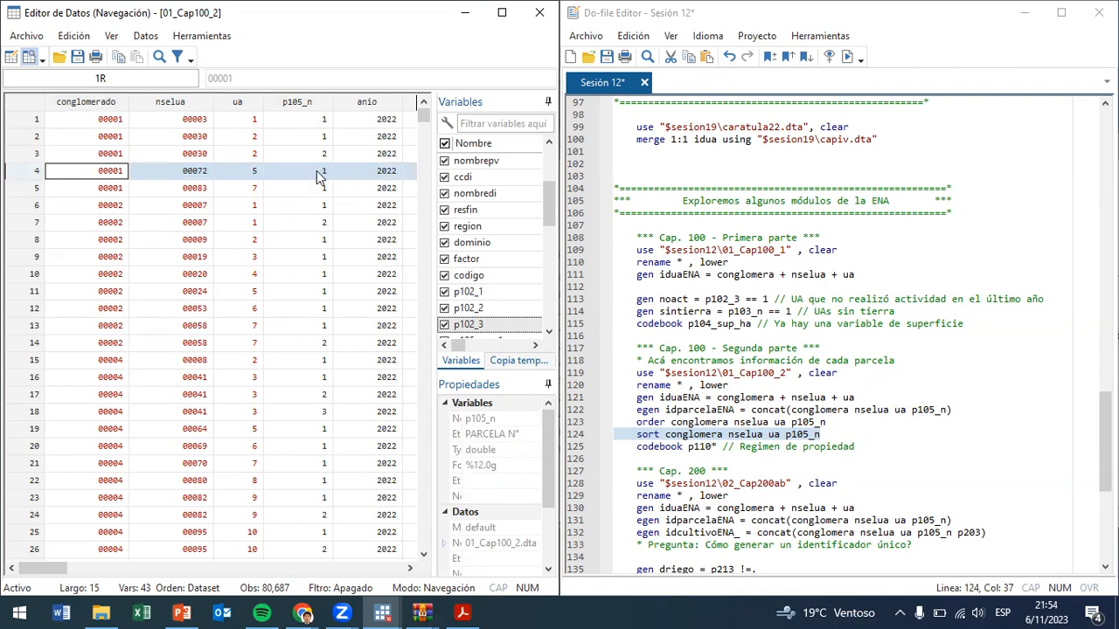
click(26, 192)
click(32, 210)
click(32, 227)
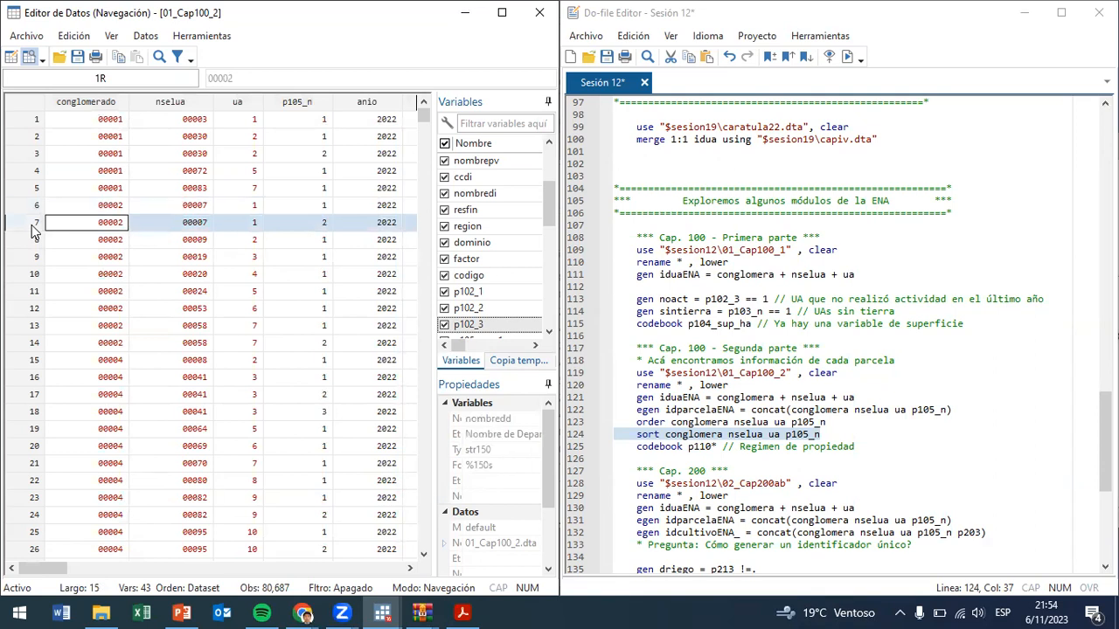
click(30, 213)
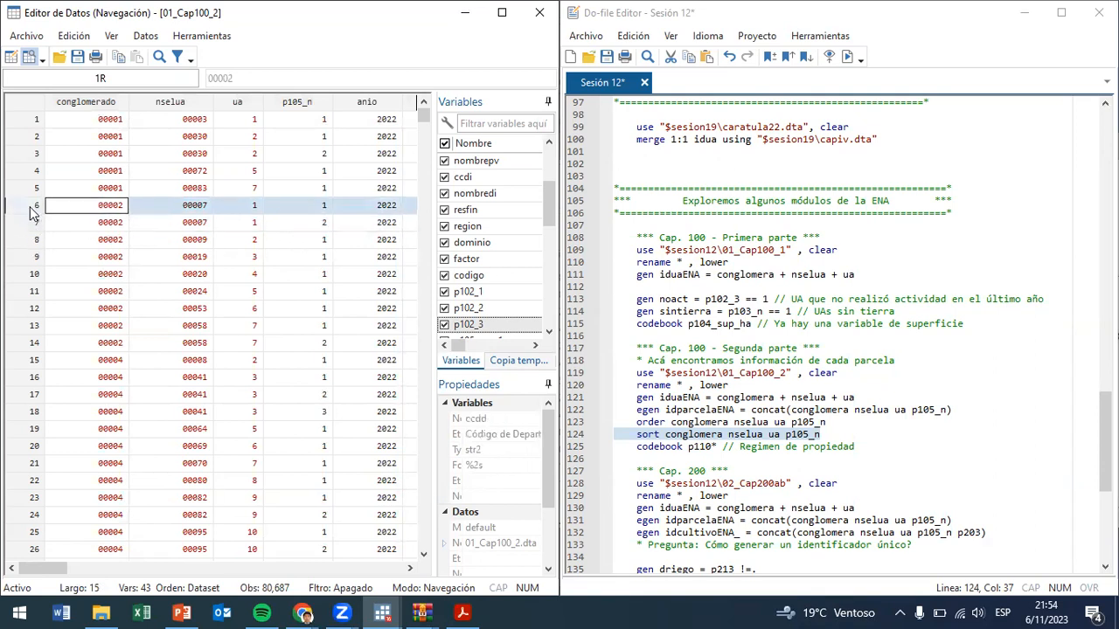
shift+click(33, 223)
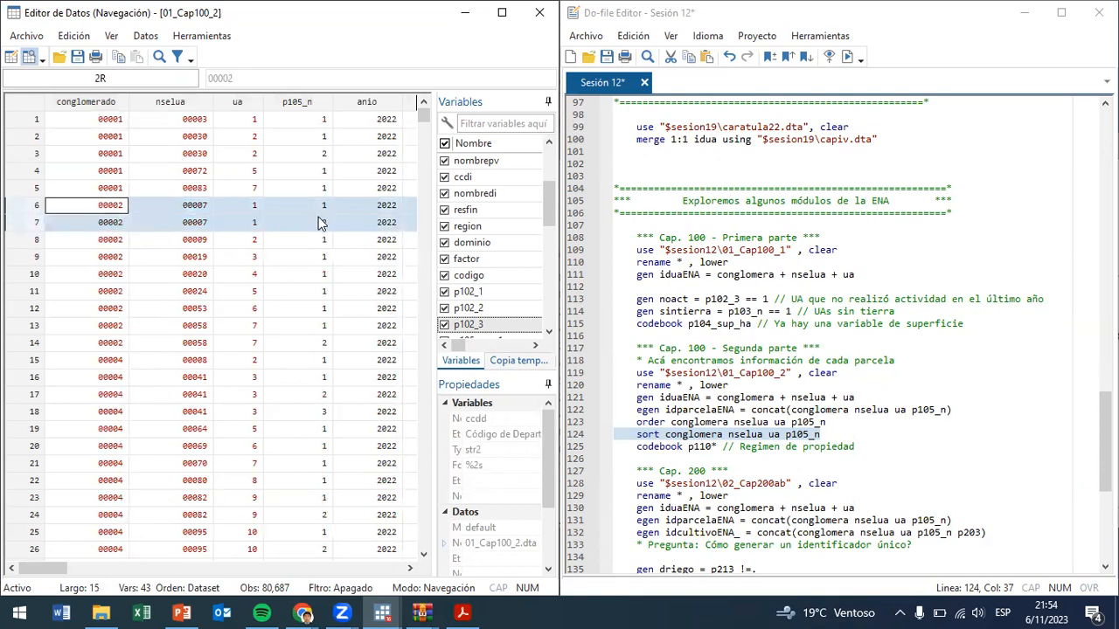
- Examine the parcel rows of the following agricultural units, selecting together the three rows of unit 12 in conglomerado 00004
click(26, 241)
click(29, 259)
click(25, 278)
click(34, 309)
scroll(179, 376, down, 4)
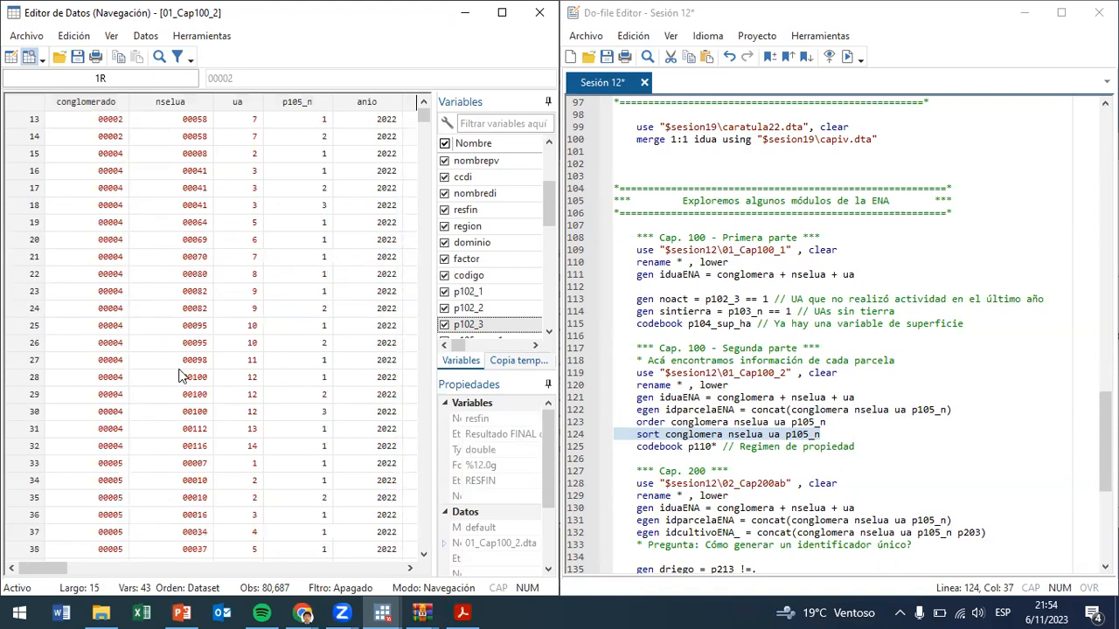
scroll(354, 349, down, 4)
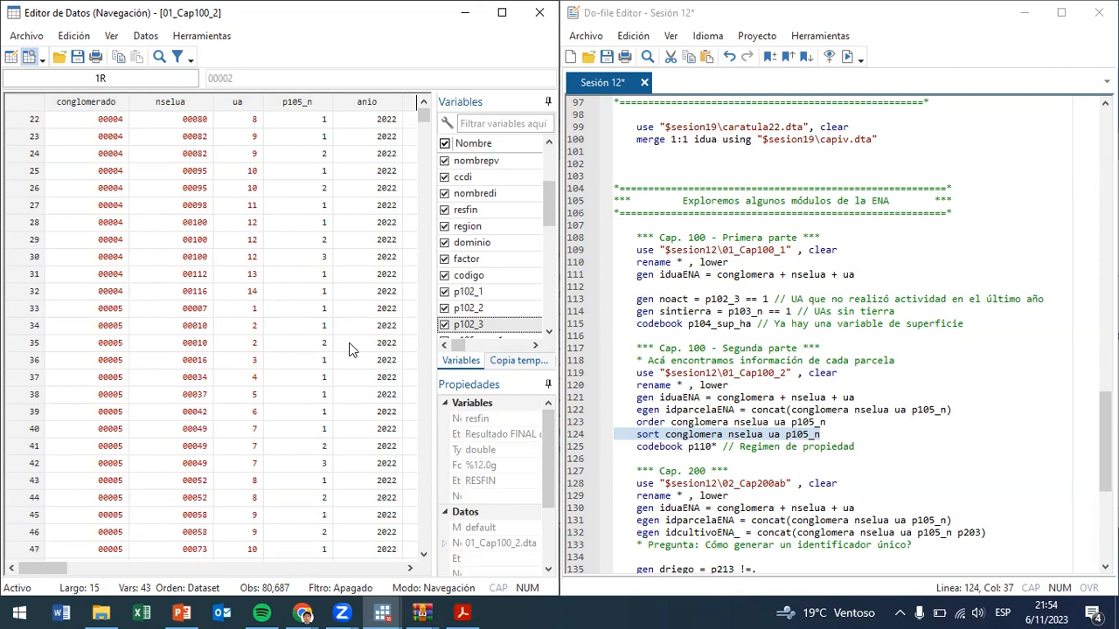
drag(26, 172, 17, 218)
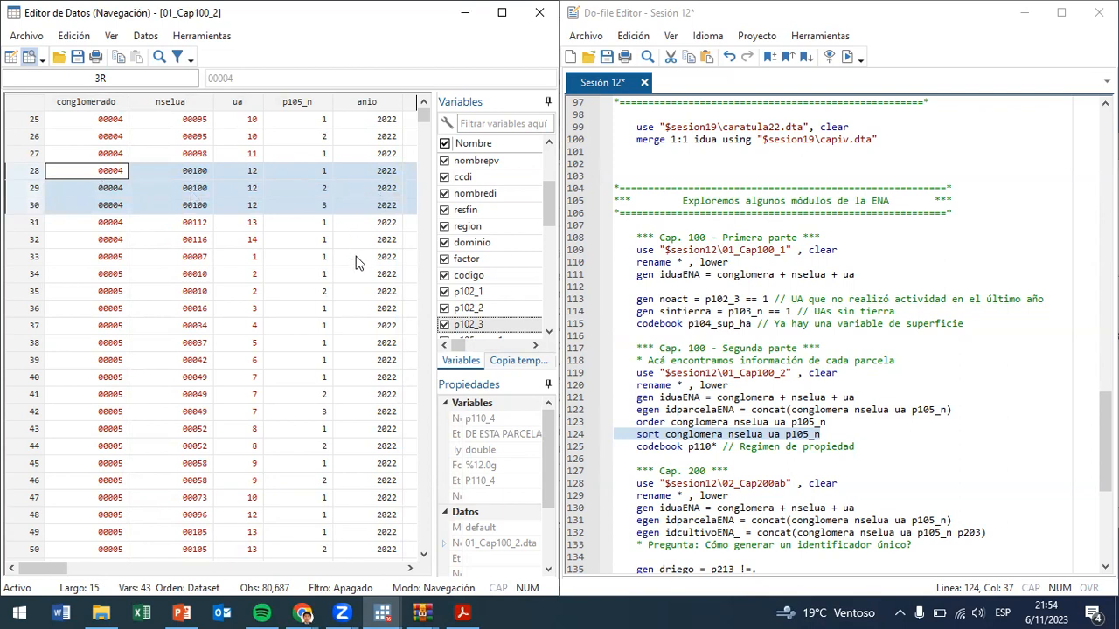
scroll(358, 259, up, 8)
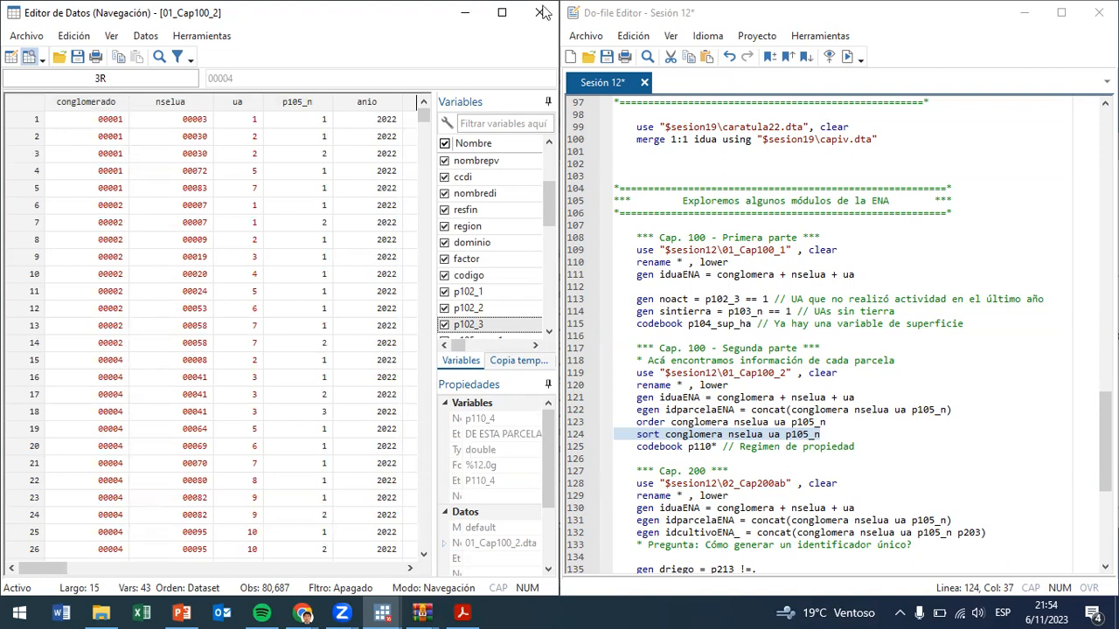
- Close the data browser and tabulate p105_n with the command "tab p105_n"
click(539, 12)
click(166, 567)
text(tab)
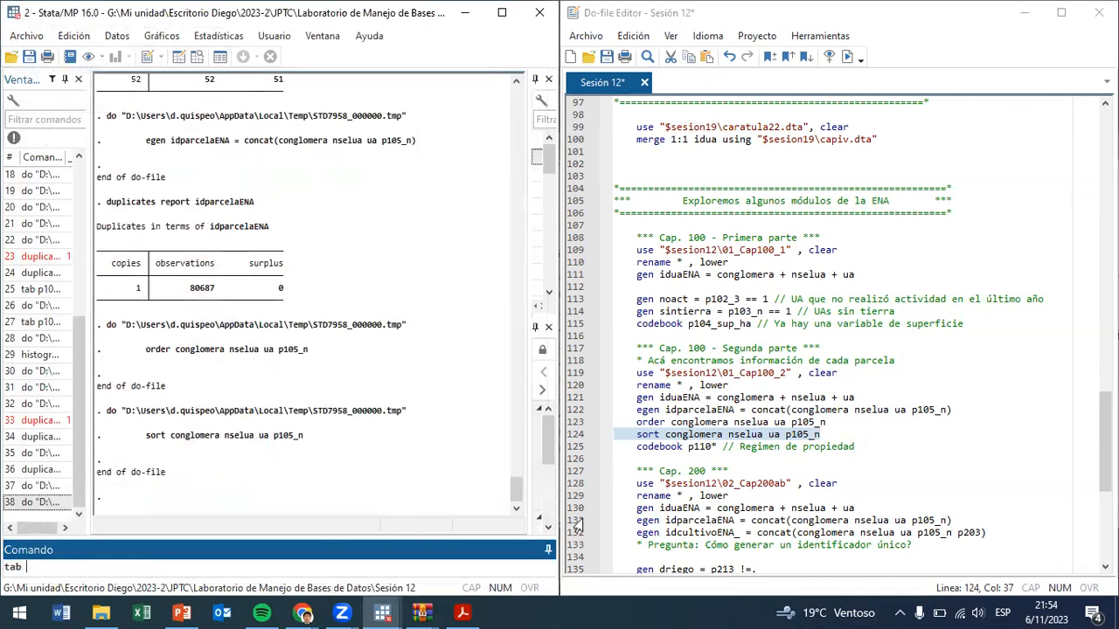
click(787, 434)
key(ctrl+c)
click(138, 568)
key(ctrl+v)
key(Return)
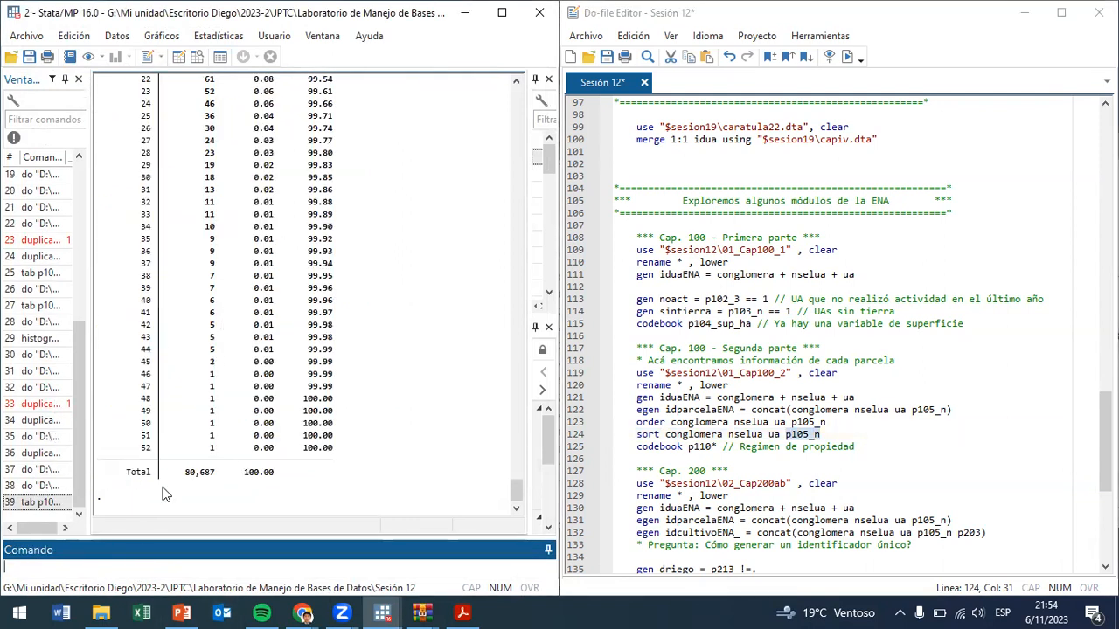
- Inspect the p105_n frequency table, from the highest parcel number to the first ones
drag(145, 454, 158, 453)
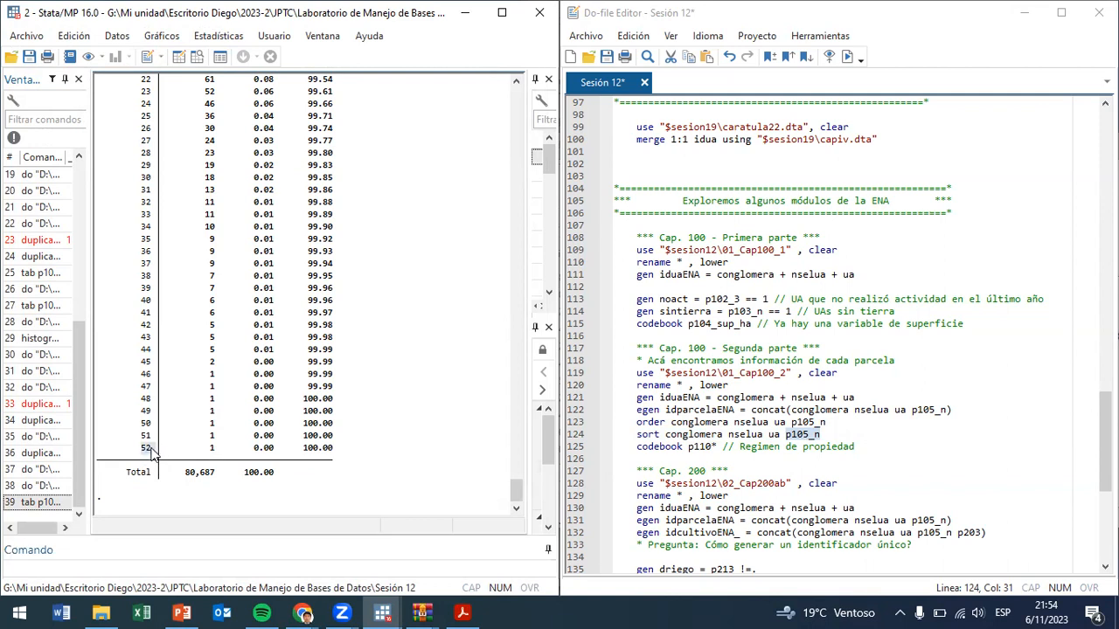
scroll(150, 452, up, 10)
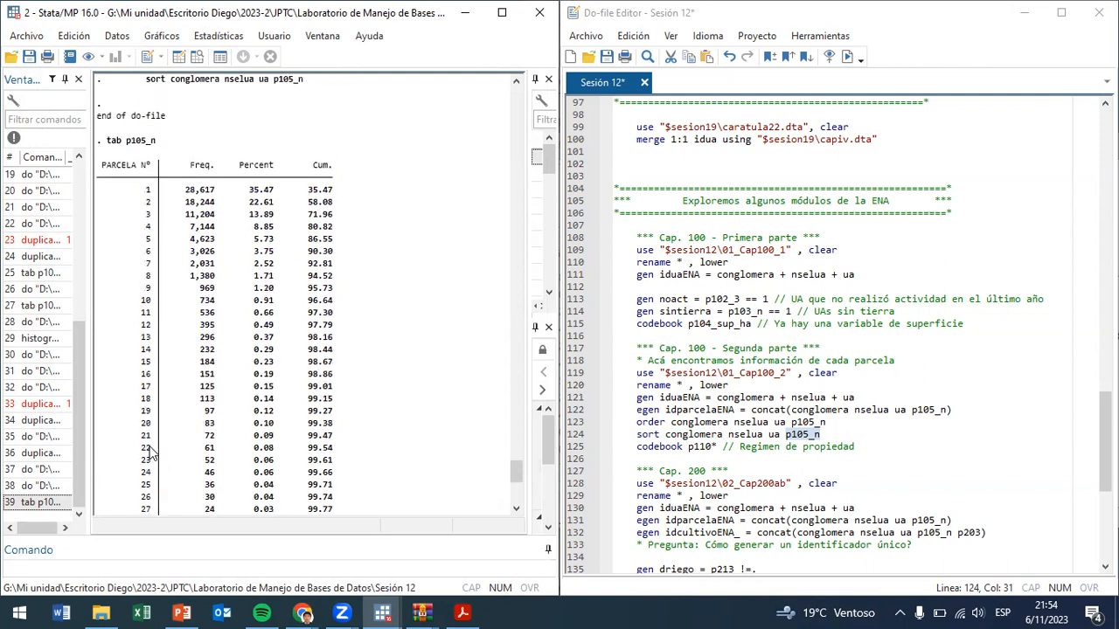
scroll(208, 456, down, 9)
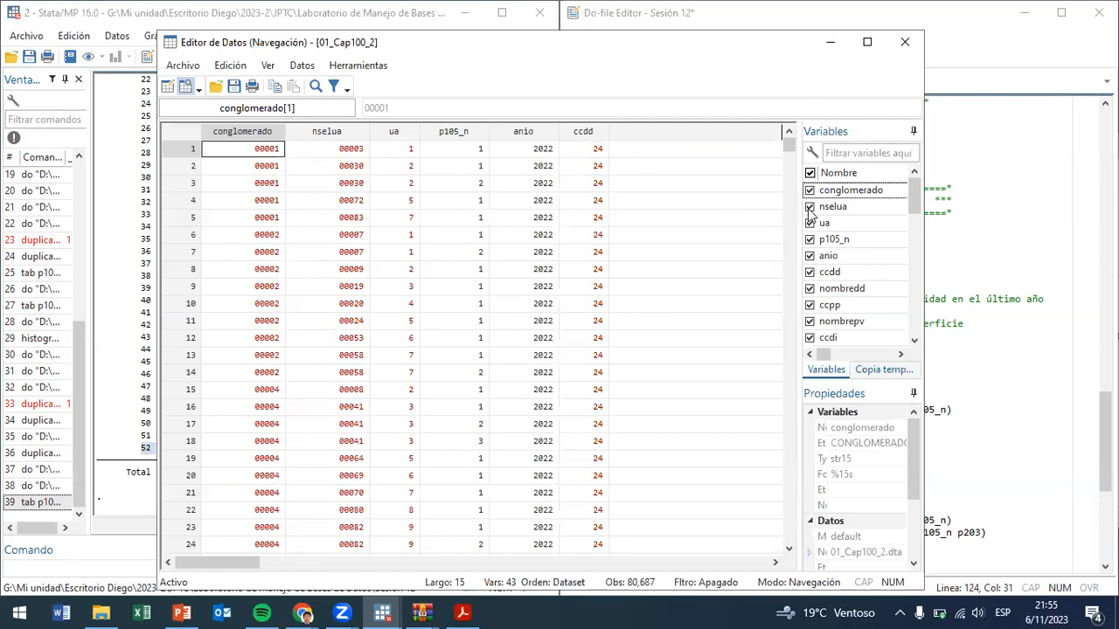
- Widen the data browser's variable list and read the labels of the activity, parcel area and tenure variables
drag(800, 215, 584, 237)
scroll(821, 262, down, 6)
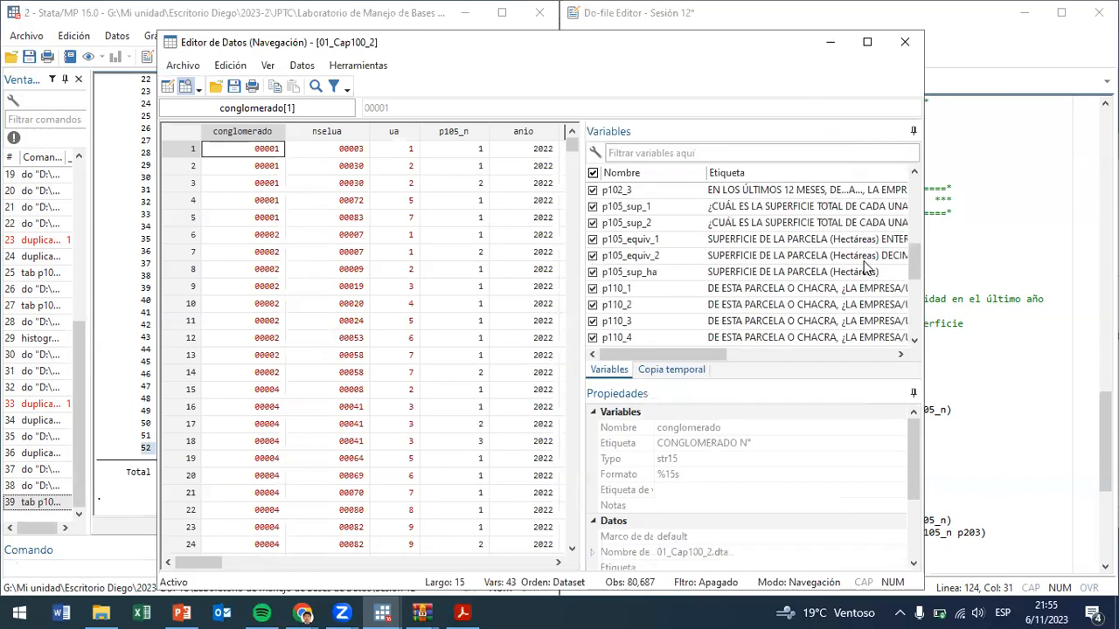
scroll(821, 271, up, 2)
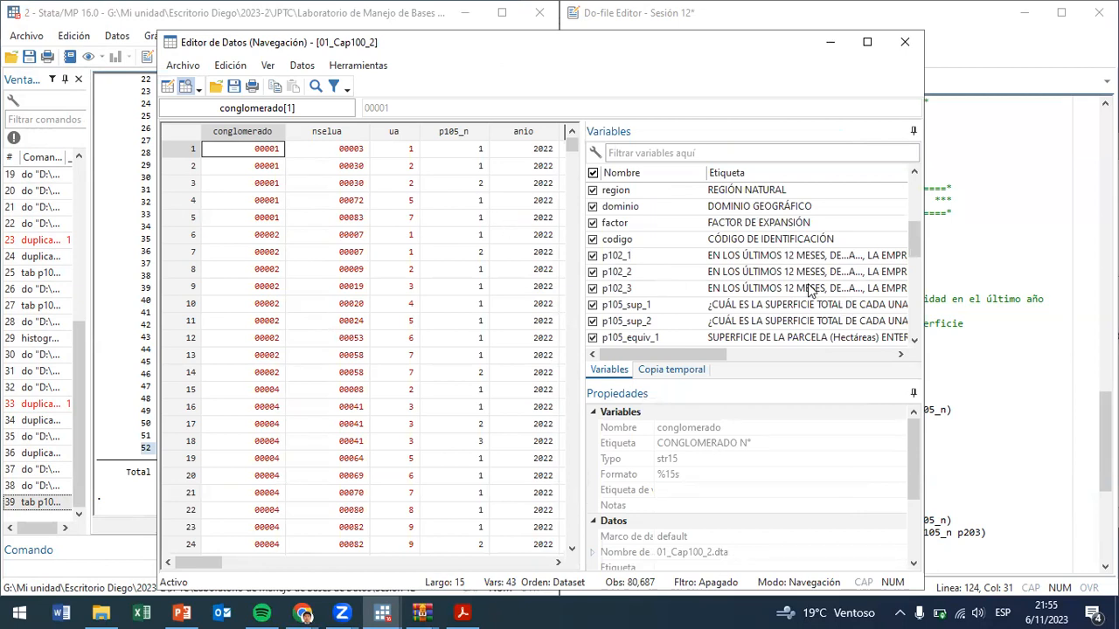
scroll(808, 291, down, 1)
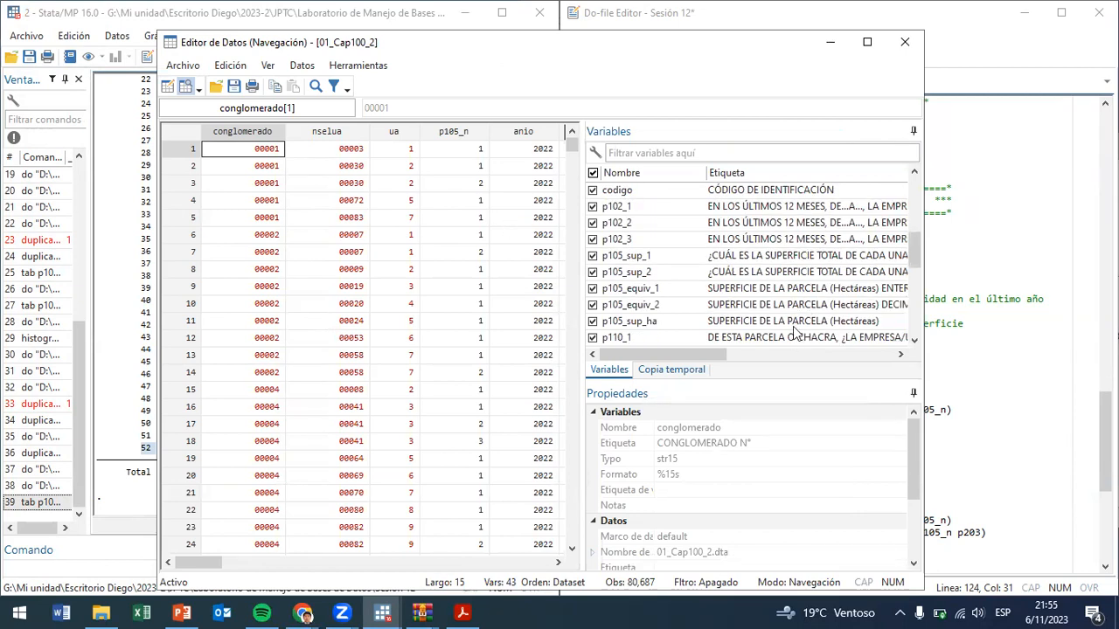
scroll(797, 328, down, 1)
drag(699, 354, 761, 354)
scroll(795, 297, down, 1)
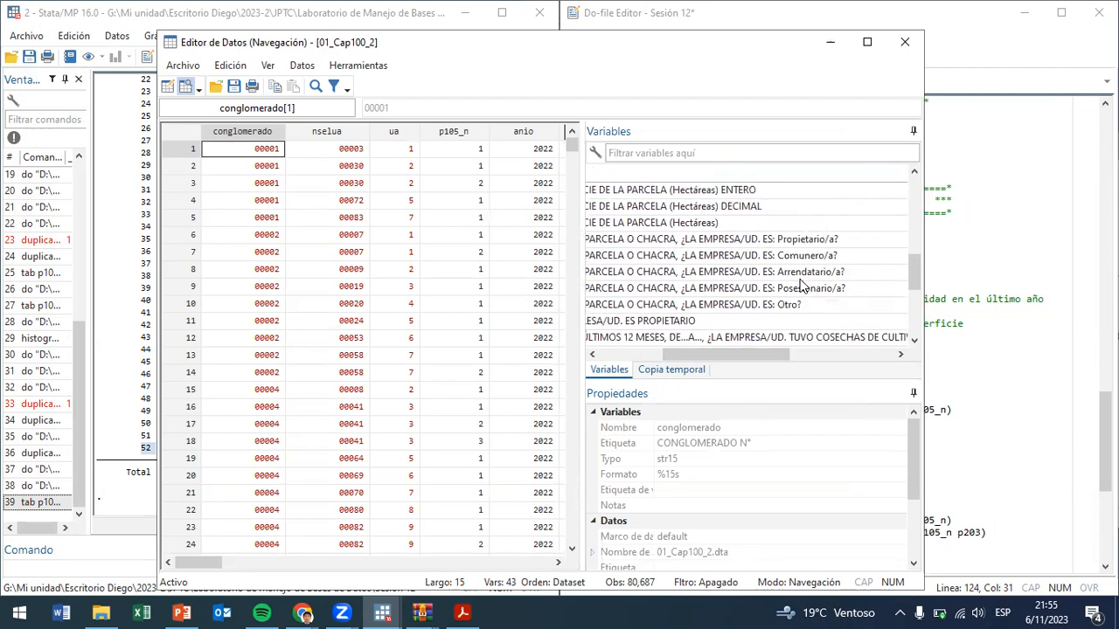
- Go through the land tenure variables p110_1 to p110_4 one by one, reading each label
click(809, 245)
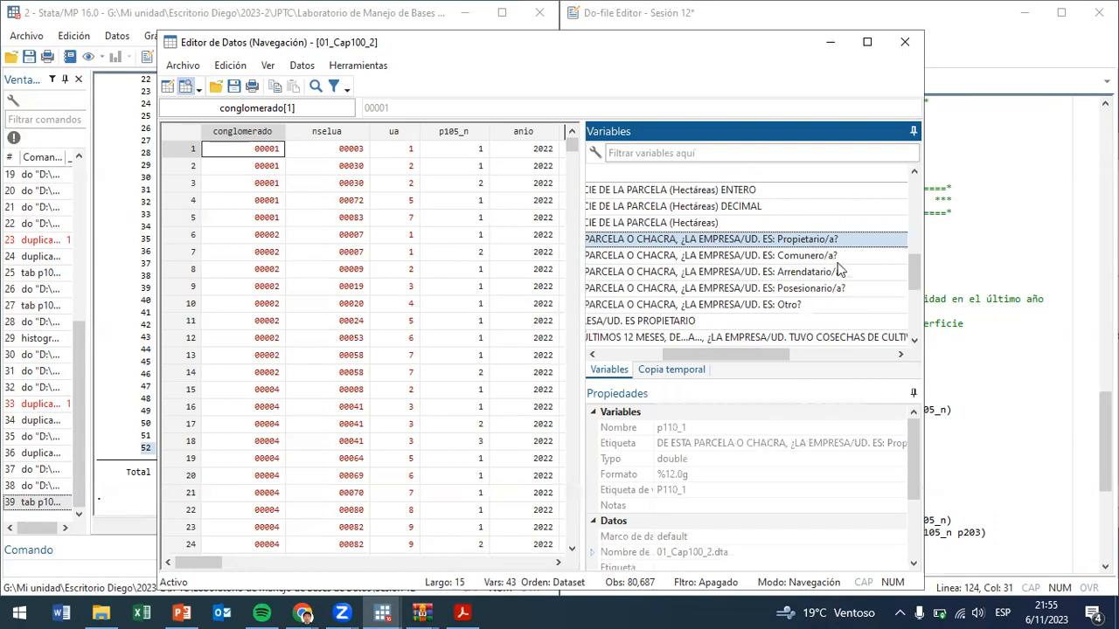
click(831, 260)
click(816, 273)
scroll(845, 274, down, 1)
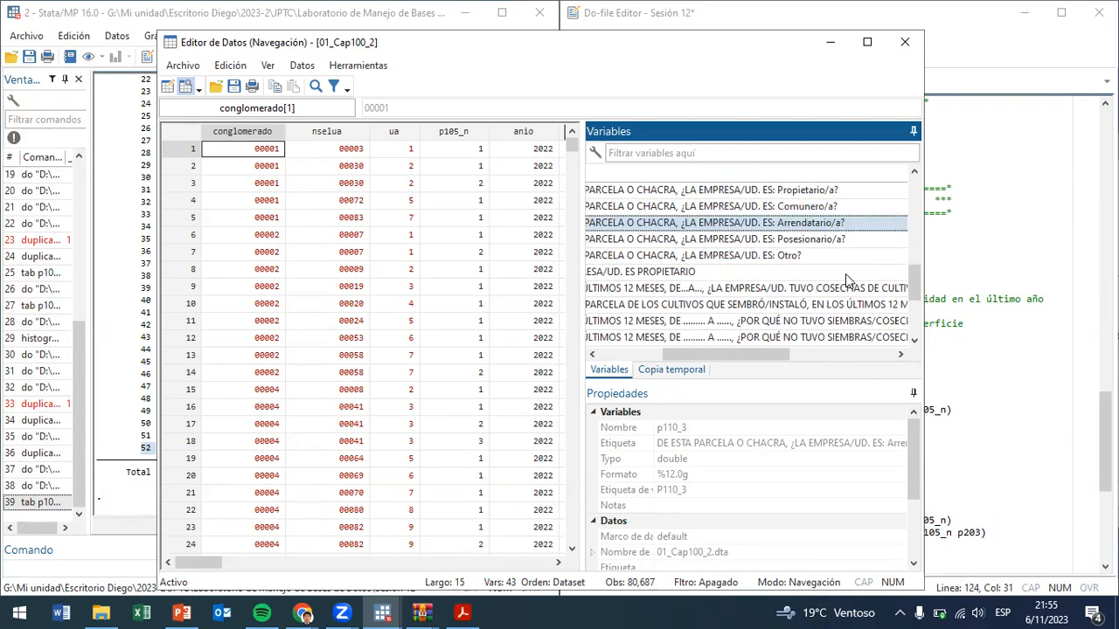
click(832, 242)
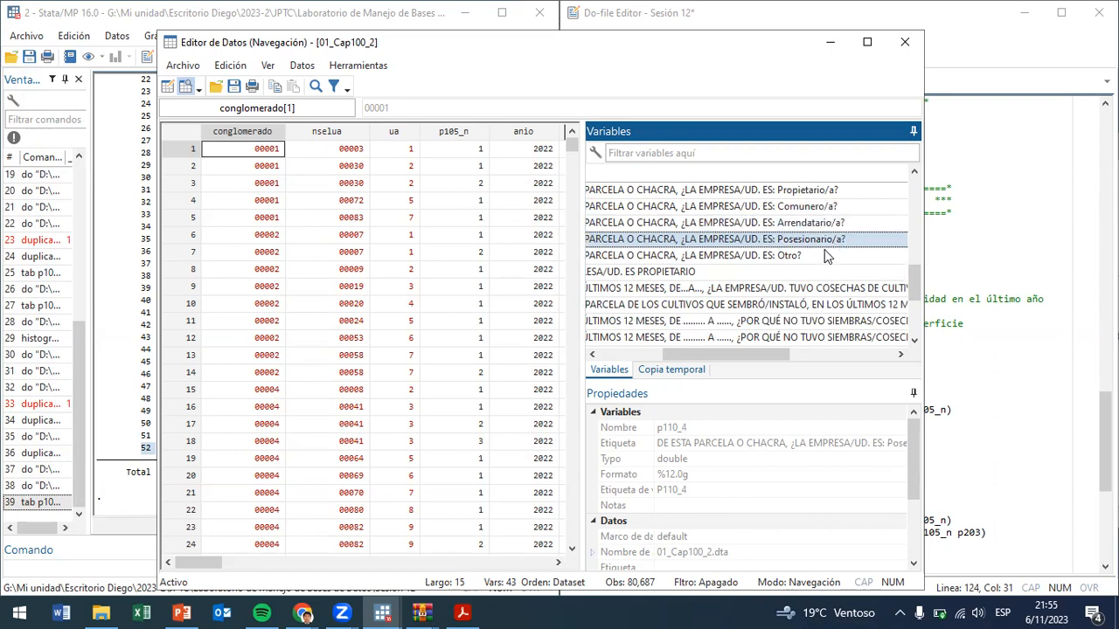
- Read the labels on crop harvests and the reasons for not sowing or harvesting, and close the data browser
drag(772, 352, 806, 361)
scroll(775, 275, down, 1)
scroll(774, 275, down, 1)
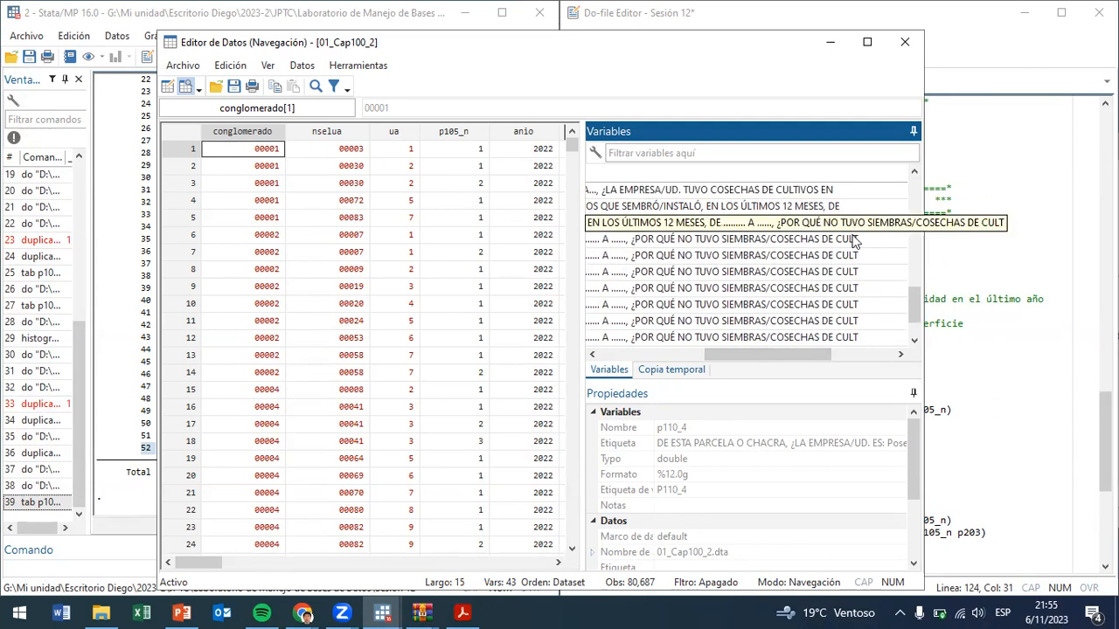
drag(812, 363, 763, 360)
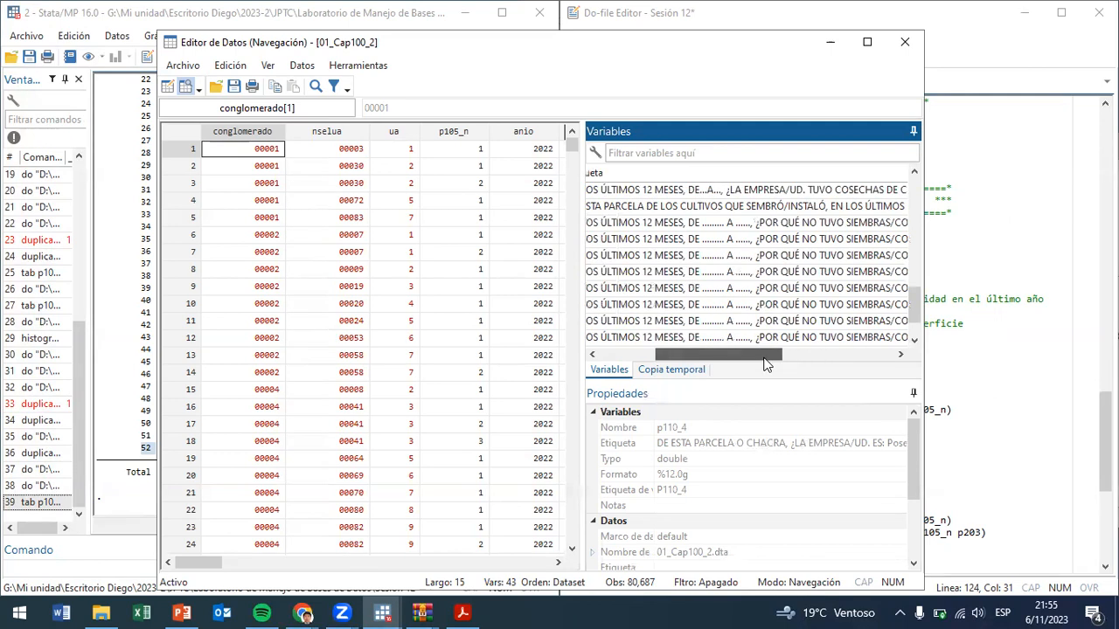
scroll(786, 324, up, 1)
scroll(786, 323, up, 1)
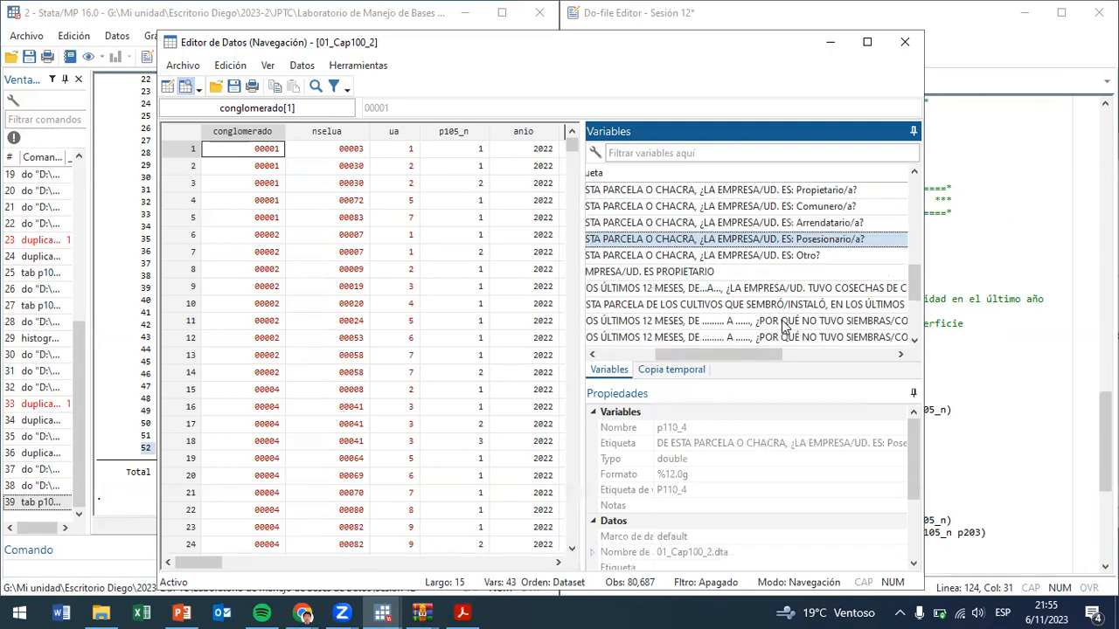
click(905, 42)
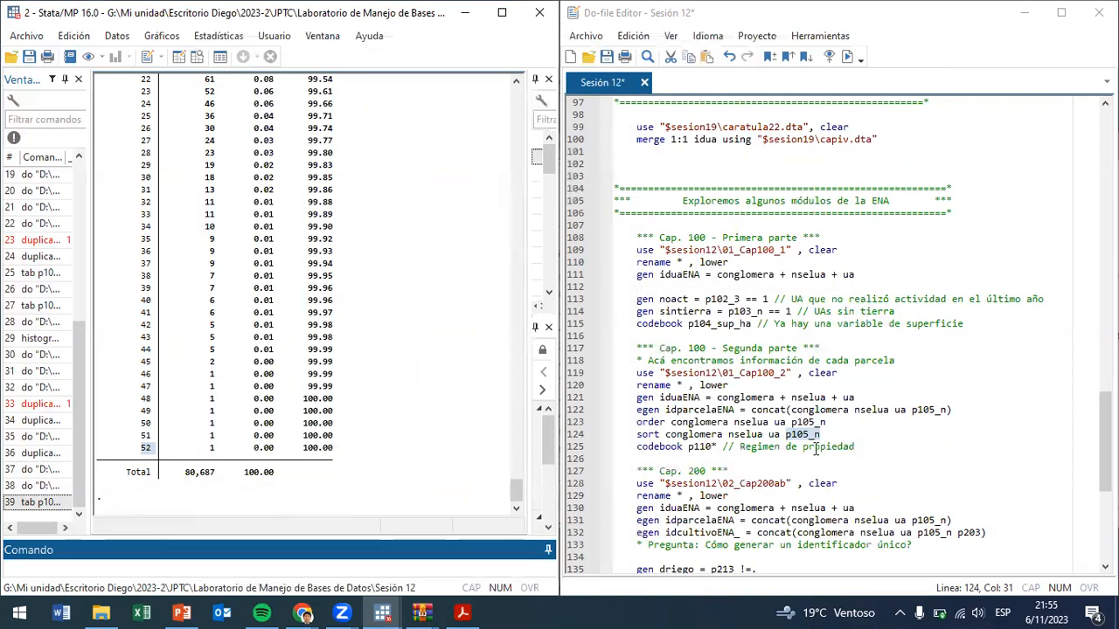
- Run the do-file line "codebook p110*" and review the output for each tenure variable
drag(687, 447, 718, 447)
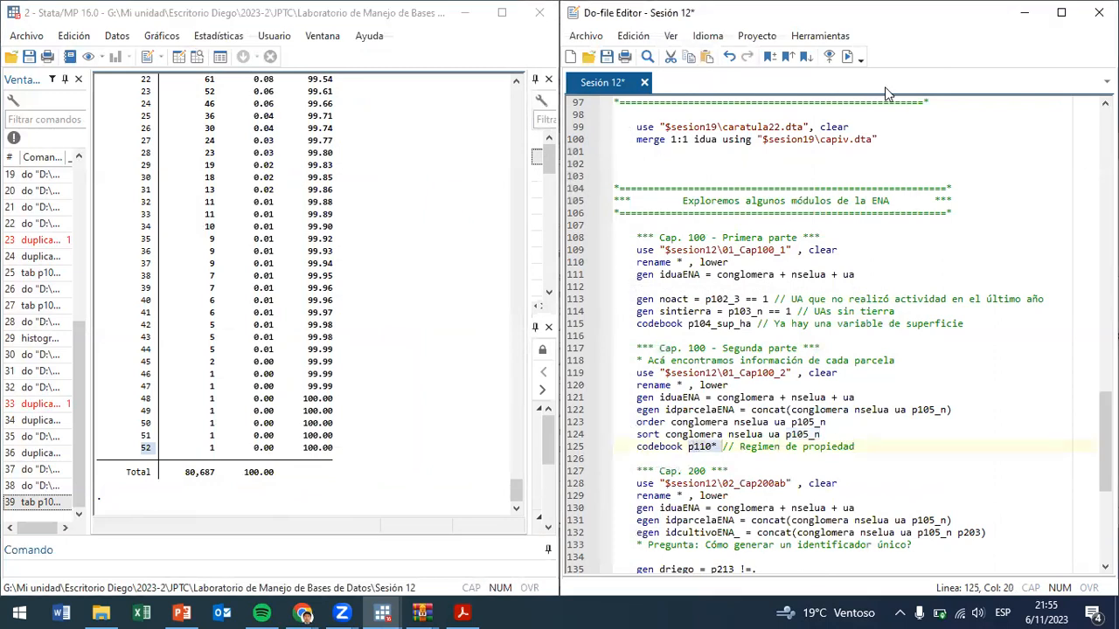
click(852, 65)
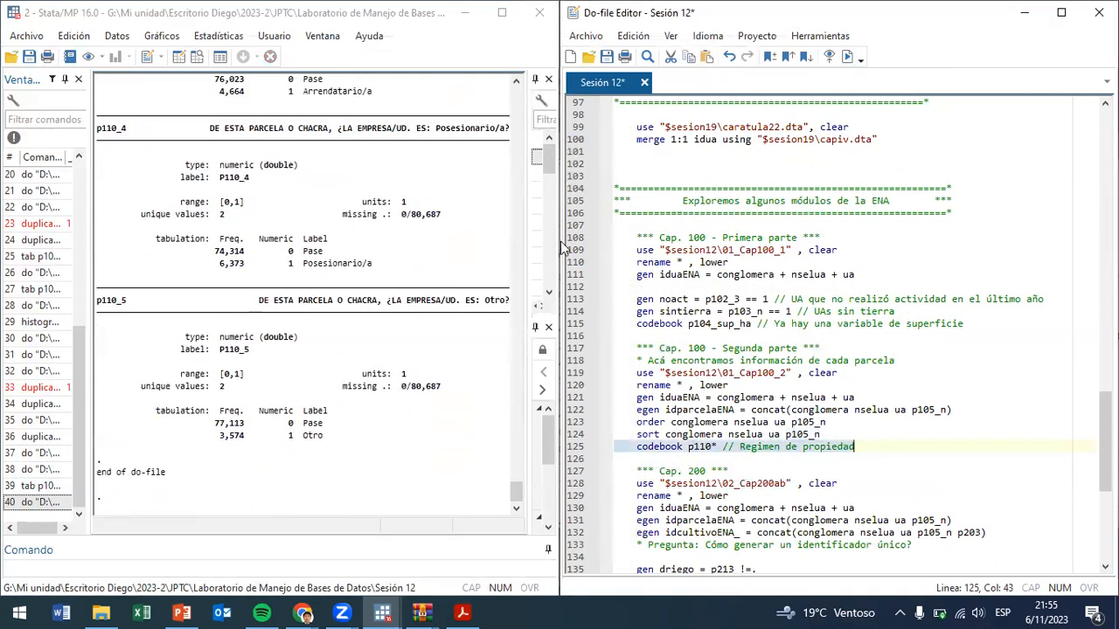
scroll(421, 356, up, 8)
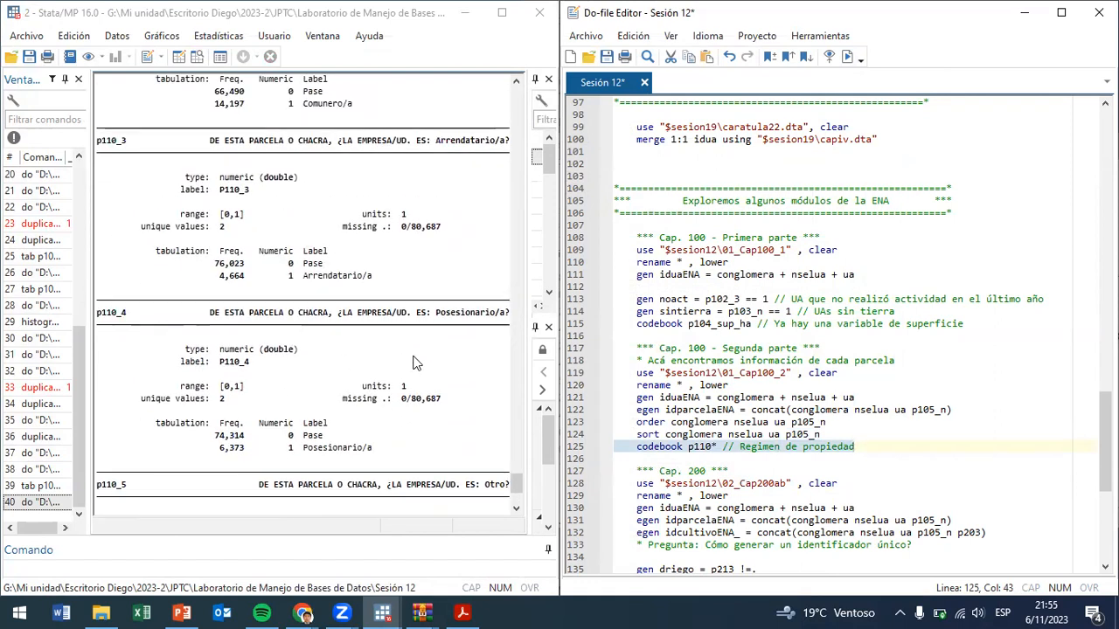
scroll(421, 356, up, 2)
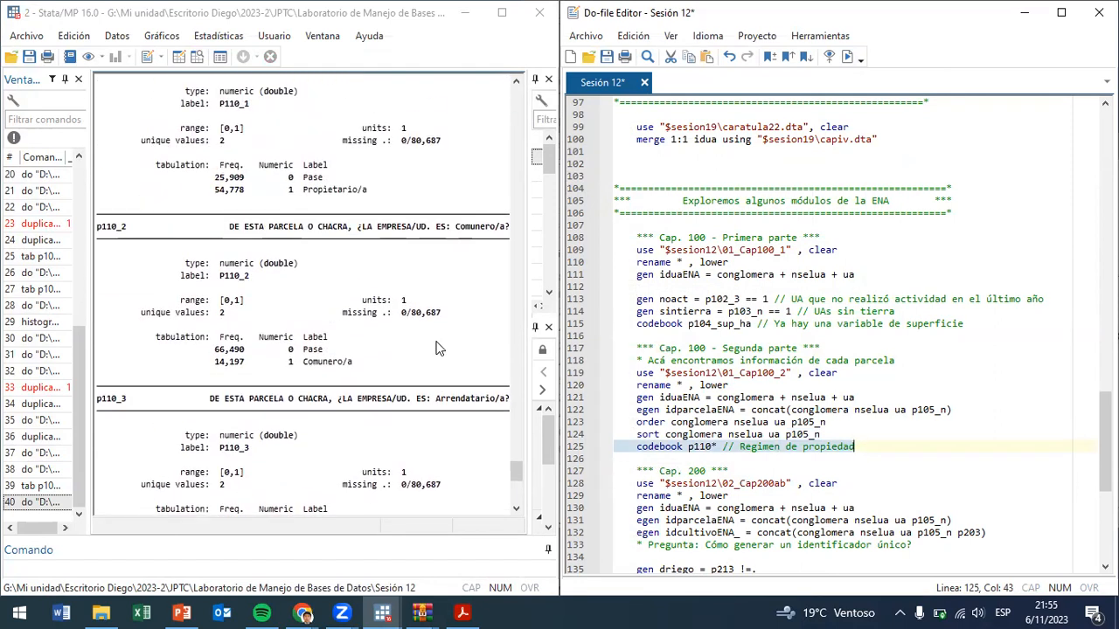
scroll(439, 348, up, 3)
scroll(463, 395, up, 2)
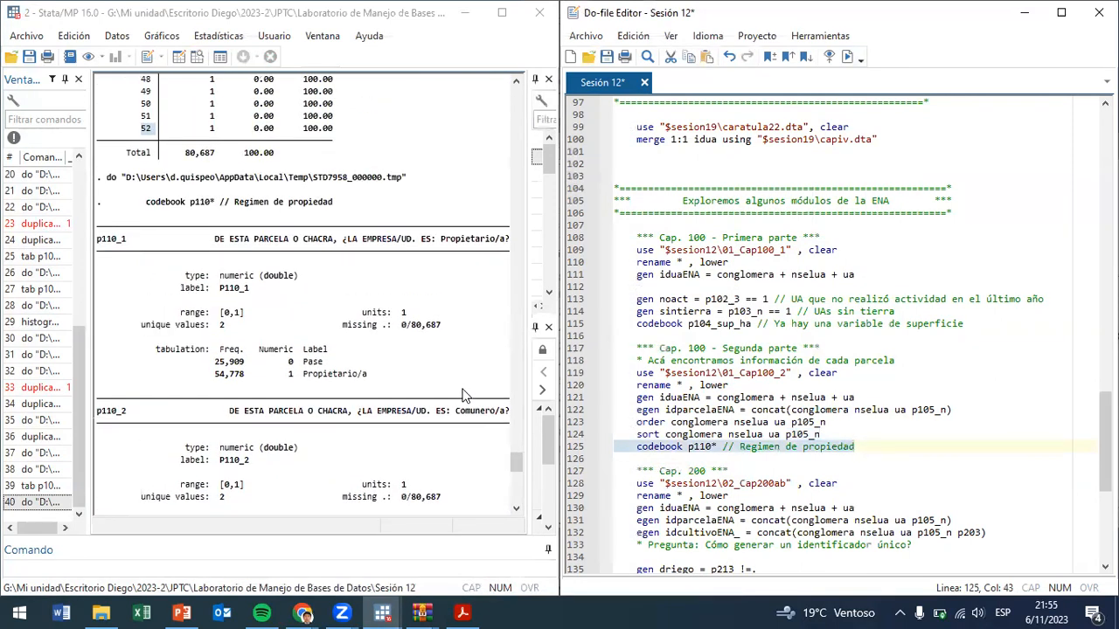
- Run the Cap. 200 lines of the do-file that load 02_Cap200ab and convert all variable names to lowercase
scroll(750, 361, down, 4)
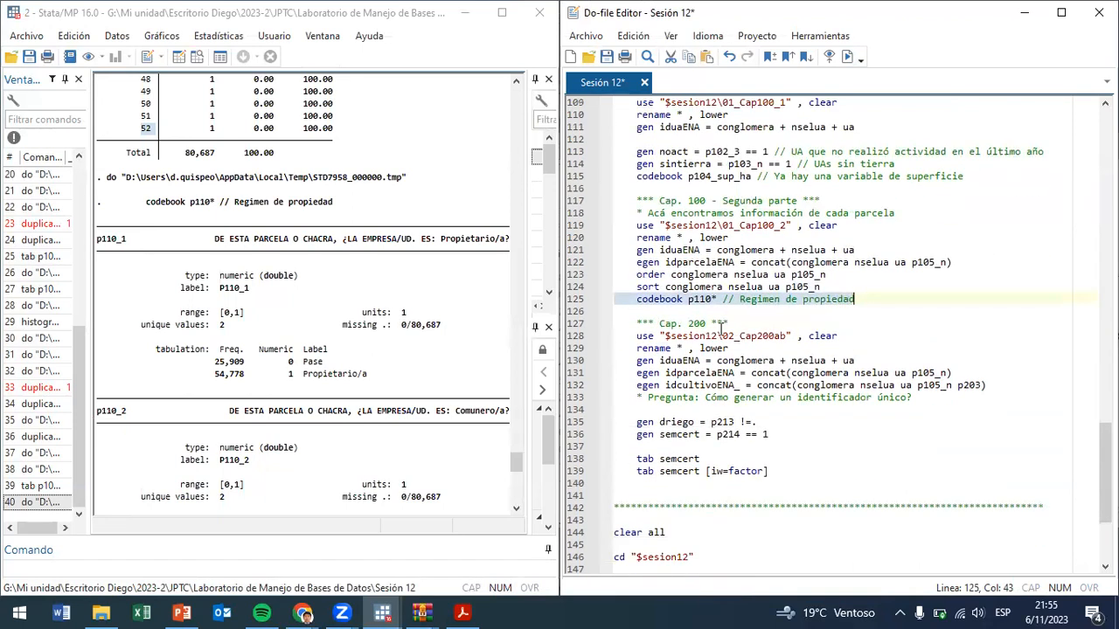
click(740, 335)
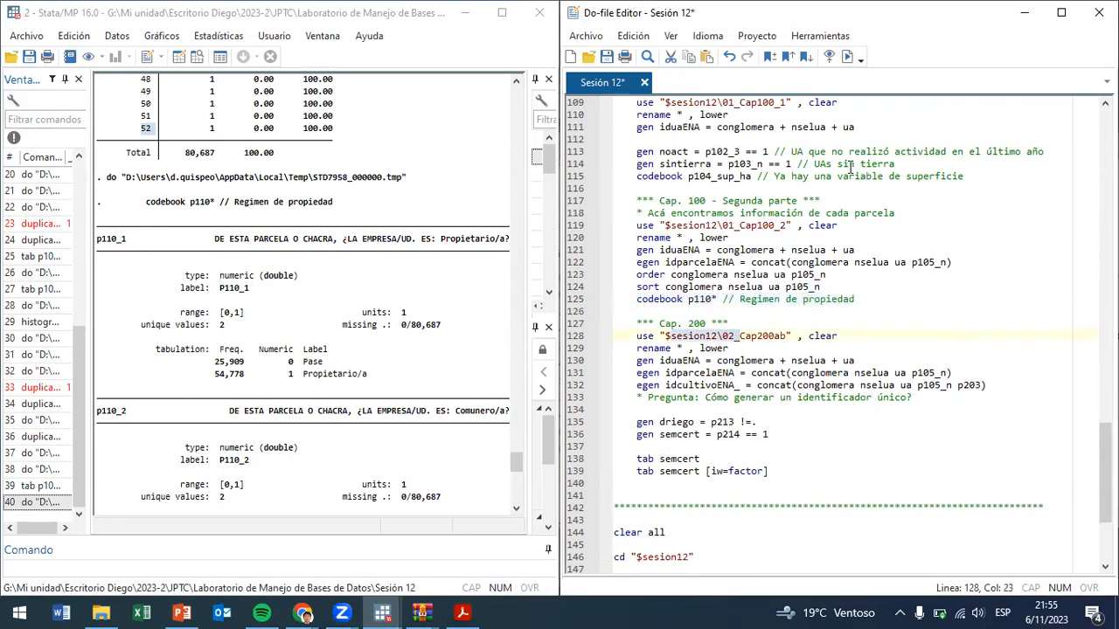
click(847, 57)
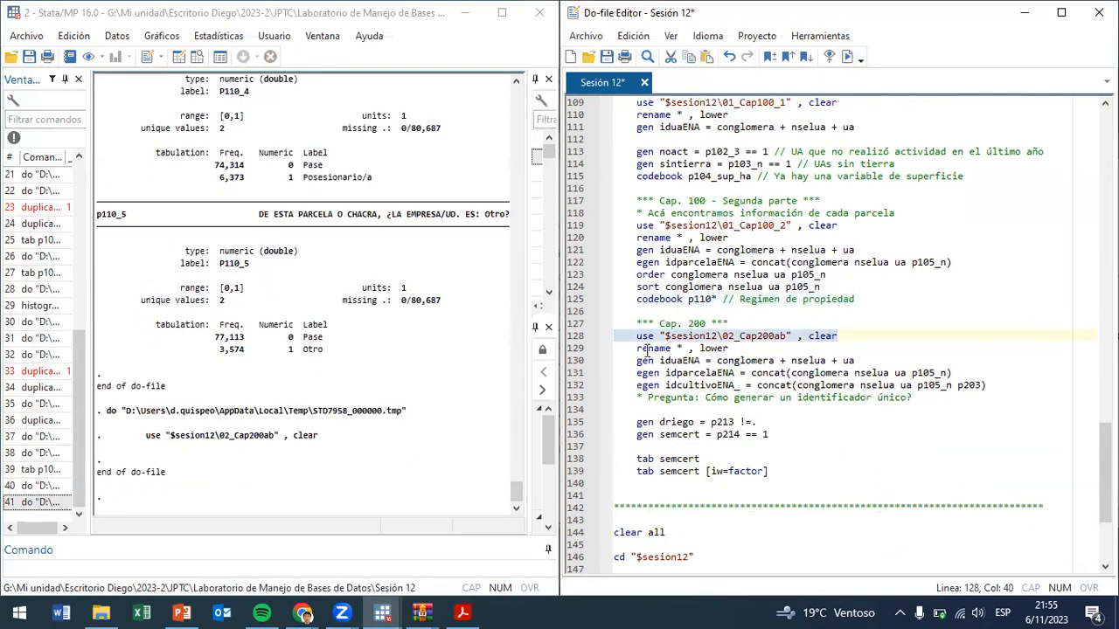
drag(636, 349, 698, 348)
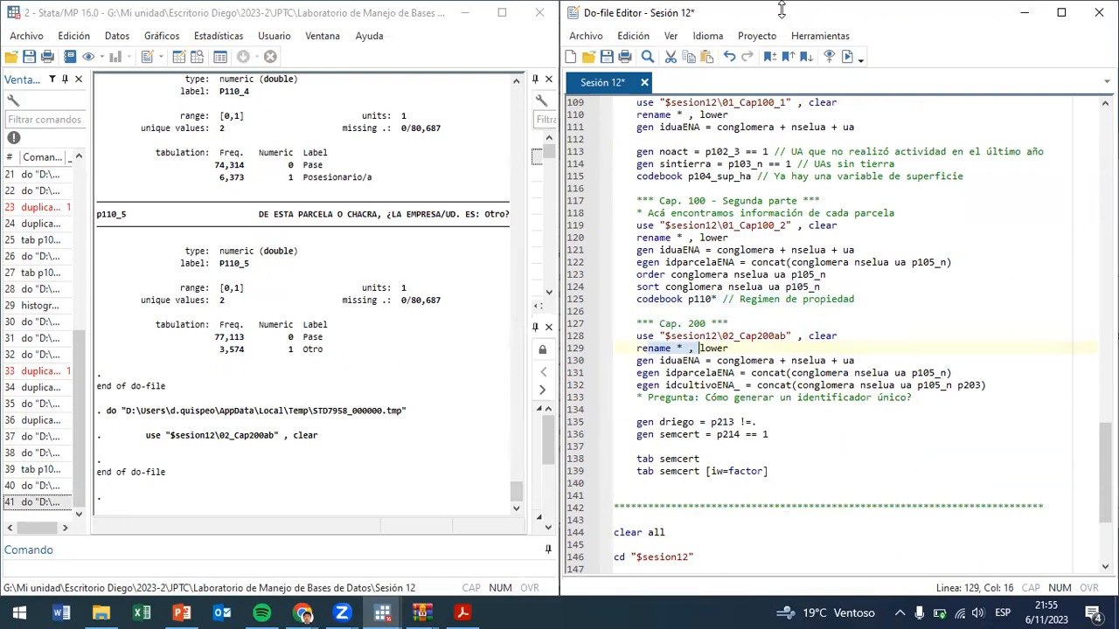
click(846, 58)
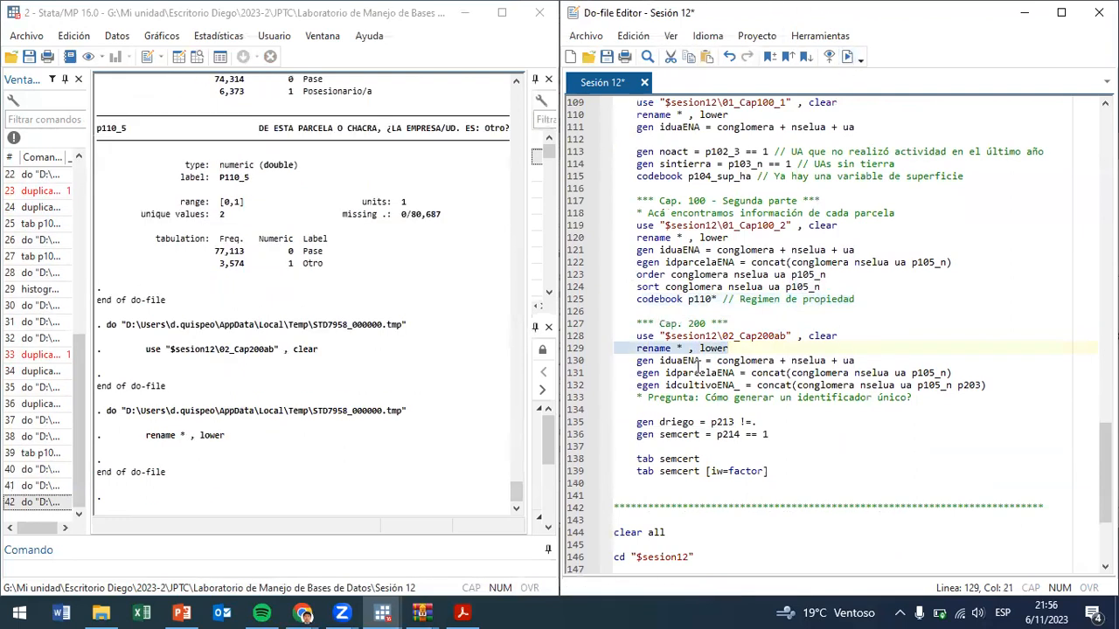
- Run the Cap. 200 do-file line that generates iduaENA as conglomera + nselua + ua
drag(661, 360, 852, 360)
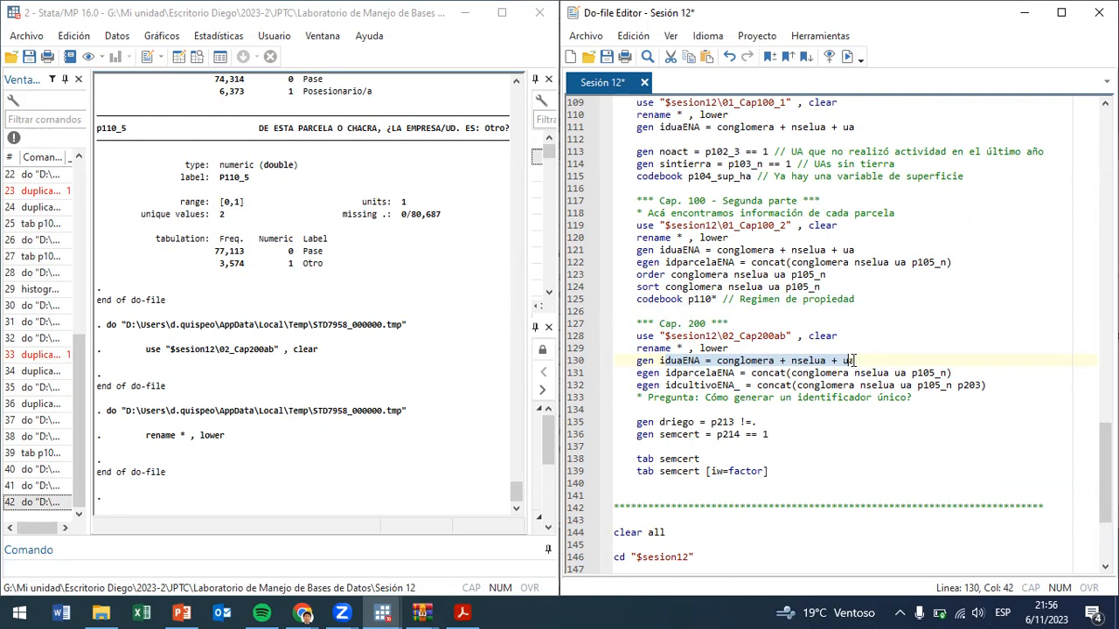
key(ctrl+d)
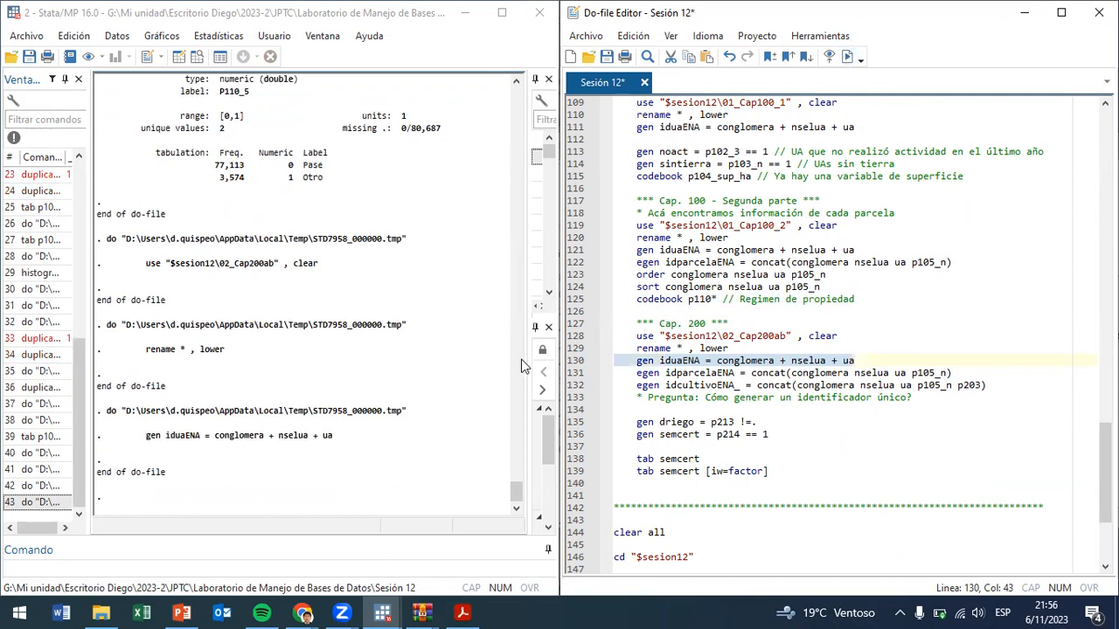
- Try to report duplicates in terms of iduENA
click(262, 567)
text(duplica)
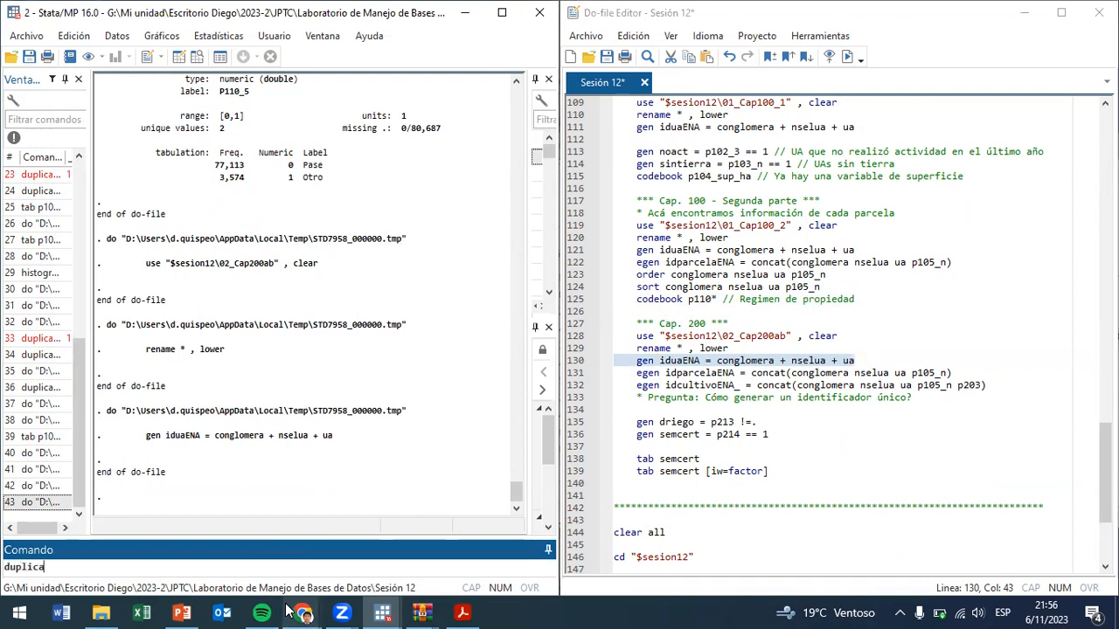
text(tes report iduEN)
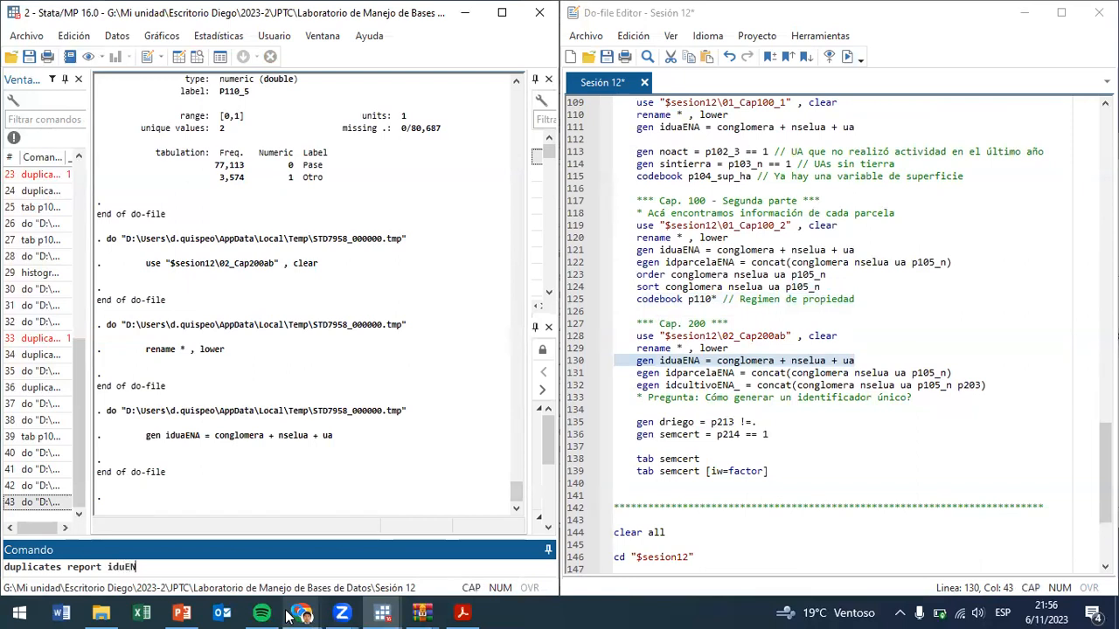
text(A)
key(Return)
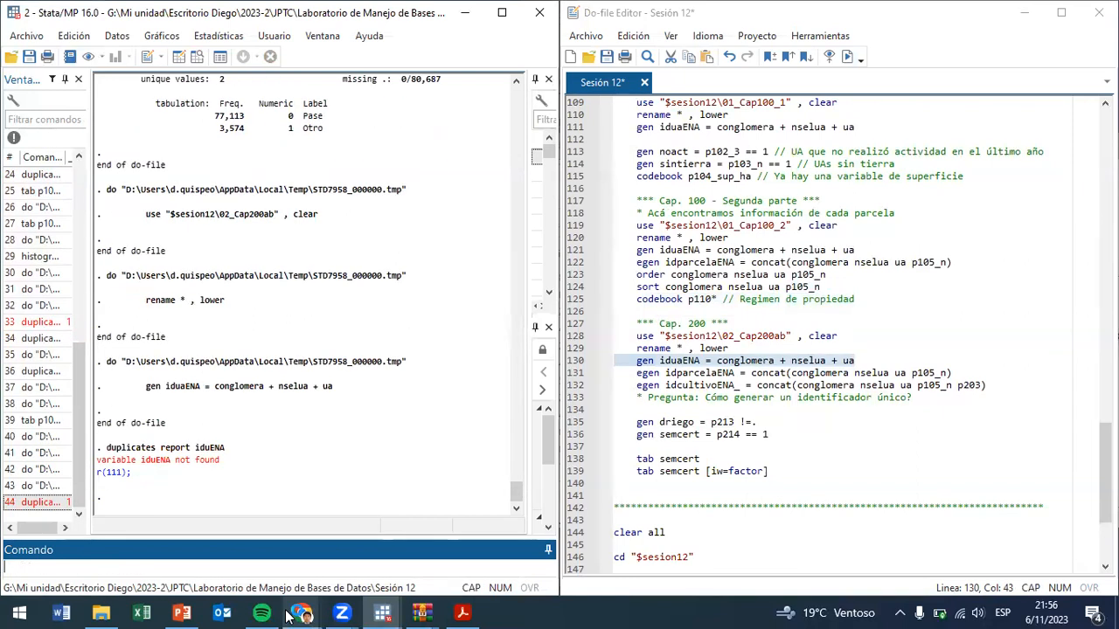
- Reuse the previous command with the variable name corrected, running "duplicates report iduaENA", and review the resulting table
click(155, 429)
drag(103, 447, 227, 448)
key(ctrl+c)
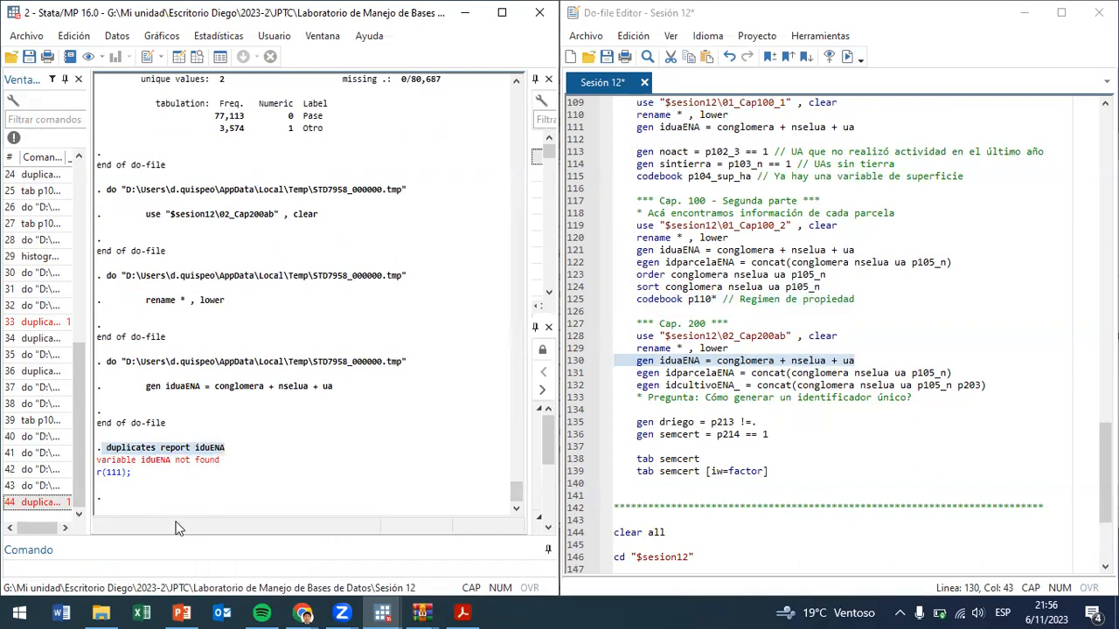
click(144, 564)
key(ctrl+v)
click(131, 564)
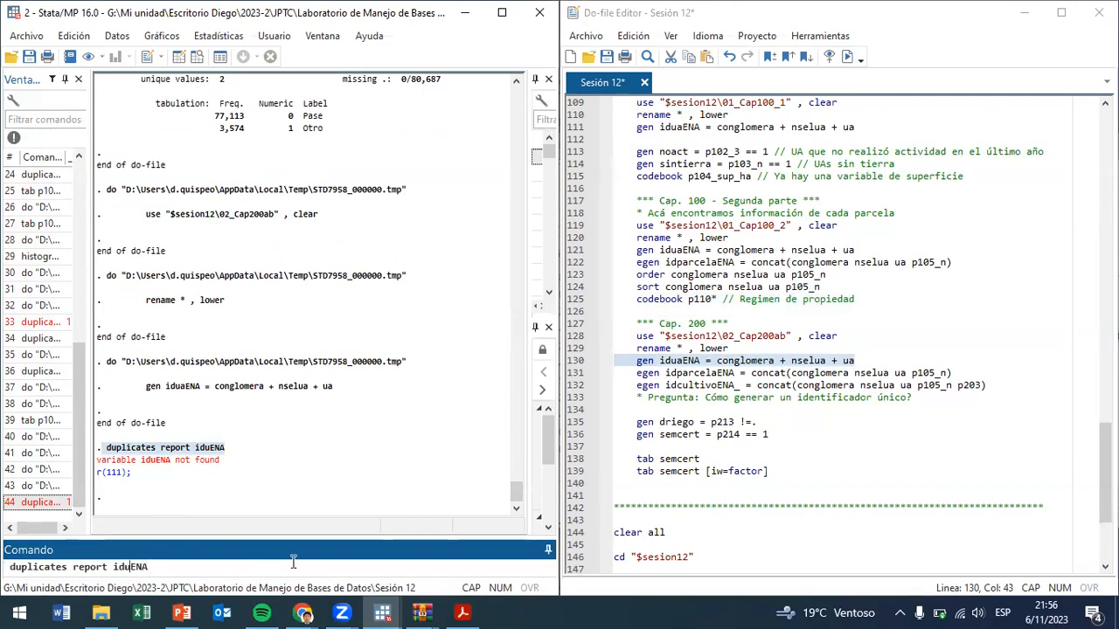
text(a)
key(Return)
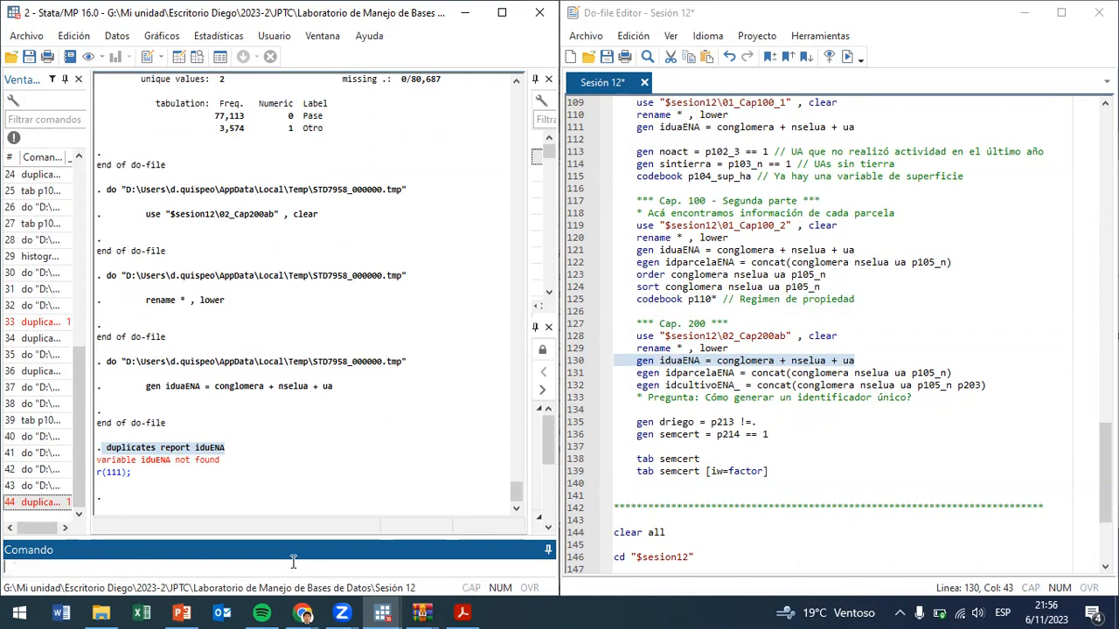
scroll(290, 447, up, 10)
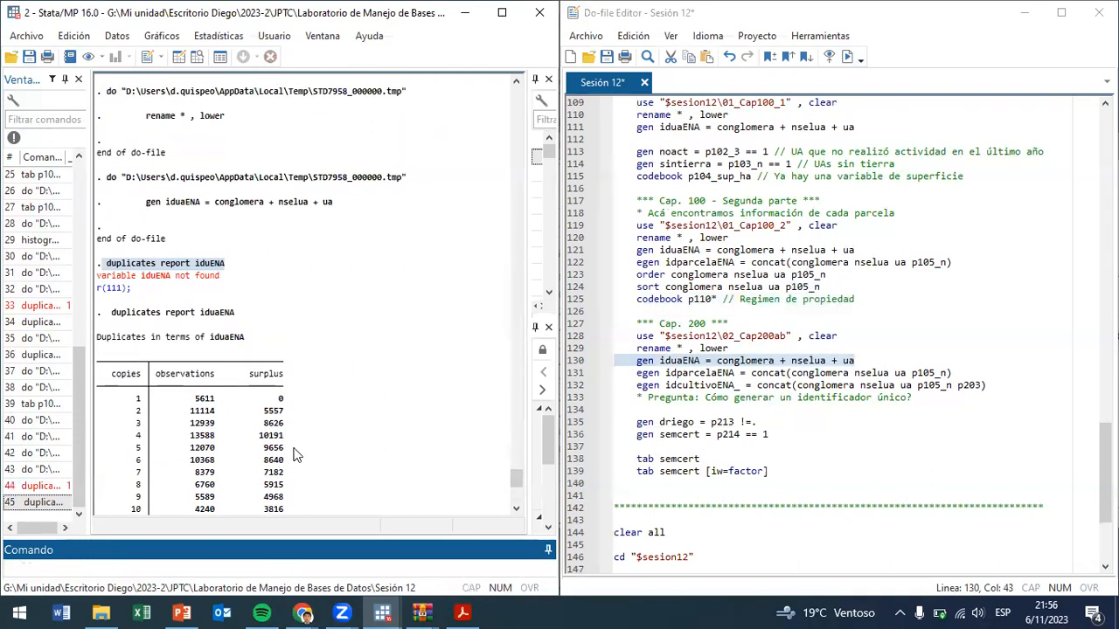
scroll(292, 447, down, 9)
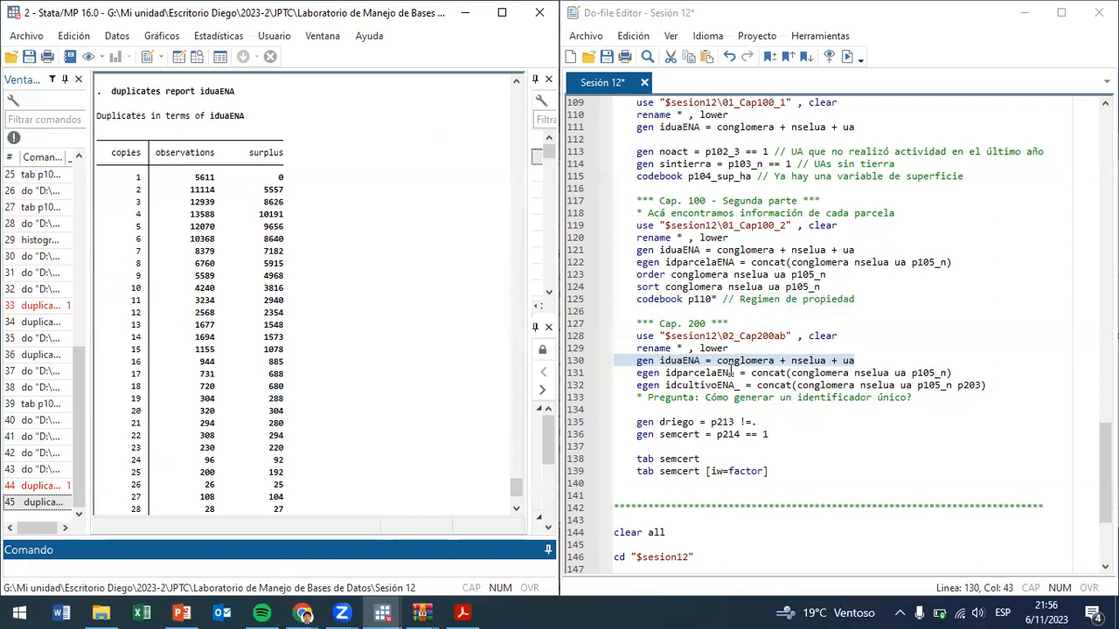
- Run the Cap. 200 line that generates idparcelaENA from conglomera, nselua, ua and p105_n, and report its duplicates
drag(706, 373, 952, 373)
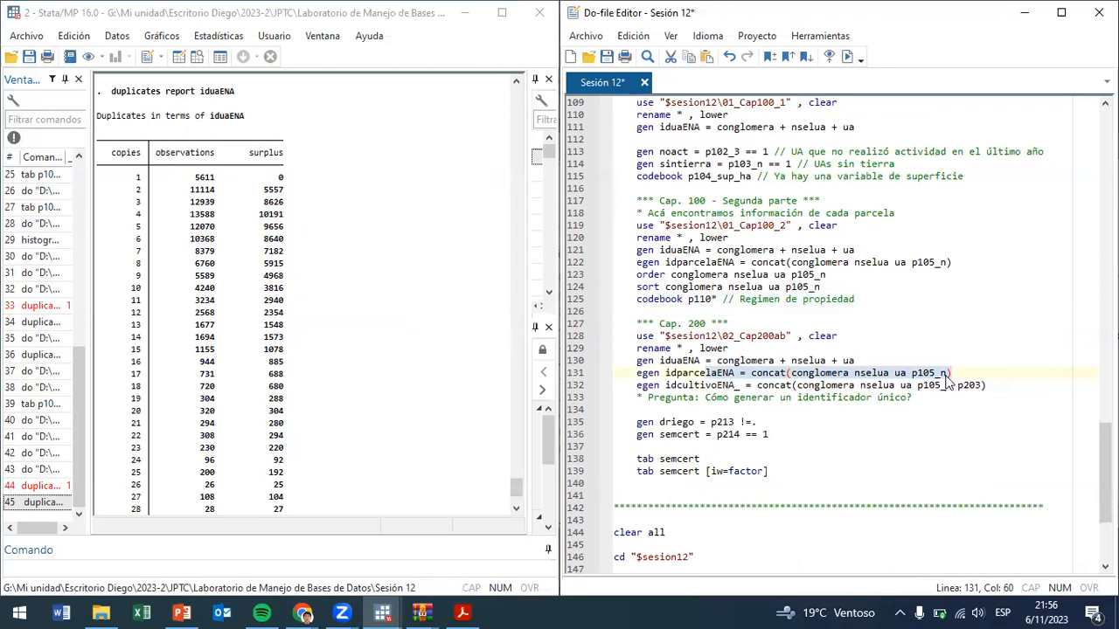
key(ctrl+d)
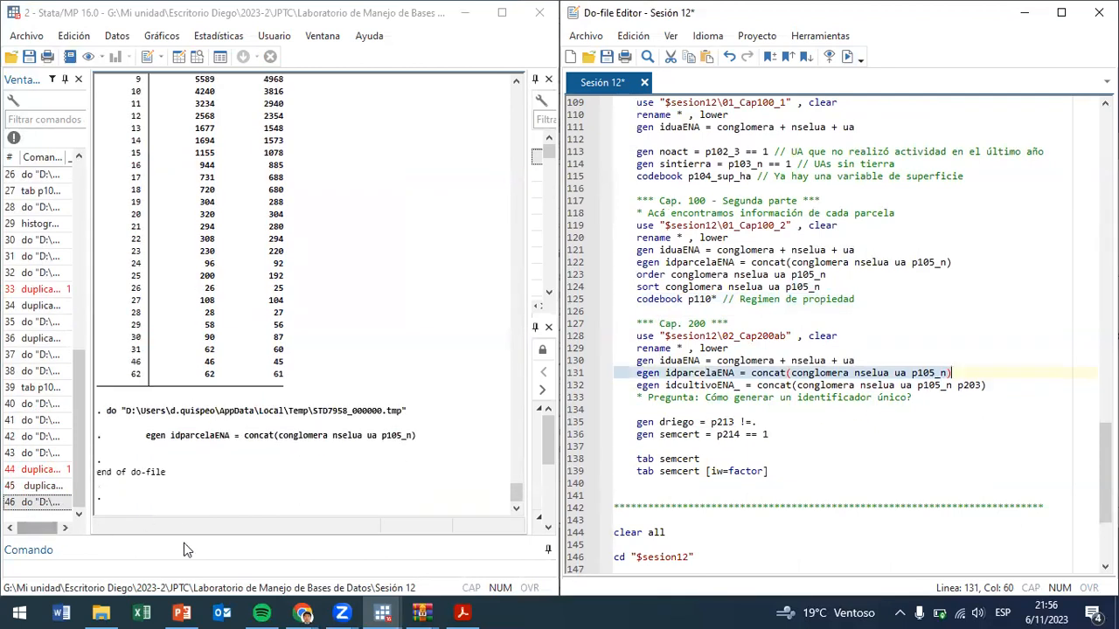
click(748, 374)
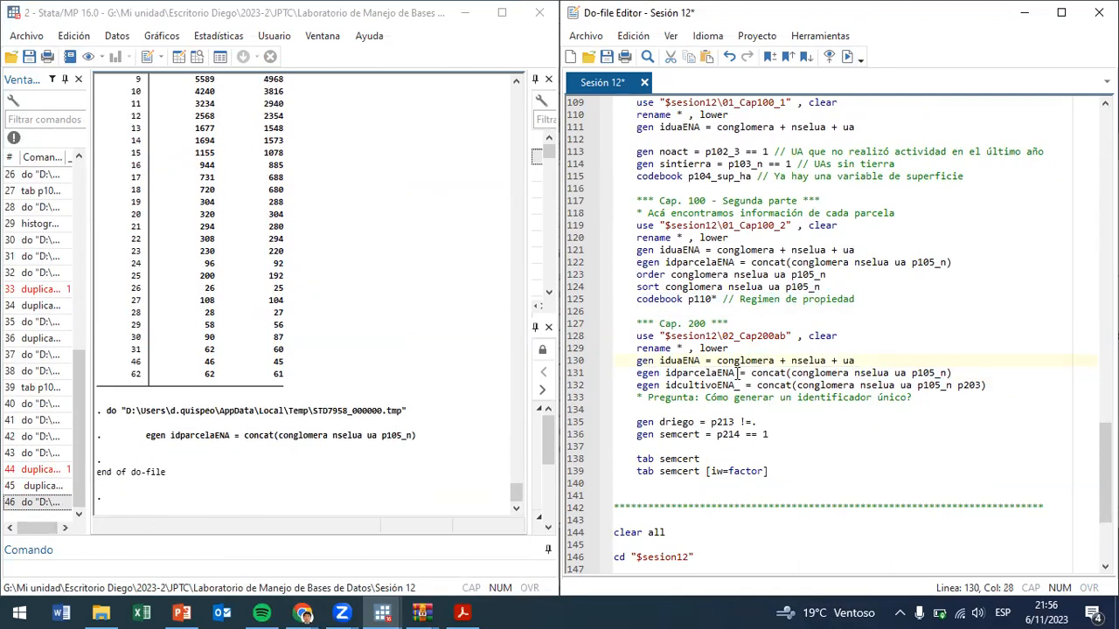
drag(735, 373, 661, 368)
key(ctrl+c)
click(278, 551)
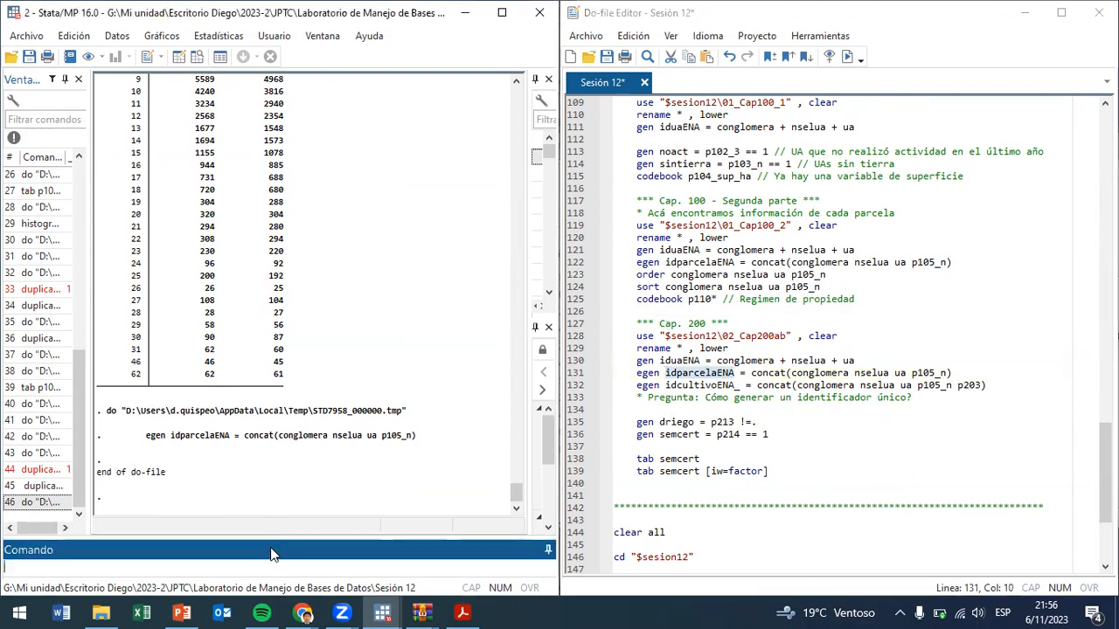
text(duplicates report)
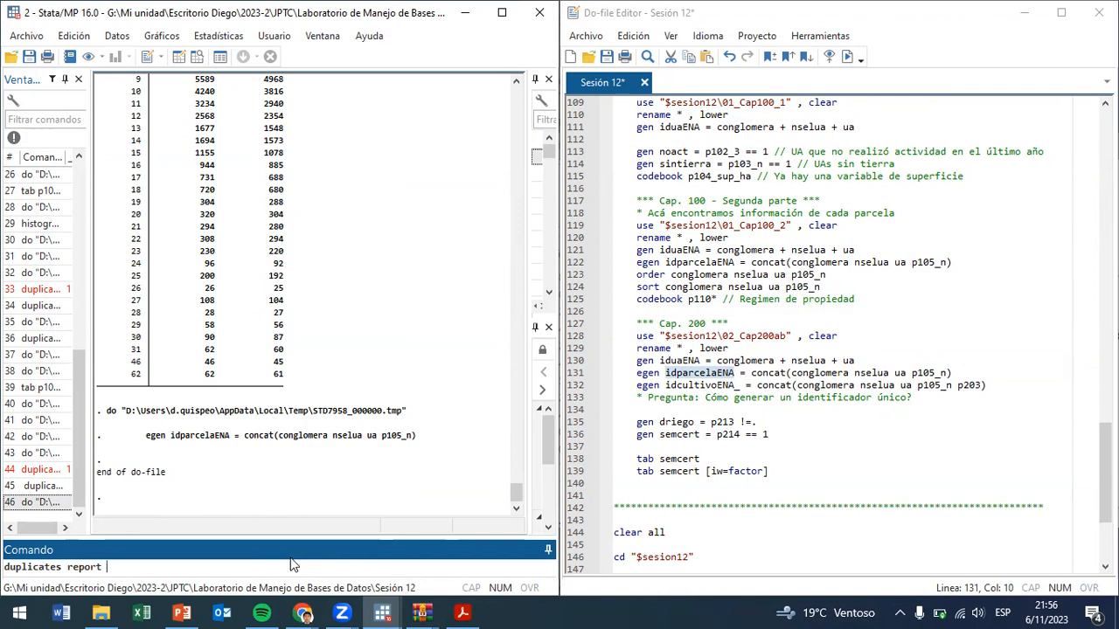
key(ctrl+v)
key(Return)
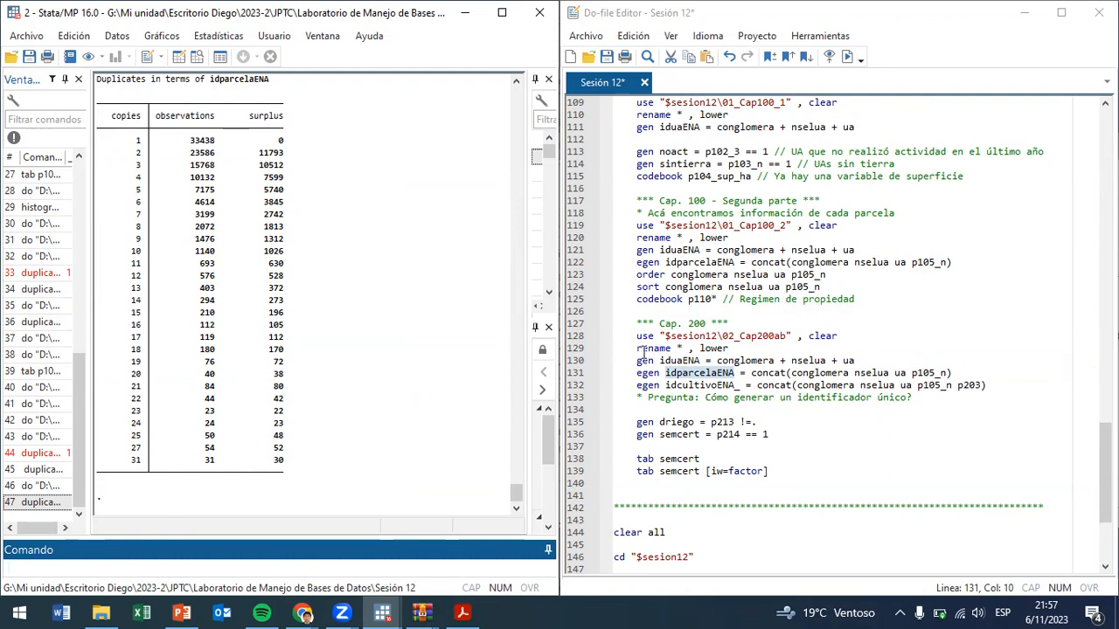
- Go over the variables concatenated in idcultivoENA_, ending with p203, and run the do-file line that generates it
drag(797, 389, 879, 392)
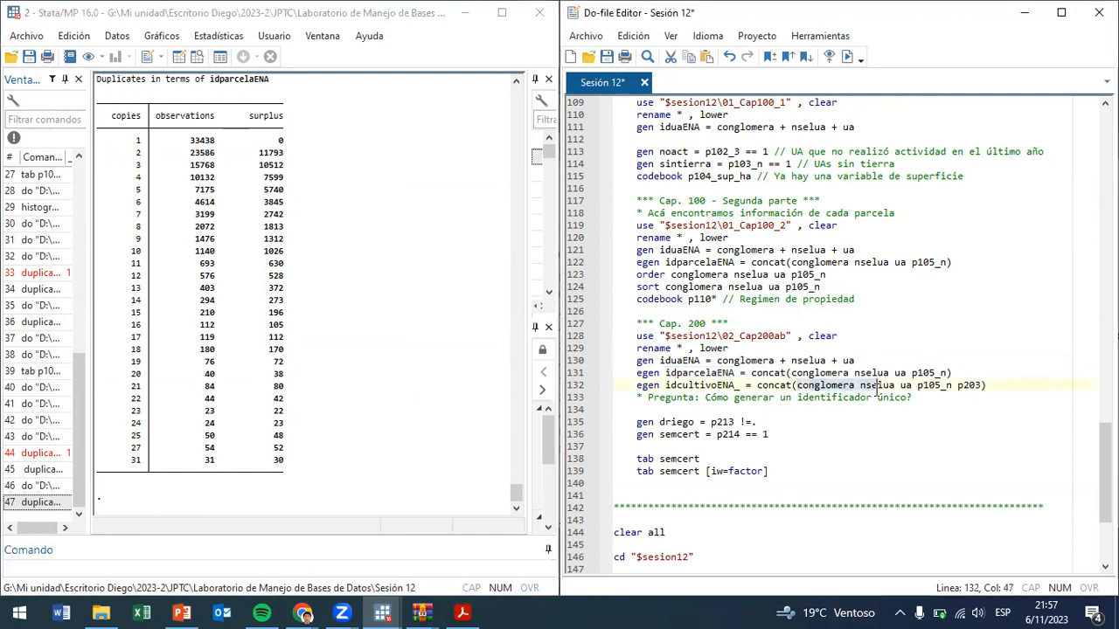
click(872, 390)
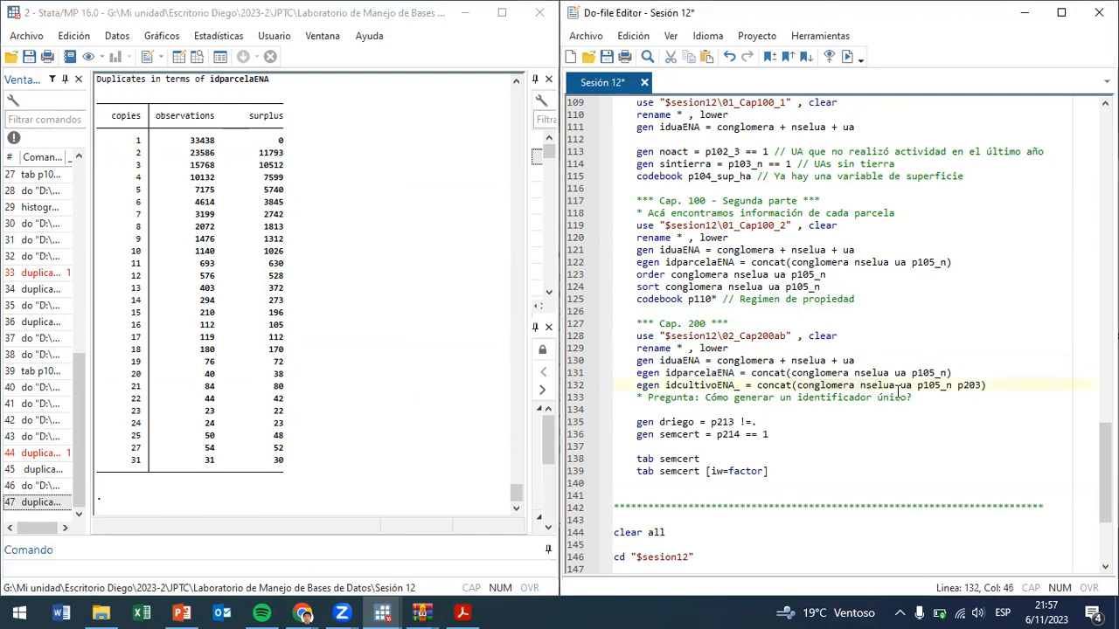
click(881, 385)
click(905, 385)
key(Left)
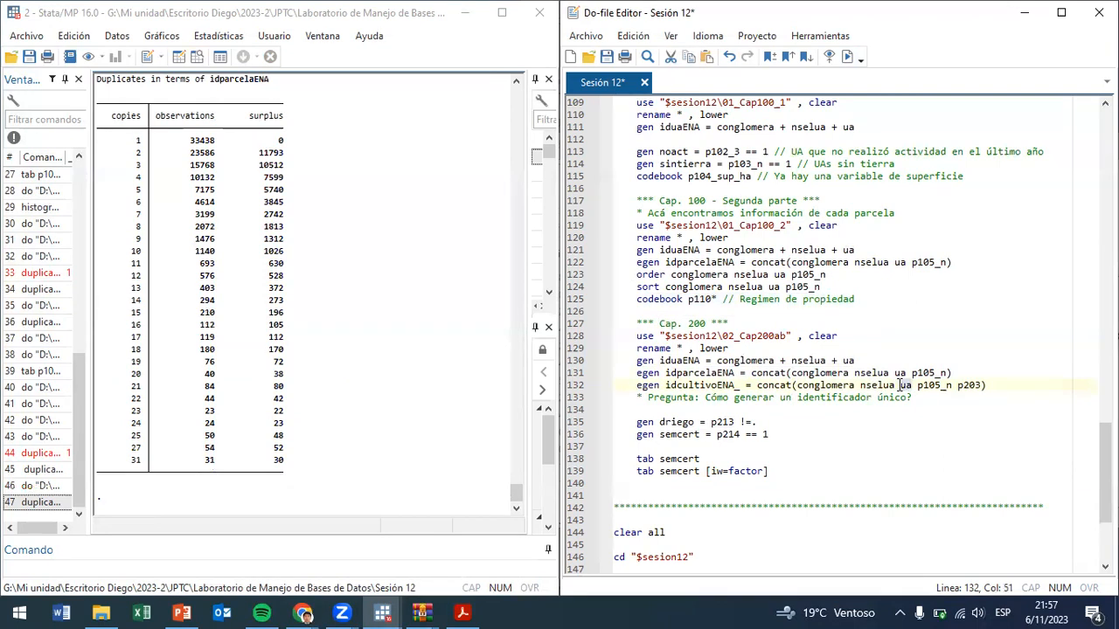
drag(952, 385, 930, 381)
drag(1002, 385, 666, 385)
key(ctrl+d)
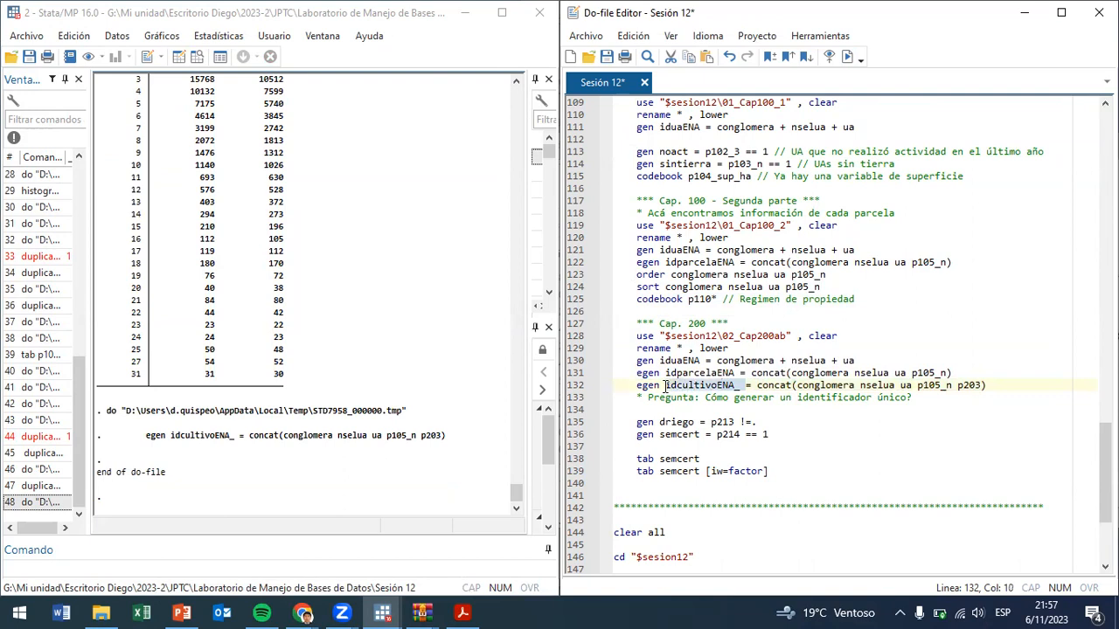
- Run "duplicates report idcultivoENA_" and review the number of unique and repeated observations
click(219, 575)
text(duplic)
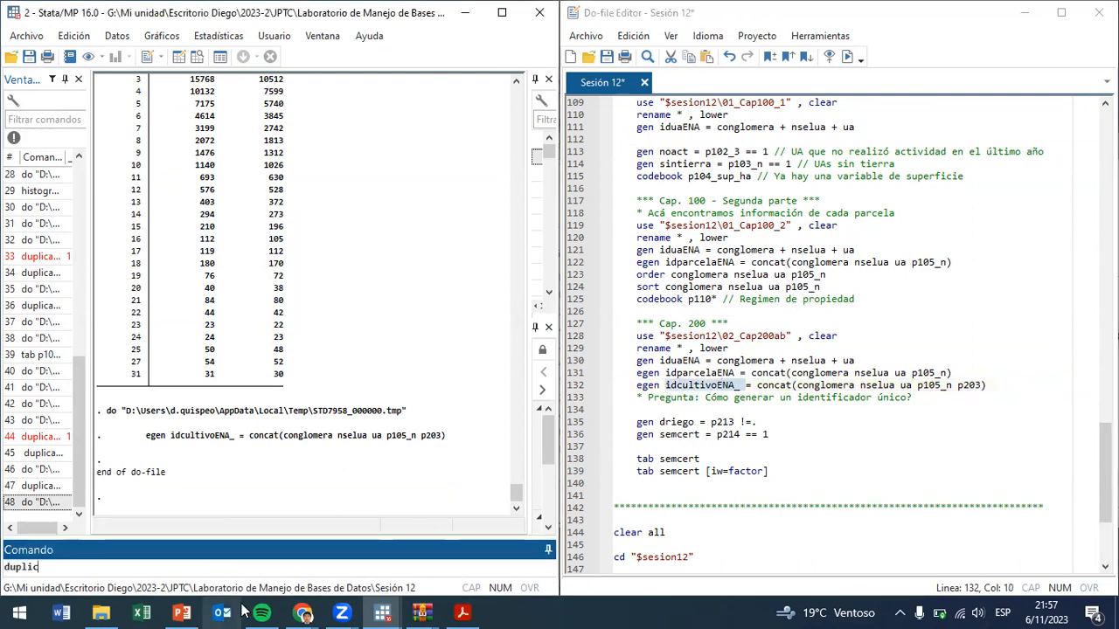
text(ates report idcultivoENA_)
key(Return)
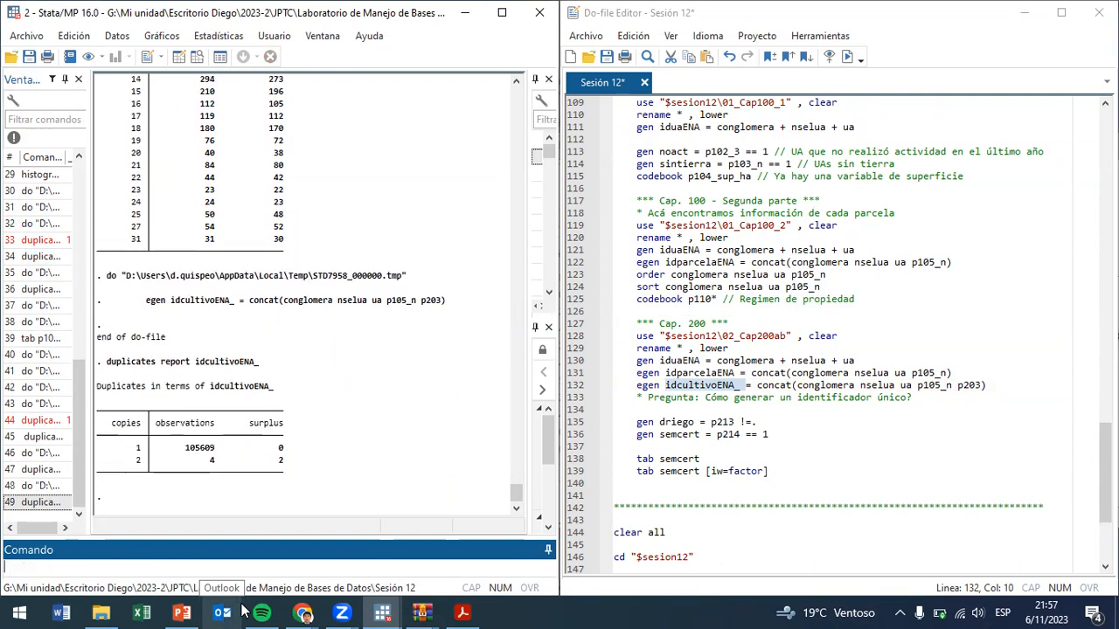
drag(134, 448, 209, 458)
click(210, 458)
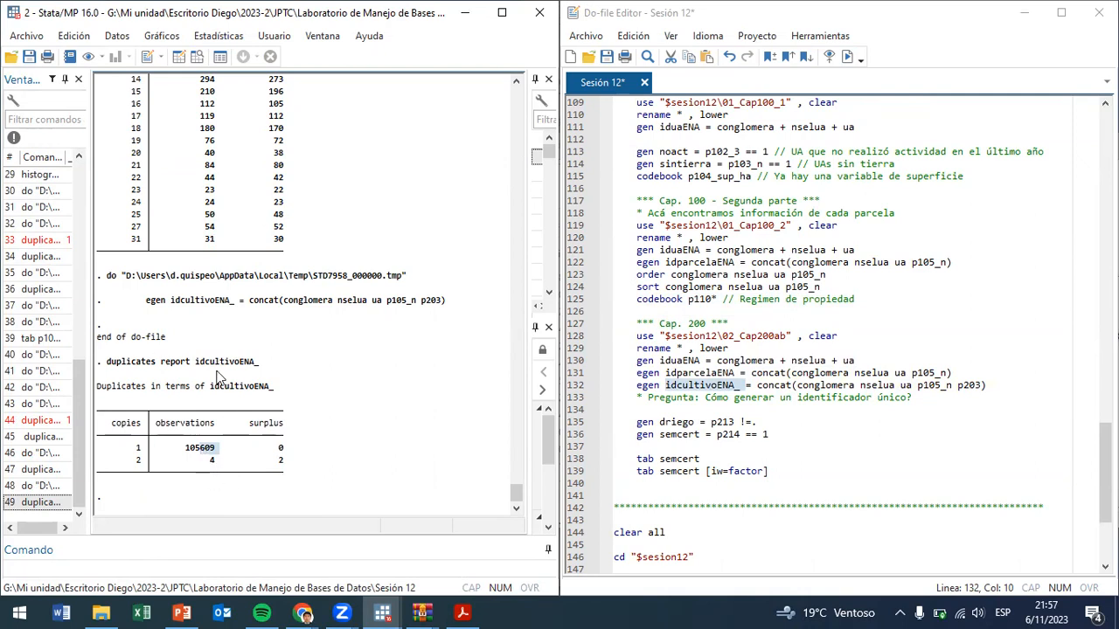
- Adapt the previous report command to "duplicates tag idcultivoENA_, gen(d)" and run it to mark the duplicated crop identifiers
drag(270, 365, 107, 366)
key(ctrl+c)
click(124, 568)
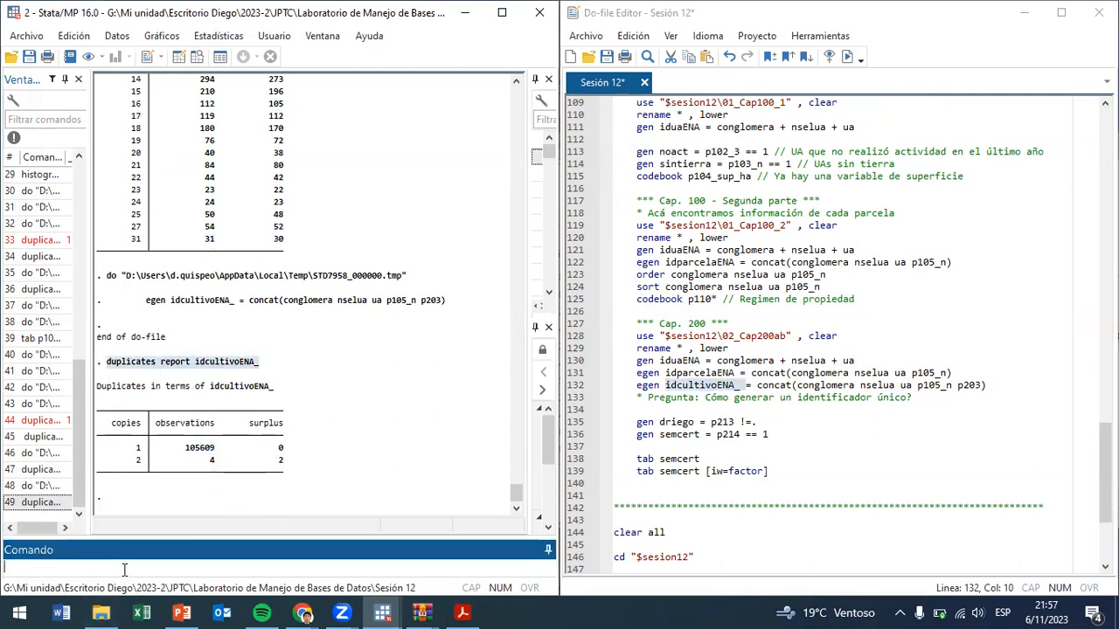
key(ctrl+v)
click(102, 567)
key(BackSpace)
key(BackSpace)
key(BackSpace)
key(BackSpace)
key(BackSpace)
key(BackSpace)
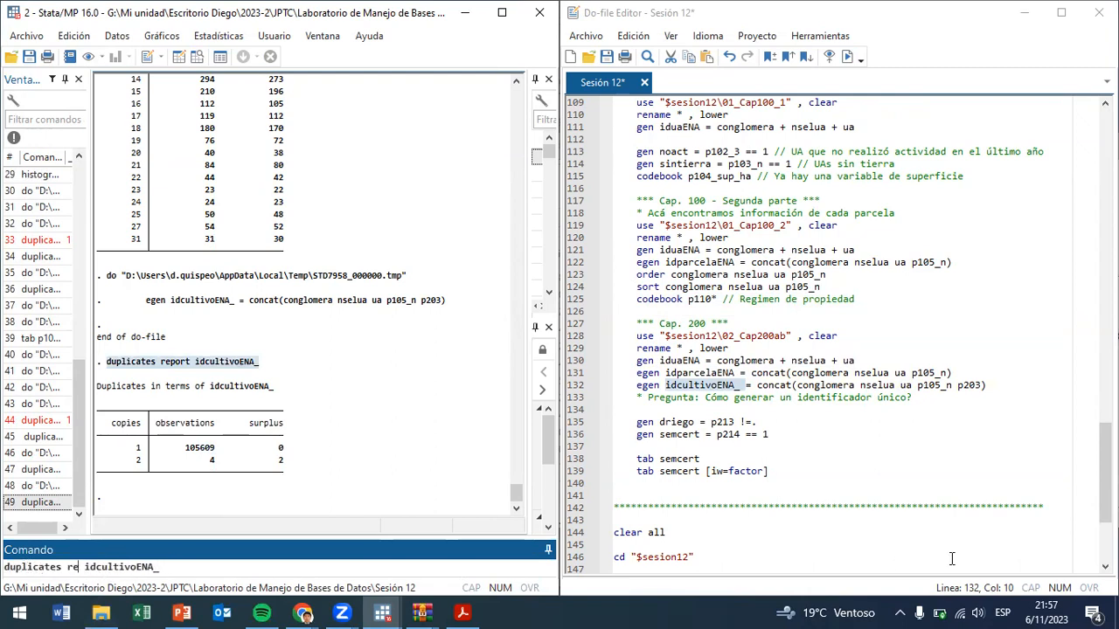
text(tag)
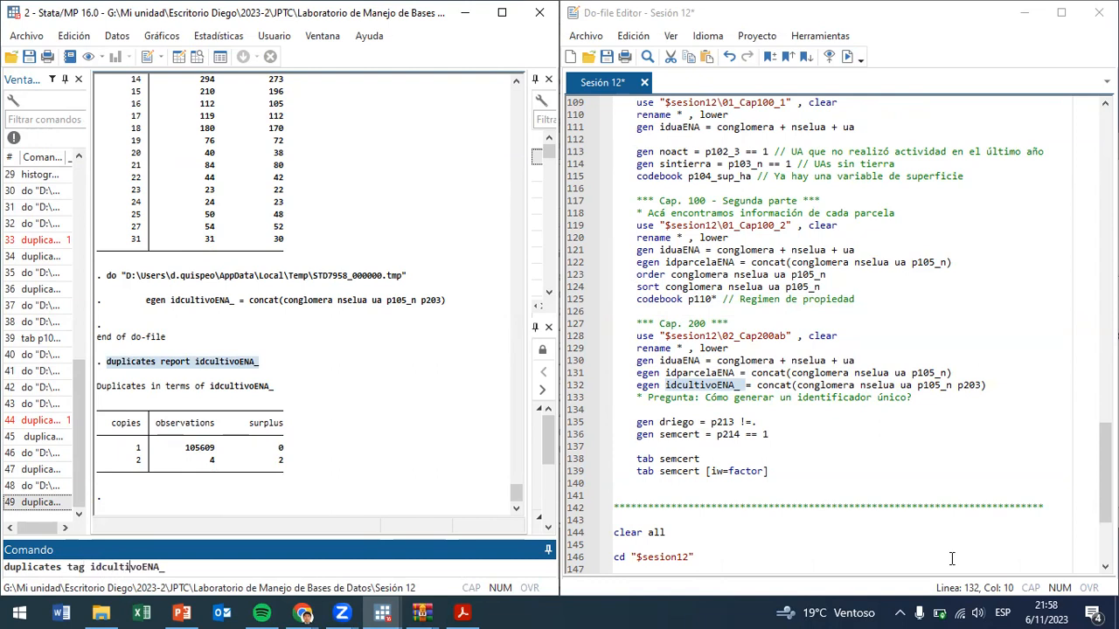
text(, gen()DUPL)
key(BackSpace)
key(BackSpace)
key(BackSpace)
key(BackSpace)
key(Caps_Lock)
text(d)
key(Return)
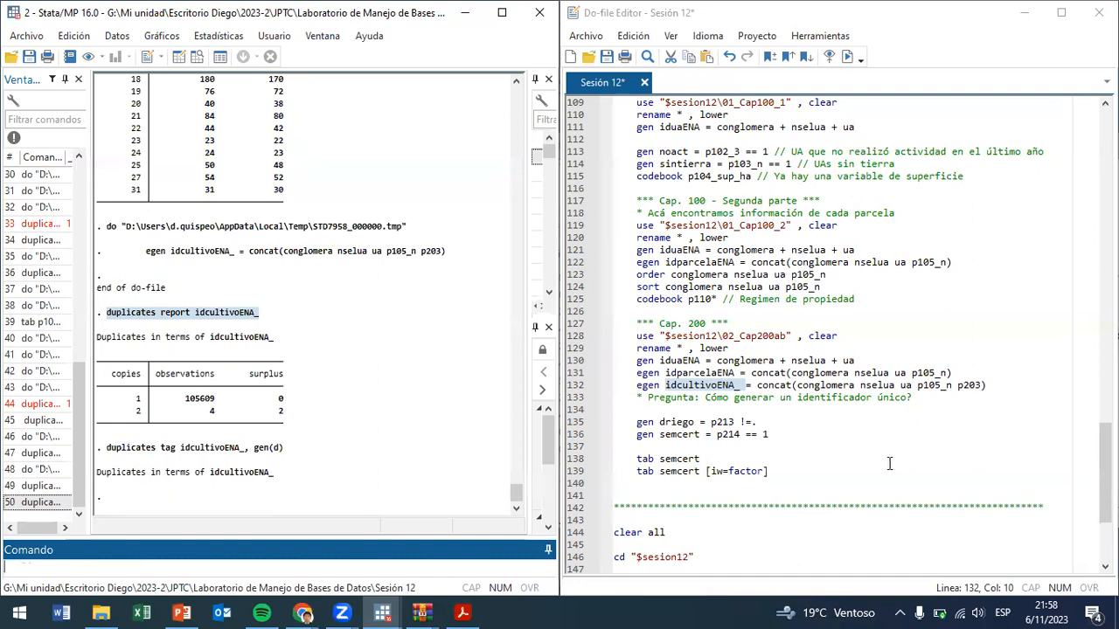
- Review the tag and gen(d) parts of the command, inspect the d column in the data browser, and close the browser
click(125, 454)
drag(125, 454, 165, 456)
click(183, 443)
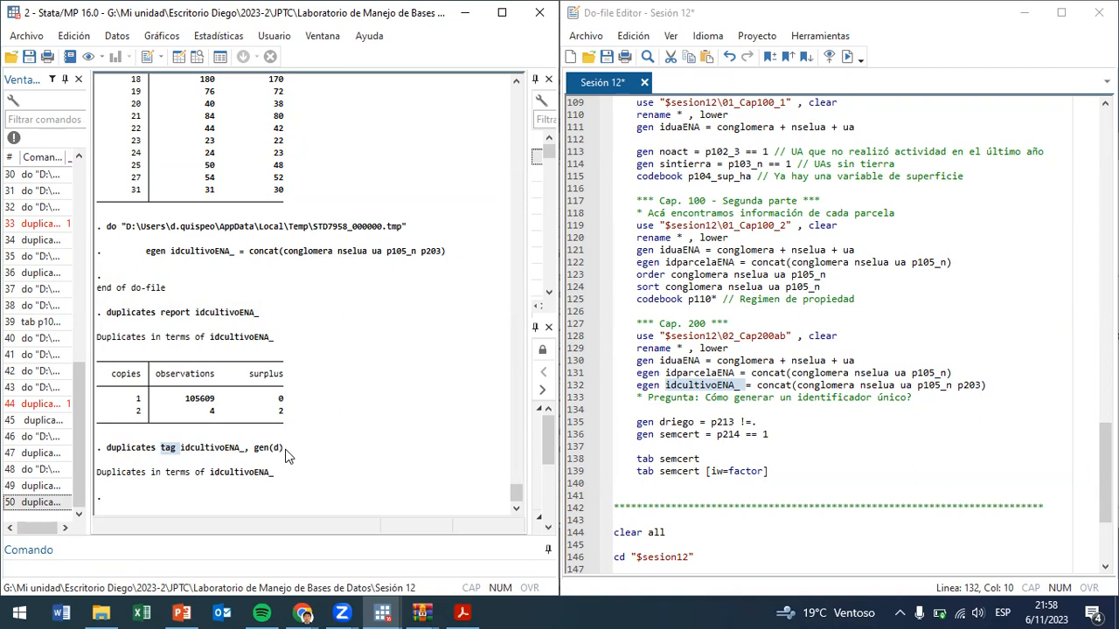
drag(289, 456, 255, 452)
key(ctrl+8)
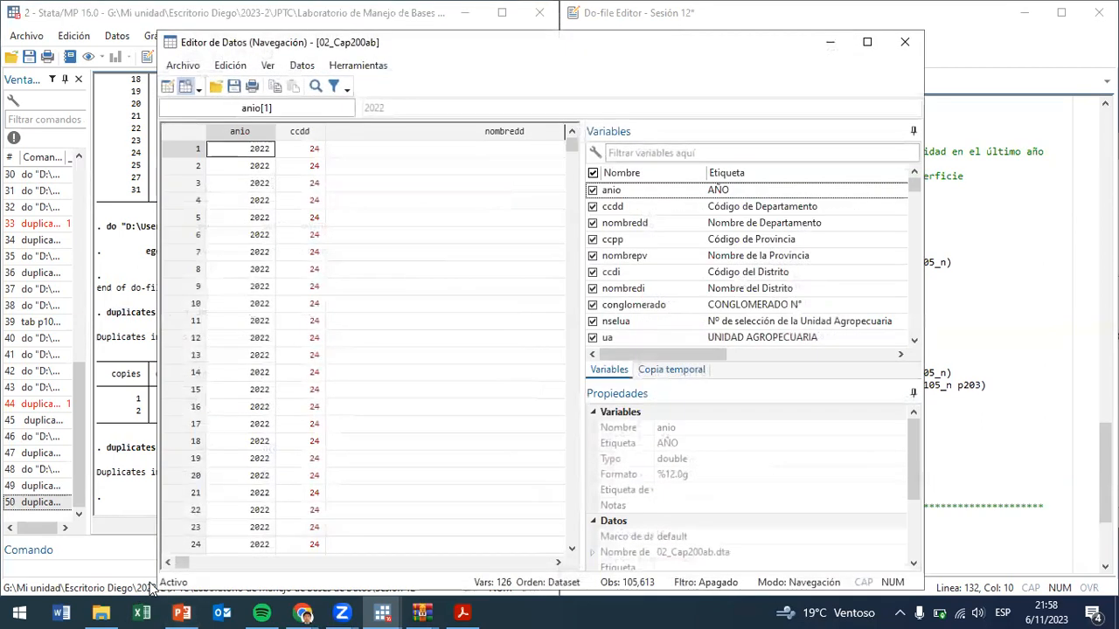
drag(182, 560, 547, 564)
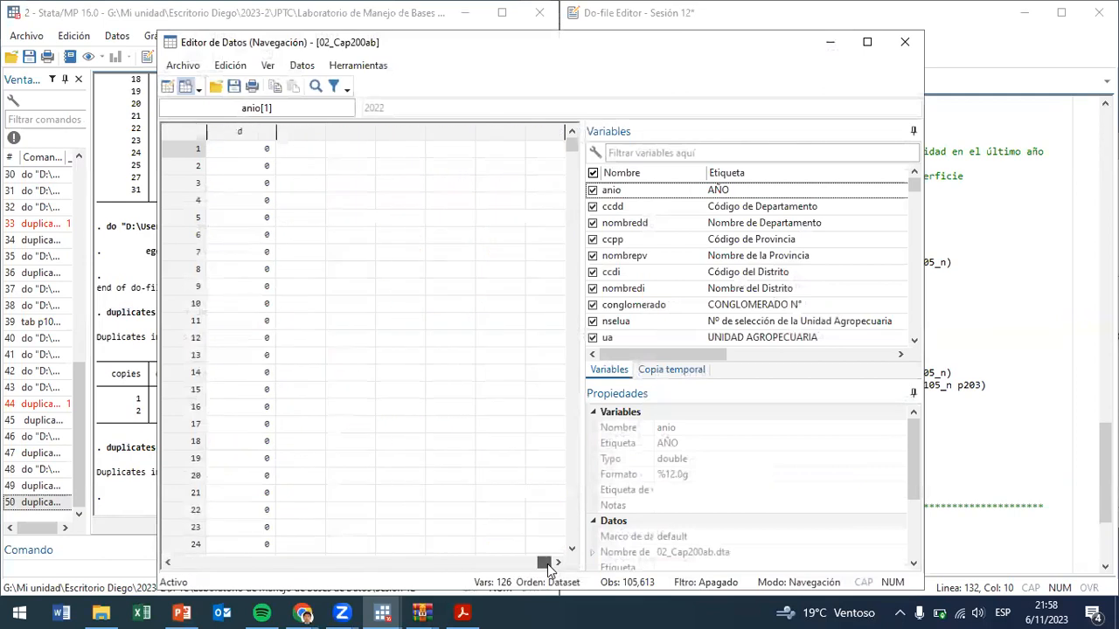
click(262, 133)
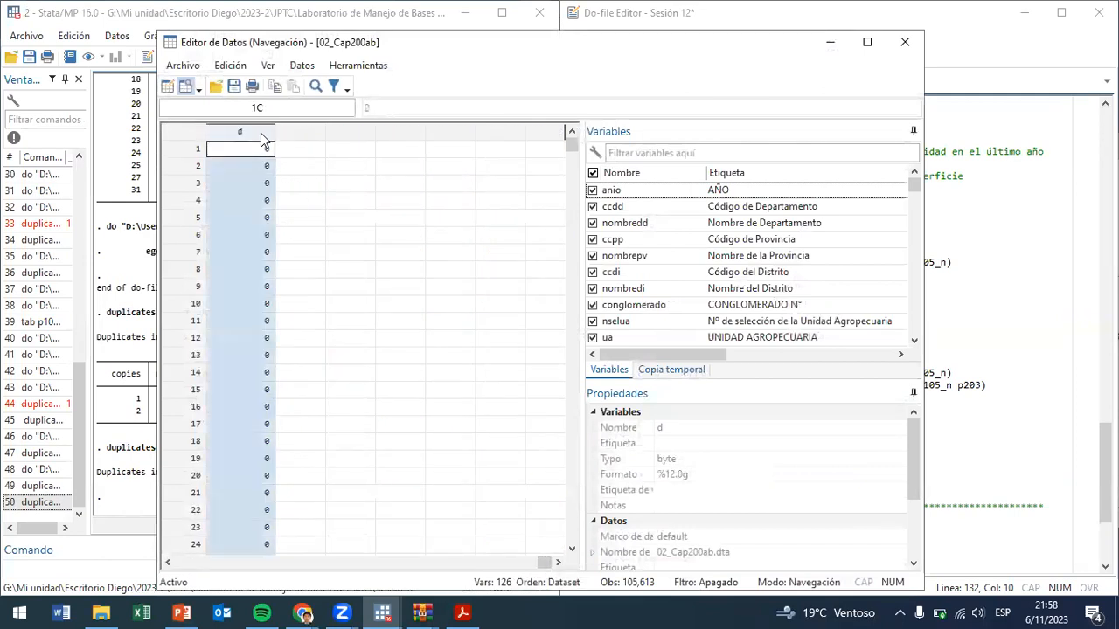
click(240, 154)
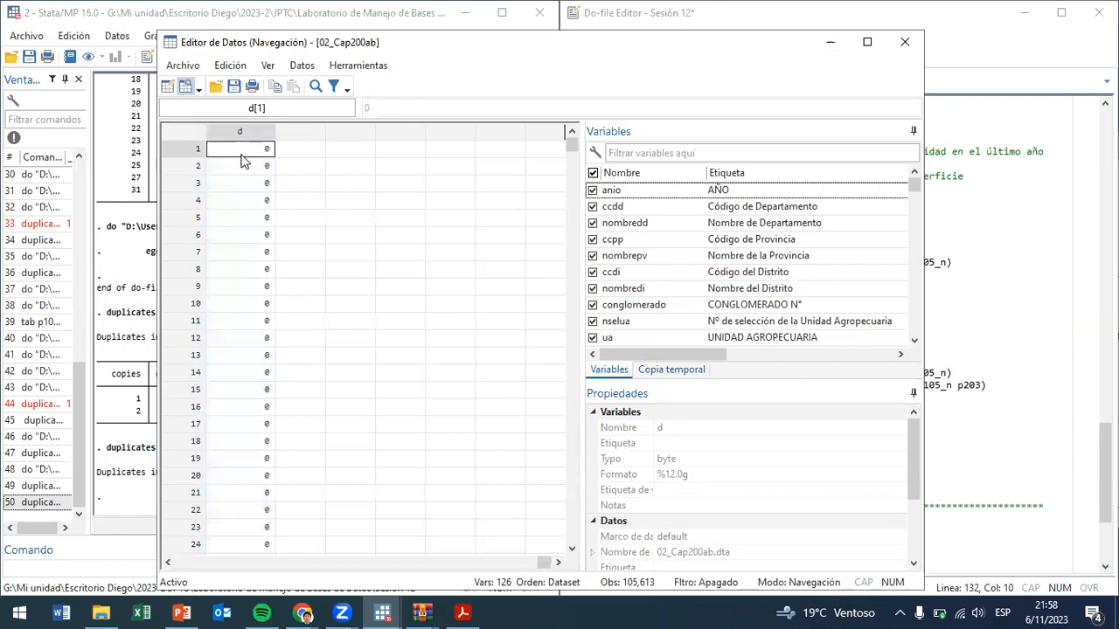
scroll(252, 162, down, 14)
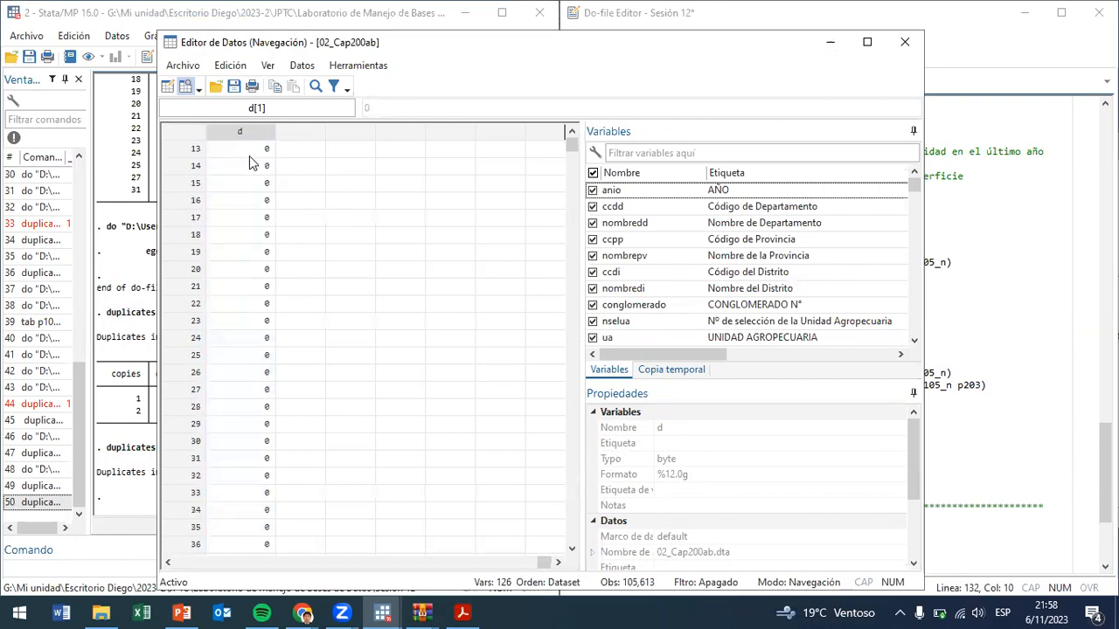
click(905, 42)
- Tabulate the duplicate marker with "tab d" and examine the frequencies of values 0 and 1
text(br)
key(BackSpace)
key(BackSpace)
text(tab d)
key(Return)
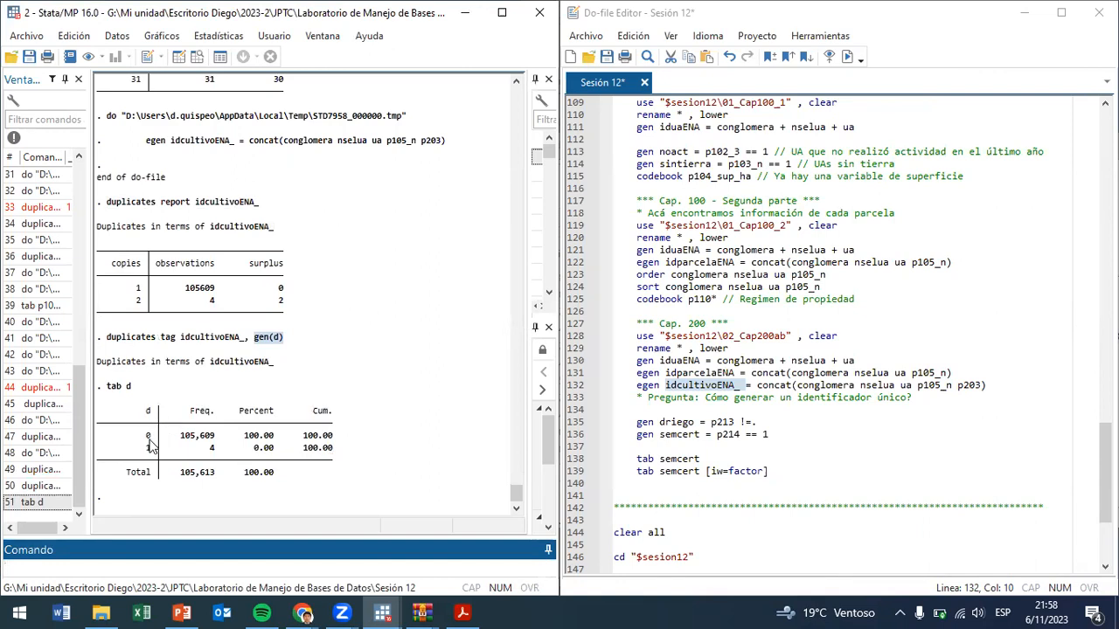
drag(147, 437, 339, 443)
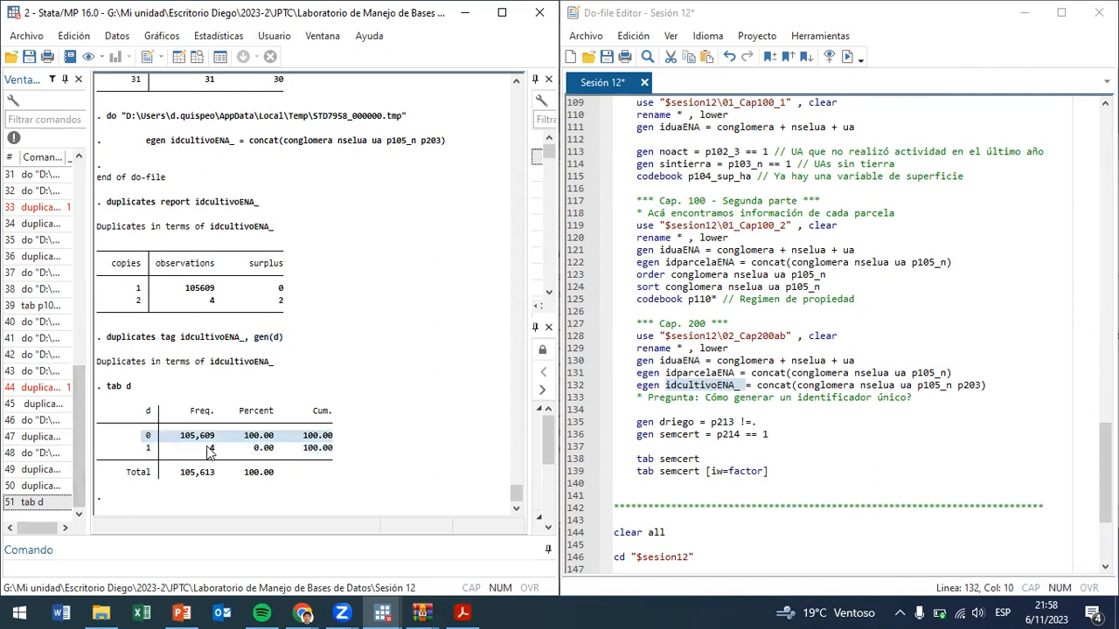
- Run "br if d==1" to browse only the observations marked as duplicates, and enlarge the data browser
click(104, 570)
text(br if)
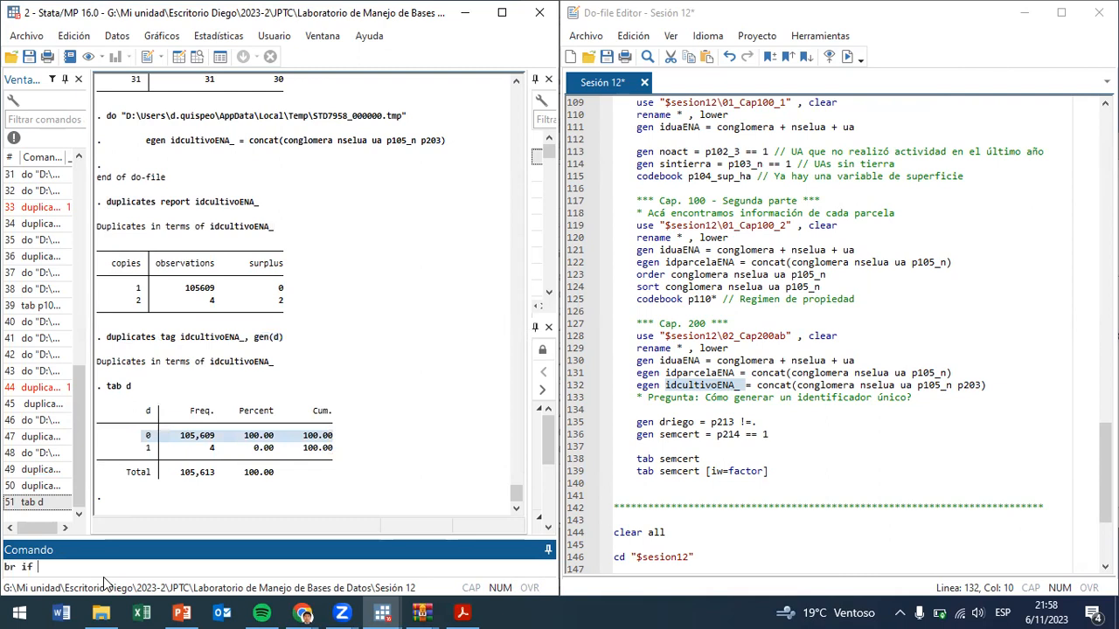
text( d==!)
key(BackSpace)
text(1)
key(Return)
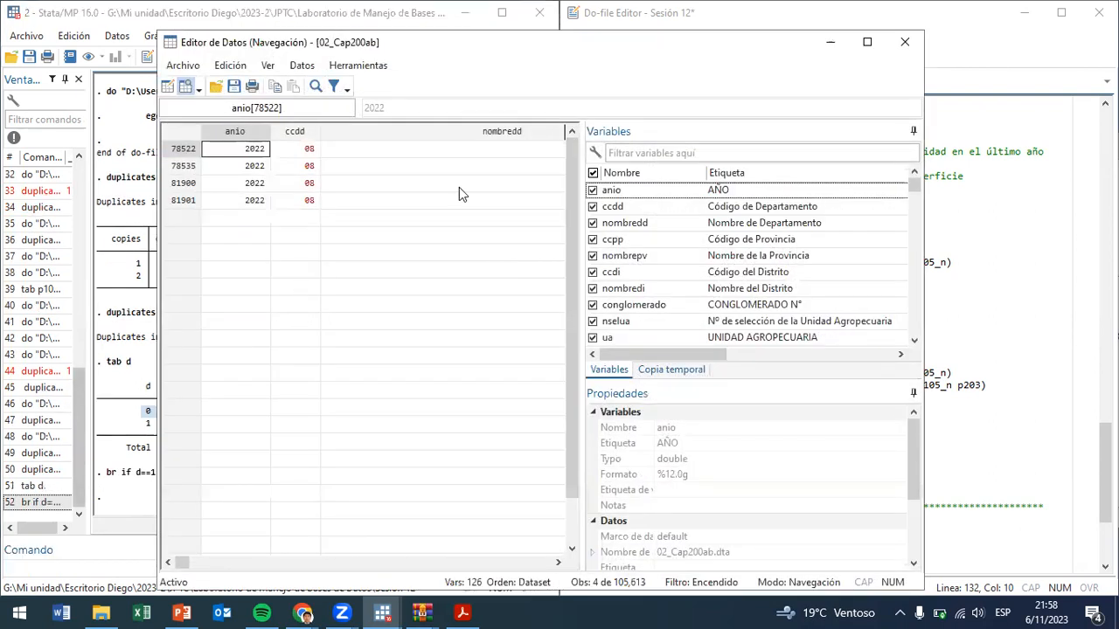
click(867, 41)
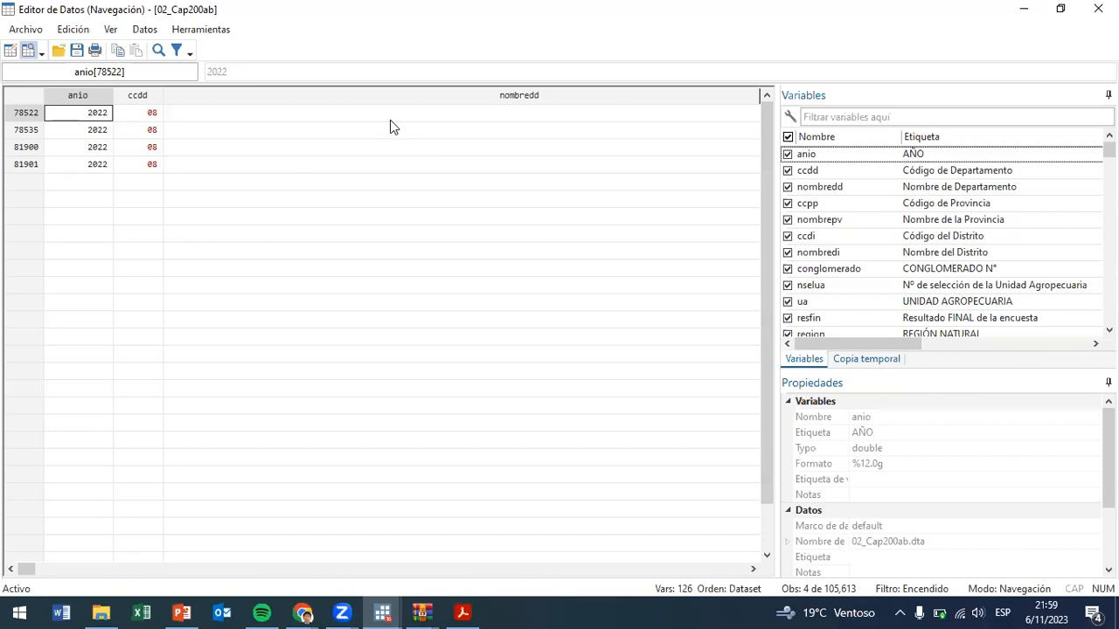
- Compare the year, department code and province code (anio, ccdd, ccpp) across the filtered duplicate observations
click(25, 166)
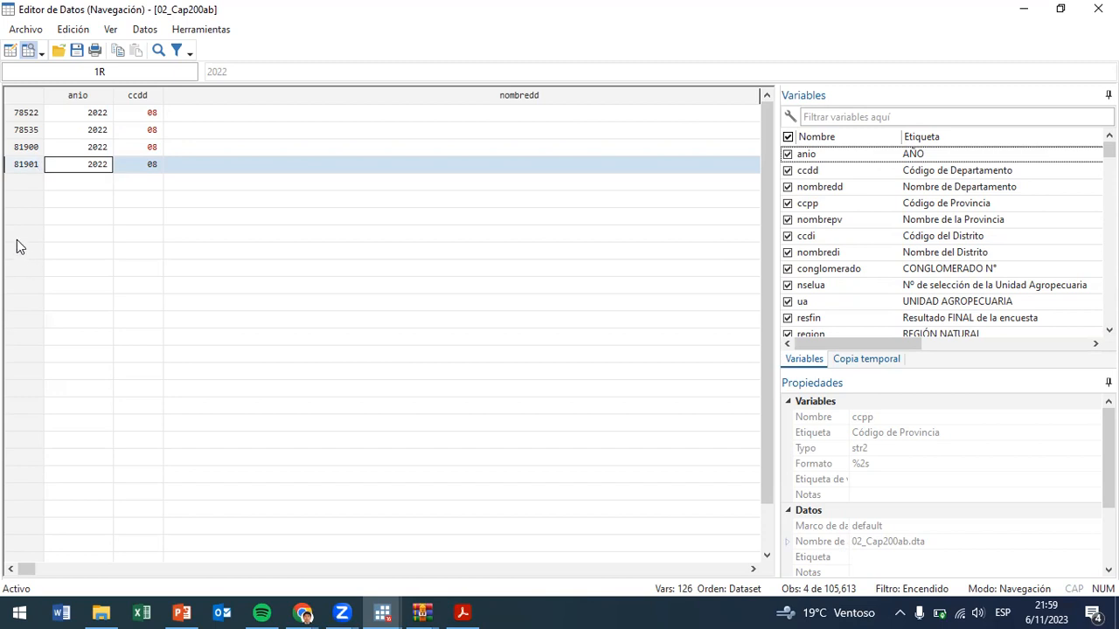
click(51, 115)
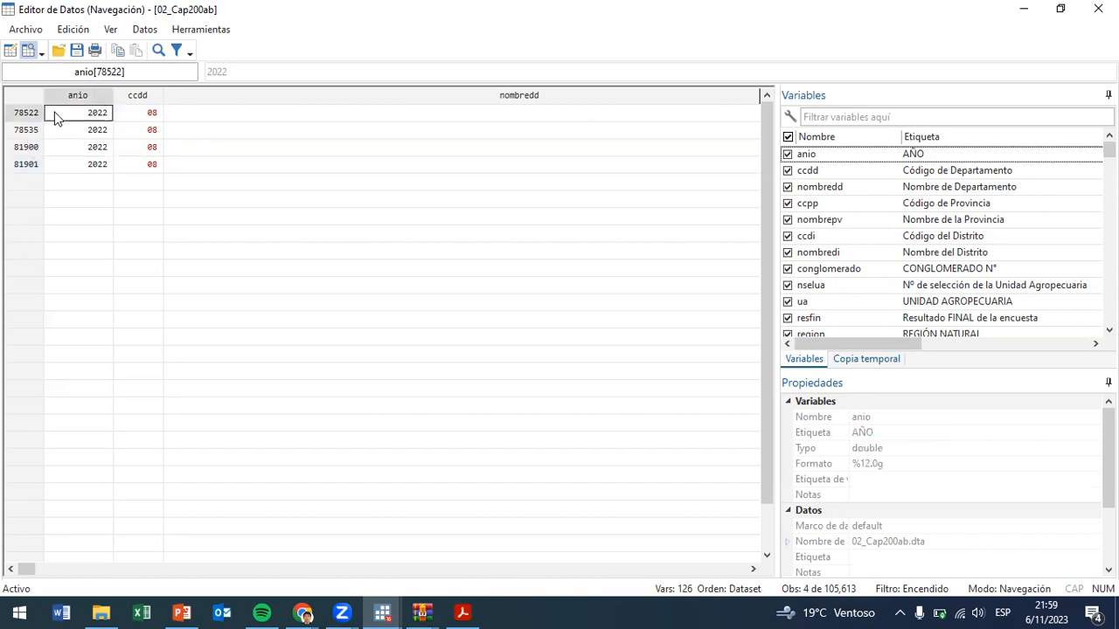
key(Right)
key(Right)
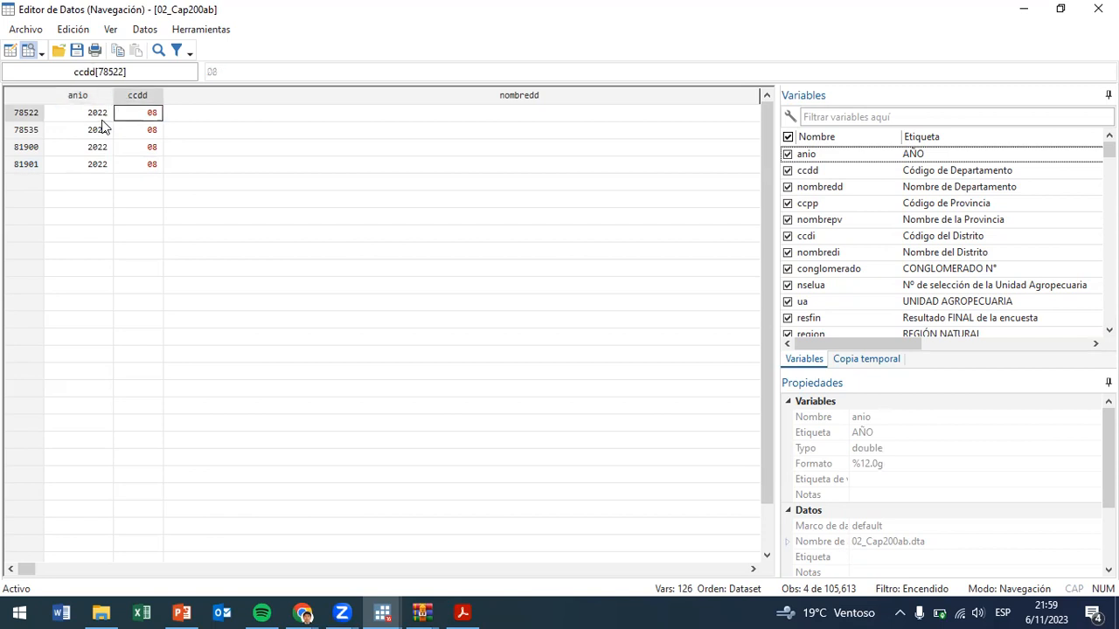
key(Right)
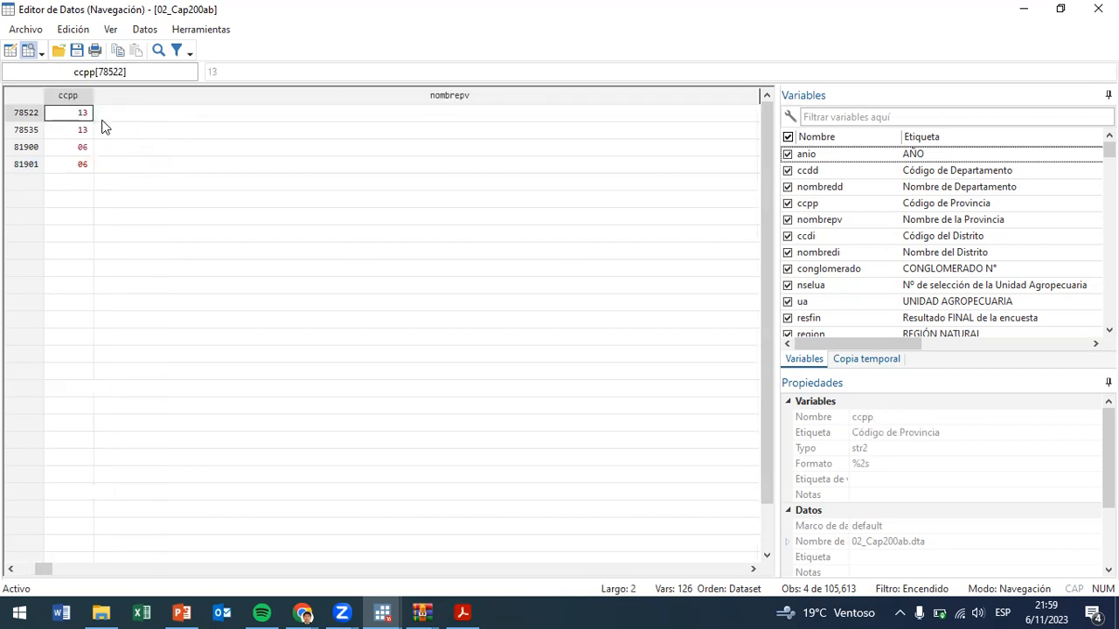
key(Left)
key(Left)
key(Left)
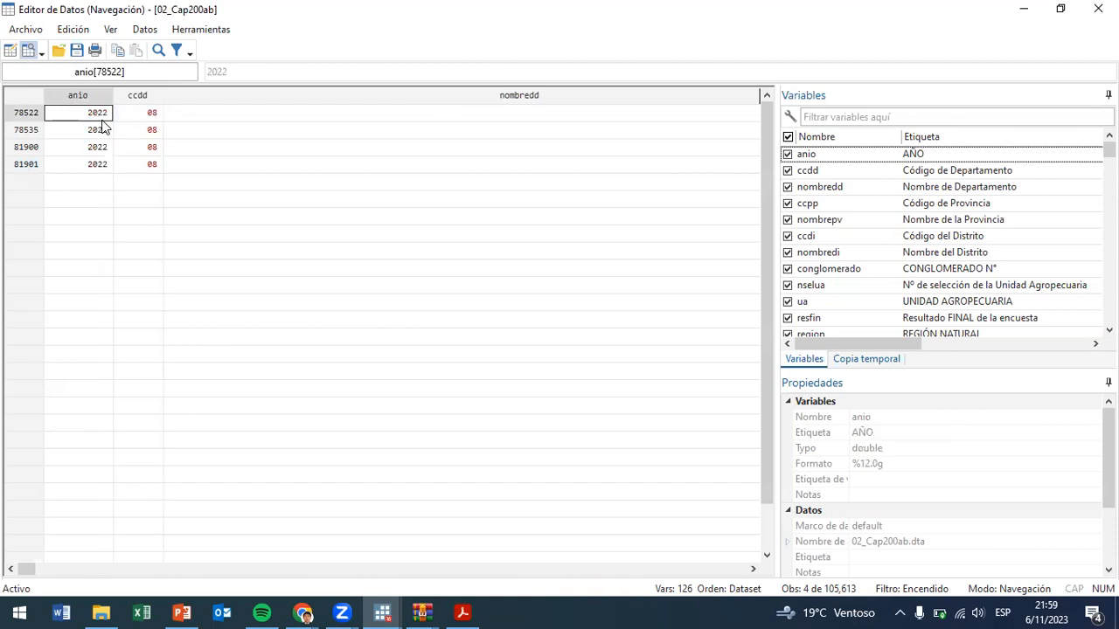
key(Right)
key(Right)
key(Right)
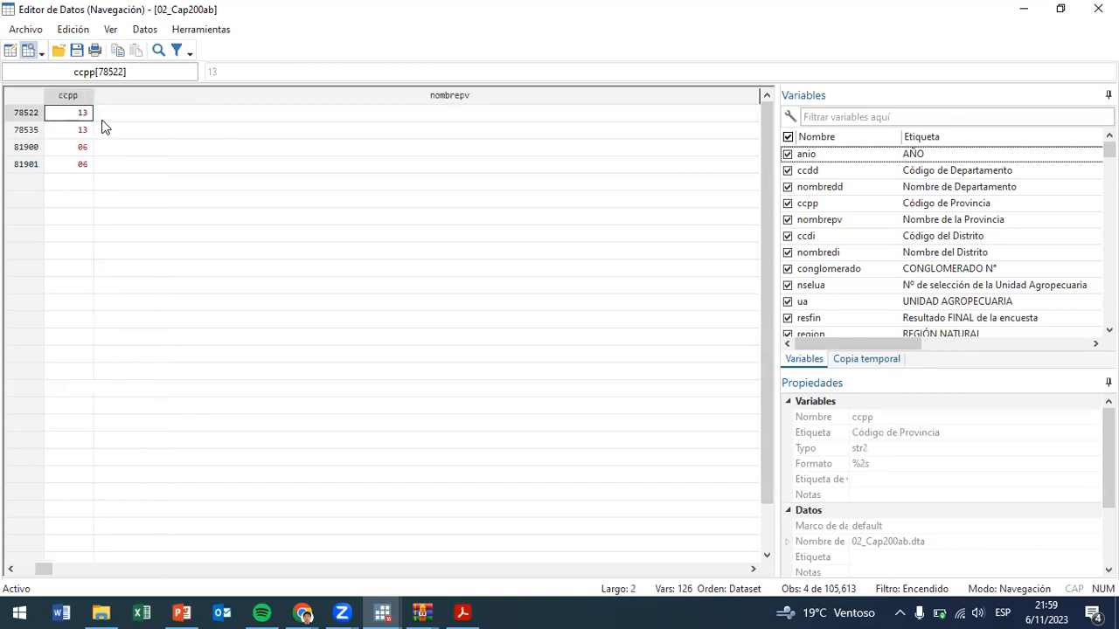
- Compare the province names in nombrepv between the paired duplicate observations
key(Right)
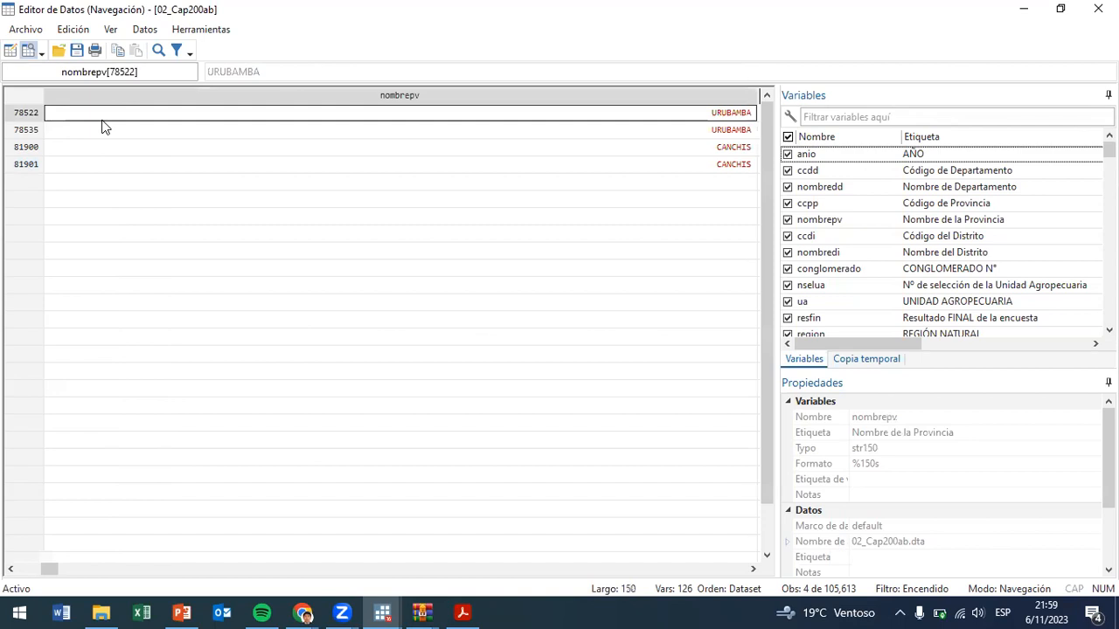
key(Down)
key(Up)
key(Down)
key(Up)
key(Down)
key(Down)
key(Down)
- Examine the district names in nombredi for each of the duplicate observations
key(Right)
key(Right)
key(Left)
key(Right)
key(Right)
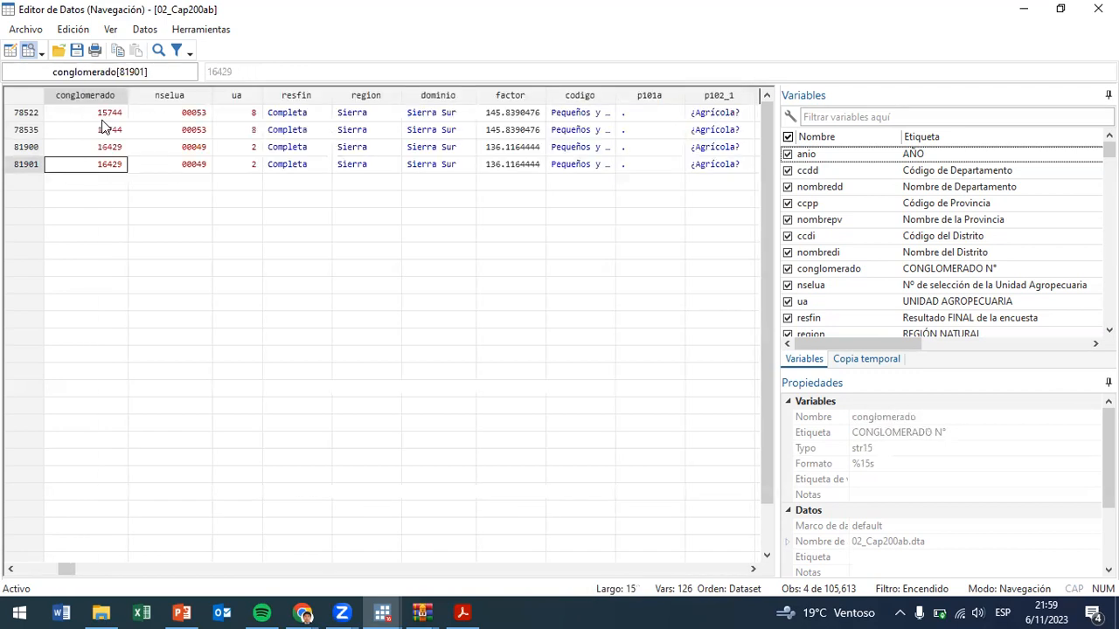
key(Left)
key(Up)
key(Up)
key(Up)
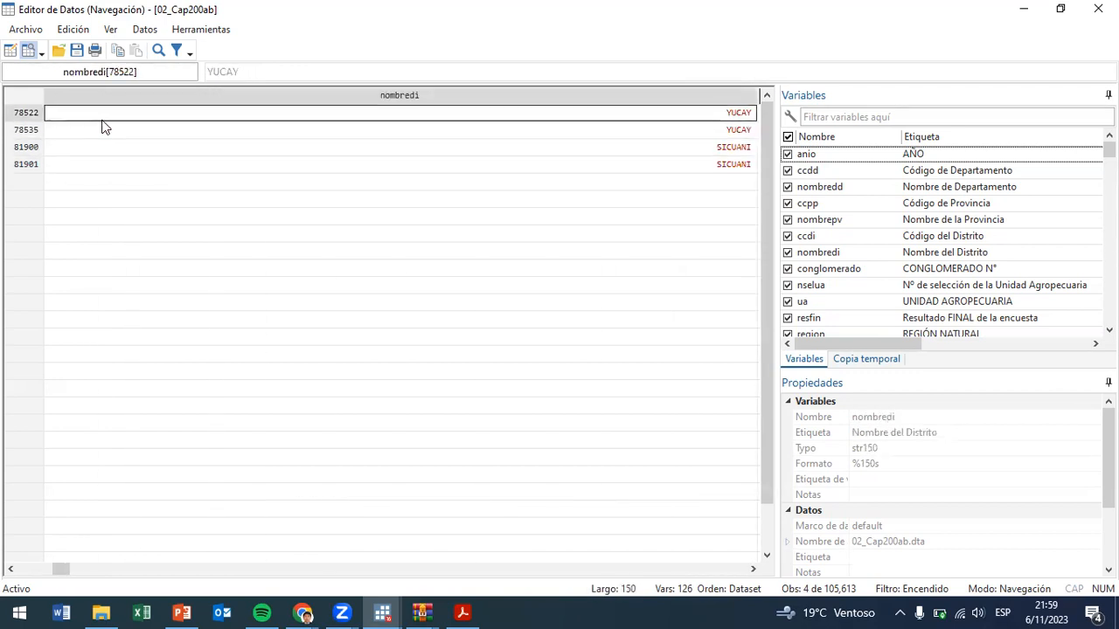
key(Down)
key(Down)
key(Down)
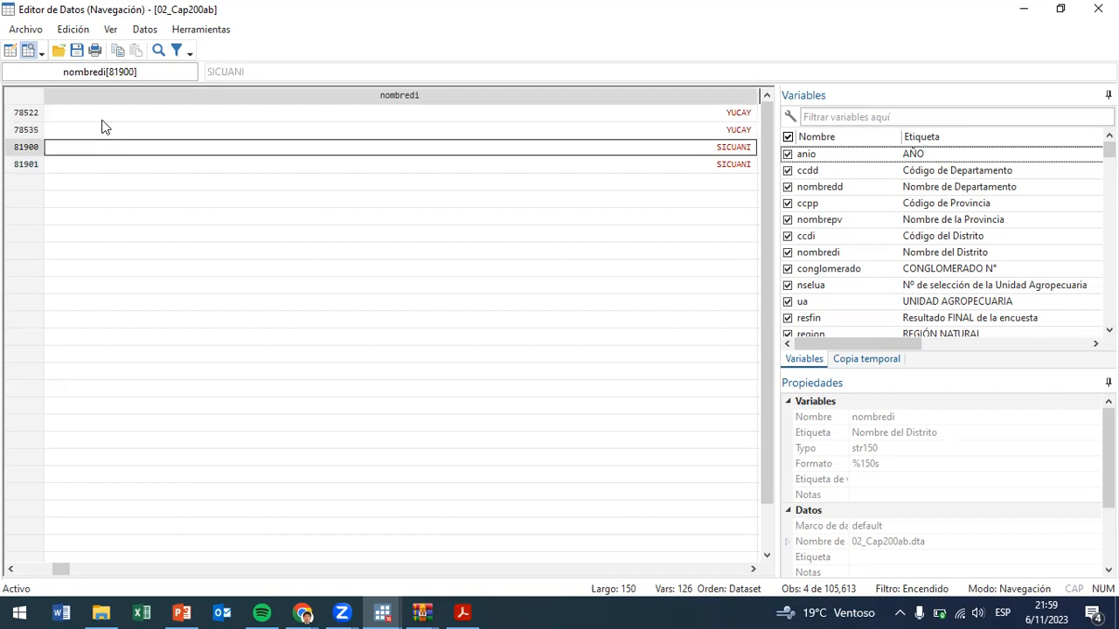
- Compare the conglomerado, nselua and ua values within each pair of duplicate observations
key(Right)
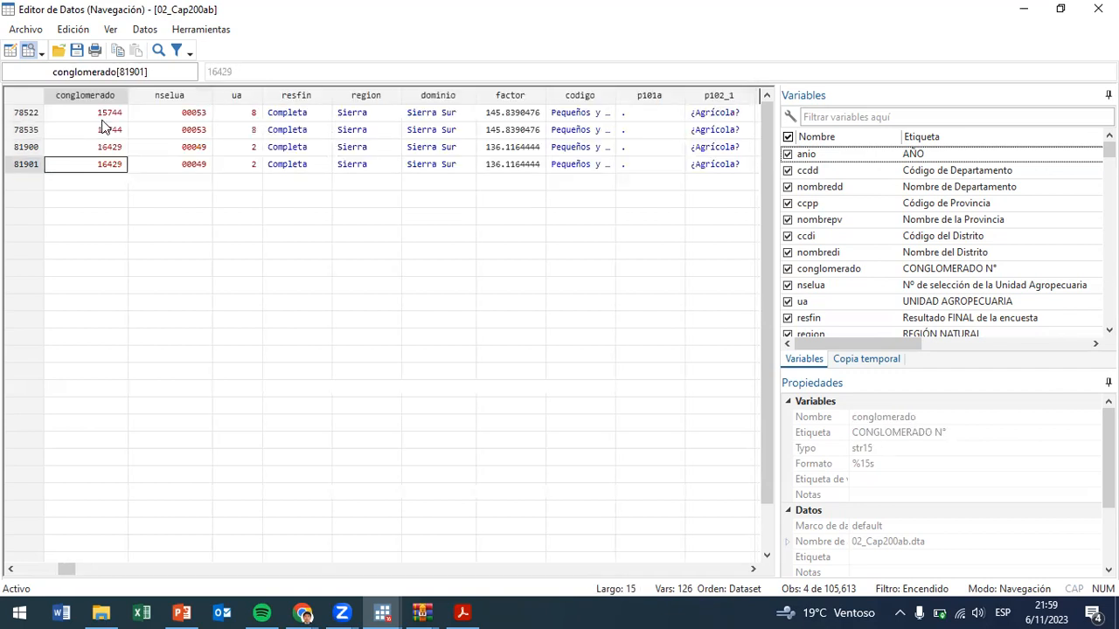
key(Up)
key(Up)
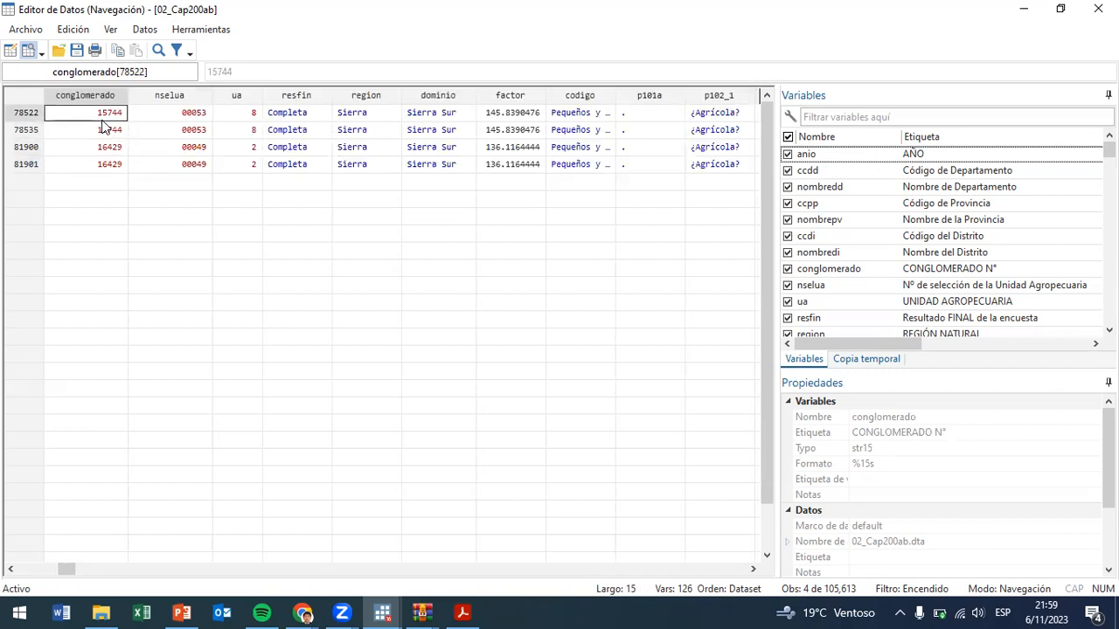
click(102, 127)
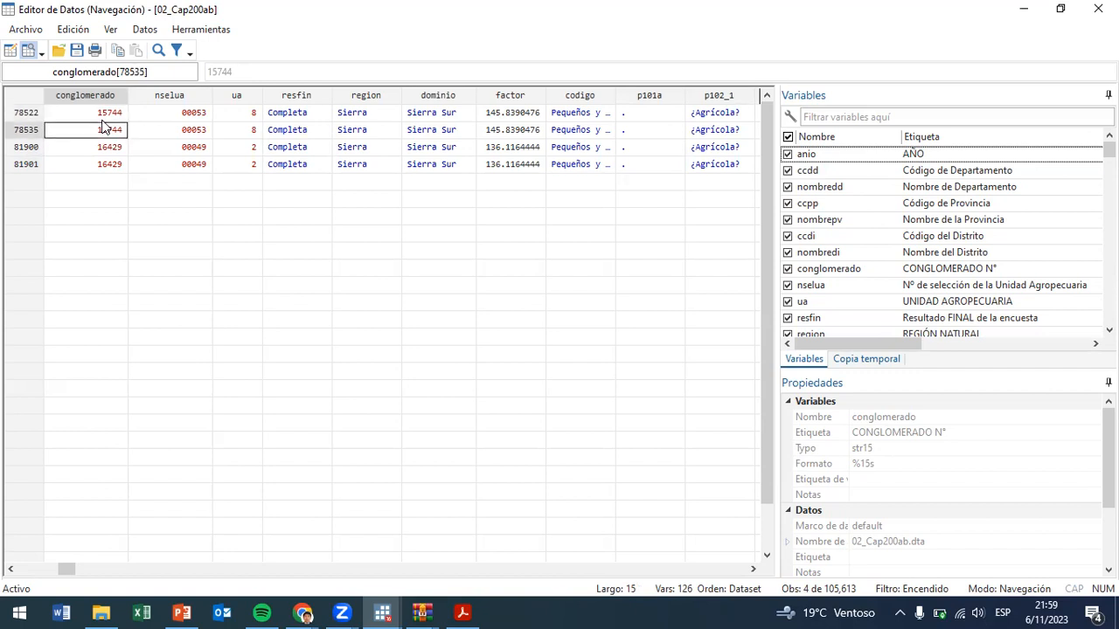
key(Right)
key(Up)
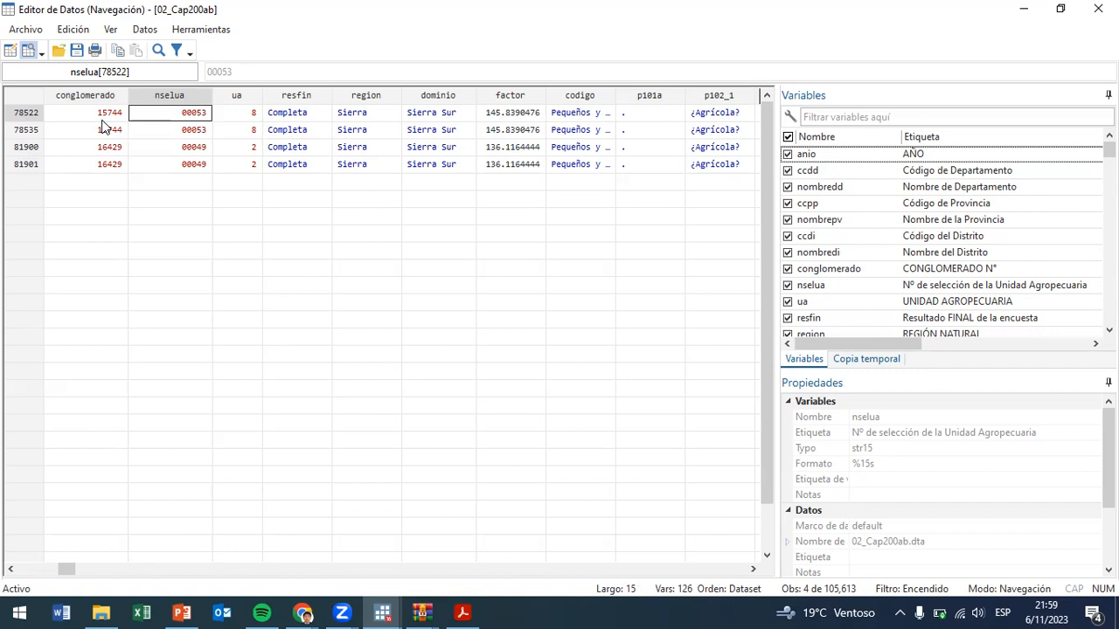
key(Down)
key(Down)
key(Down)
key(Right)
key(Up)
key(Up)
key(Up)
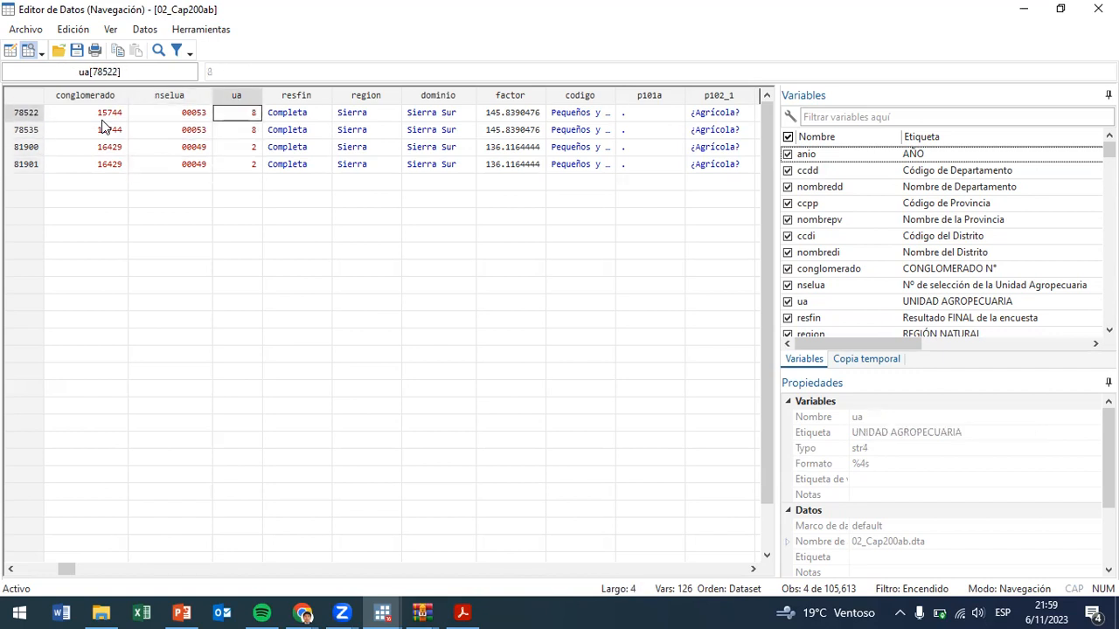
- Go across to the p105_n and p203 columns and examine their values for the duplicate observations
key(Right)
key(Right)
key(Right)
key(Right)
key(Right)
key(Right)
key(Right)
key(Right)
key(Right)
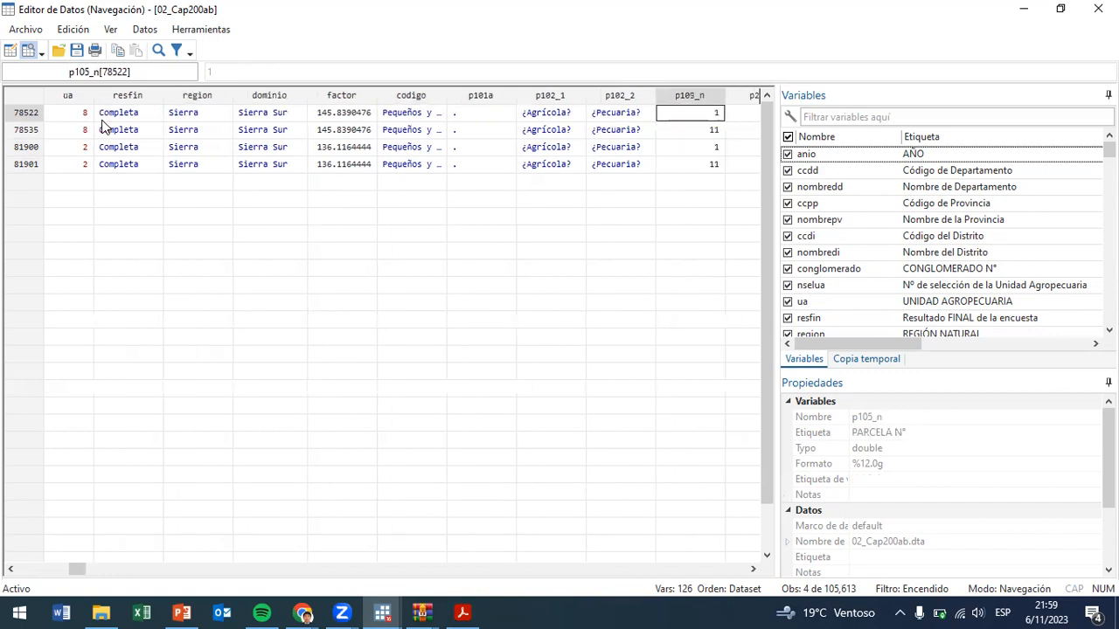
key(Right)
key(Left)
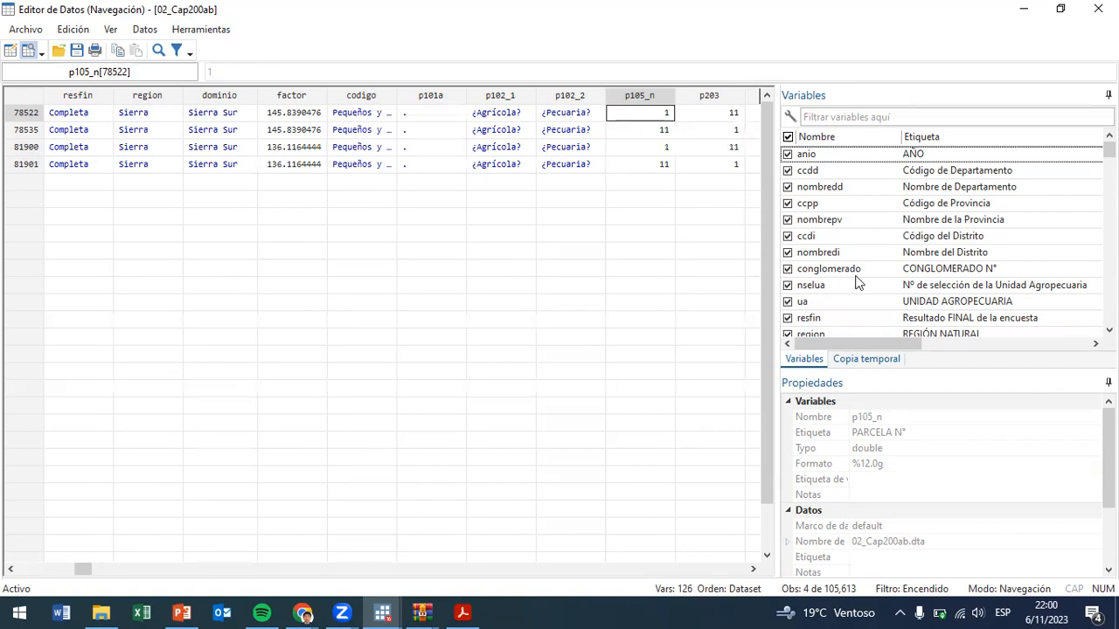
- Check the labels of p105_n and p203 in the variable list, and compare their parcel and crop numbers across the duplicate rows
scroll(913, 298, down, 4)
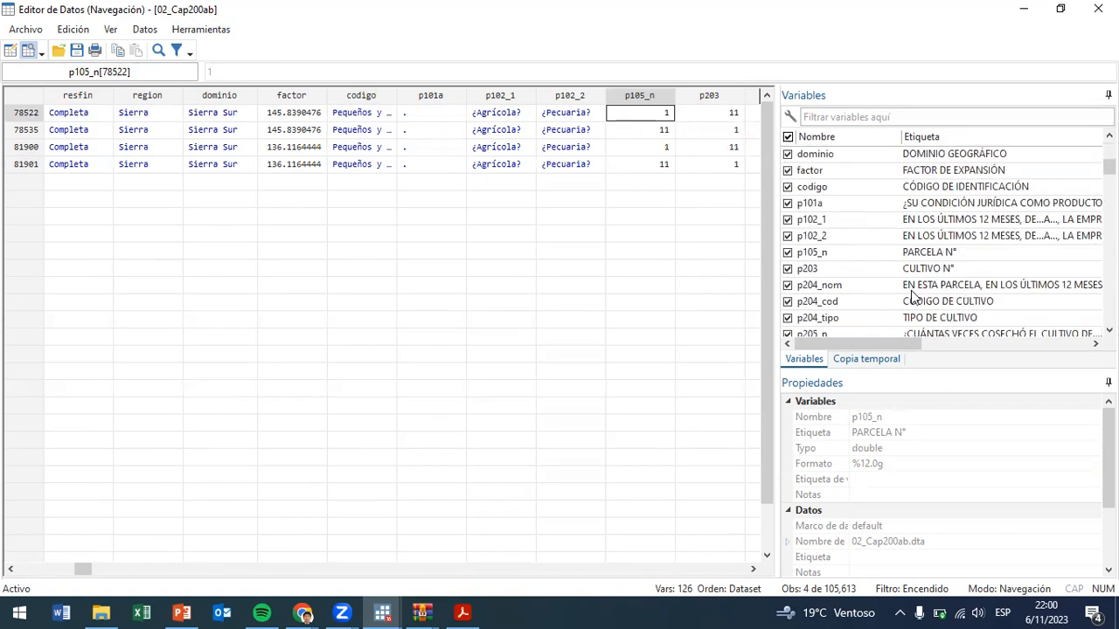
click(874, 252)
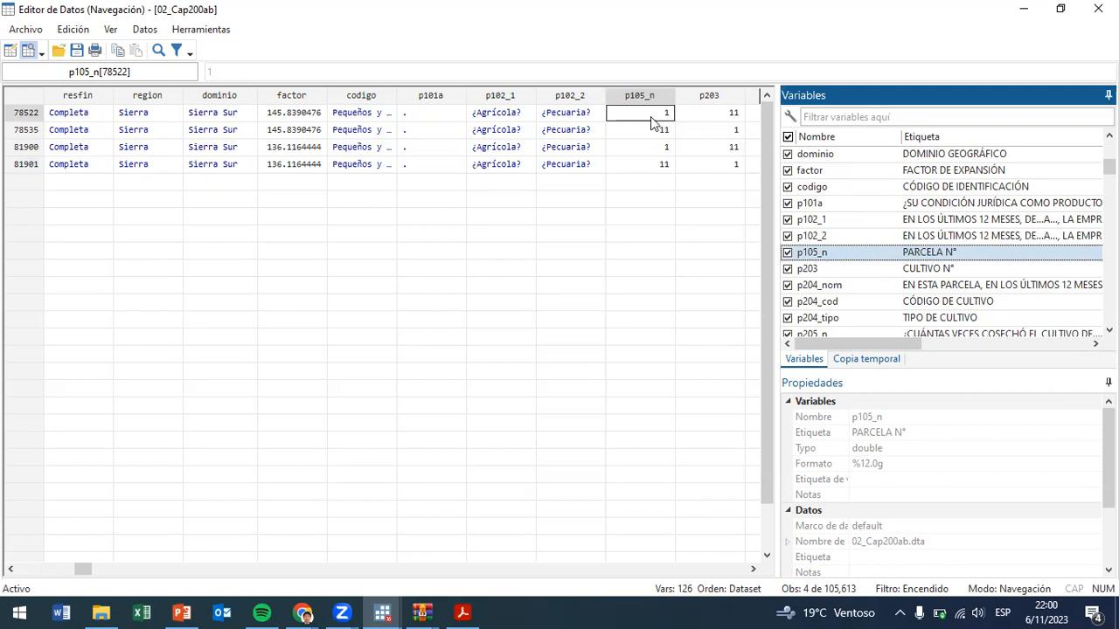
click(957, 271)
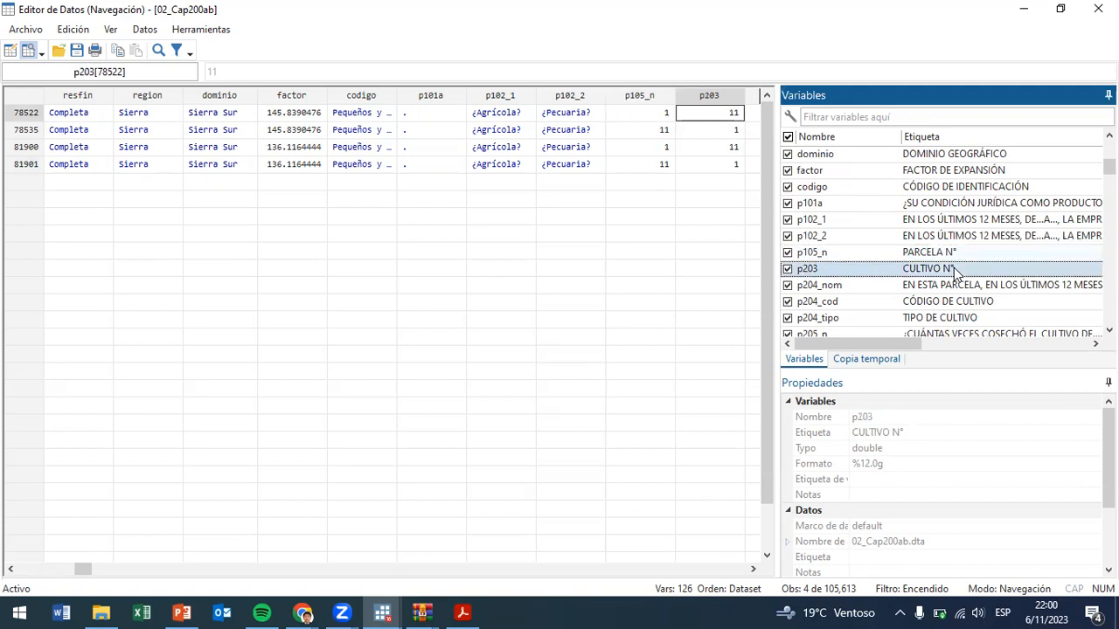
click(657, 132)
click(714, 142)
click(721, 117)
click(659, 149)
click(727, 148)
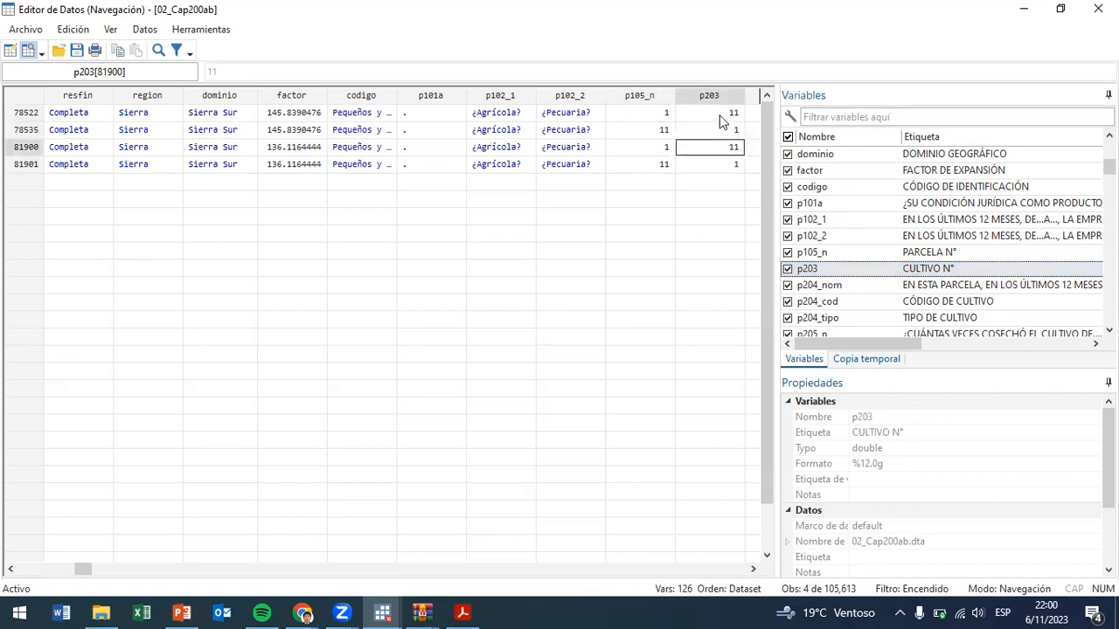
click(721, 117)
- Compare the crop name, code and type (p204_nom, p204_cod, p204_tipo) of the duplicate observations
key(Right)
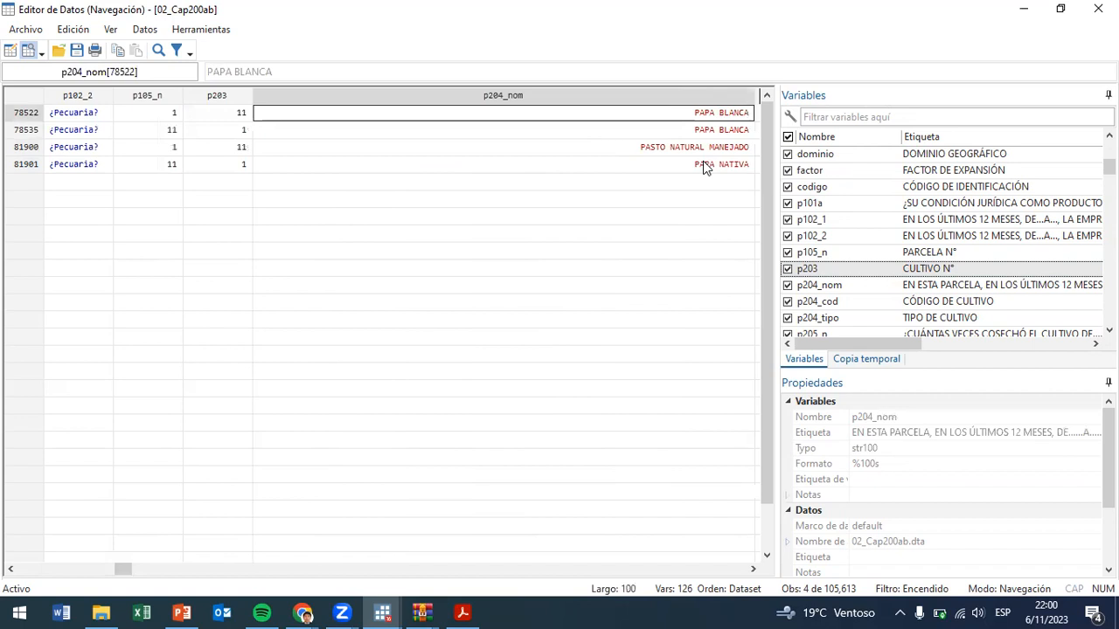
key(Down)
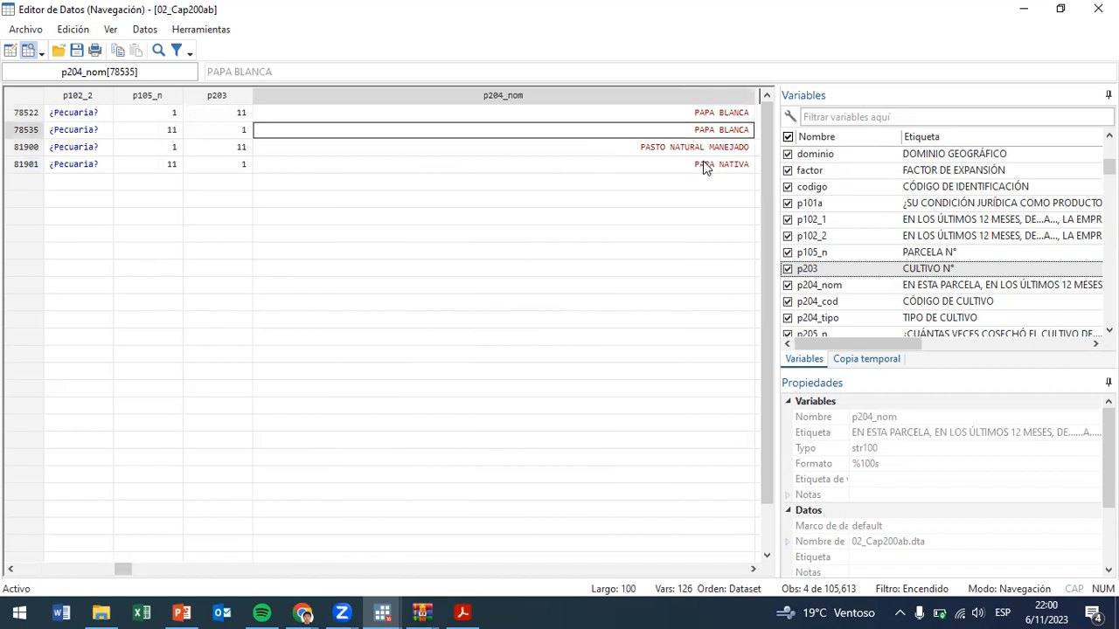
key(Up)
key(Right)
key(Down)
key(Up)
key(Down)
key(Right)
key(Up)
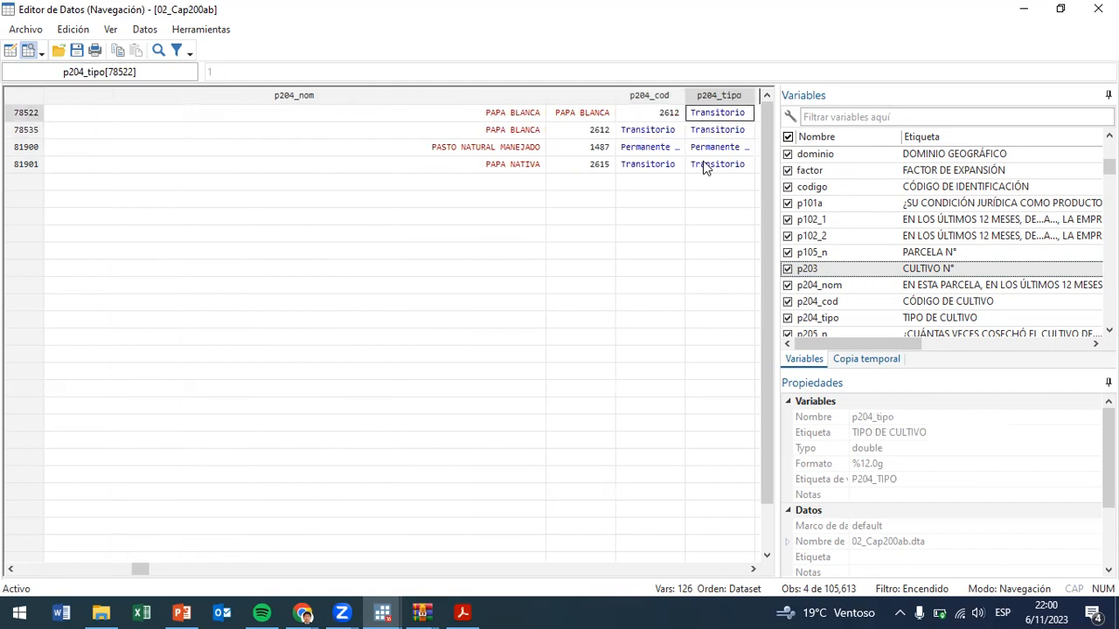
- Examine the harvest counts and the harvest start and end dates, from p205_n through p207_fin_anio, for the duplicate observations
key(Right)
key(Right)
key(Down)
key(Up)
key(Right)
key(Right)
key(Right)
key(Right)
key(Right)
key(Right)
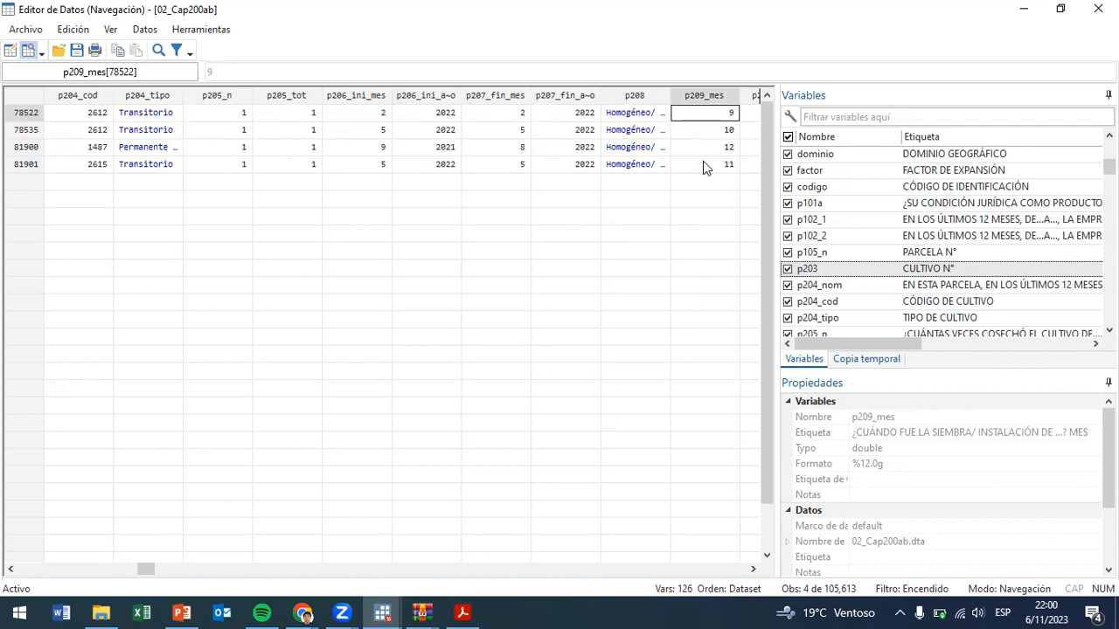
- Check the label of p209_mes in the variable list and compare the sowing month and year (p209_mes, p209_anio) of the duplicates
scroll(1084, 281, down, 3)
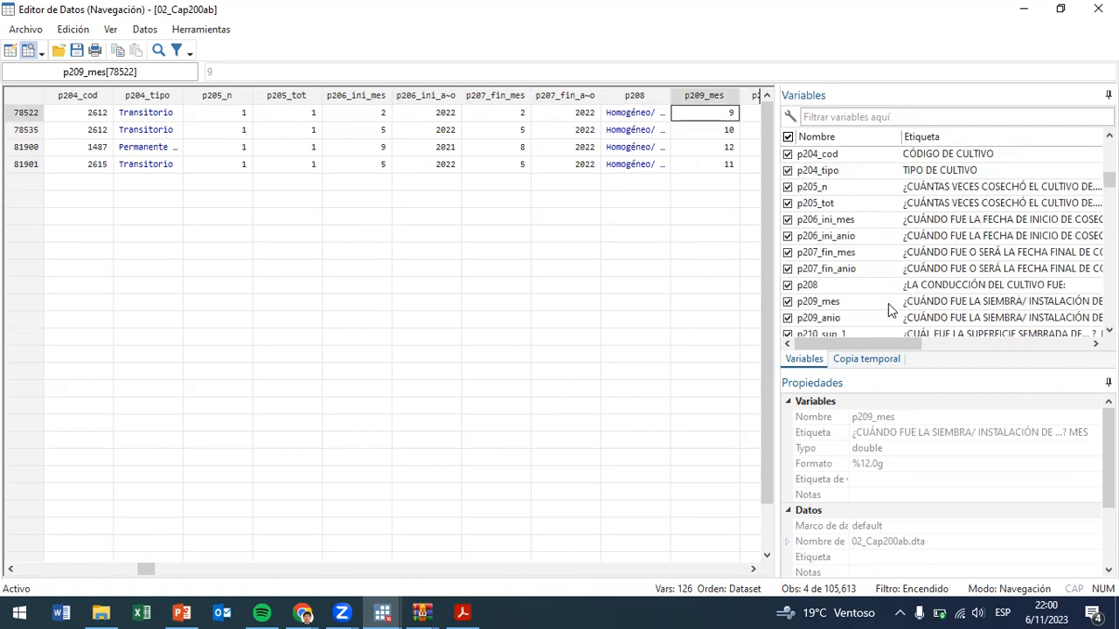
click(888, 303)
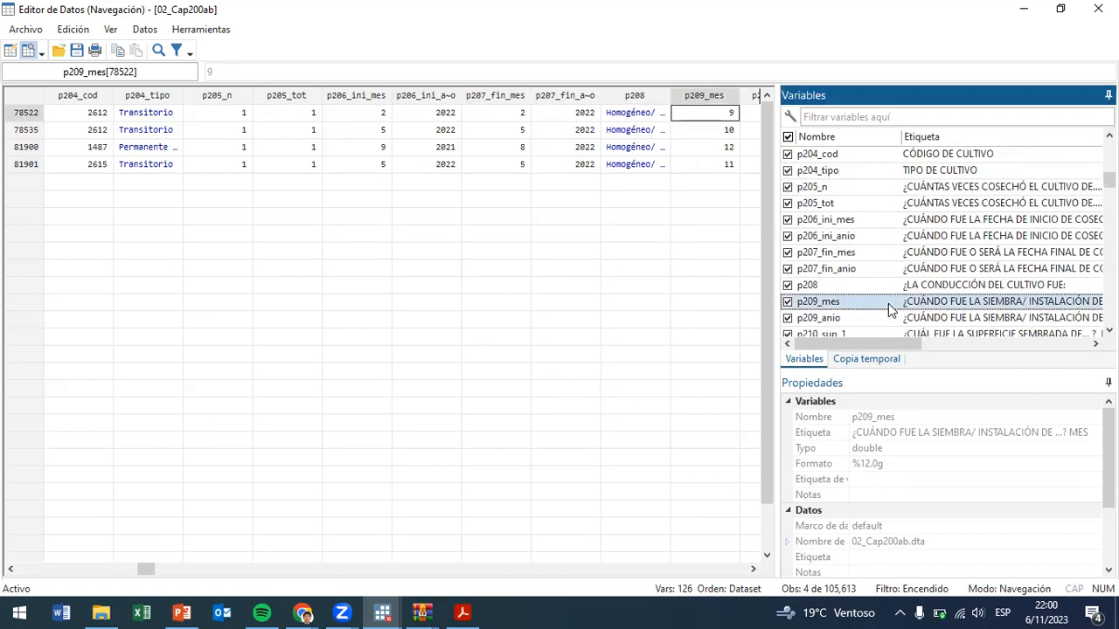
click(724, 113)
scroll(709, 136, right, 1)
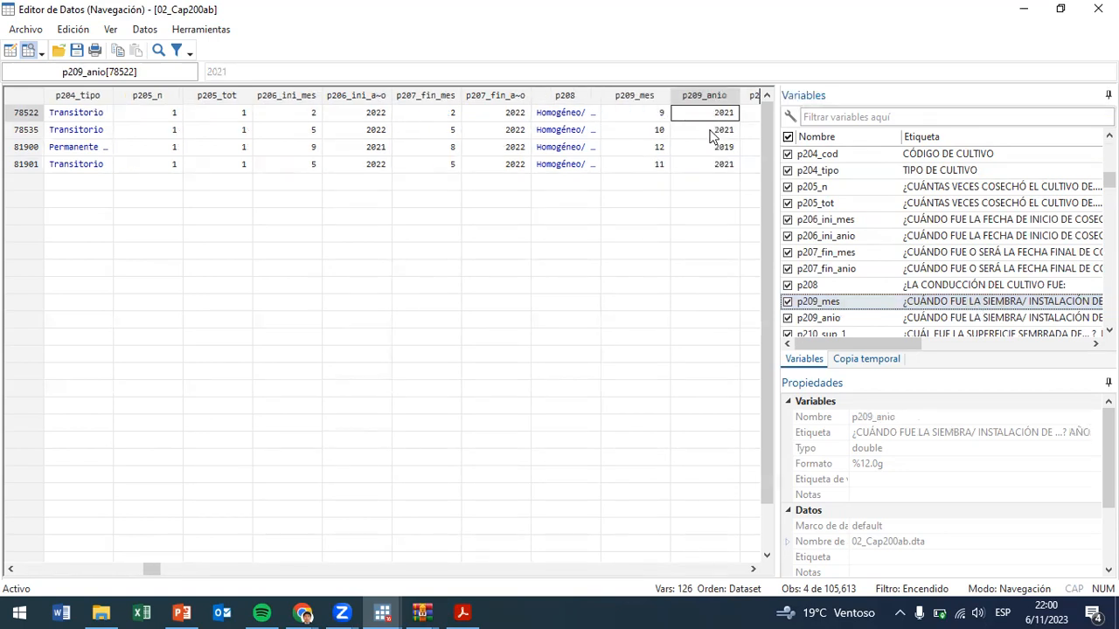
key(Right)
key(Right)
key(Right)
key(Right)
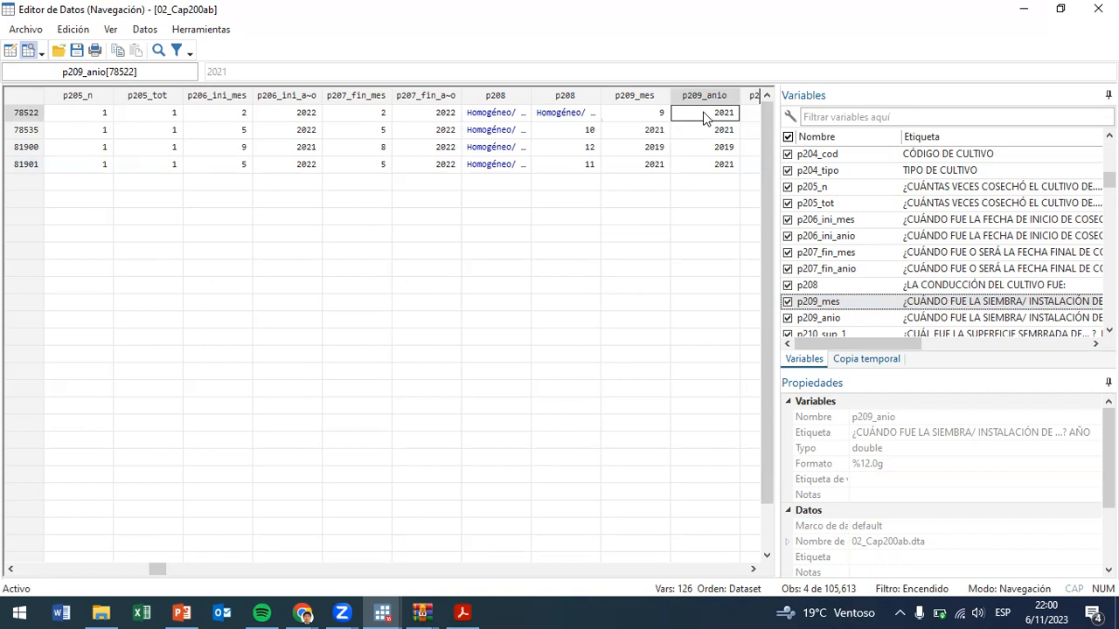
- Examine the sown area, sowing considerations, water source and irrigation system columns, p210 through p213, for the duplicate observations
key(Right)
key(Right)
key(Right)
key(Right)
key(Right)
key(Right)
key(Right)
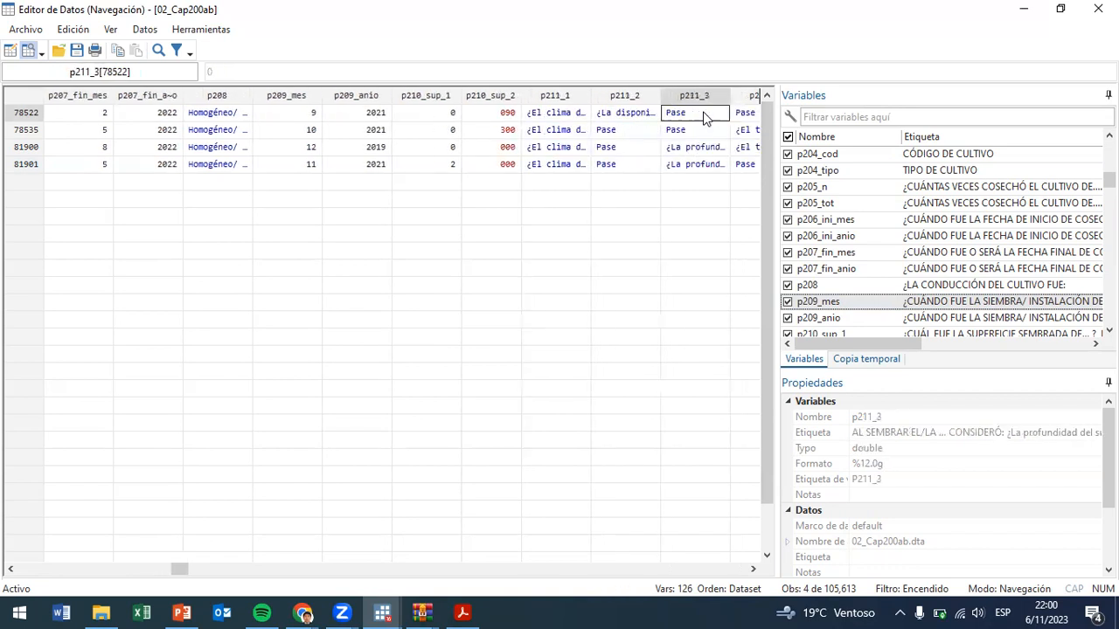
key(Right)
key(Right)
key(Right)
key(Right)
key(Right)
key(Right)
key(Right)
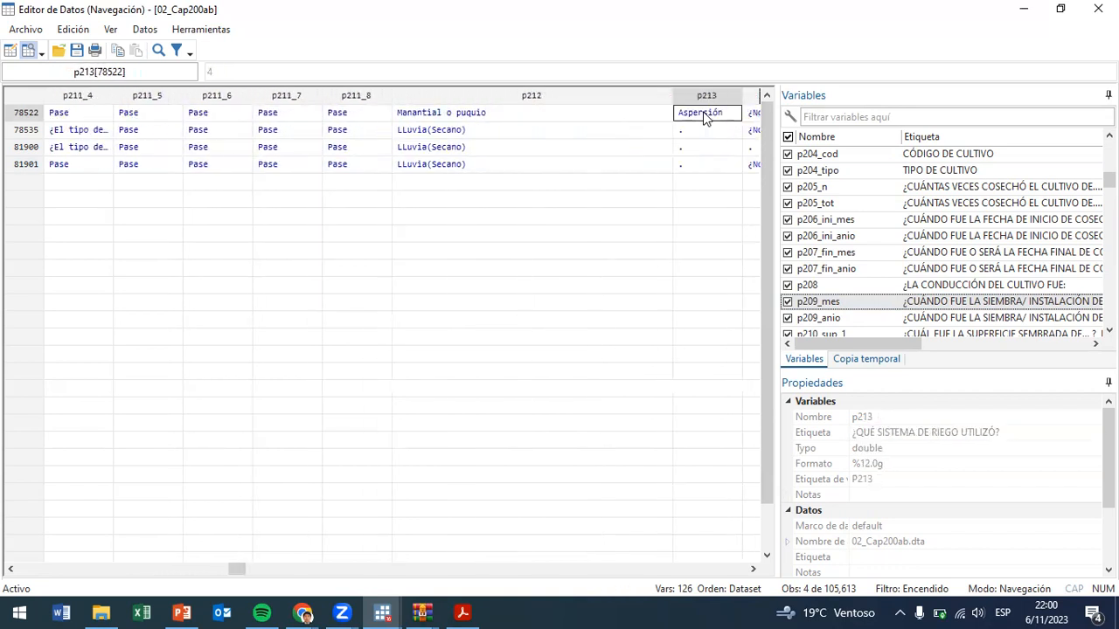
- Examine the remaining columns of the duplicate observations, from p213 through the p219 and p220 production variables to the final d variable
key(Right)
key(Right)
key(Right)
key(Right)
key(Right)
key(Right)
key(Right)
key(Right)
key(Right)
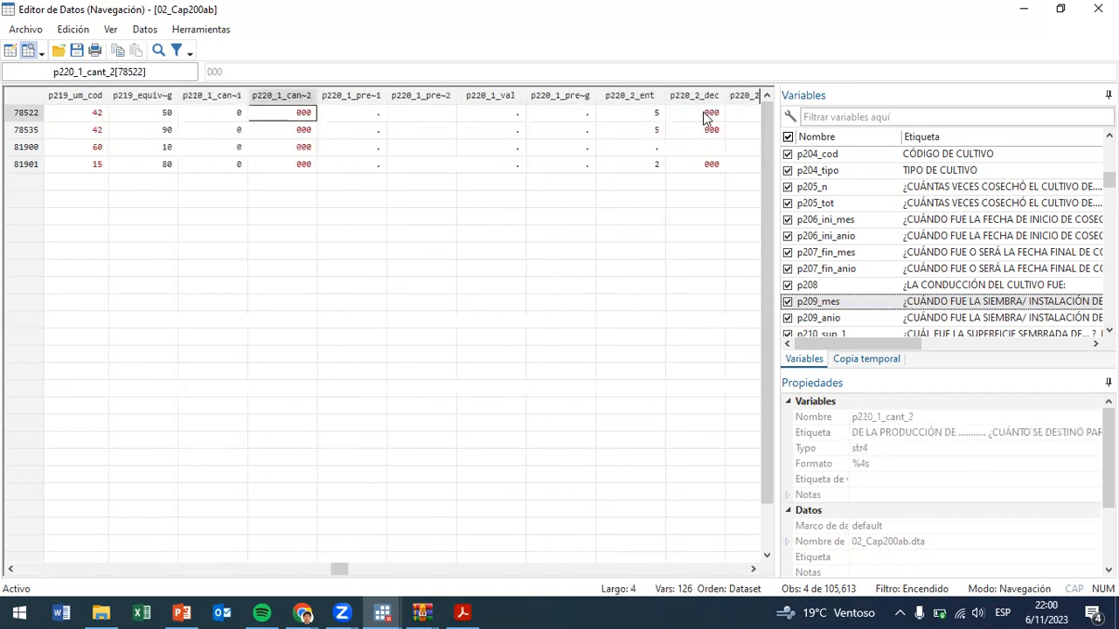
key(Right)
key(Right)
key(Right)
key(Right)
key(Right)
key(Right)
key(Right)
key(Right)
key(Right)
key(Right)
key(Right)
key(Right)
key(Right)
key(Right)
key(Right)
key(Right)
key(Right)
key(Right)
key(Right)
key(Right)
key(Right)
key(Right)
key(Right)
key(Right)
key(Right)
key(Right)
key(Right)
key(Right)
key(Right)
key(Right)
key(Right)
key(Right)
key(Right)
key(Right)
key(Right)
key(Right)
key(Right)
key(Right)
key(Right)
key(Right)
key(Right)
key(Right)
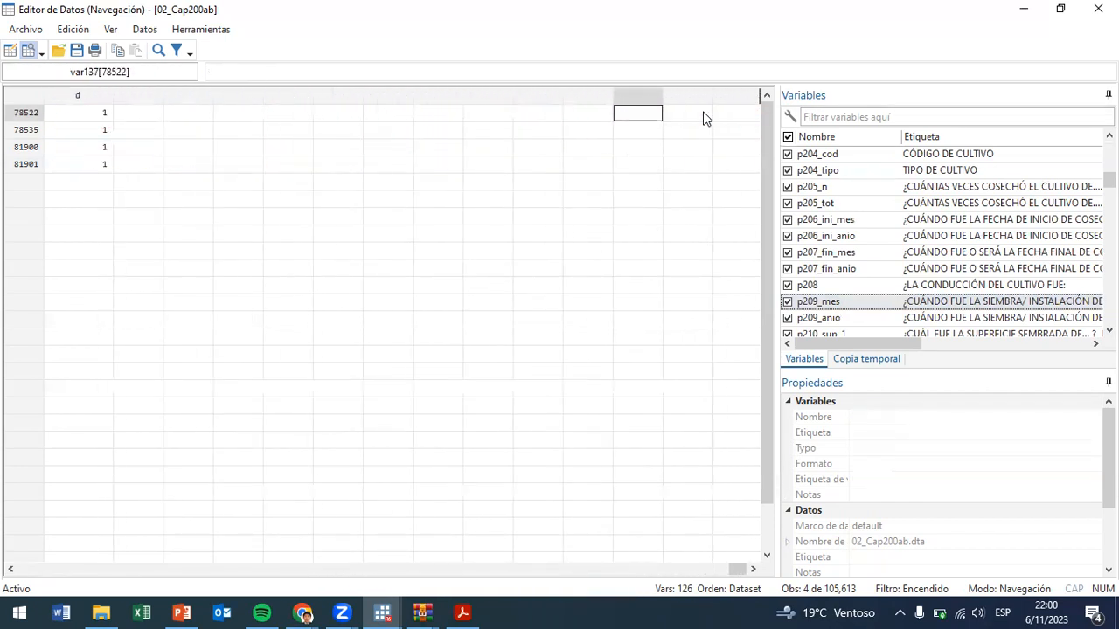
- Review the duplicate observations' columns back from the d variable to the anio column
key(Left)
key(Left)
key(Left)
key(Left)
key(Left)
key(Left)
key(Left)
key(Left)
key(Left)
key(Left)
key(Left)
key(Left)
key(Left)
key(Left)
key(Left)
key(Left)
key(Left)
key(Left)
key(Left)
key(Left)
key(Left)
key(Left)
key(Left)
key(Left)
key(Left)
key(Left)
key(Left)
key(Left)
key(Left)
key(Left)
key(Left)
key(Left)
key(Left)
key(Left)
key(Left)
key(Left)
key(Left)
key(Left)
key(Left)
key(Left)
key(Left)
key(Left)
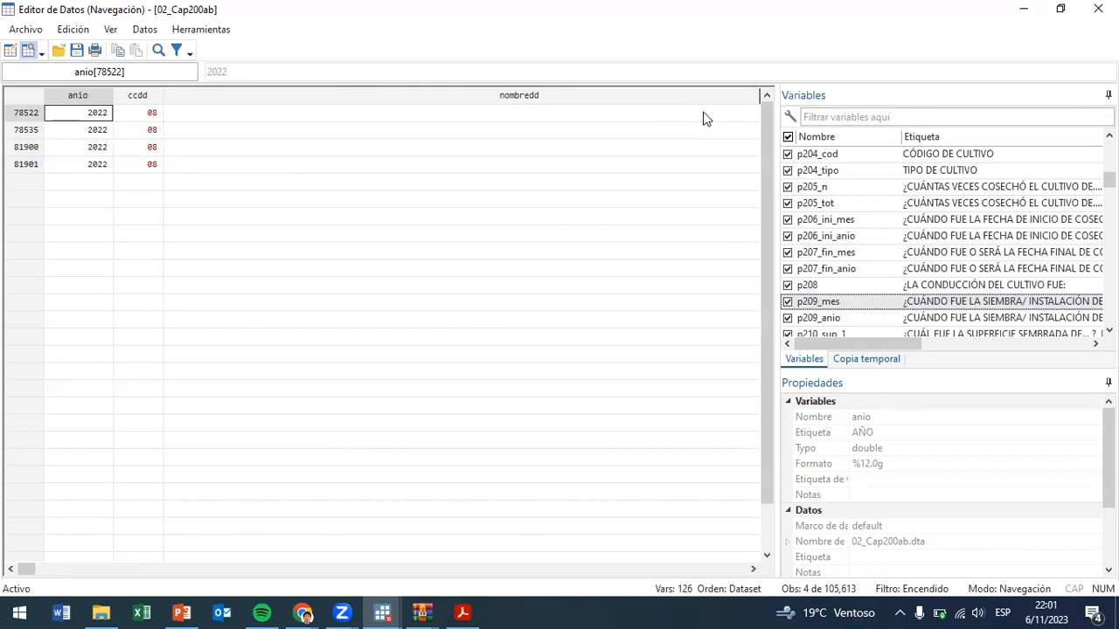
- Look at the crop type (p204_tipo) of the duplicates and check the dataset's number of observations
click(955, 174)
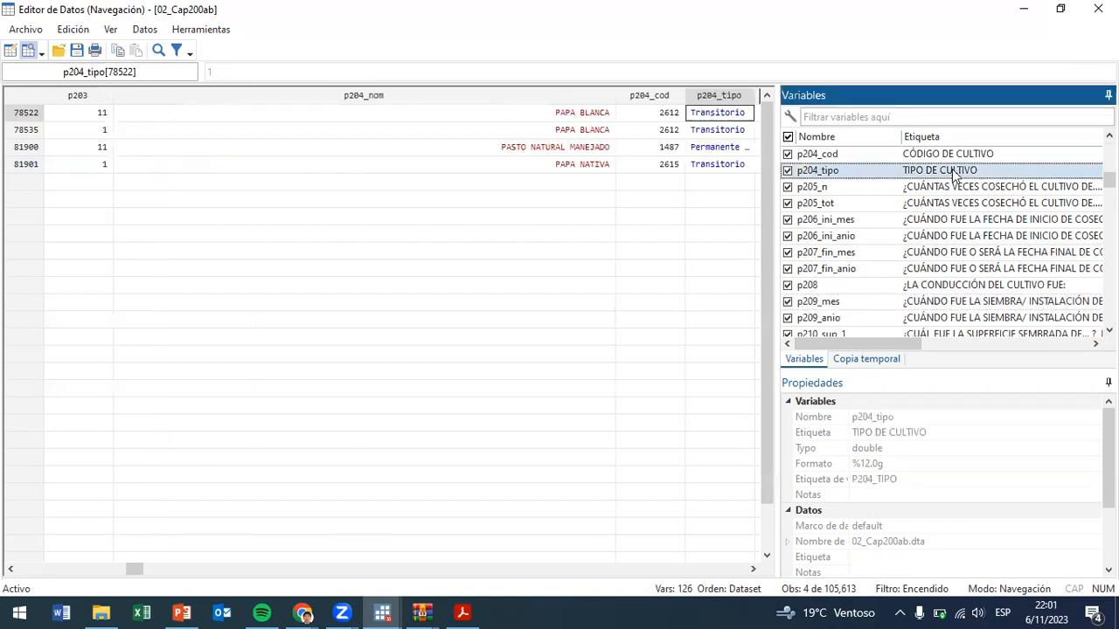
scroll(953, 201, up, 2)
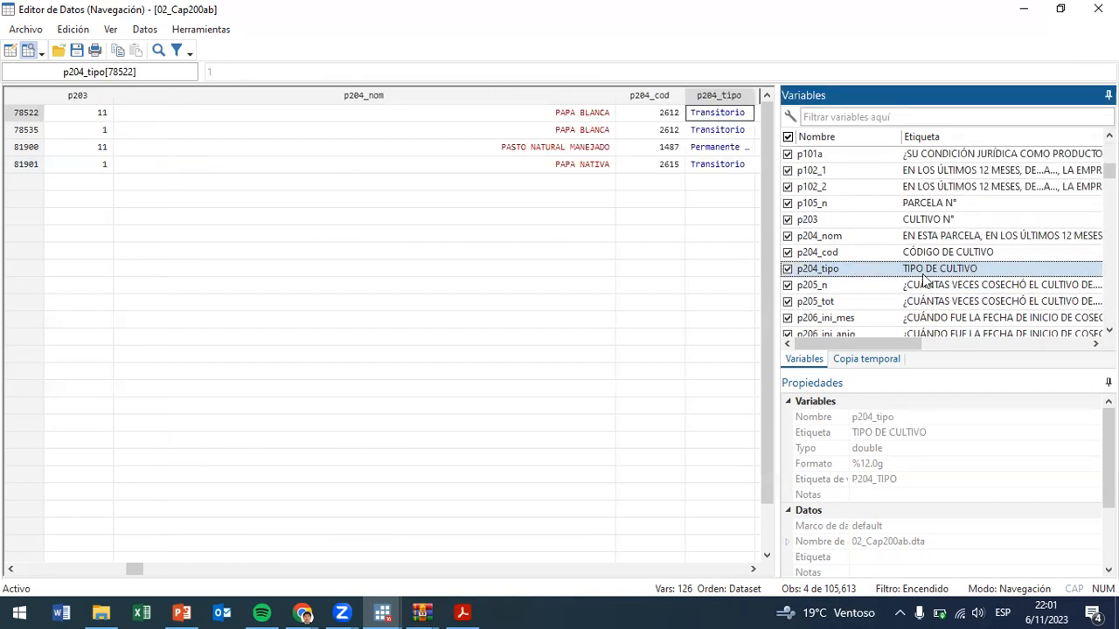
scroll(943, 519, down, 1)
scroll(931, 537, down, 1)
click(860, 510)
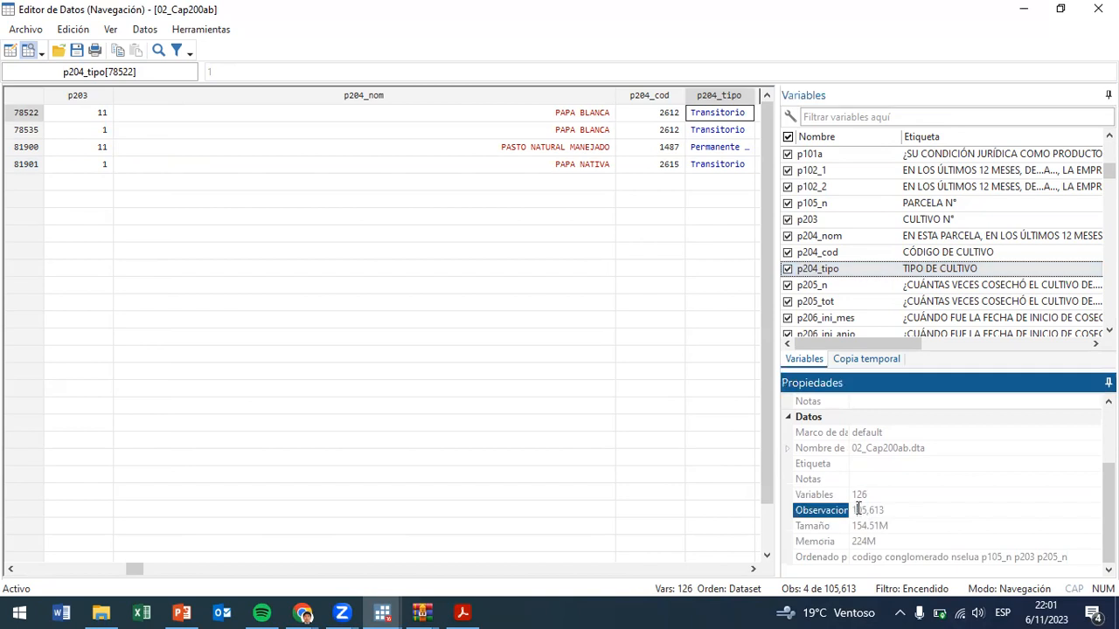
drag(860, 510, 887, 508)
- Highlight the rows of all duplicate observations, go back to the first columns, and close the data browser
drag(26, 112, 35, 175)
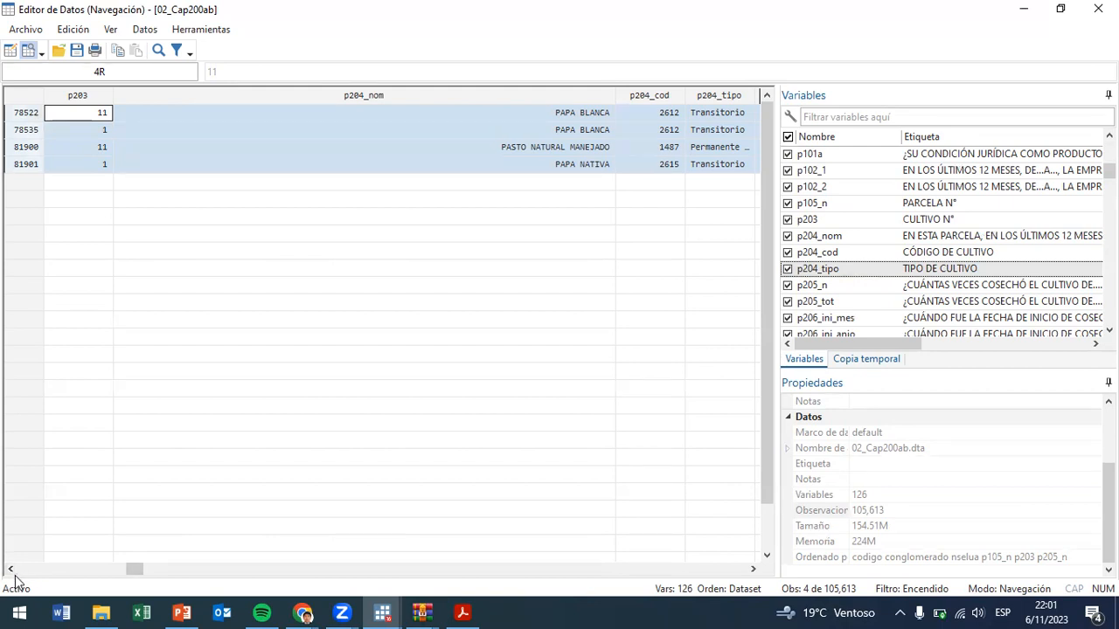
drag(11, 569, 11, 569)
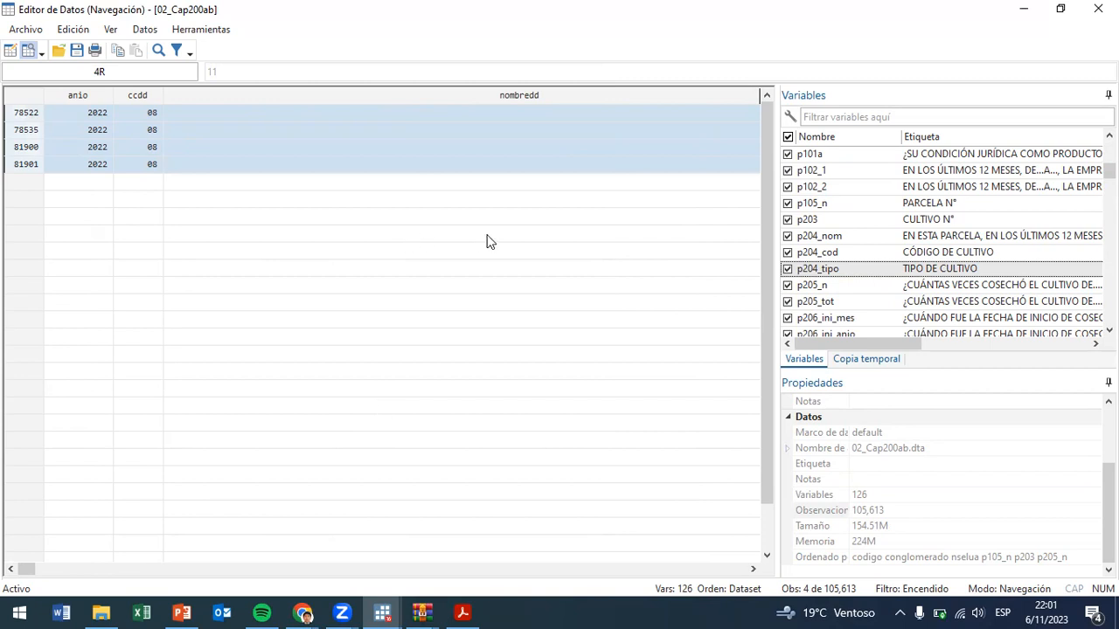
click(1098, 9)
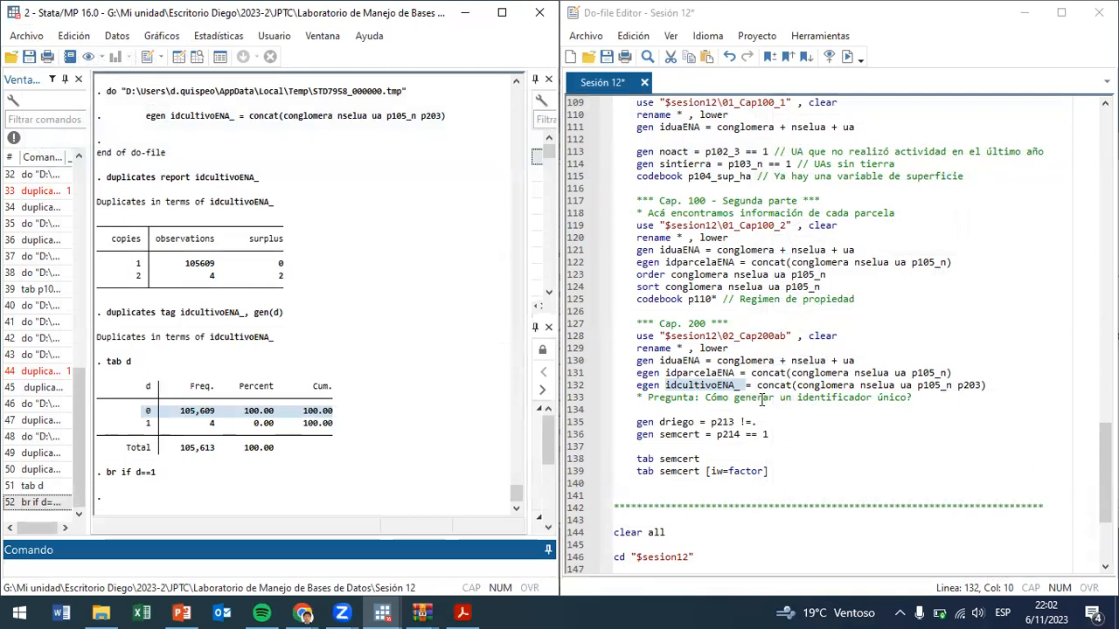
click(957, 395)
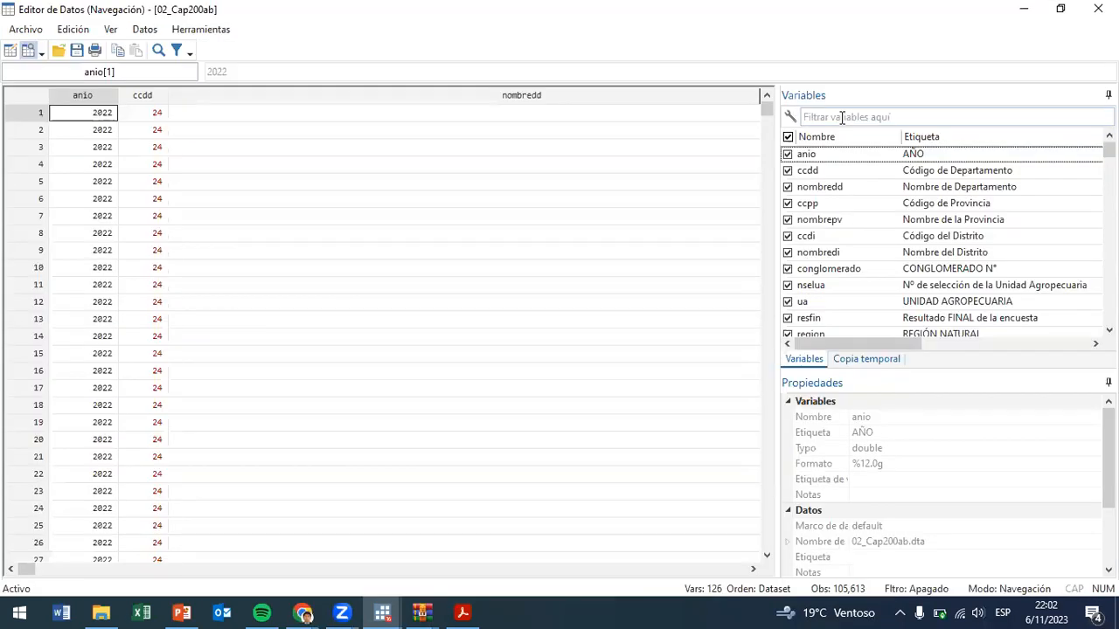
click(843, 116)
text(d_R)
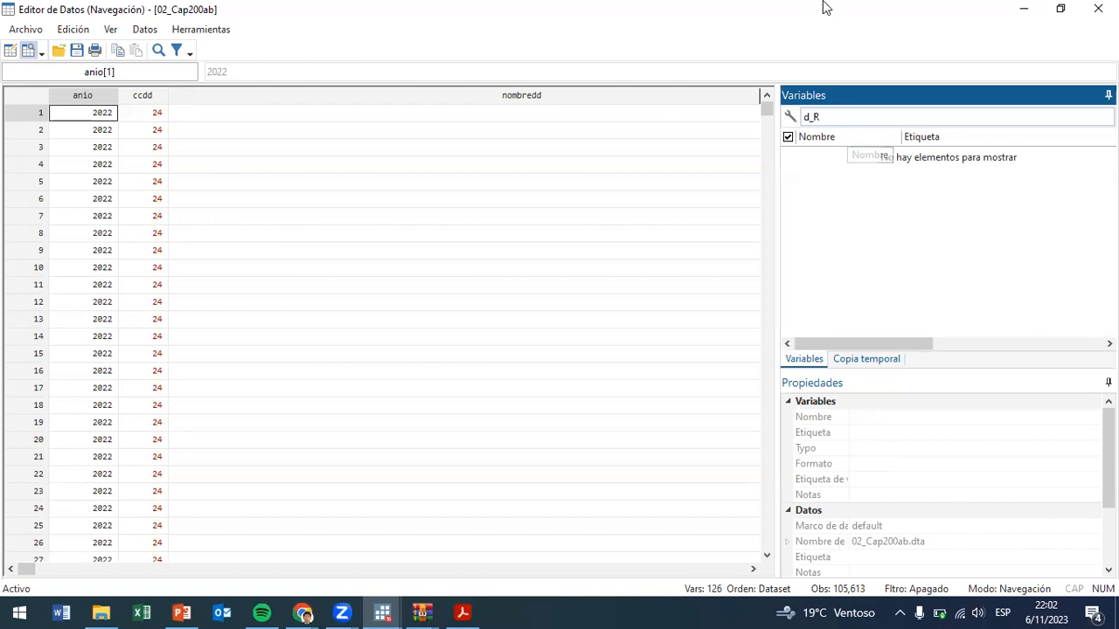
click(1060, 9)
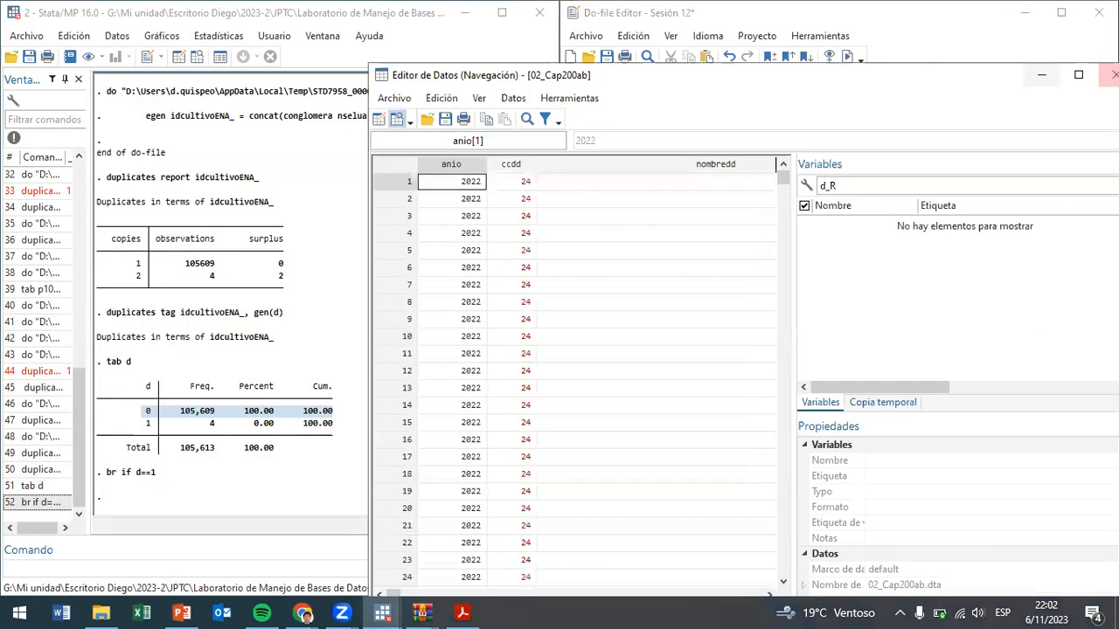
click(1076, 76)
double_click(919, 117)
key(BackSpace)
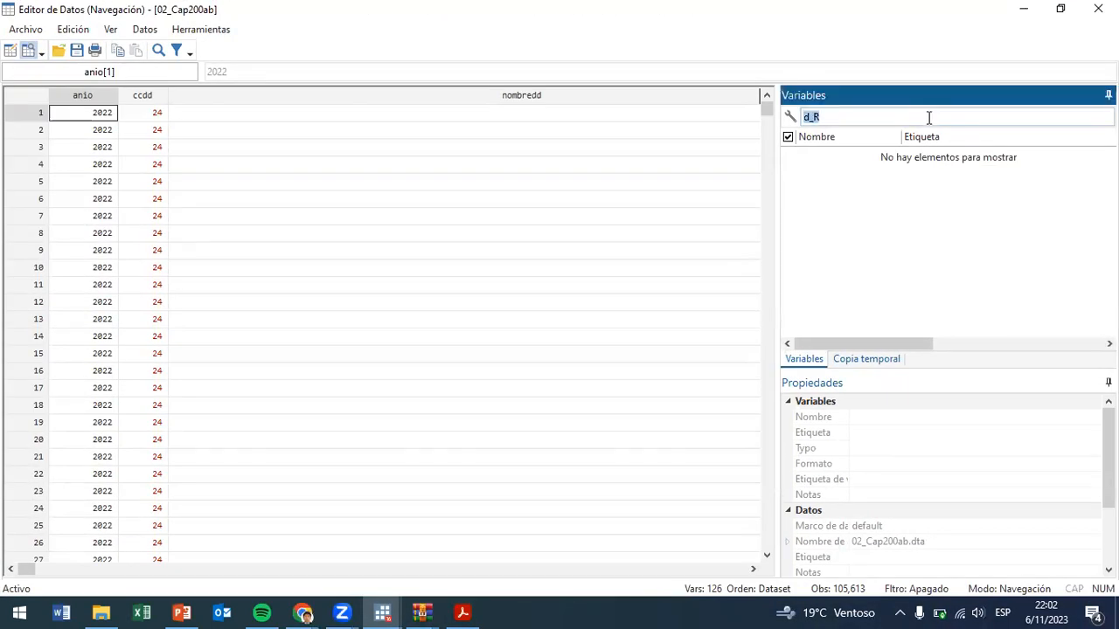
- Filter the variable list by 213, view the p213 irrigation system column for all observations, and close the data browser
text(20)
key(BackSpace)
key(BackSpace)
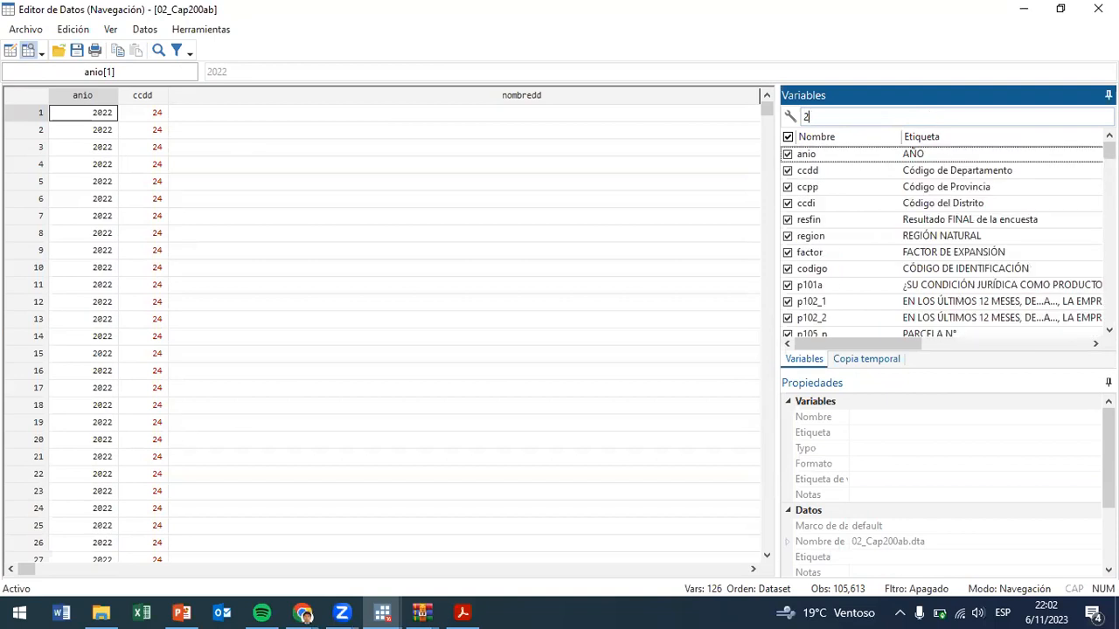
text(213)
click(965, 155)
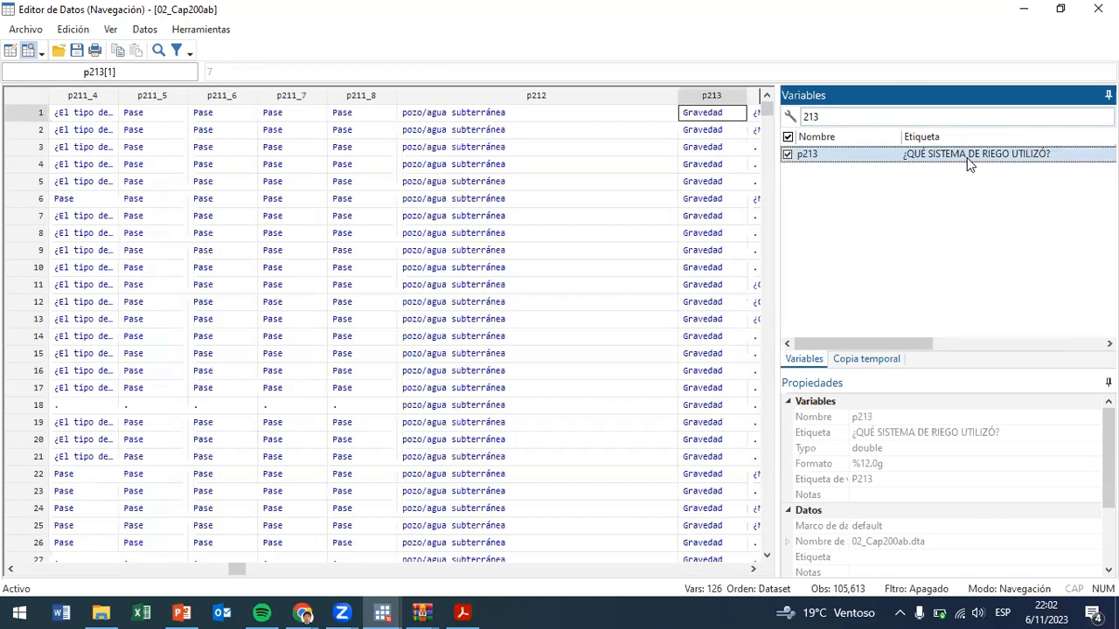
click(1097, 9)
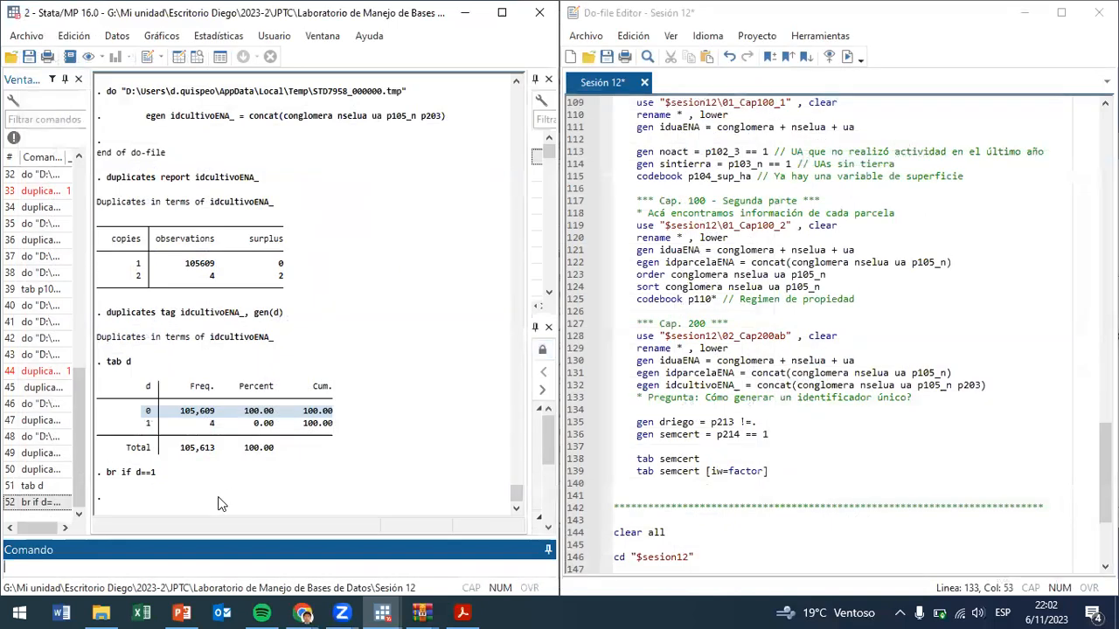
- Rerun br if d==1 from the command history and locate the p213 irrigation system column for the duplicates
click(42, 503)
double_click(40, 503)
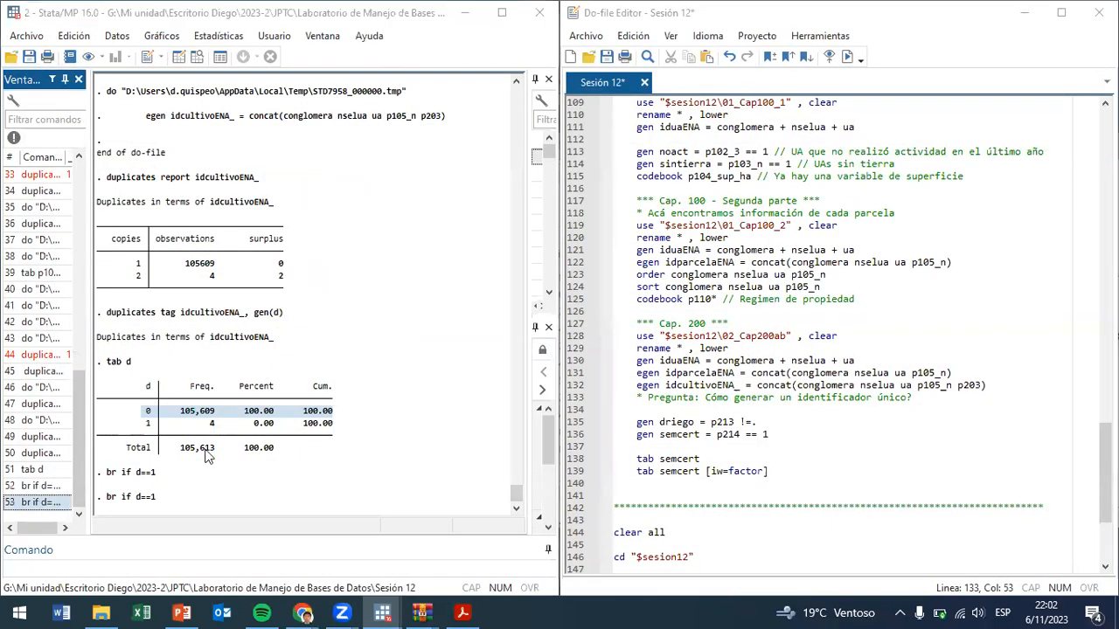
click(992, 117)
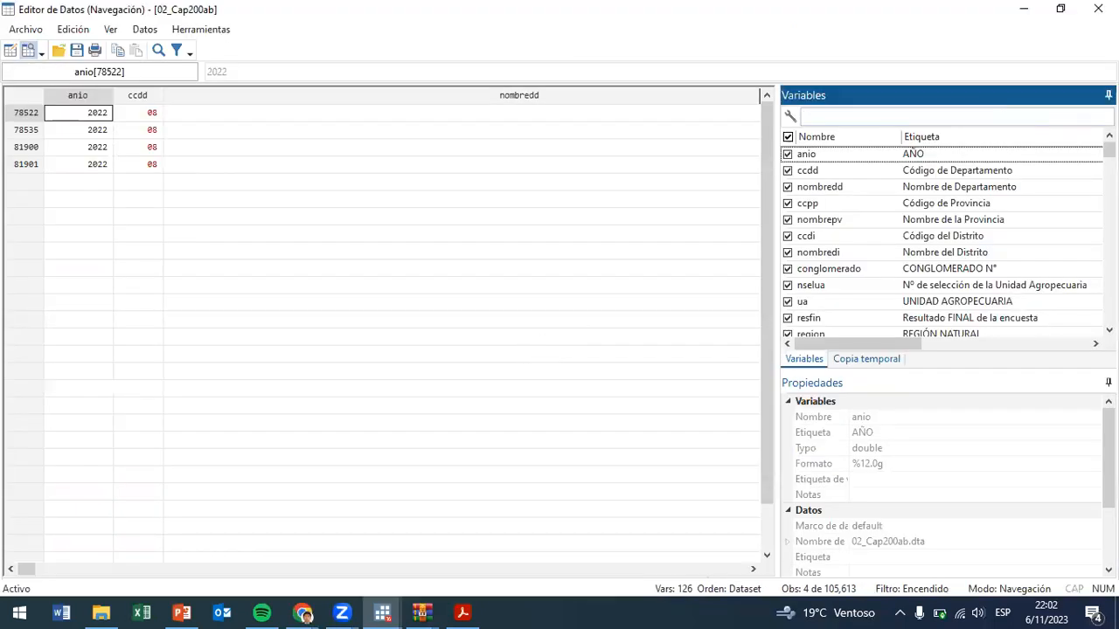
text(p213)
click(1000, 154)
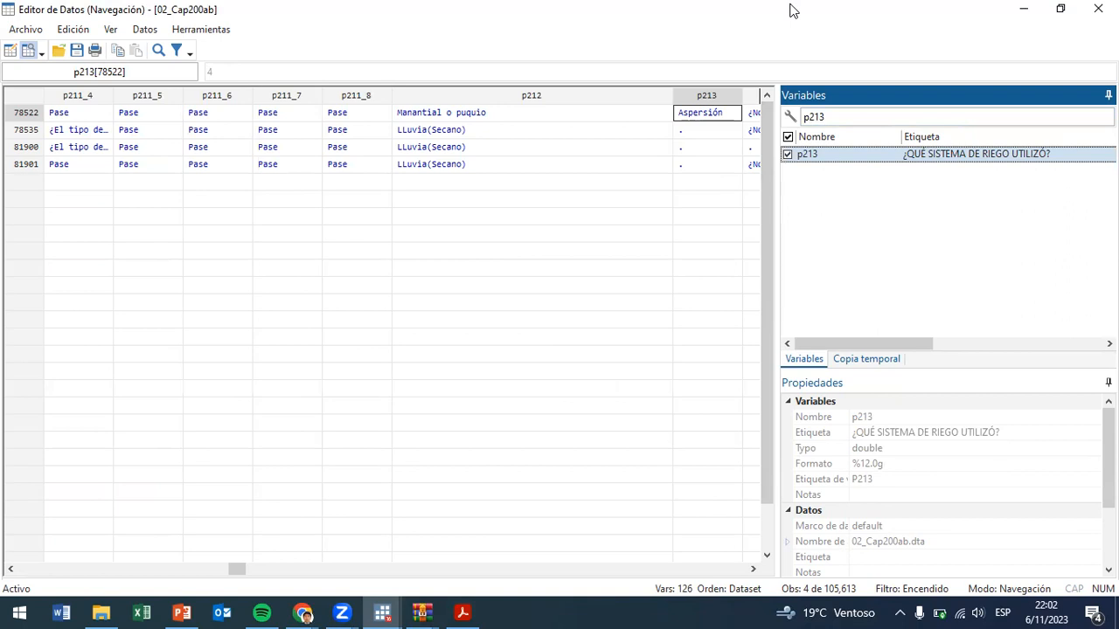
- Filter the variable list by p214, view the seed type column for the duplicates, and close the data browser
drag(792, 10, 362, 439)
click(585, 443)
click(872, 118)
click(874, 117)
key(BackSpace)
text(4)
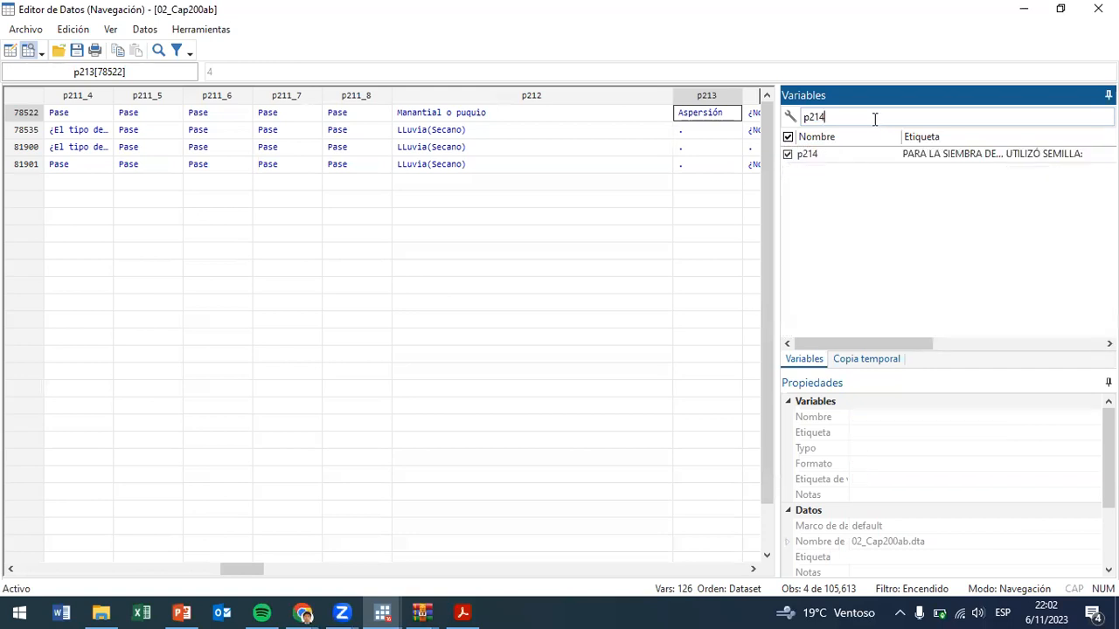
click(869, 138)
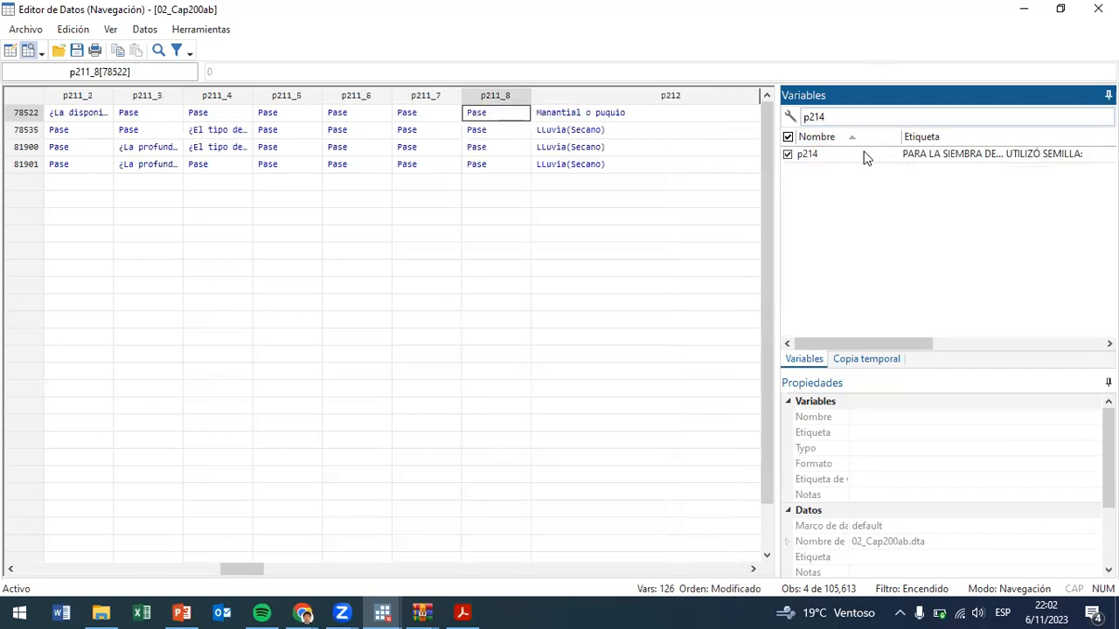
click(865, 157)
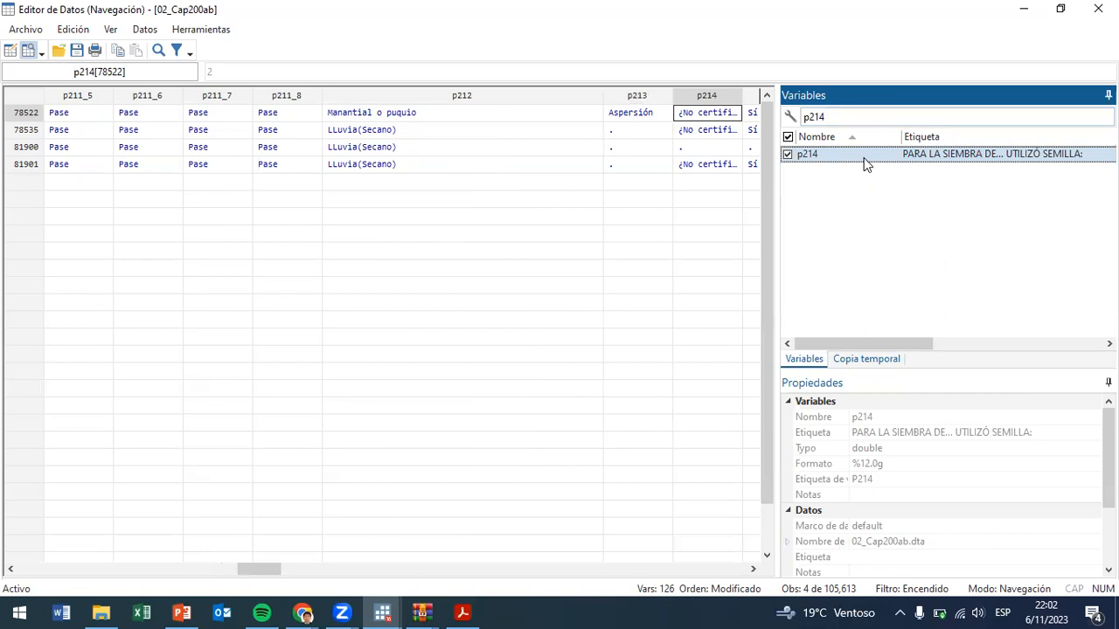
click(1098, 9)
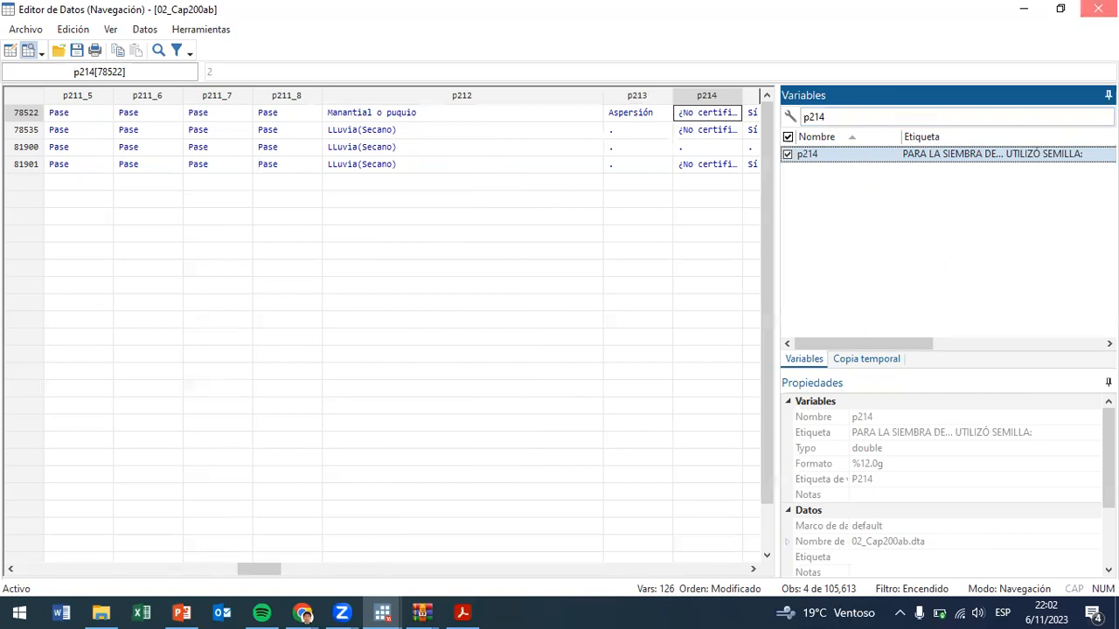
- Add the line drop if d==1 to the do-file below the Cap. 200 identifier question and run only that line
click(994, 402)
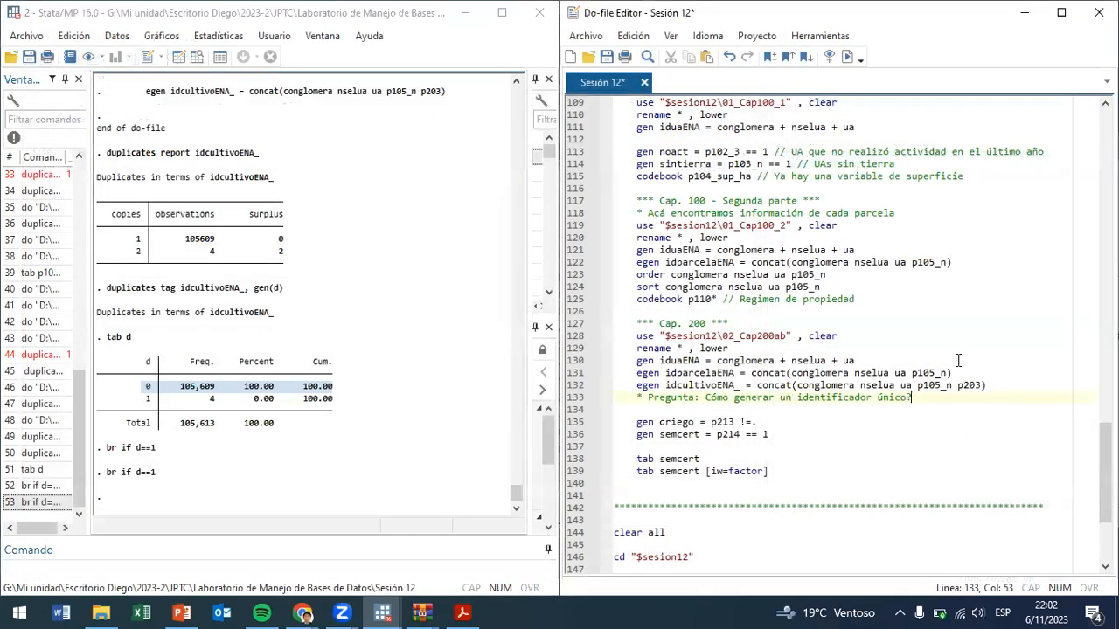
key(Return)
text(drop)
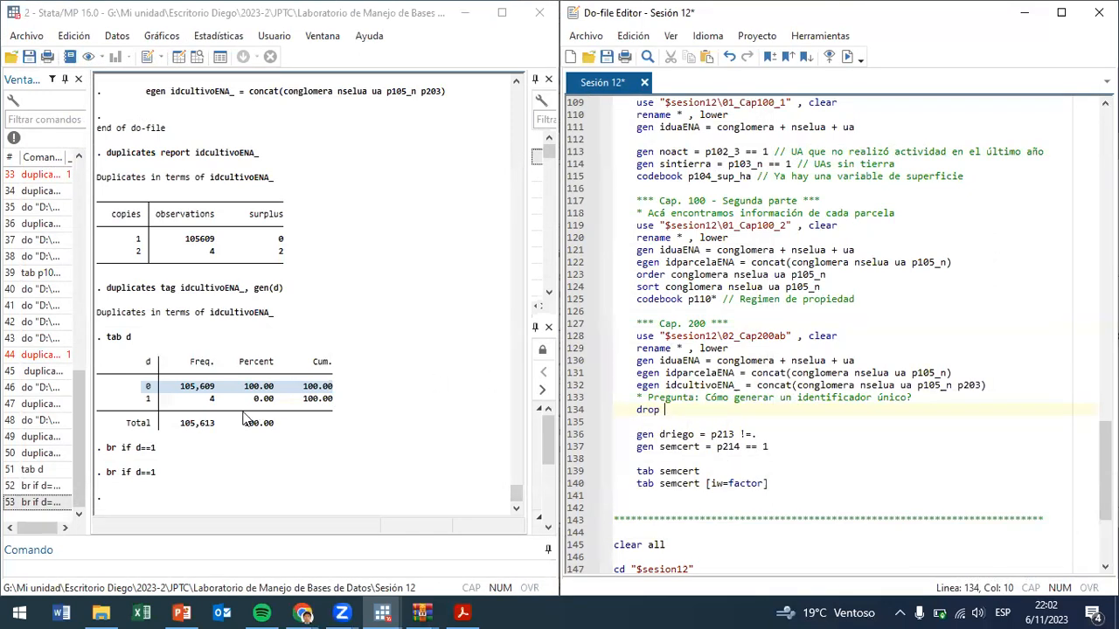
drag(146, 400, 179, 401)
click(714, 409)
text(if d==1)
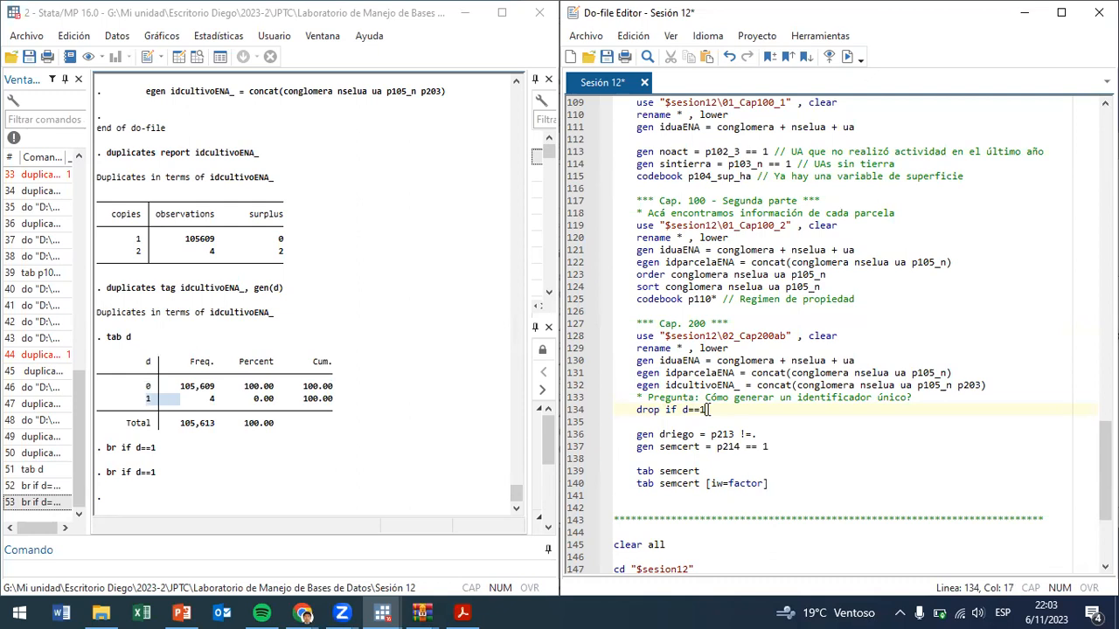
drag(708, 409, 614, 409)
key(ctrl+d)
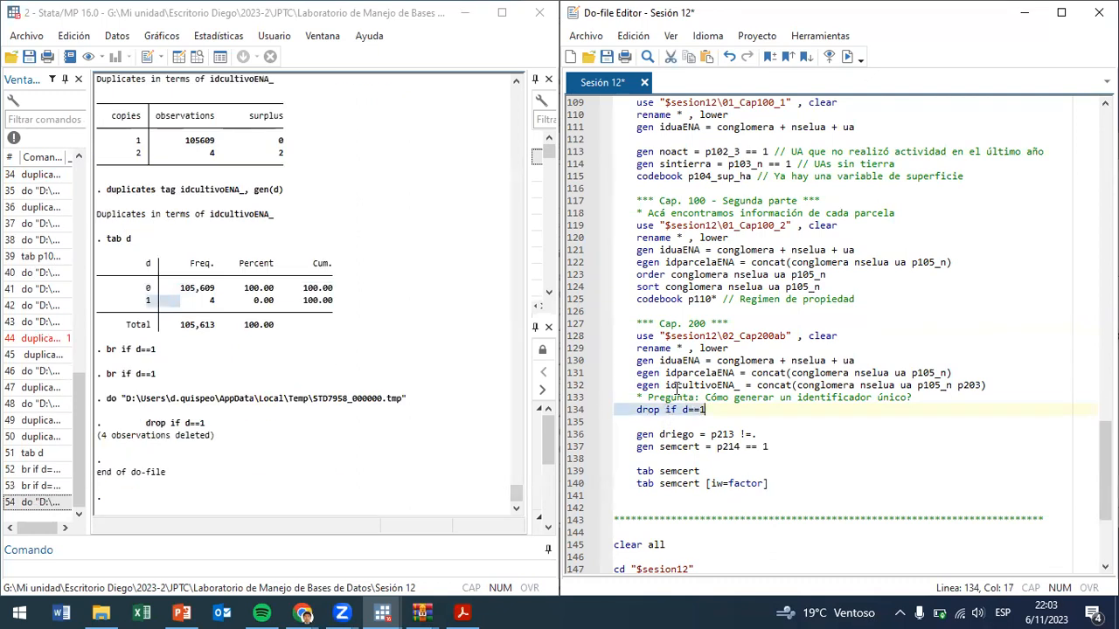
- Widen the command history to read it, rerun duplicates report idcultivoENA_, and narrow the history again
click(44, 437)
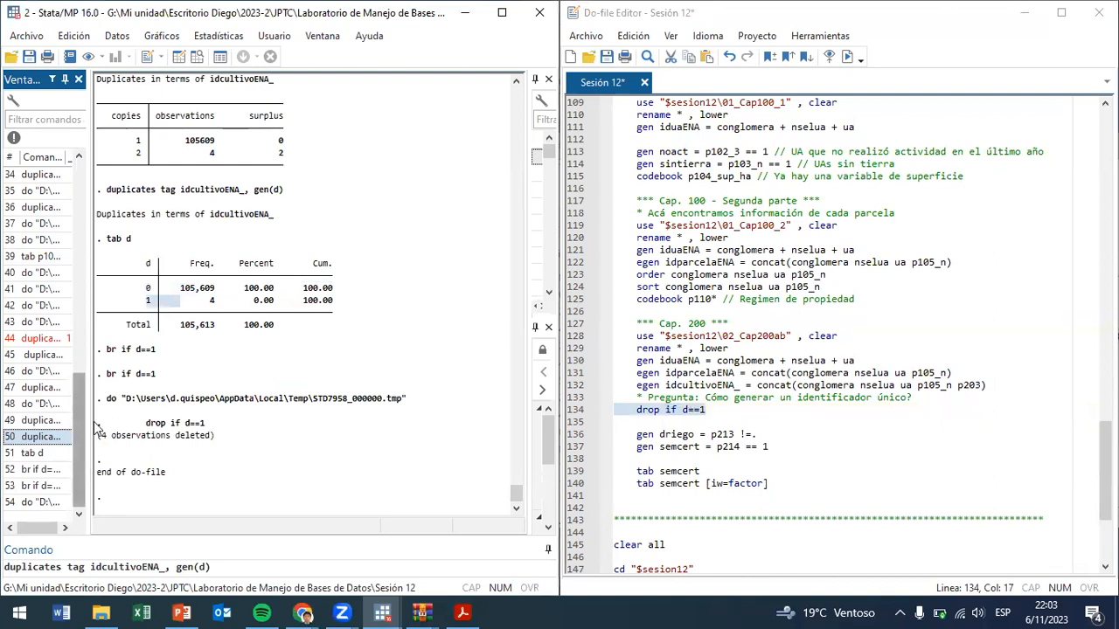
drag(92, 426, 259, 426)
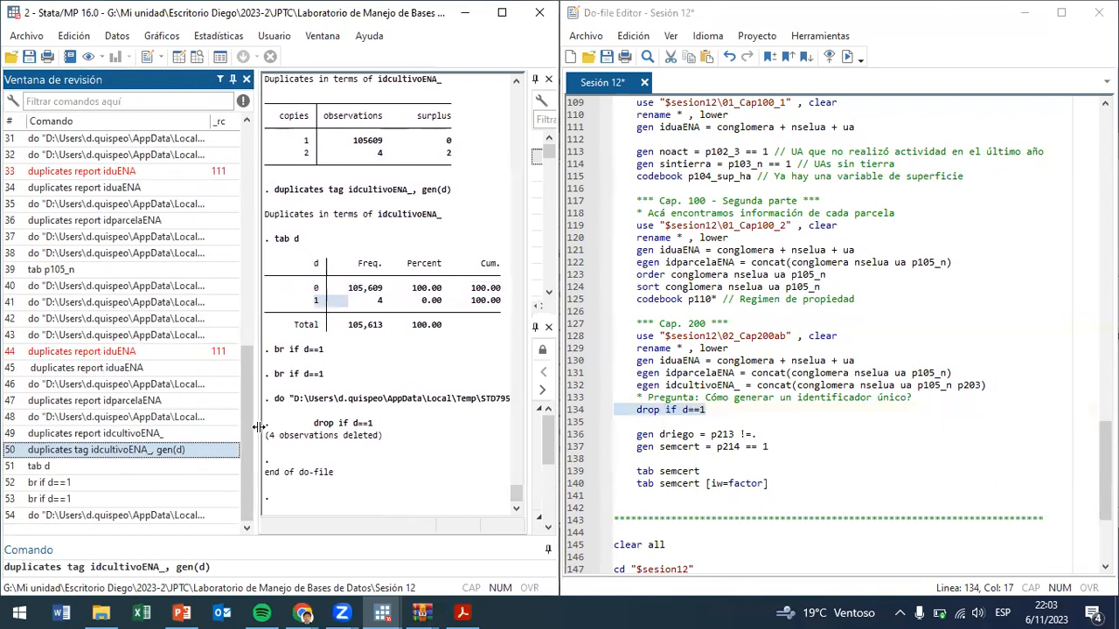
double_click(166, 433)
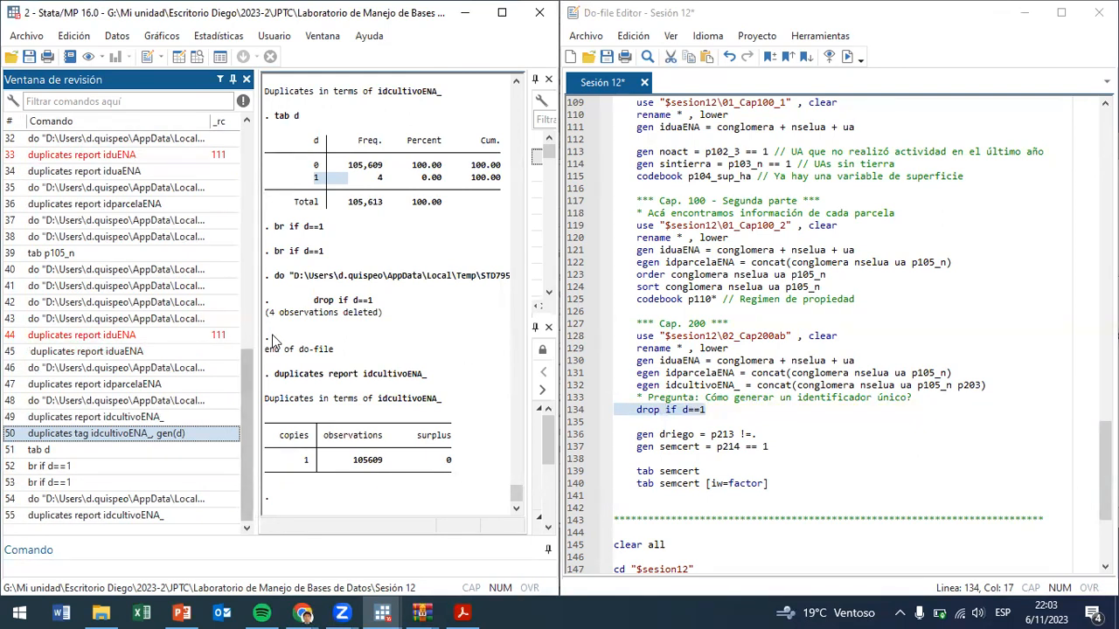
drag(262, 349, 48, 350)
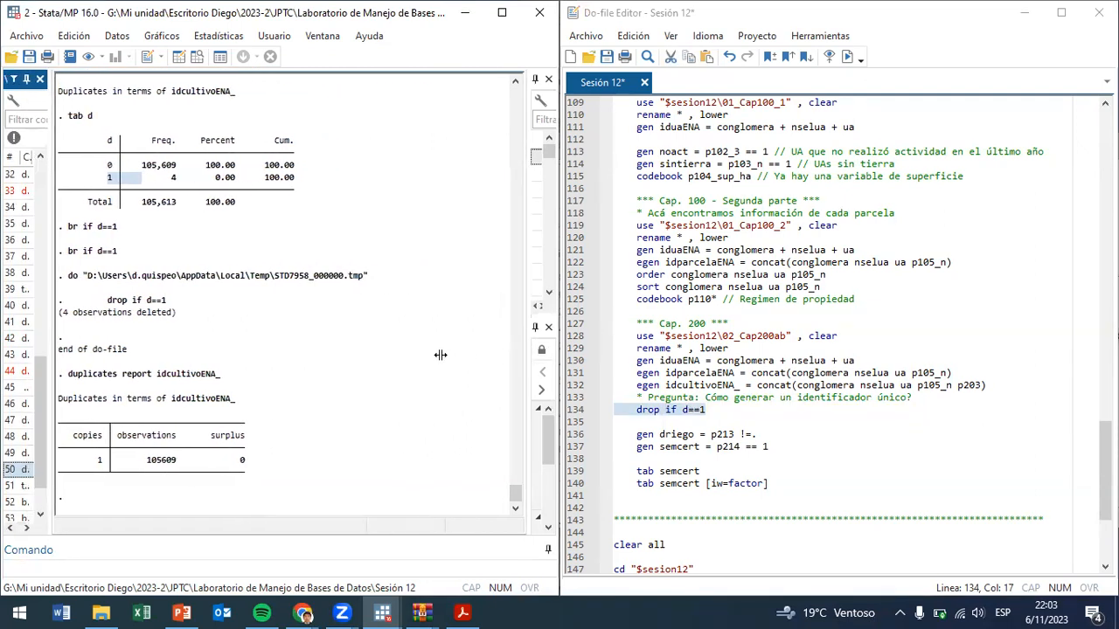
- Widen the Stata variables and properties area, check the dataset's number of observations, and close the data browser
drag(526, 354, 426, 354)
scroll(514, 483, down, 2)
click(520, 477)
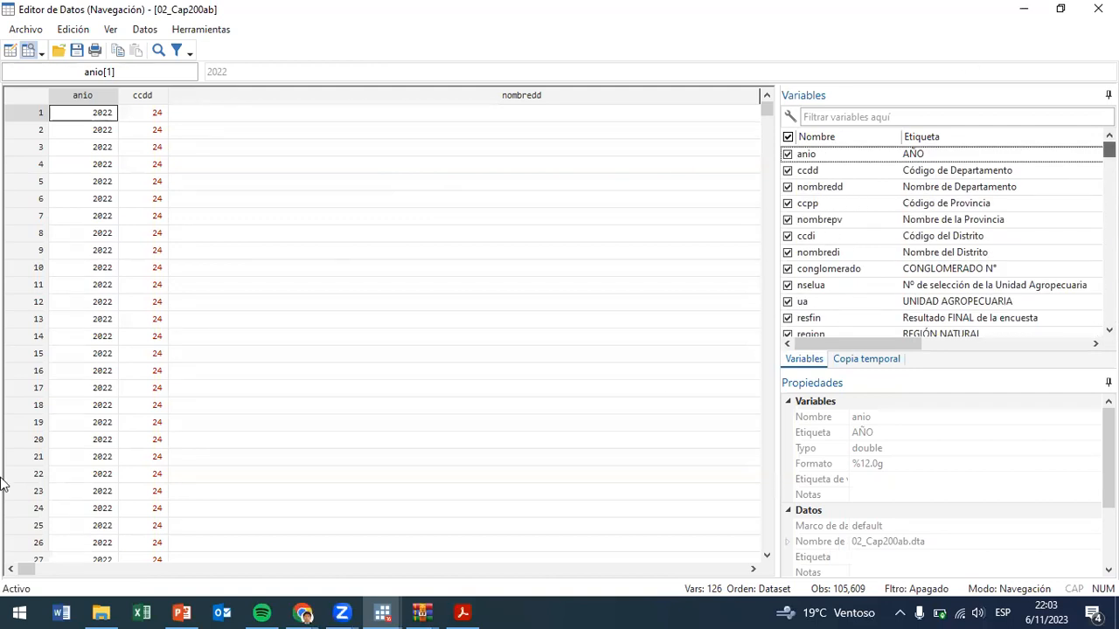
click(1097, 8)
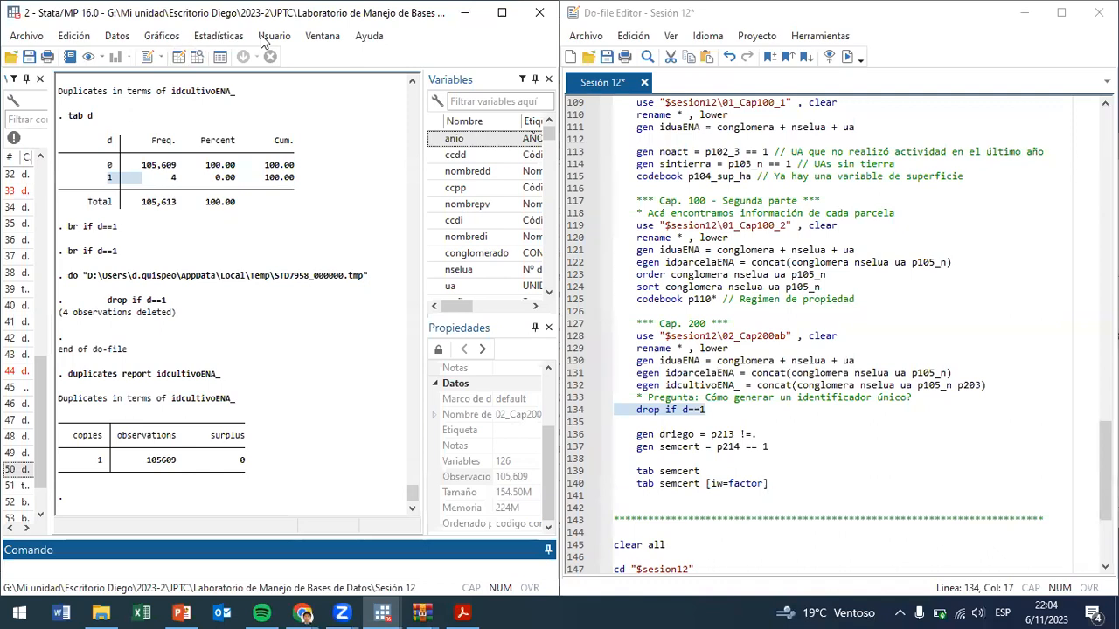
- Enlarge the data browser's variable list and read the labels of the Cap. 200 crop variables, including p105_n through p217
drag(1109, 150, 1109, 237)
drag(777, 271, 564, 297)
drag(759, 371, 758, 522)
scroll(822, 280, up, 10)
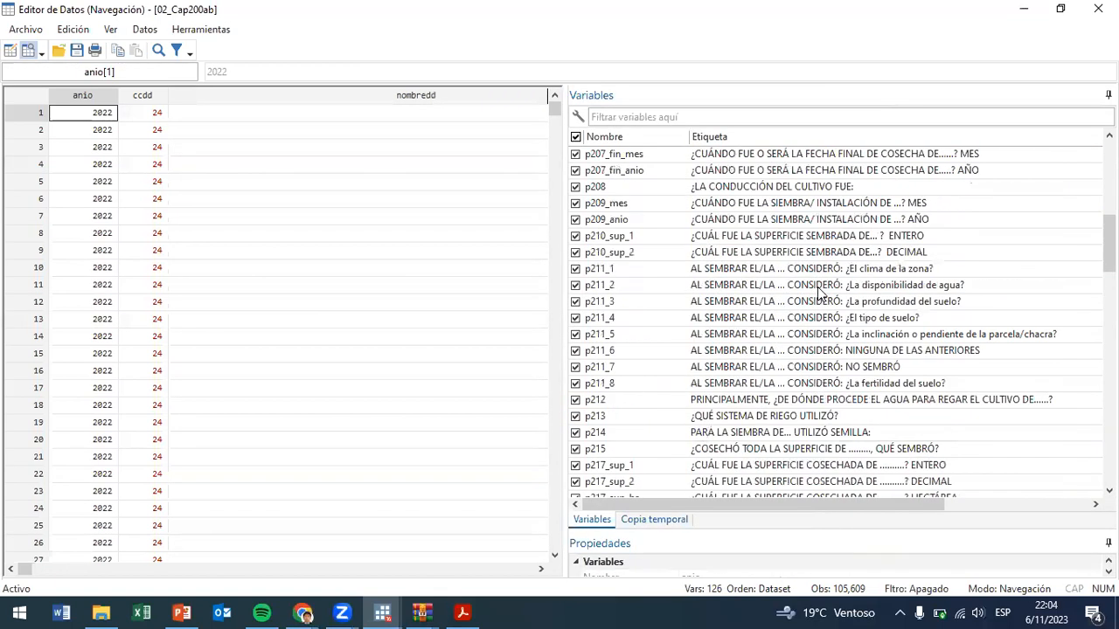
scroll(821, 293, up, 3)
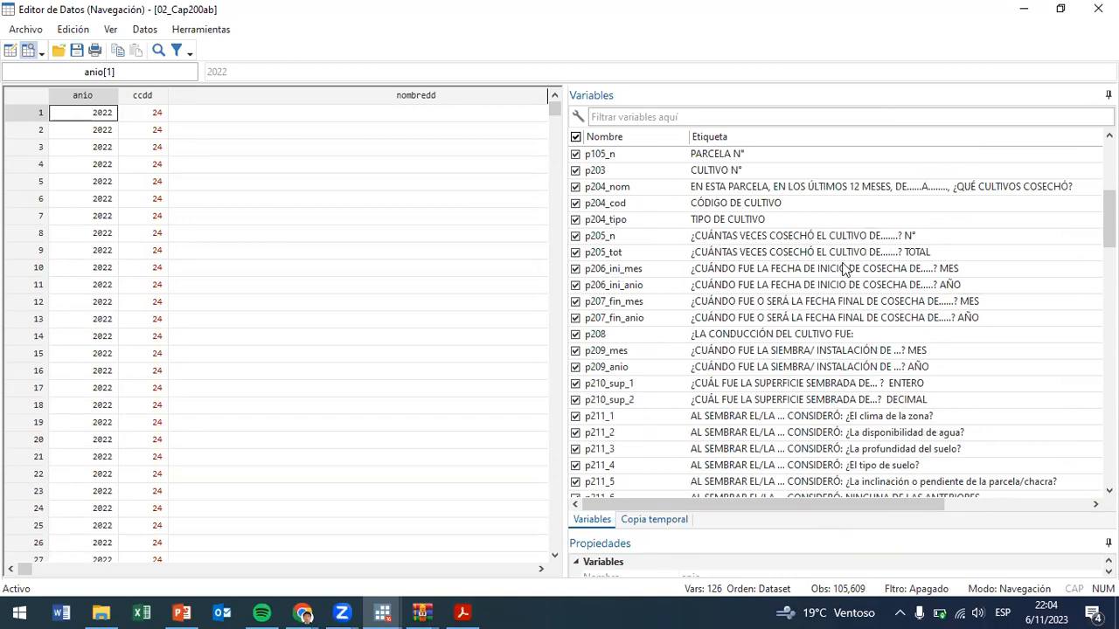
- Read the Cap. 200 variable labels on production and its destination, from p219 through the p220 group to p221_1 and p221_2
scroll(844, 269, down, 14)
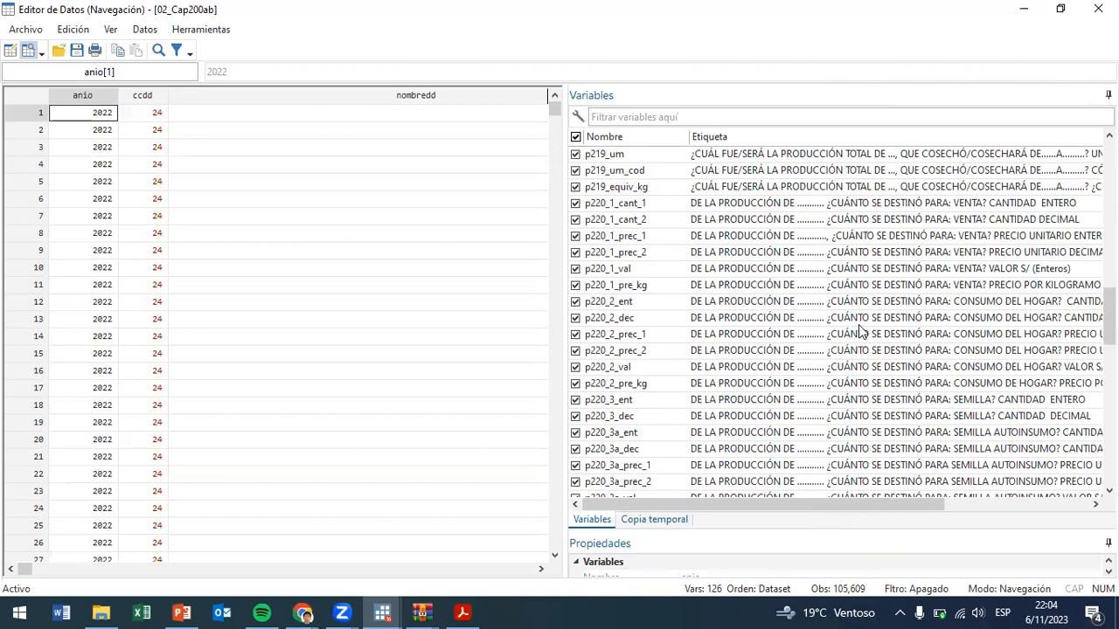
scroll(860, 331, down, 4)
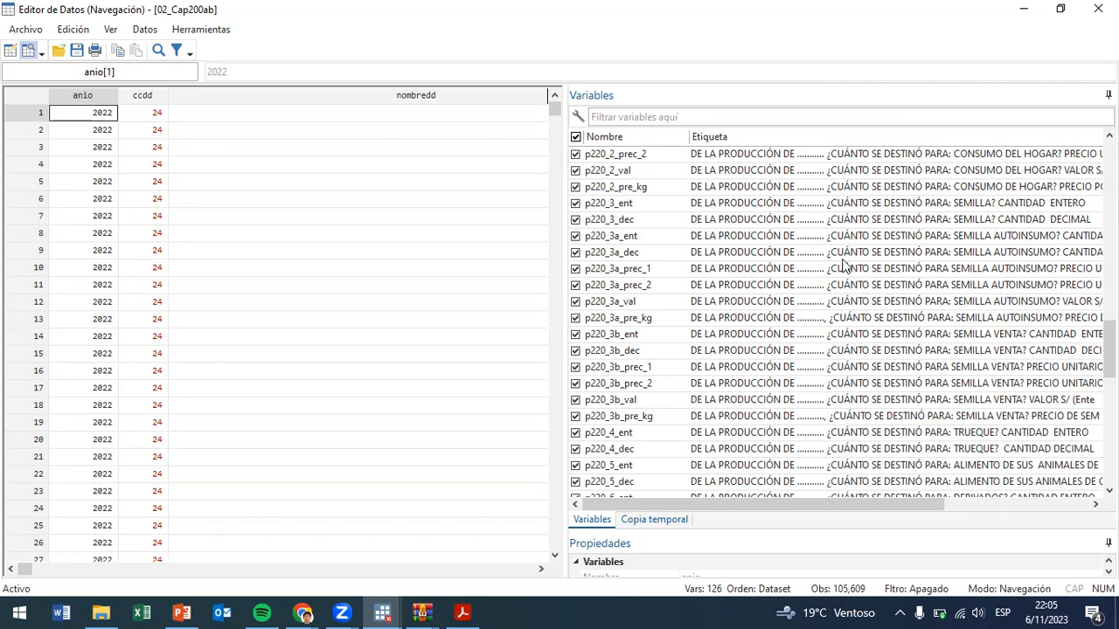
scroll(843, 264, down, 4)
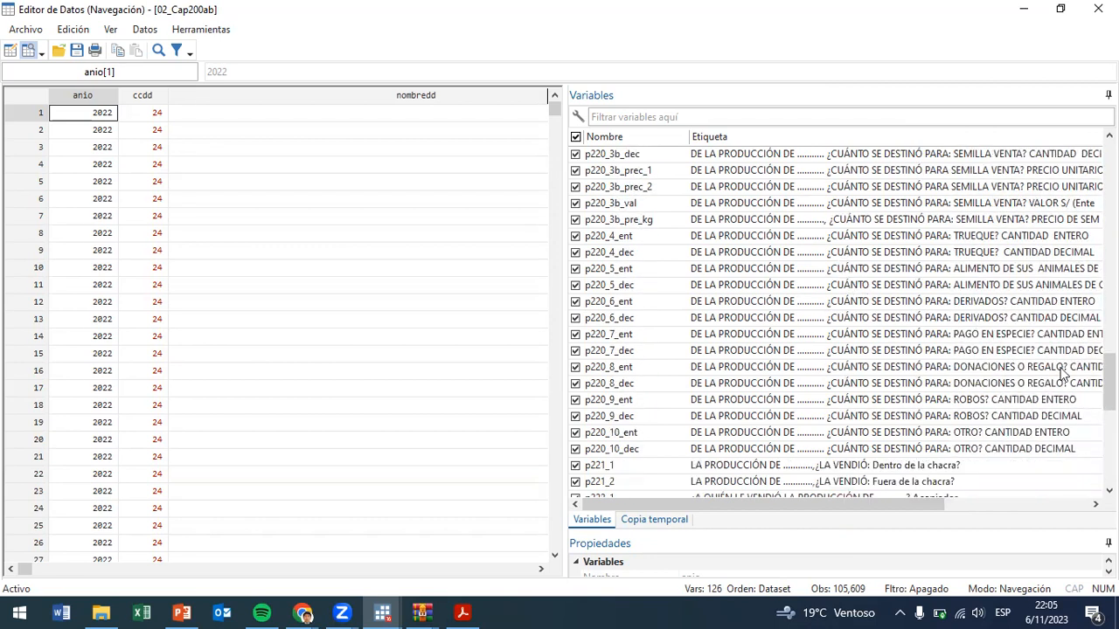
click(974, 367)
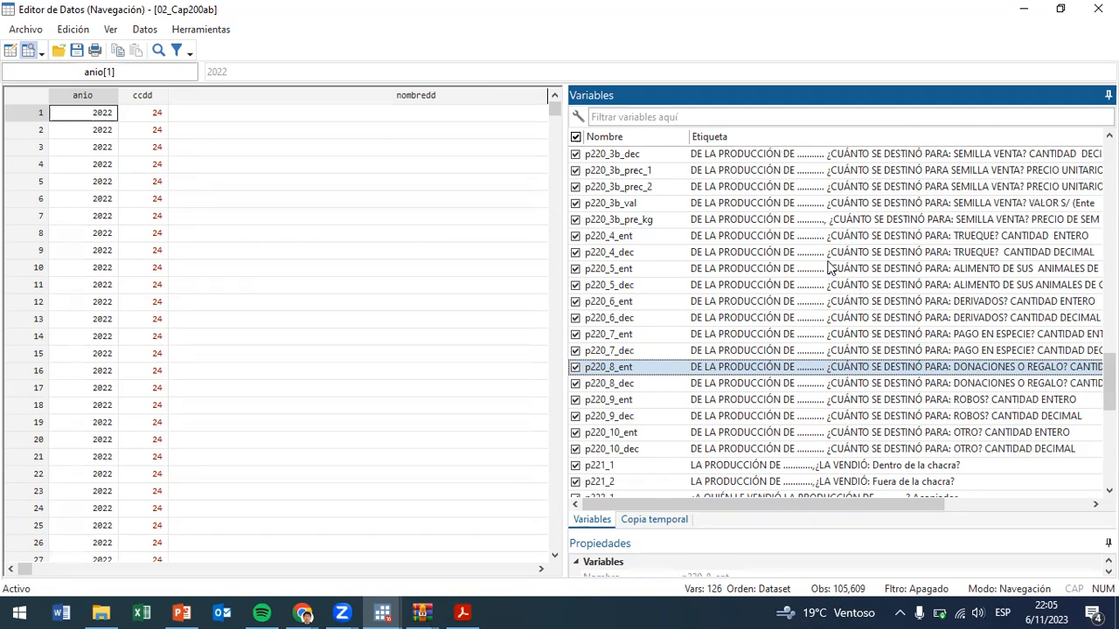
scroll(774, 239, down, 3)
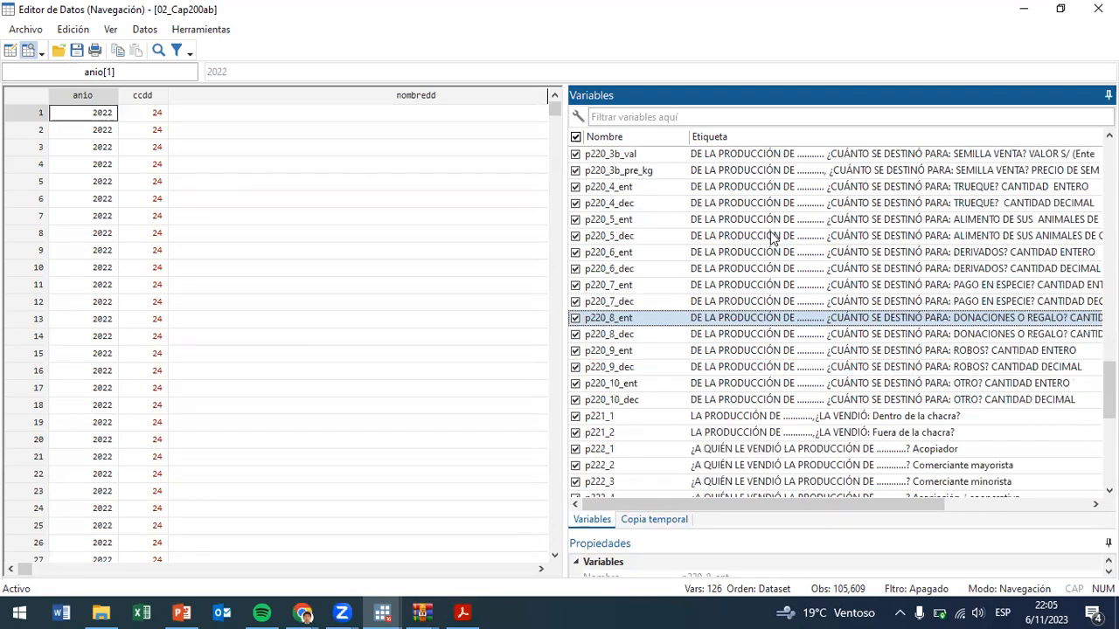
click(874, 304)
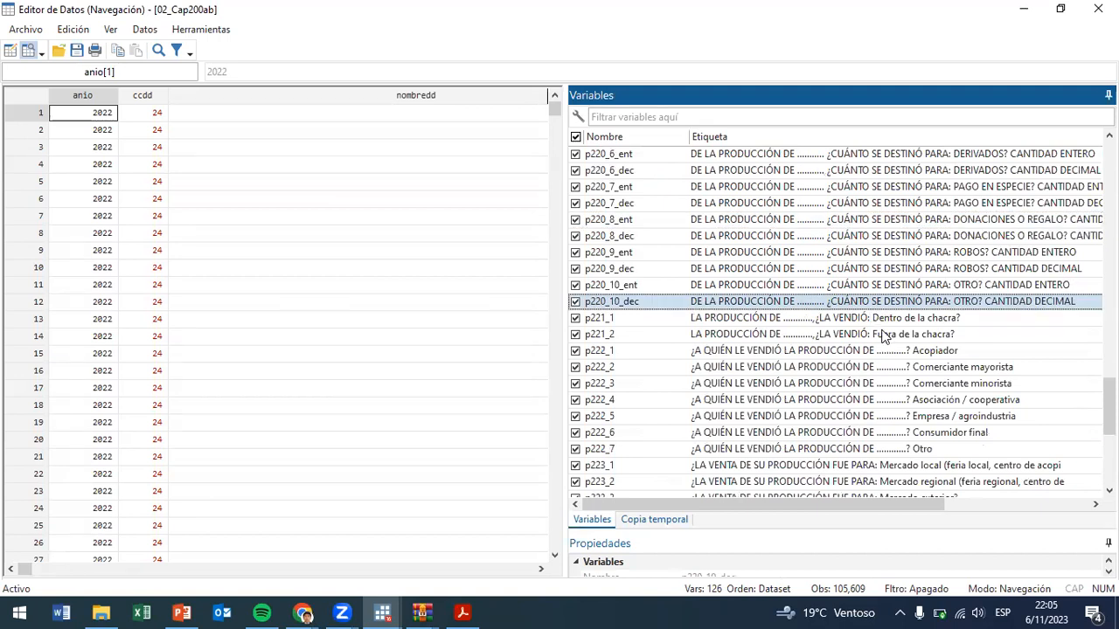
click(881, 322)
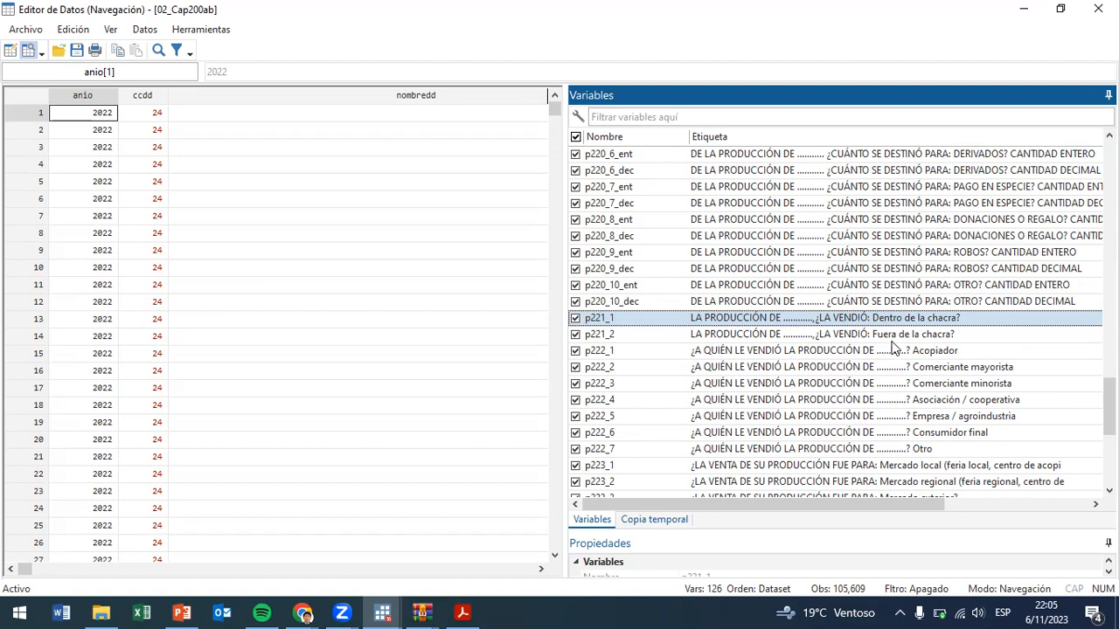
click(894, 337)
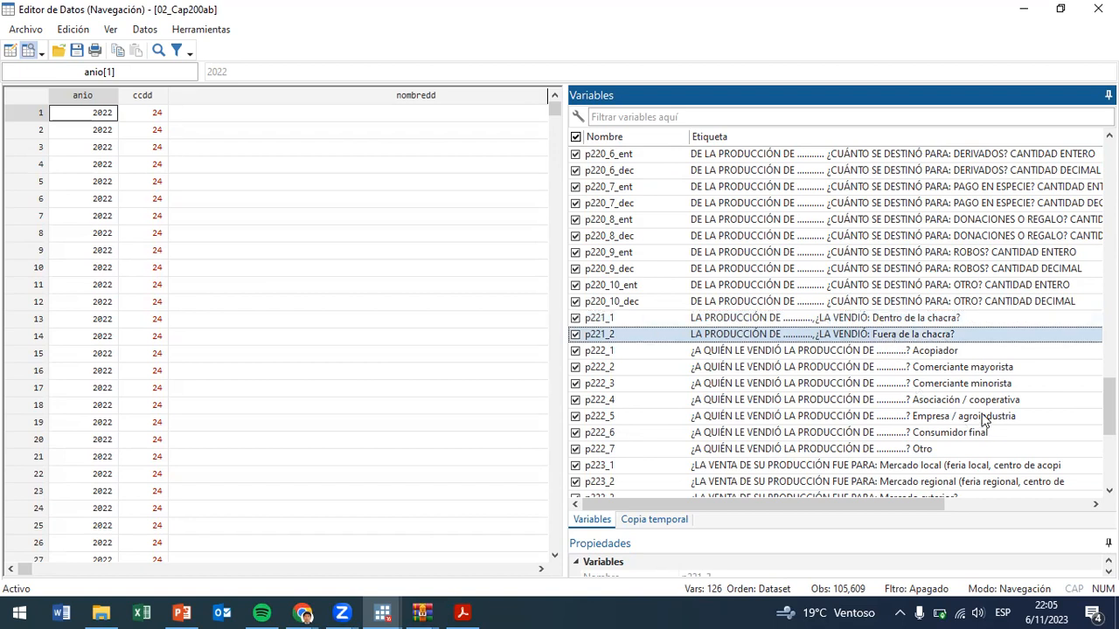
- Read the labels of the buyer, market and affected-production variables, p222_1 through p223b_8, and look back over the earlier crop variables
scroll(979, 411, down, 5)
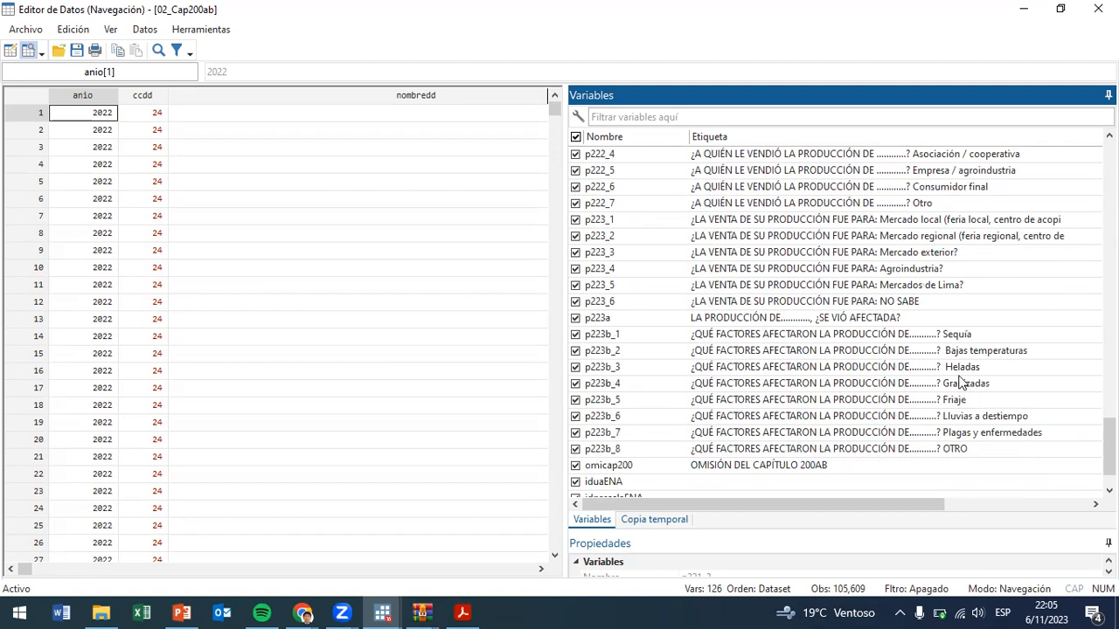
scroll(961, 383, down, 1)
click(853, 291)
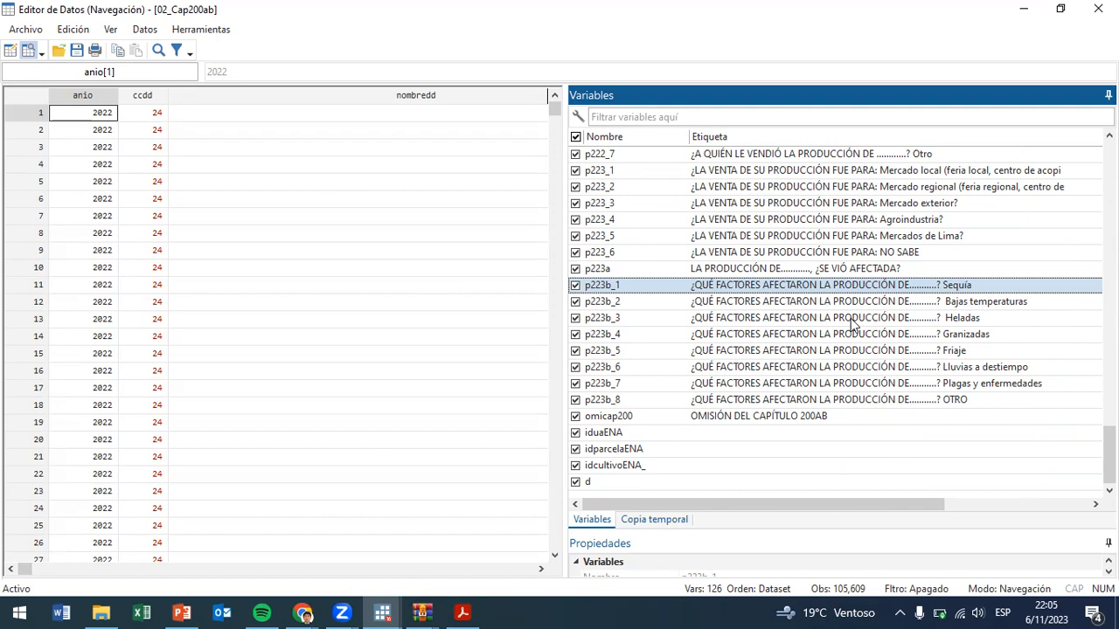
scroll(762, 389, up, 12)
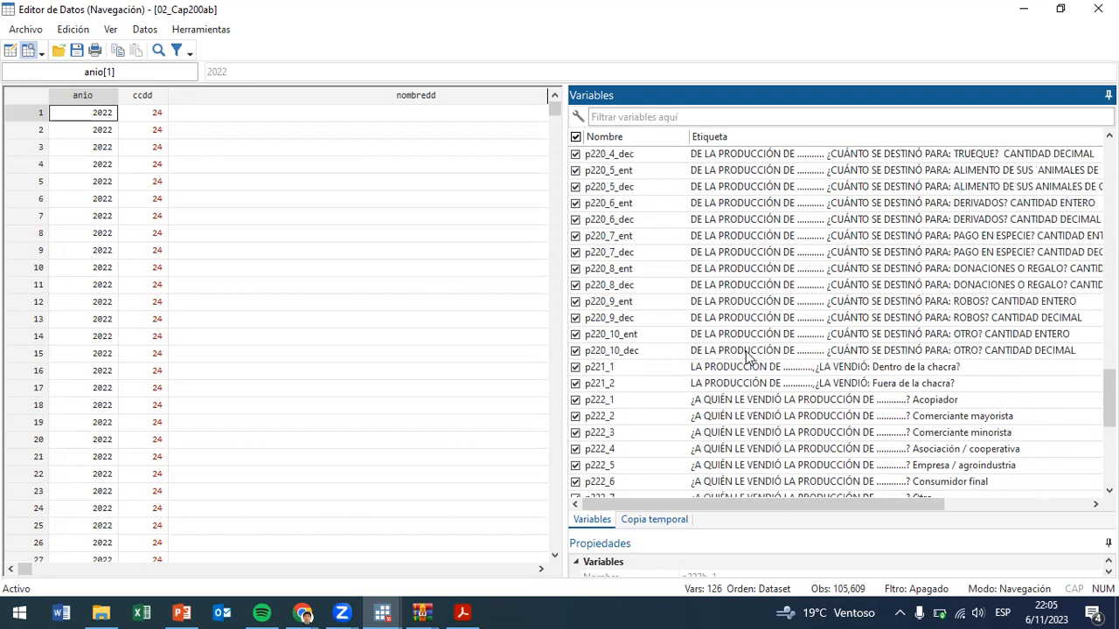
scroll(762, 389, up, 12)
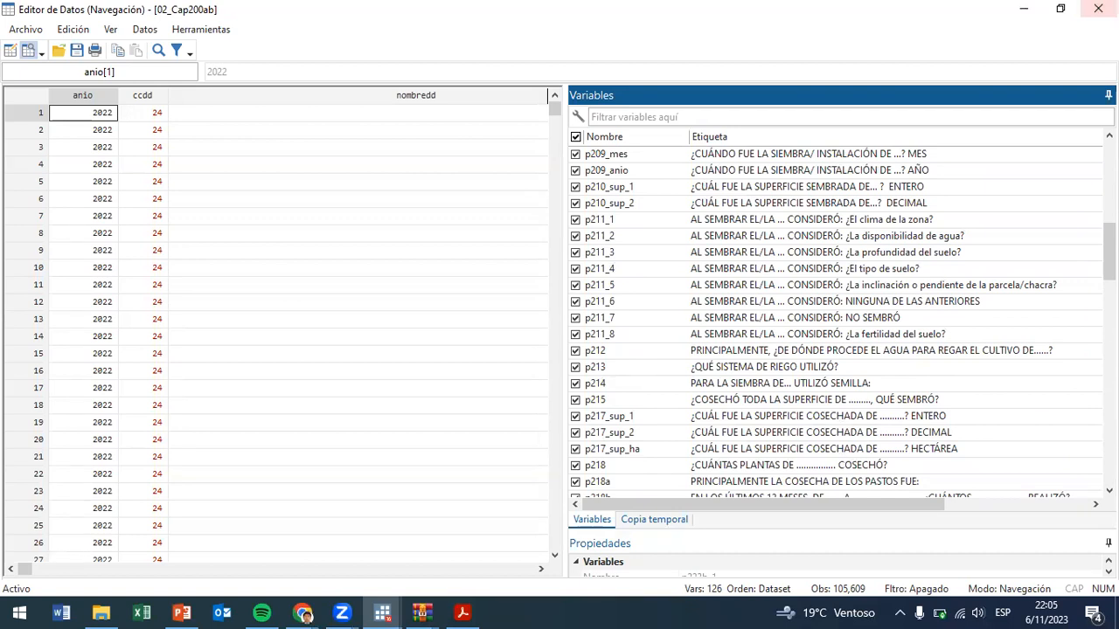
- Revisit the p223b variables on factors affecting production, including Sequía and Heladas, and minimize the data browser
drag(1108, 252, 1108, 442)
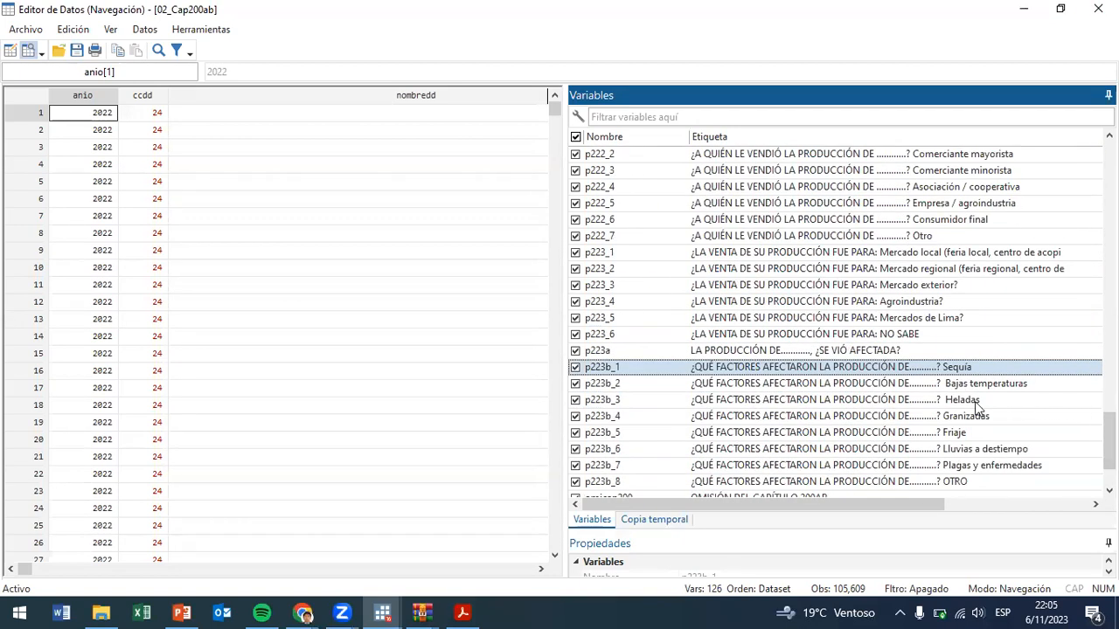
scroll(978, 407, down, 2)
drag(963, 401, 843, 349)
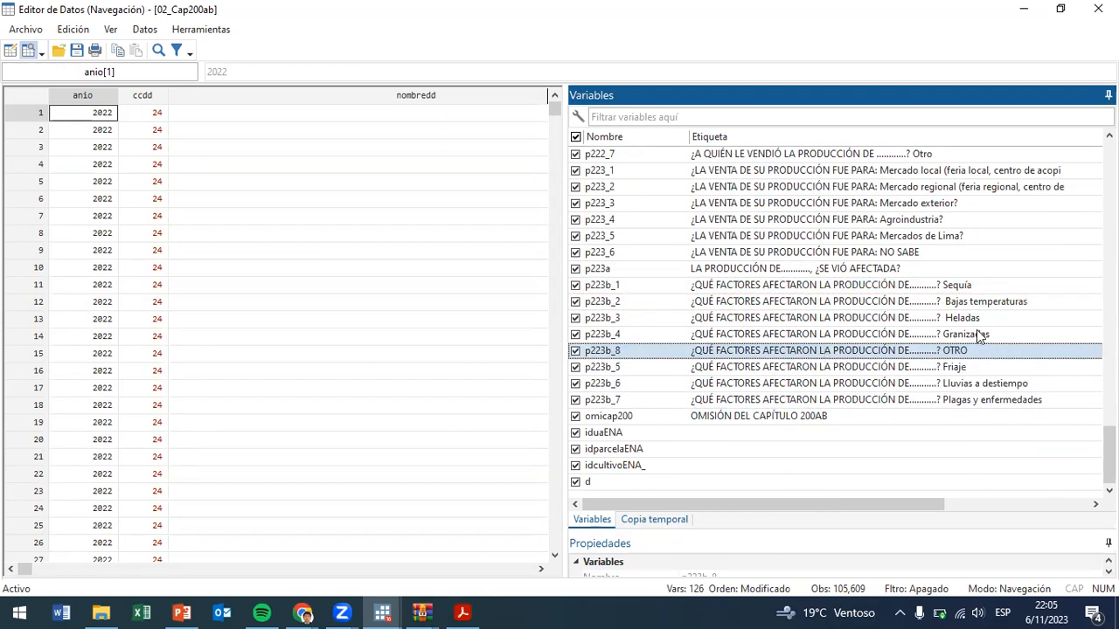
click(978, 318)
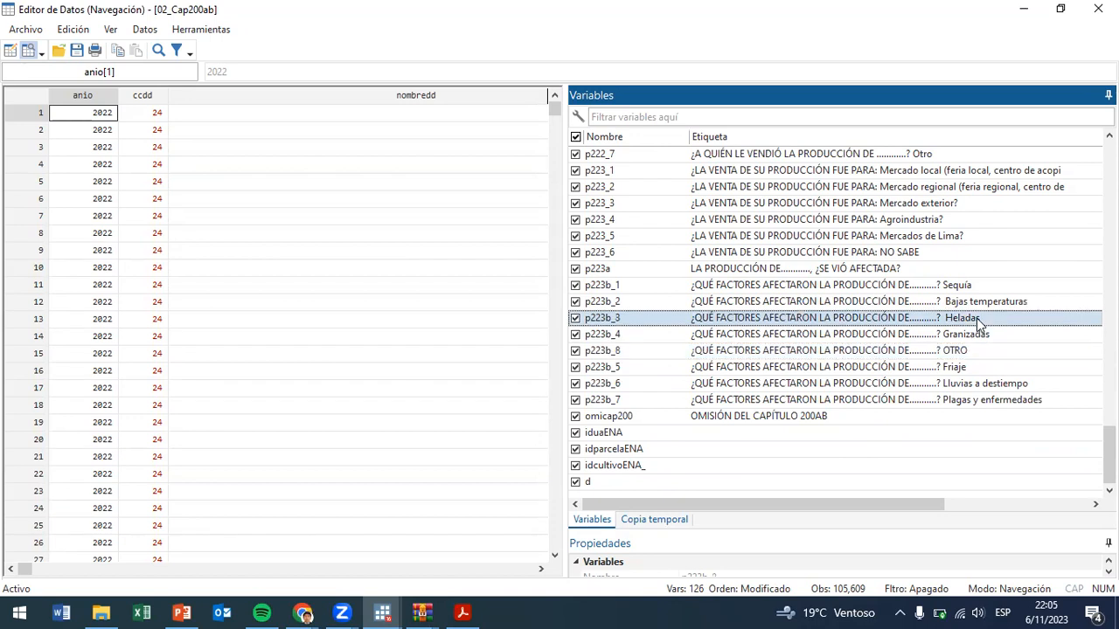
click(978, 318)
text(s)
key(Return)
click(940, 284)
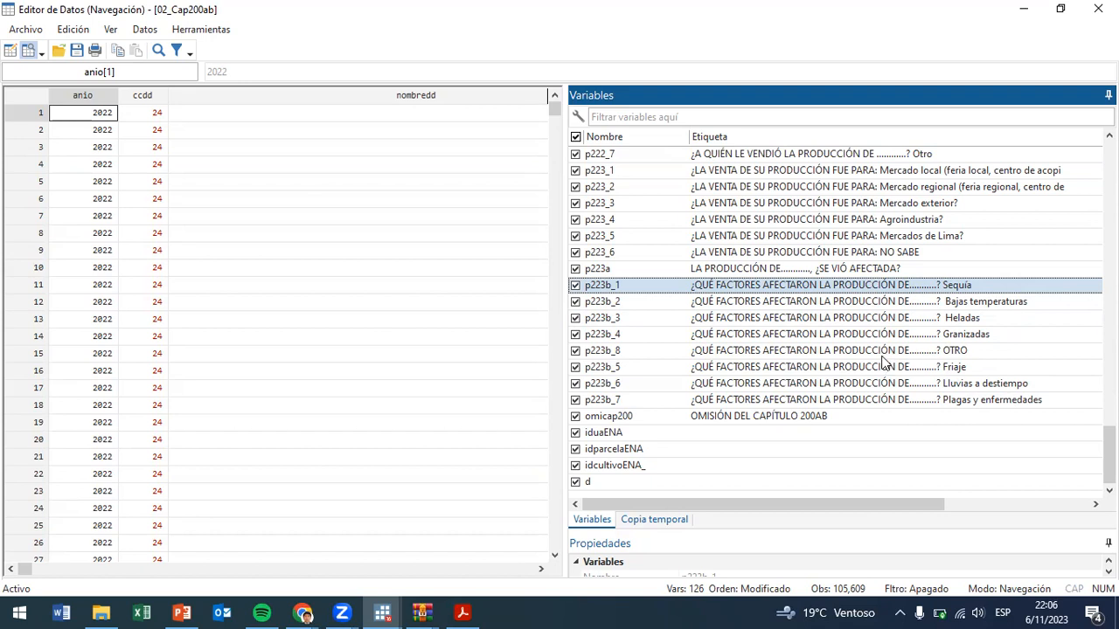
click(975, 320)
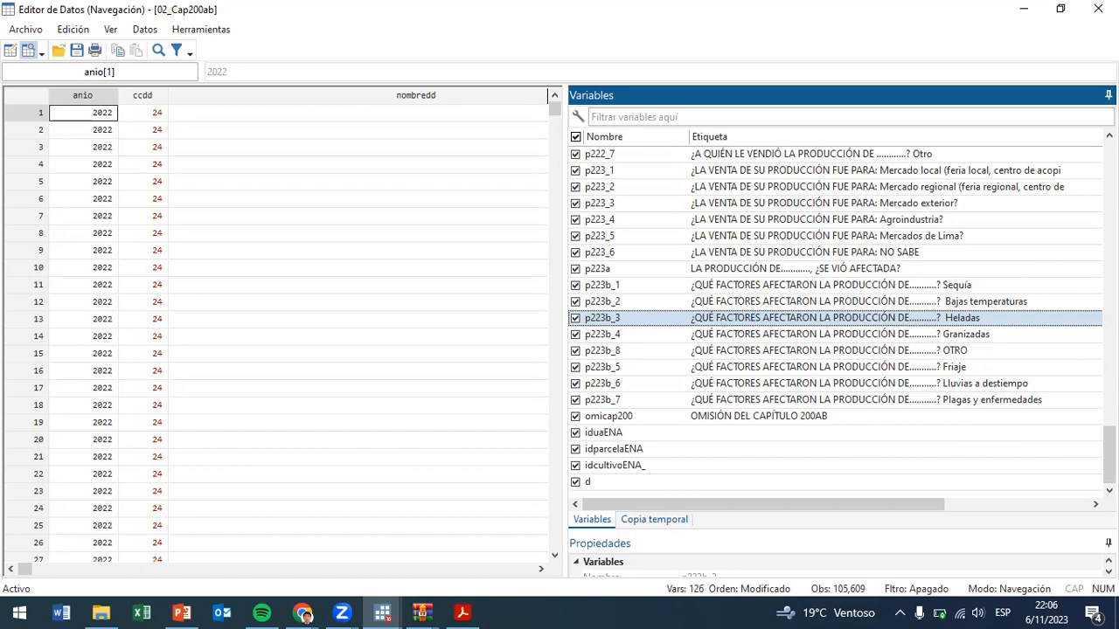
click(1061, 8)
click(1022, 11)
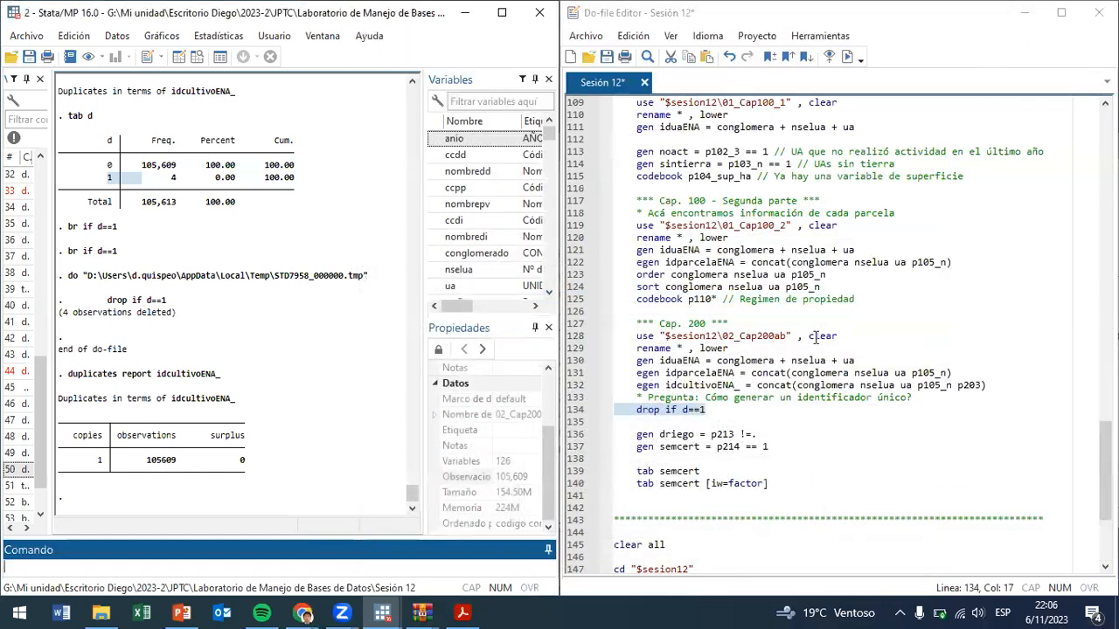
- Run only the do-file line gen driego = p213 !=. in the Cap. 200 section
click(692, 434)
drag(711, 436, 730, 436)
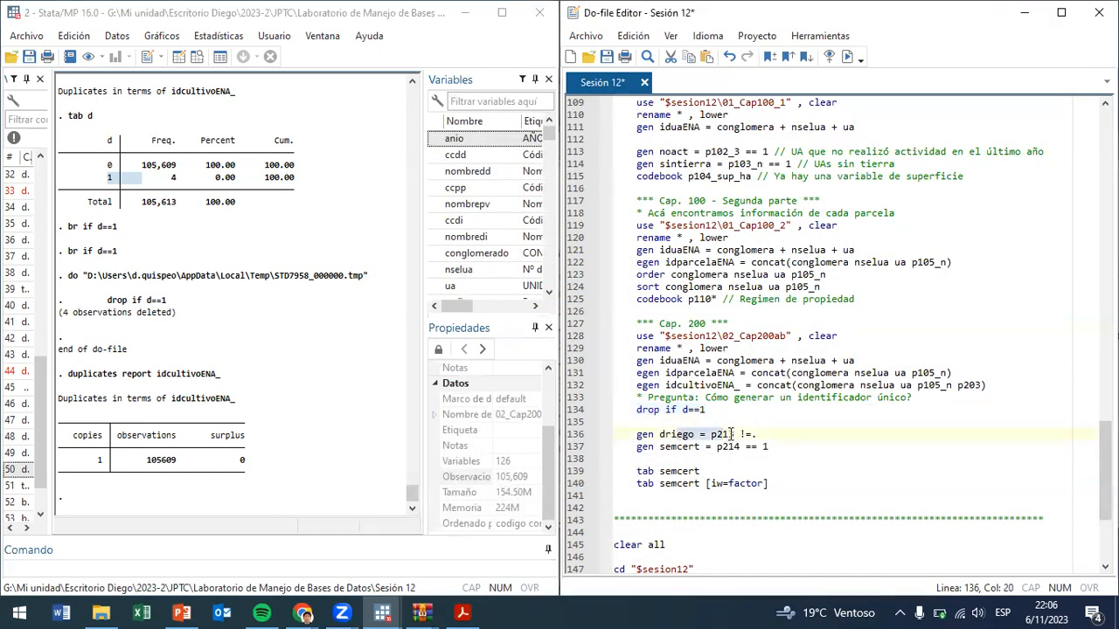
key(ctrl+d)
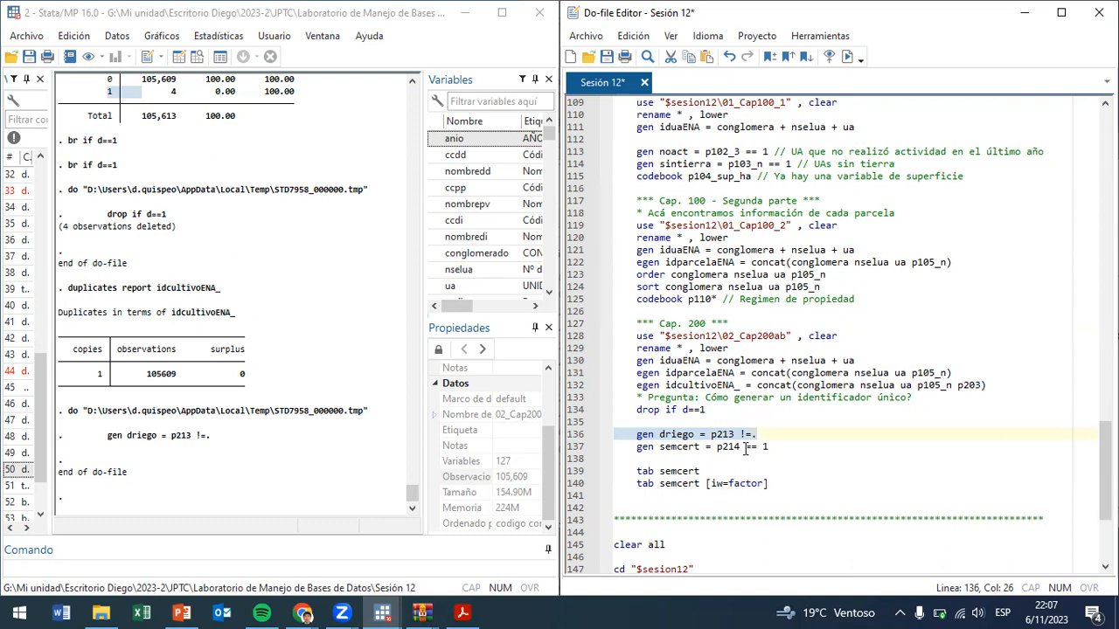
- Try to tabulate semcert by running only its unweighted tab line in the do-file
click(717, 446)
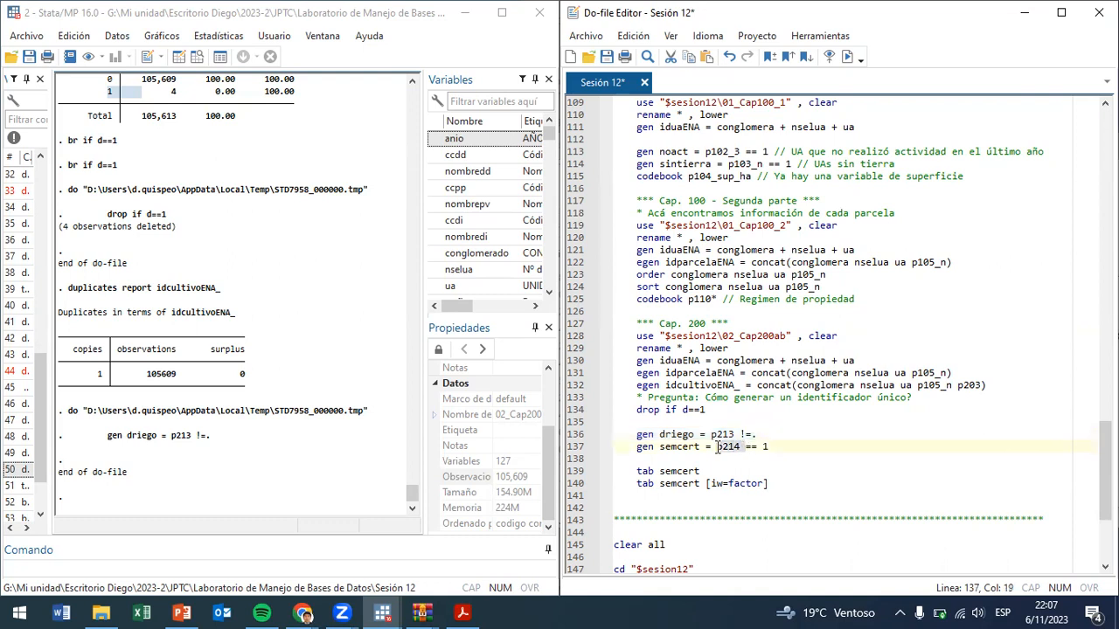
drag(615, 471, 704, 471)
key(ctrl+d)
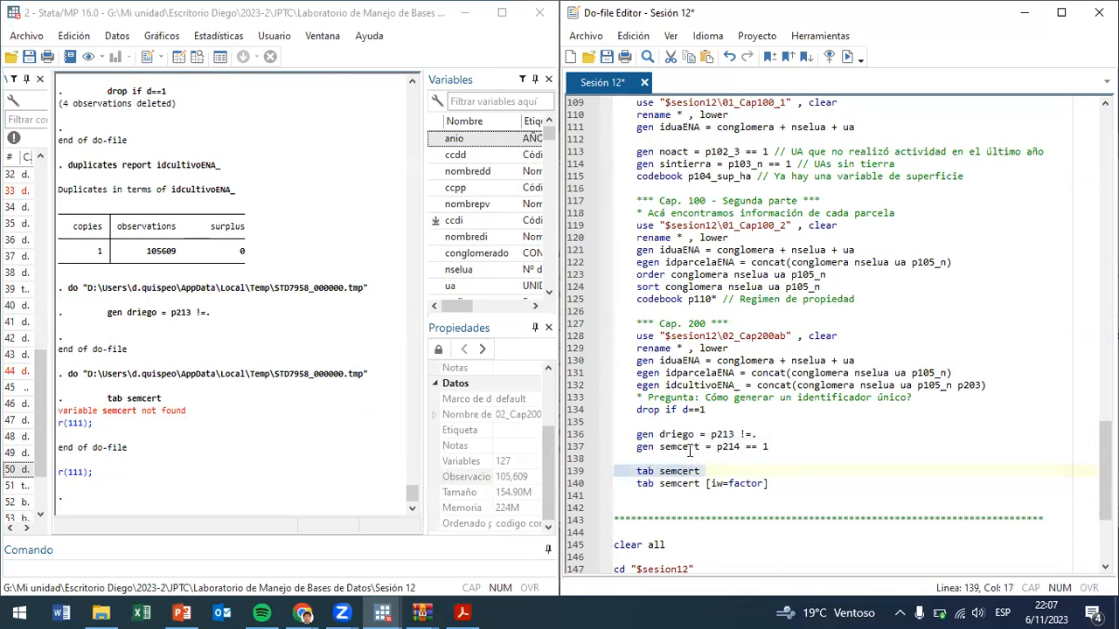
- Replace semcert with driego in the unweighted tab line and run that line
drag(693, 434, 660, 435)
key(ctrl+c)
drag(708, 471, 659, 471)
key(ctrl+v)
triple_click(659, 471)
key(ctrl+d)
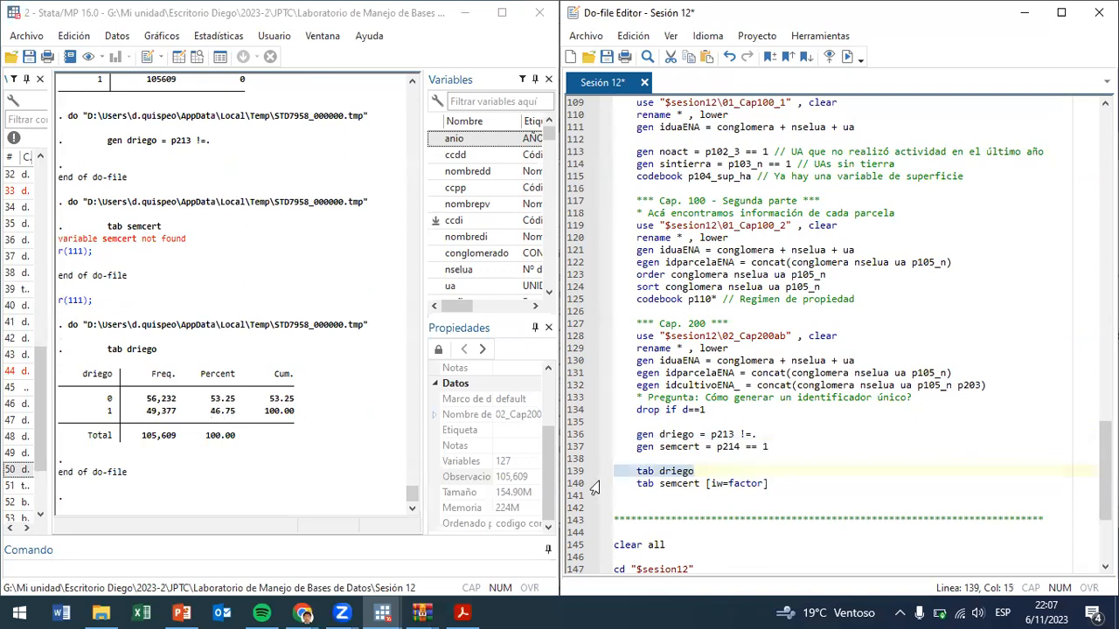
- Try to run the weighted tabulation line tab semcert [iw=factor]
drag(595, 485, 732, 483)
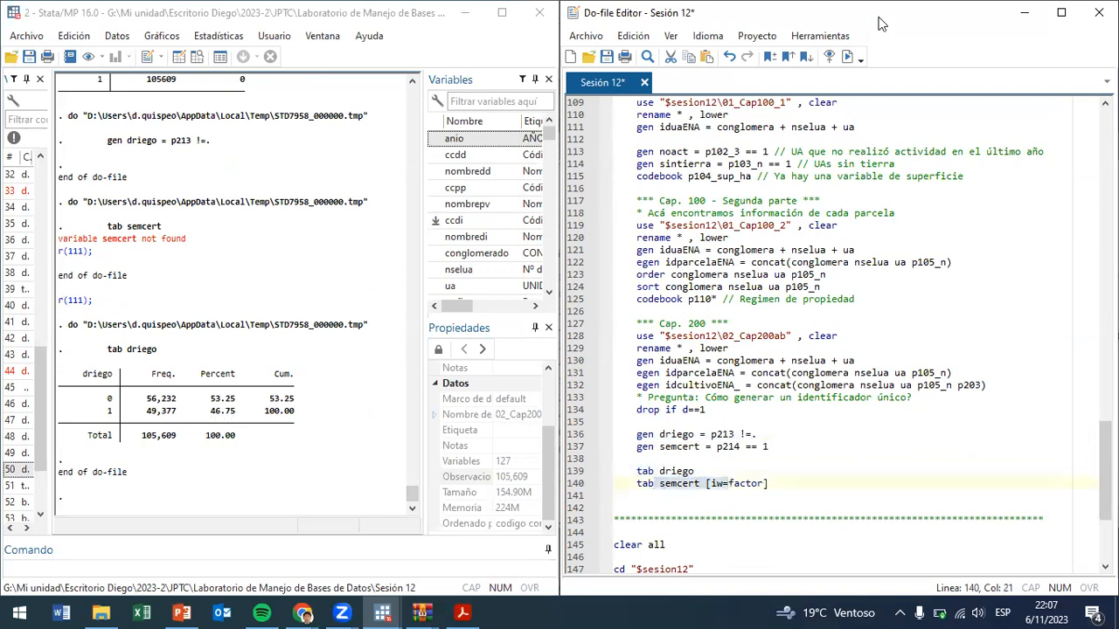
click(839, 61)
key(Up)
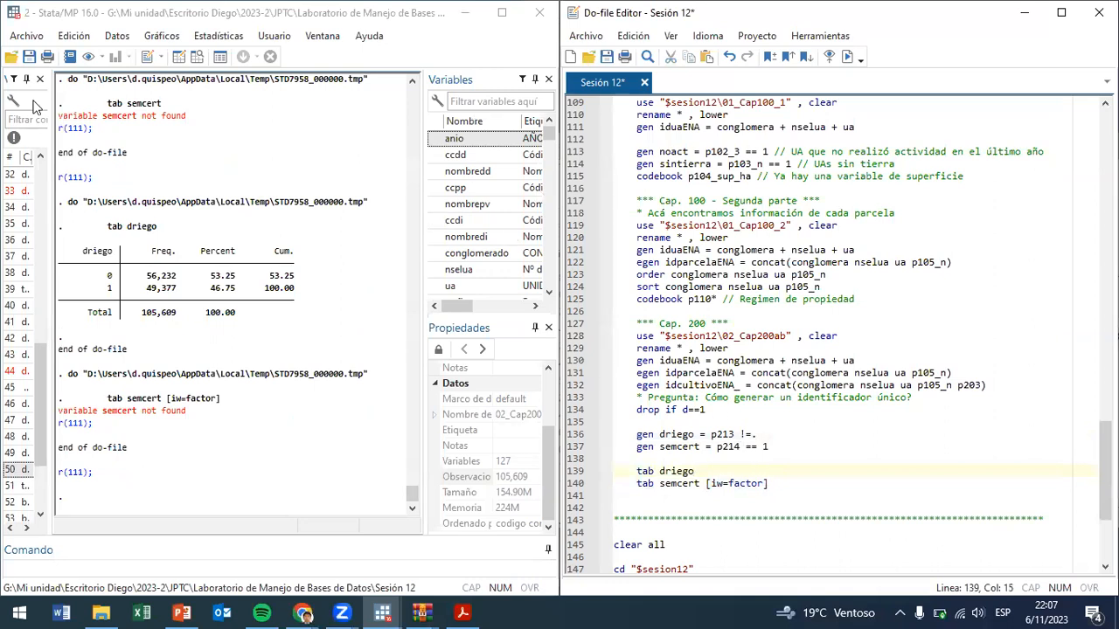
- Filter the main Stata window's variable list by fac to find the expansion factor variable
drag(114, 12, 109, 56)
click(470, 146)
text(fac)
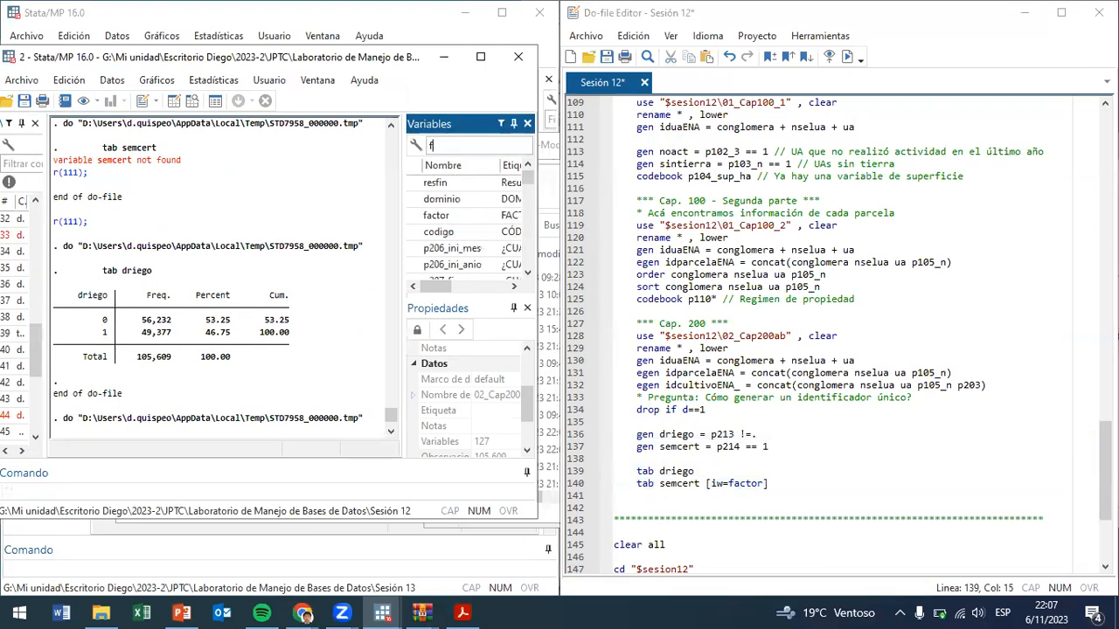
- Replace semcert with driego in the weighted tab line, run tab driego [iw=factor], and review its output
click(693, 471)
double_click(691, 471)
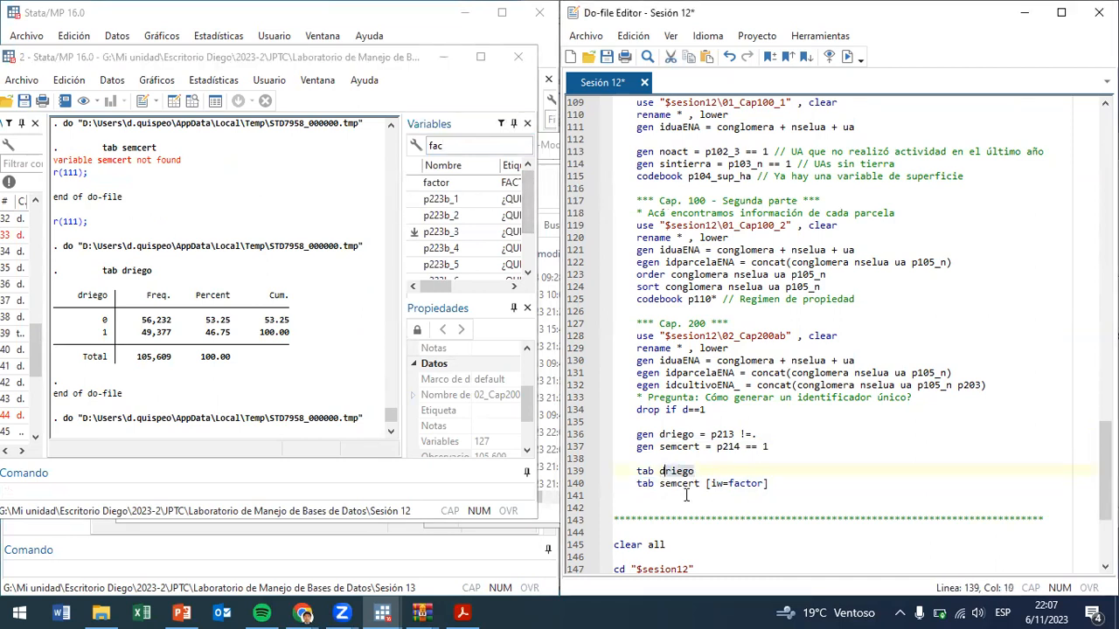
drag(661, 471, 697, 486)
click(699, 486)
key(BackSpace)
key(BackSpace)
key(BackSpace)
key(BackSpace)
key(BackSpace)
key(BackSpace)
key(BackSpace)
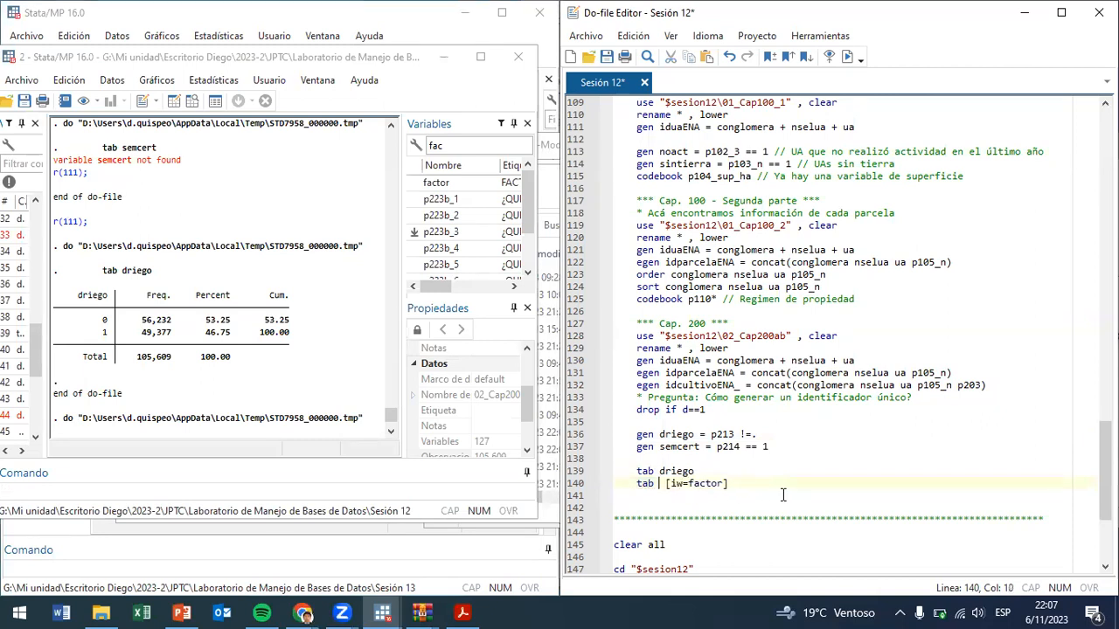
text(driego)
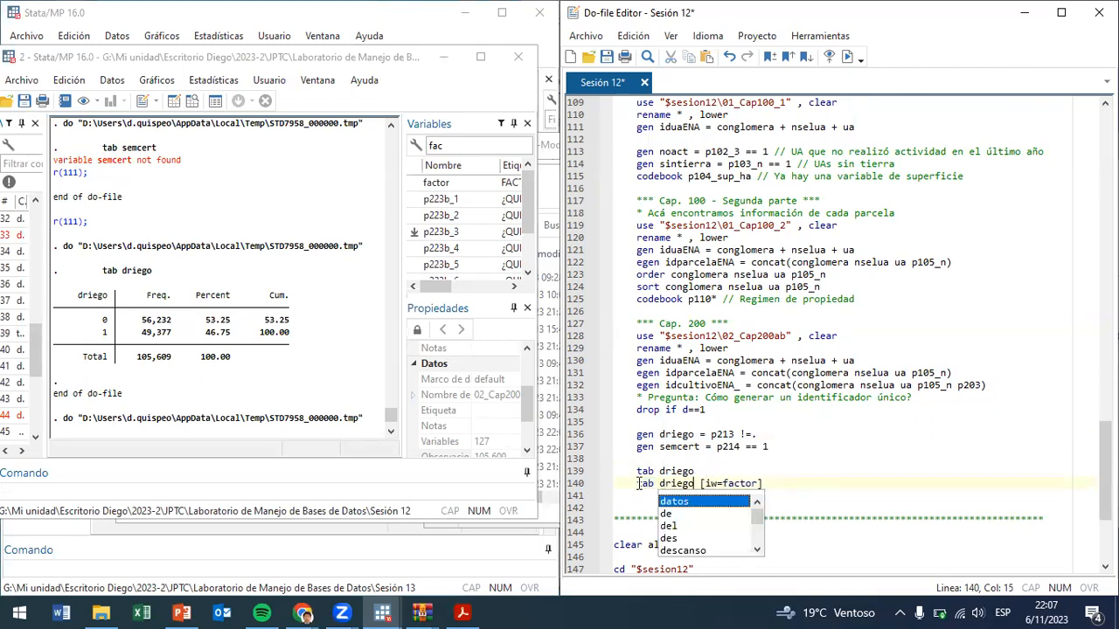
click(675, 483)
key(ctrl+d)
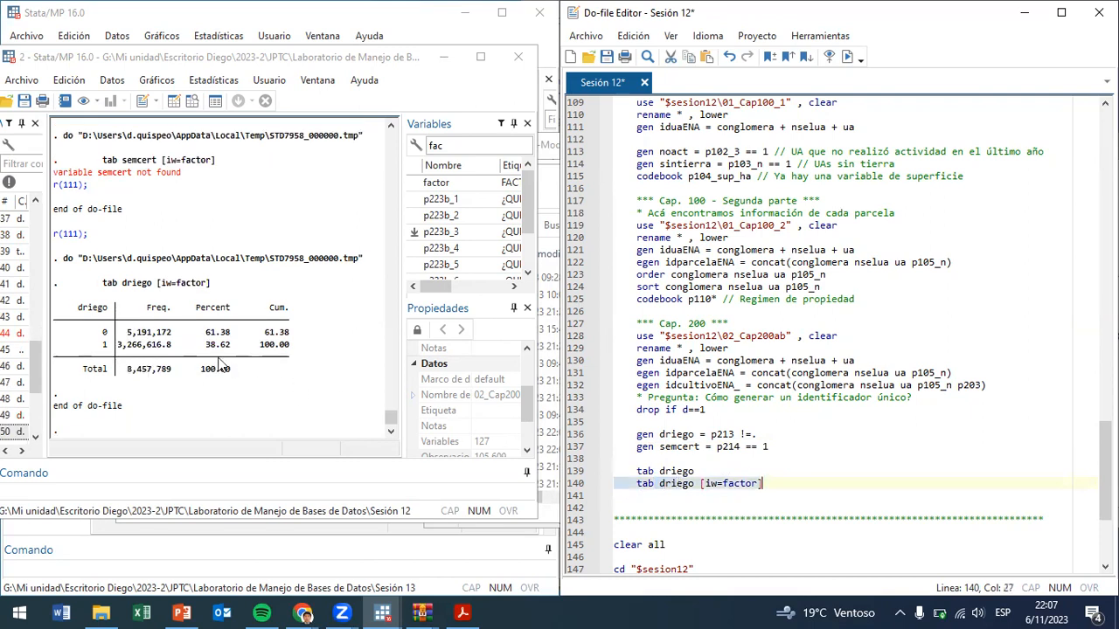
scroll(245, 384, up, 2)
scroll(231, 421, down, 1)
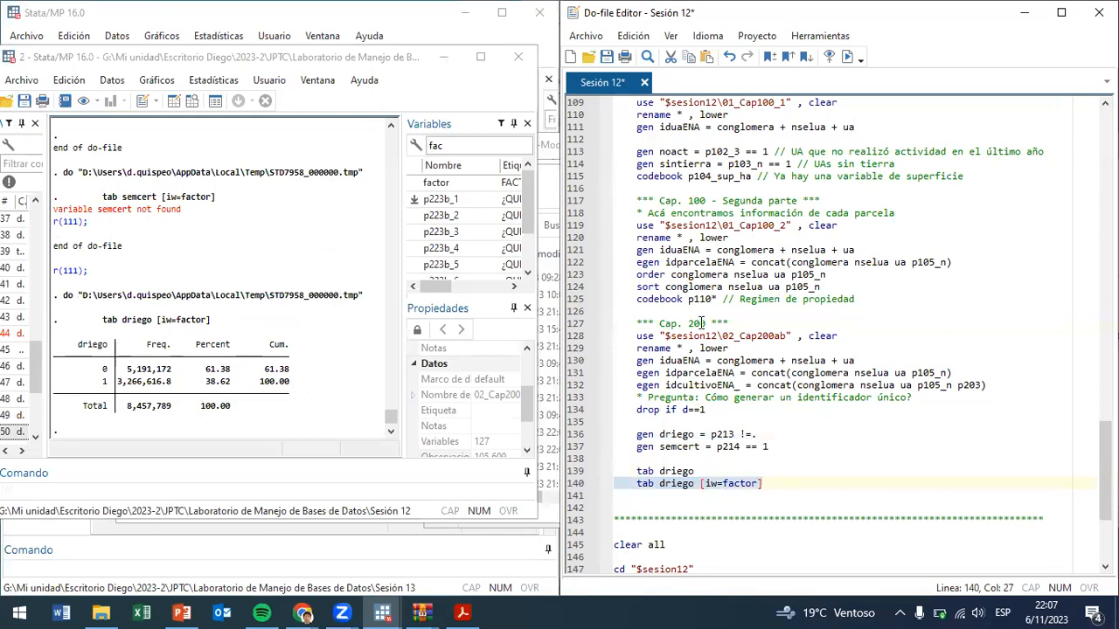
- Filter the variable list by p214, the variable behind semcert, and widen the variables area to read its label
click(702, 446)
double_click(717, 446)
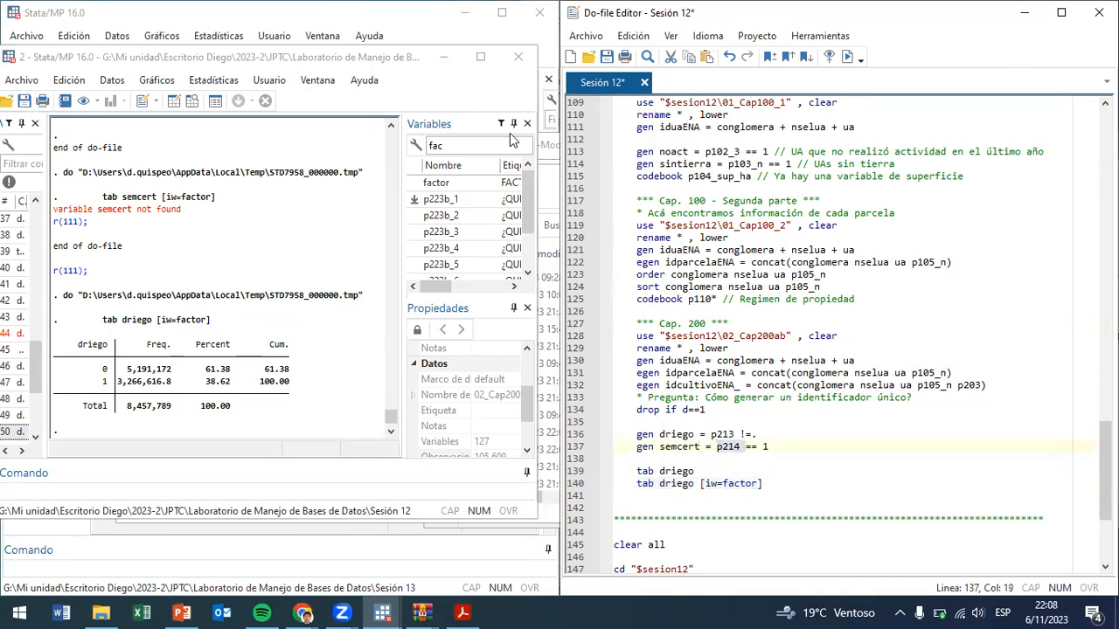
double_click(474, 145)
key(ctrl+v)
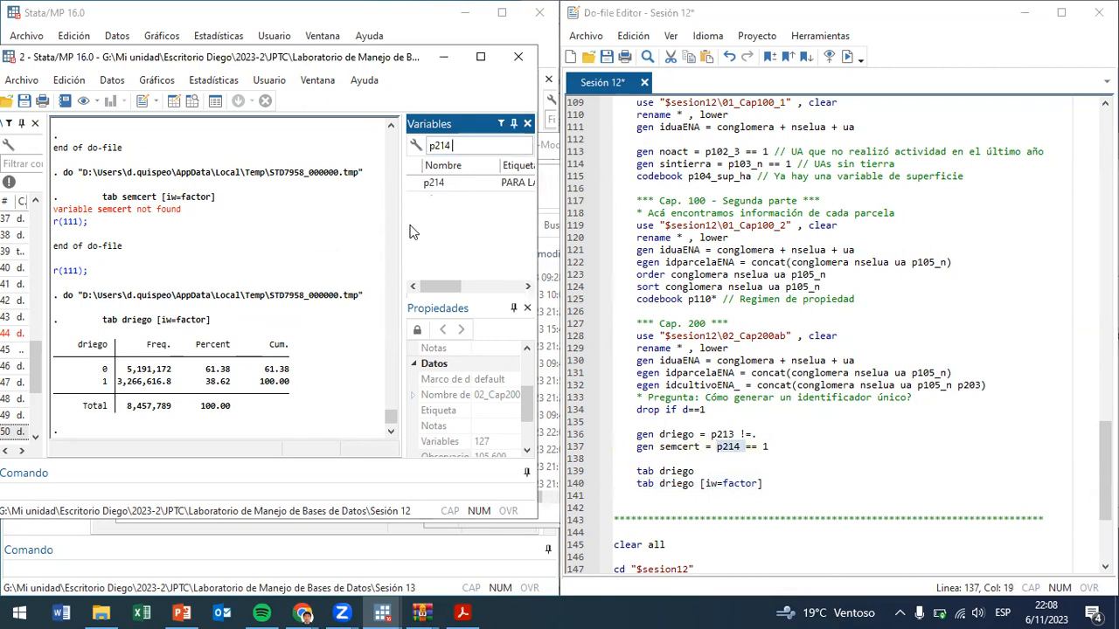
drag(401, 230, 211, 250)
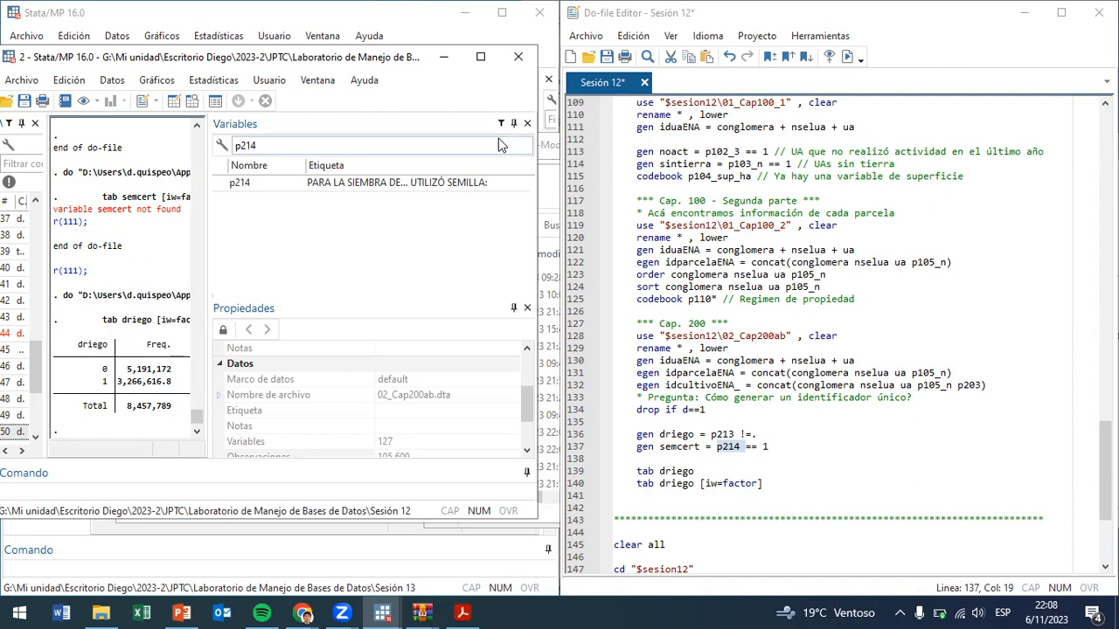
double_click(398, 524)
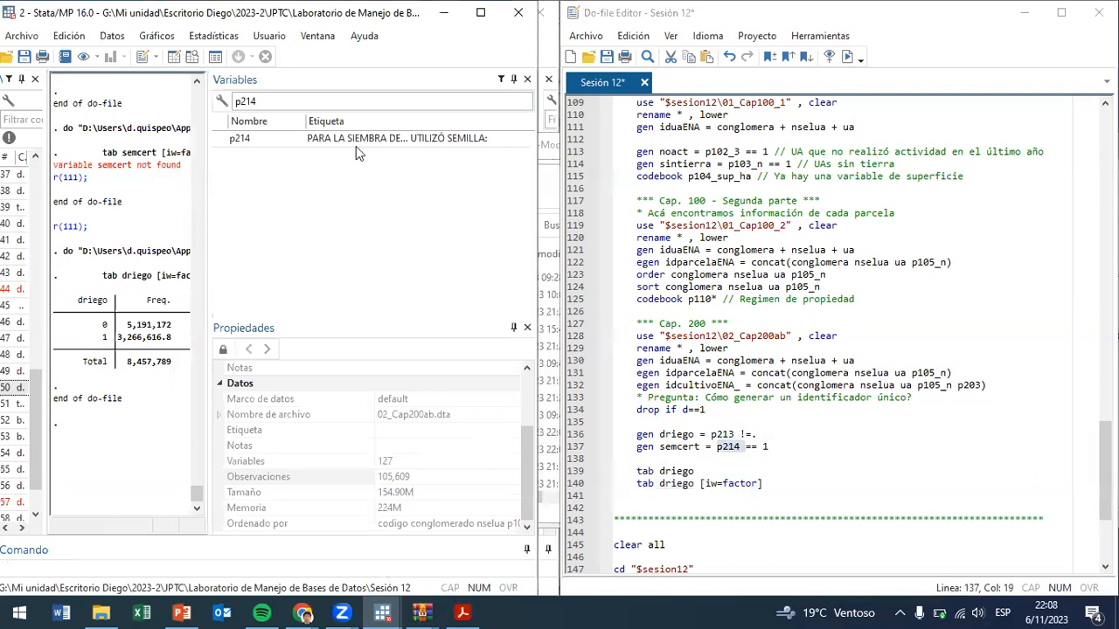
- Widen the results area again and run the do-file line gen semcert = p214 == 1
drag(211, 224, 378, 251)
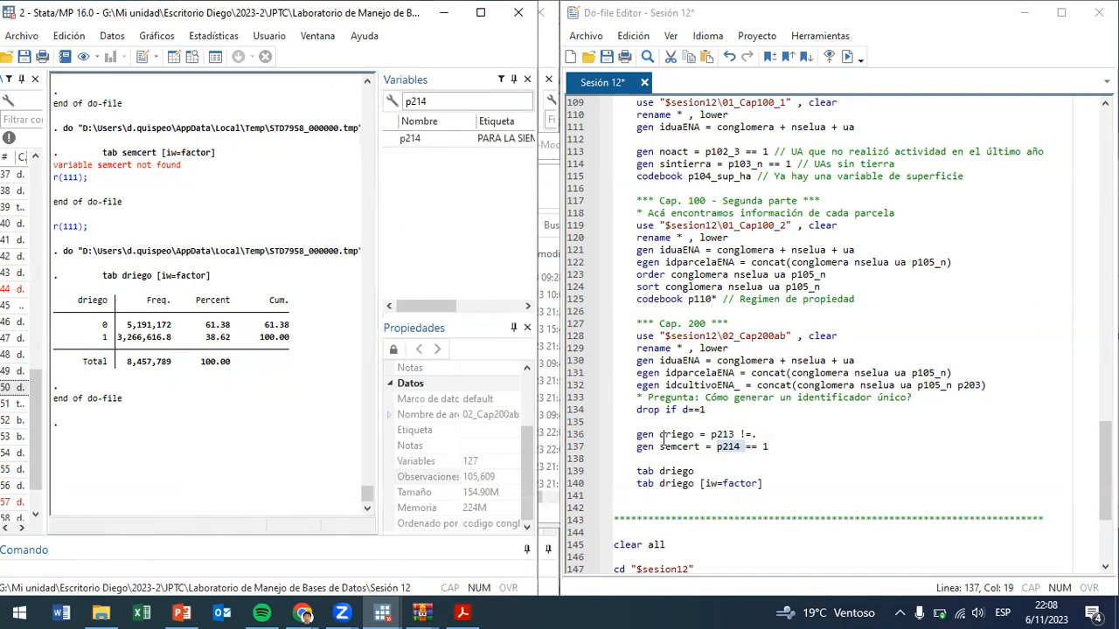
click(695, 447)
key(ctrl+d)
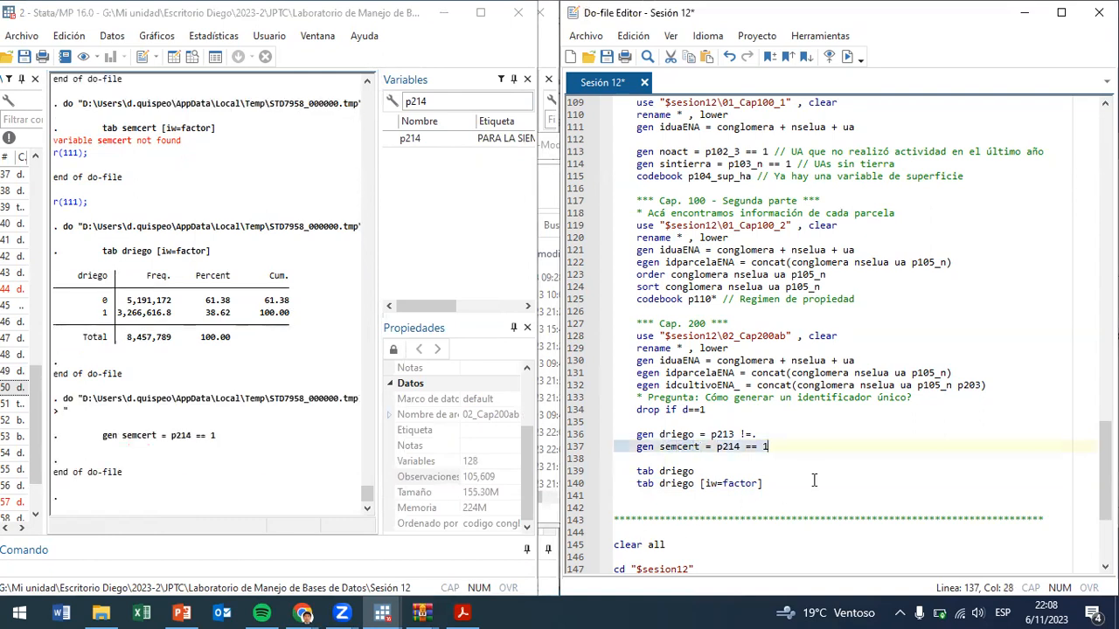
- Duplicate the weighted driego tabulation just above the asterisk separator line and replace driego with semcert in the copy
click(684, 482)
triple_click(684, 482)
key(ctrl+c)
click(672, 507)
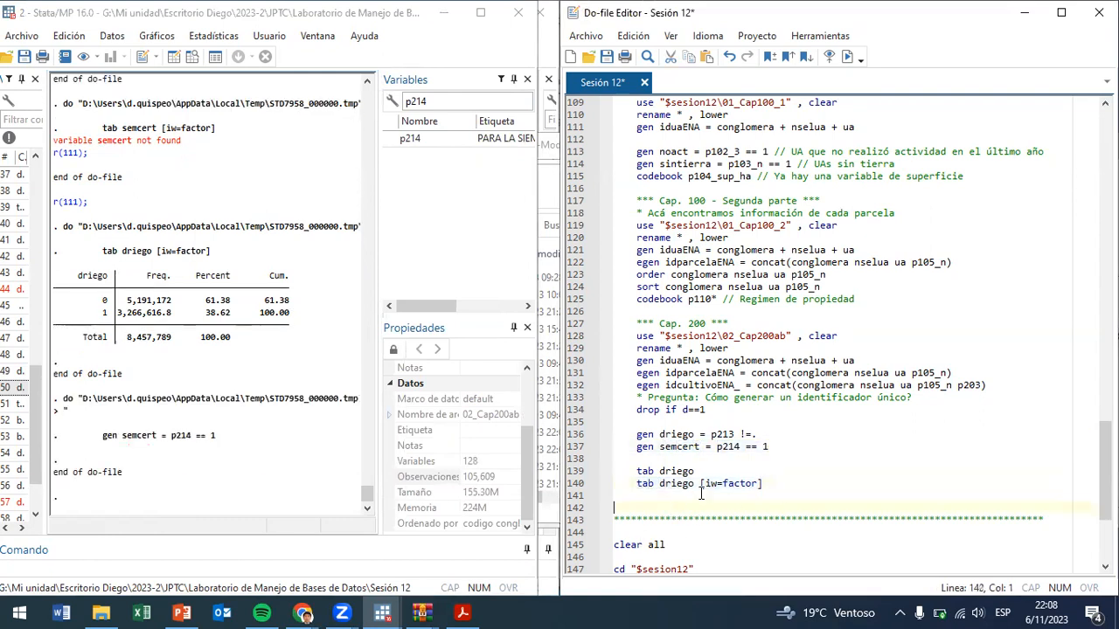
key(ctrl+v)
drag(701, 446, 659, 446)
key(ctrl+c)
drag(671, 508, 636, 508)
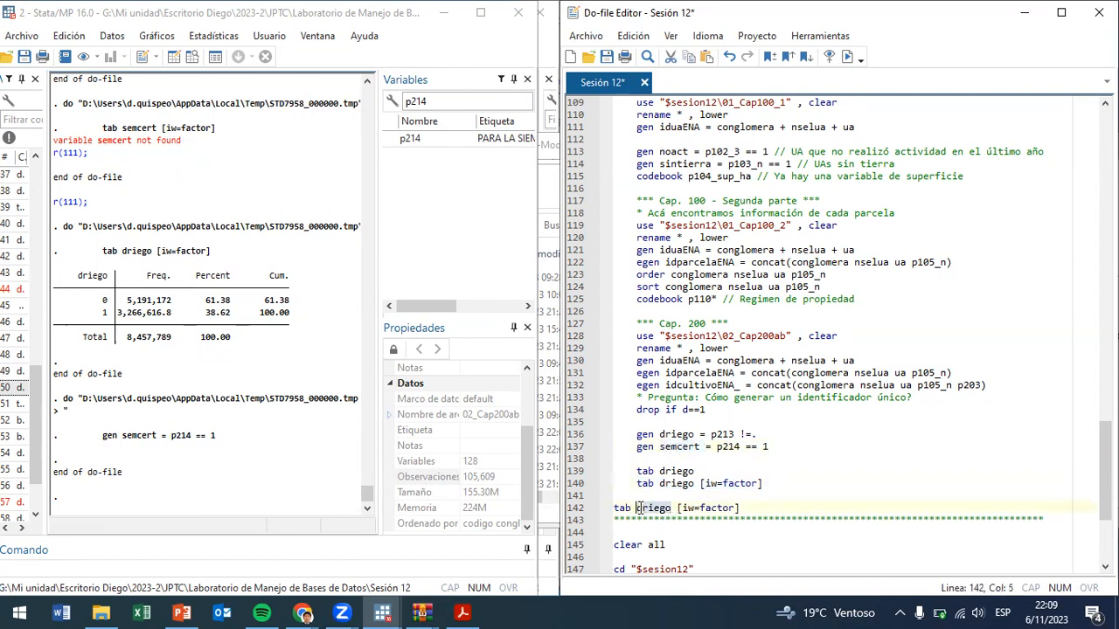
key(ctrl+v)
- Run the line tab semcert [iw=factor] and review the percentages in its output table
key(Home)
key(shift+End)
key(ctrl+d)
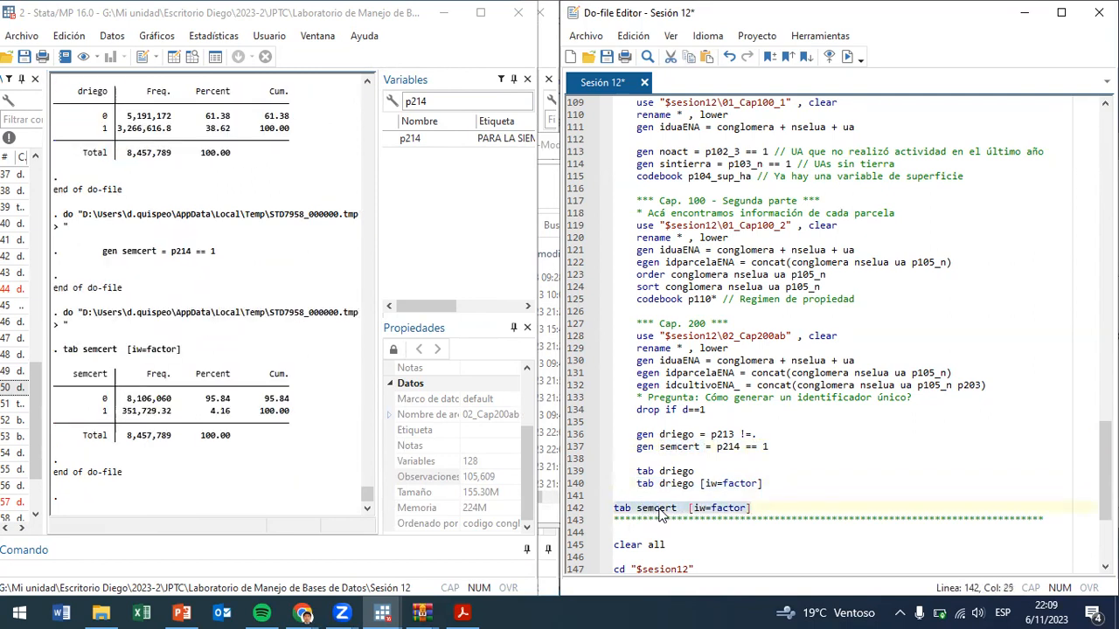
click(187, 416)
drag(234, 414, 210, 421)
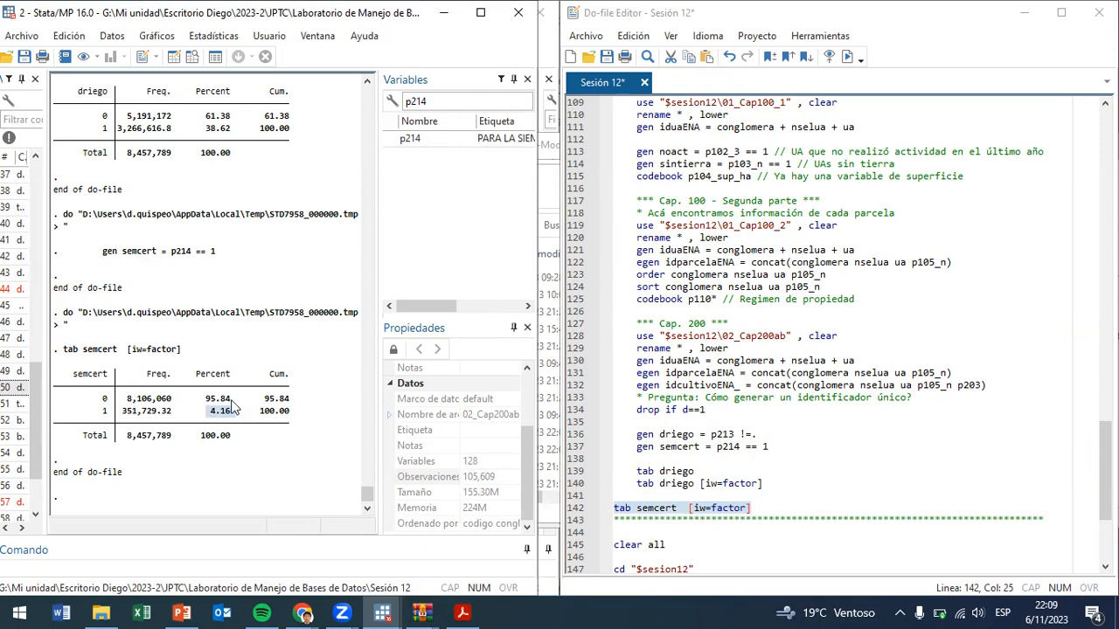
drag(192, 399, 316, 407)
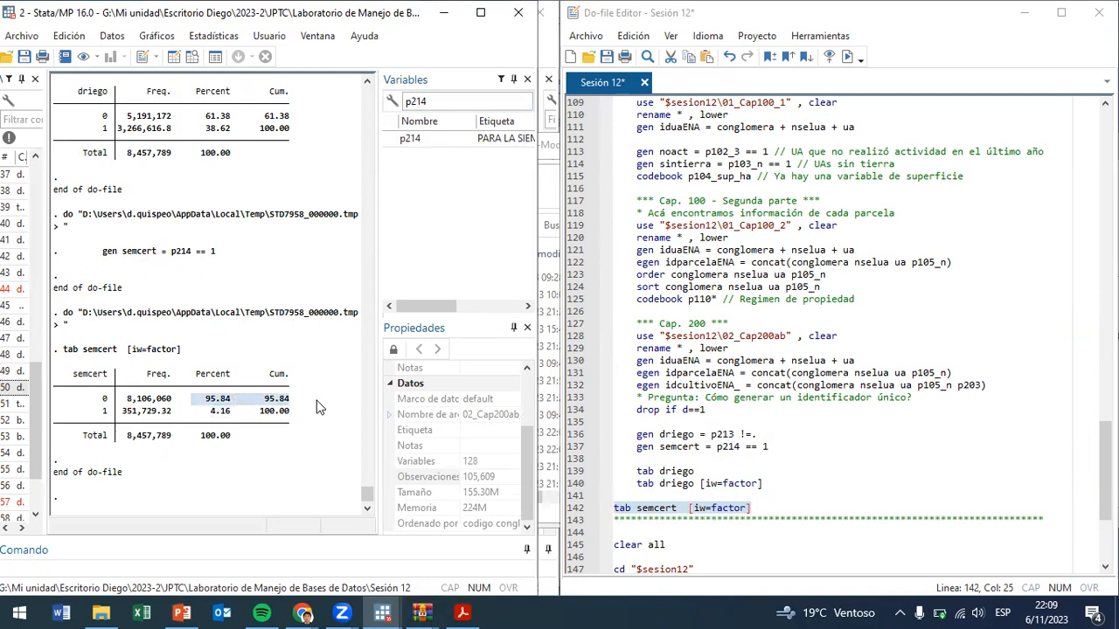